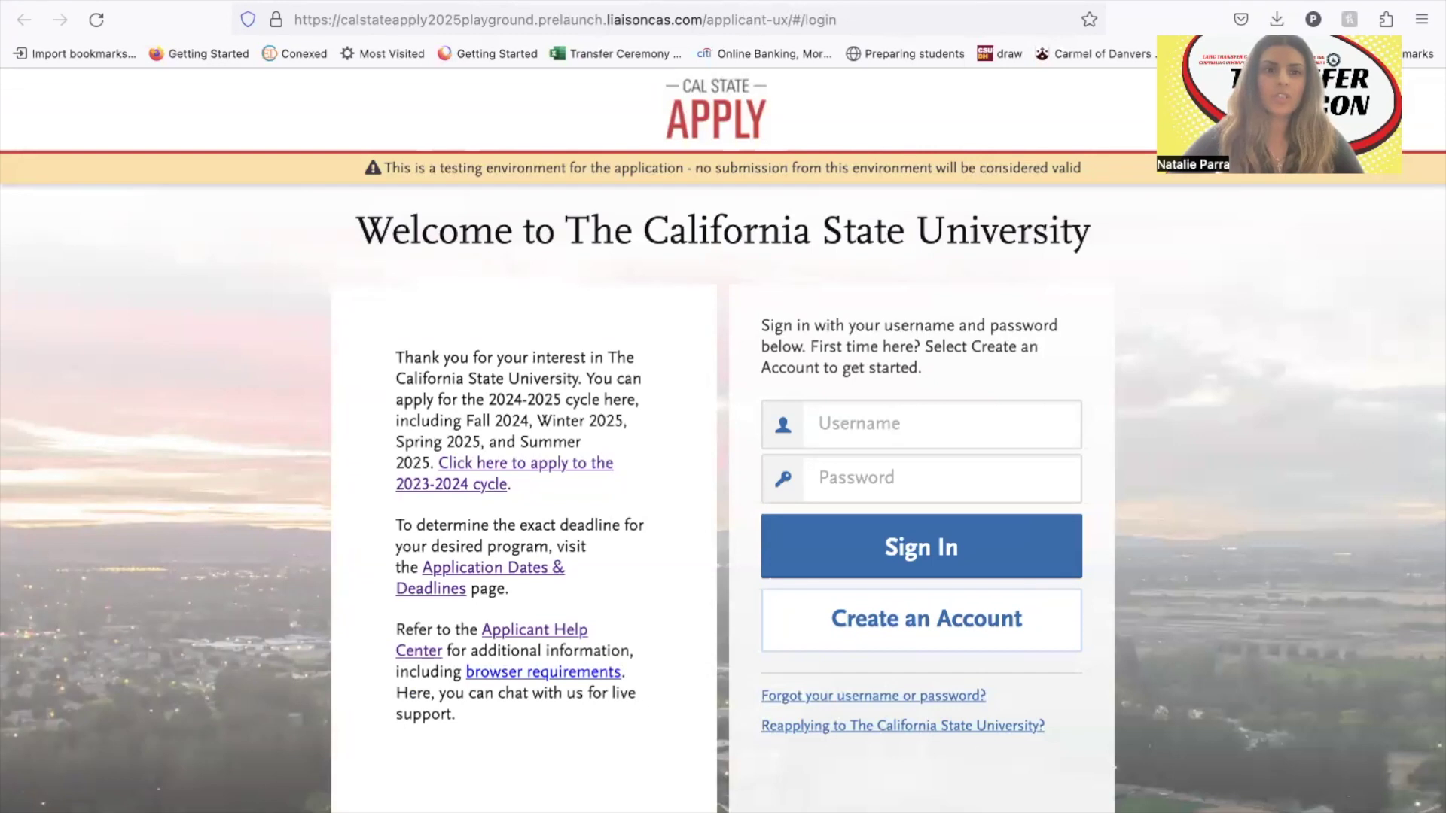
# Open the calstate.edu/apply page in a new browser tab.
pyautogui.press('super+t')
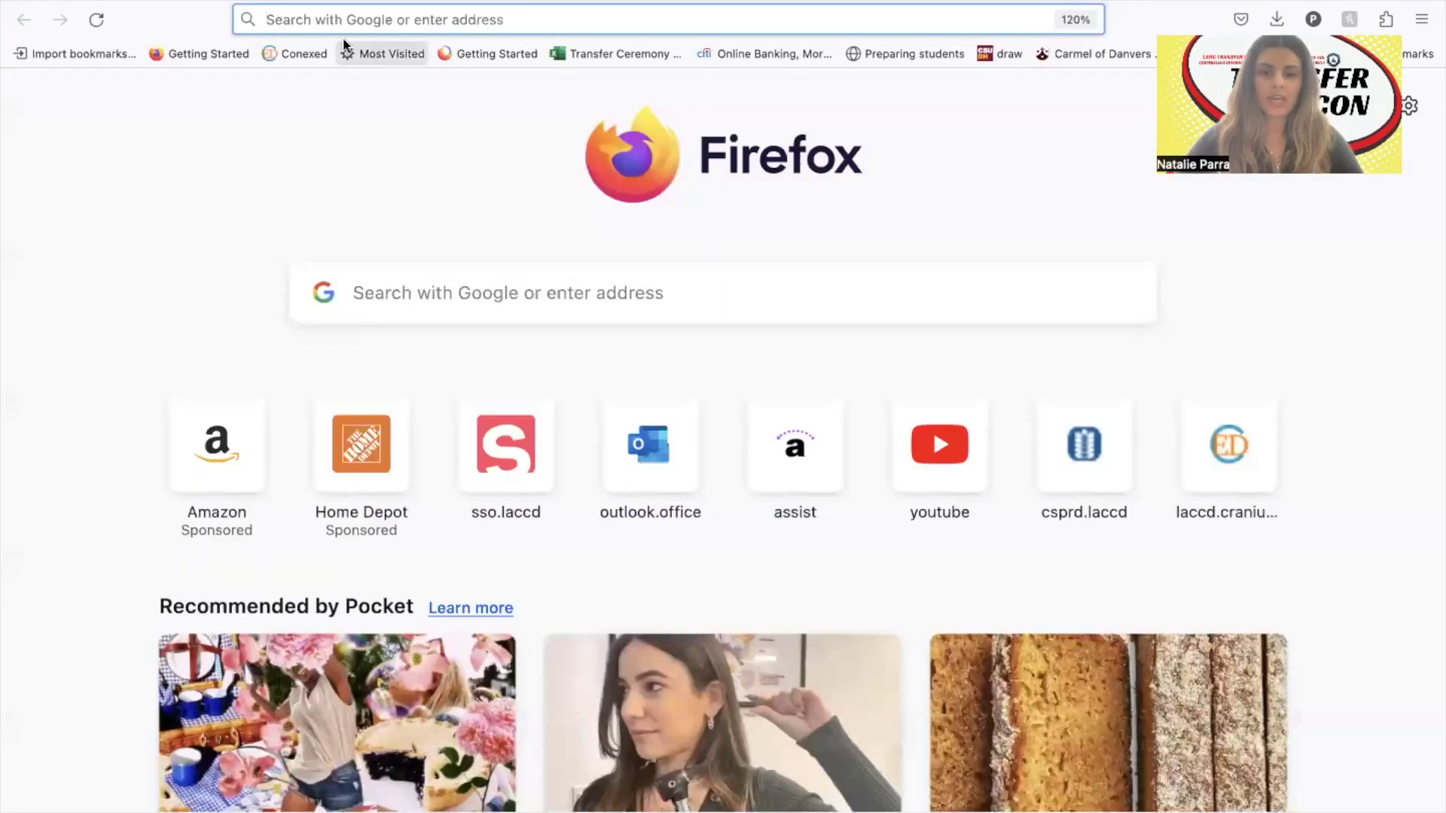
pyautogui.write('cals')
pyautogui.press('Right')
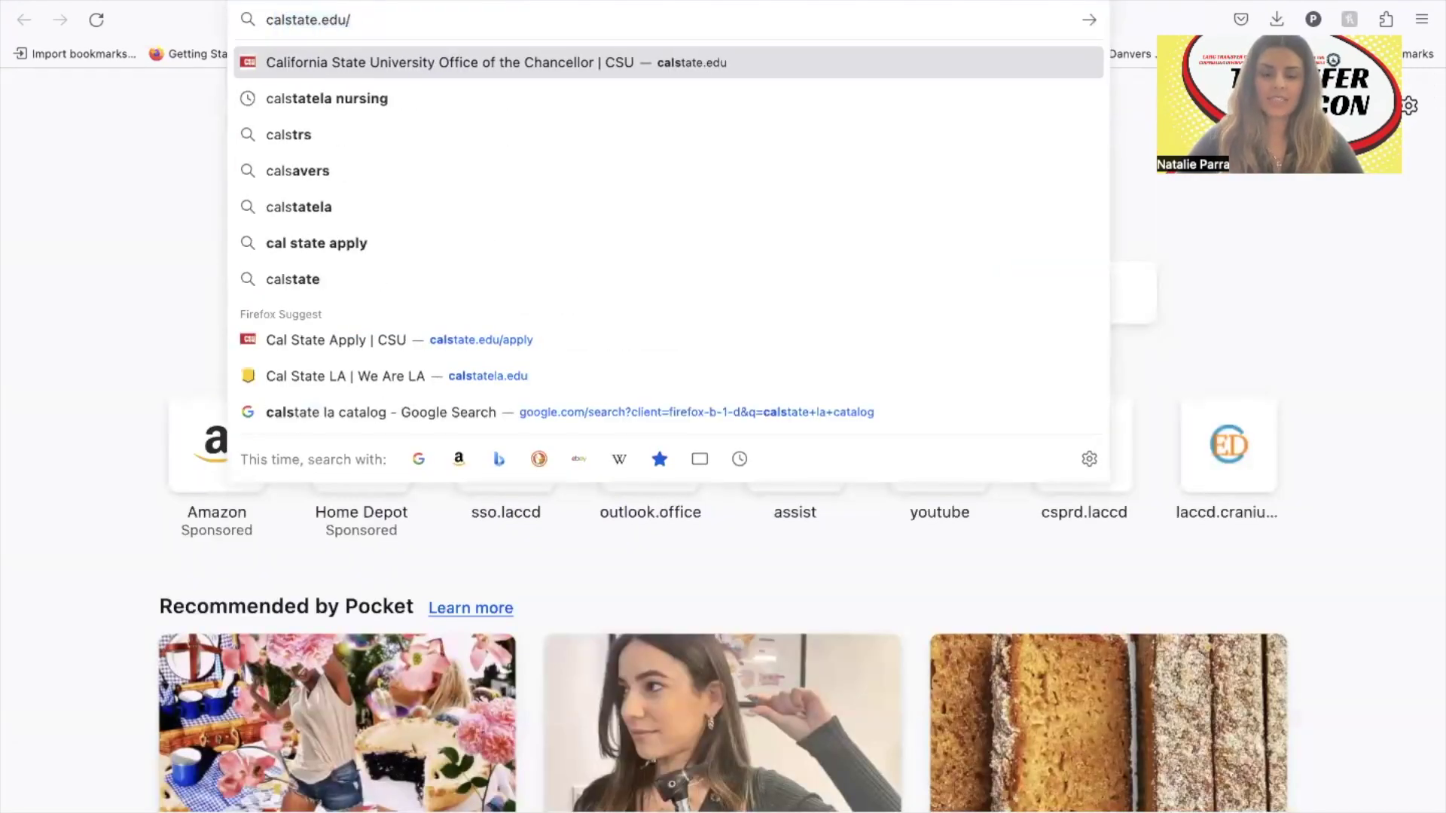
pyautogui.write('a')
pyautogui.press('Right')
pyautogui.press('Return')
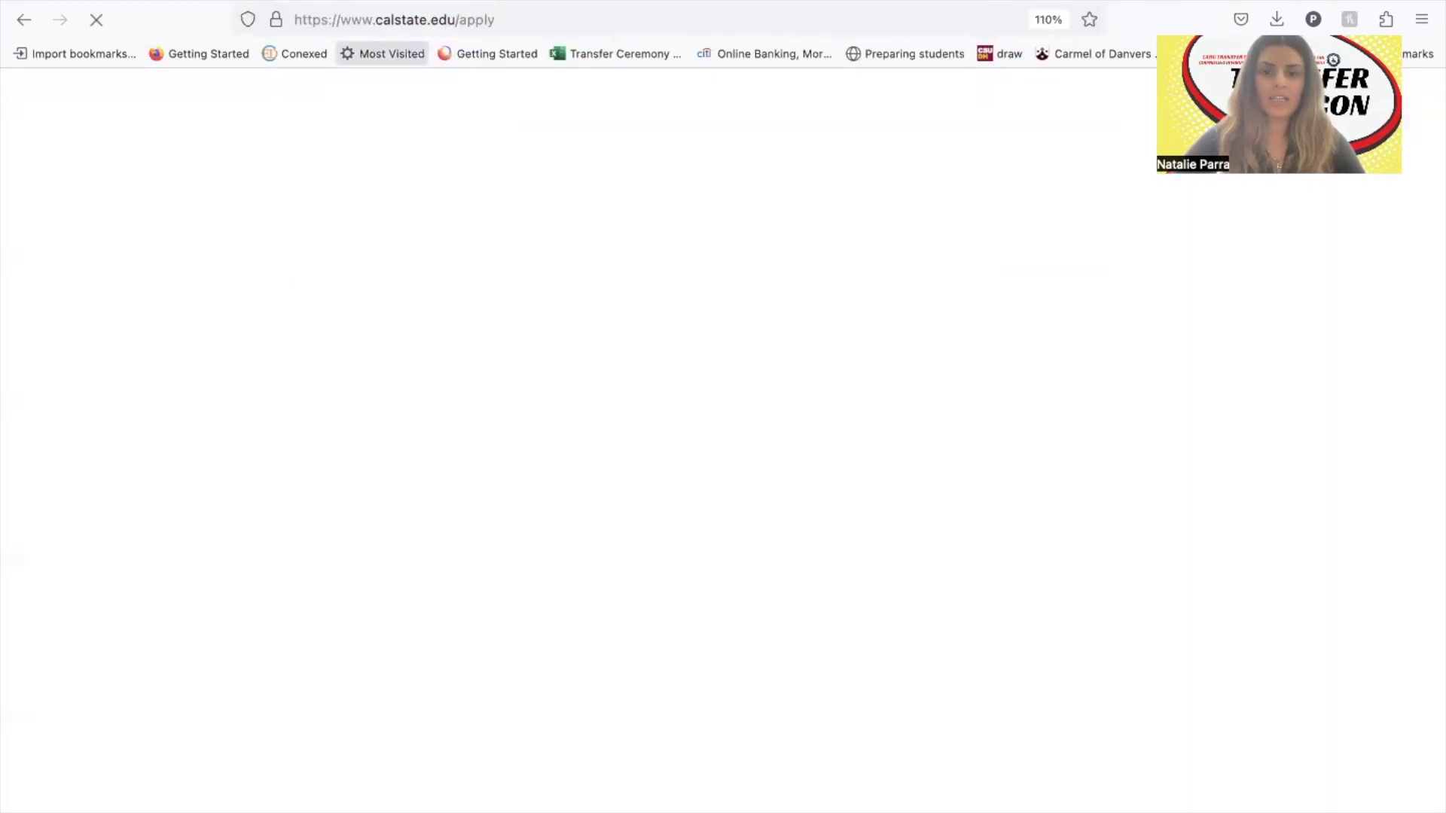
# Choose Fall 2024 as the term to apply for and proceed to the application.
pyautogui.scroll(-3, 452, 362)
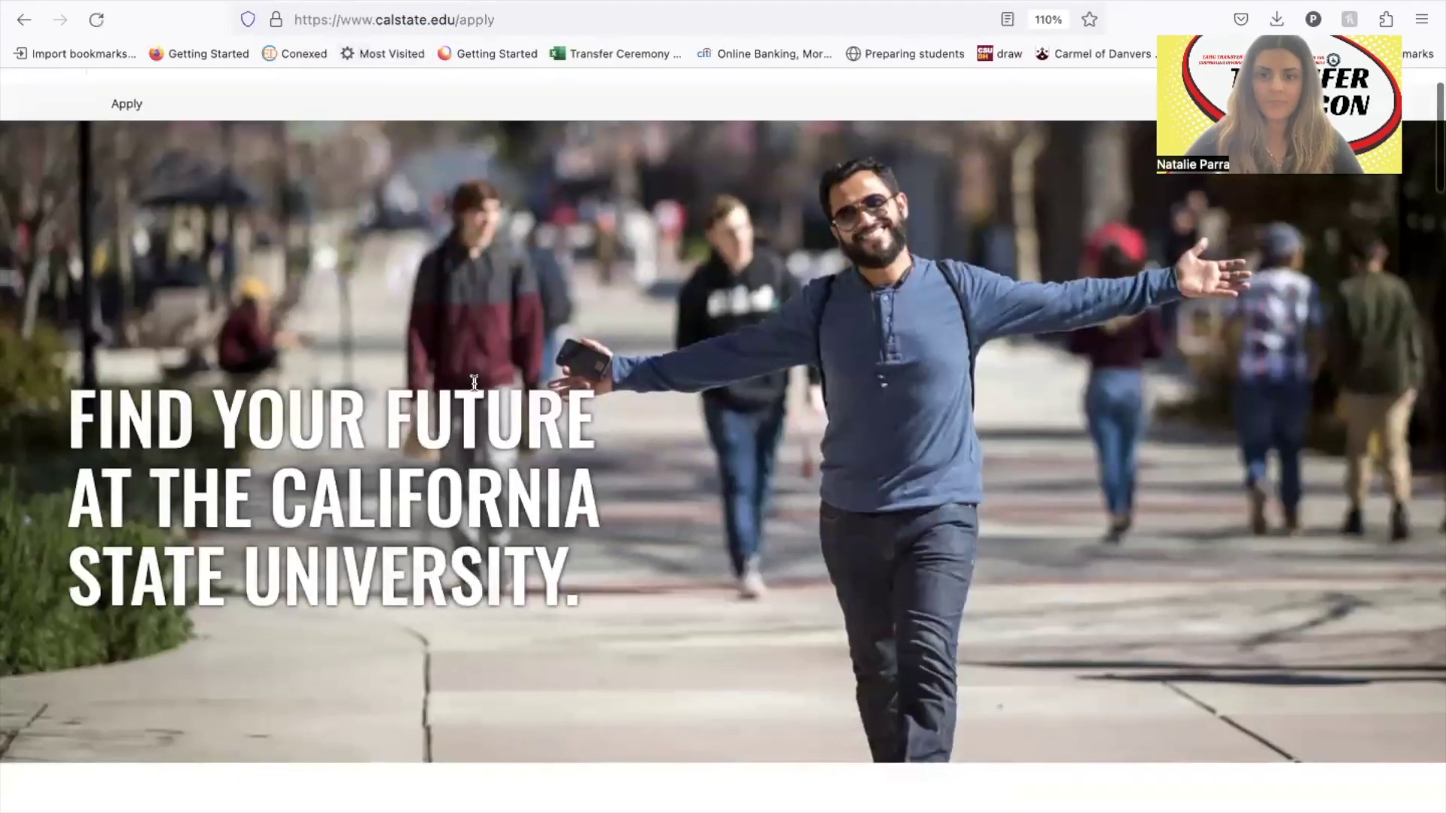
pyautogui.scroll(-8, 474, 384)
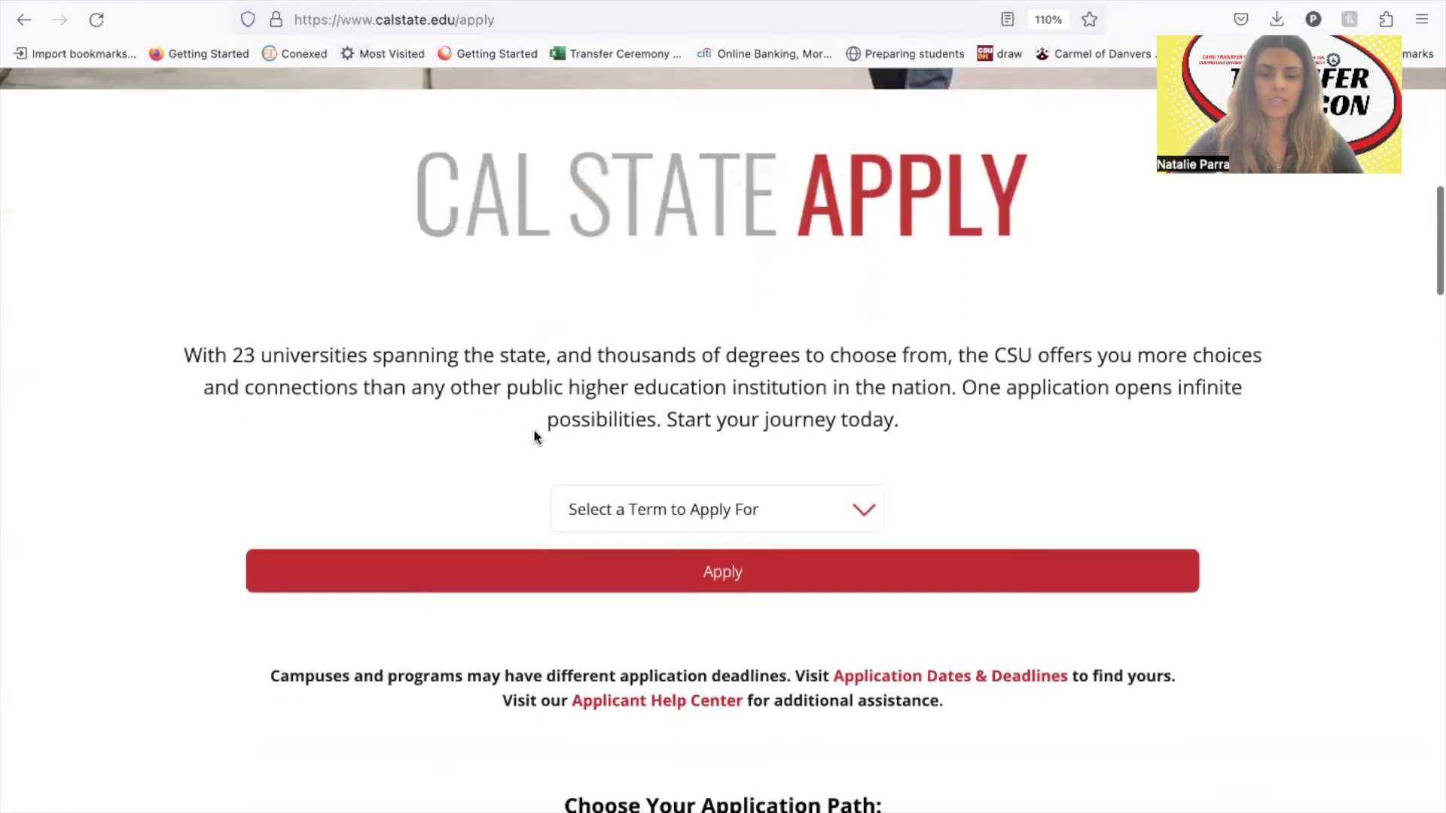
pyautogui.click(641, 493)
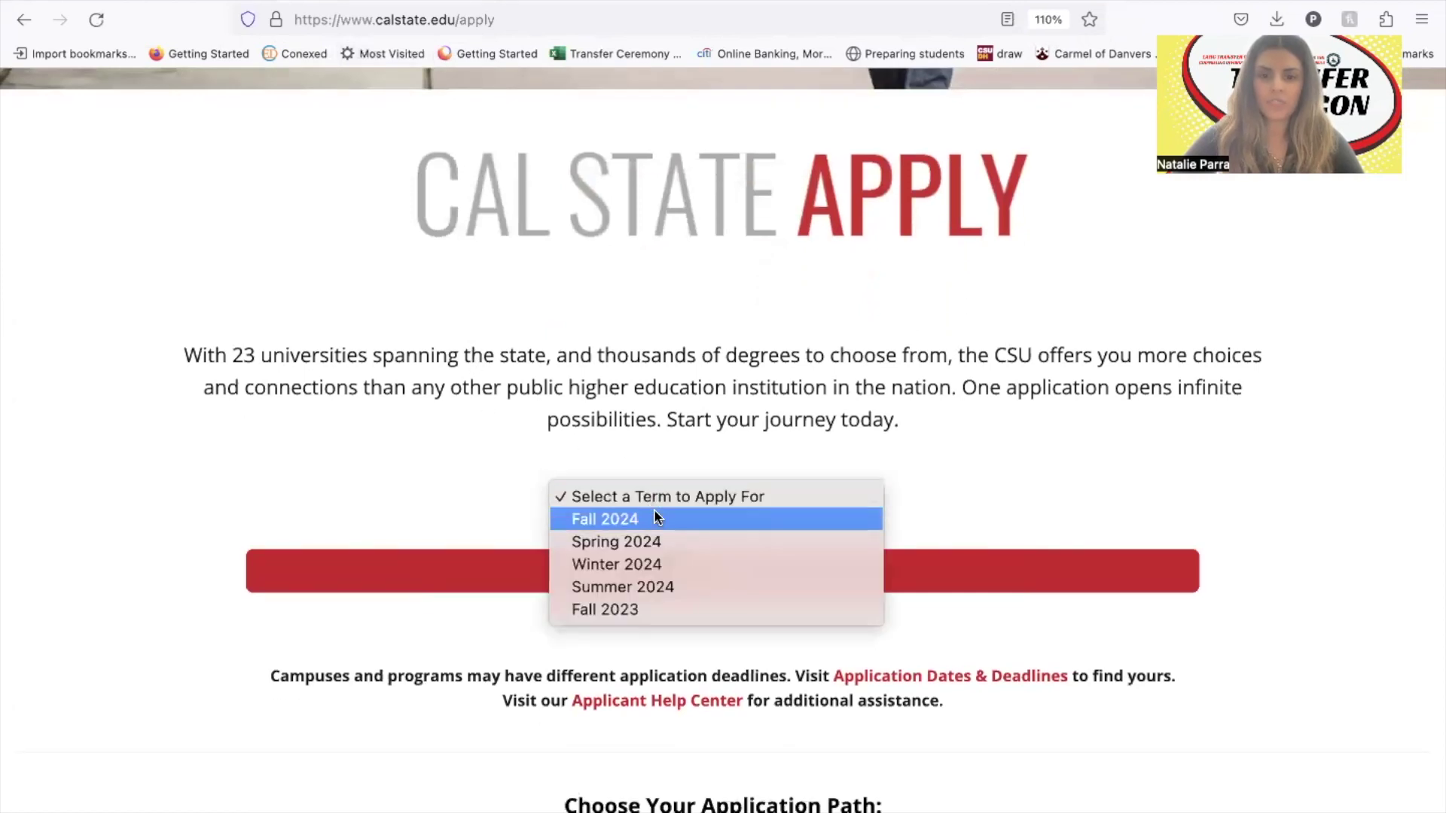
pyautogui.click(655, 518)
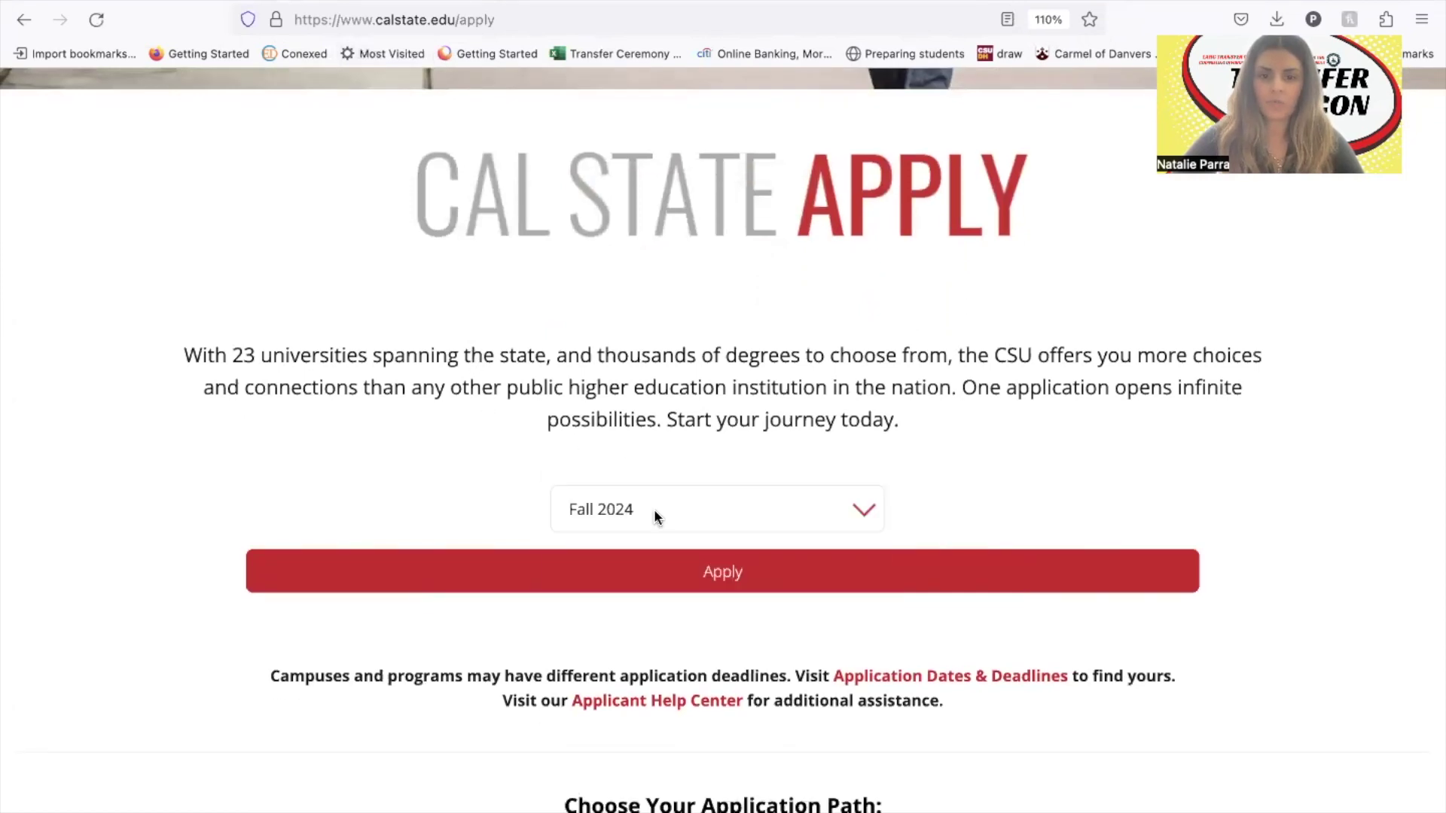
pyautogui.click(694, 582)
# Switch to the Cal State Apply sign-in page and open the account creation form.
pyautogui.click(202, 15)
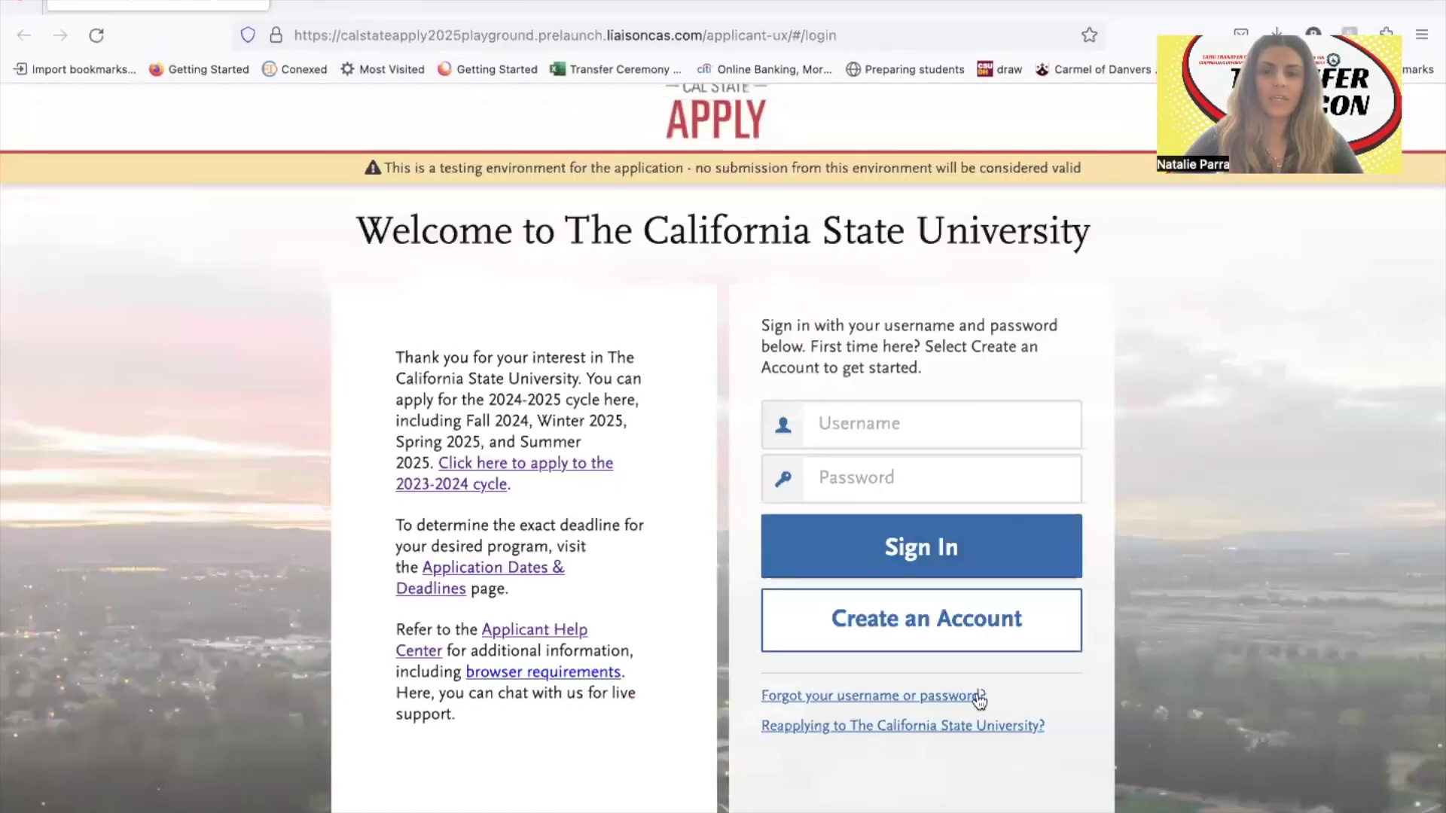
pyautogui.click(977, 644)
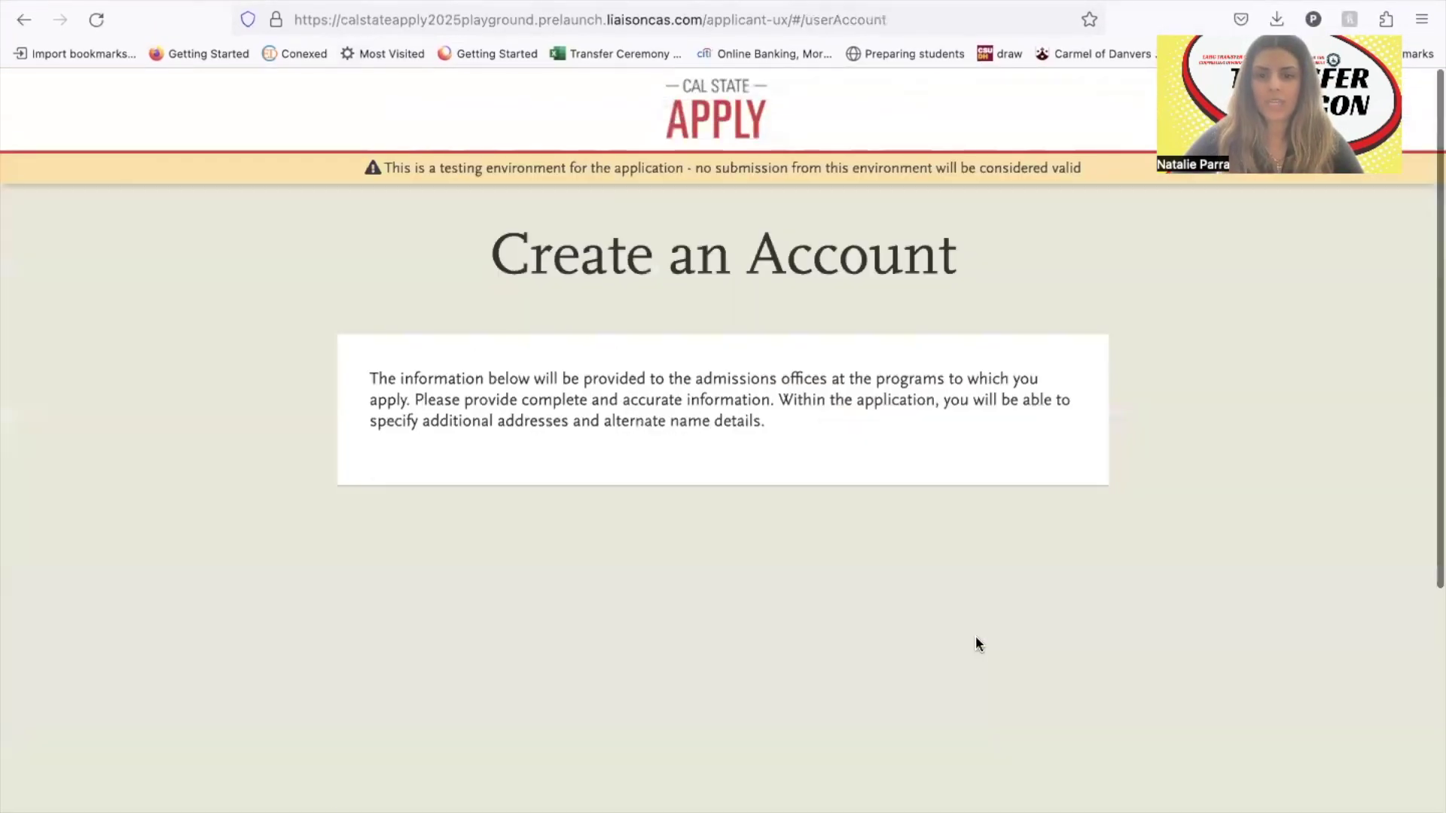
pyautogui.scroll(-5, 975, 634)
pyautogui.click(829, 223)
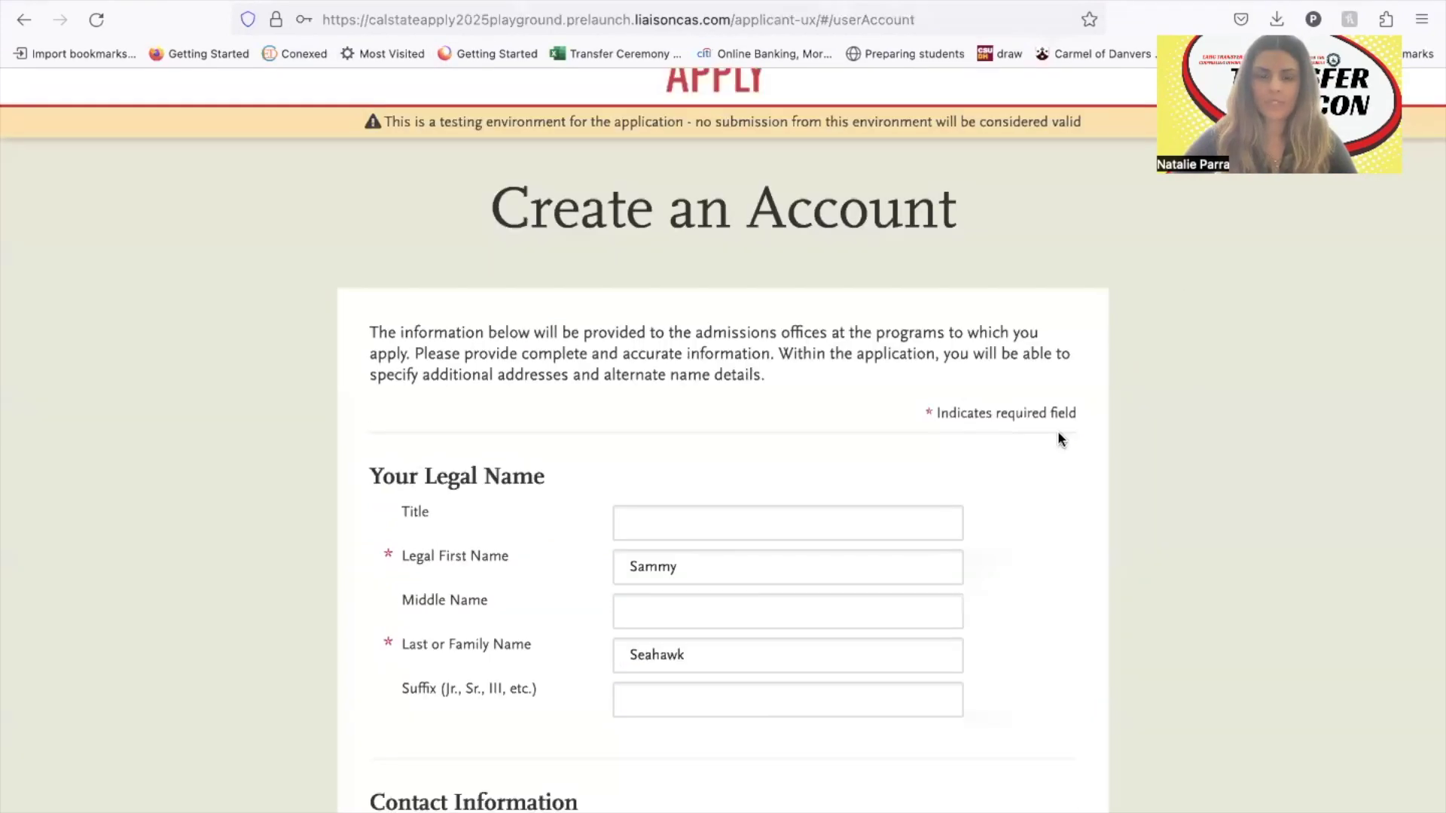
# Agree to the account's terms and conditions and answer No to being located in a European Union country.
pyautogui.scroll(-3, 1057, 439)
pyautogui.scroll(-3, 1058, 438)
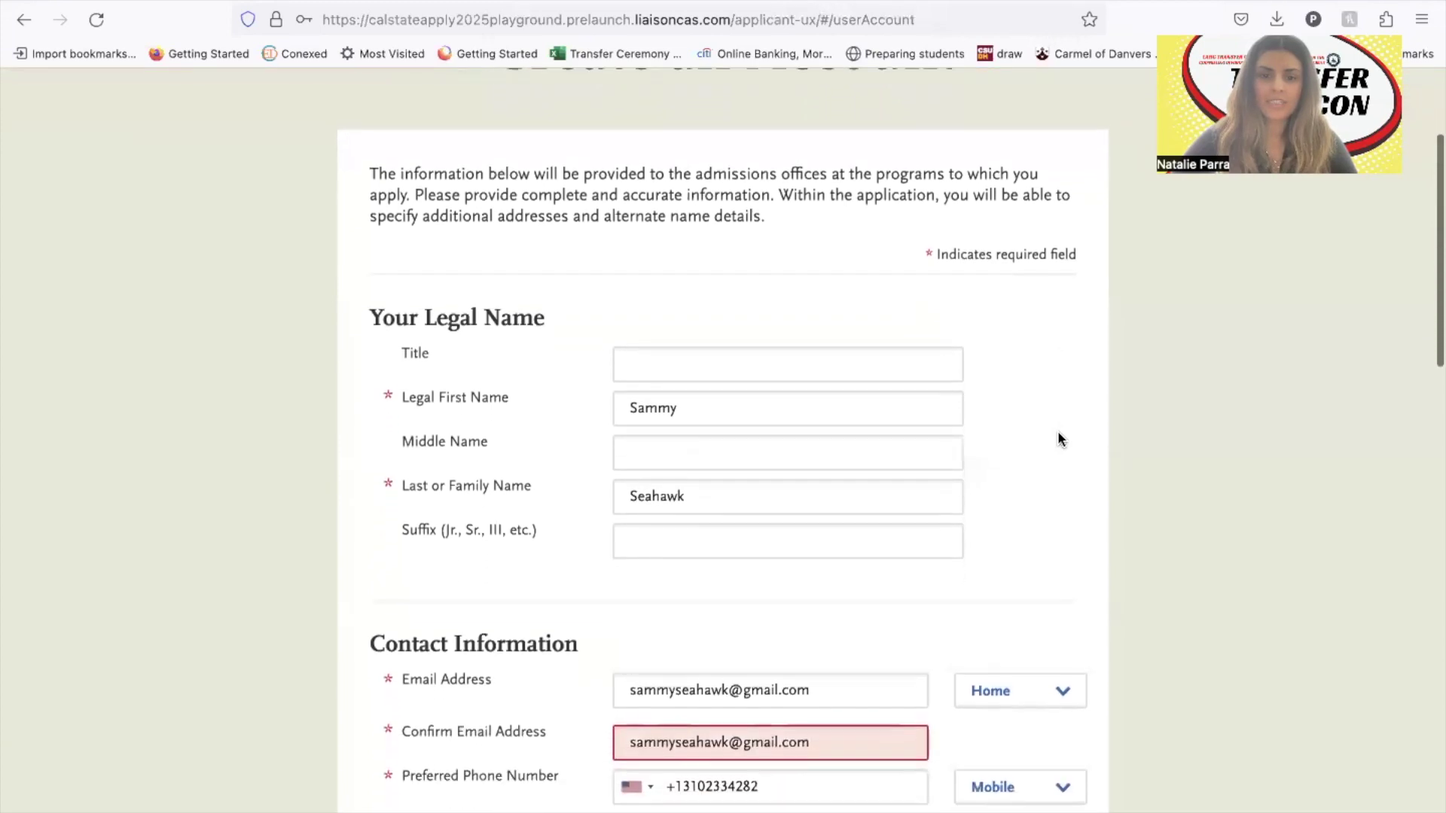
pyautogui.scroll(-3, 1059, 439)
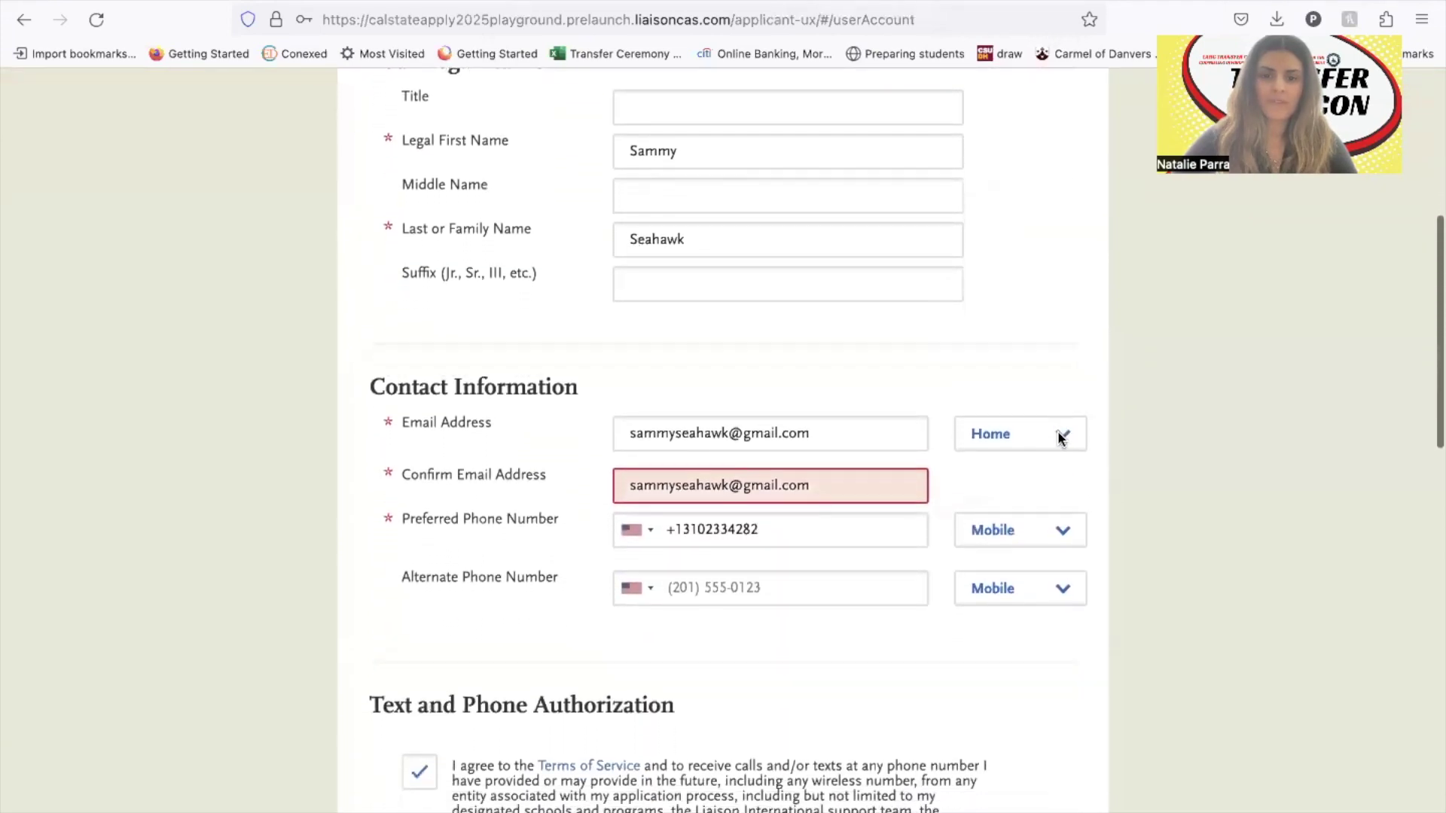
pyautogui.scroll(-8, 1060, 439)
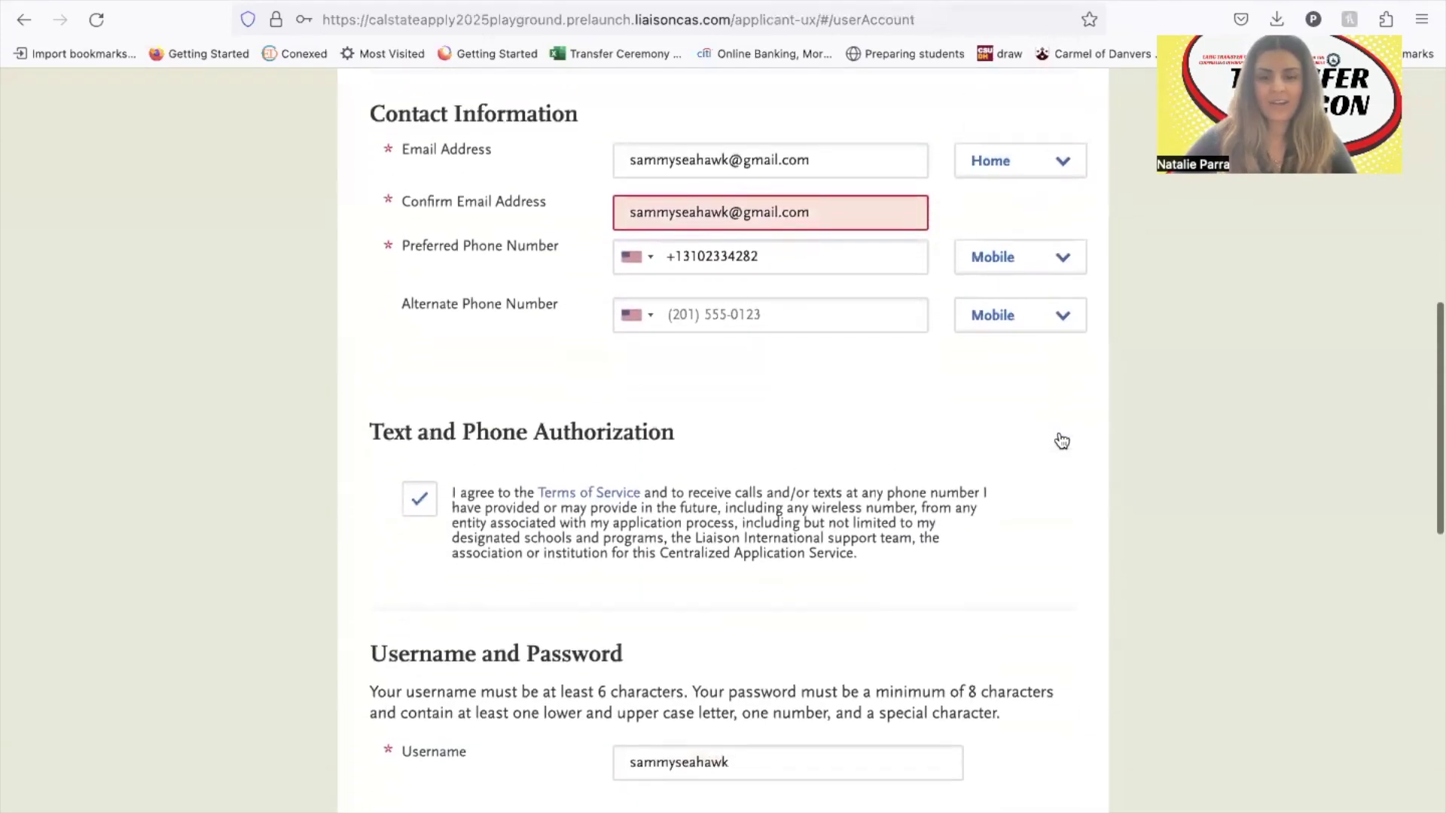
pyautogui.scroll(-4, 1058, 439)
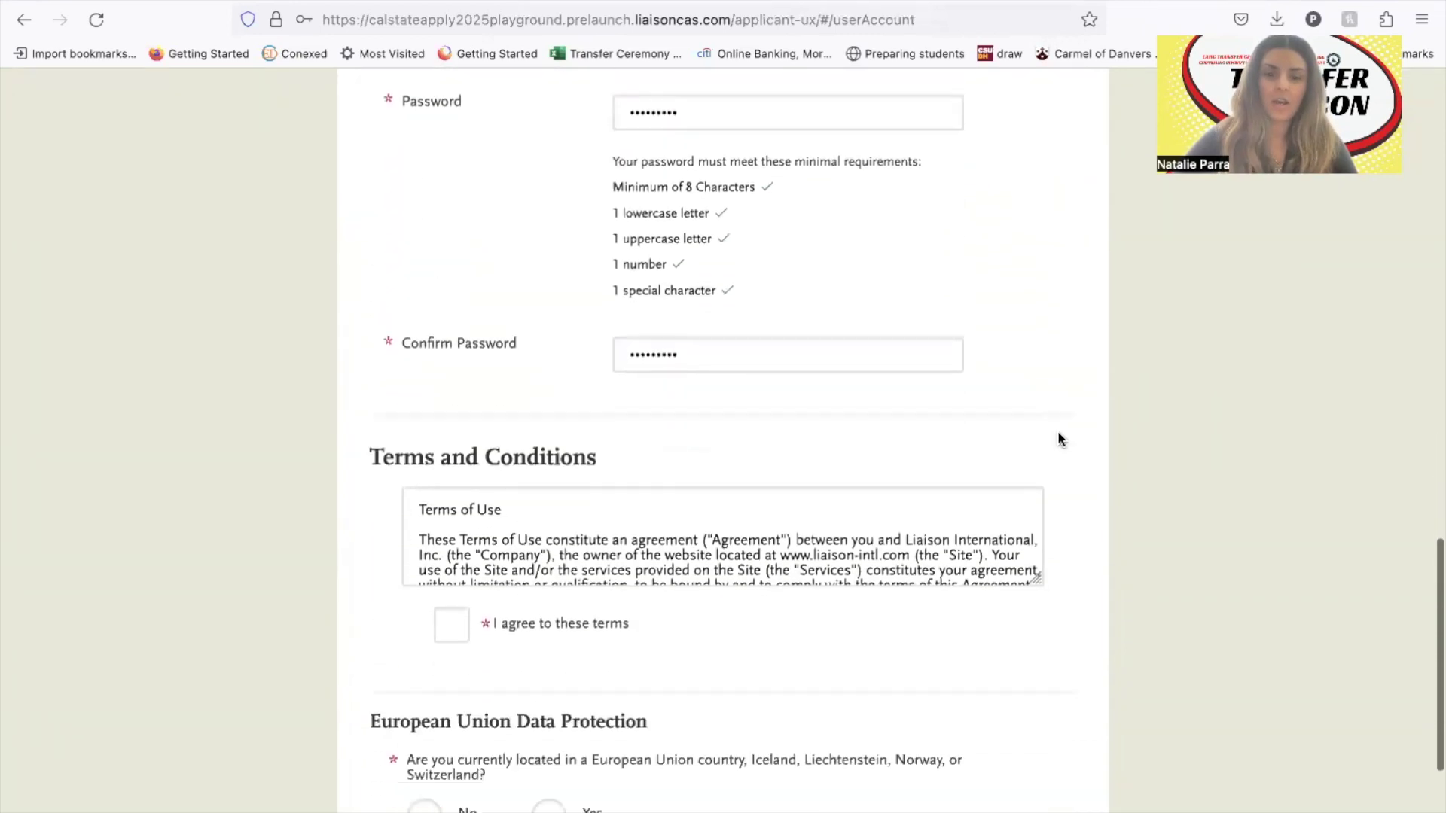
pyautogui.scroll(-5, 753, 452)
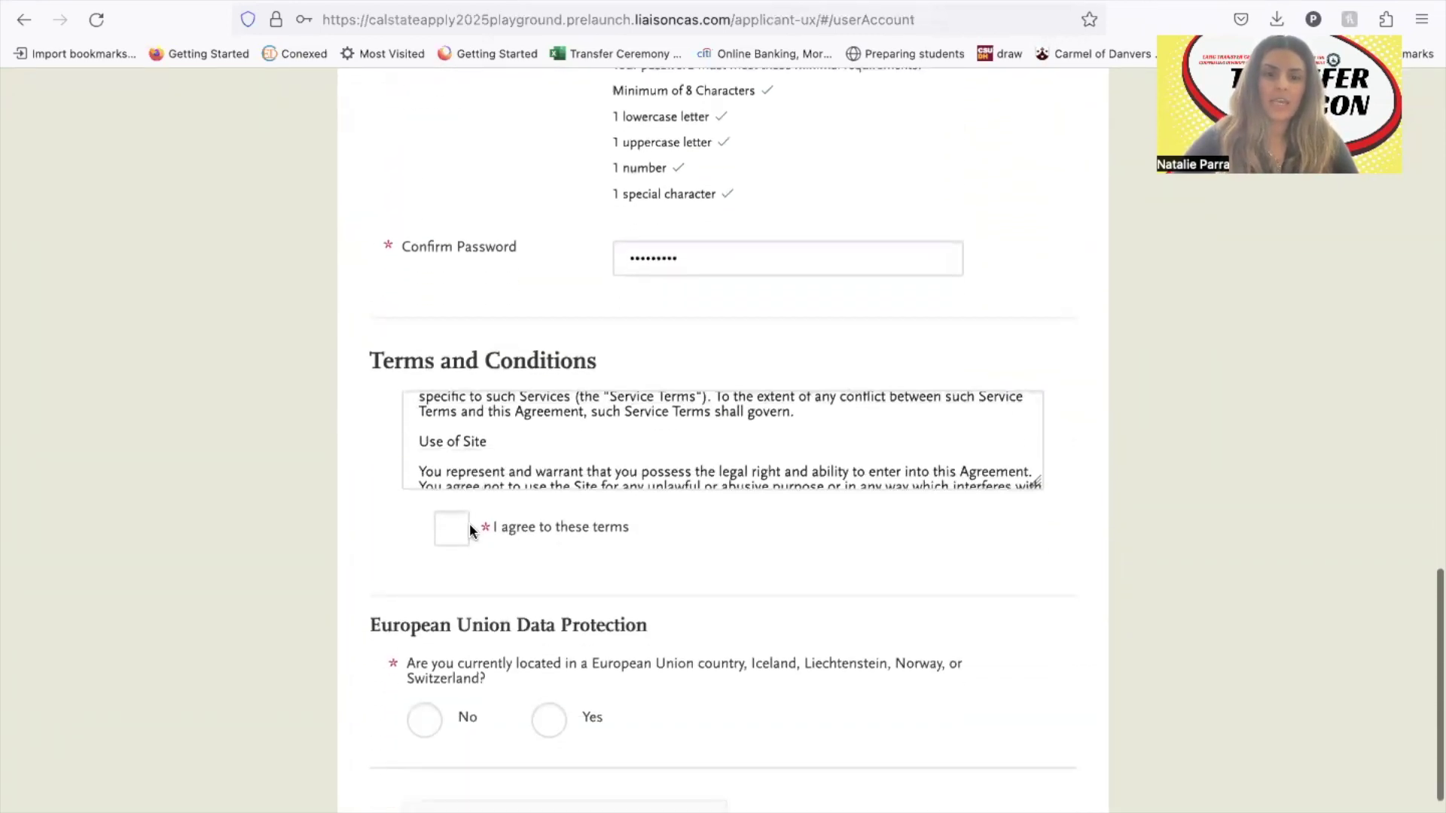
pyautogui.scroll(-2, 598, 544)
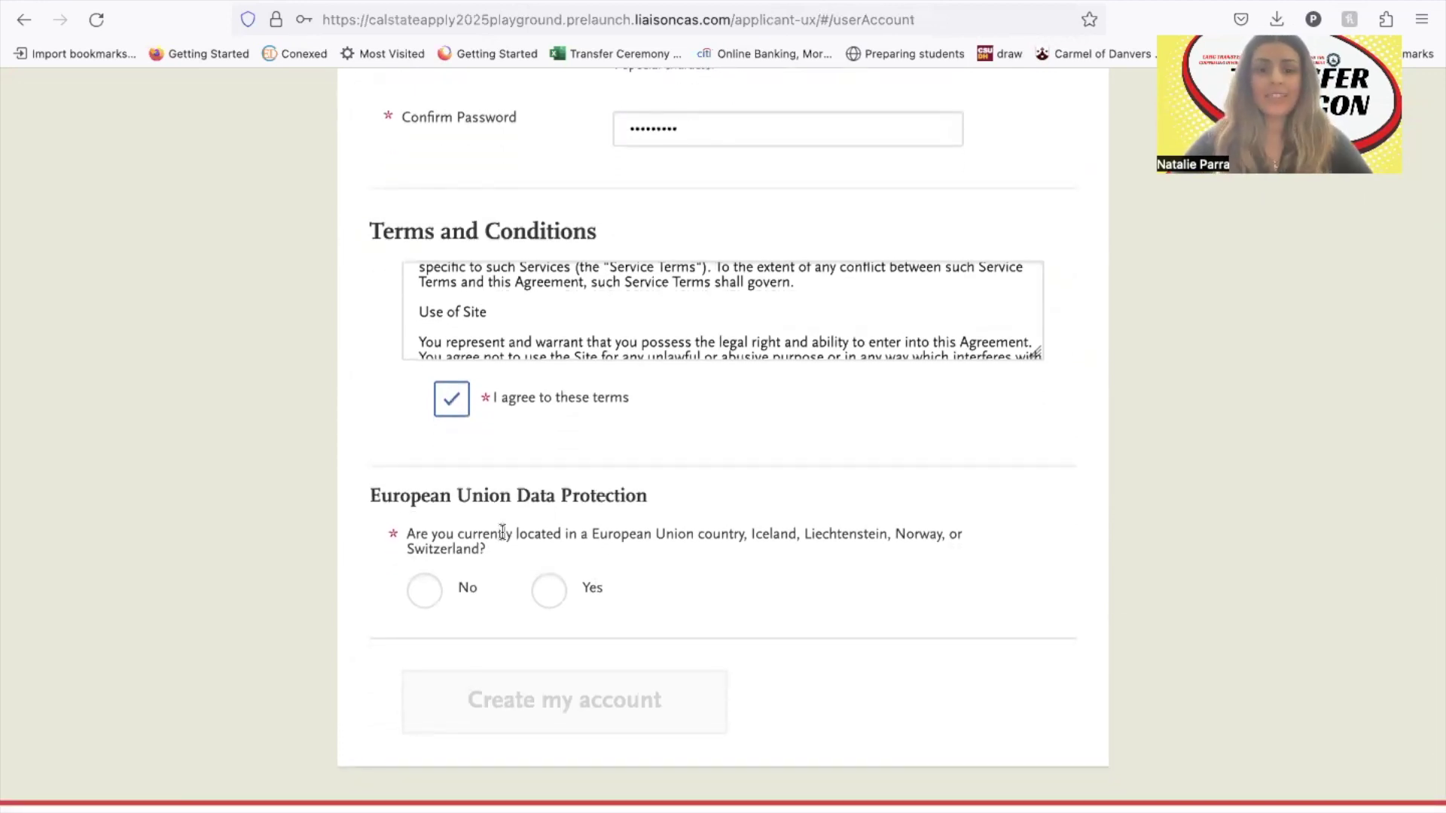
pyautogui.click(427, 593)
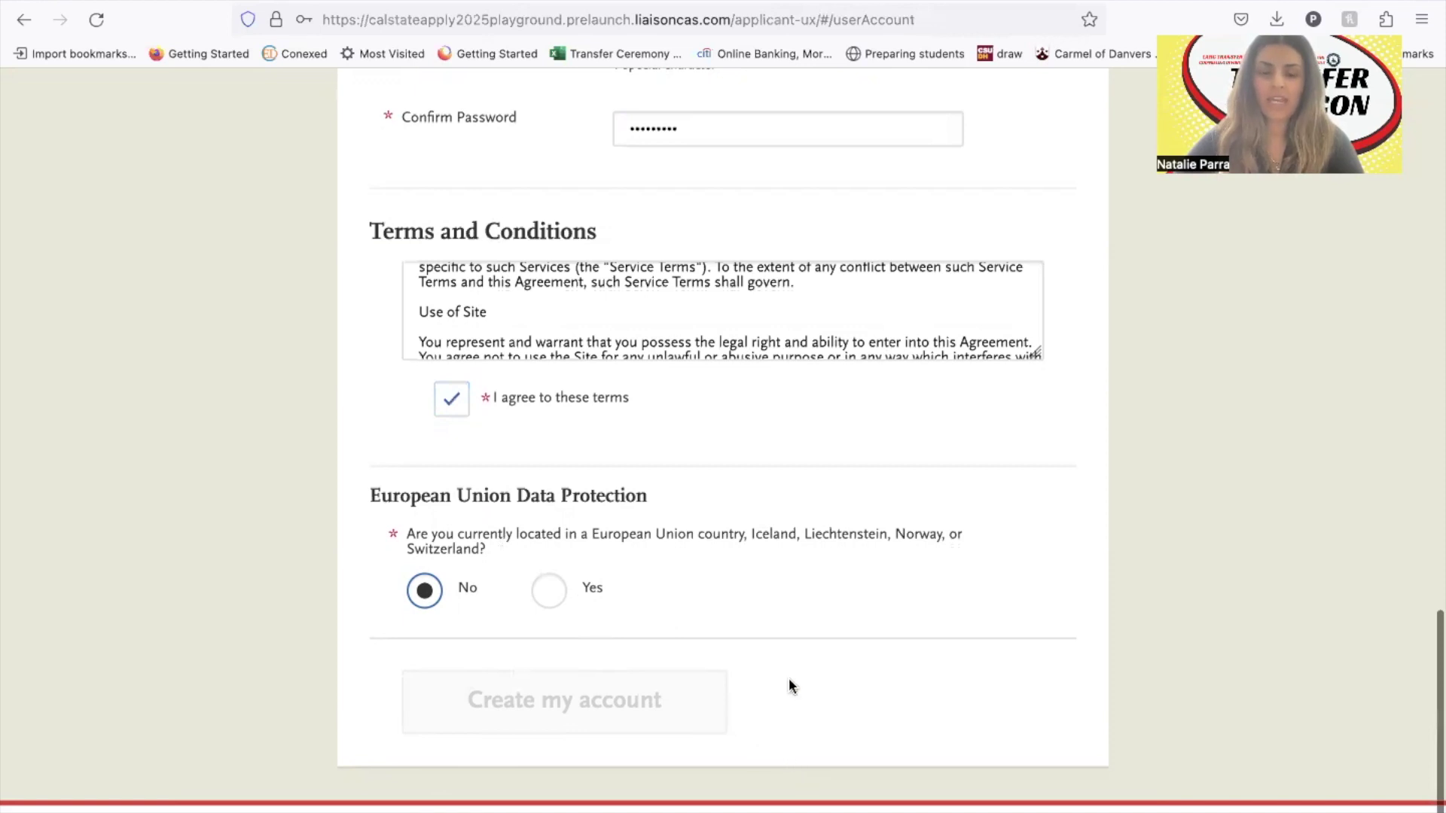
# Review the Degree Goal questions on the Extended Profile, including educational status, community college and ADT program.
pyautogui.scroll(1, 539, 649)
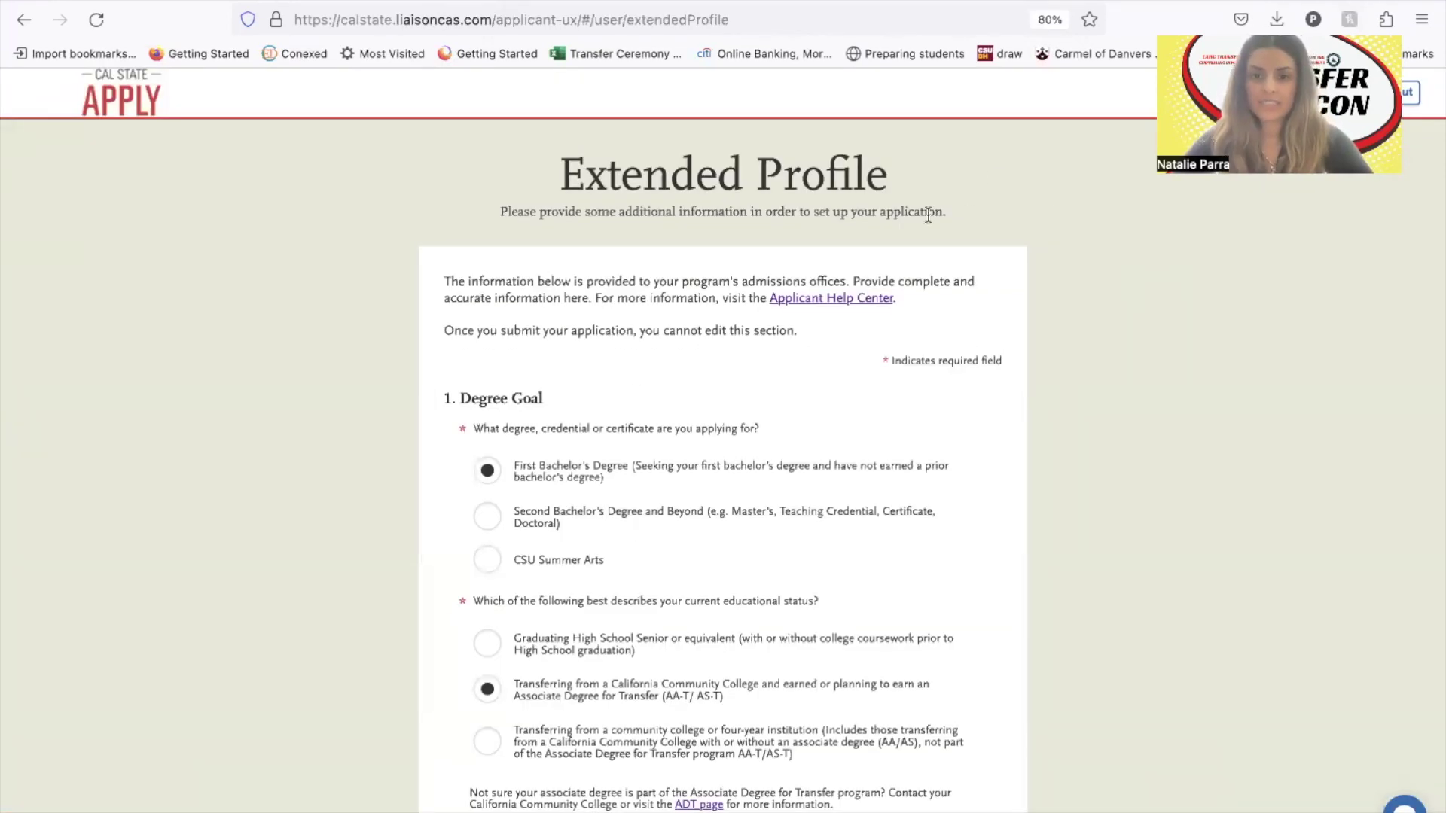
pyautogui.scroll(-3, 936, 213)
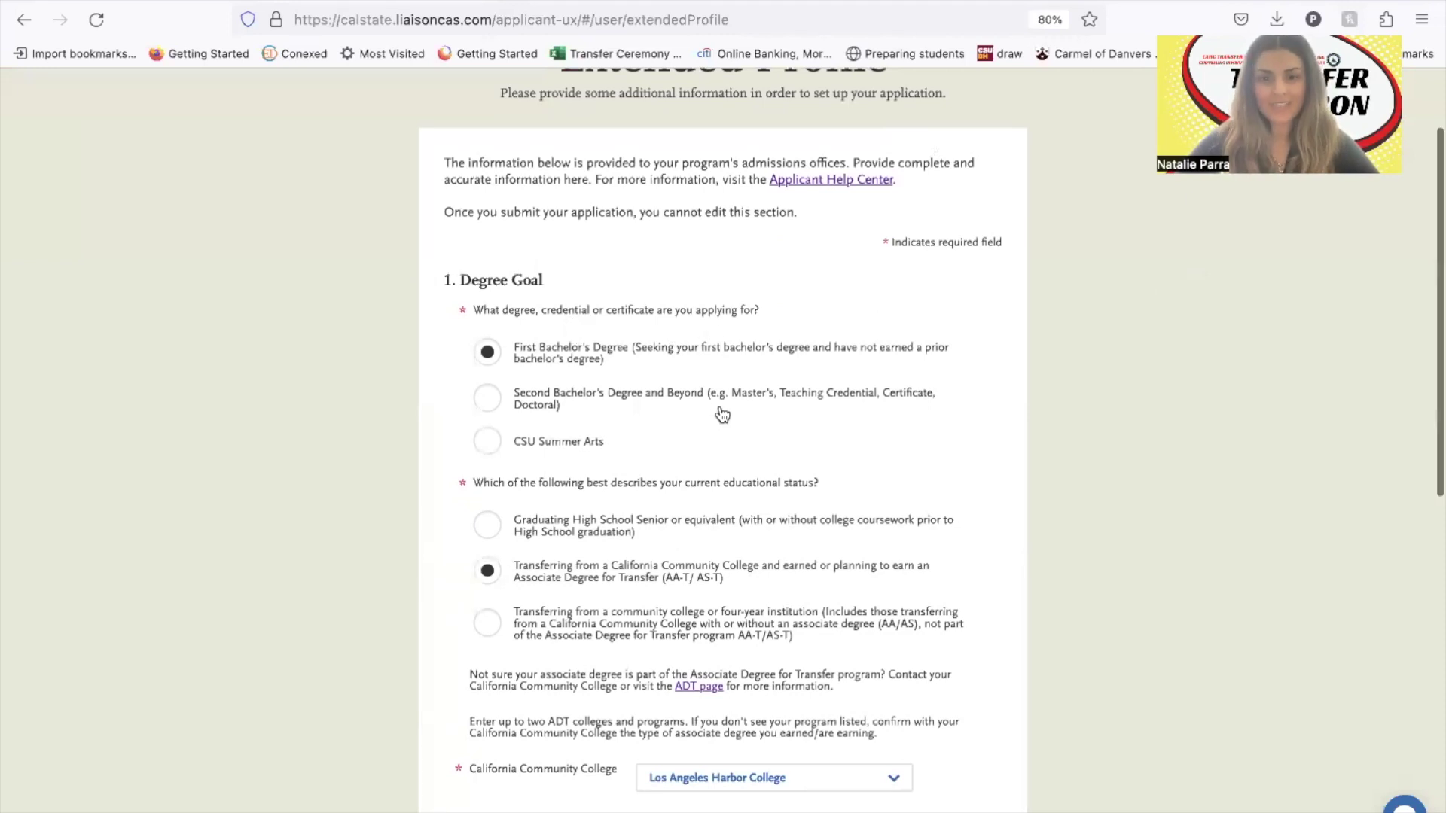
pyautogui.scroll(-2, 719, 411)
pyautogui.scroll(-2, 717, 406)
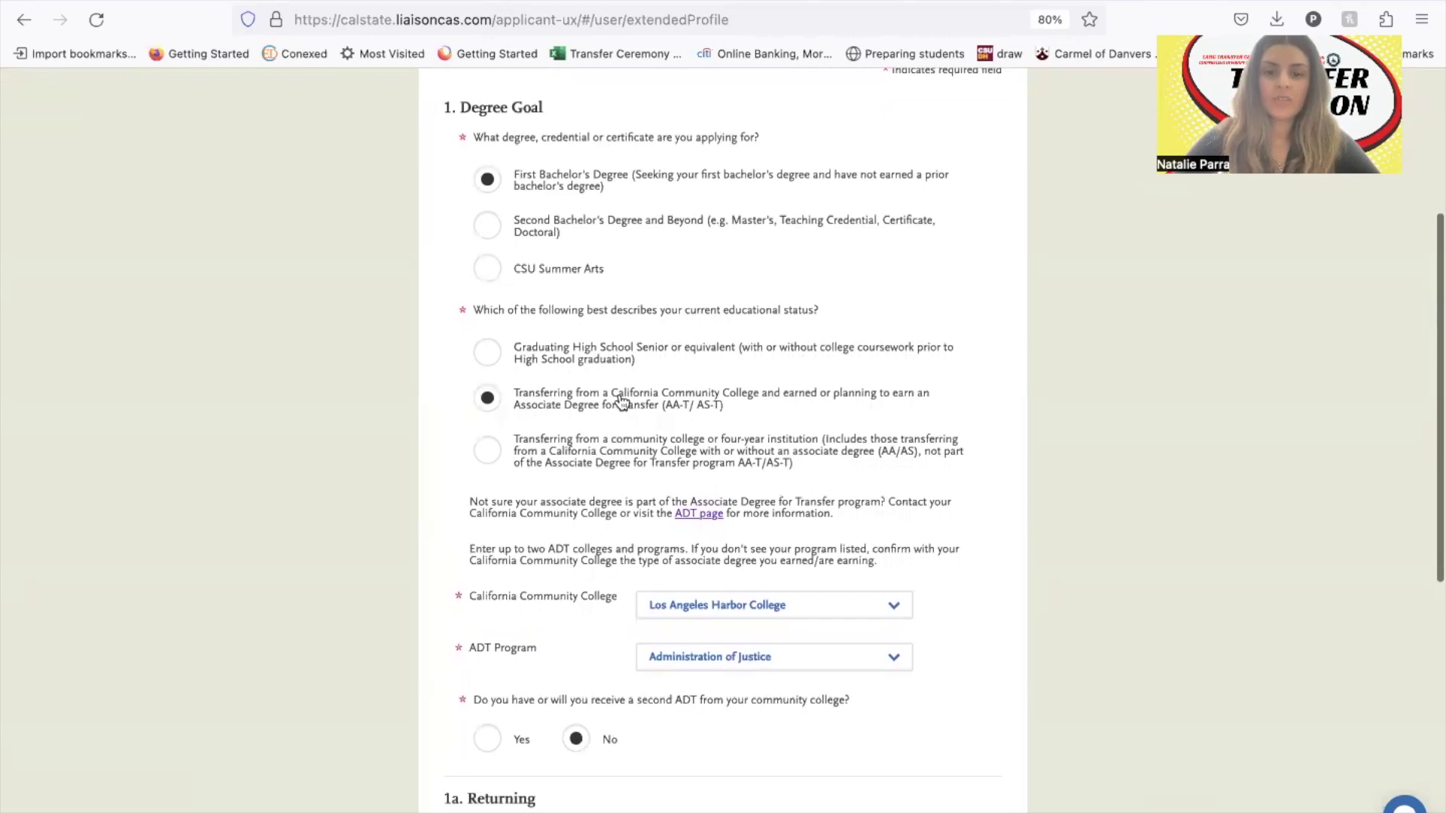
pyautogui.scroll(-2, 619, 405)
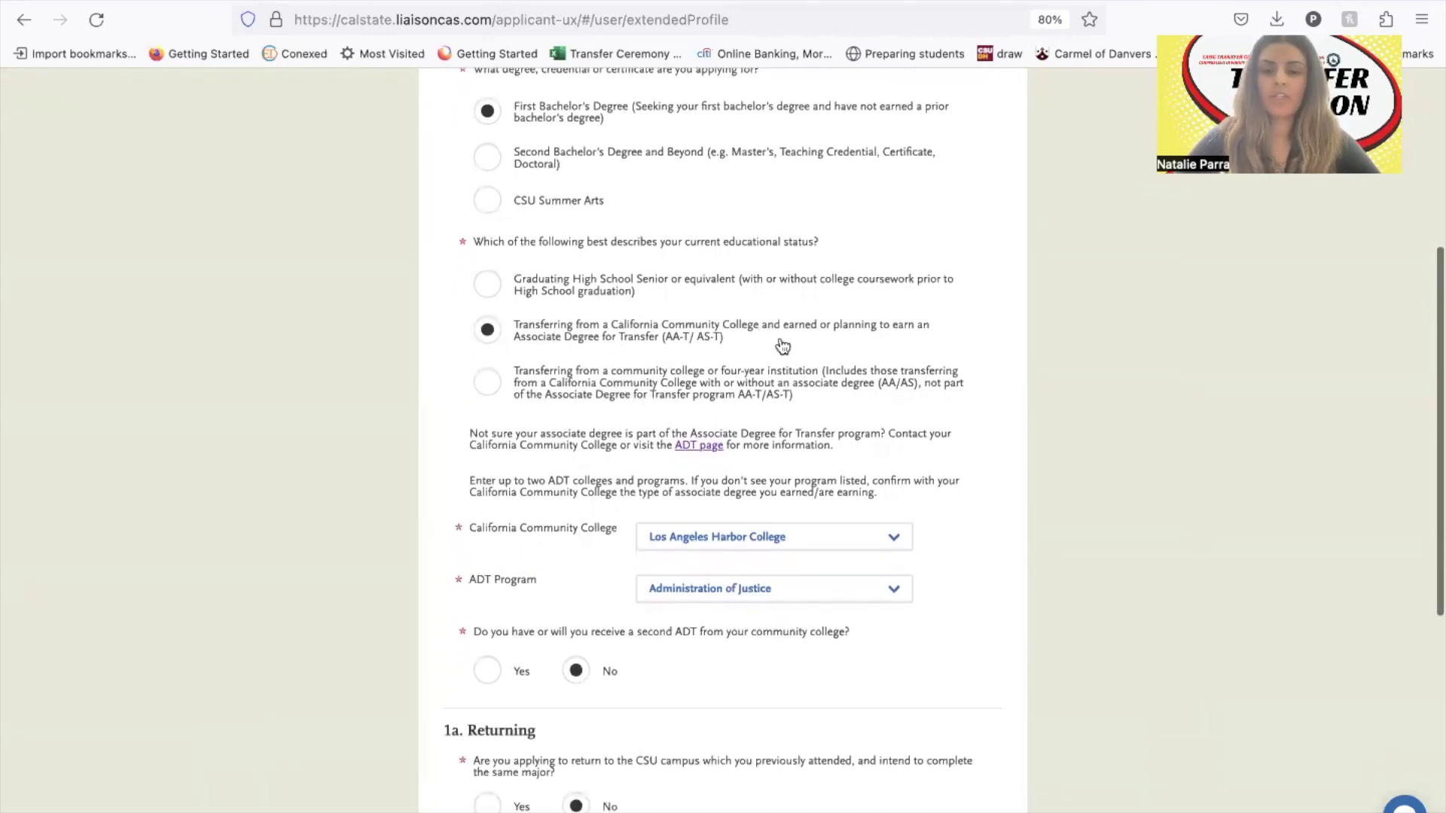
pyautogui.scroll(-1, 864, 331)
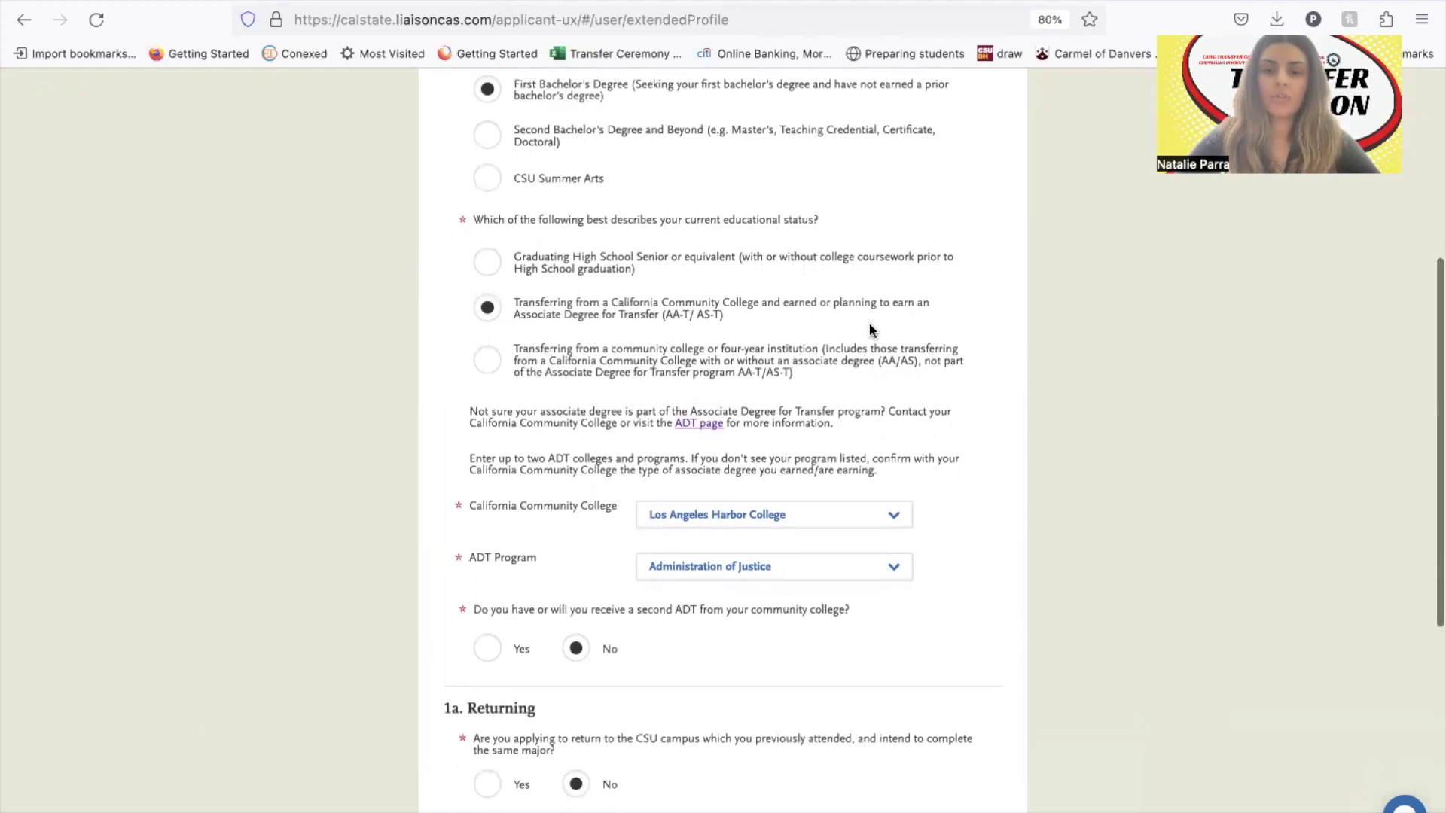
pyautogui.scroll(-1, 870, 330)
# Browse the ADT programs offered for Los Angeles Harbor College without changing the selection.
pyautogui.click(842, 531)
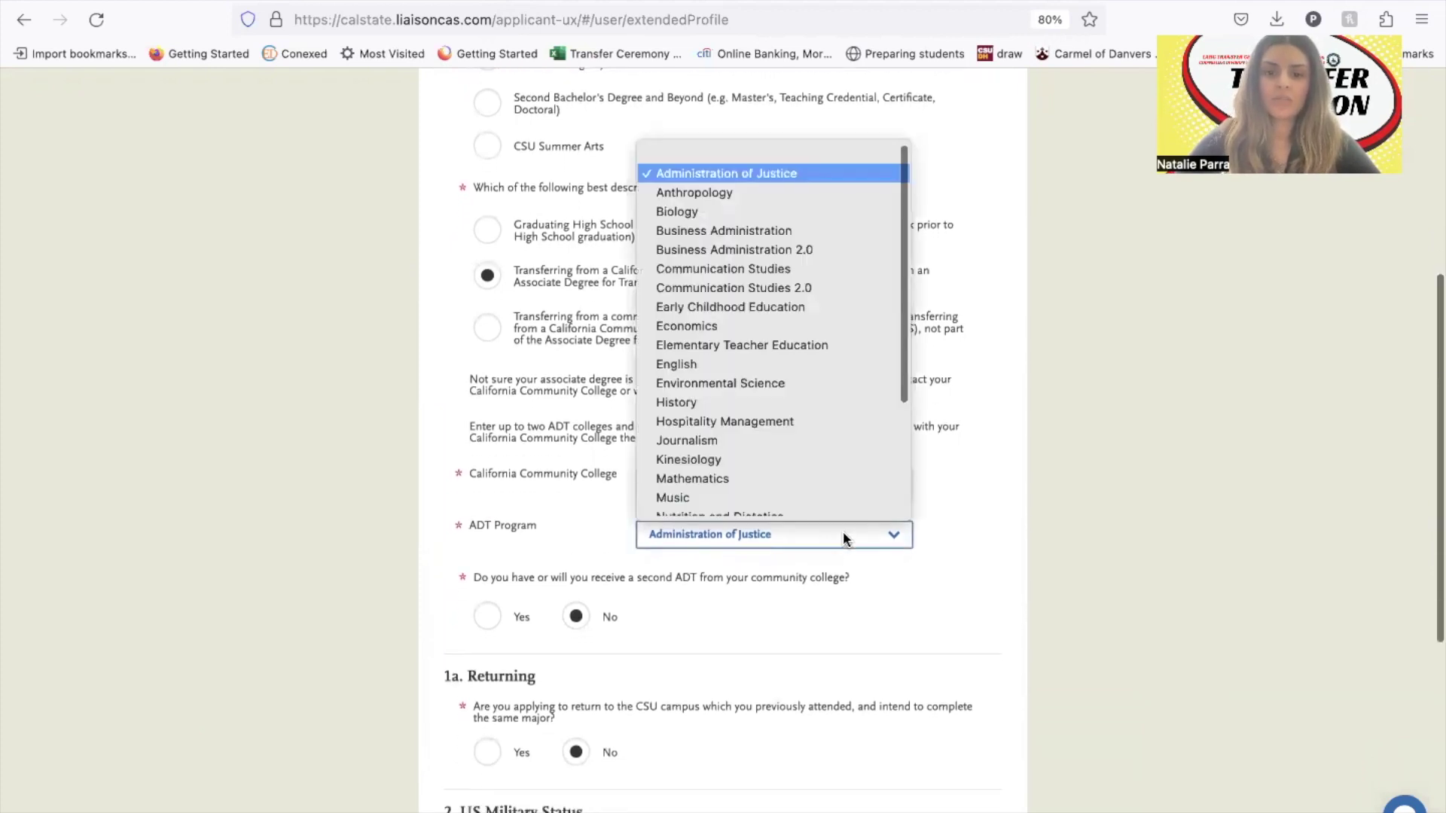
pyautogui.scroll(-3, 841, 486)
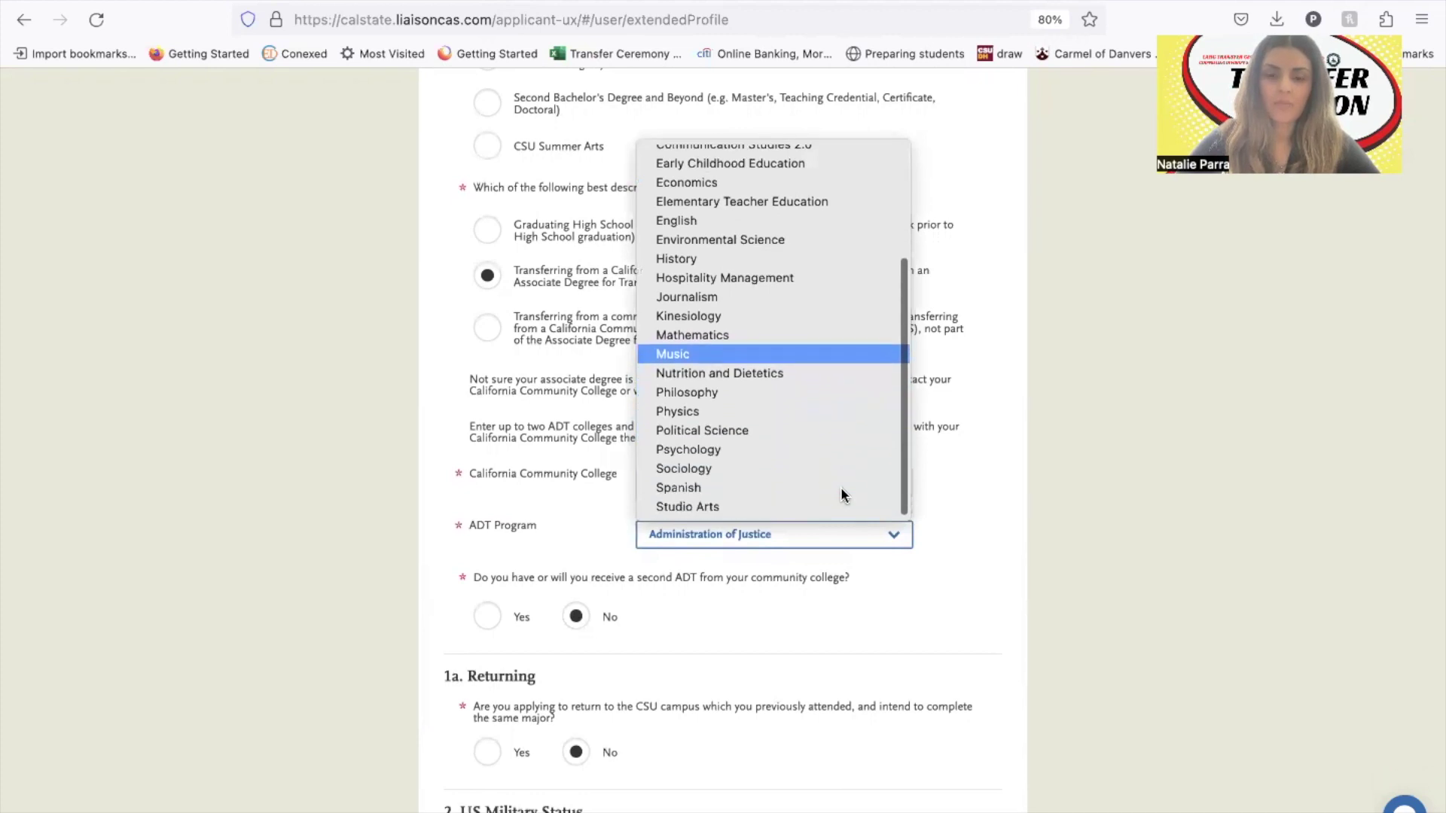
pyautogui.scroll(3, 841, 494)
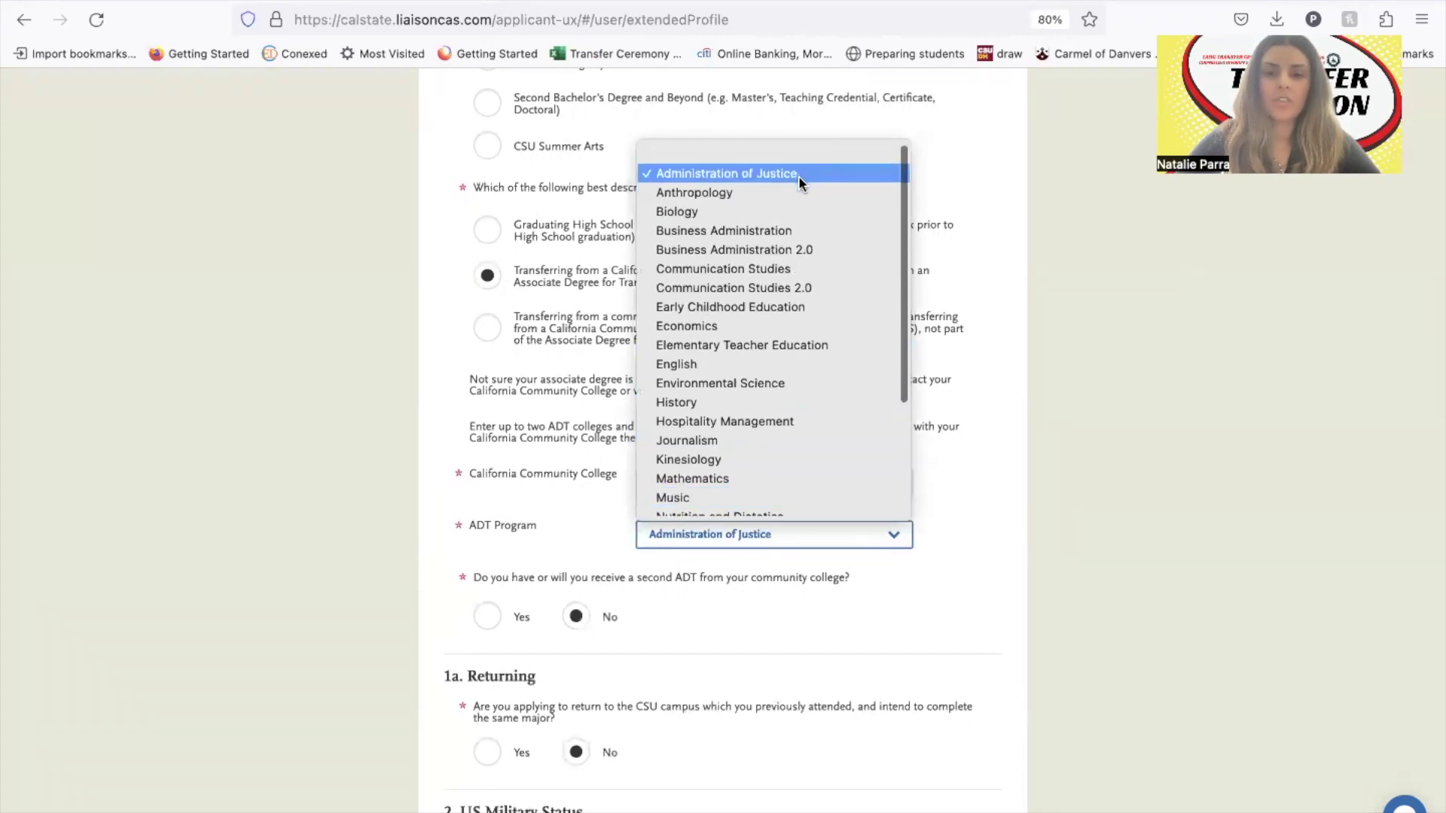
pyautogui.scroll(-1, 810, 468)
pyautogui.scroll(-3, 809, 469)
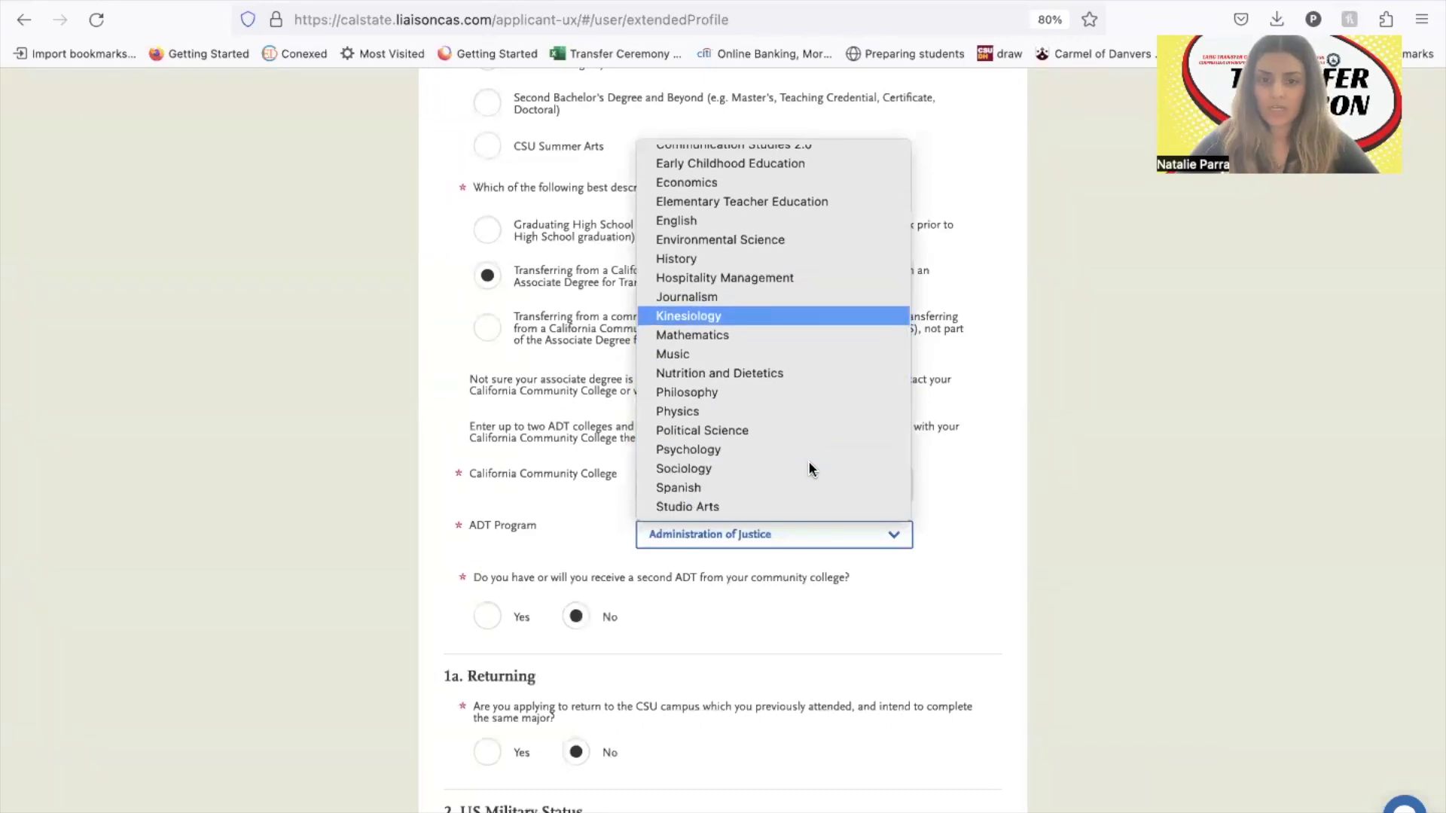
pyautogui.click(551, 480)
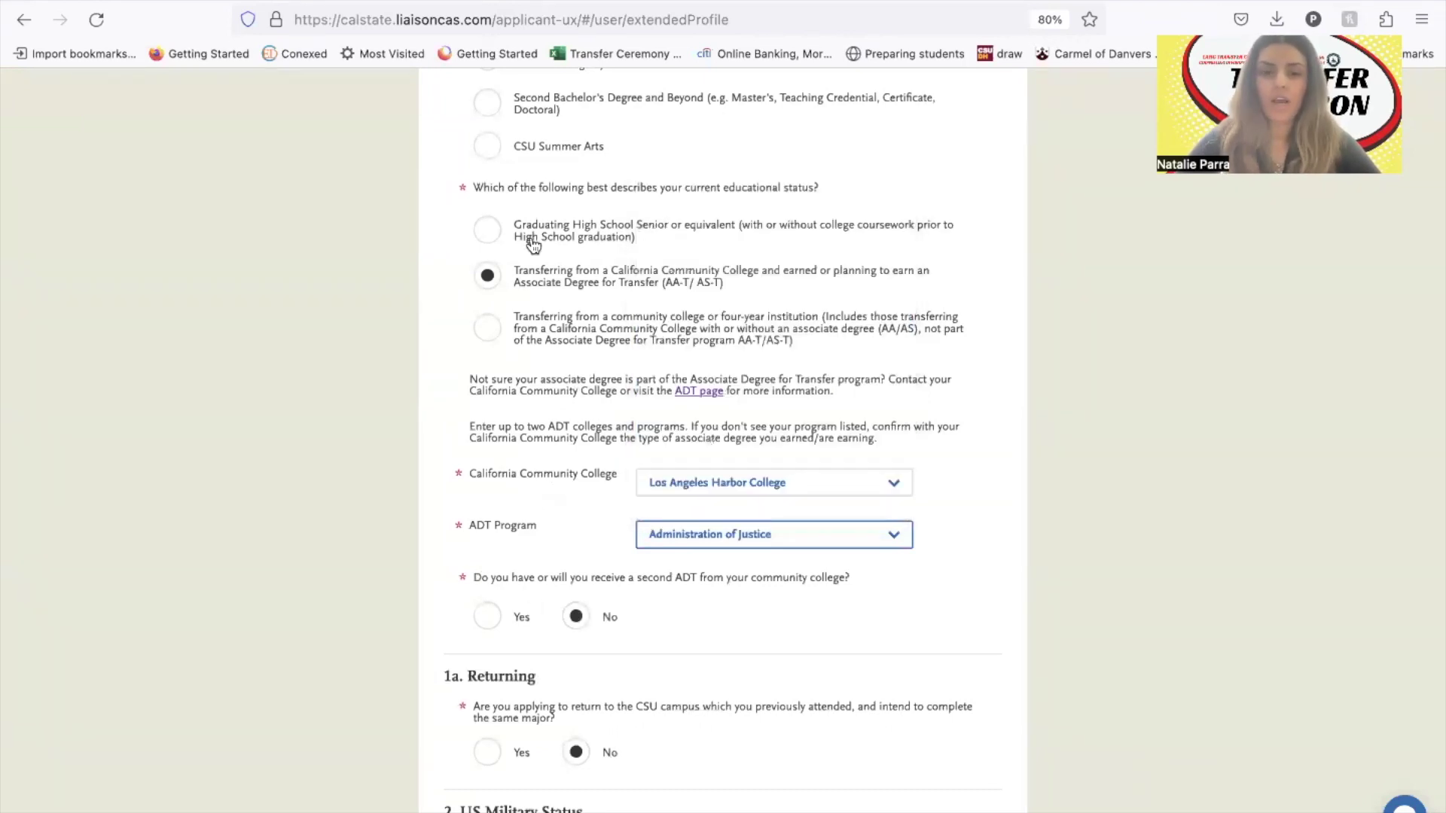
# Try the non-ADT community college or four-year transfer status with the 0 - 59 and 60+ semester credits options.
pyautogui.click(500, 326)
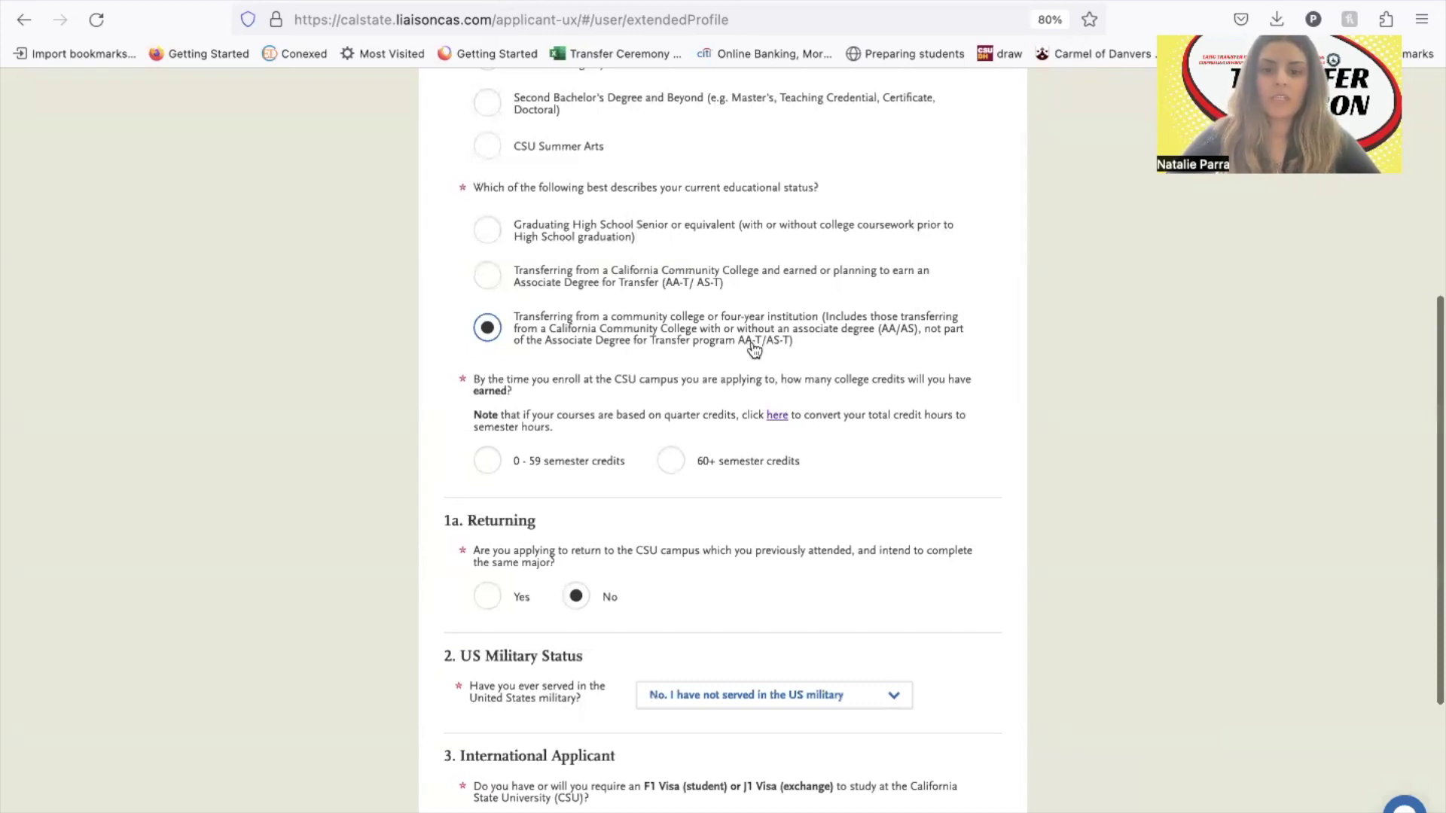
pyautogui.scroll(-1, 776, 361)
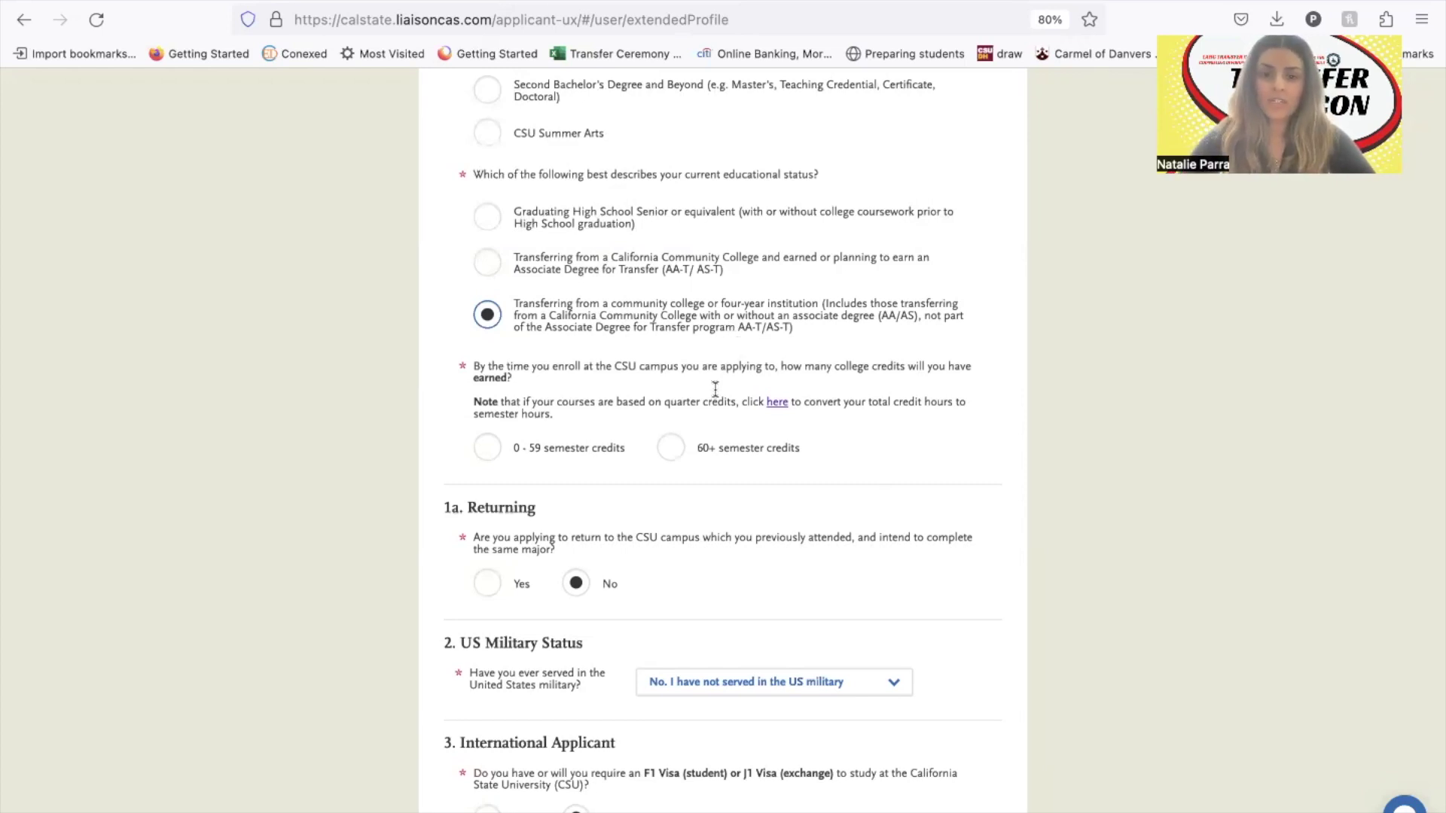
pyautogui.click(489, 457)
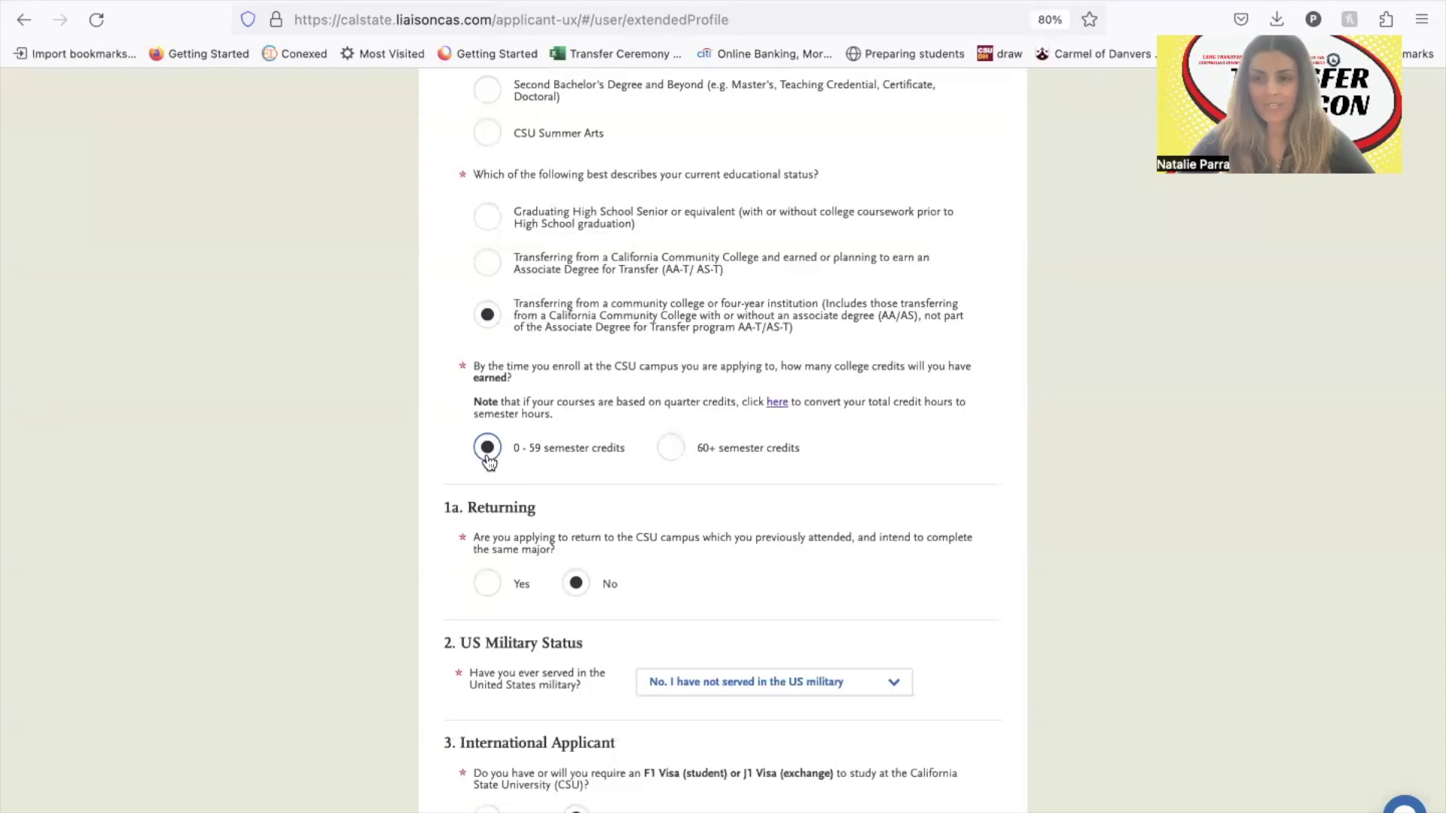
pyautogui.click(670, 452)
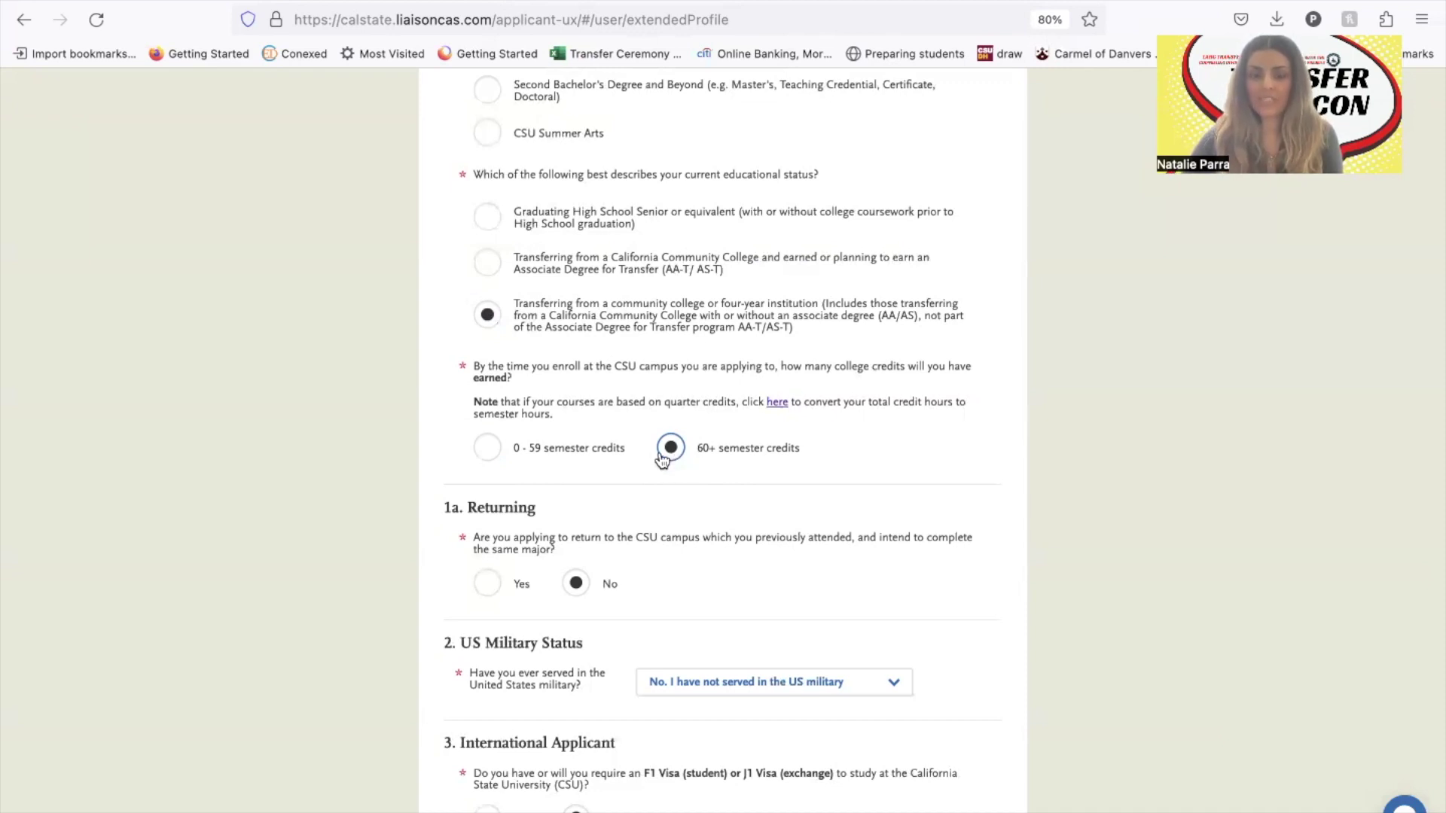
pyautogui.click(488, 448)
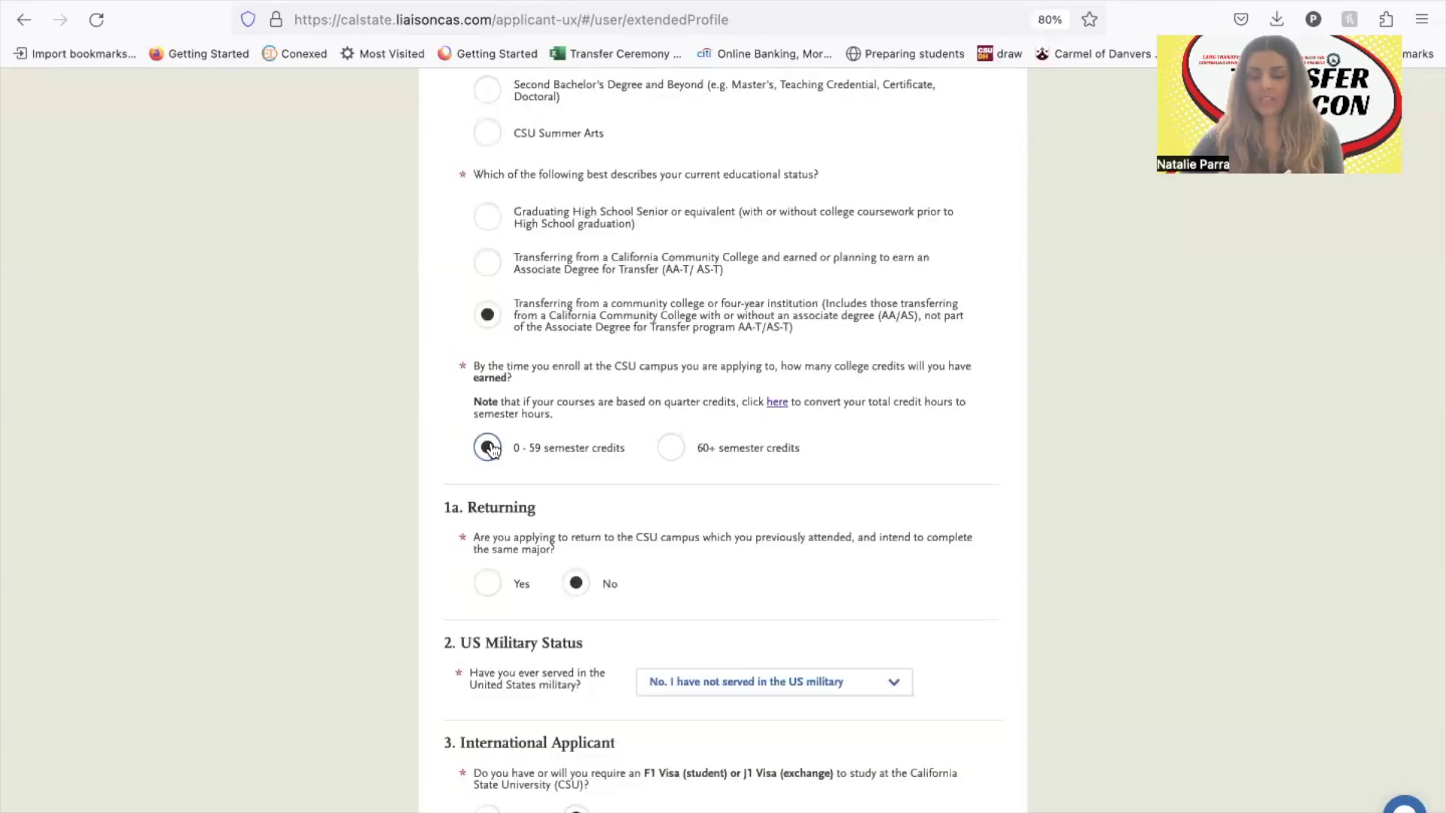
# Set the educational status to California Community College transfer with an Associate Degree for Transfer and select Los Angeles Harbor College.
pyautogui.click(497, 265)
pyautogui.click(732, 467)
pyautogui.scroll(-20, 752, 641)
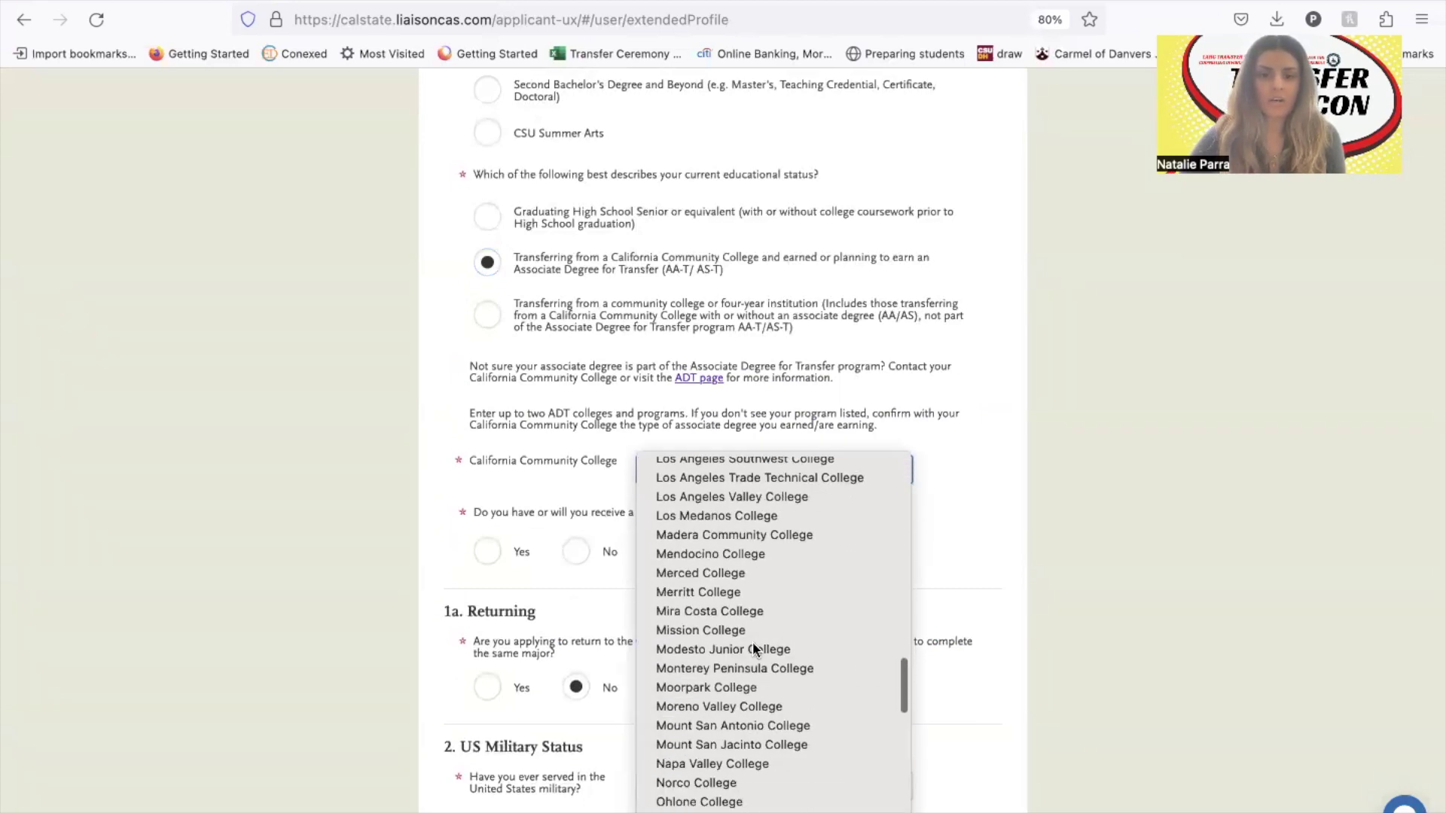
pyautogui.scroll(5, 752, 642)
pyautogui.click(773, 594)
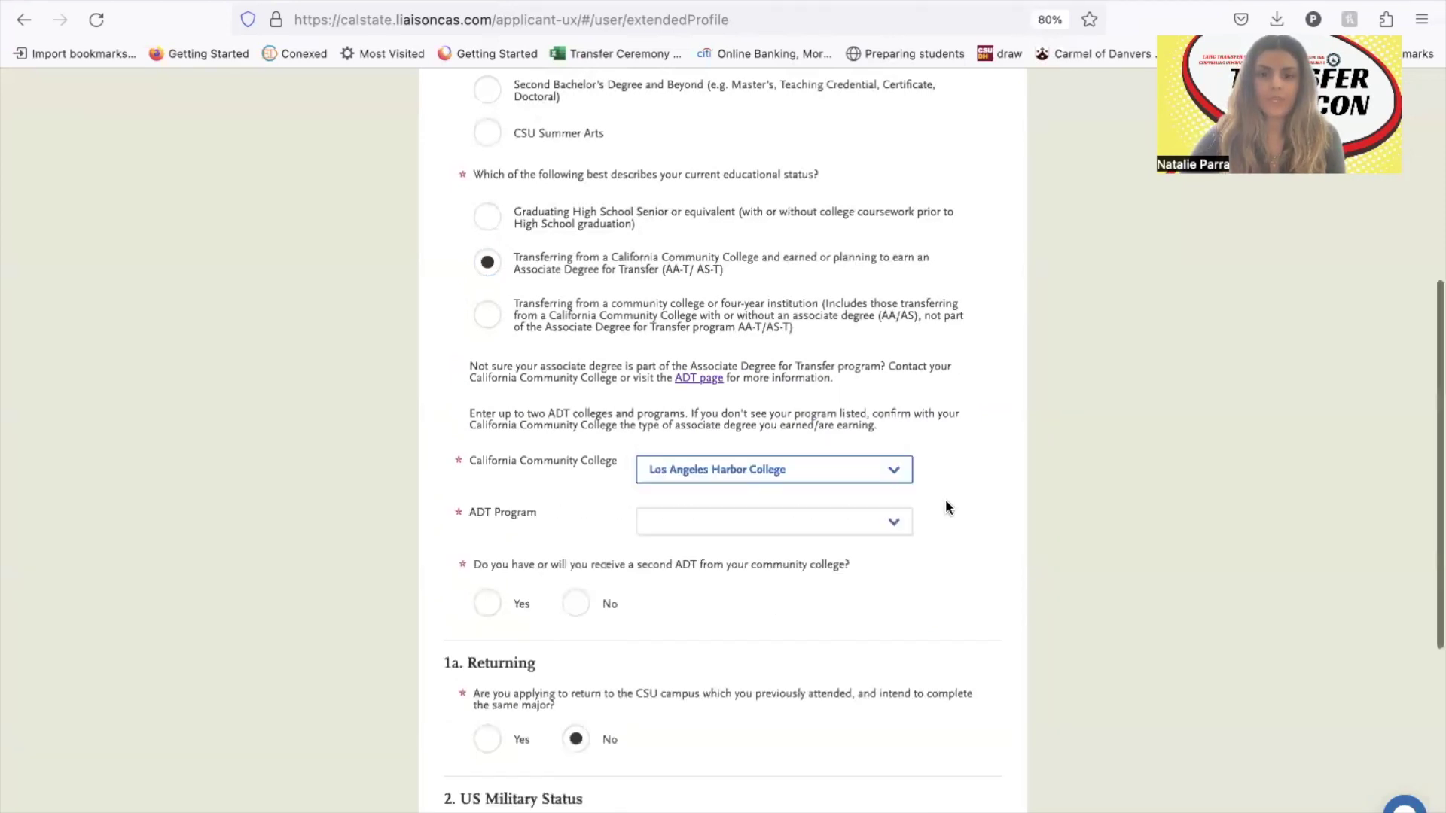
# Select Psychology as the ADT program and answer No to receiving a second ADT.
pyautogui.scroll(-4, 946, 506)
pyautogui.click(863, 381)
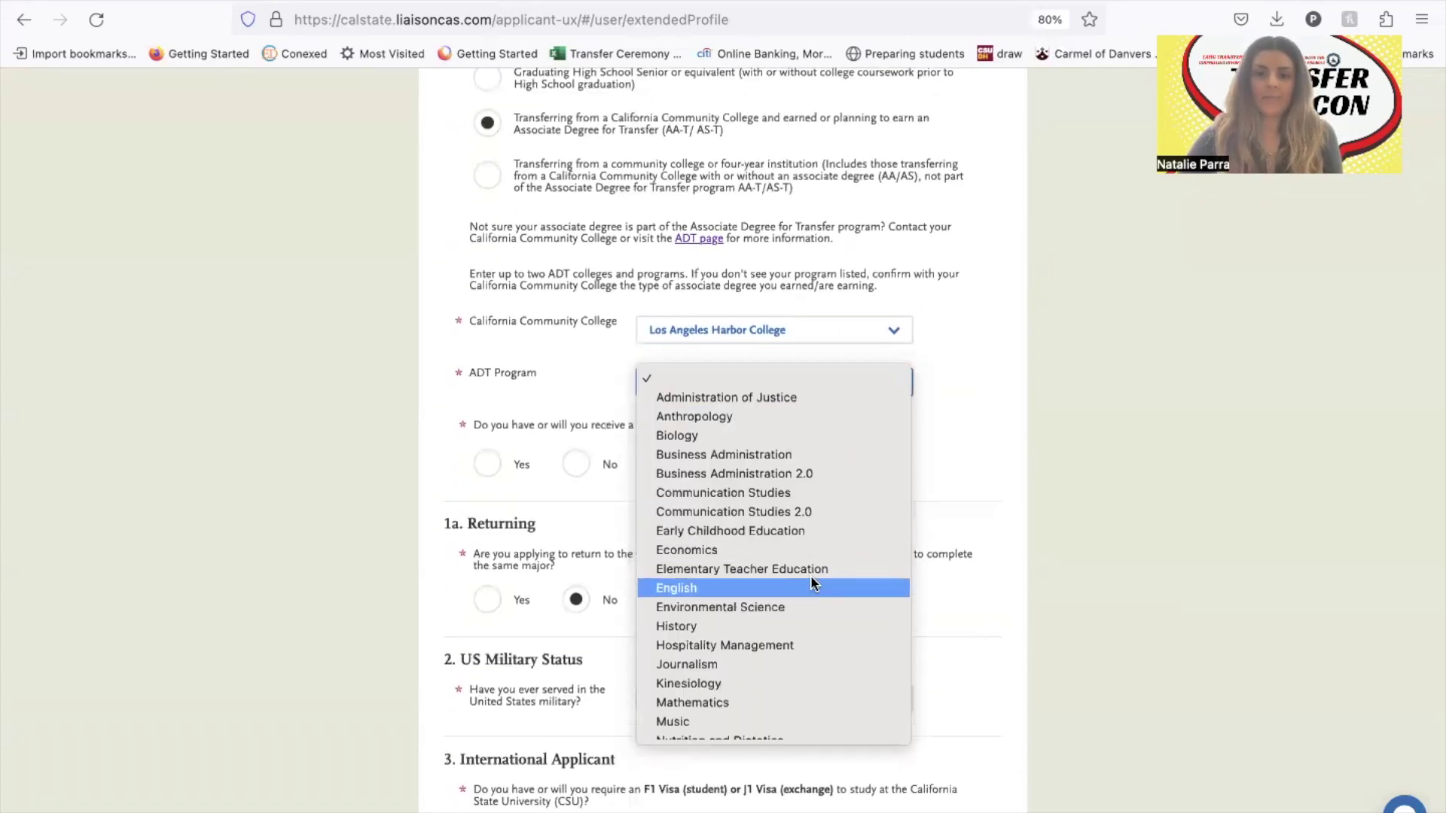
pyautogui.scroll(-3, 812, 581)
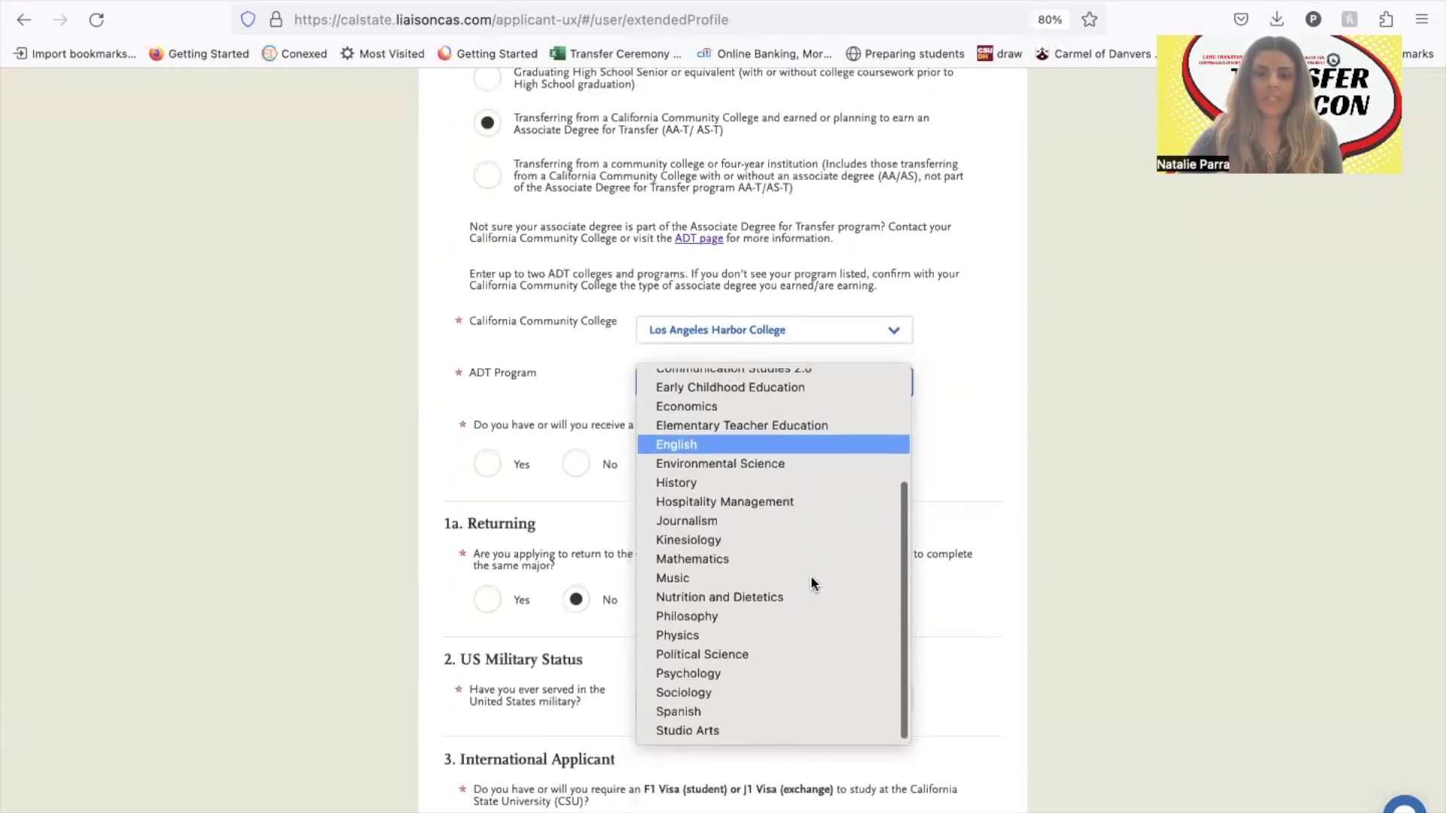
pyautogui.click(798, 673)
pyautogui.scroll(-2, 801, 672)
pyautogui.click(580, 393)
pyautogui.scroll(-3, 602, 549)
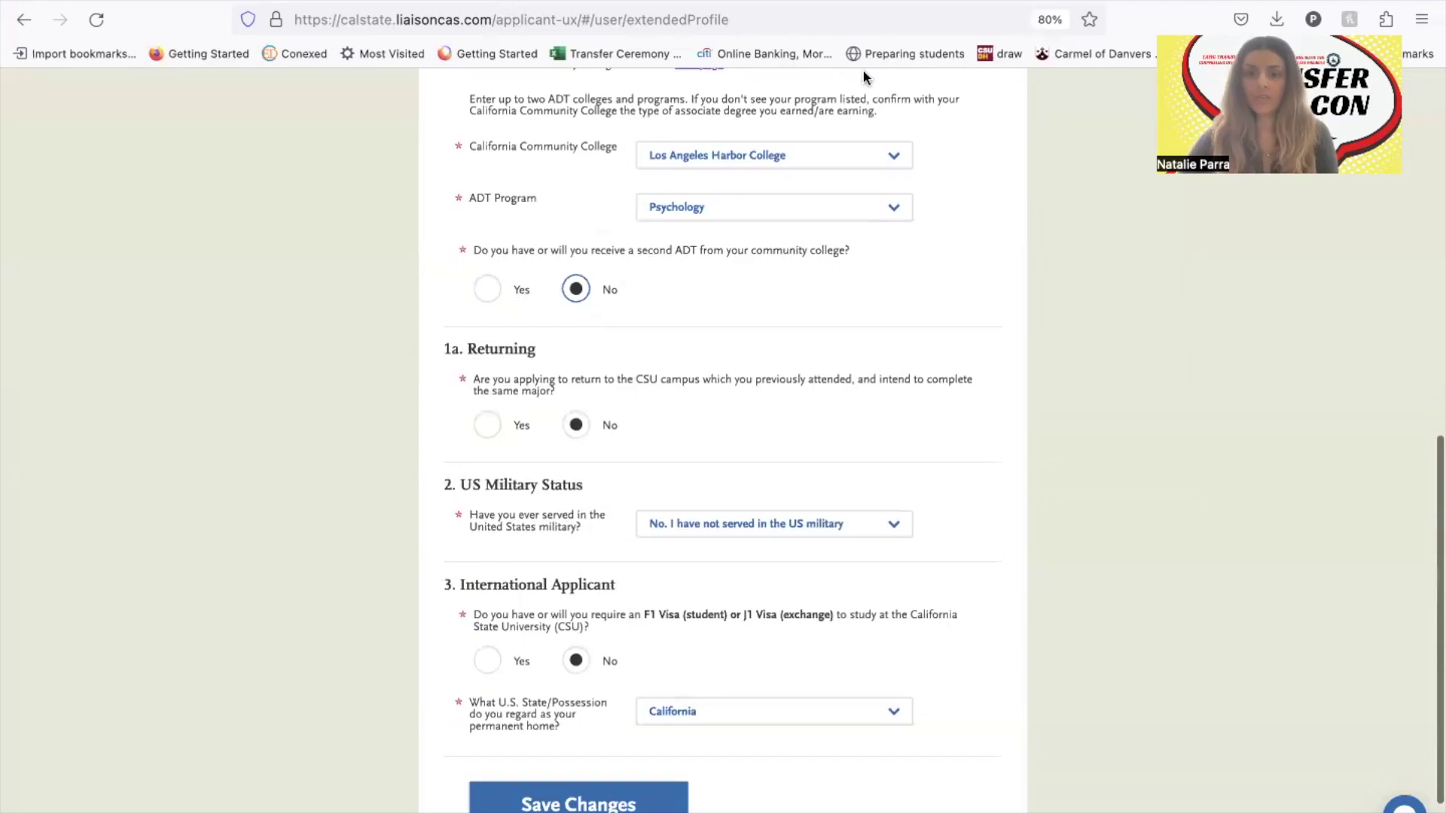
# Try Business Administration 2.0 as the ADT program.
pyautogui.click(848, 200)
pyautogui.scroll(2, 831, 409)
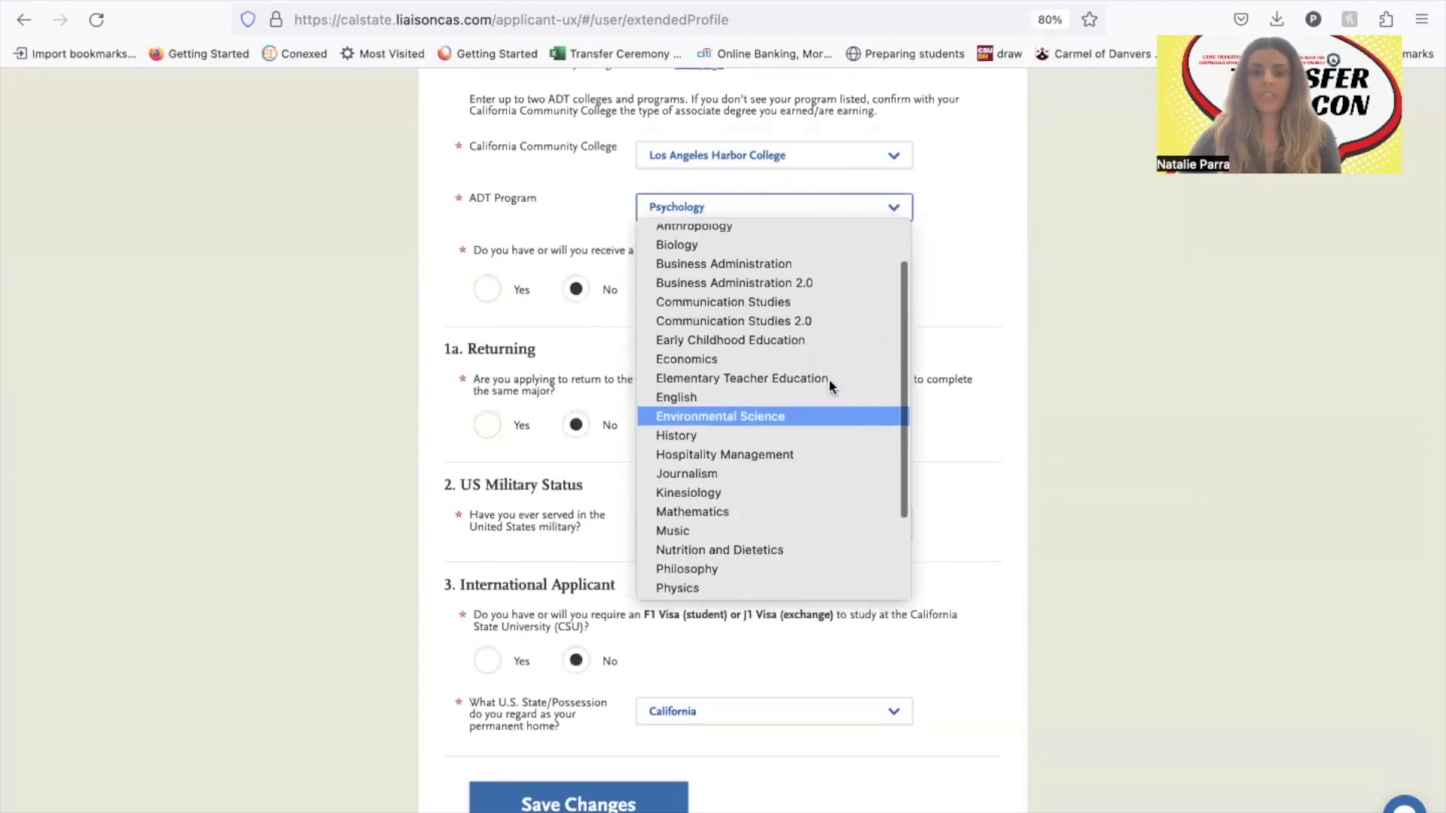
pyautogui.click(837, 282)
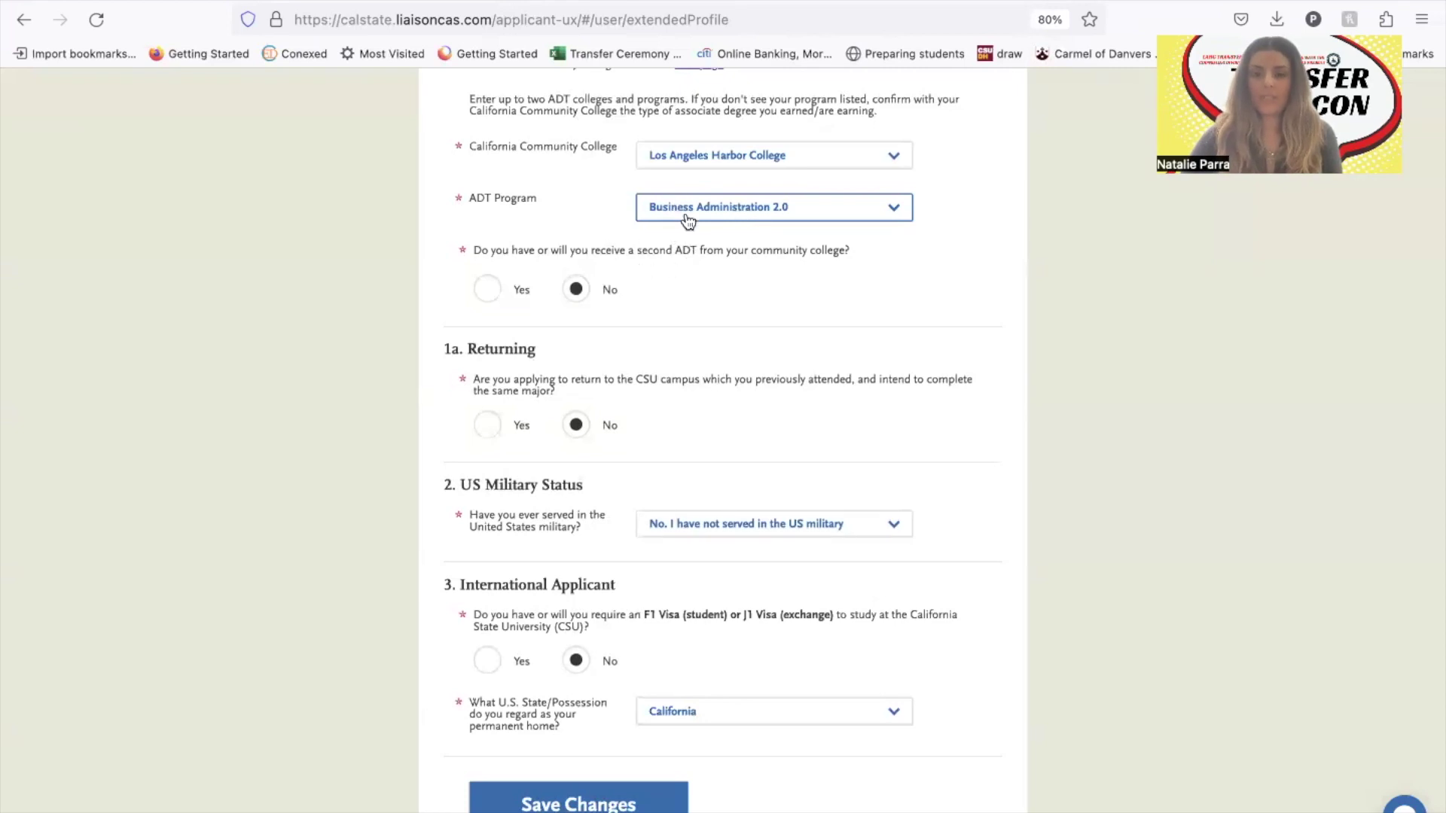
# Try declaring a second ADT from Los Angeles Harbor College with Economics as its program.
pyautogui.click(488, 292)
pyautogui.click(660, 352)
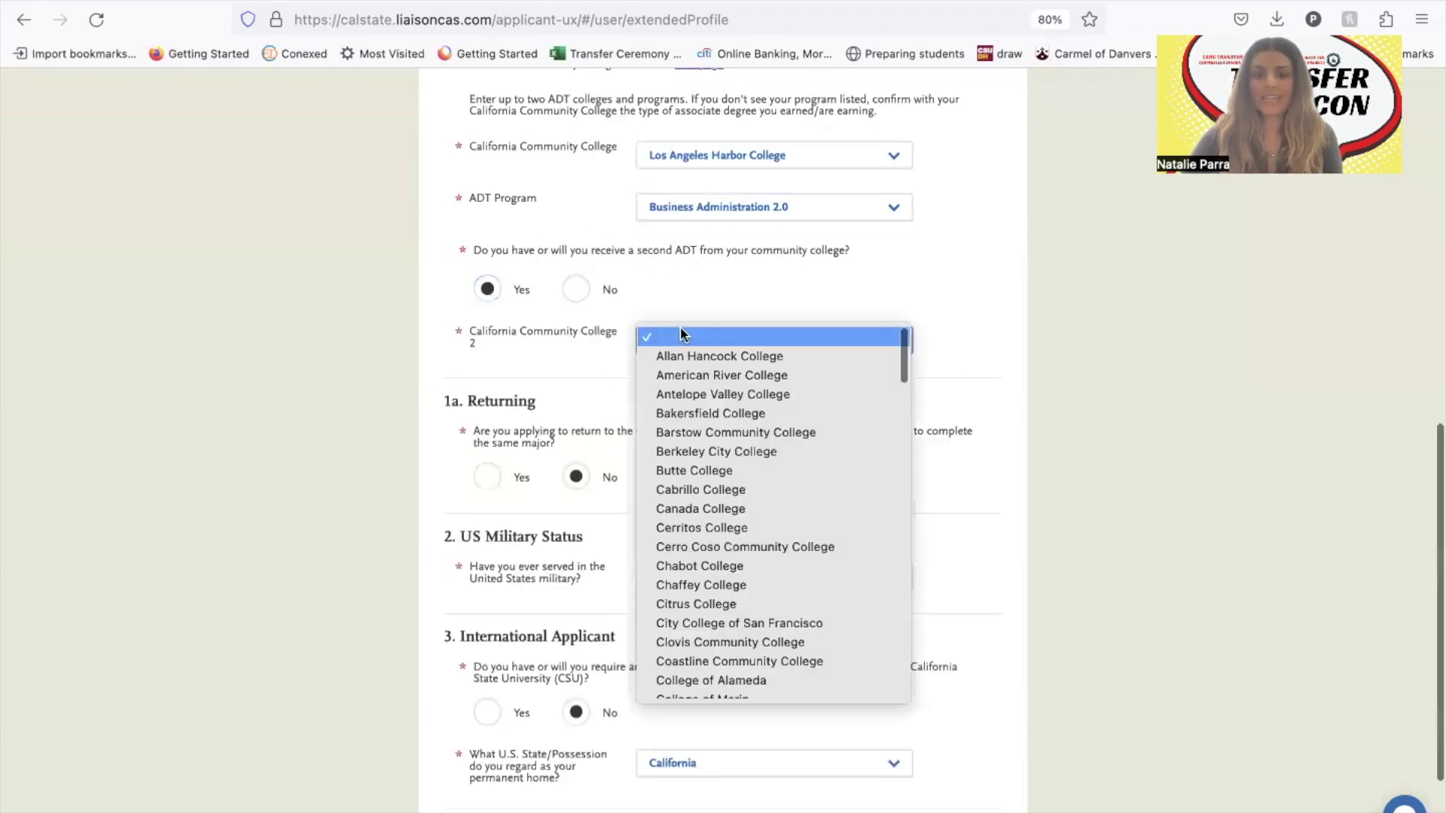
pyautogui.scroll(-10, 768, 580)
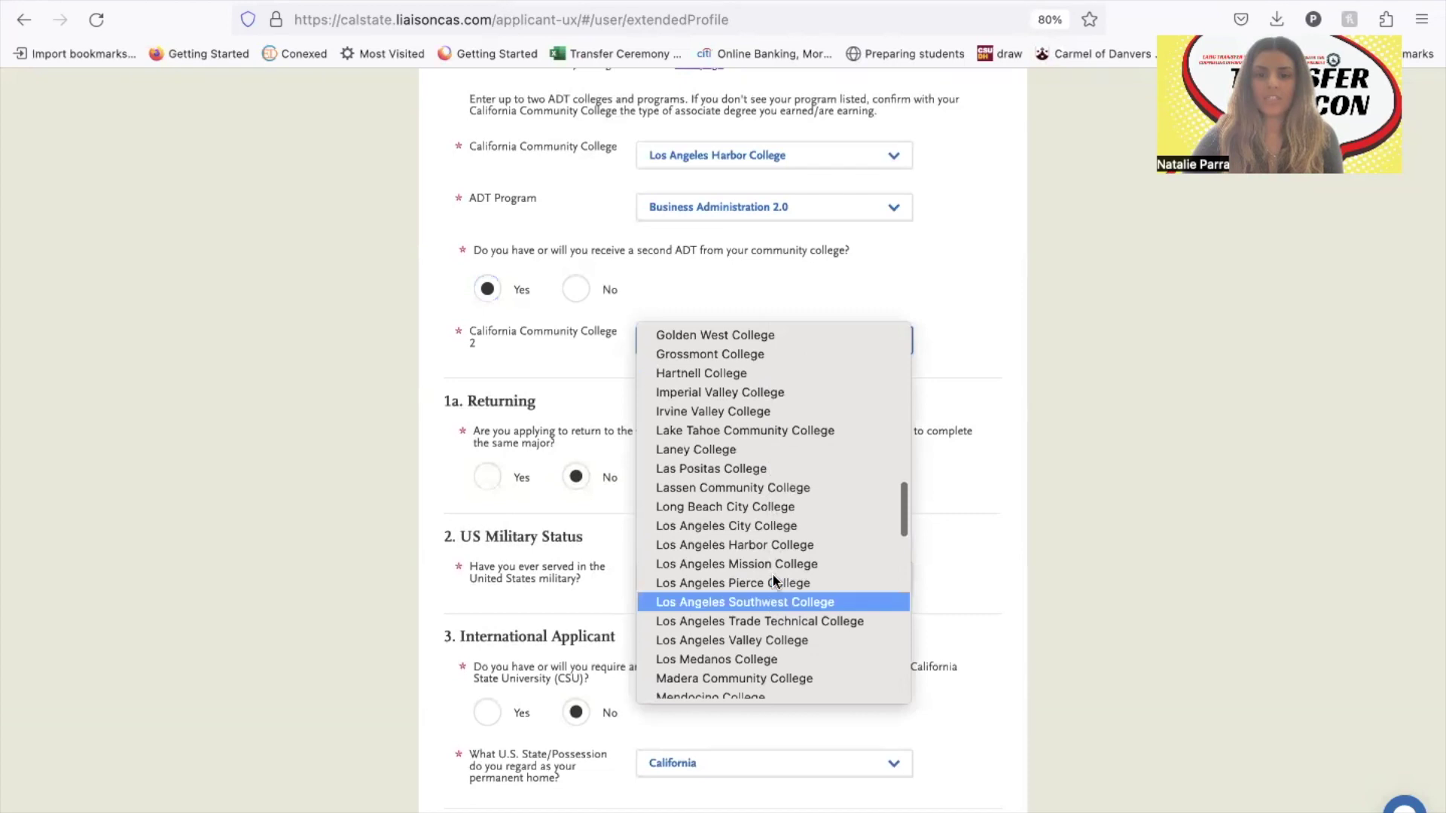
pyautogui.click(771, 545)
pyautogui.click(714, 404)
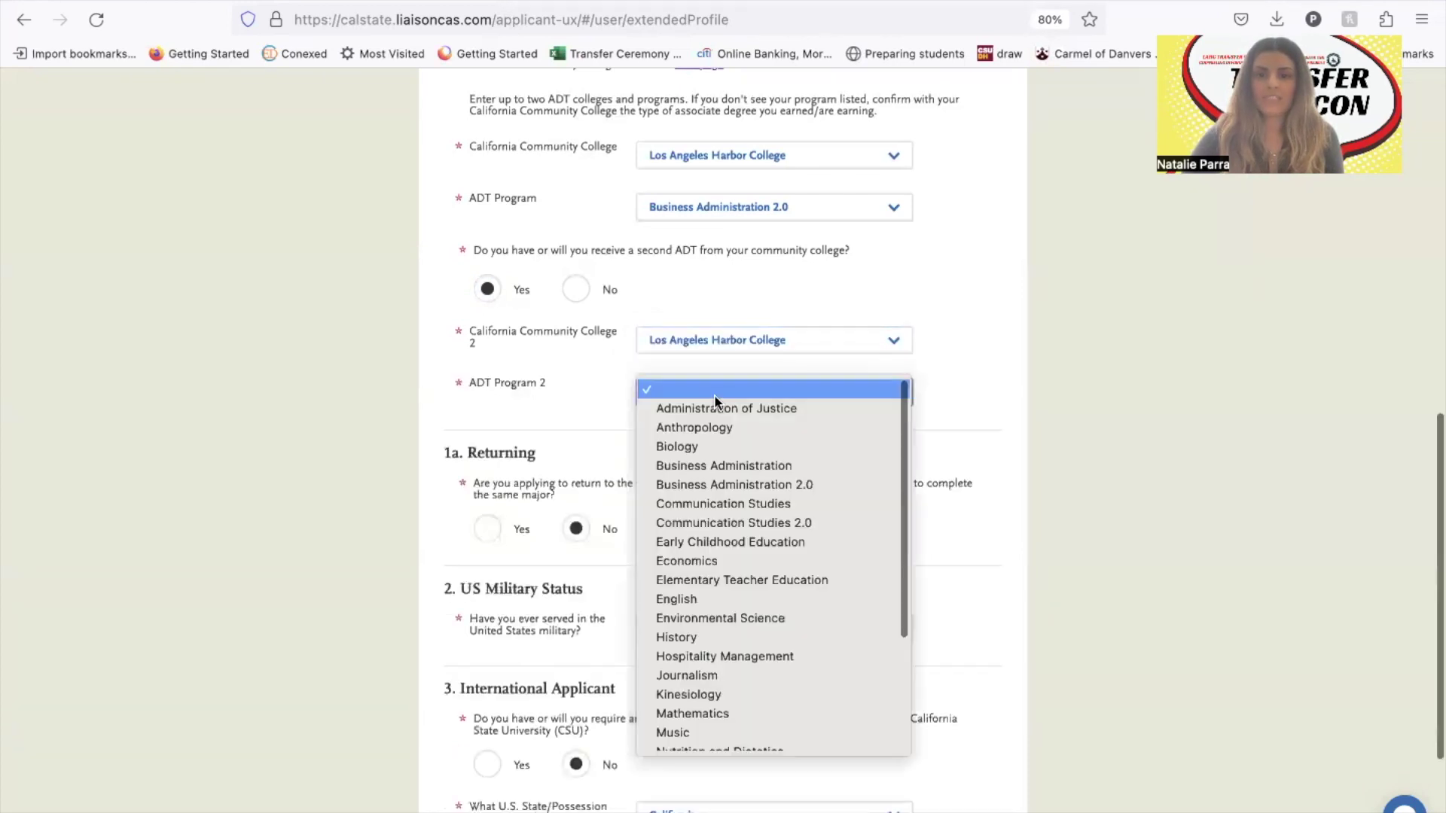
pyautogui.click(744, 561)
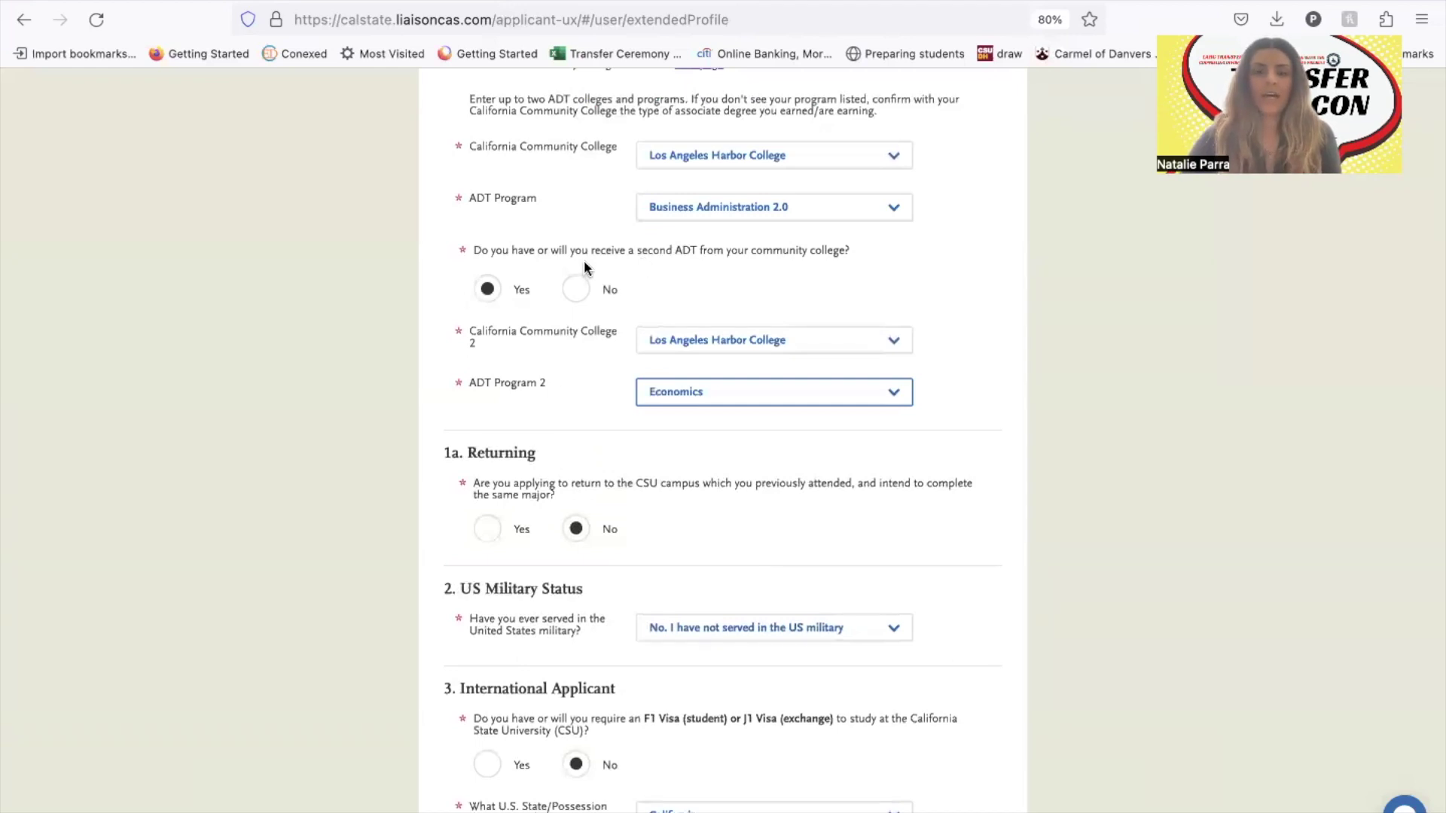
# Set the ADT program back to Psychology and the second ADT answer back to No.
pyautogui.click(710, 213)
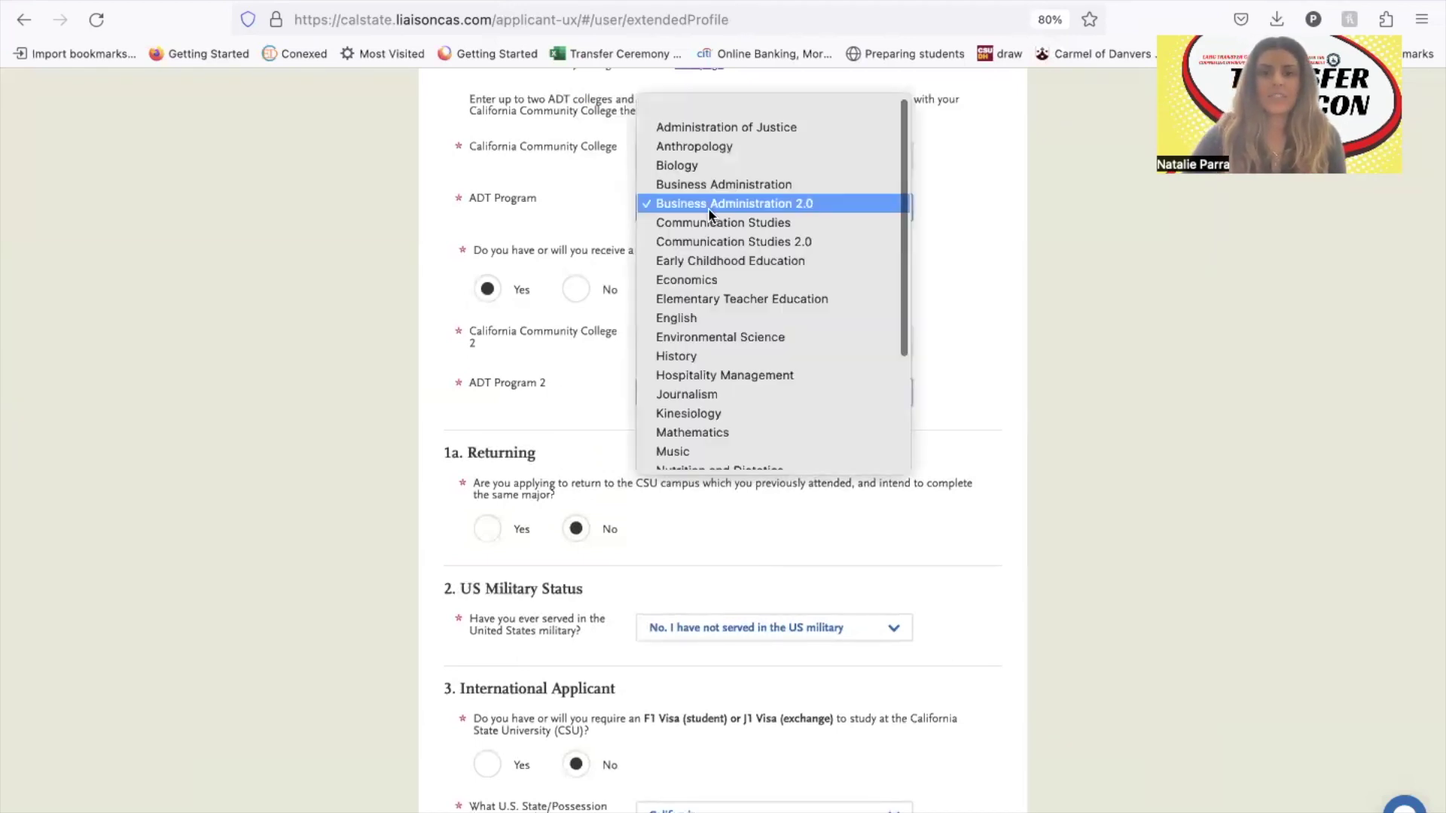
pyautogui.scroll(-3, 726, 396)
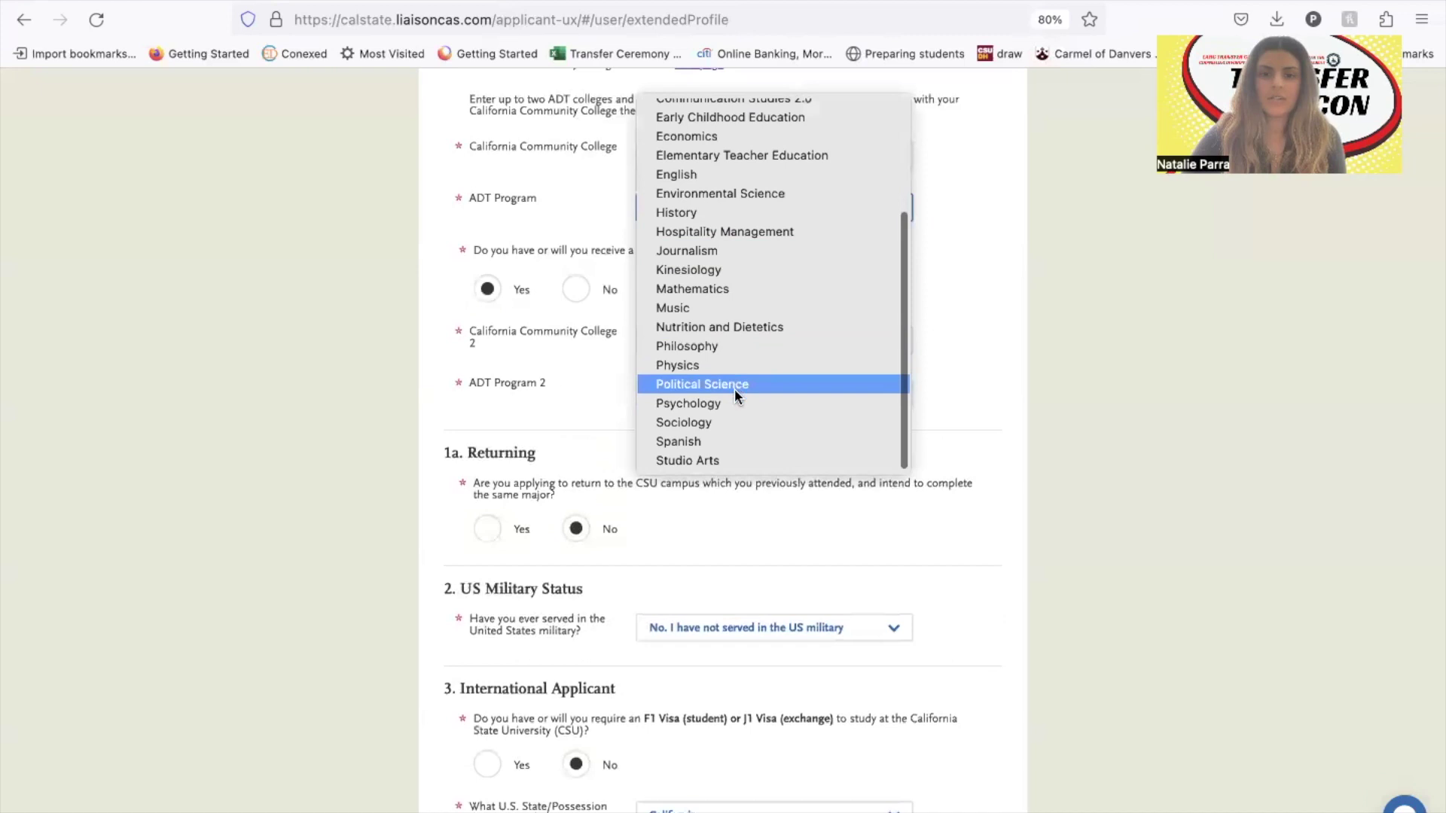
pyautogui.click(735, 401)
pyautogui.click(577, 290)
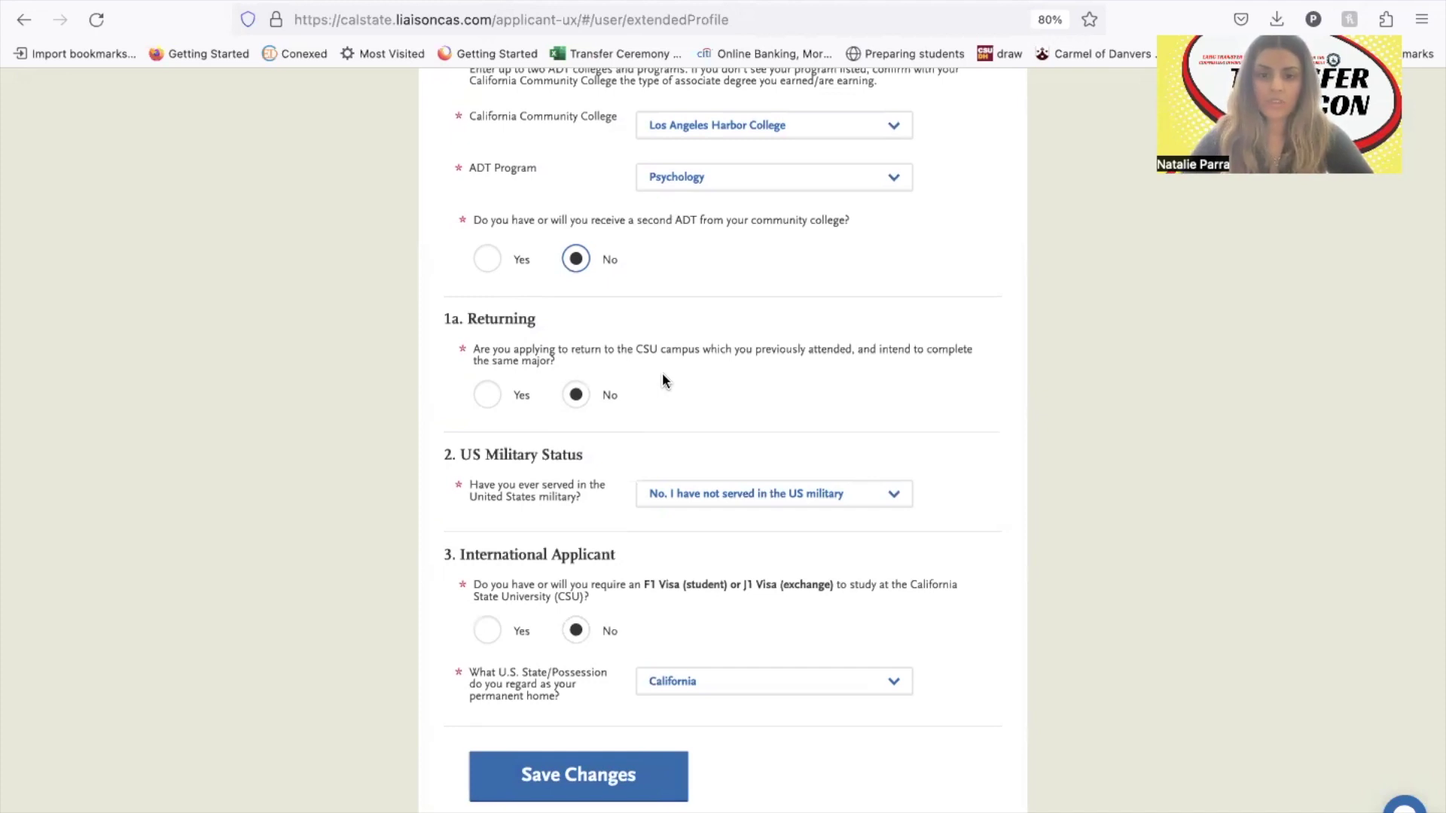
# Try answering Yes to returning to a previously attended CSU campus, and restore the answer to No.
pyautogui.click(486, 398)
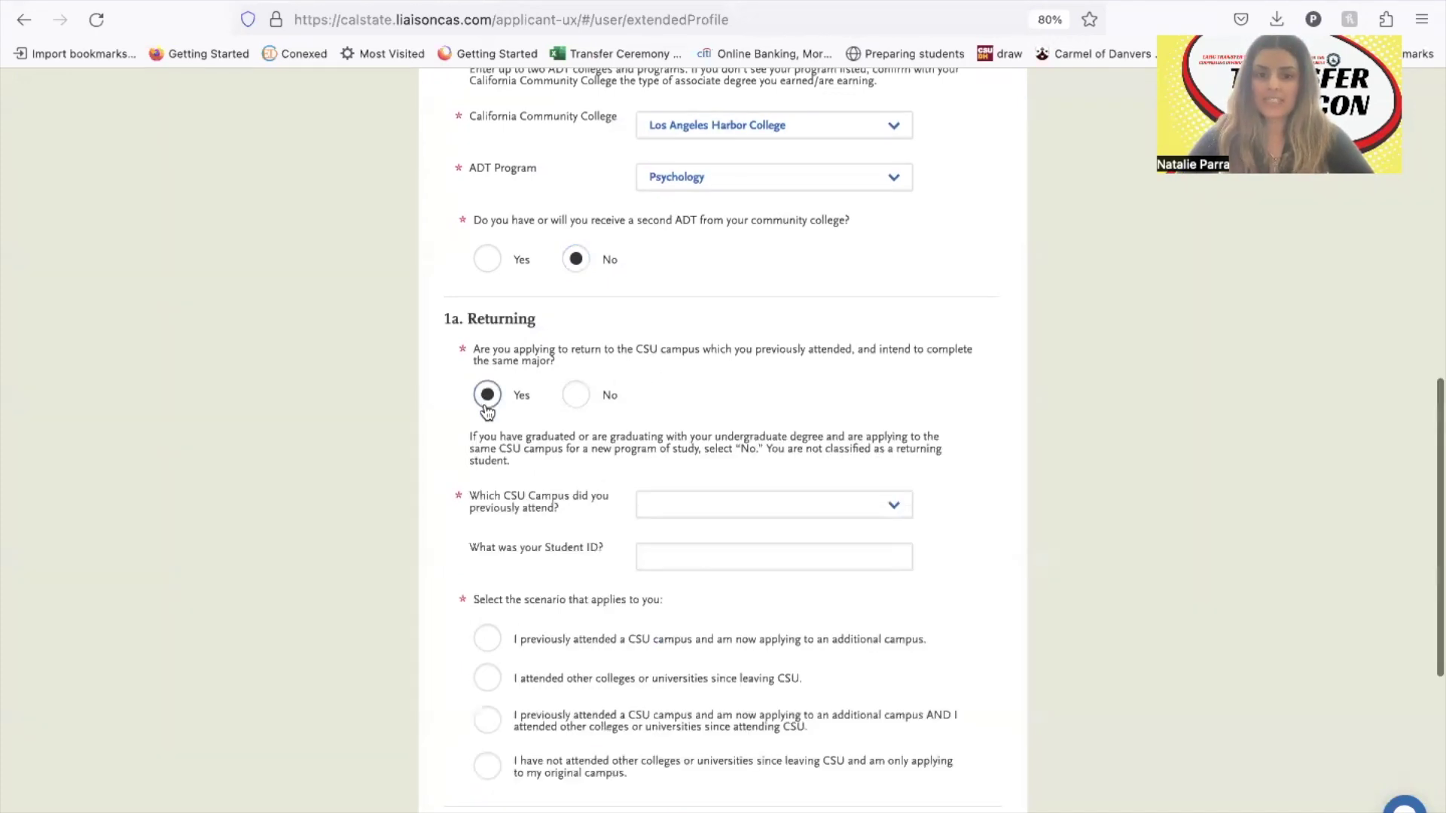
pyautogui.click(579, 398)
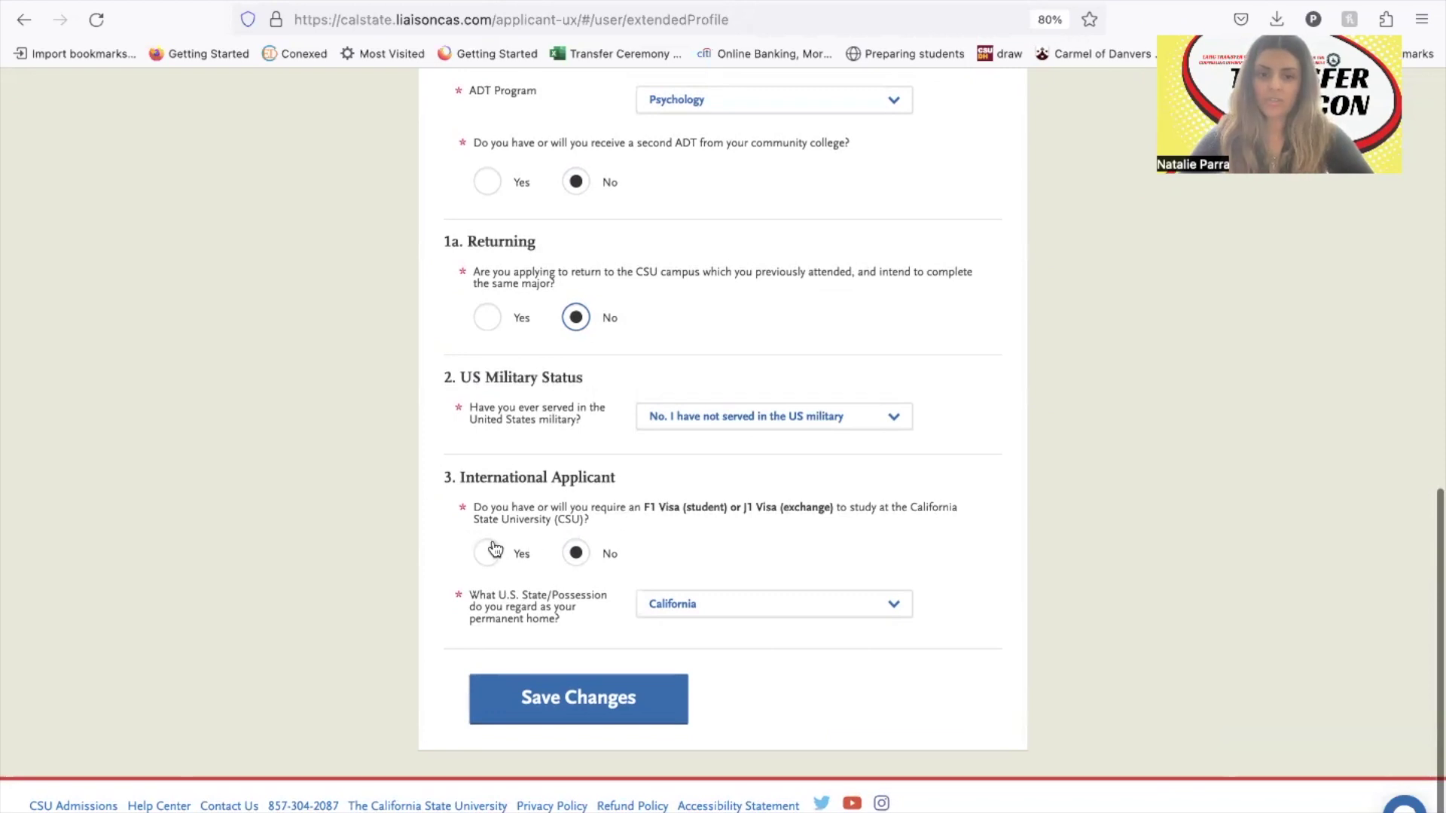
# Check the F1/J1 visa question and save the Extended Profile changes.
pyautogui.moveTo(644, 506); pyautogui.dragTo(832, 508)
pyautogui.click(826, 556)
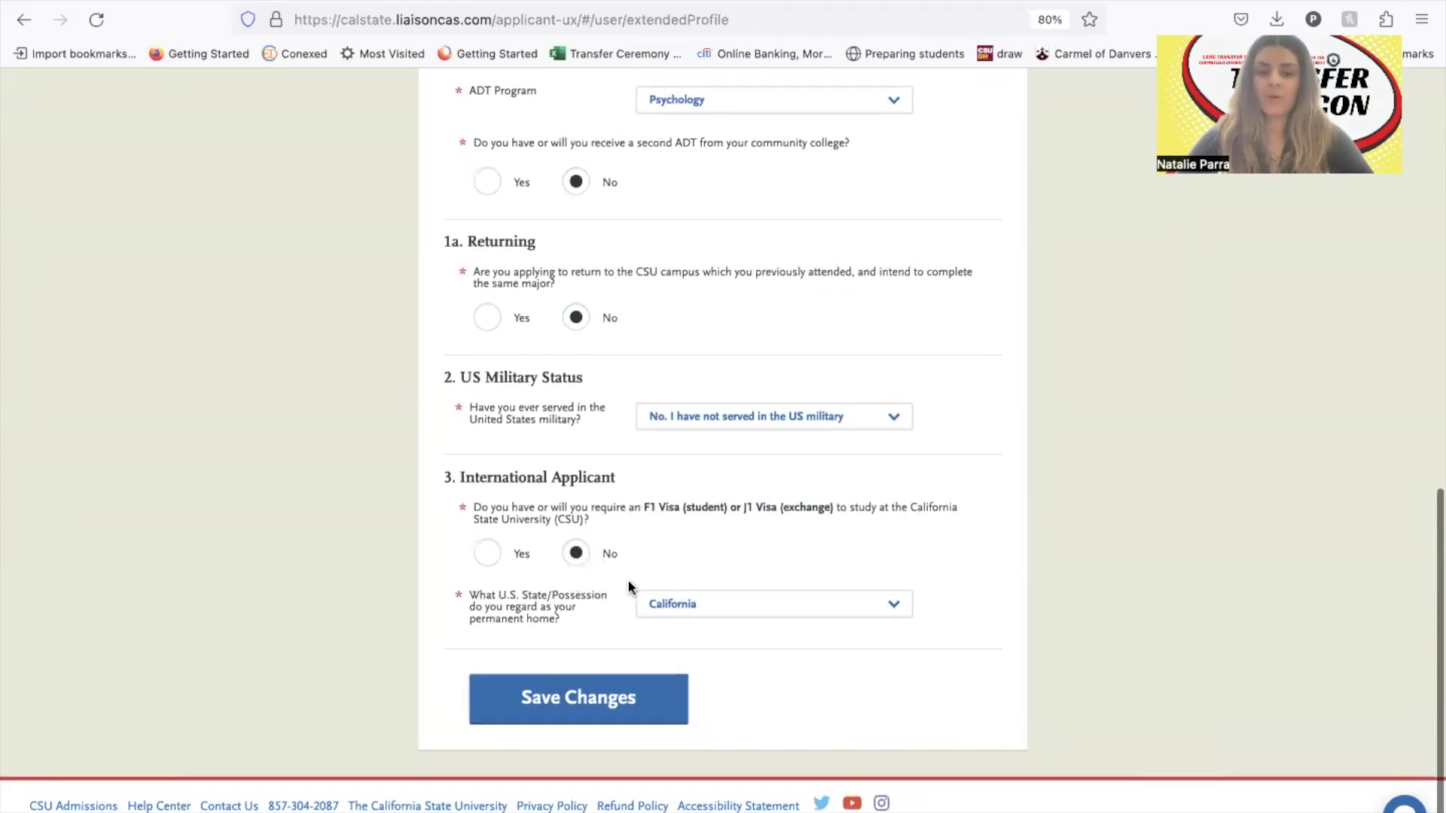
pyautogui.click(671, 686)
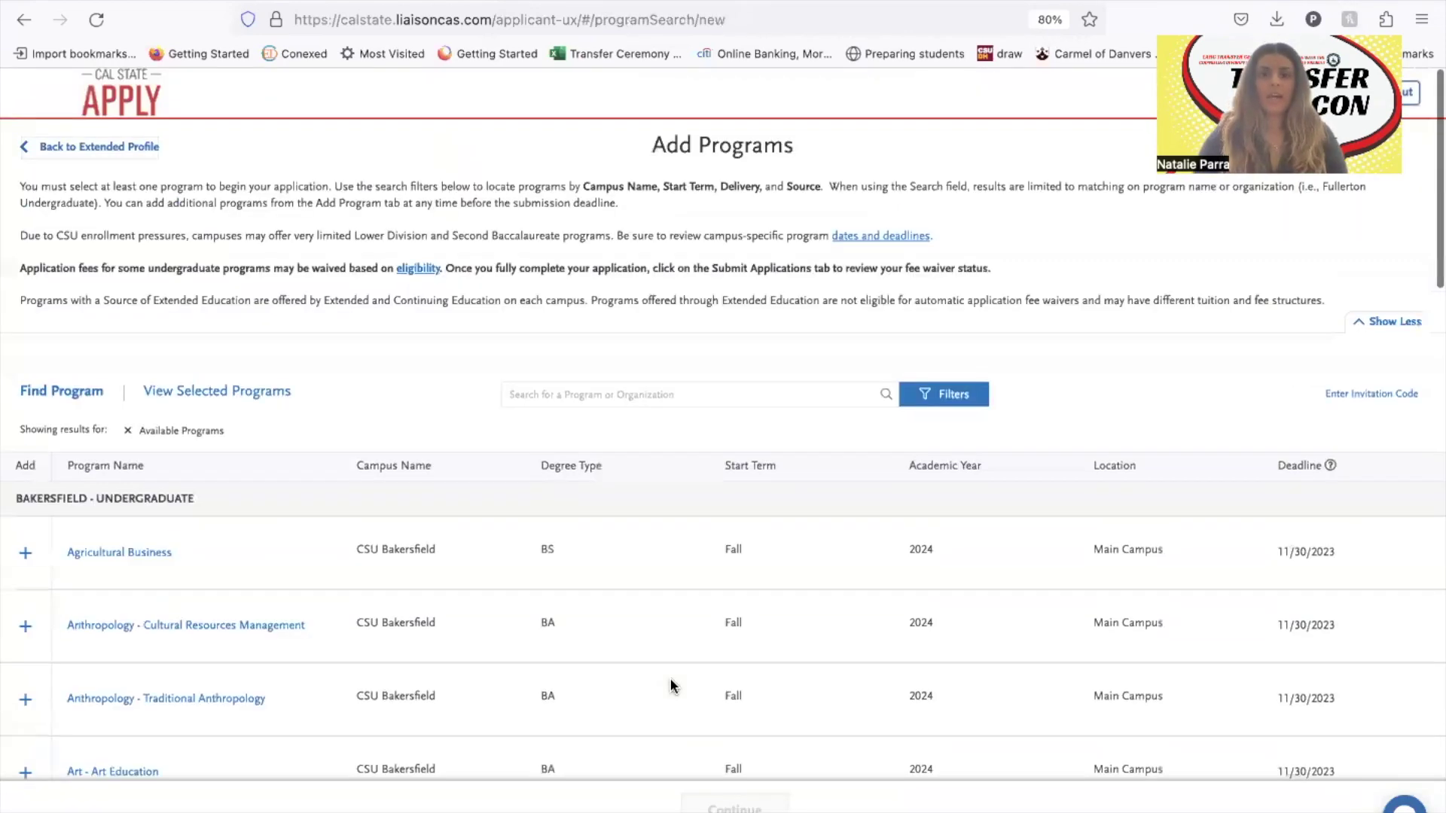
# Search the programs for "los angeles" and add the Cal State LA Psychology BA on the Main Campus.
pyautogui.click(663, 395)
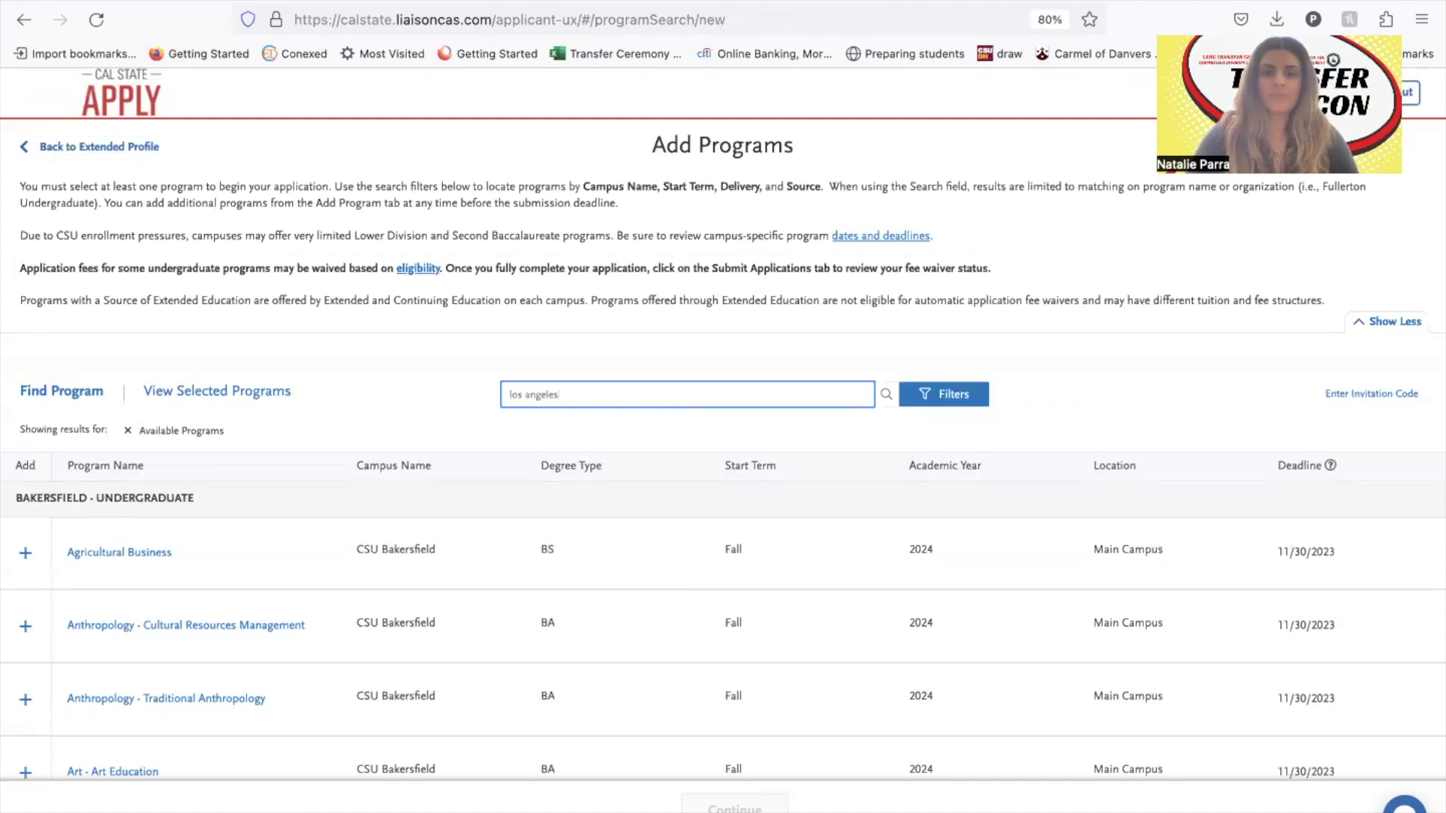
pyautogui.scroll(-4, 409, 400)
pyautogui.scroll(-15, 409, 400)
pyautogui.scroll(-15, 409, 401)
pyautogui.scroll(-15, 409, 405)
pyautogui.scroll(-5, 411, 407)
pyautogui.scroll(10, 409, 401)
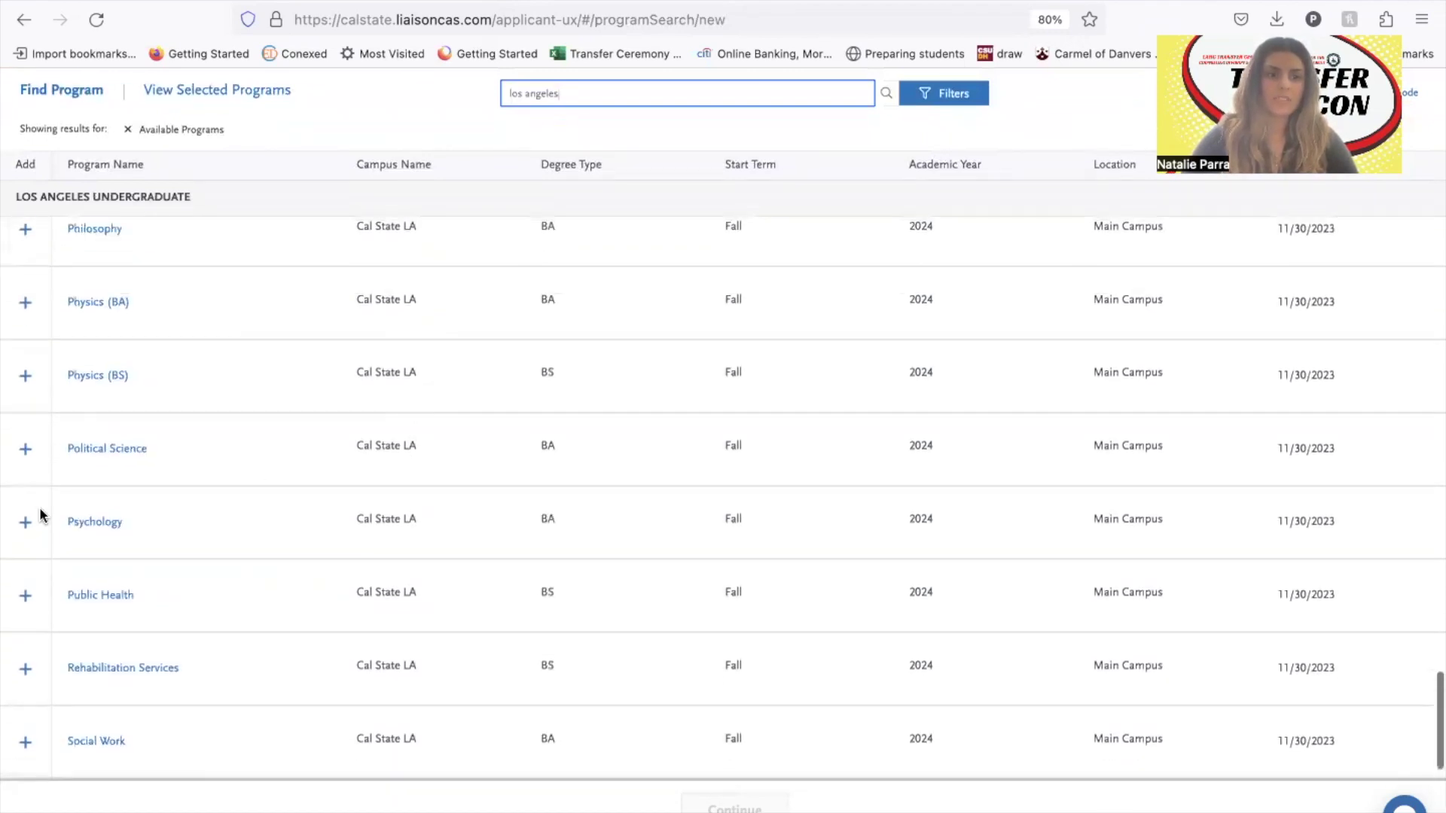
pyautogui.click(25, 522)
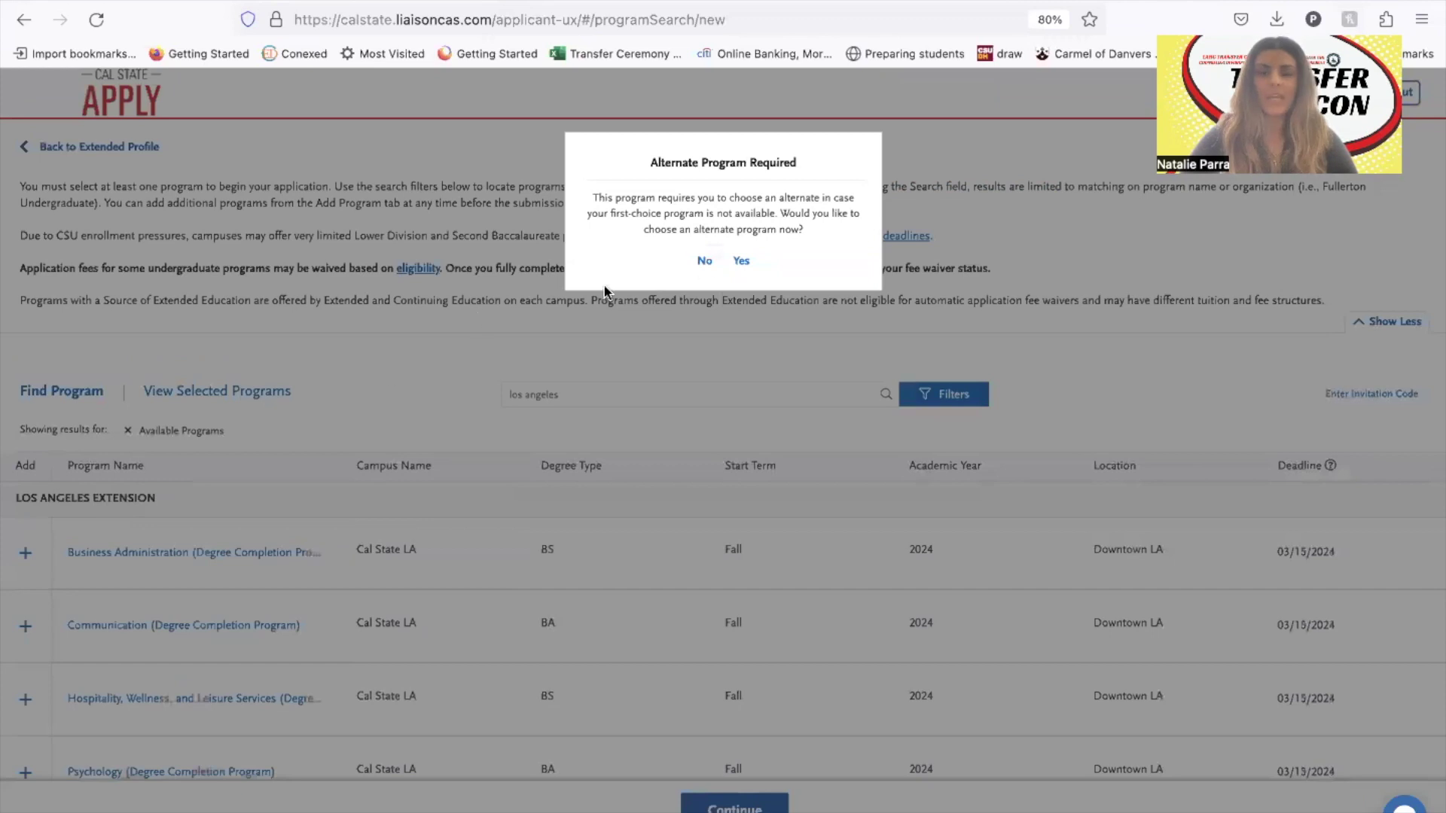
# Agree to choose an alternate program for Psychology and pick Rehabilitation Services BS at Cal State LA.
pyautogui.click(739, 264)
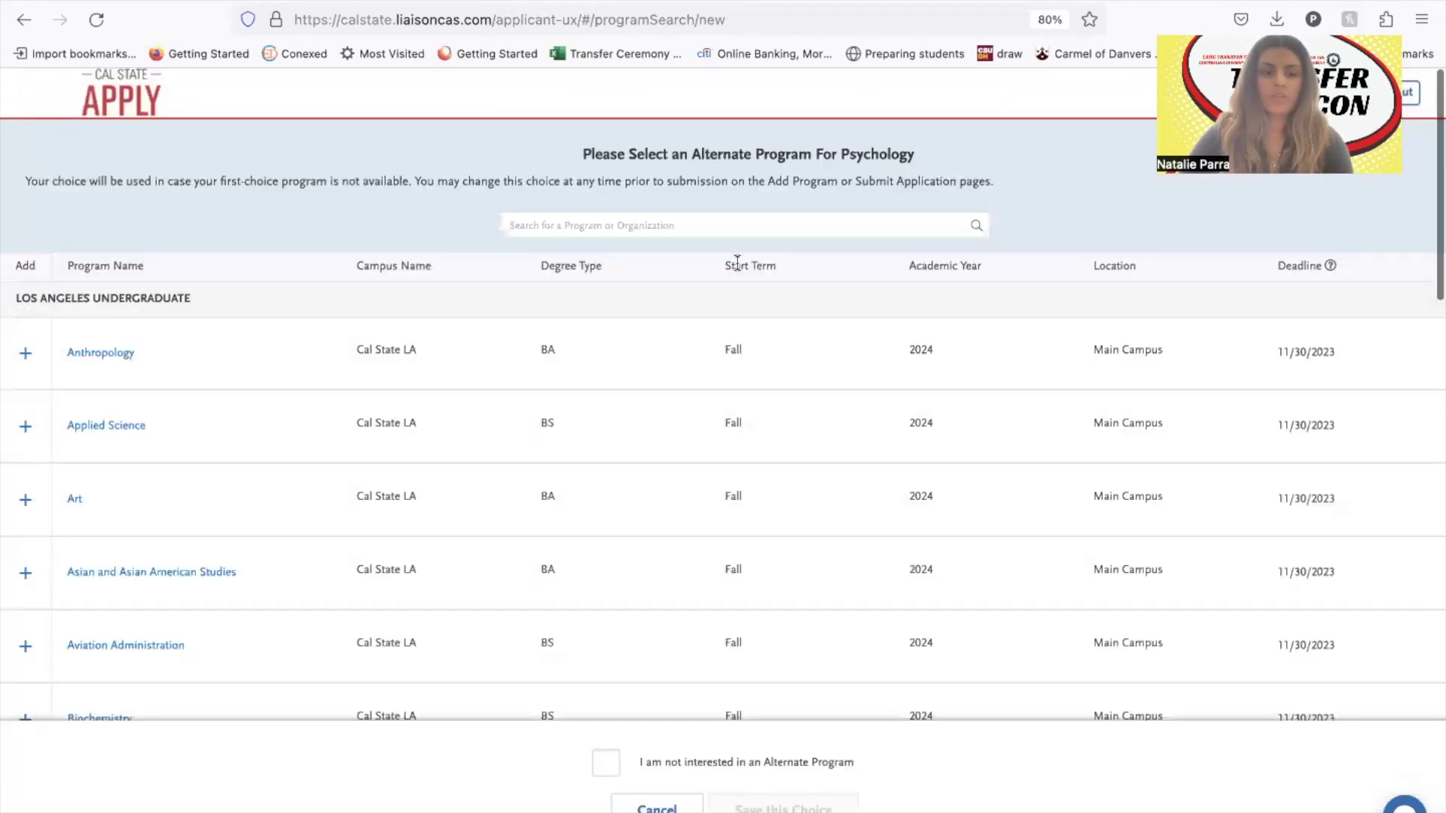
pyautogui.scroll(-10, 582, 386)
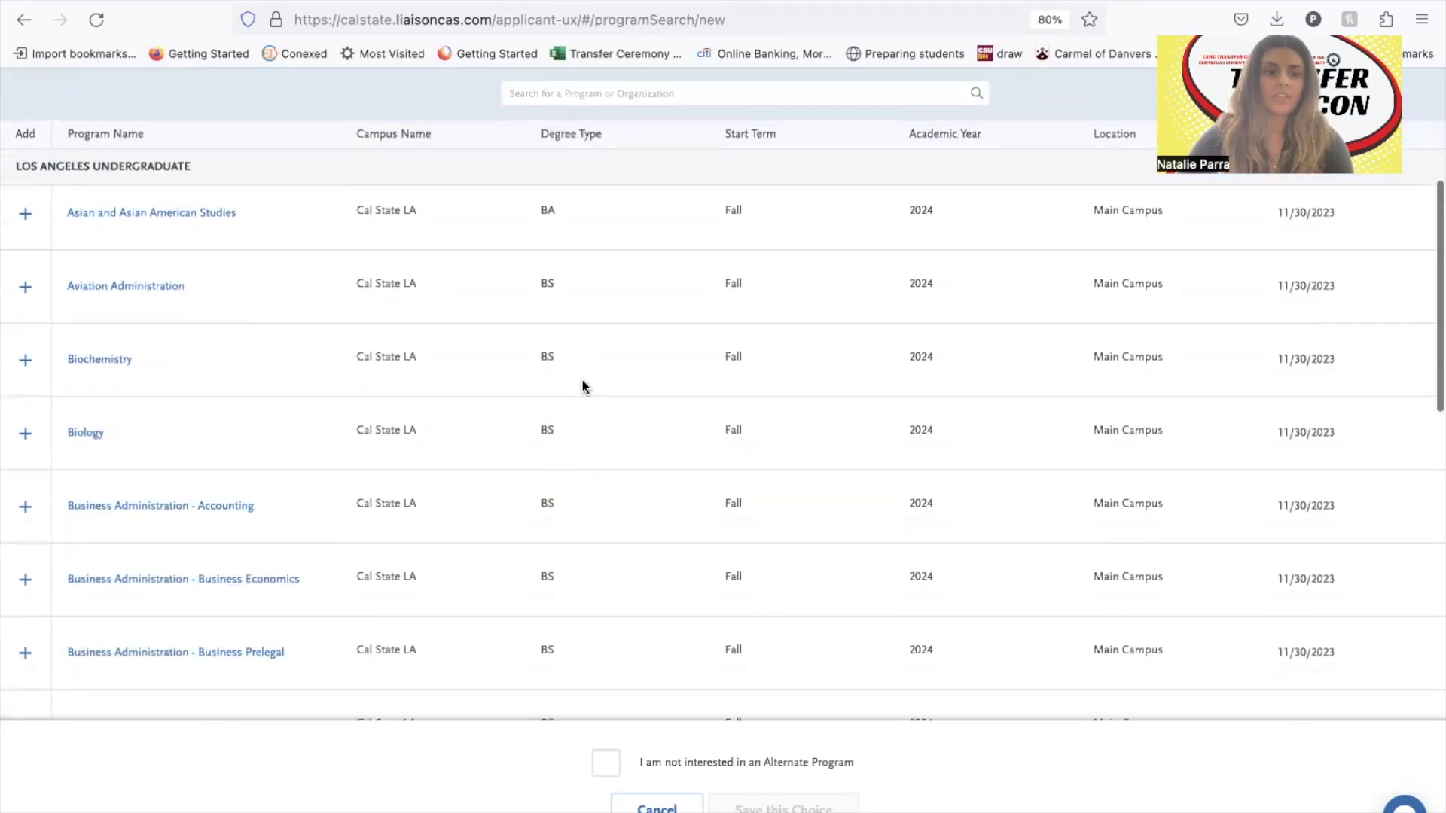
pyautogui.scroll(-12, 582, 386)
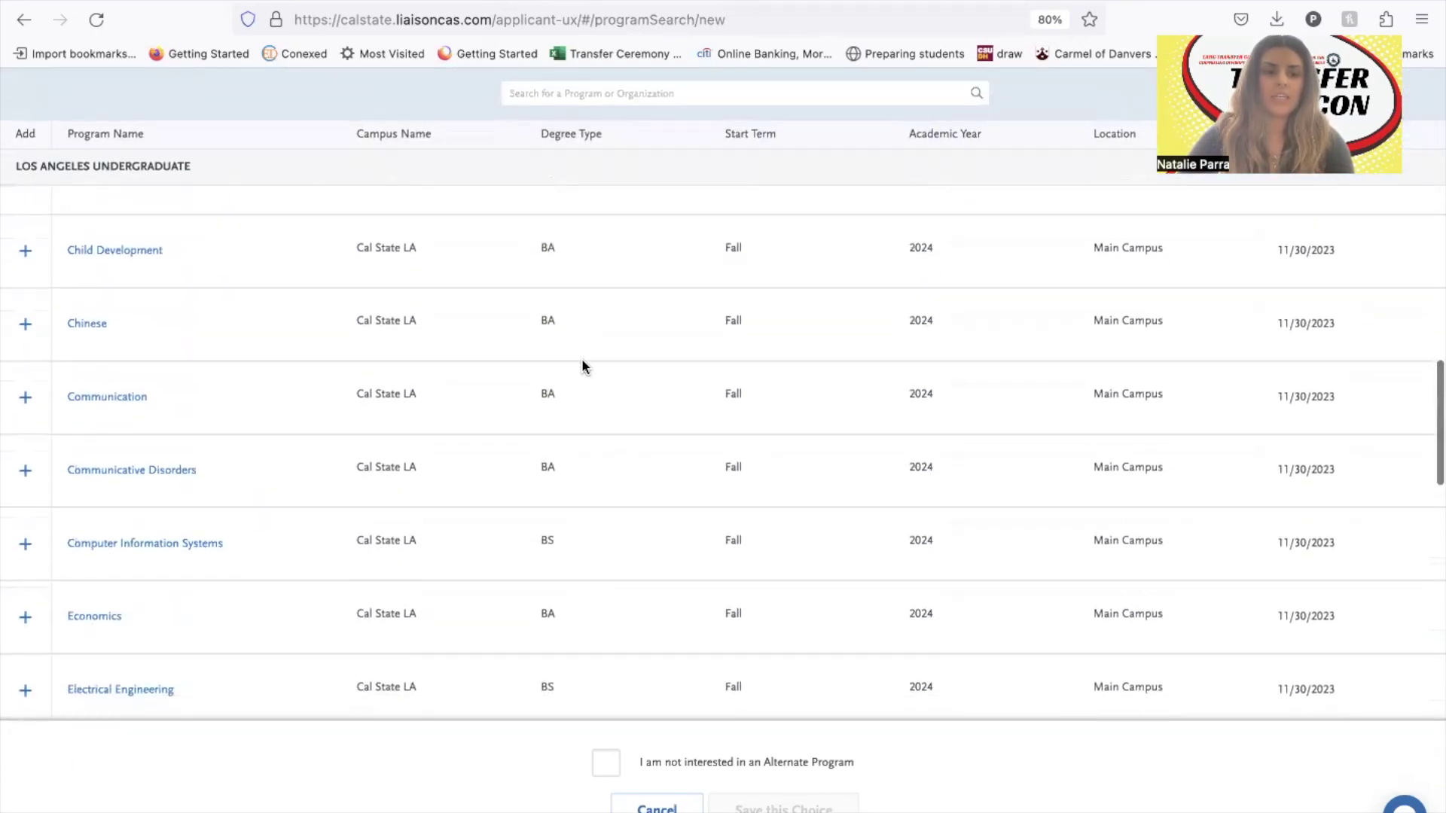
pyautogui.scroll(-10, 584, 367)
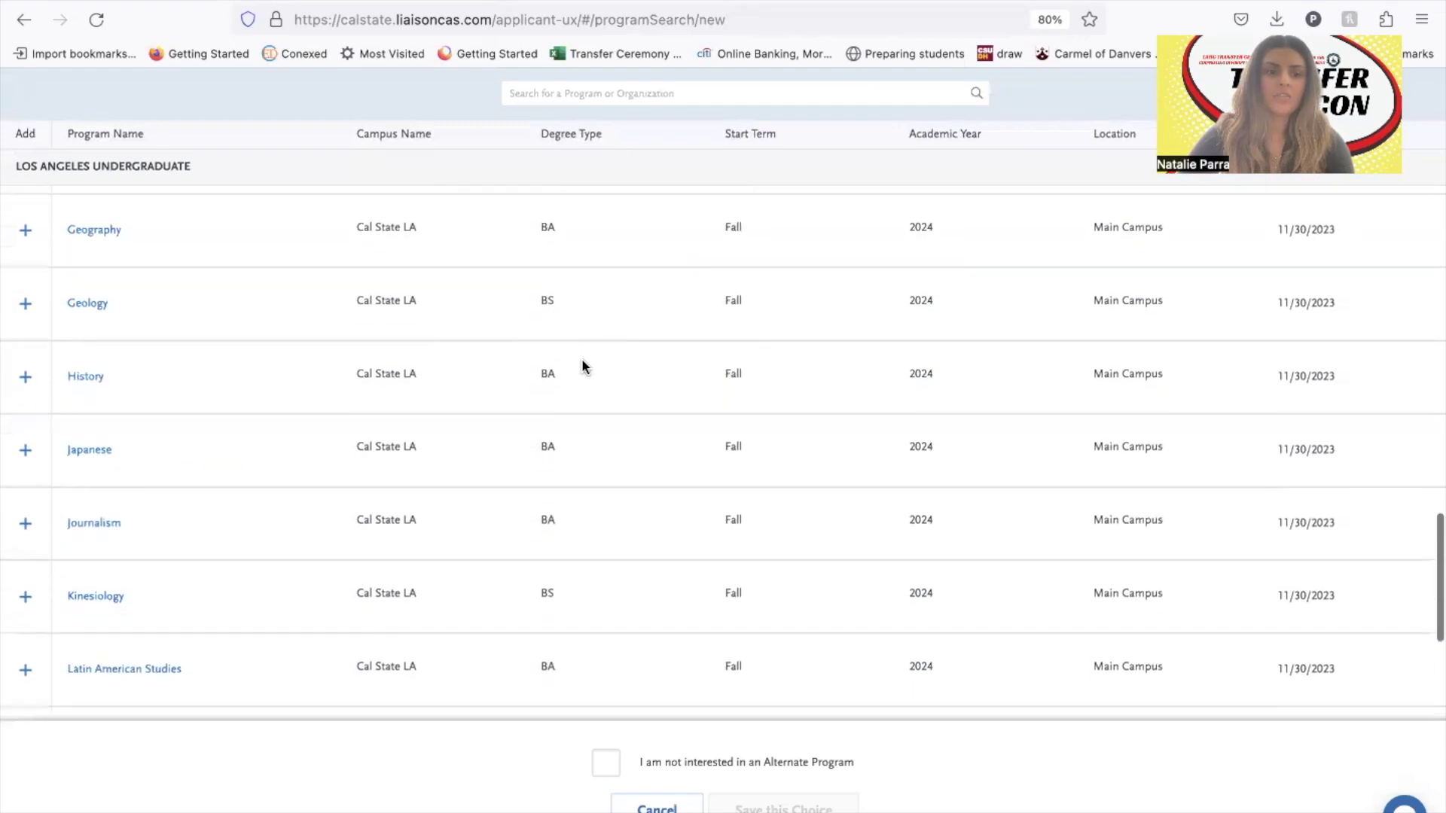
pyautogui.scroll(-5, 584, 367)
pyautogui.scroll(-5, 583, 366)
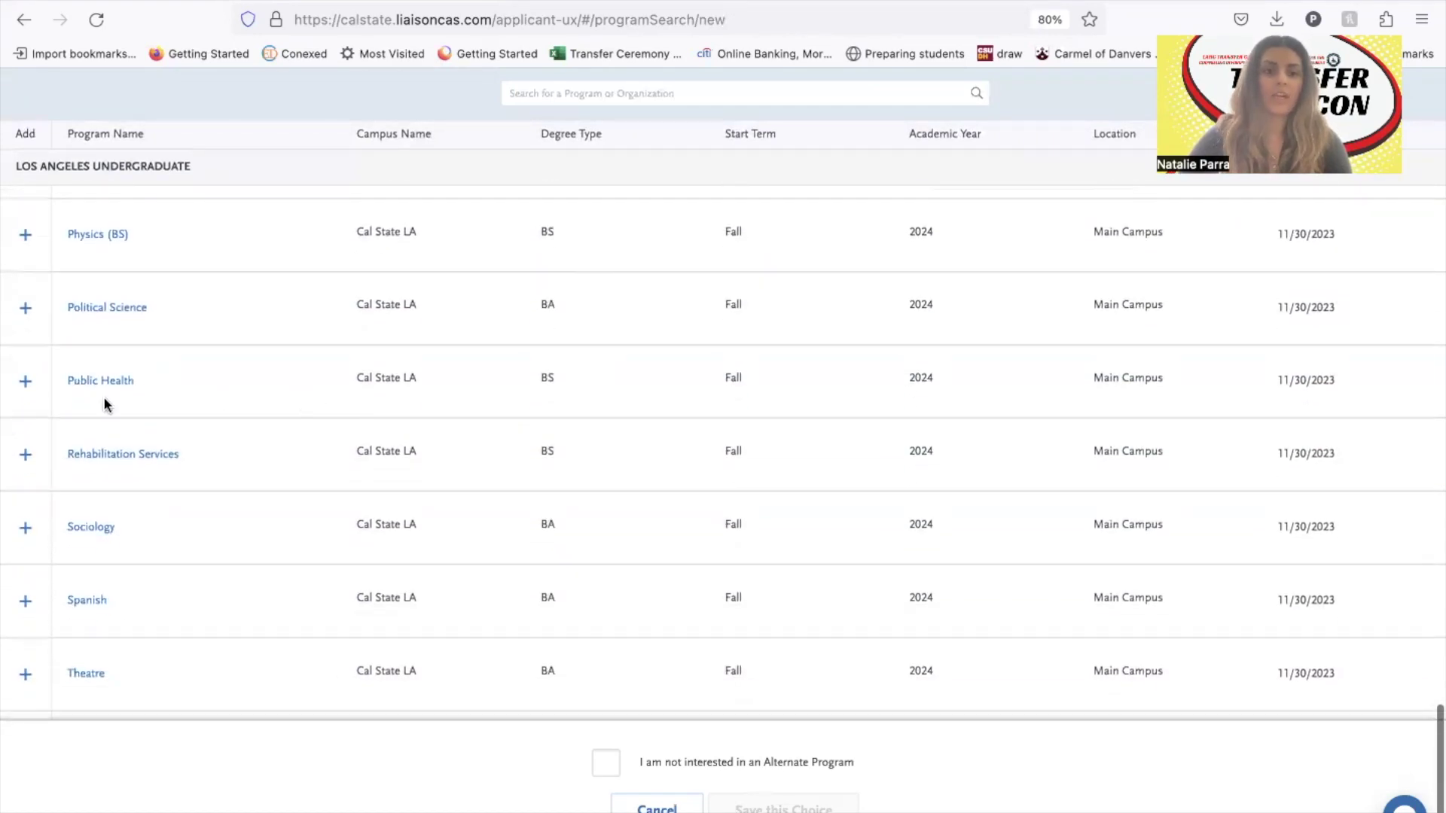
pyautogui.click(26, 457)
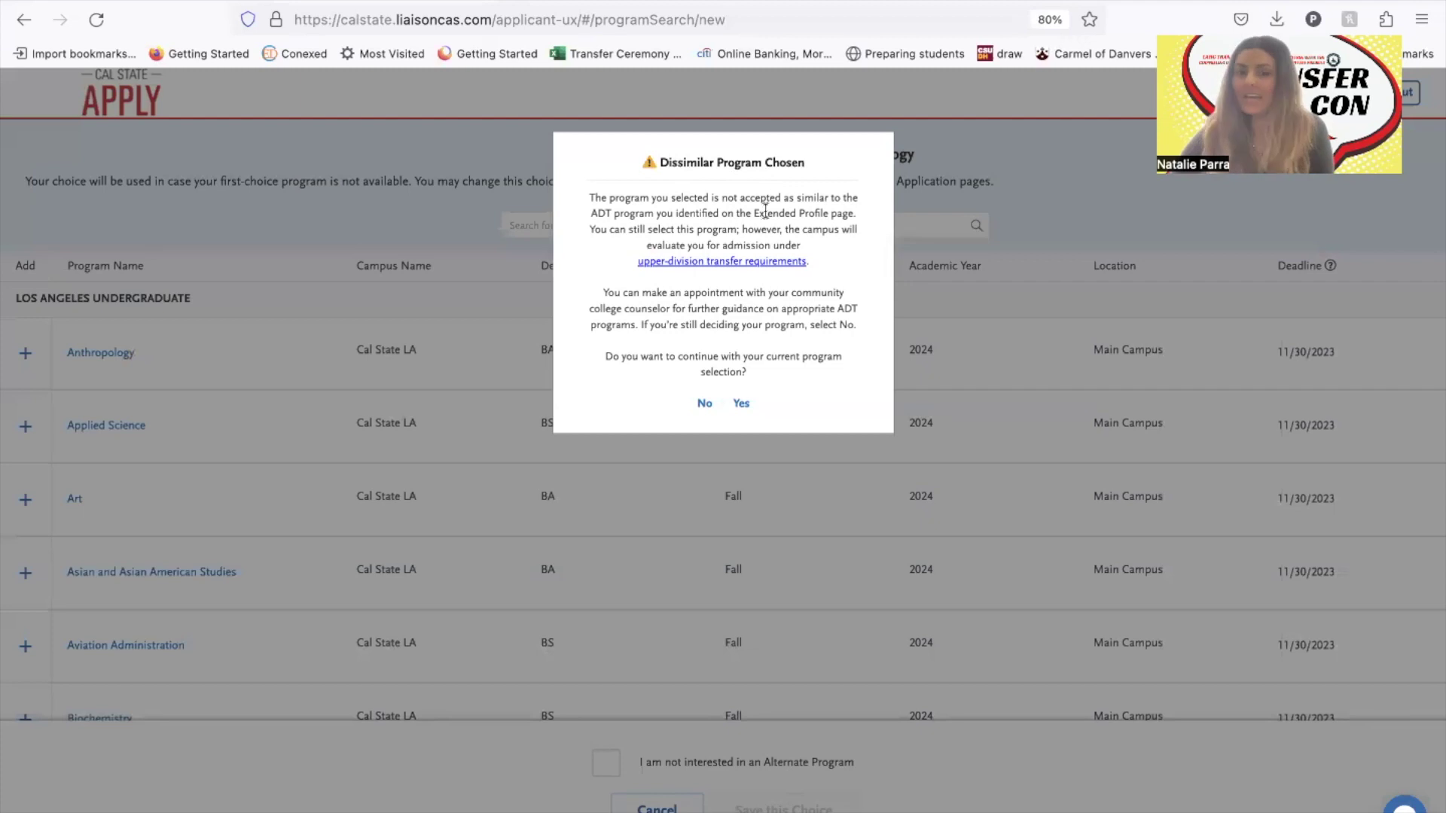
# Accept the dissimilar alternate program and save it as the alternate choice for Psychology.
pyautogui.click(742, 405)
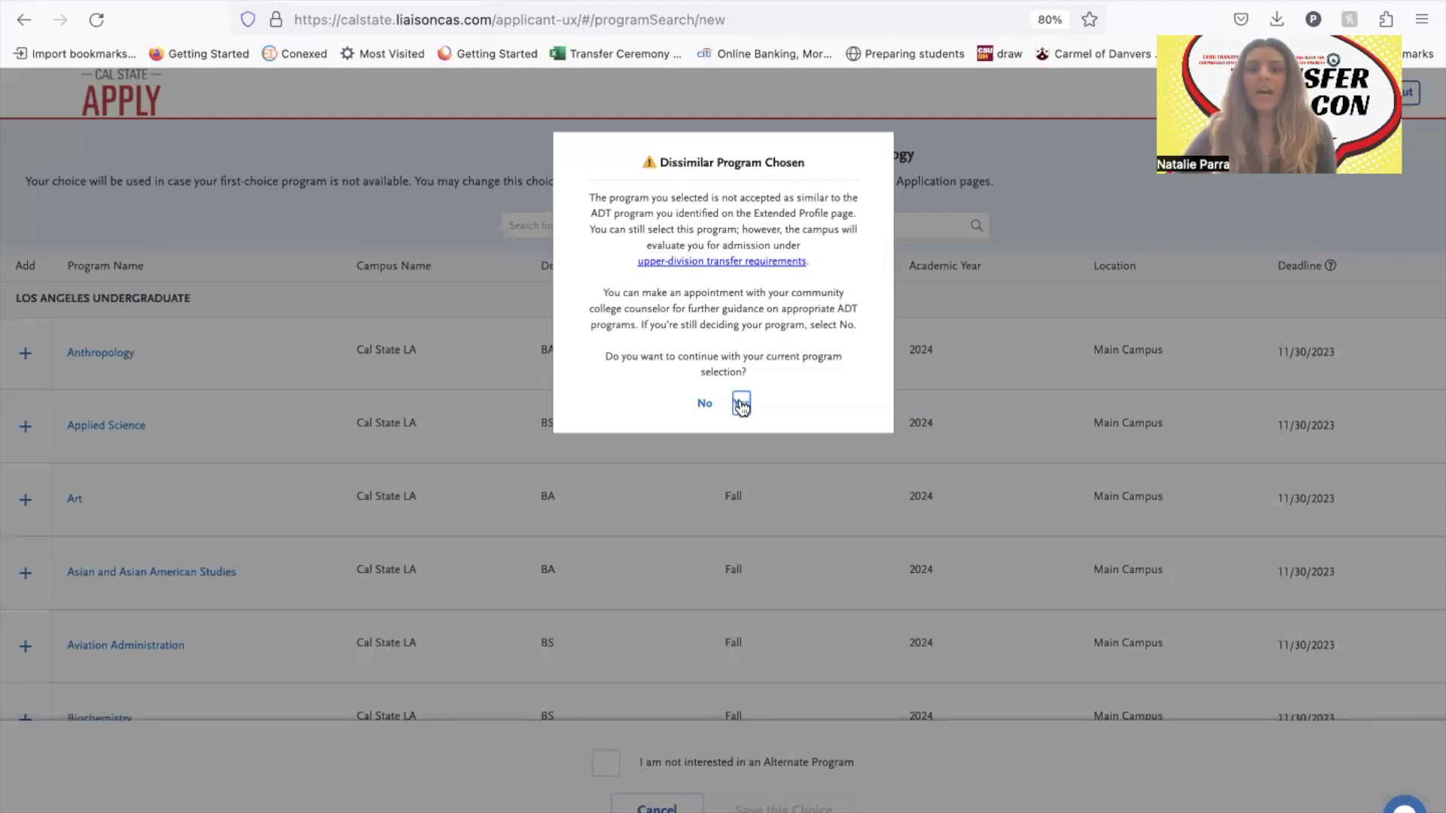
pyautogui.click(741, 405)
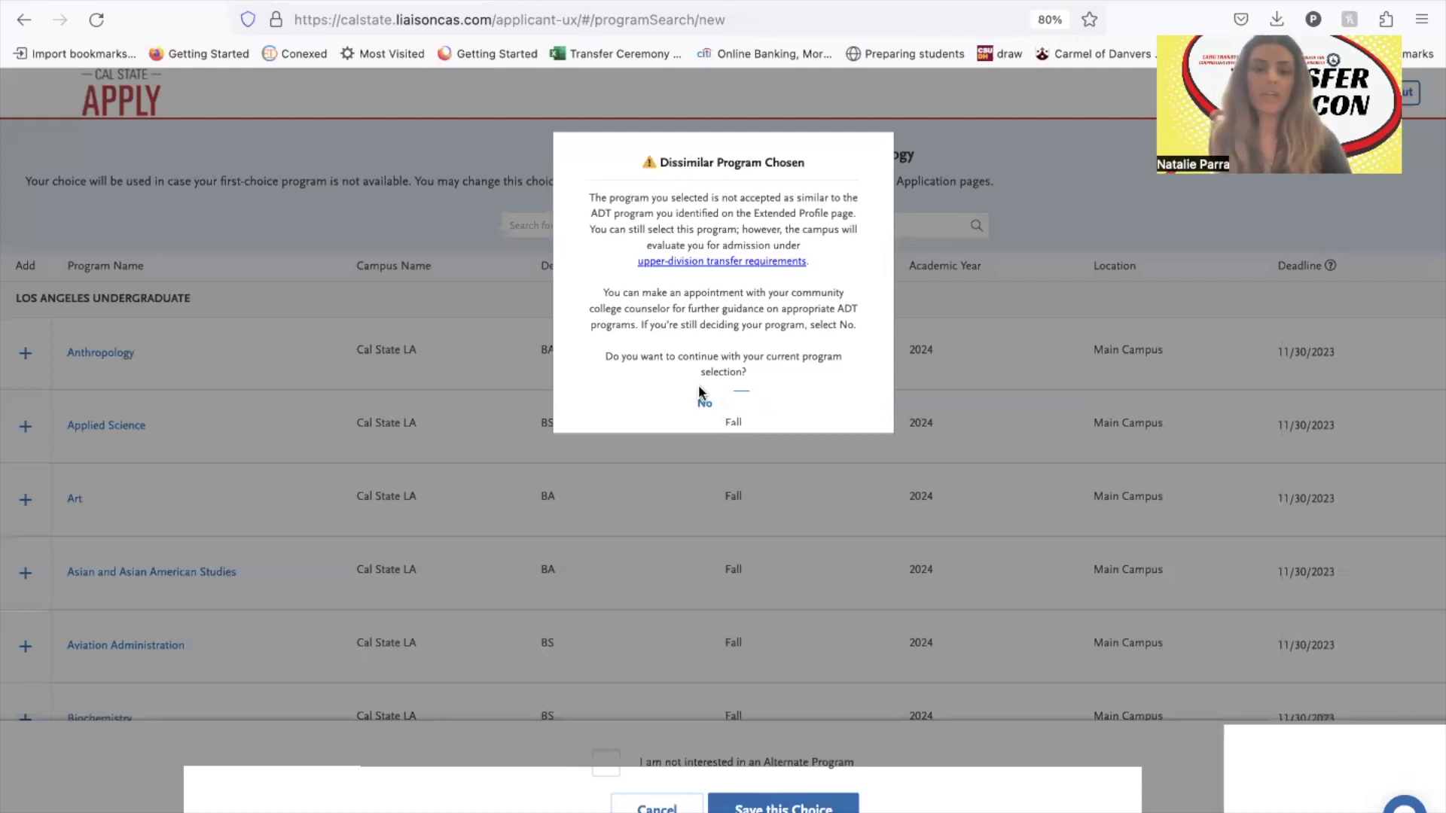
pyautogui.click(703, 401)
pyautogui.scroll(-3, 708, 415)
pyautogui.scroll(1, 717, 436)
pyautogui.scroll(-10, 720, 439)
pyautogui.scroll(-2, 652, 489)
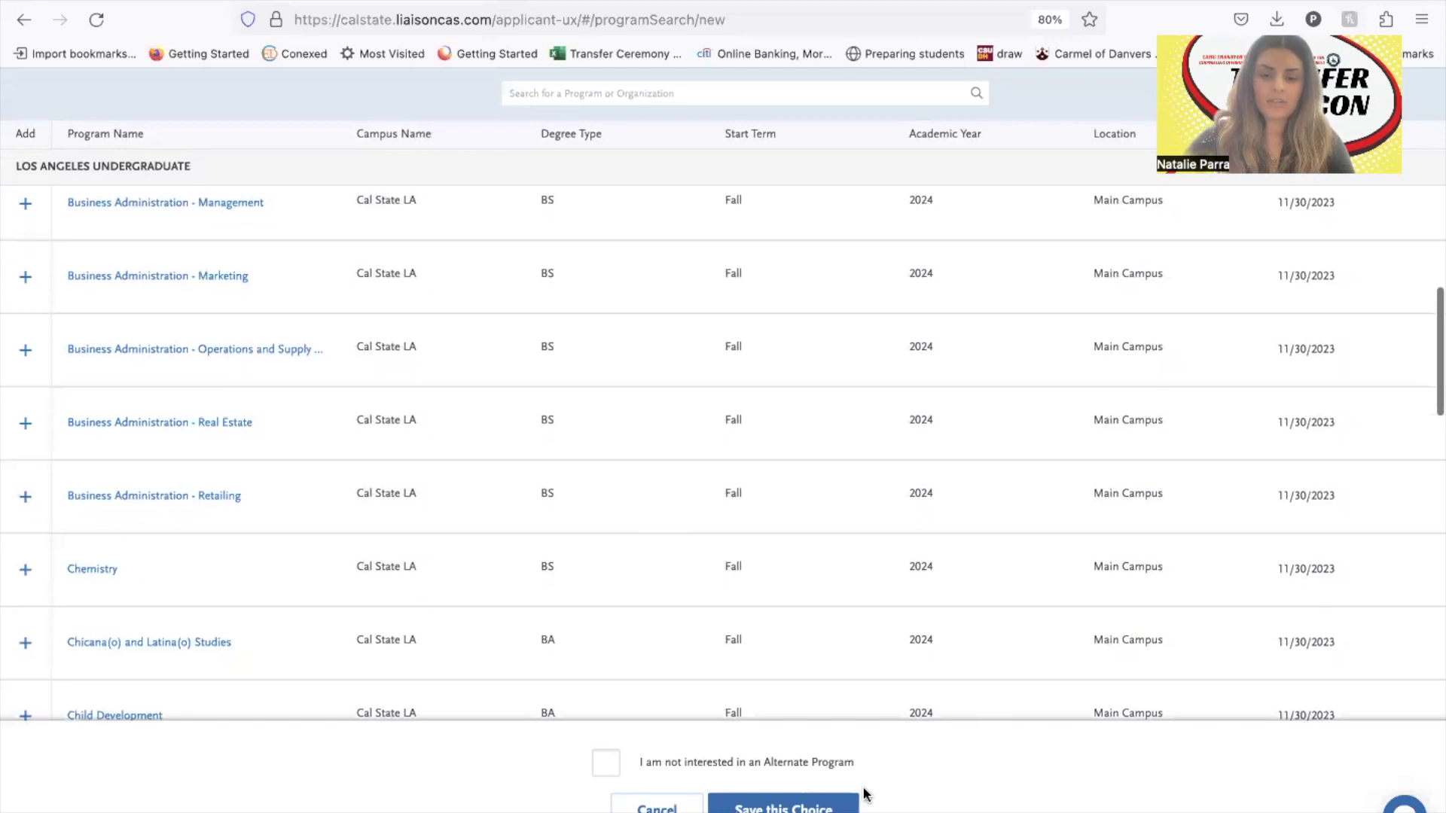
pyautogui.click(821, 808)
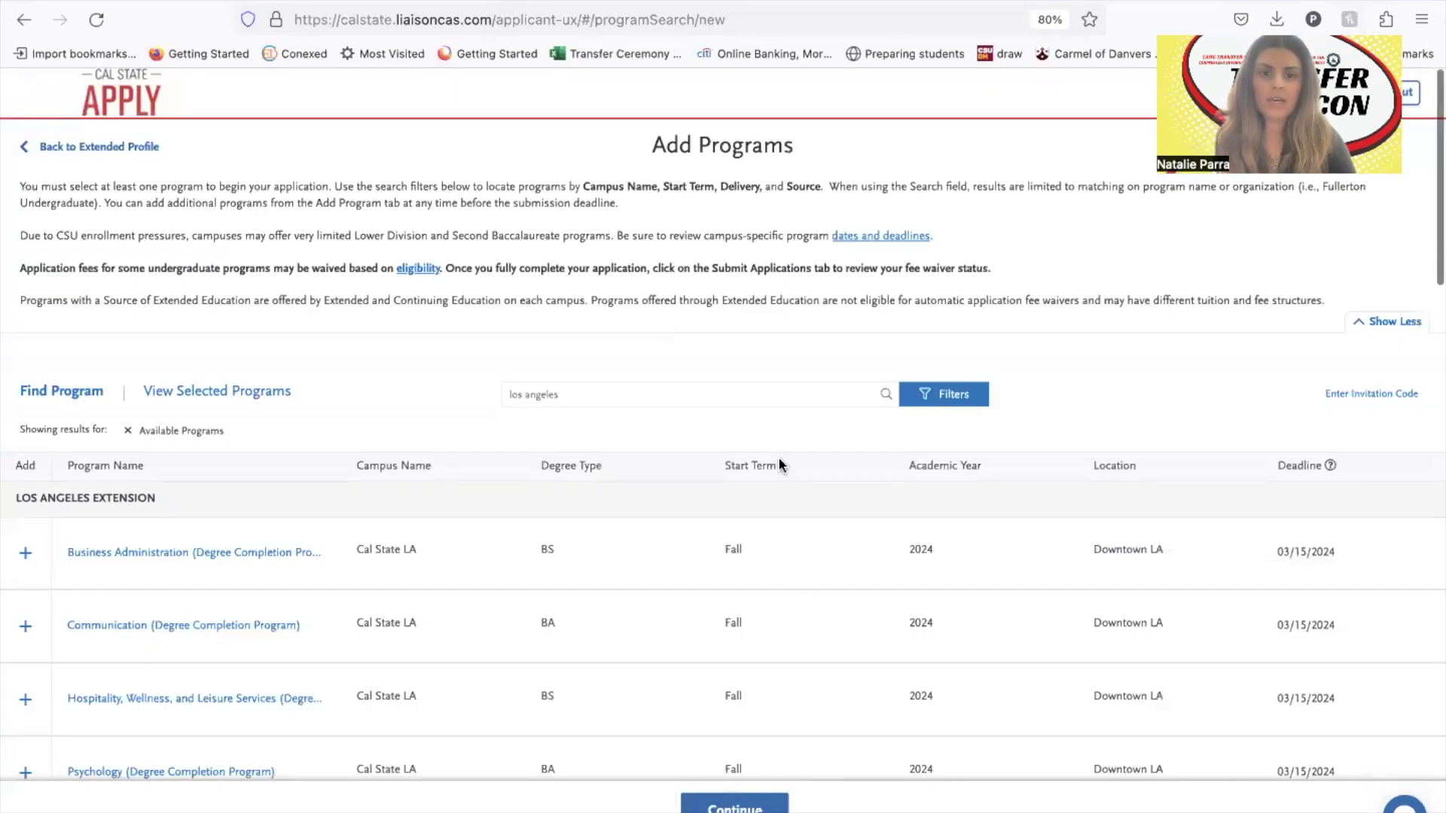
# Search the programs for "long beach" and add the CSU Long Beach Psychology BA on the Main Campus.
pyautogui.tripleClick(761, 396)
pyautogui.write('long beach')
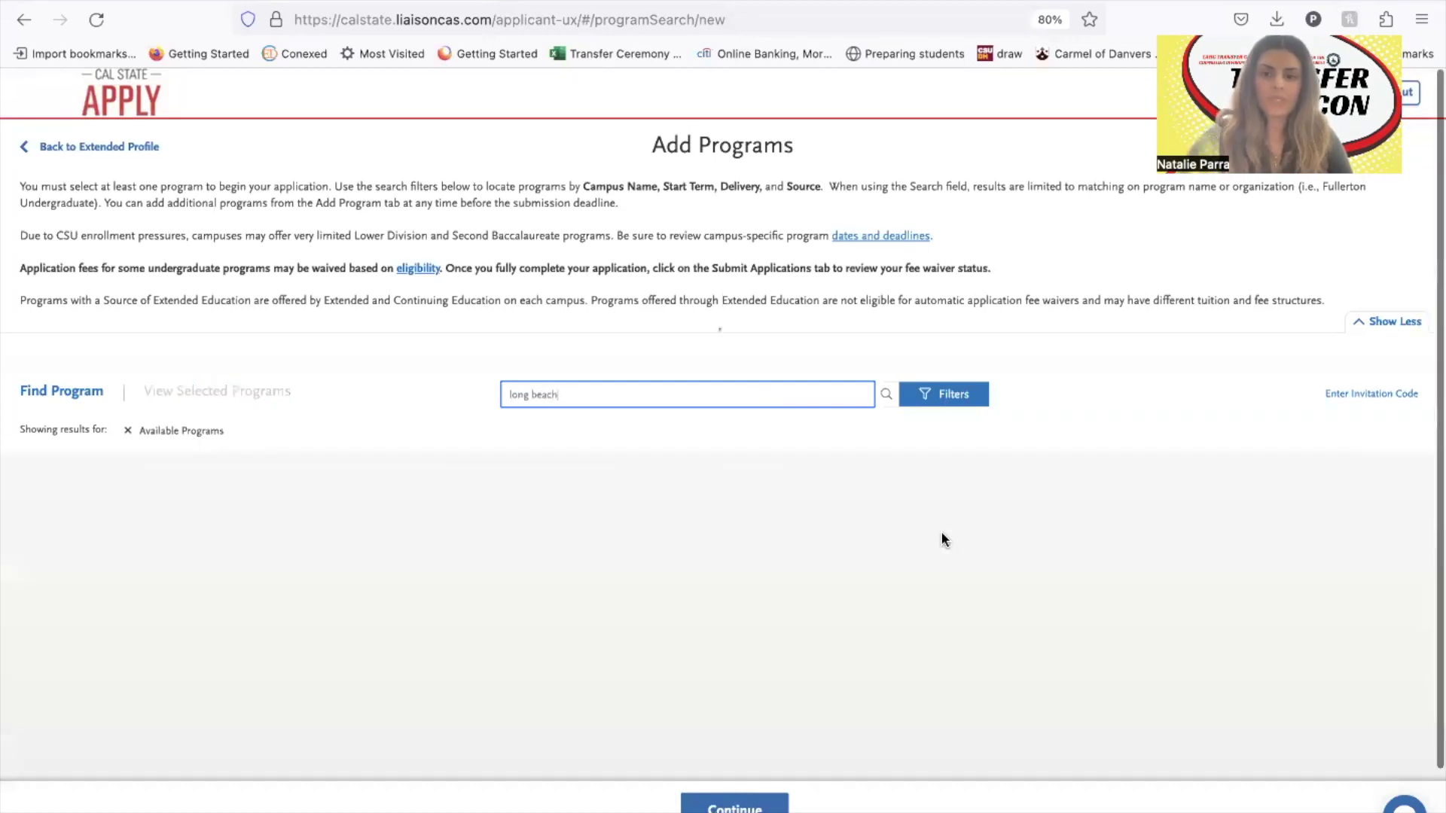
pyautogui.scroll(-15, 964, 592)
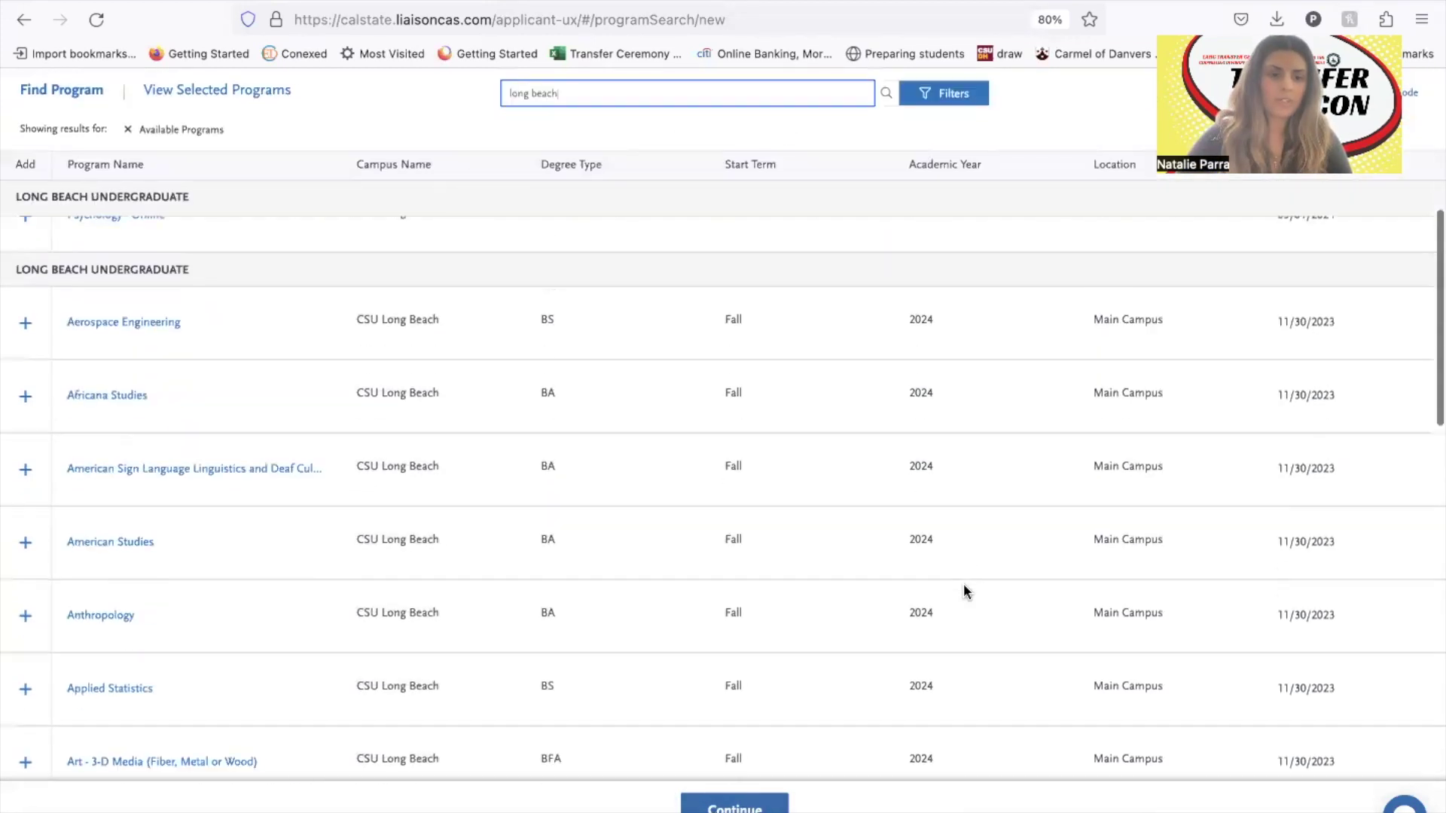
pyautogui.scroll(-20, 965, 591)
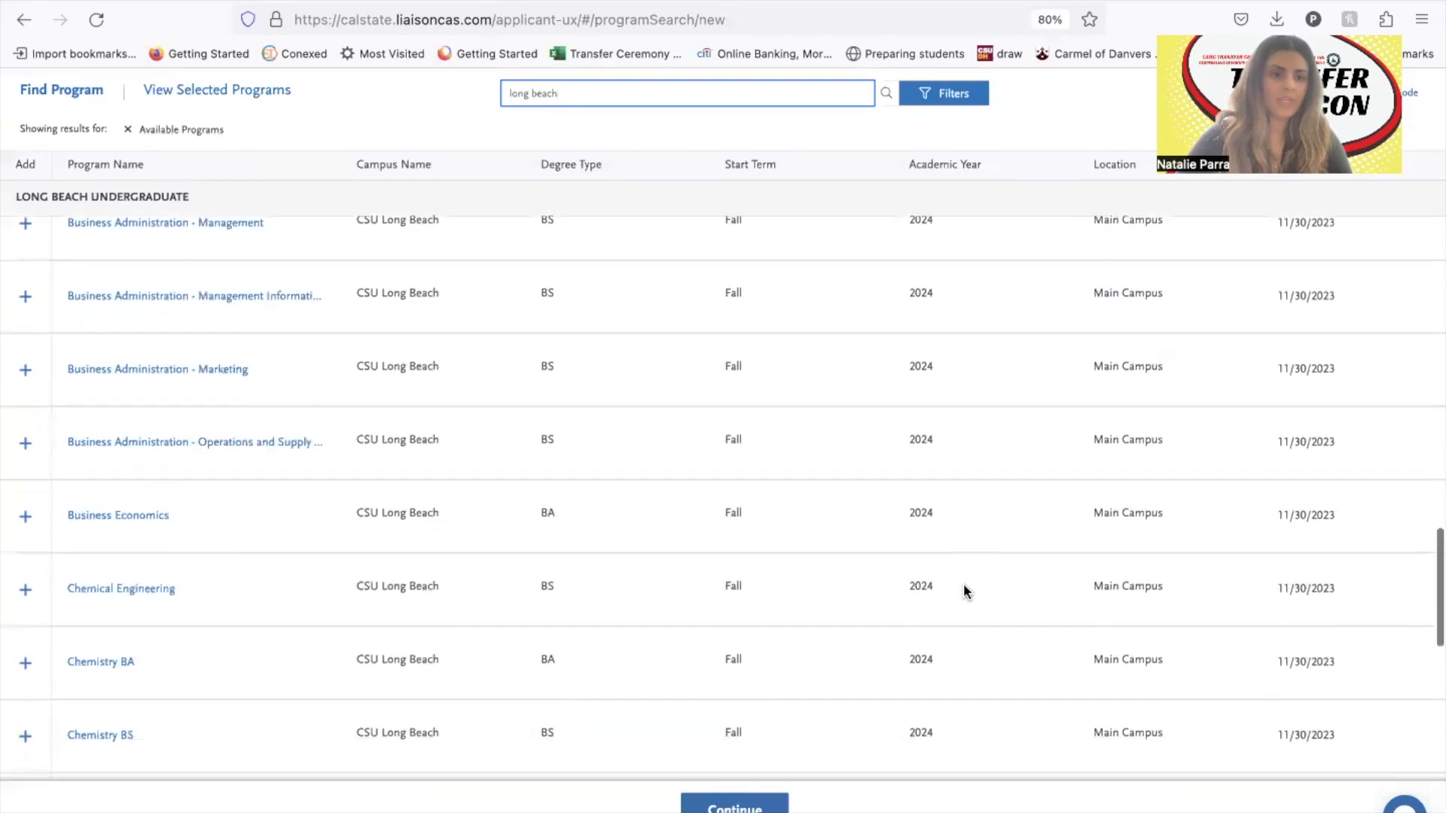
pyautogui.scroll(-20, 964, 592)
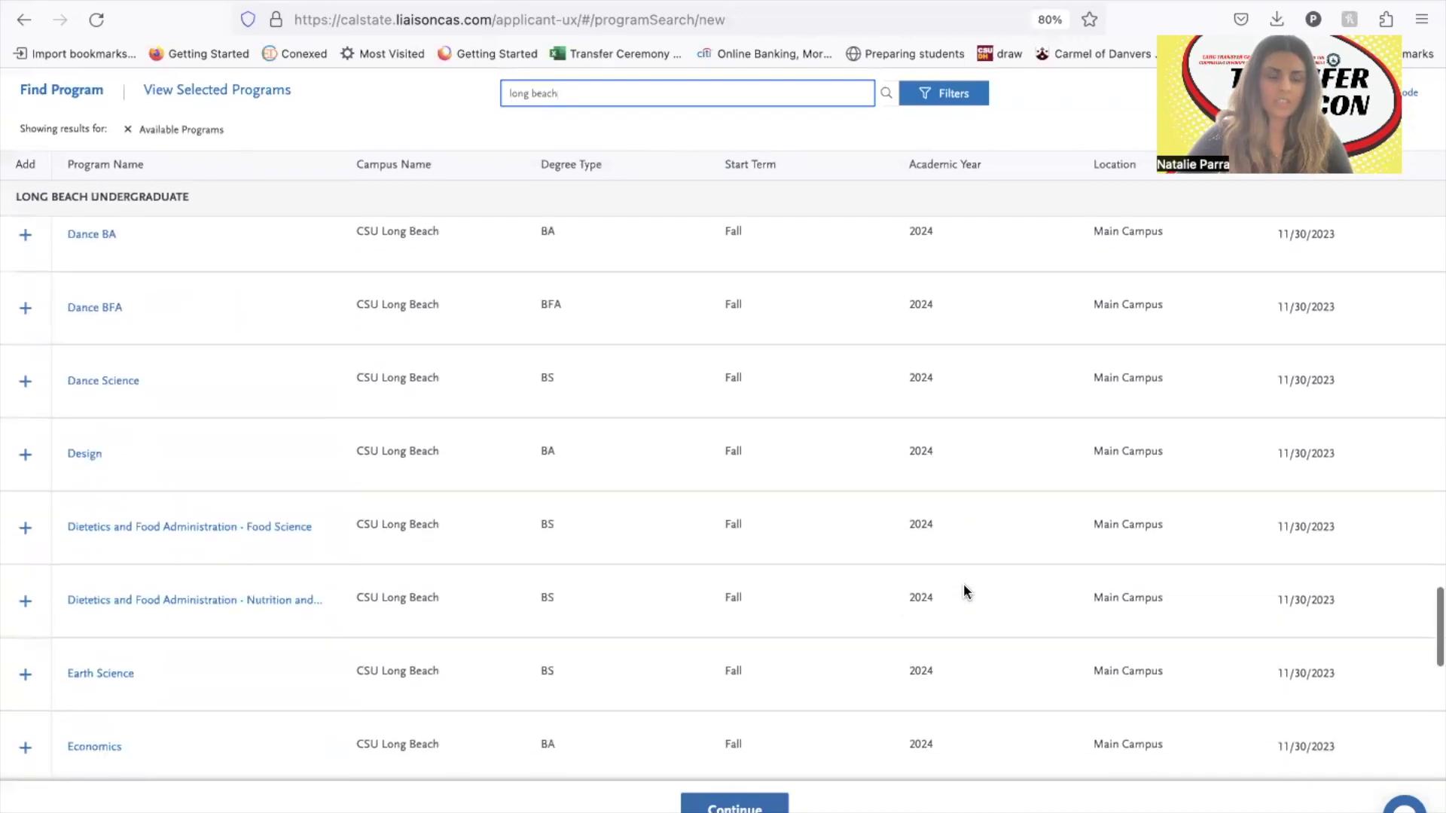
pyautogui.scroll(-20, 965, 592)
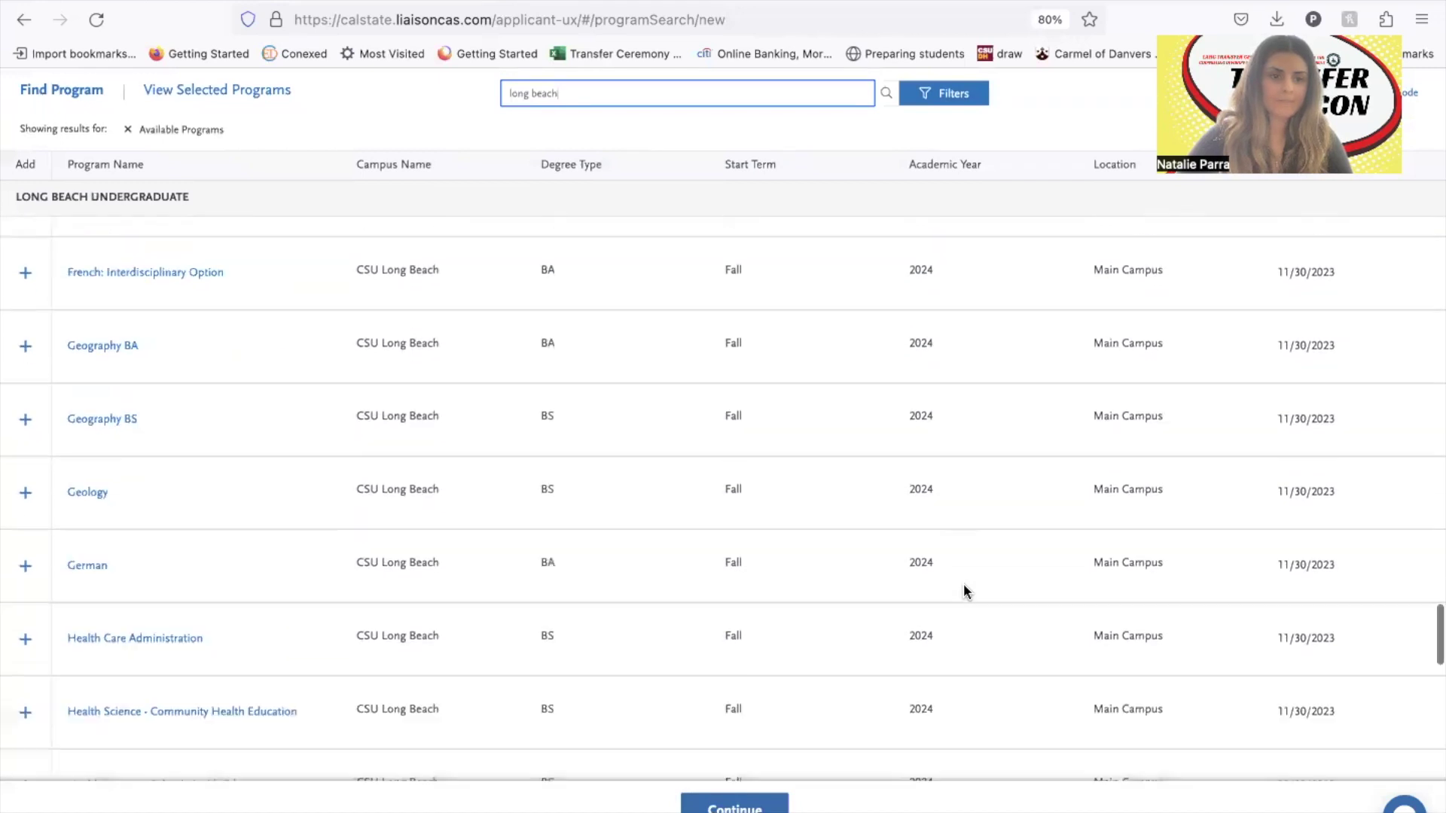
pyautogui.scroll(-20, 488, 650)
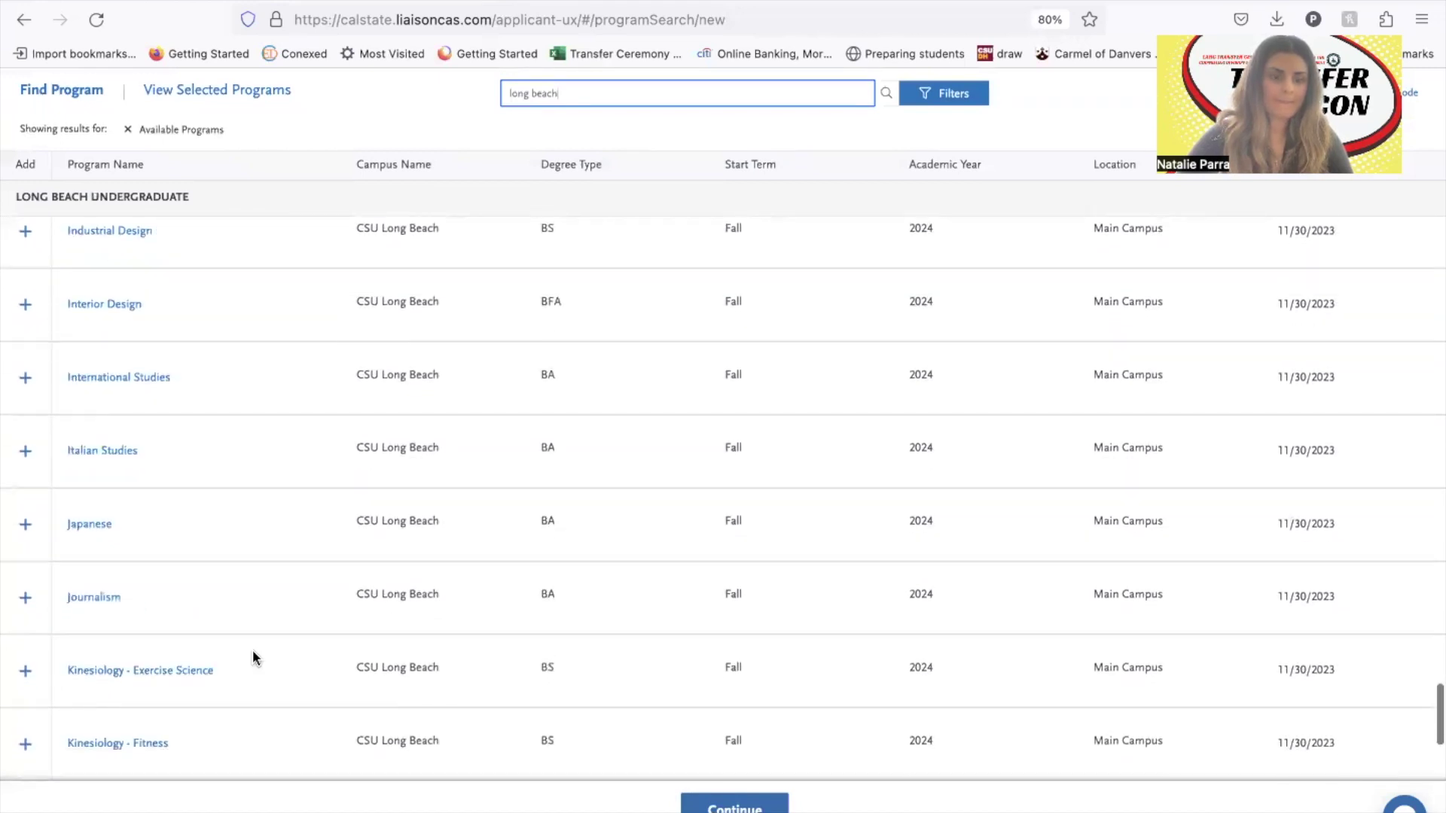
pyautogui.scroll(-15, 256, 662)
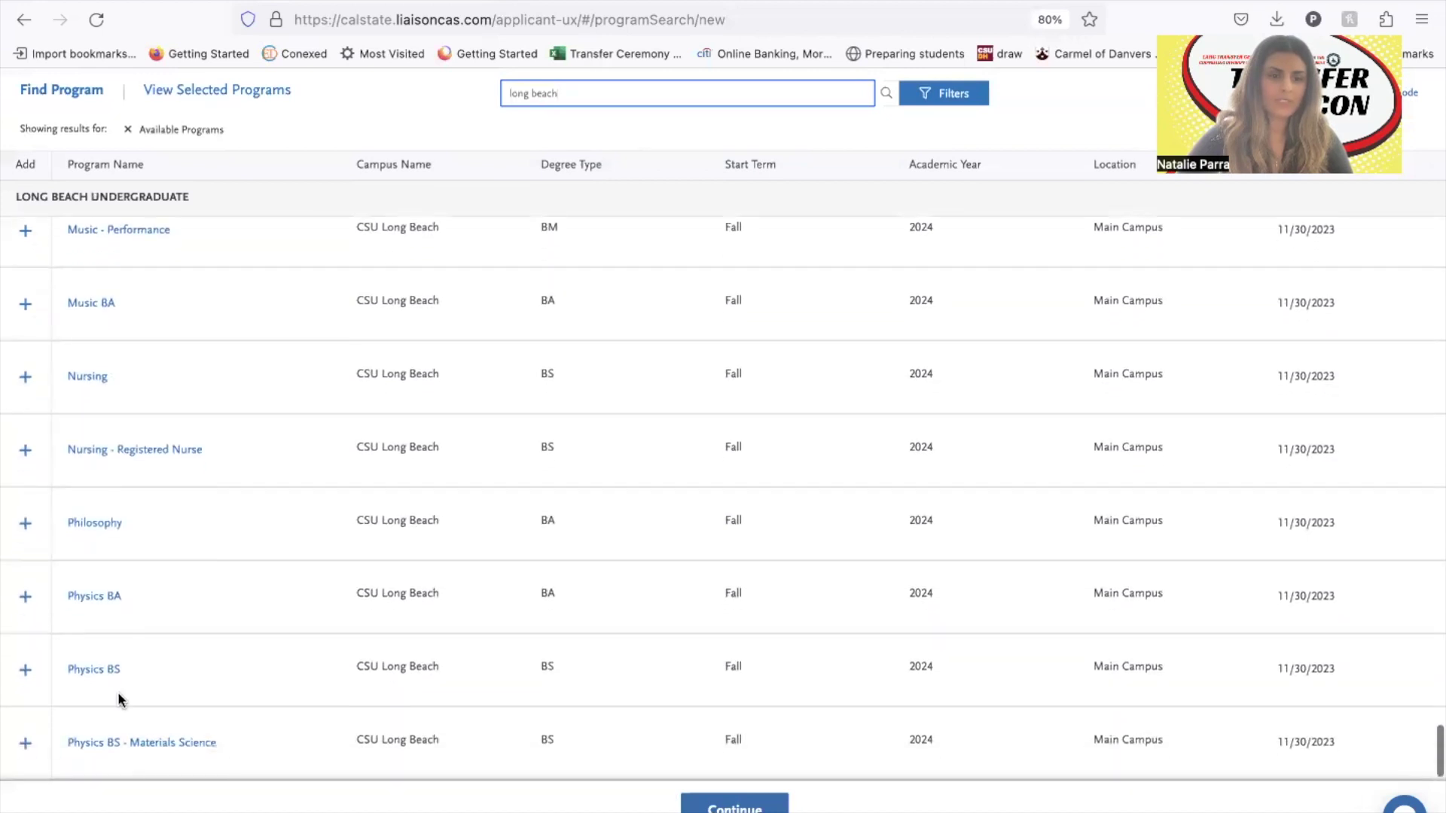
pyautogui.scroll(-5, 119, 698)
pyautogui.click(25, 612)
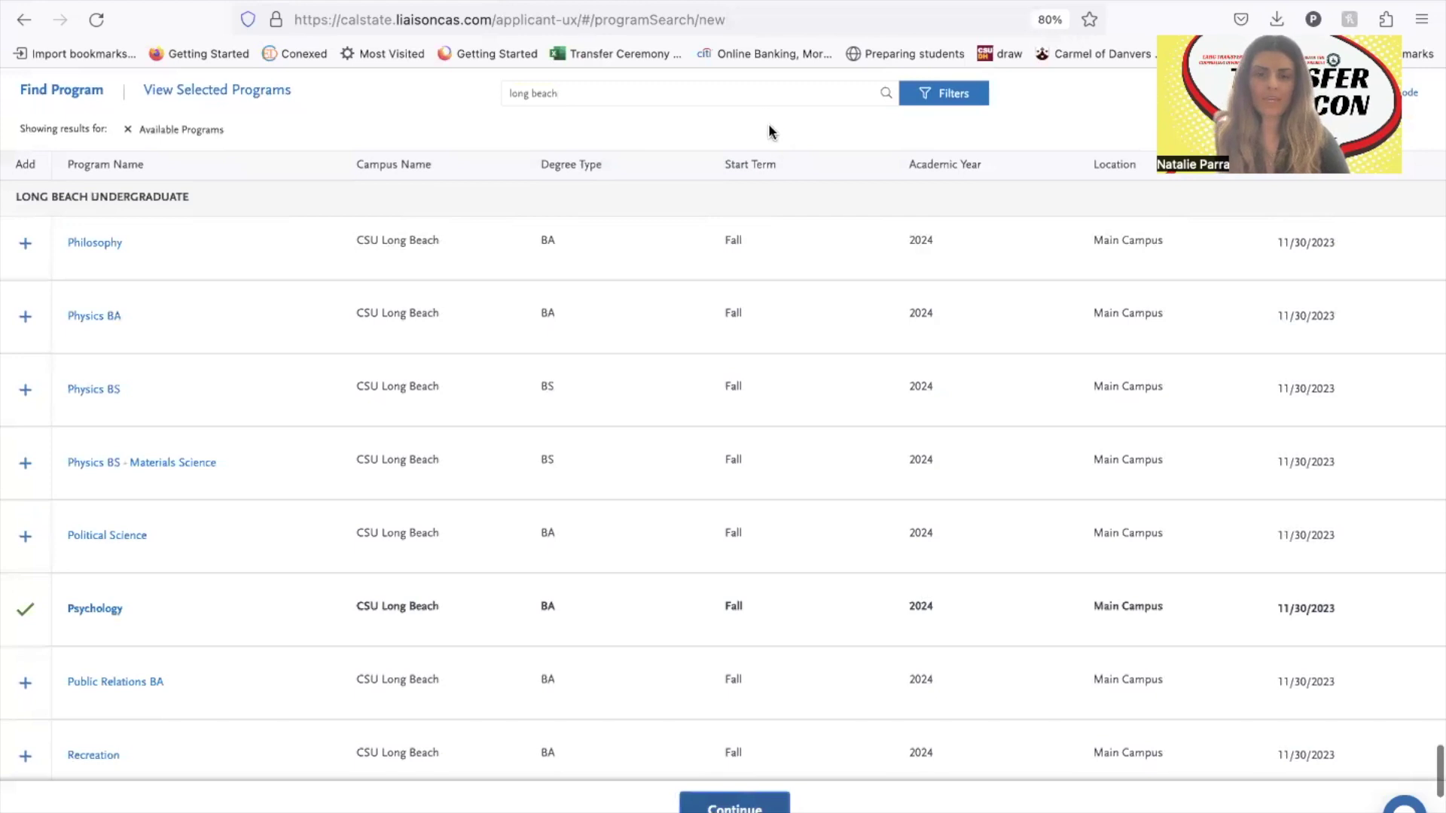
# Search the programs for "dominguez" and add the CSU Dominguez Hills Psychology BA on the Main Campus.
pyautogui.click(763, 92)
pyautogui.hotkey('ctrl', 'a')
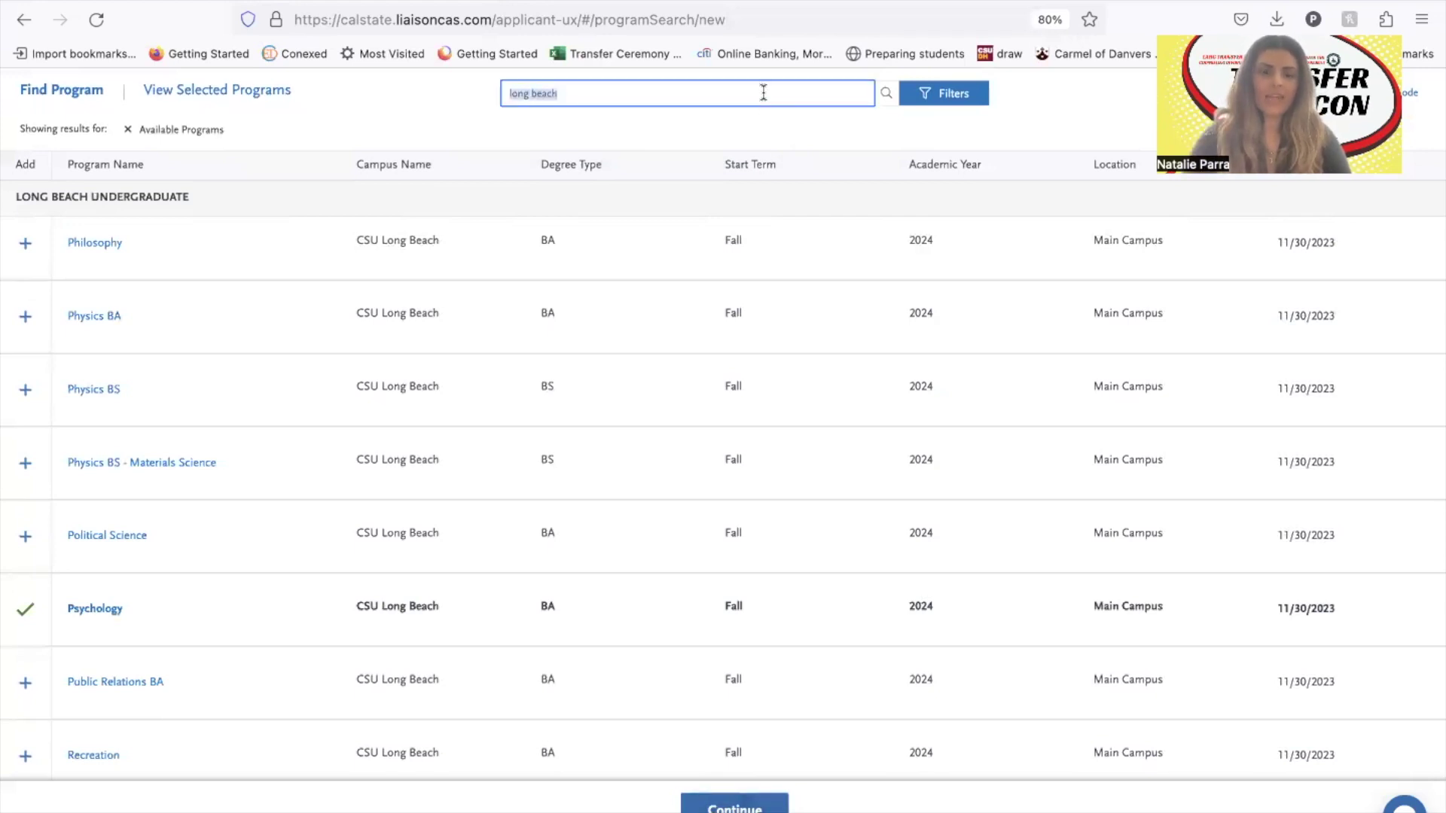
pyautogui.write('dominguez')
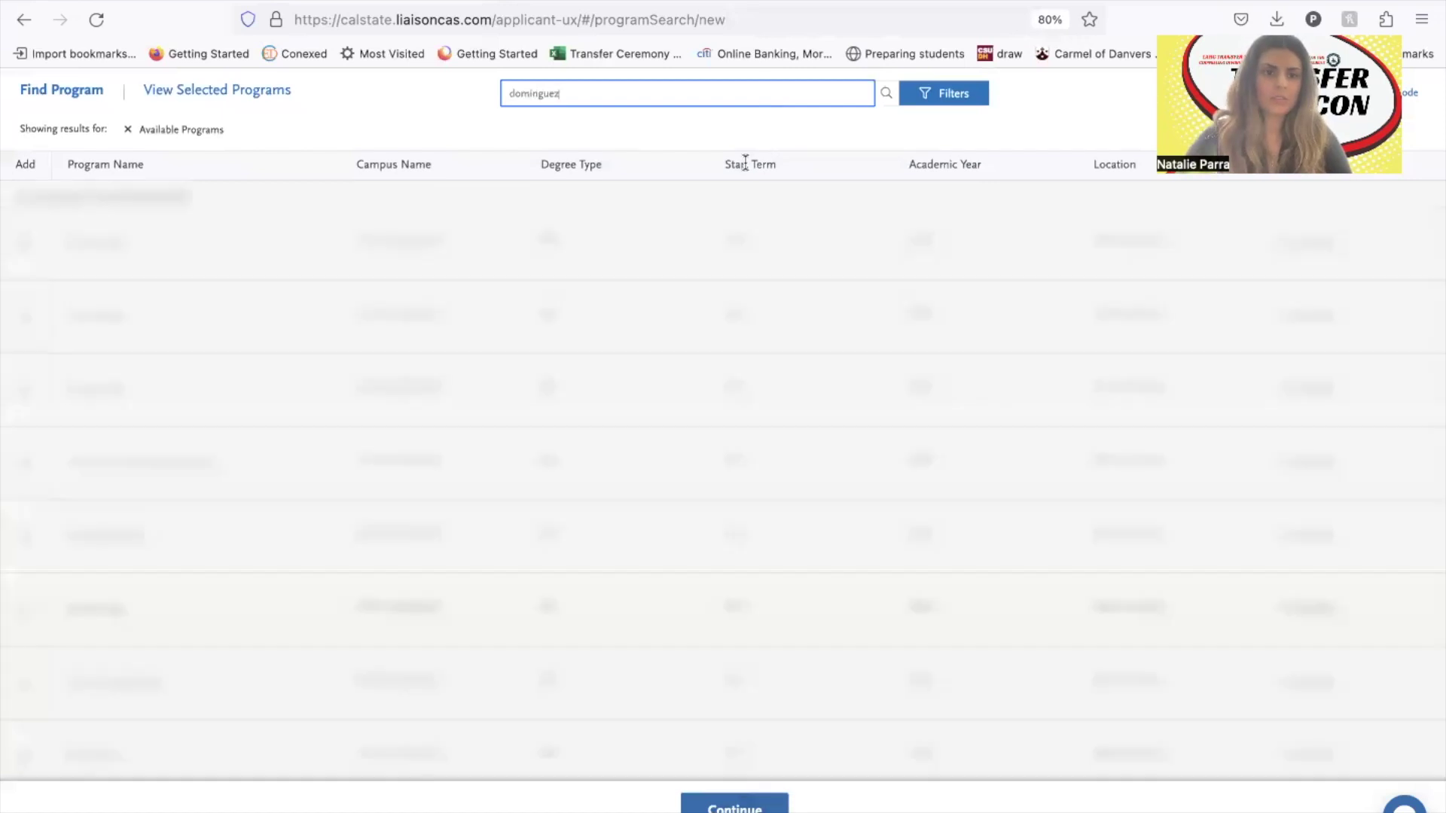
pyautogui.scroll(-5, 748, 273)
pyautogui.scroll(-15, 748, 279)
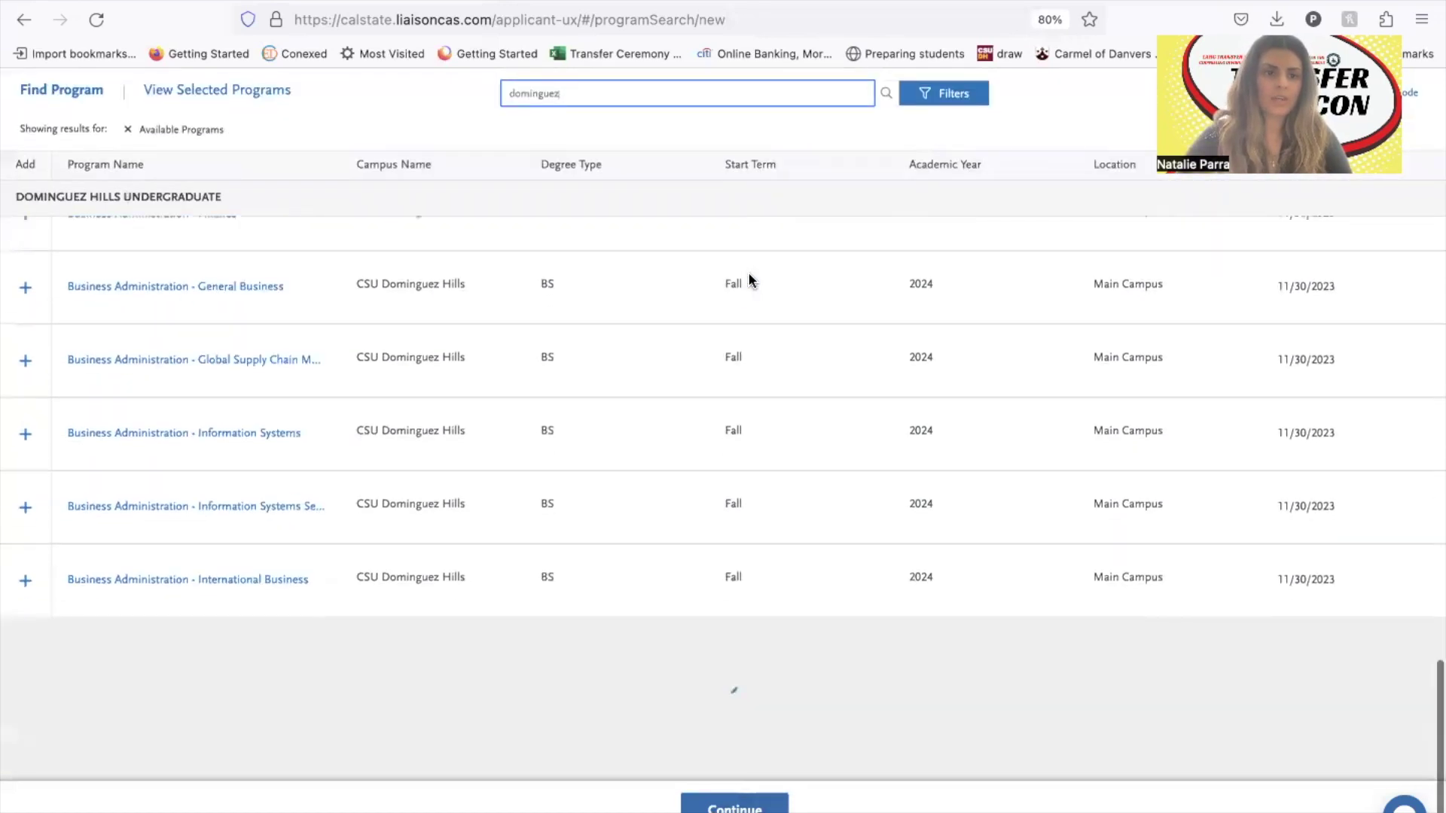
pyautogui.scroll(-15, 749, 278)
pyautogui.scroll(-8, 748, 273)
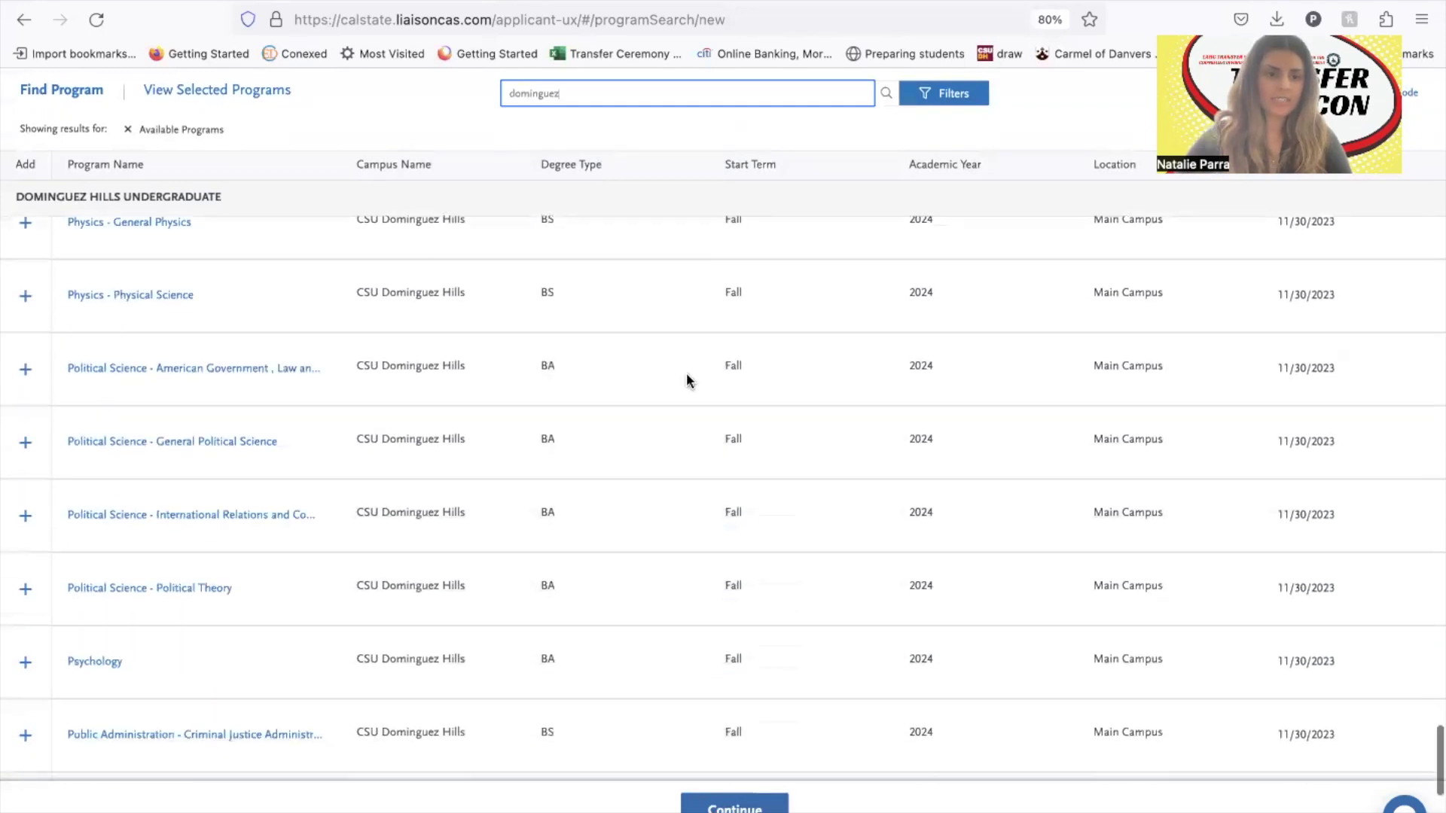
pyautogui.click(26, 369)
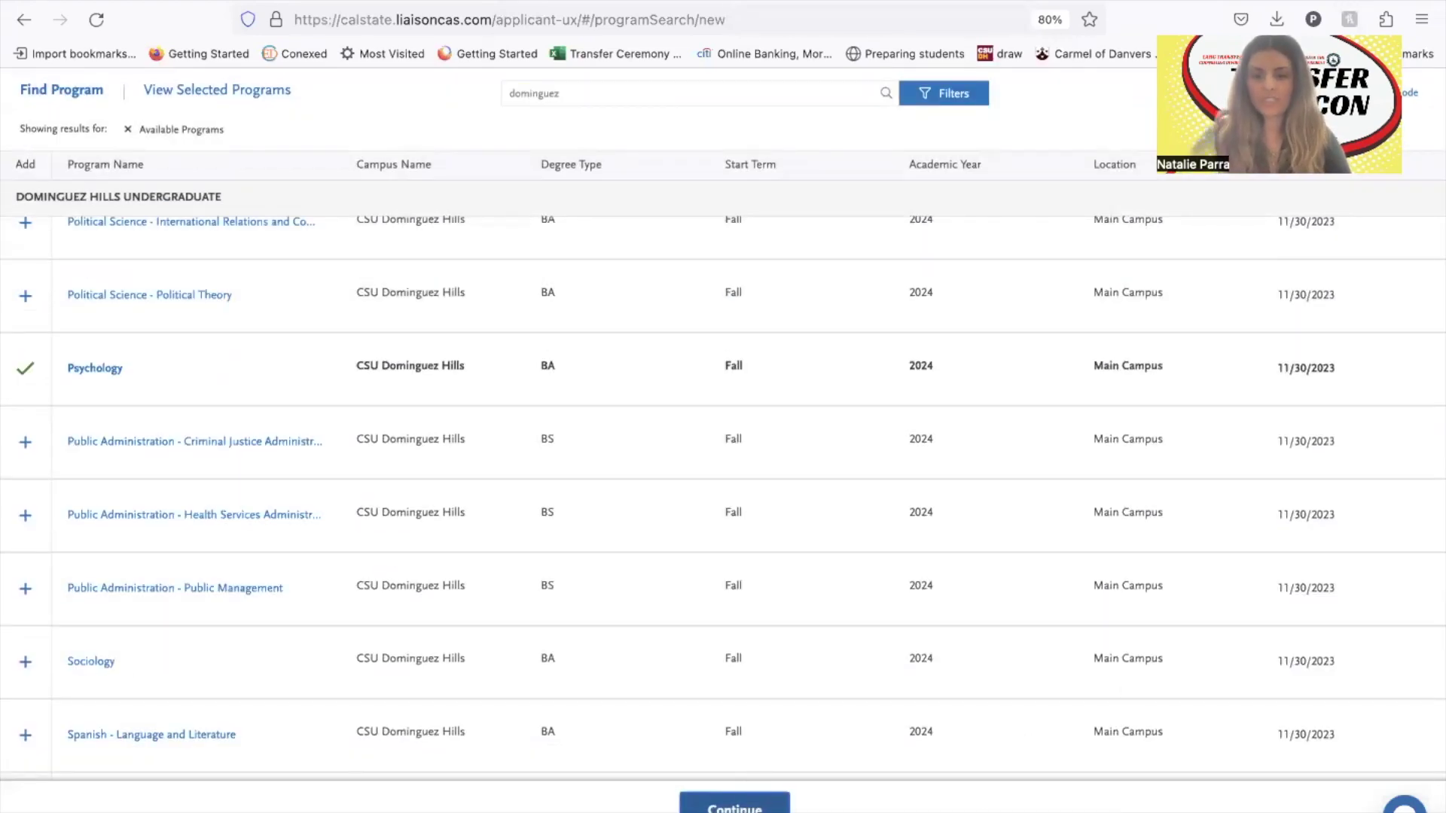
# Finish selecting programs, review the chosen campuses and continue to the application dashboard.
pyautogui.click(734, 804)
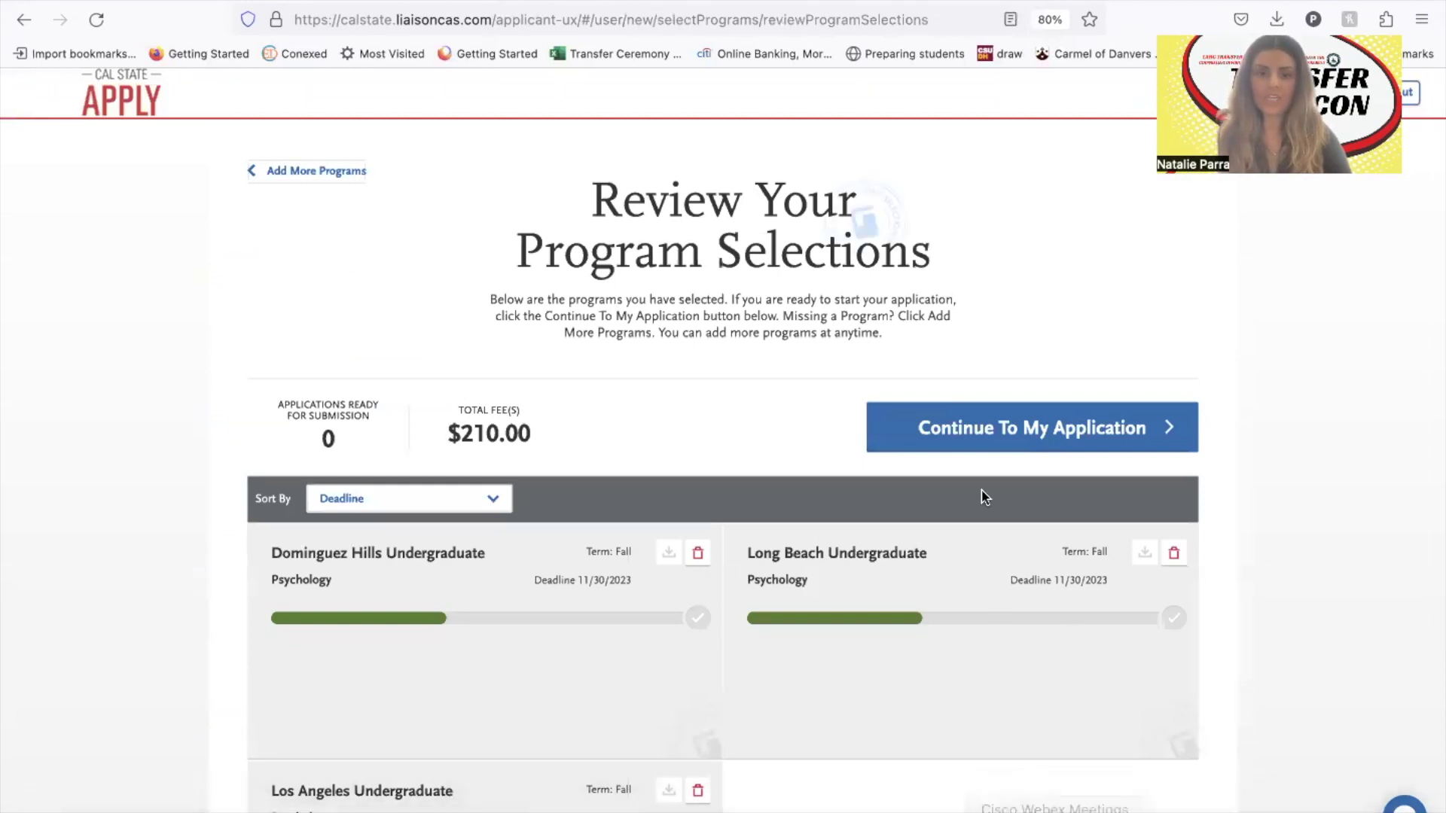
pyautogui.scroll(-4, 982, 490)
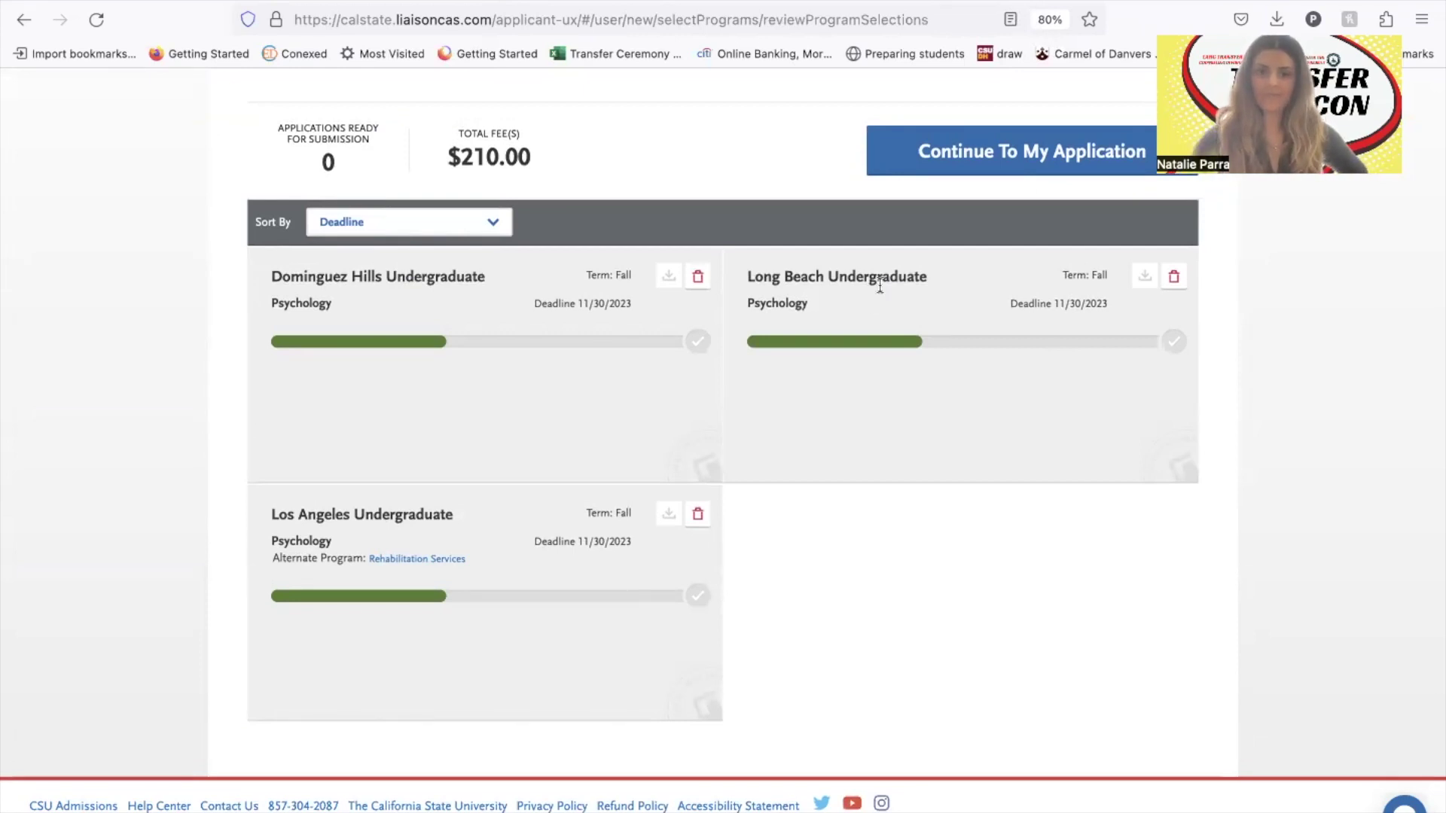
pyautogui.click(1051, 160)
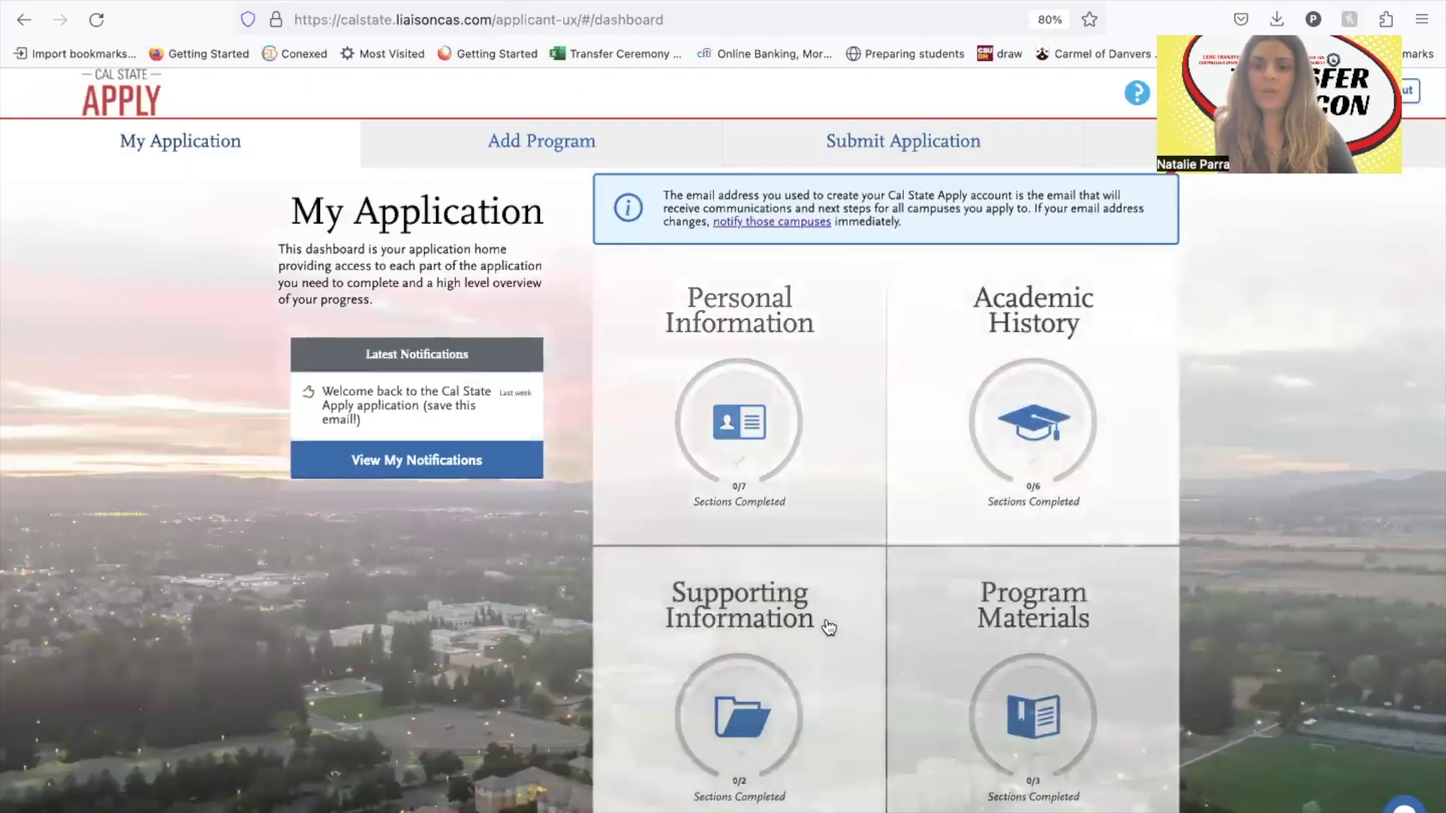
# Open the Release Statement section under Personal Information.
pyautogui.scroll(-1, 952, 658)
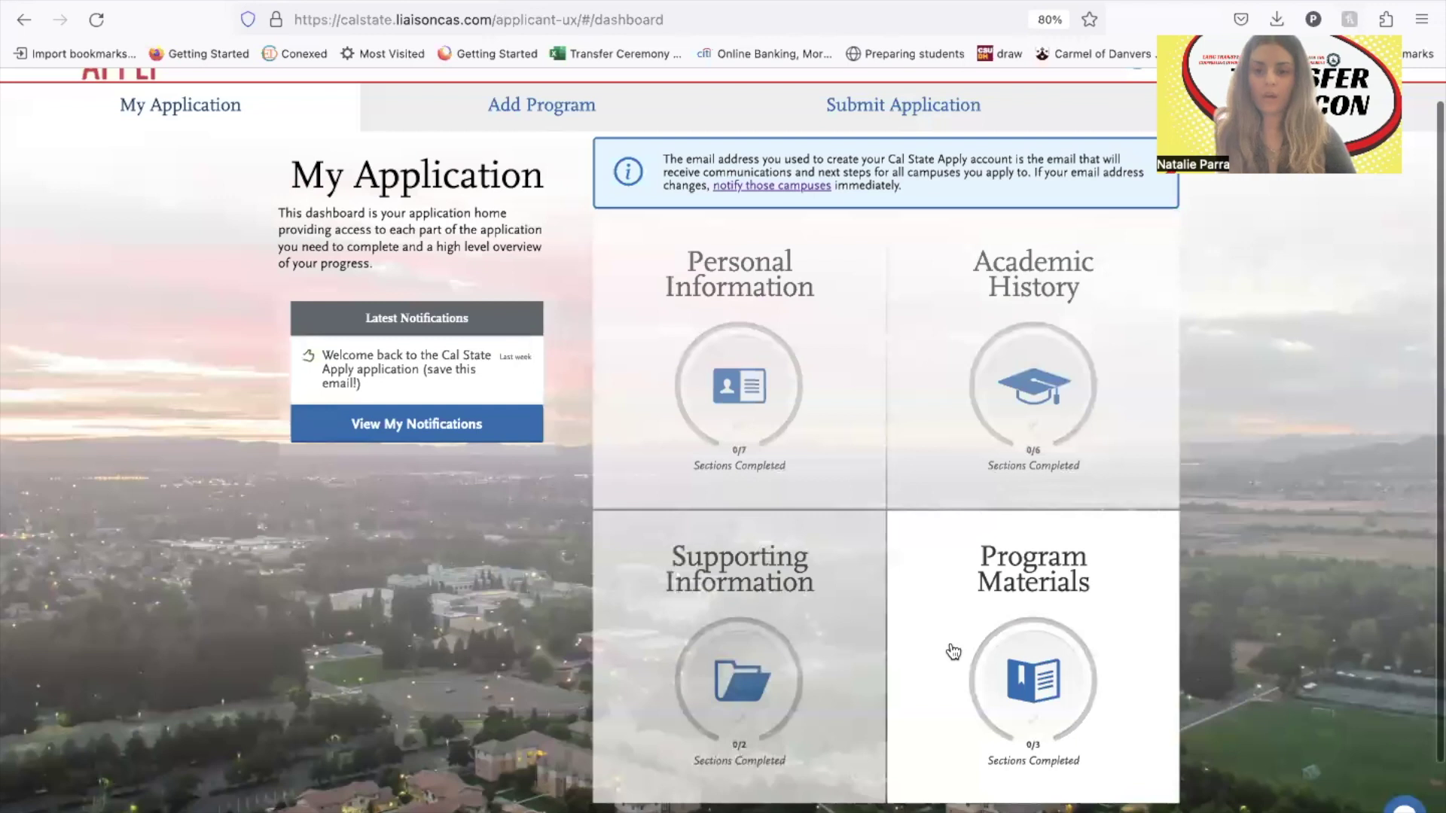
pyautogui.scroll(-1, 954, 652)
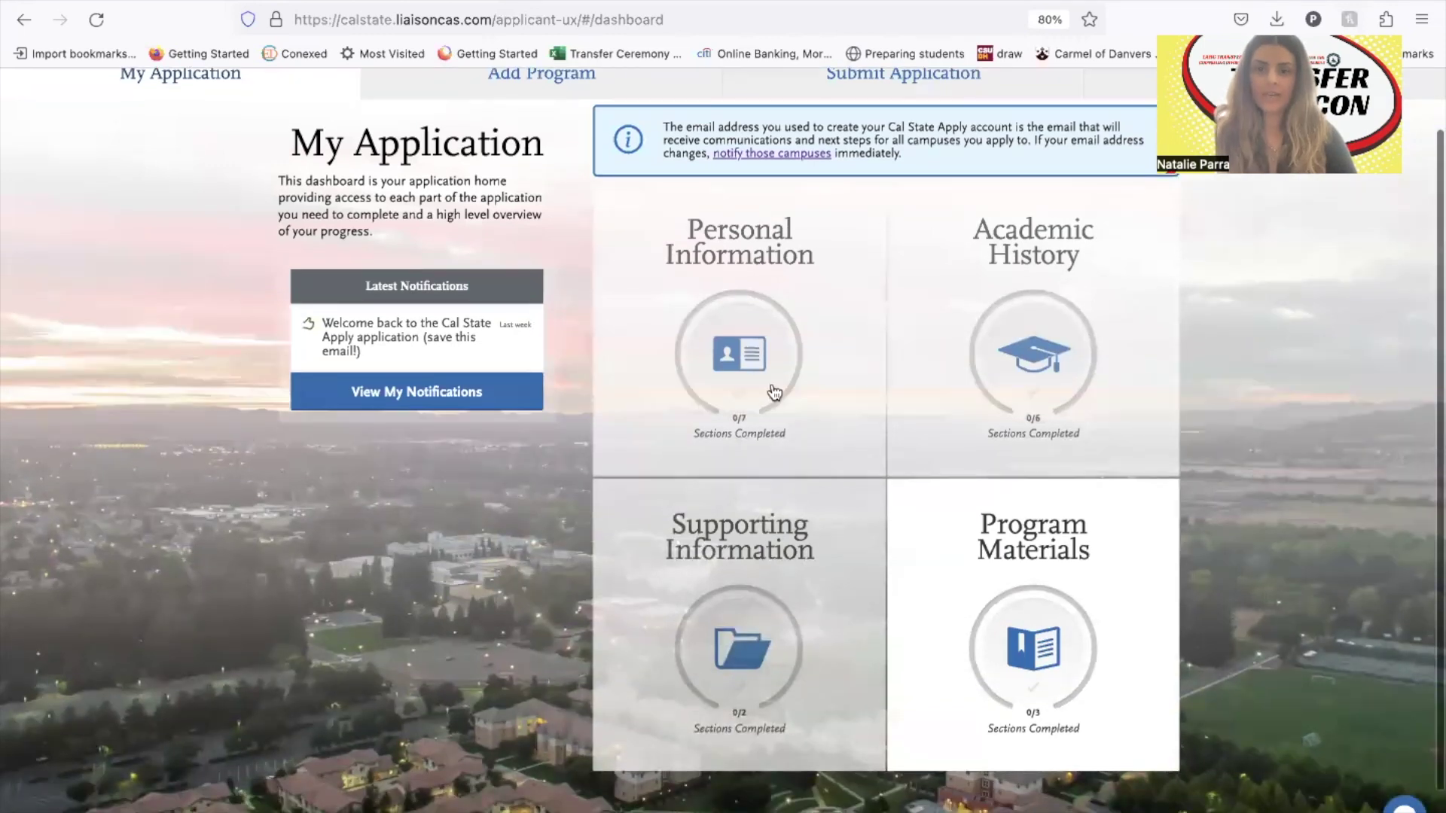
pyautogui.click(776, 395)
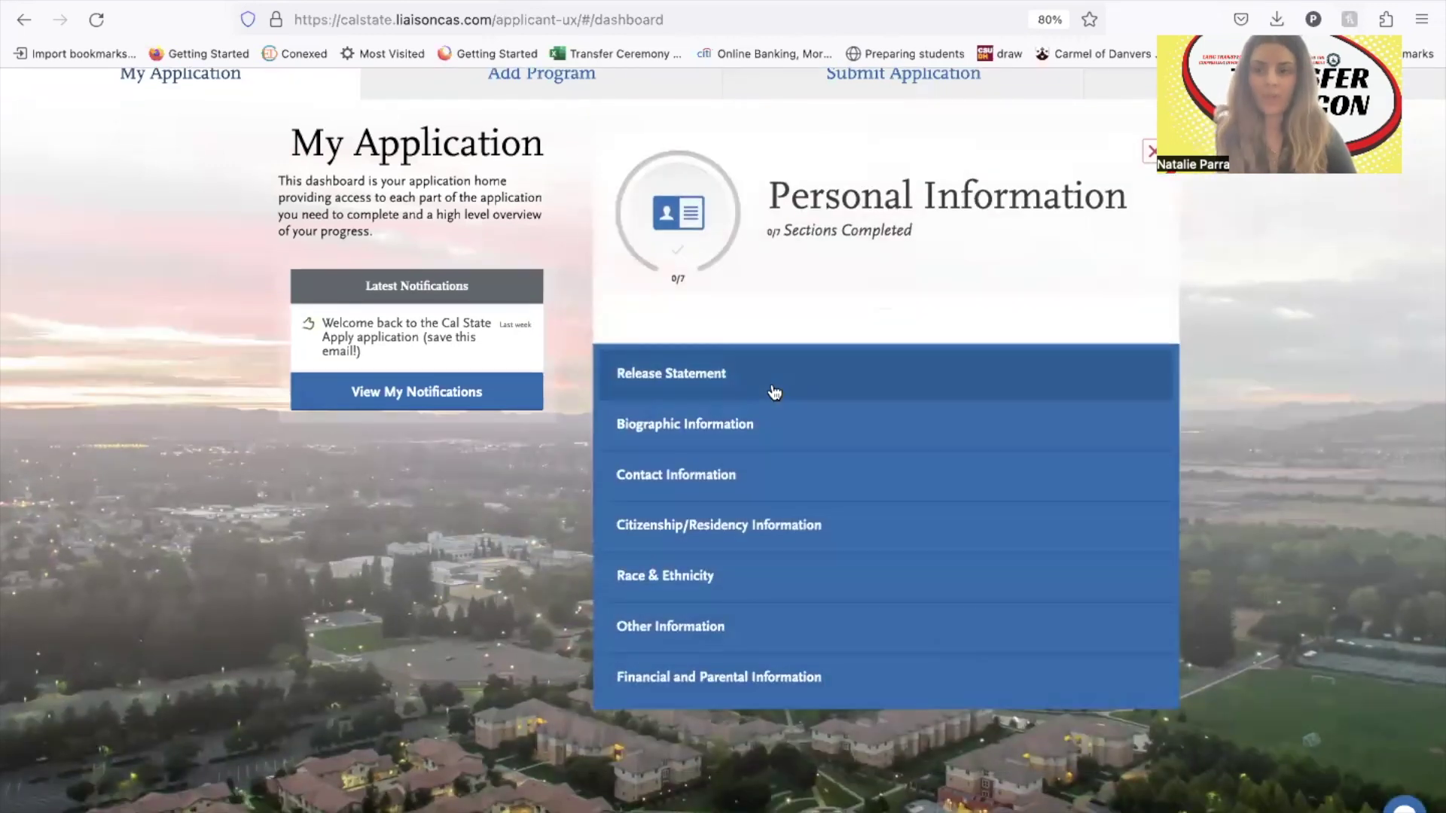
pyautogui.click(774, 392)
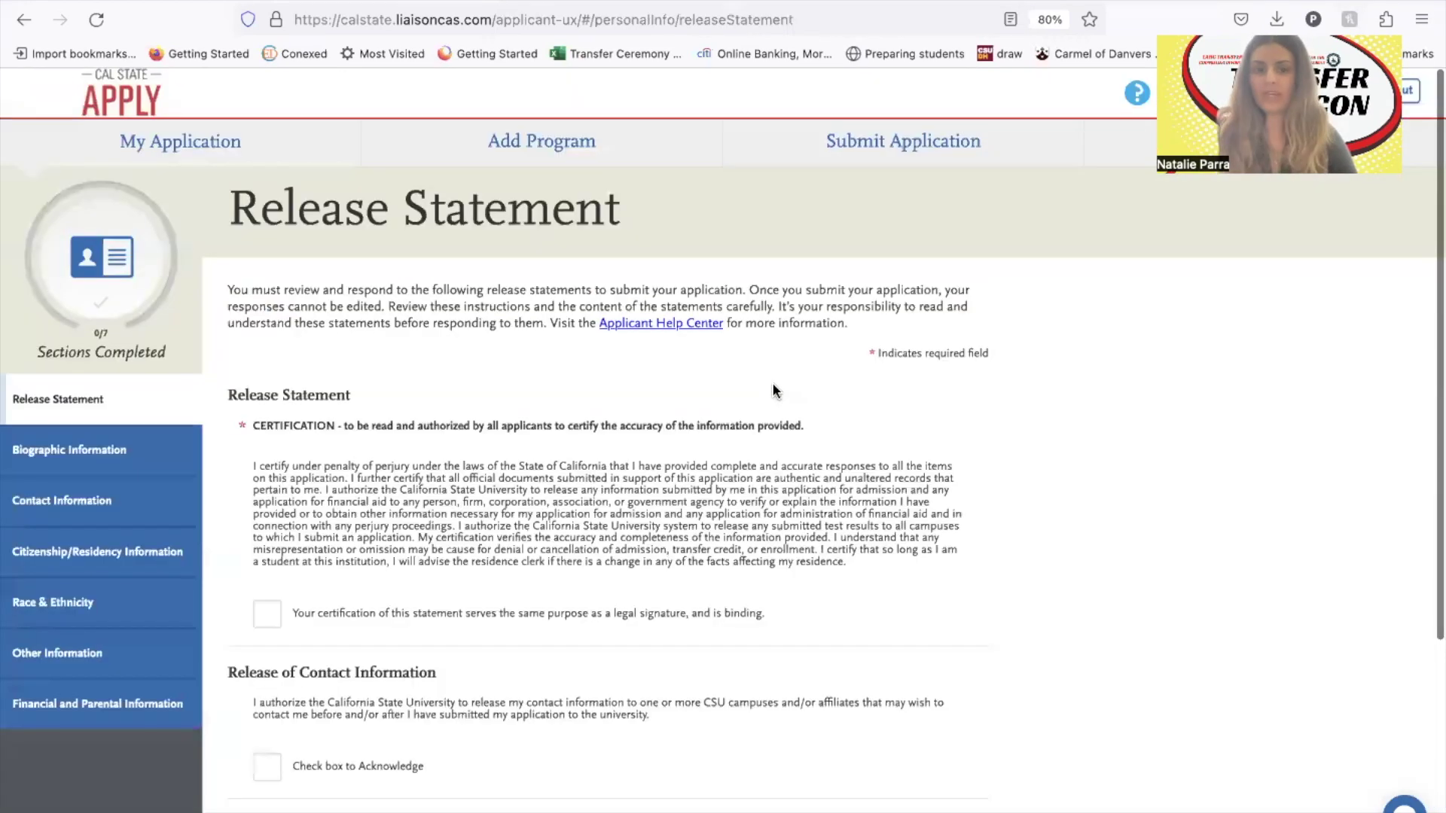
# Accept the certification, contact information release and additional information release, save, and continue to Biographic Information.
pyautogui.scroll(-3, 306, 399)
pyautogui.click(272, 411)
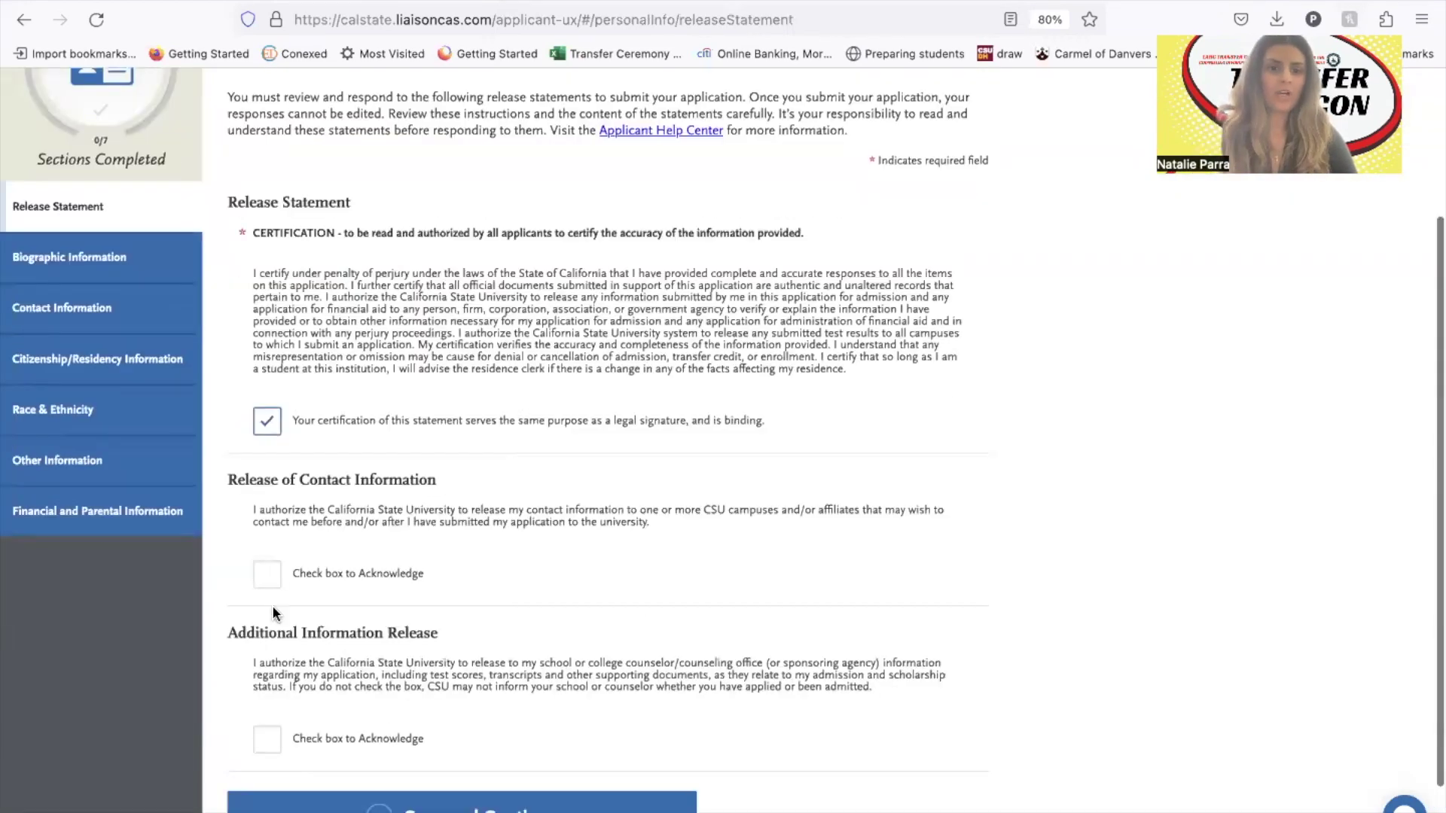
pyautogui.click(270, 578)
pyautogui.click(274, 744)
pyautogui.scroll(-2, 273, 723)
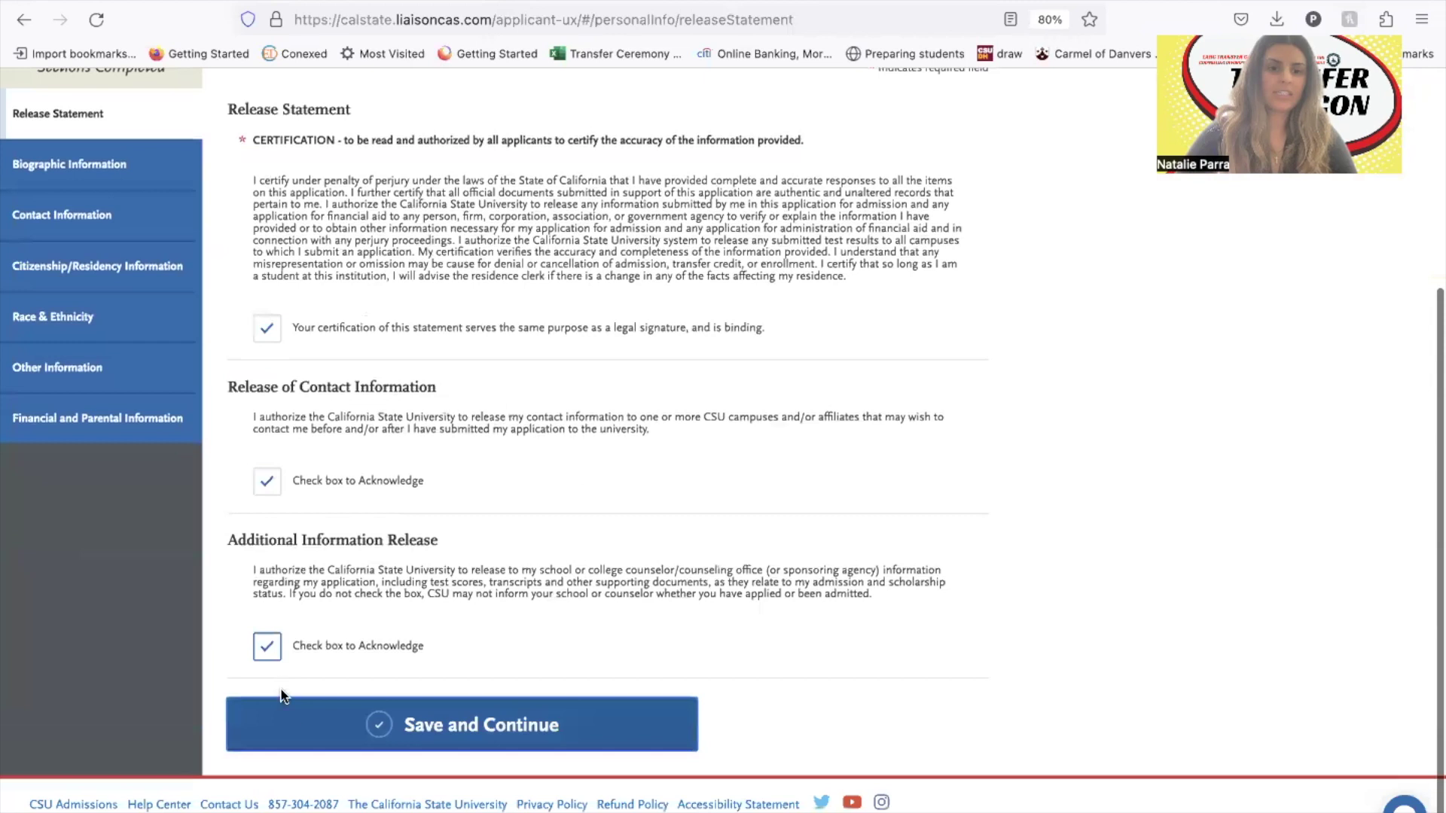
pyautogui.click(291, 719)
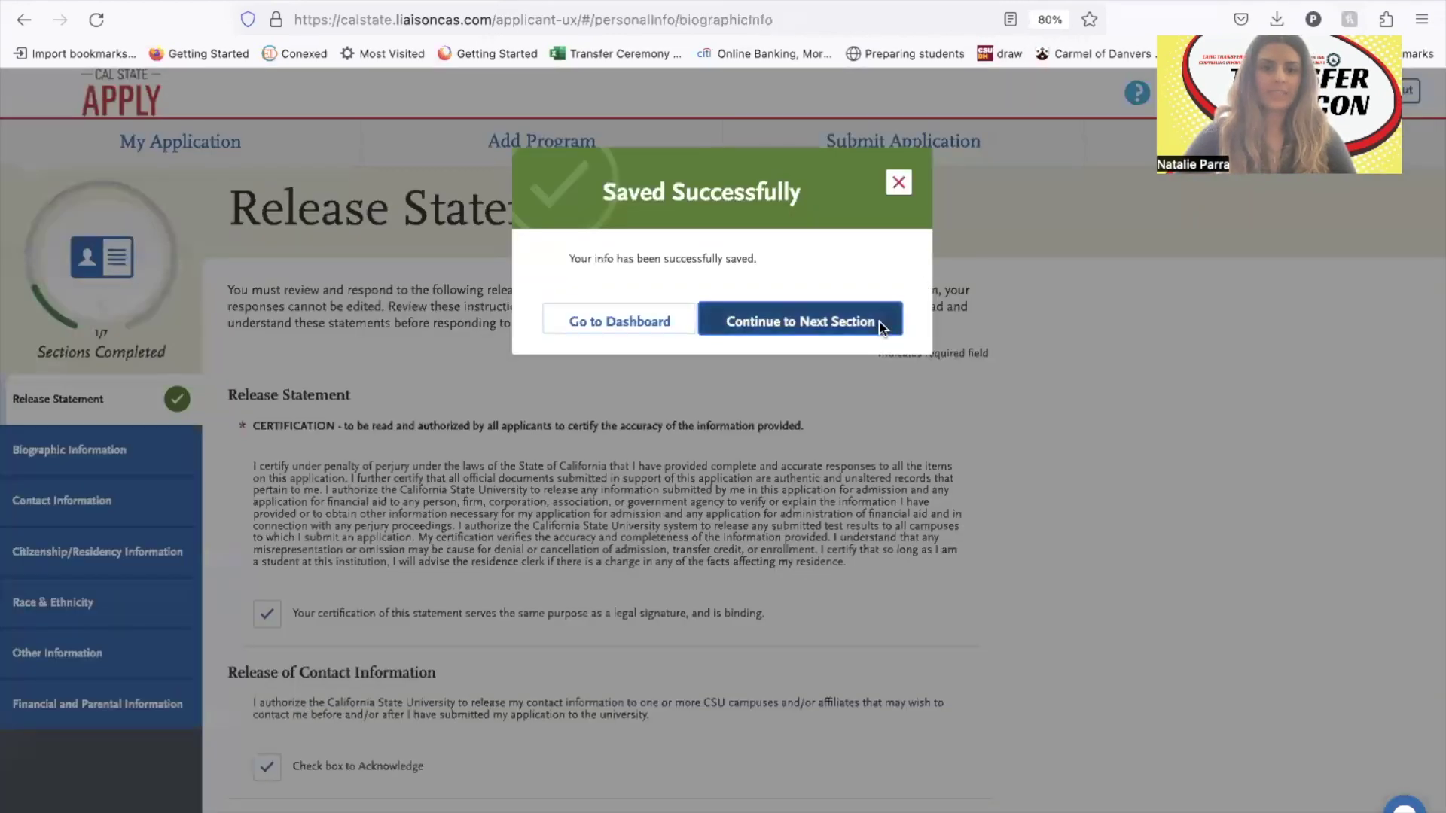
pyautogui.click(829, 321)
# Answer No to all five Applicant Information questions on foster care, emancipation and homelessness in Biographic Information.
pyautogui.scroll(-3, 829, 435)
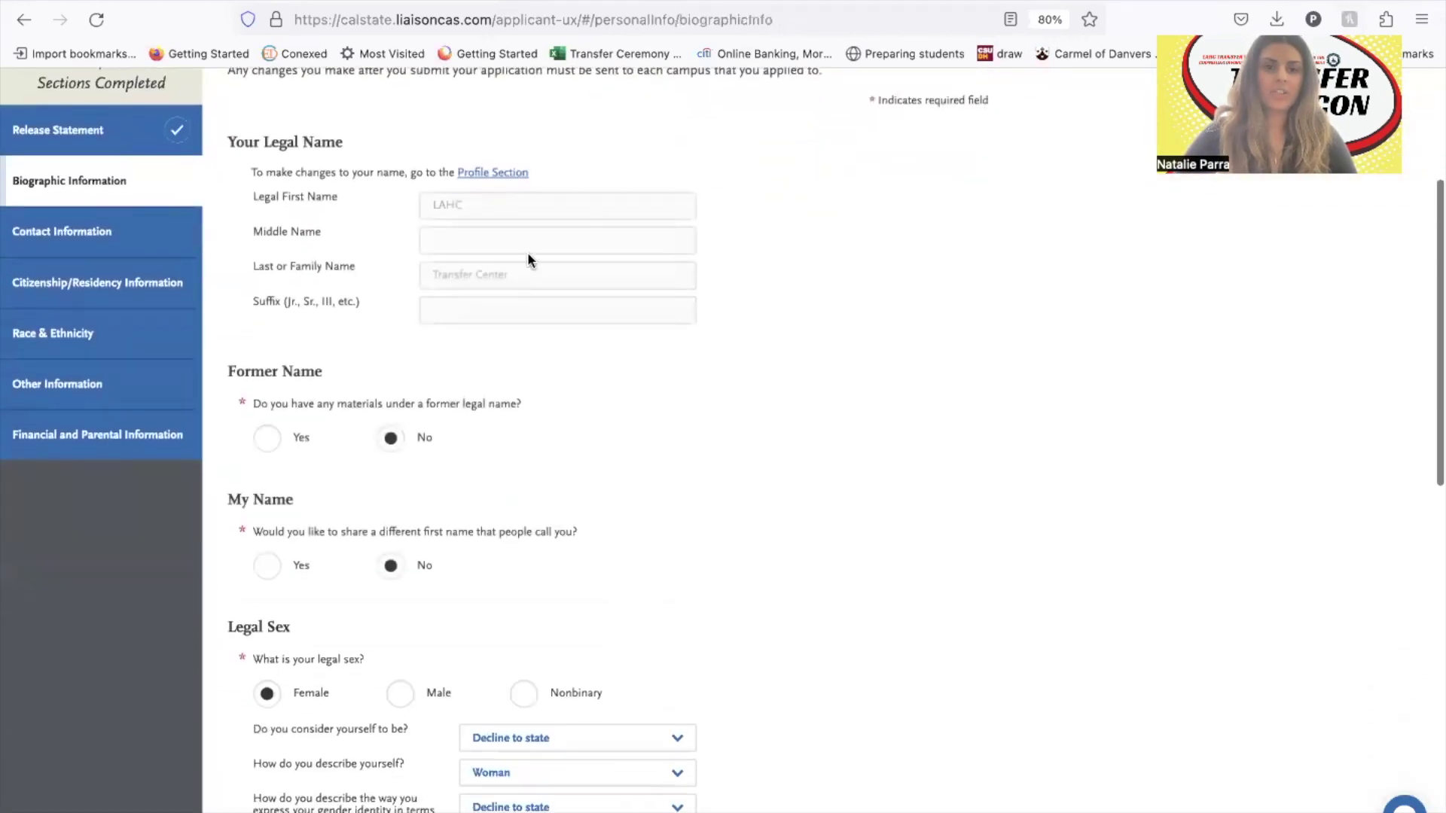
pyautogui.scroll(-1, 482, 609)
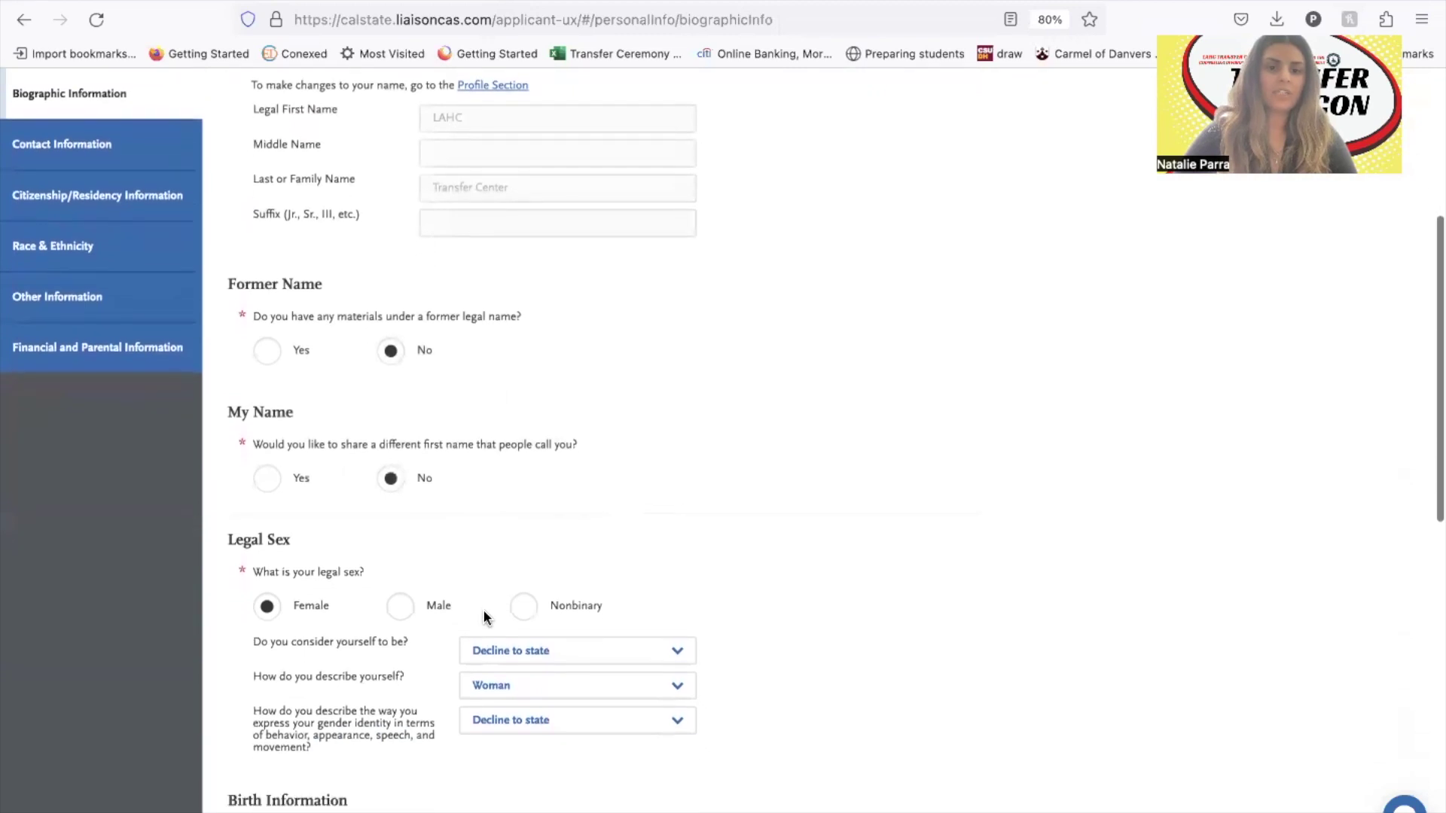
pyautogui.scroll(-5, 482, 608)
pyautogui.scroll(-6, 484, 616)
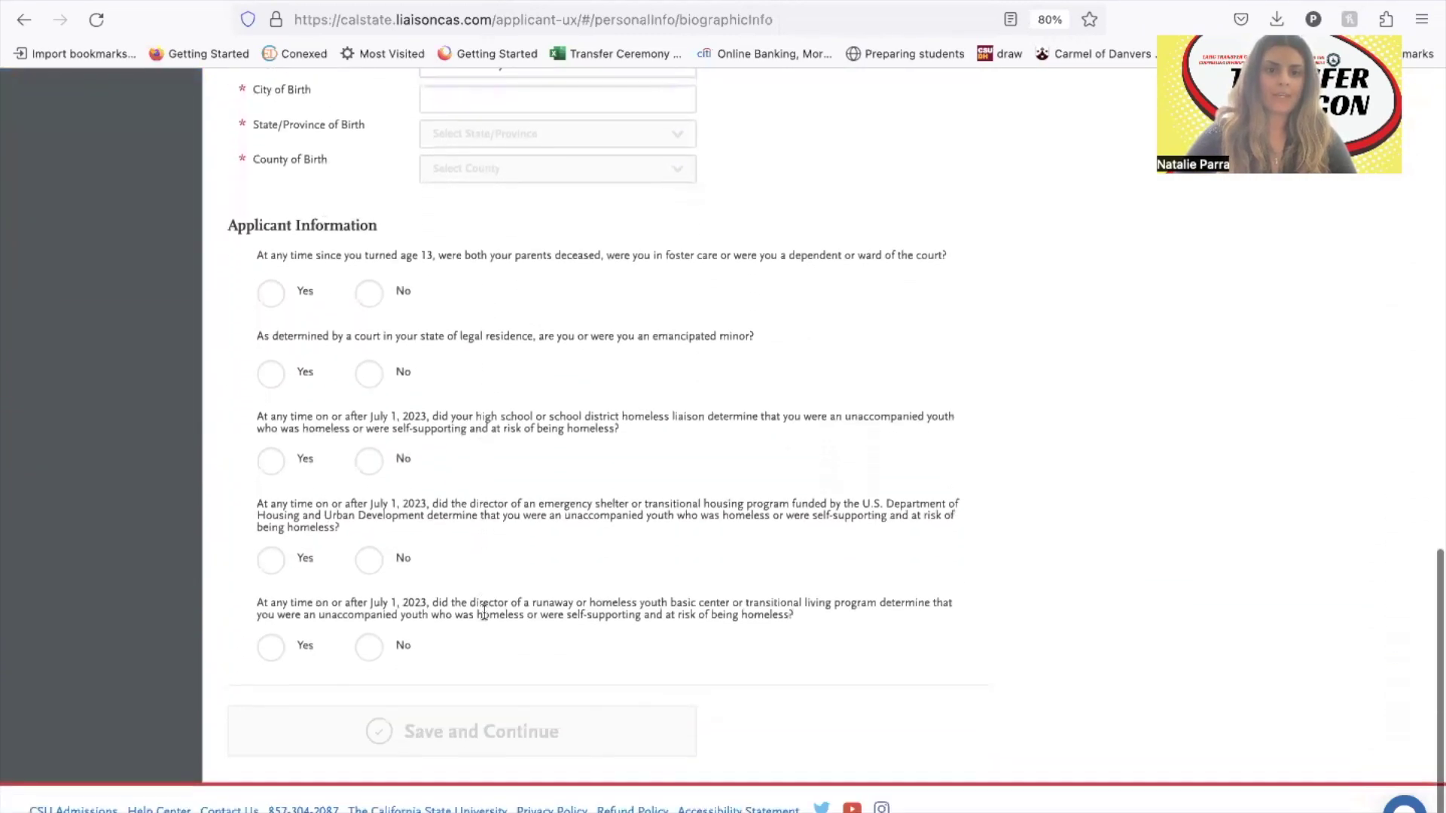
pyautogui.click(369, 287)
pyautogui.click(368, 370)
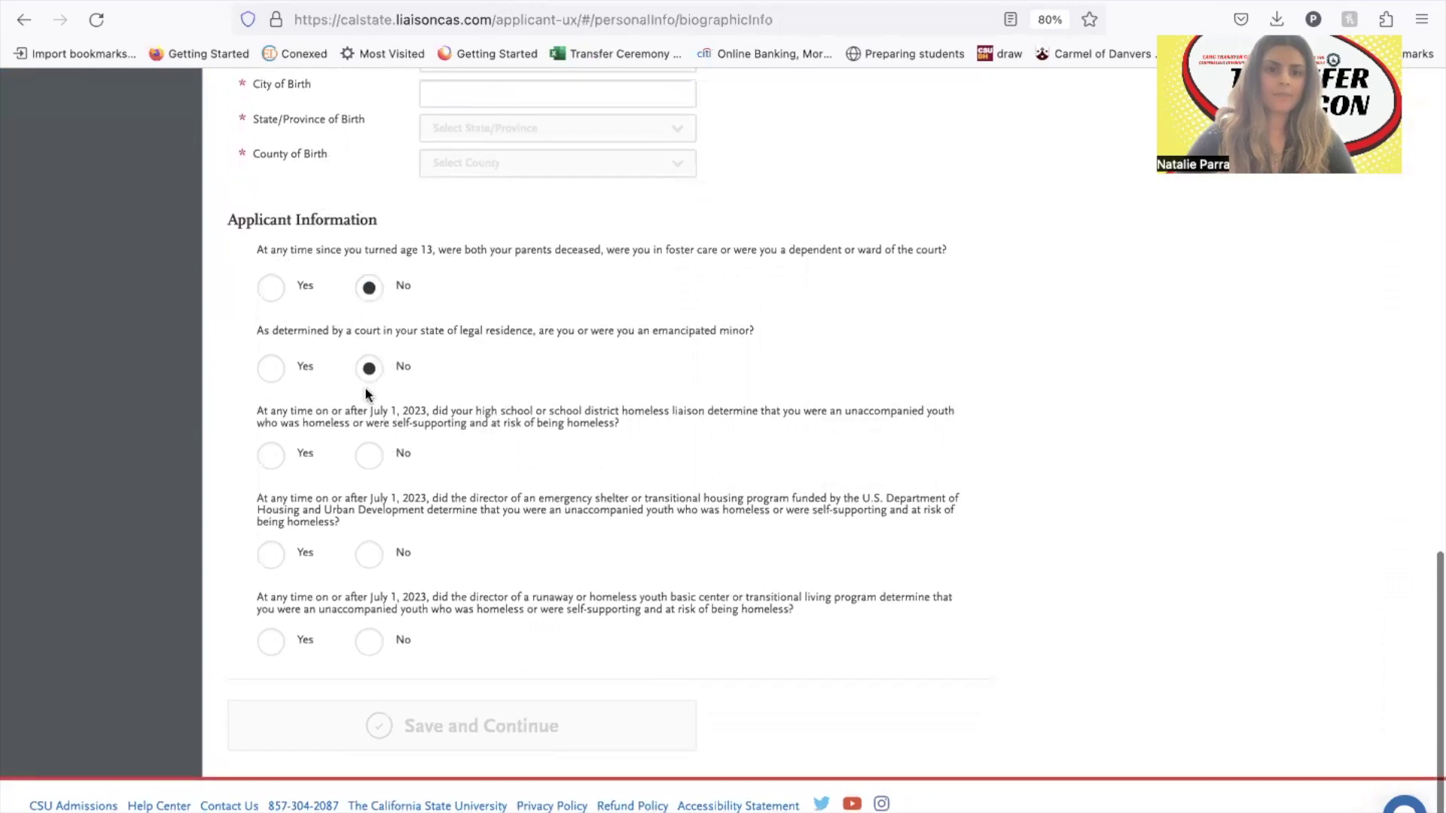
pyautogui.click(369, 456)
pyautogui.click(370, 555)
pyautogui.click(369, 641)
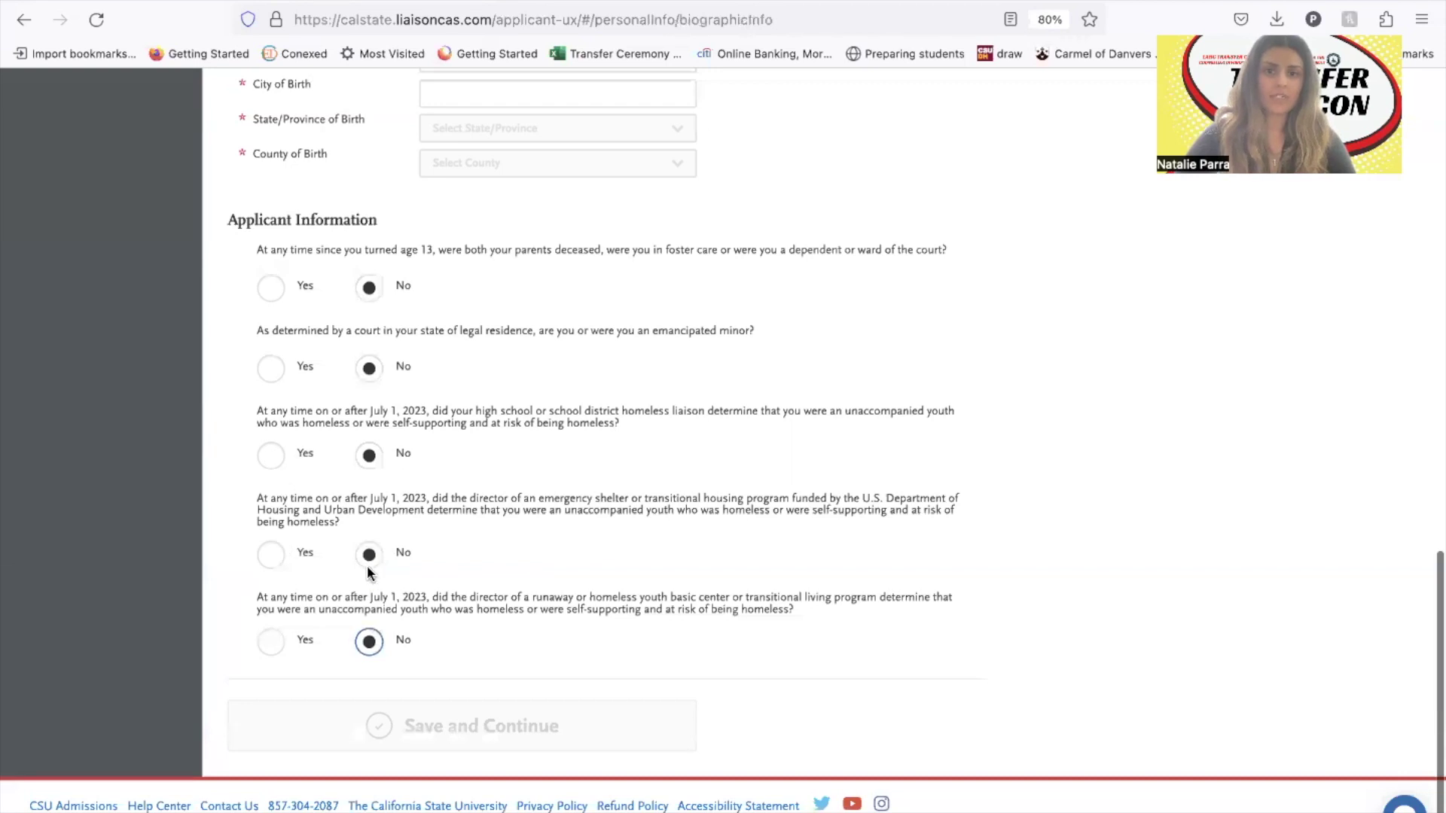
# Enter the date of birth and a birthplace of Los Angeles, California, Los Angeles County, save, and continue to Contact Information.
pyautogui.scroll(4, 445, 709)
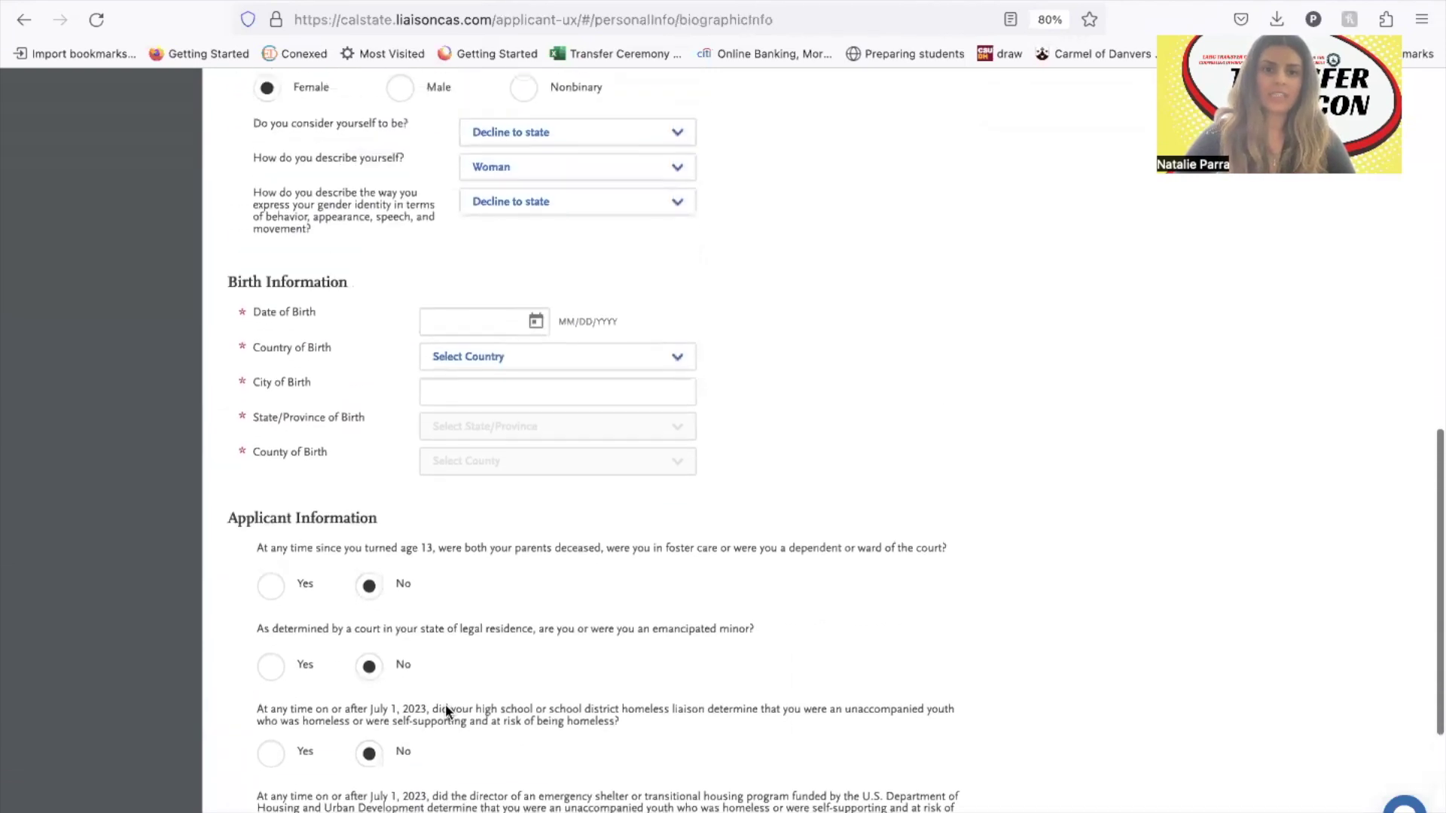
pyautogui.scroll(1, 446, 714)
pyautogui.click(527, 369)
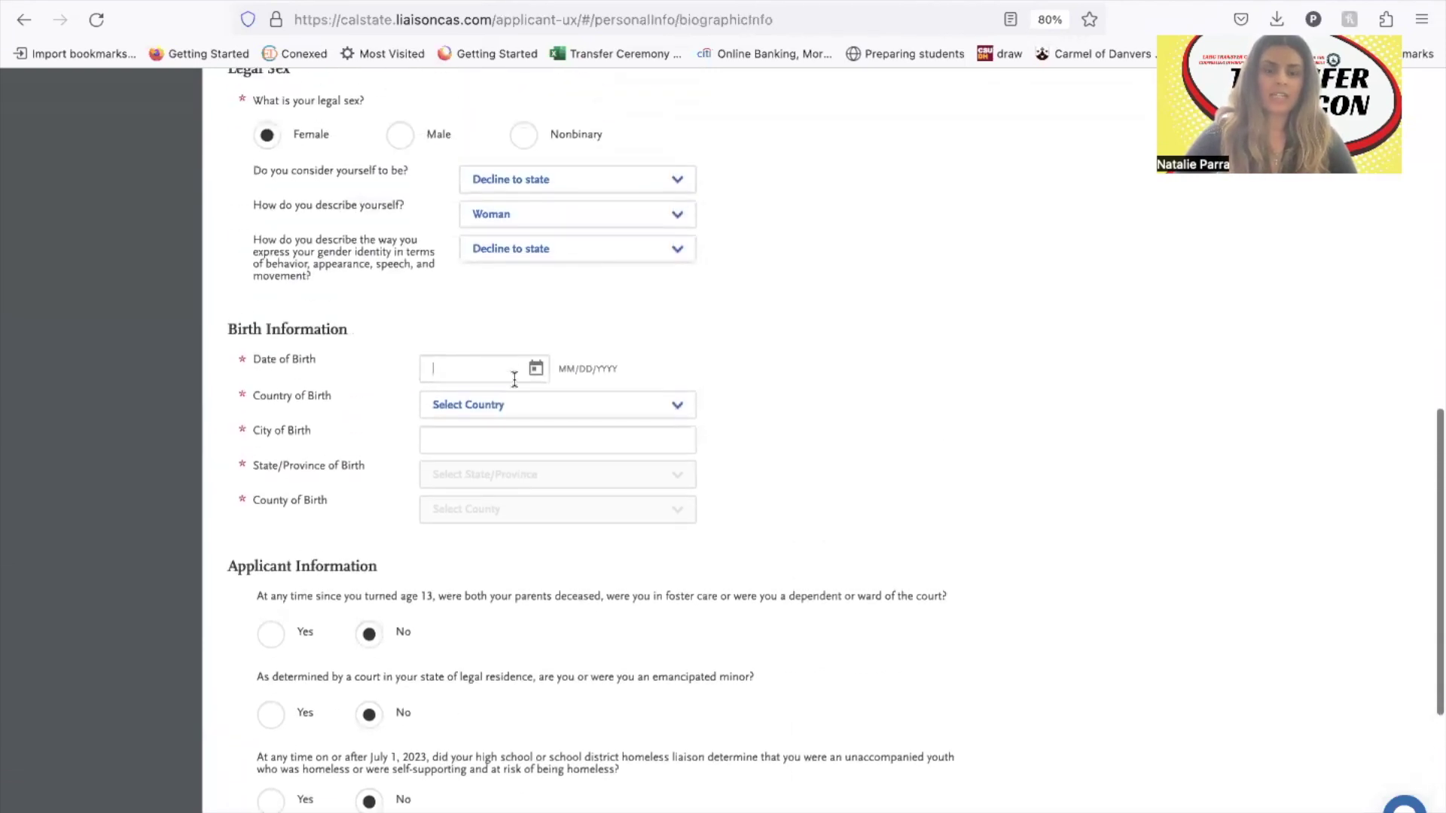
pyautogui.scroll(-3, 665, 563)
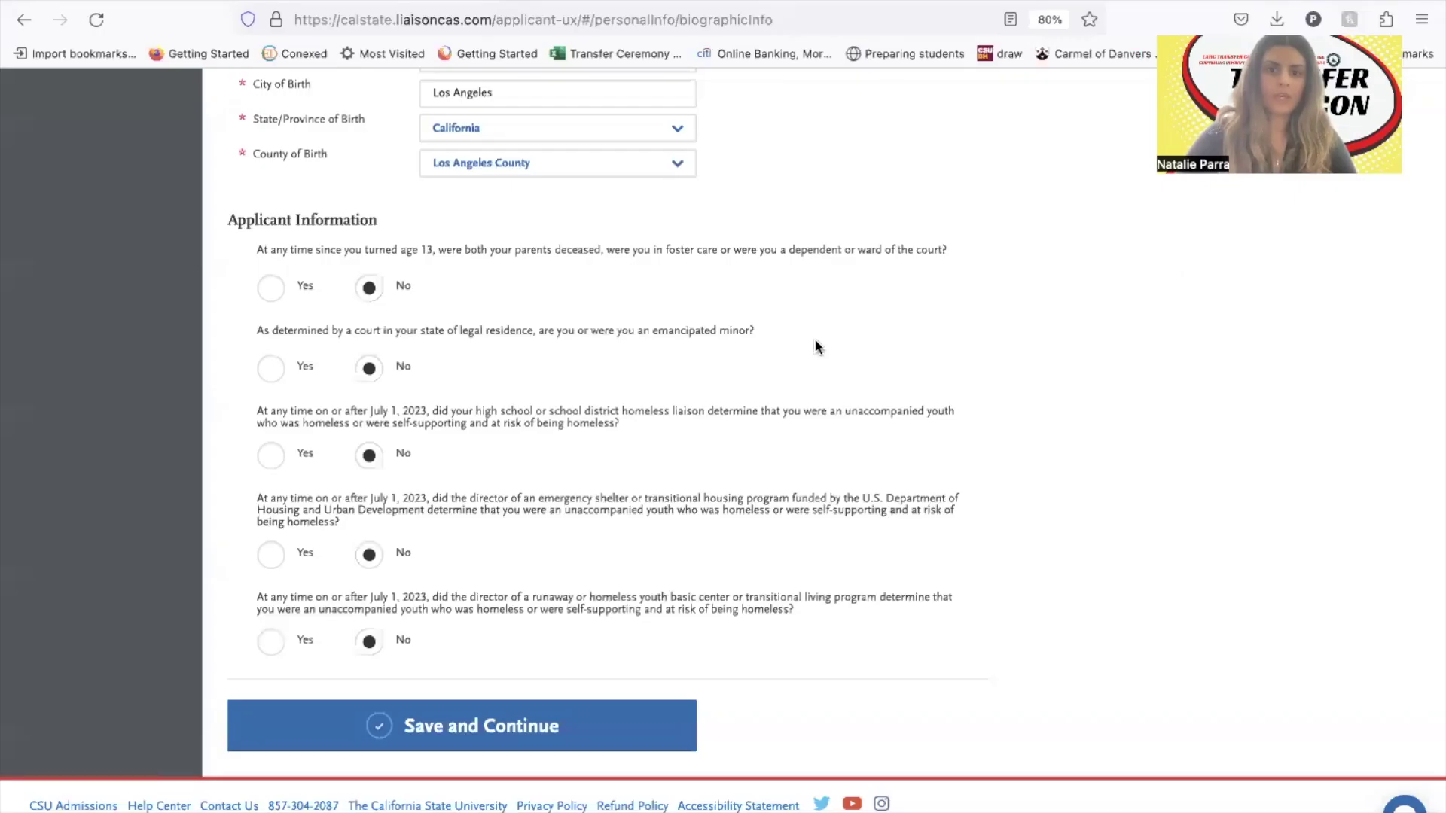
pyautogui.click(606, 708)
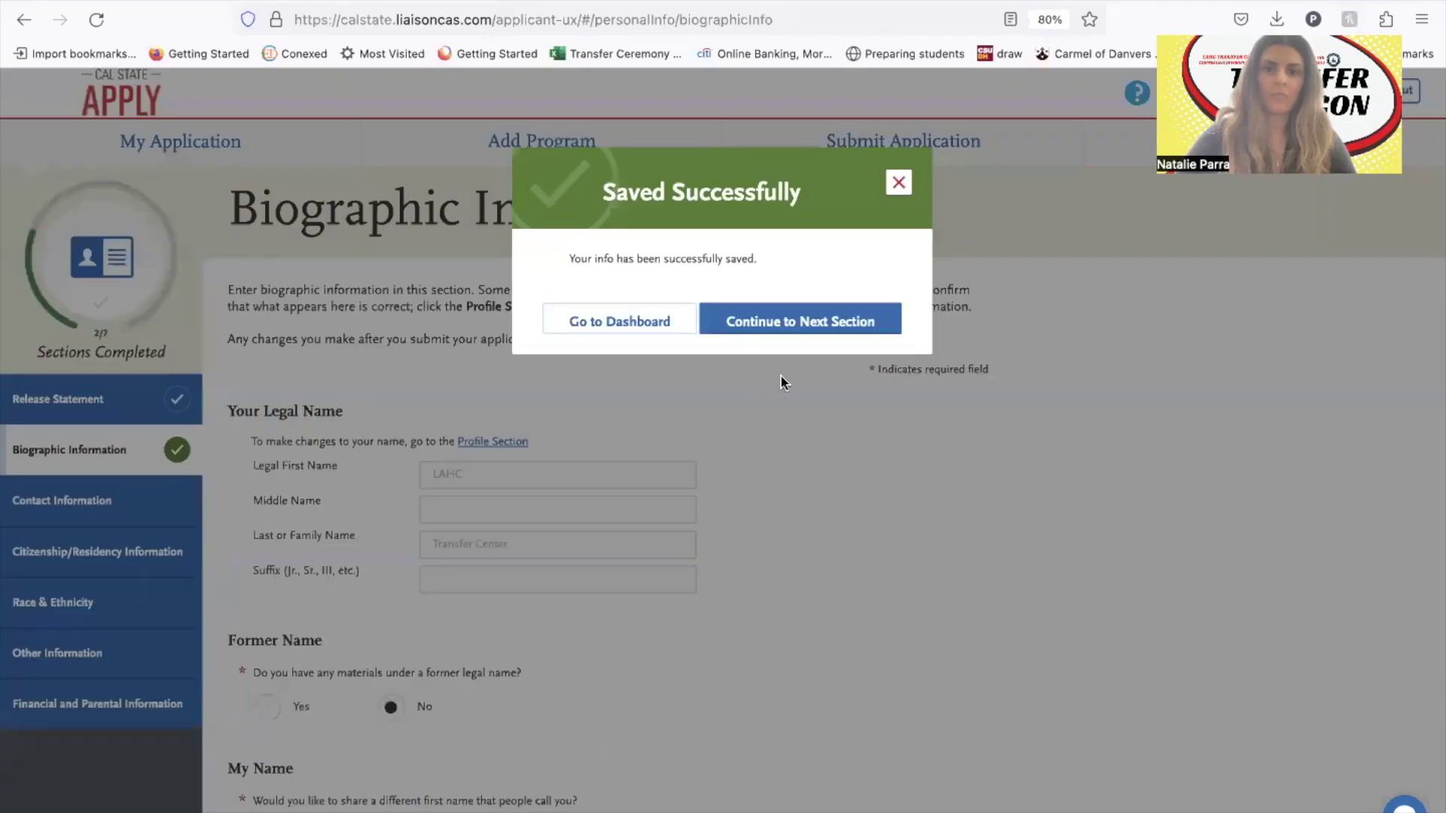
pyautogui.click(807, 327)
# Review the current address, phone and email in Contact Information, save the section, and continue to Citizenship/Residency Information.
pyautogui.scroll(-2, 744, 462)
pyautogui.scroll(-8, 745, 457)
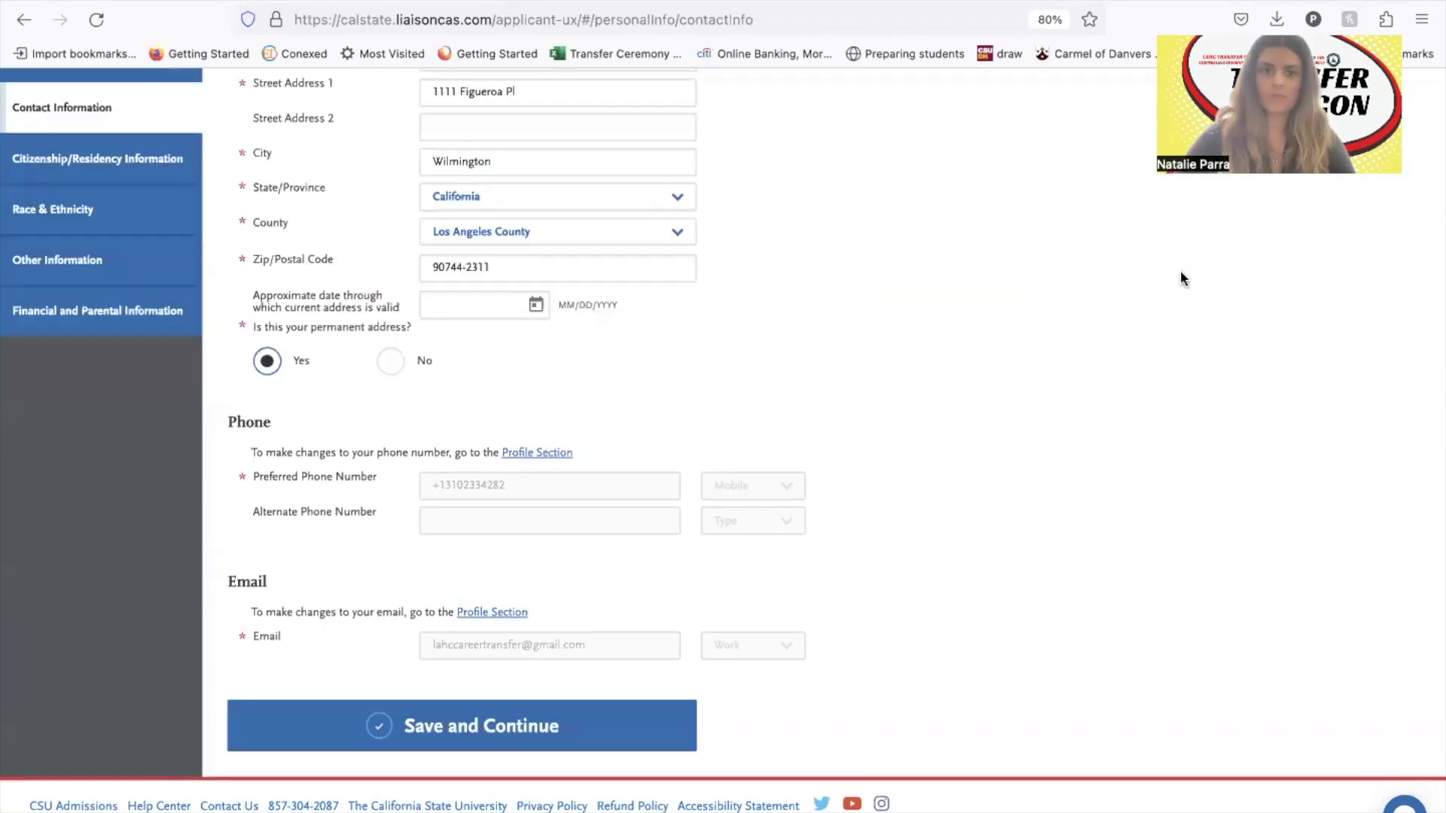
pyautogui.scroll(2, 1181, 279)
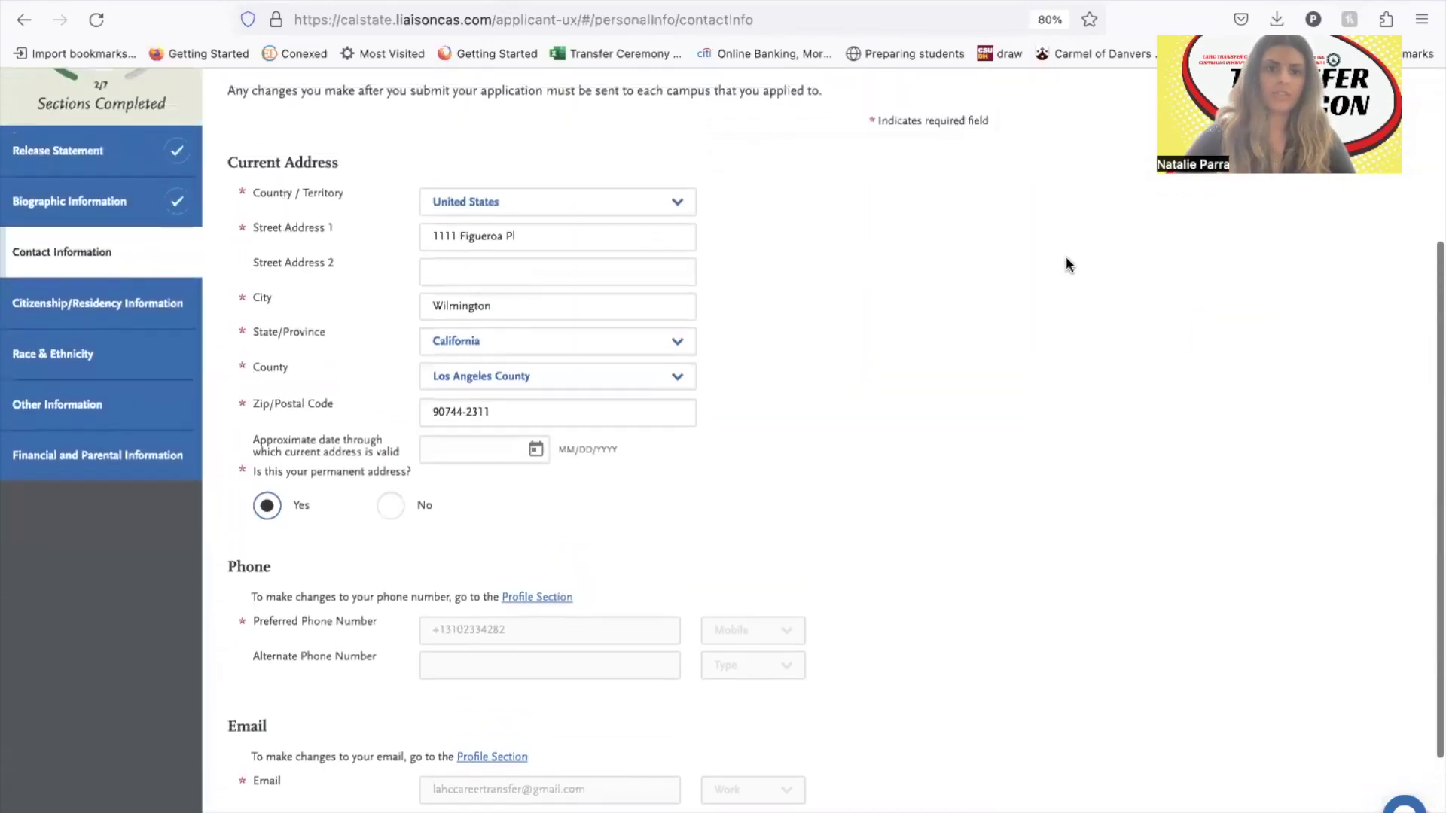
pyautogui.scroll(-2, 757, 330)
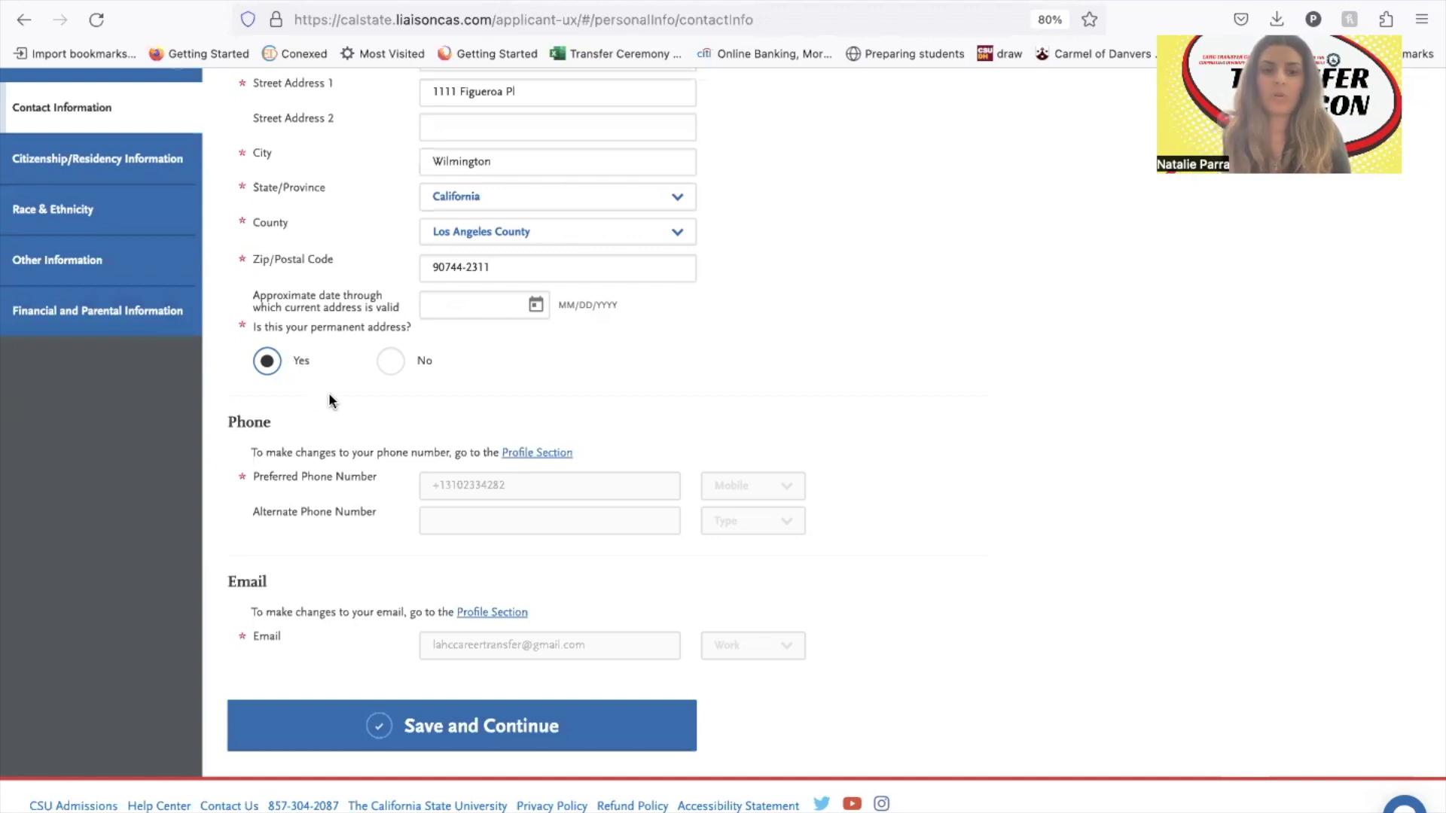
pyautogui.click(483, 719)
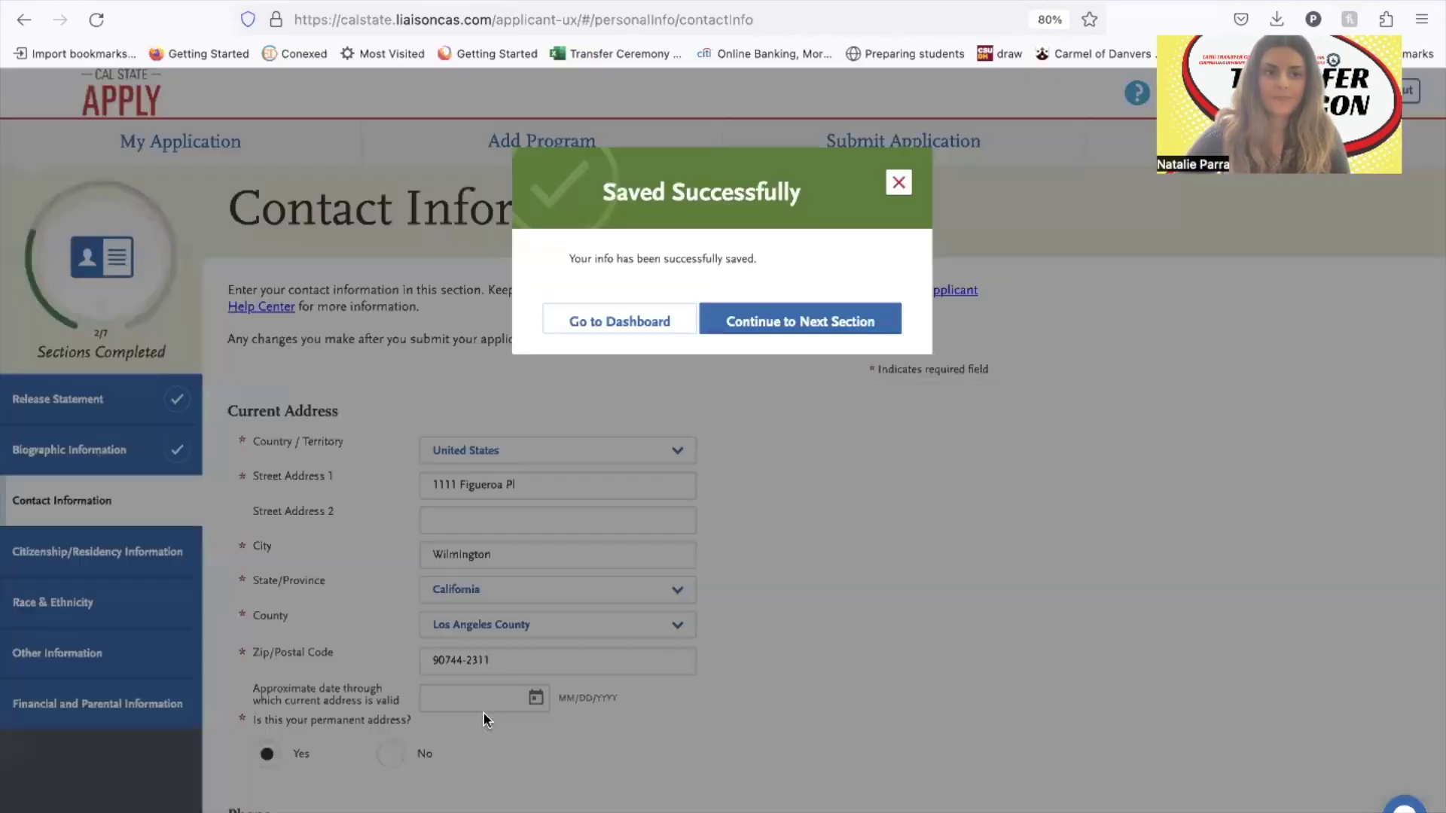
pyautogui.click(881, 320)
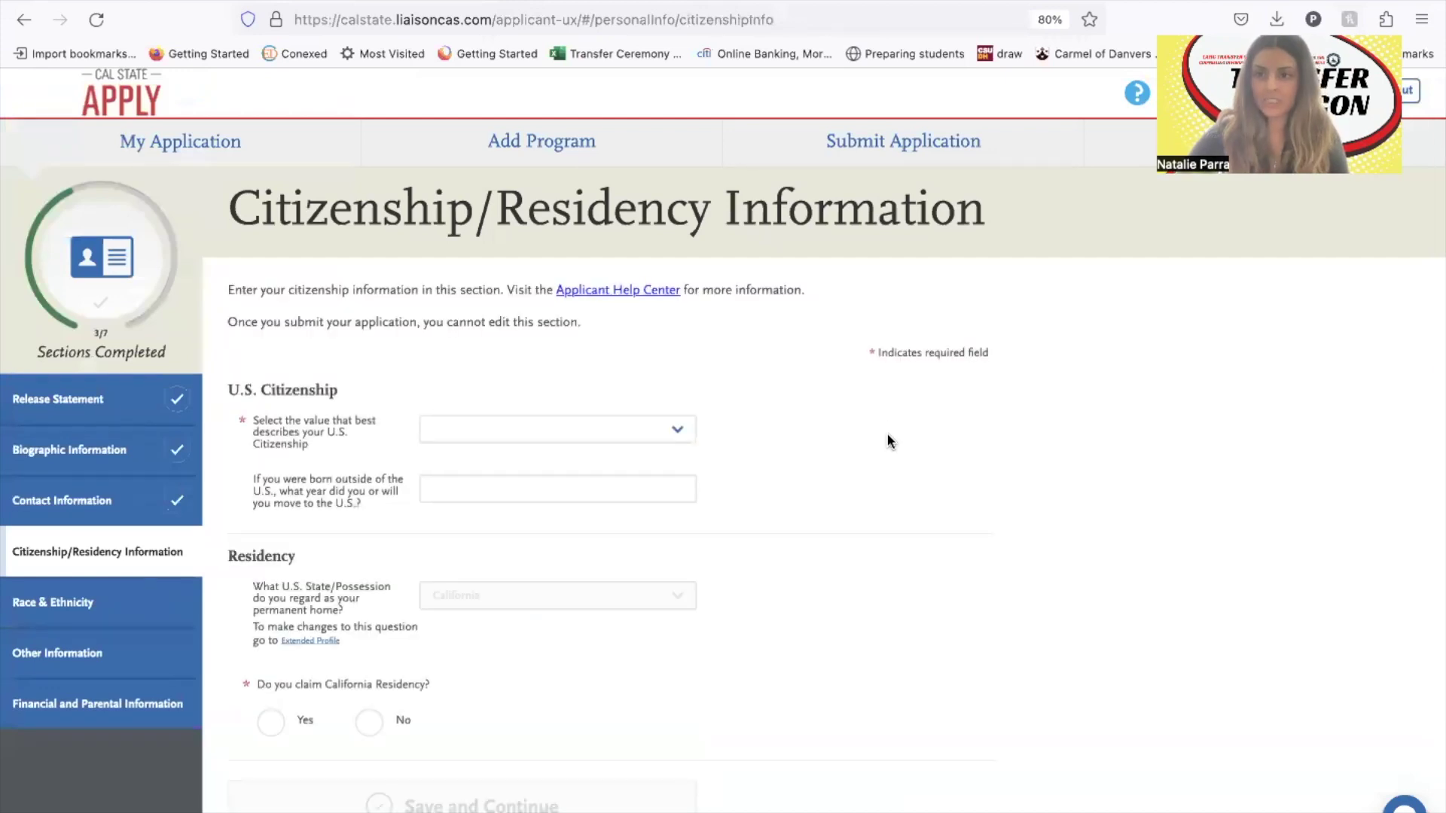
# Set the U.S. citizenship status to U.S. Citizen and enter 1995 as the year of moving to the U.S.
pyautogui.scroll(-1, 887, 436)
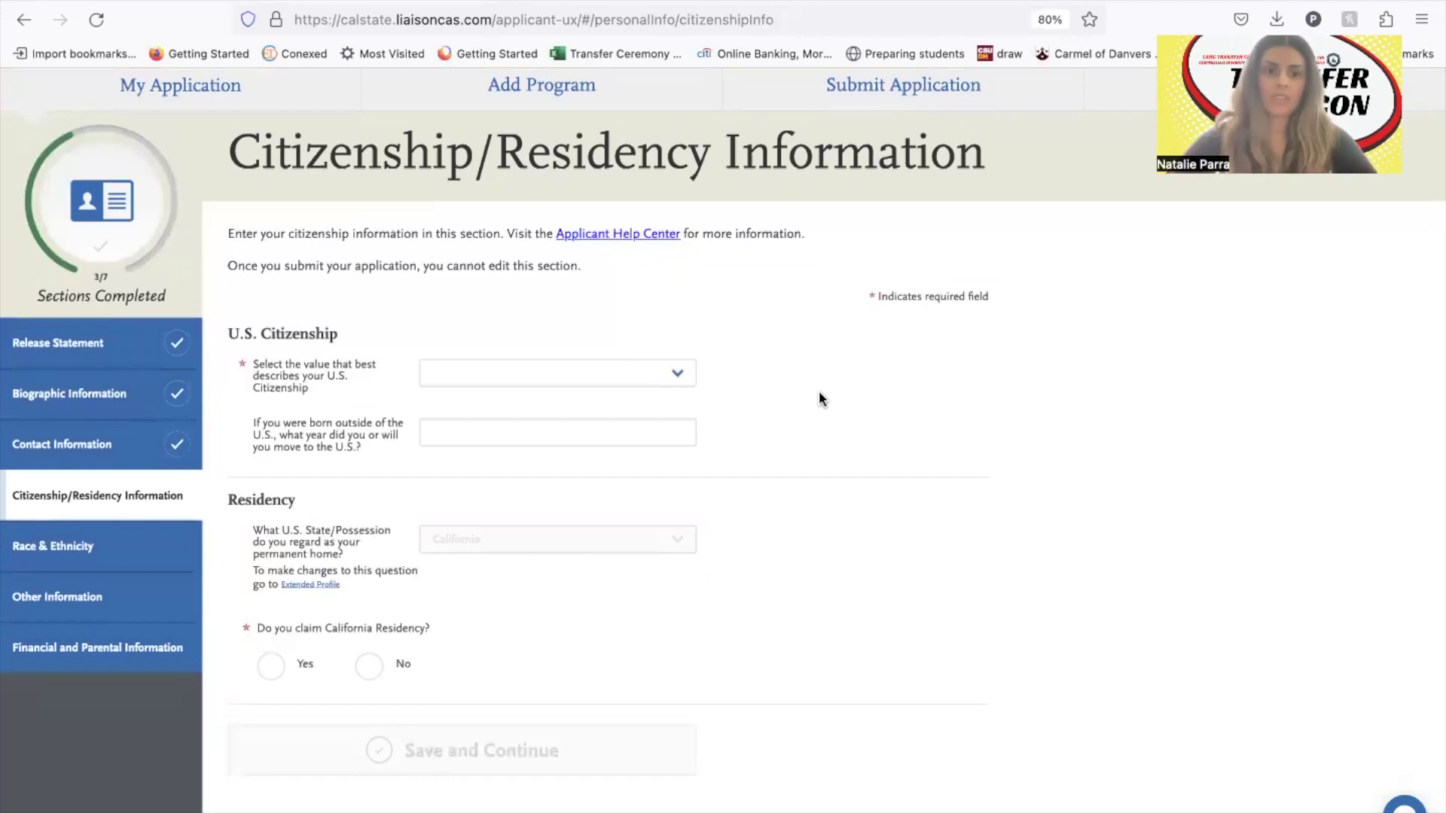
pyautogui.click(638, 372)
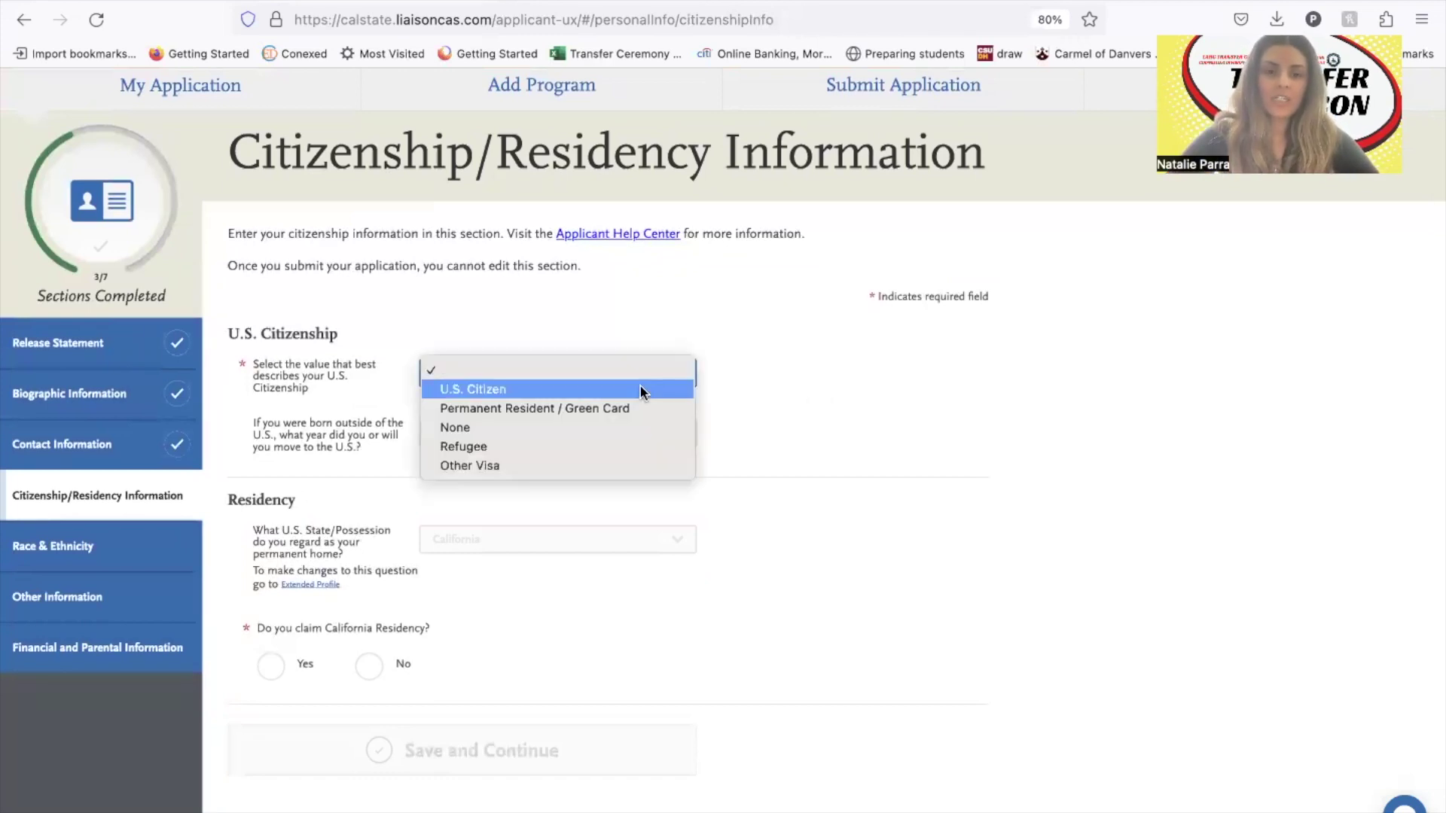
pyautogui.click(644, 388)
pyautogui.scroll(-1, 698, 536)
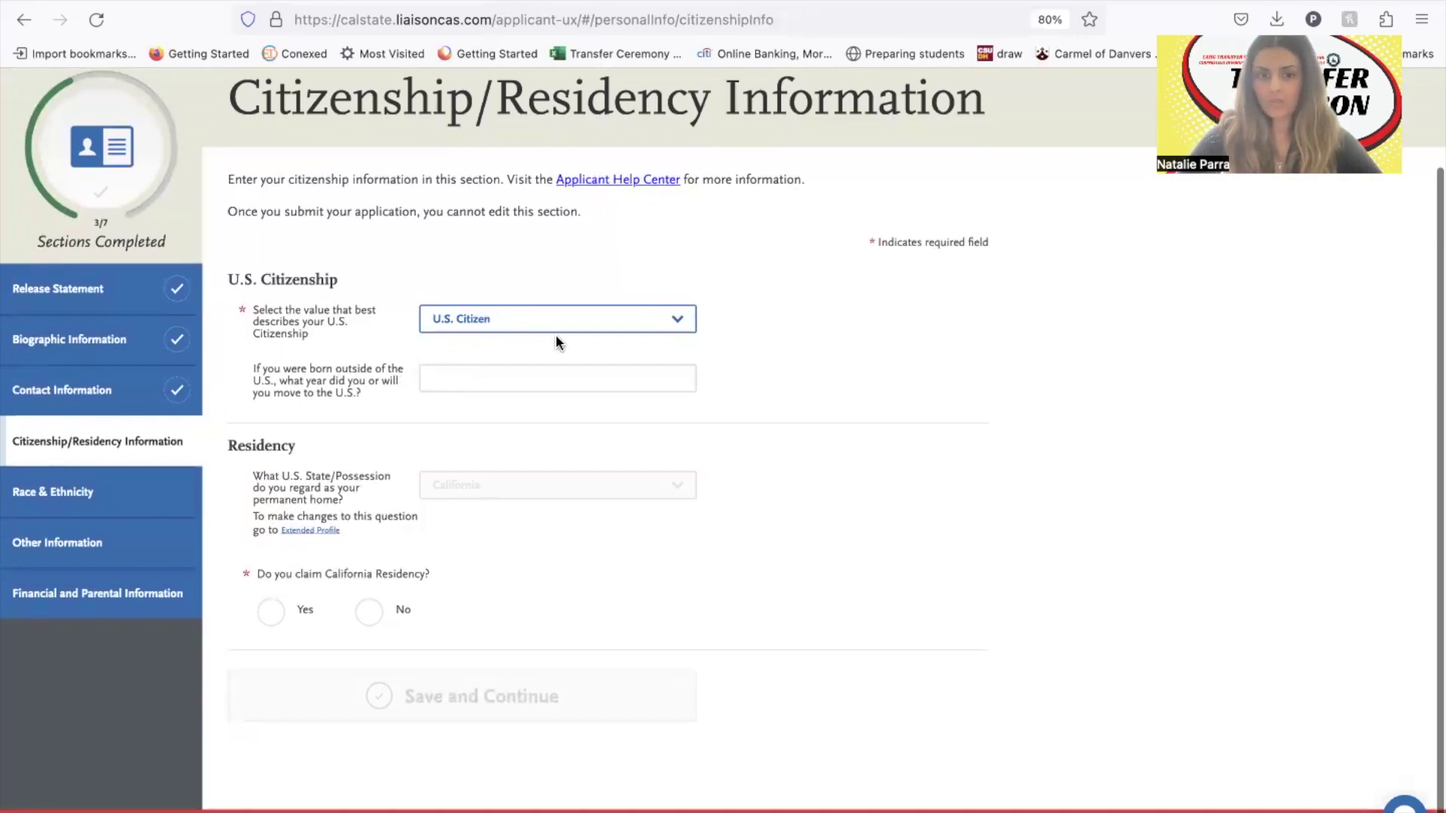
pyautogui.click(578, 380)
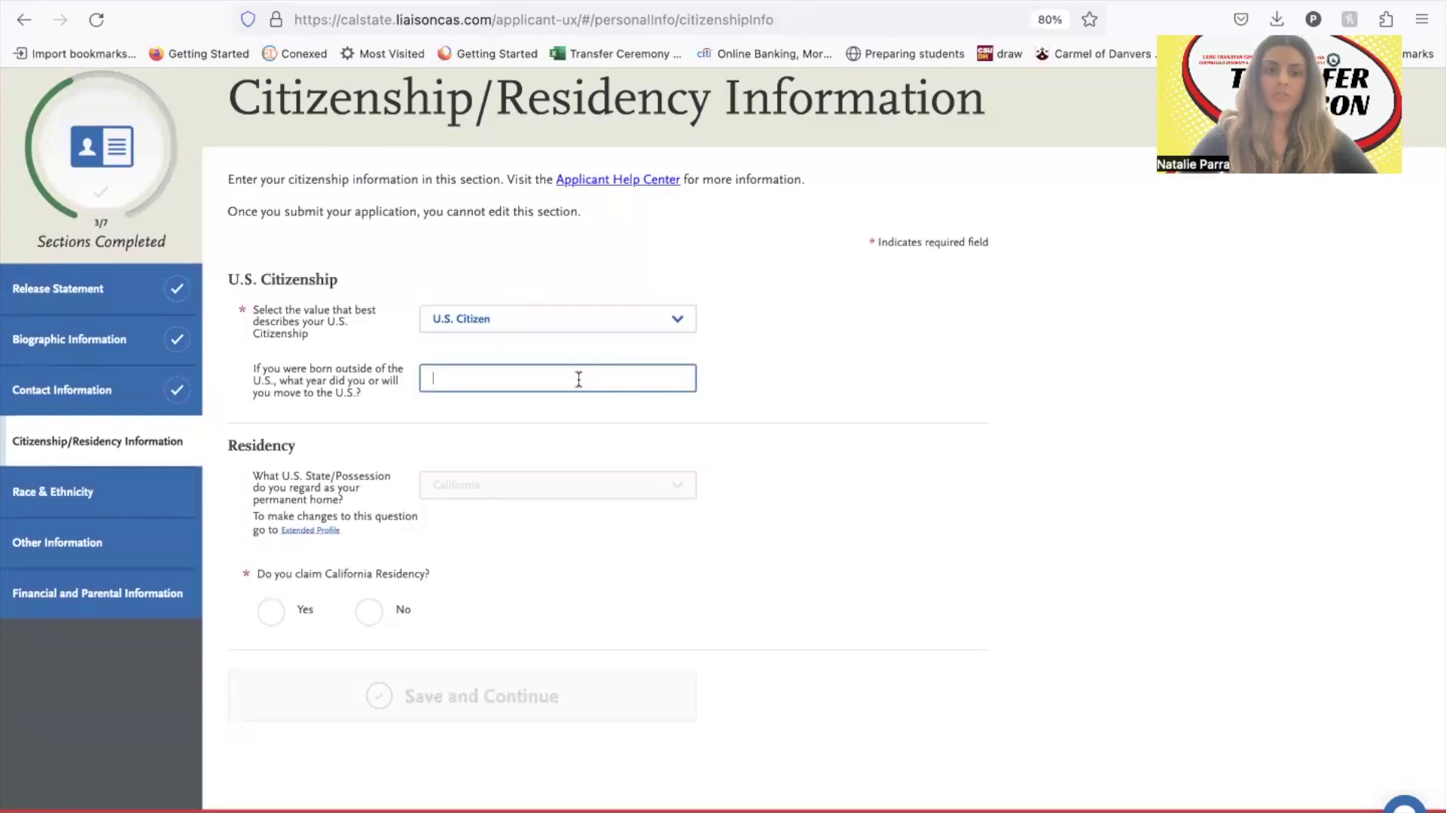
pyautogui.write('1995')
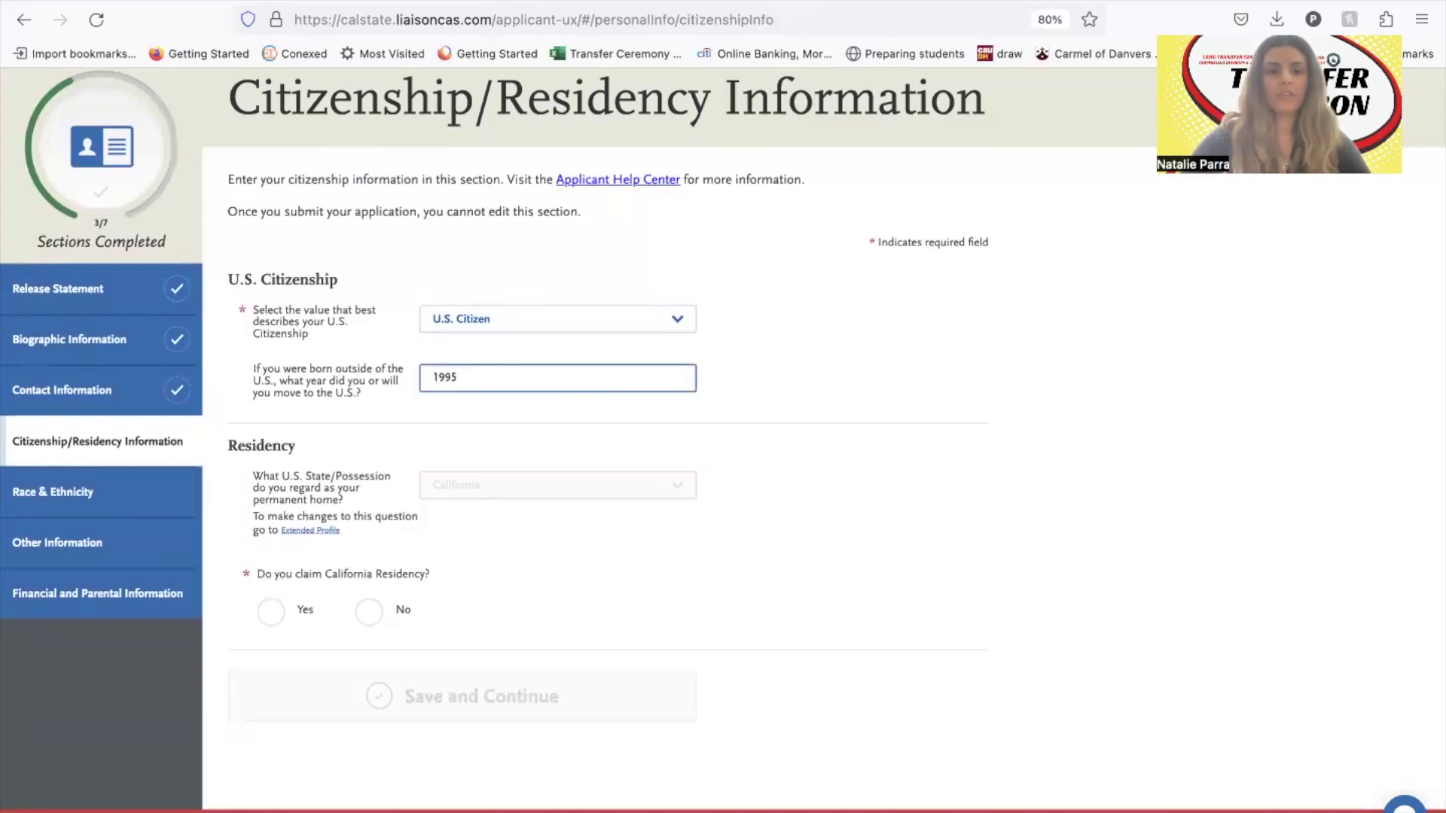
pyautogui.click(700, 473)
# Answer Yes to claiming California residency and Yes to having lived in California continuously since birth.
pyautogui.scroll(-1, 700, 473)
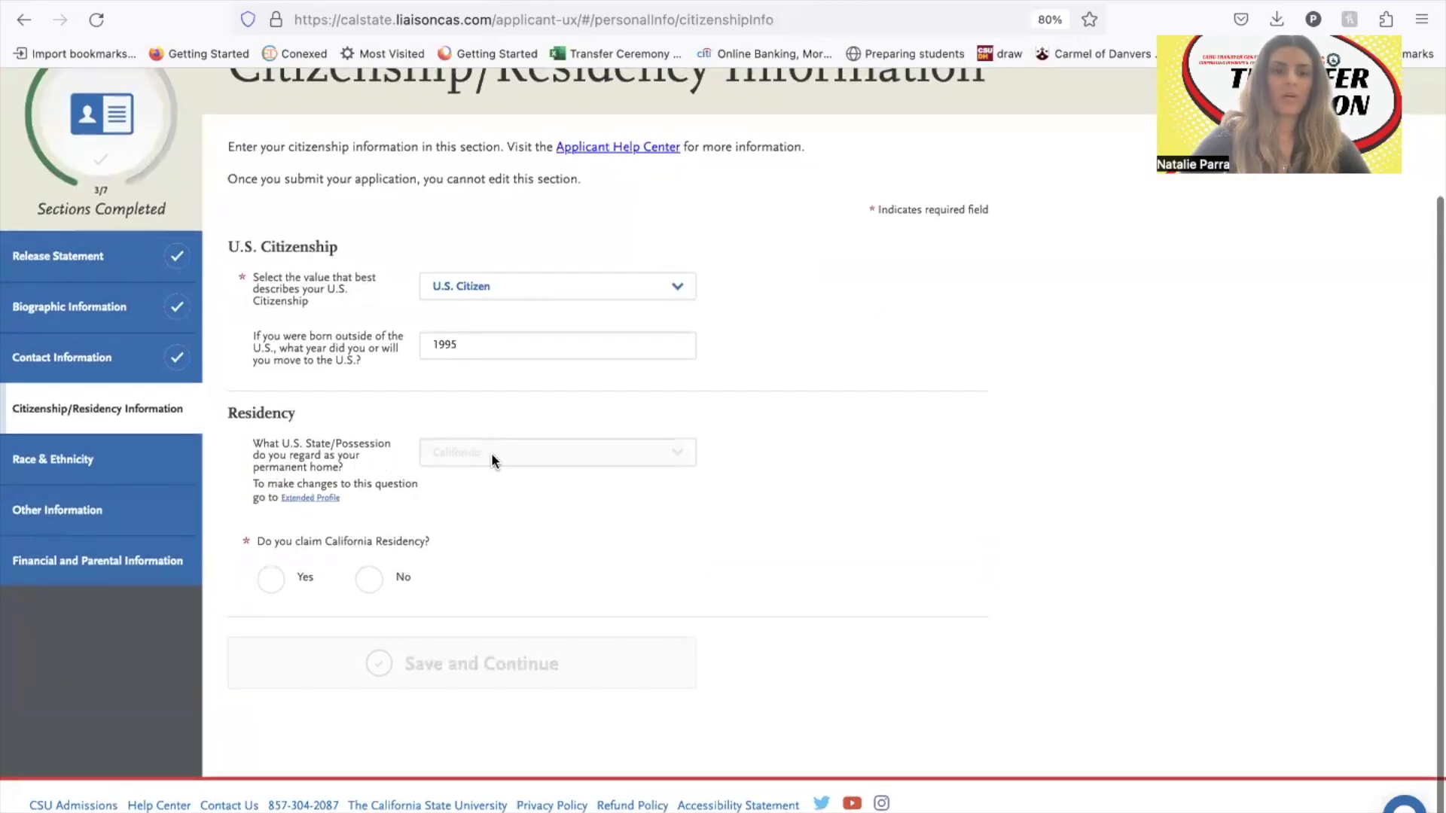
pyautogui.click(276, 576)
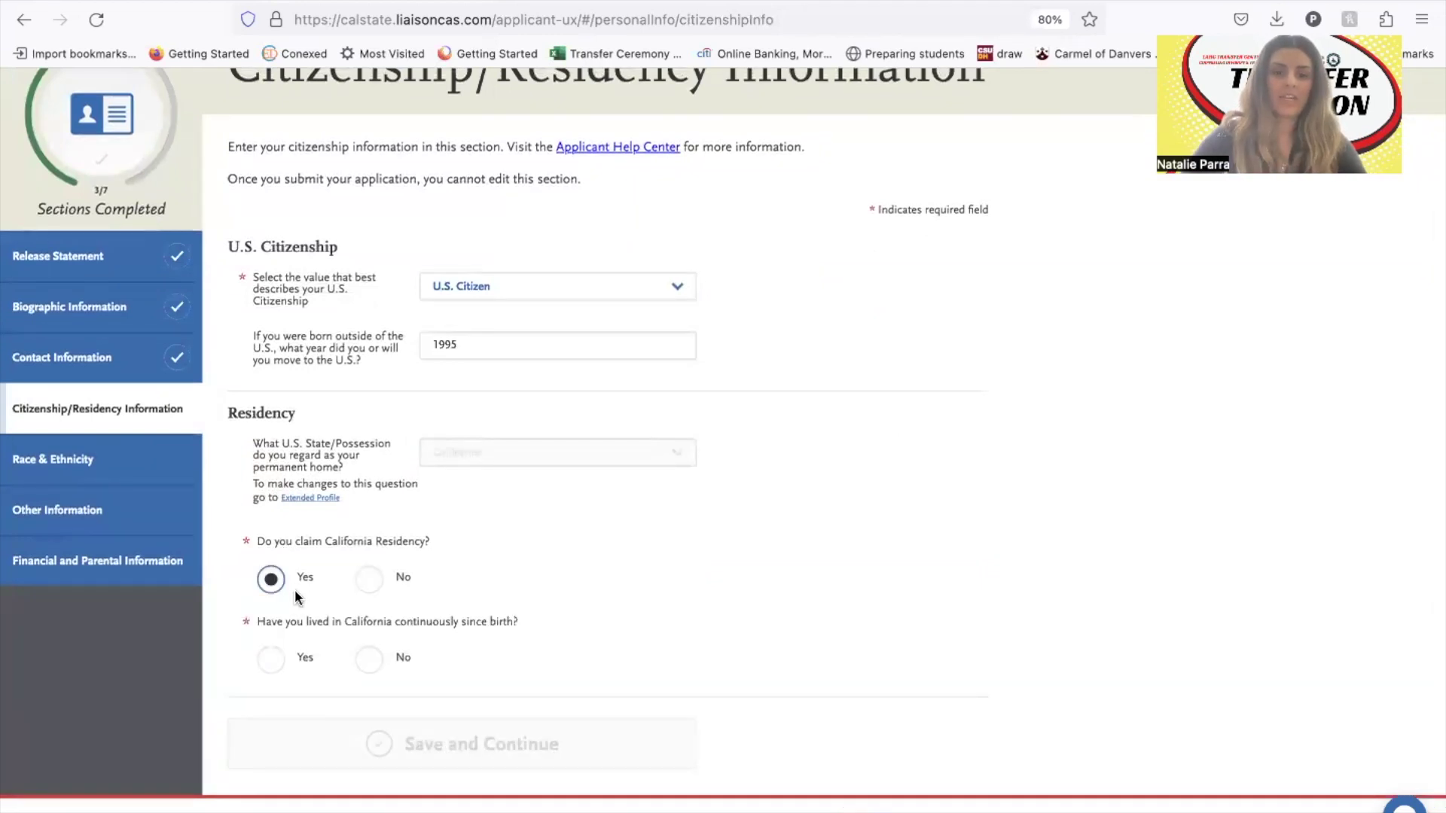
pyautogui.click(275, 655)
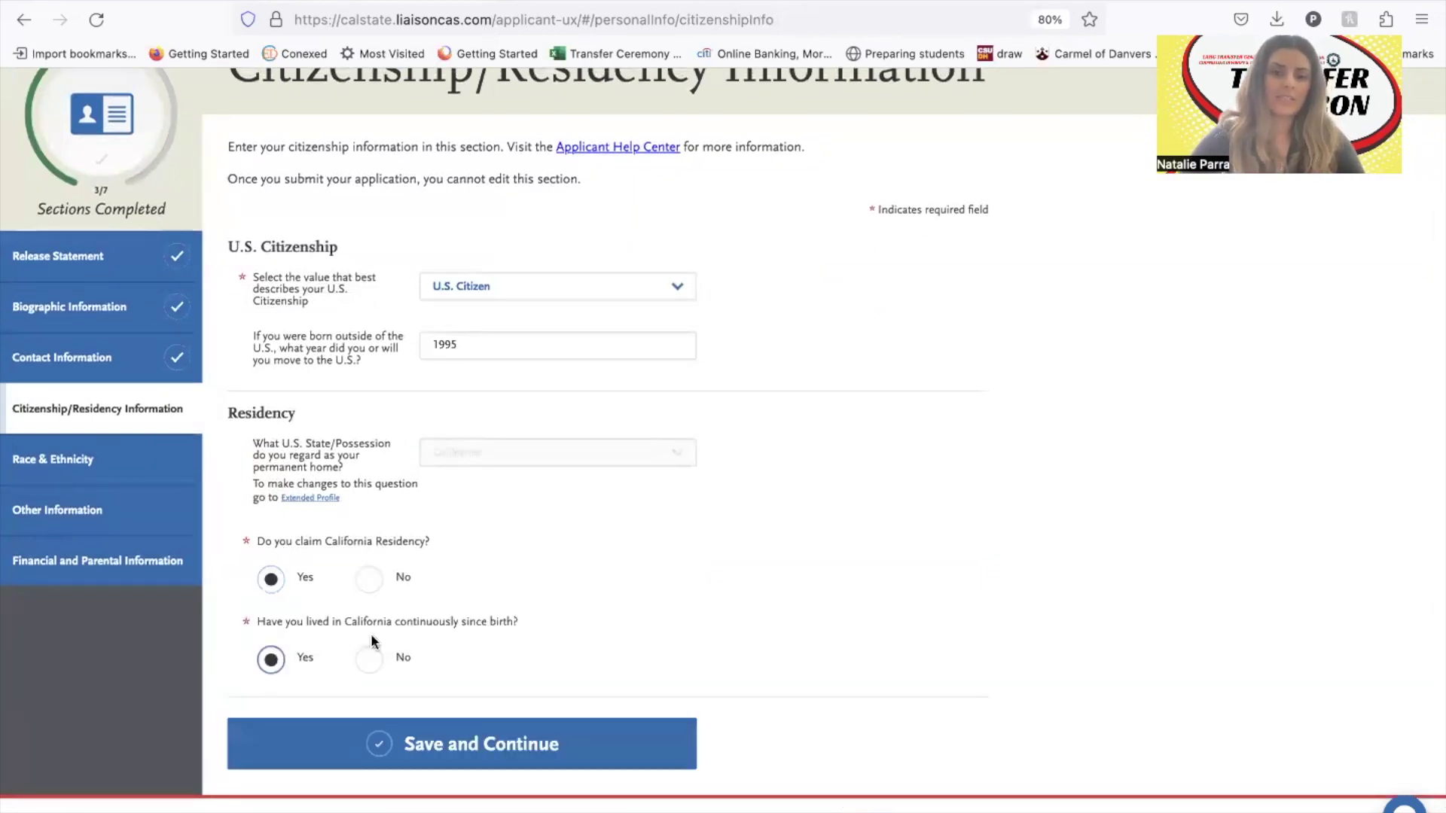
pyautogui.scroll(-1, 422, 614)
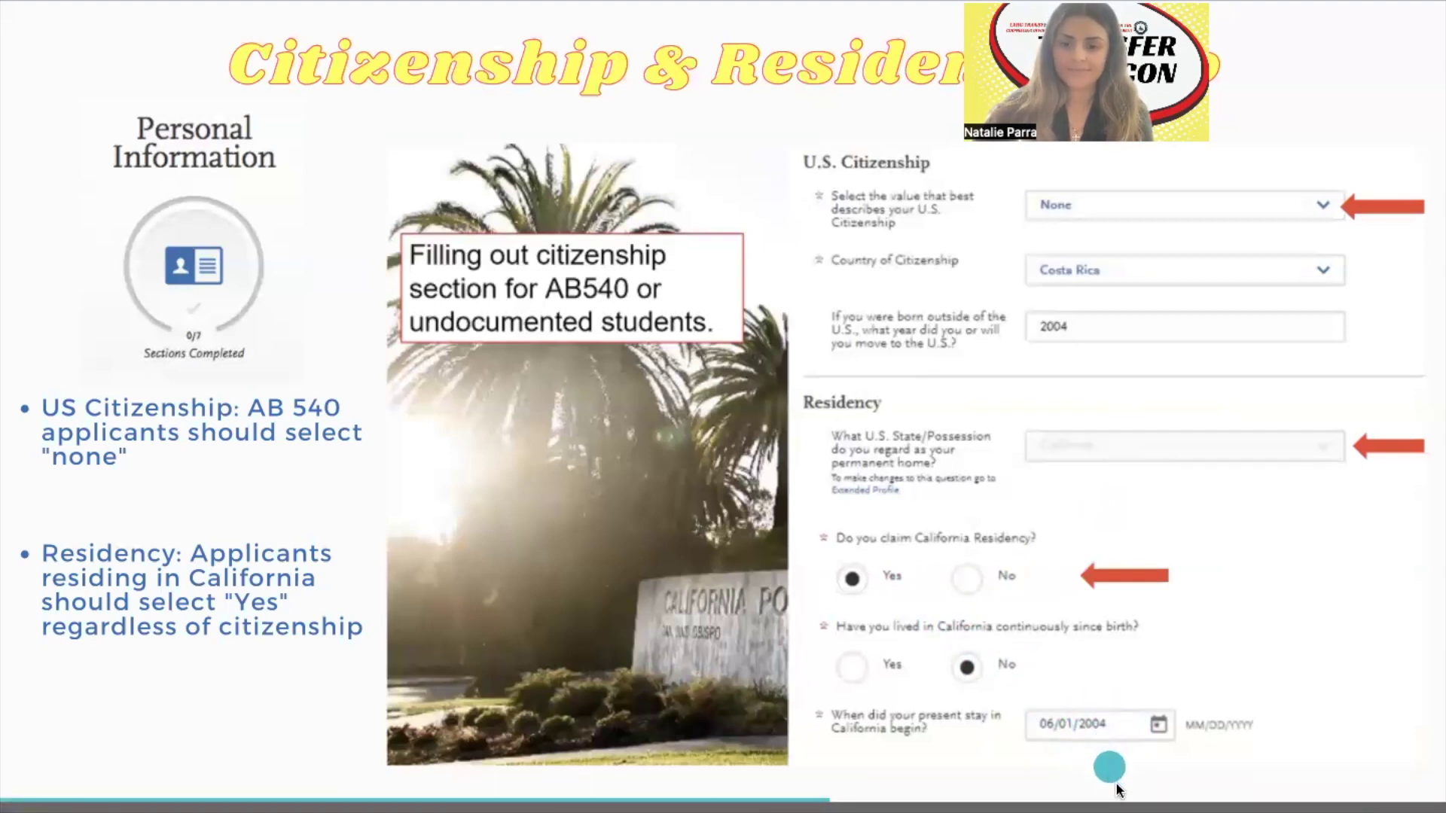
# Switch back to Cal State Apply in the browser, review and save the citizenship and residency answers, and continue to Race & Ethnicity.
pyautogui.press('super+Tab')
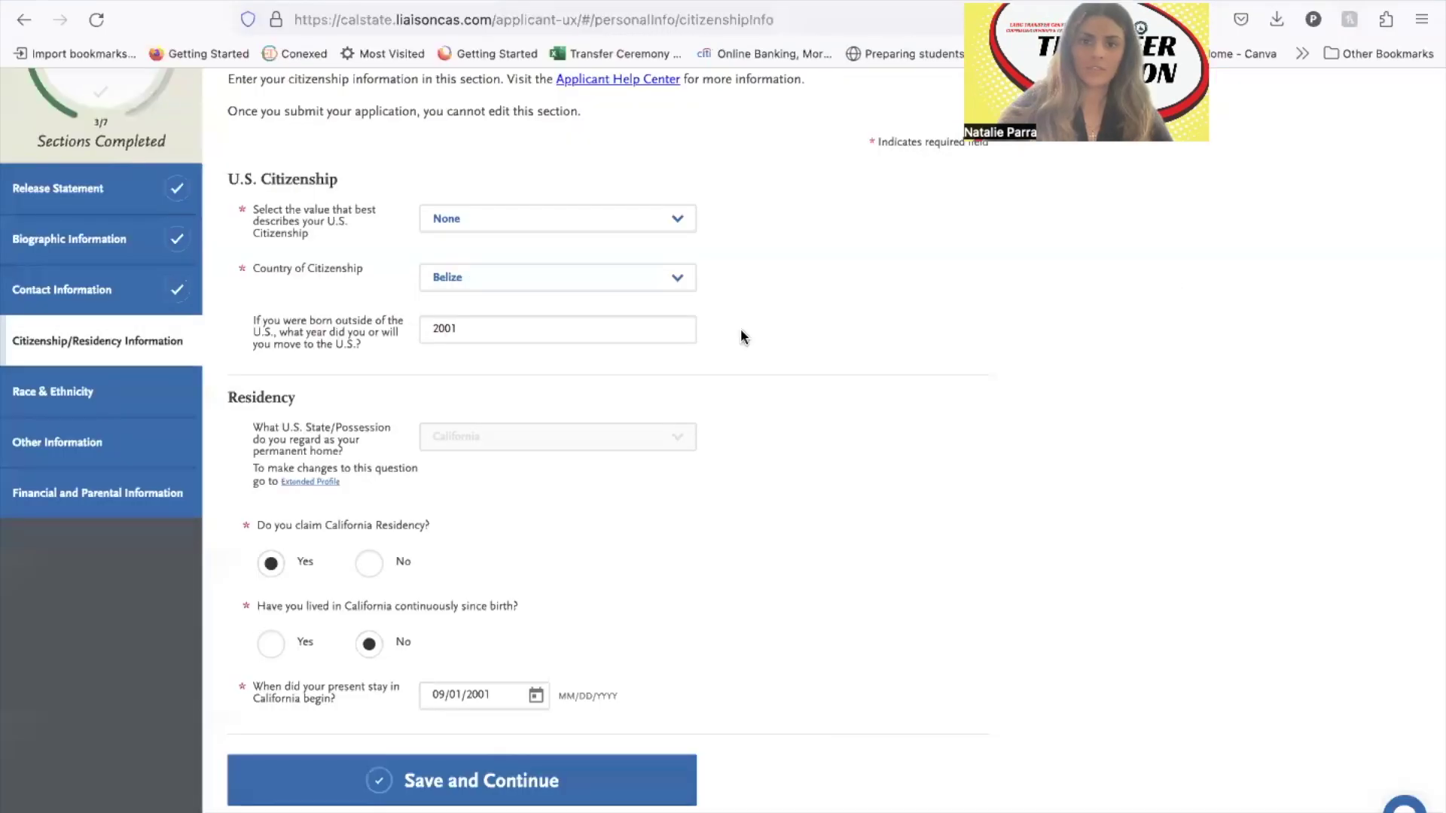
pyautogui.scroll(1, 662, 245)
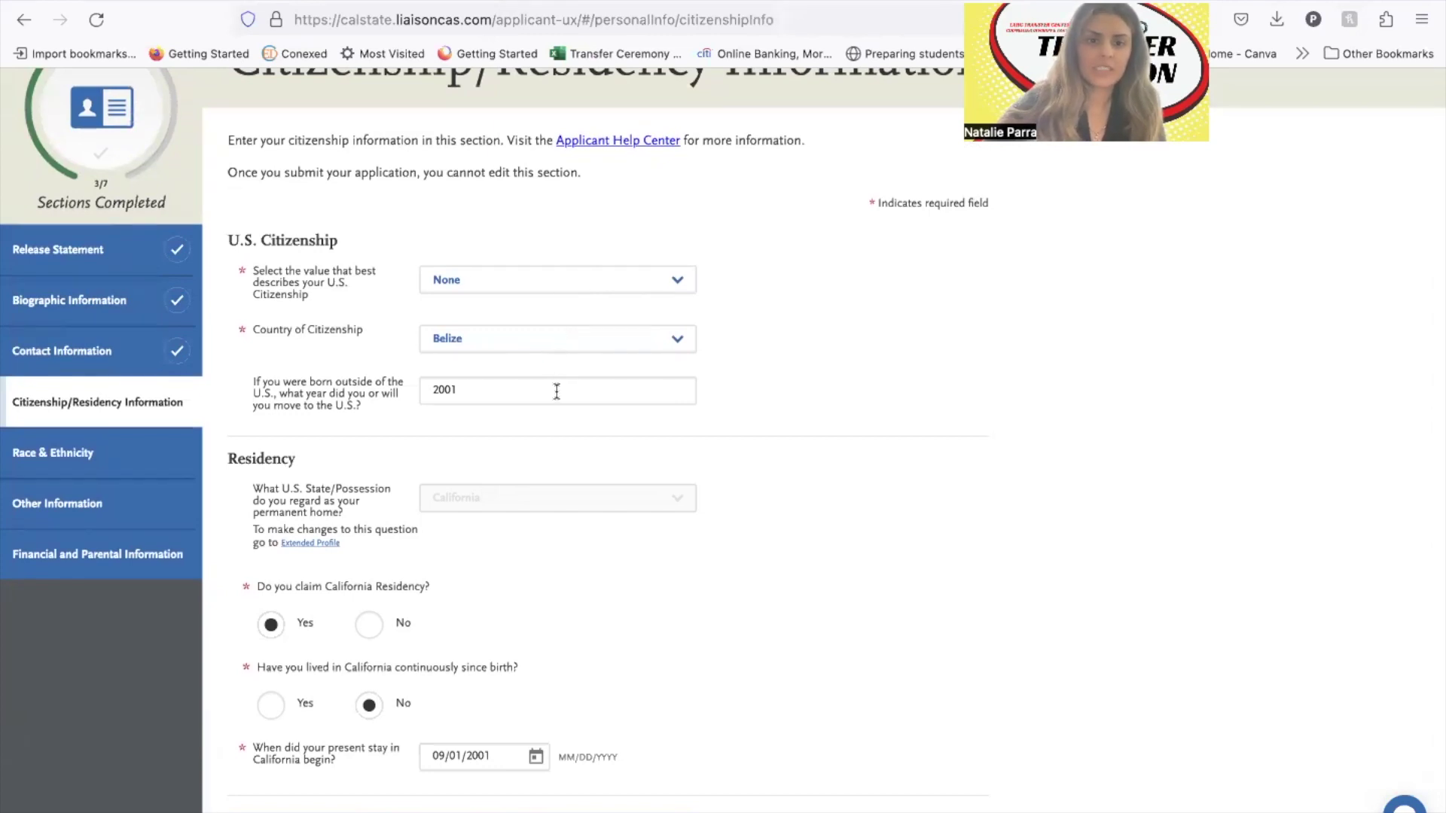
pyautogui.scroll(-2, 545, 518)
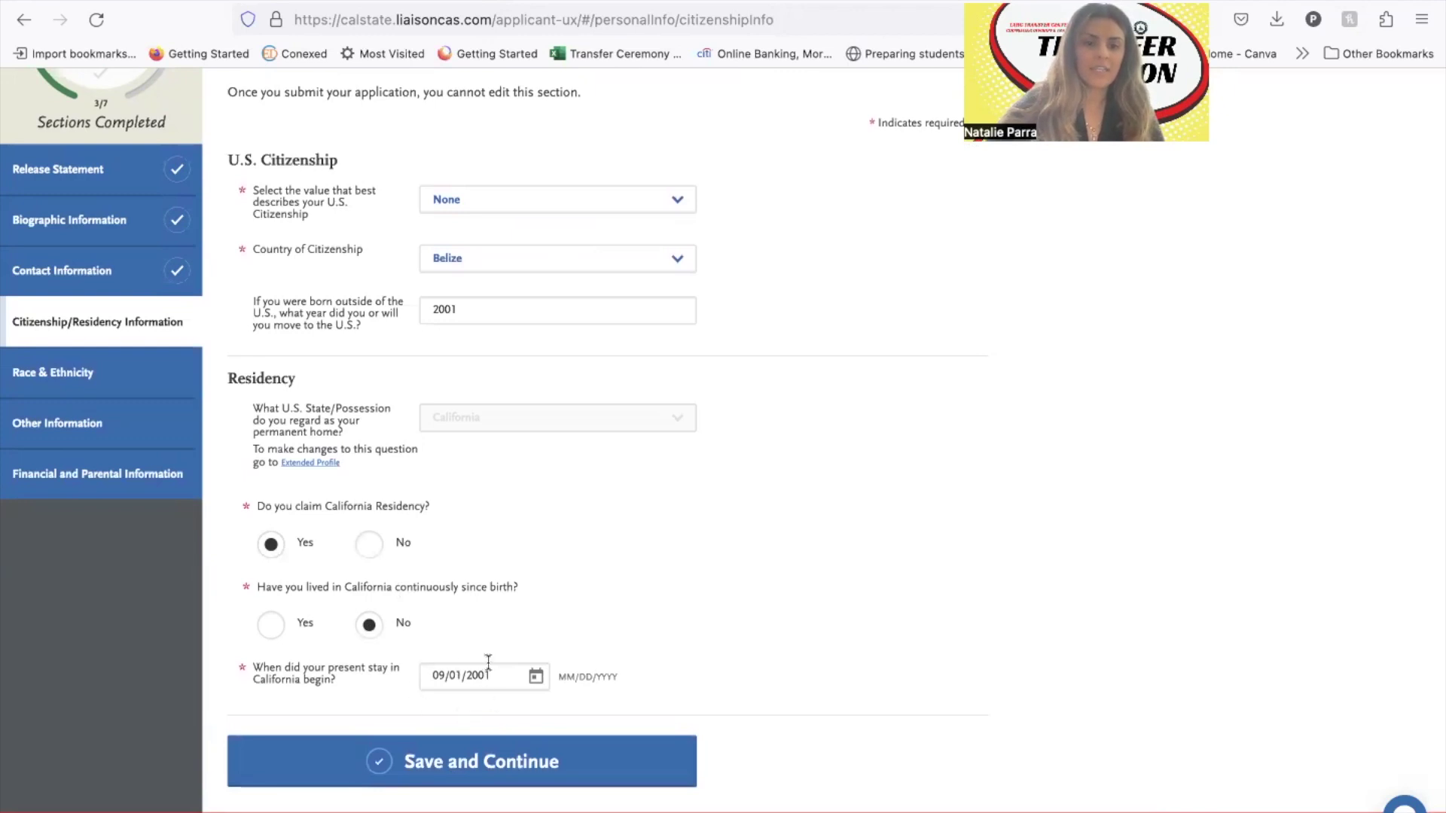
pyautogui.scroll(-1, 460, 670)
pyautogui.click(486, 734)
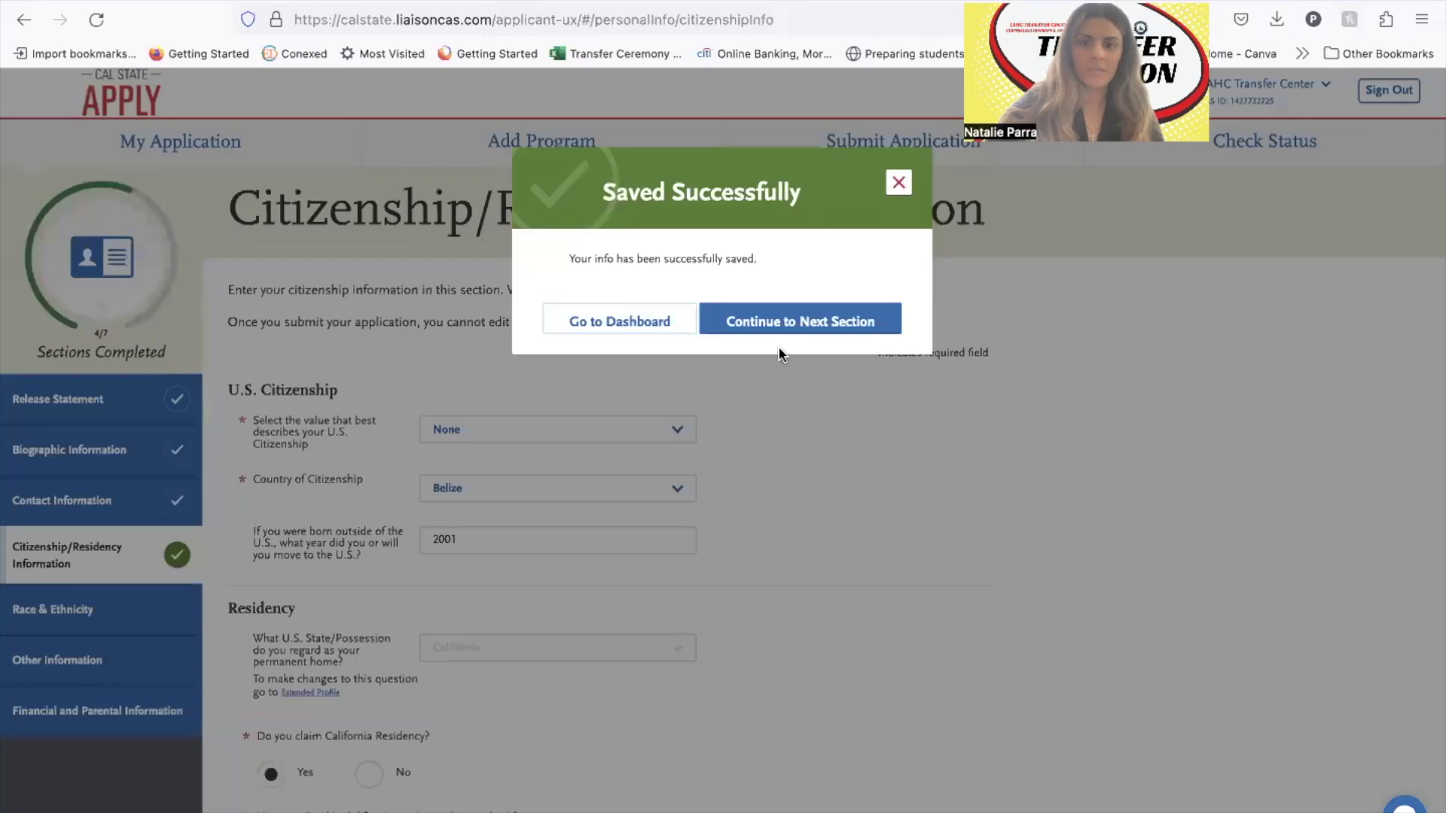
pyautogui.click(796, 320)
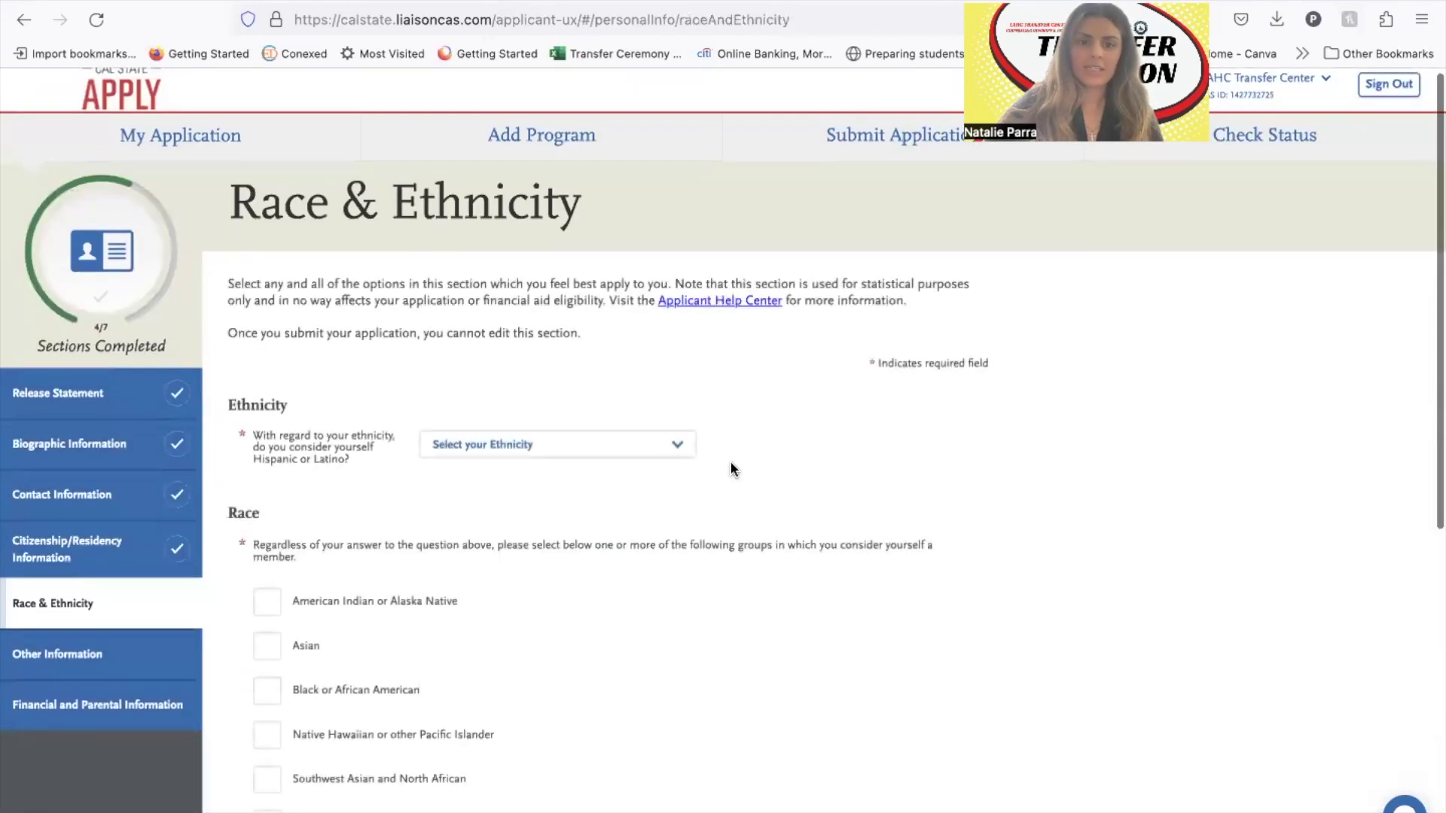
# Answer Yes to being Hispanic or Latino and choose Mexican as the background category.
pyautogui.scroll(-2, 732, 470)
pyautogui.click(658, 340)
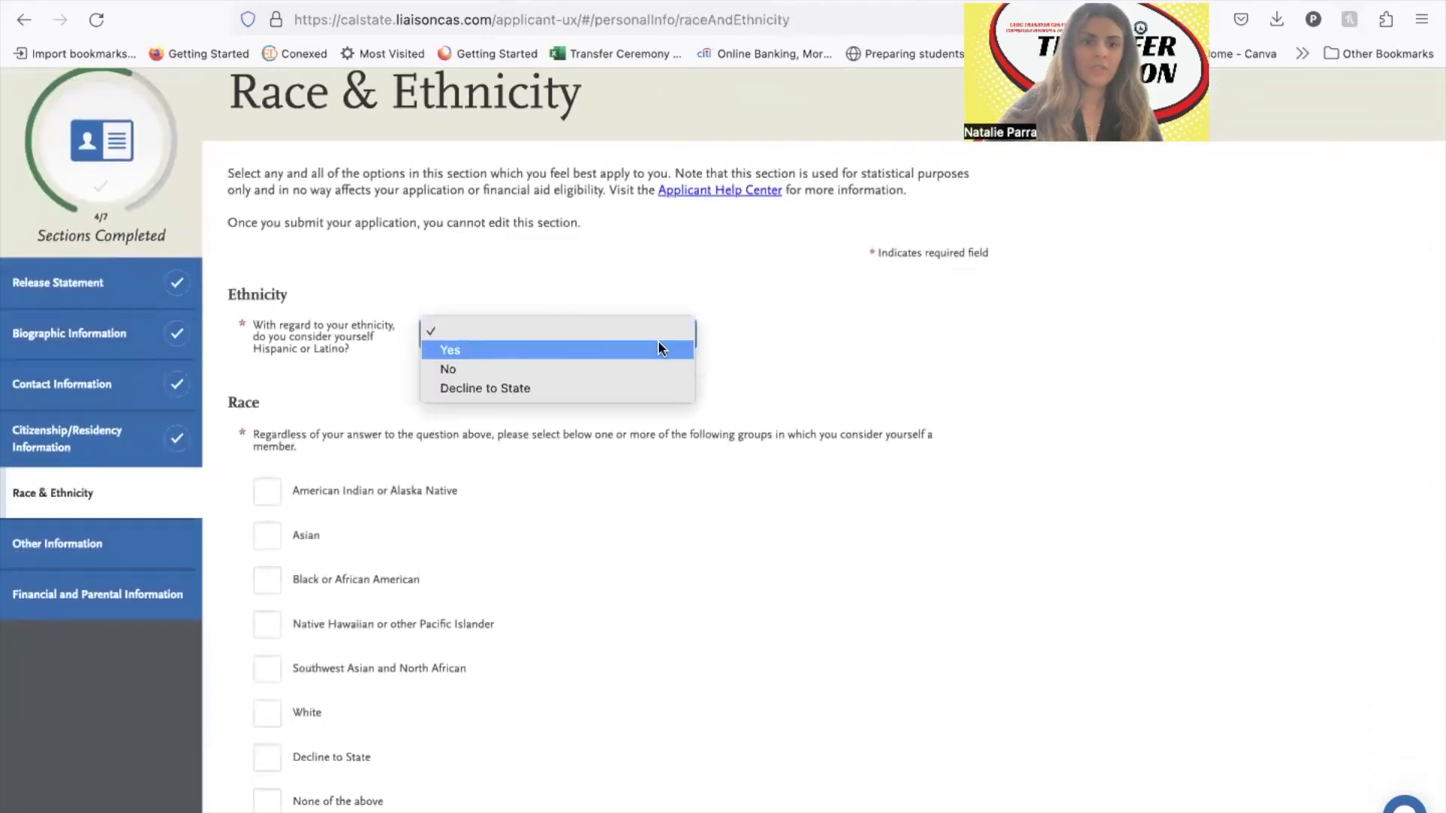
pyautogui.click(659, 342)
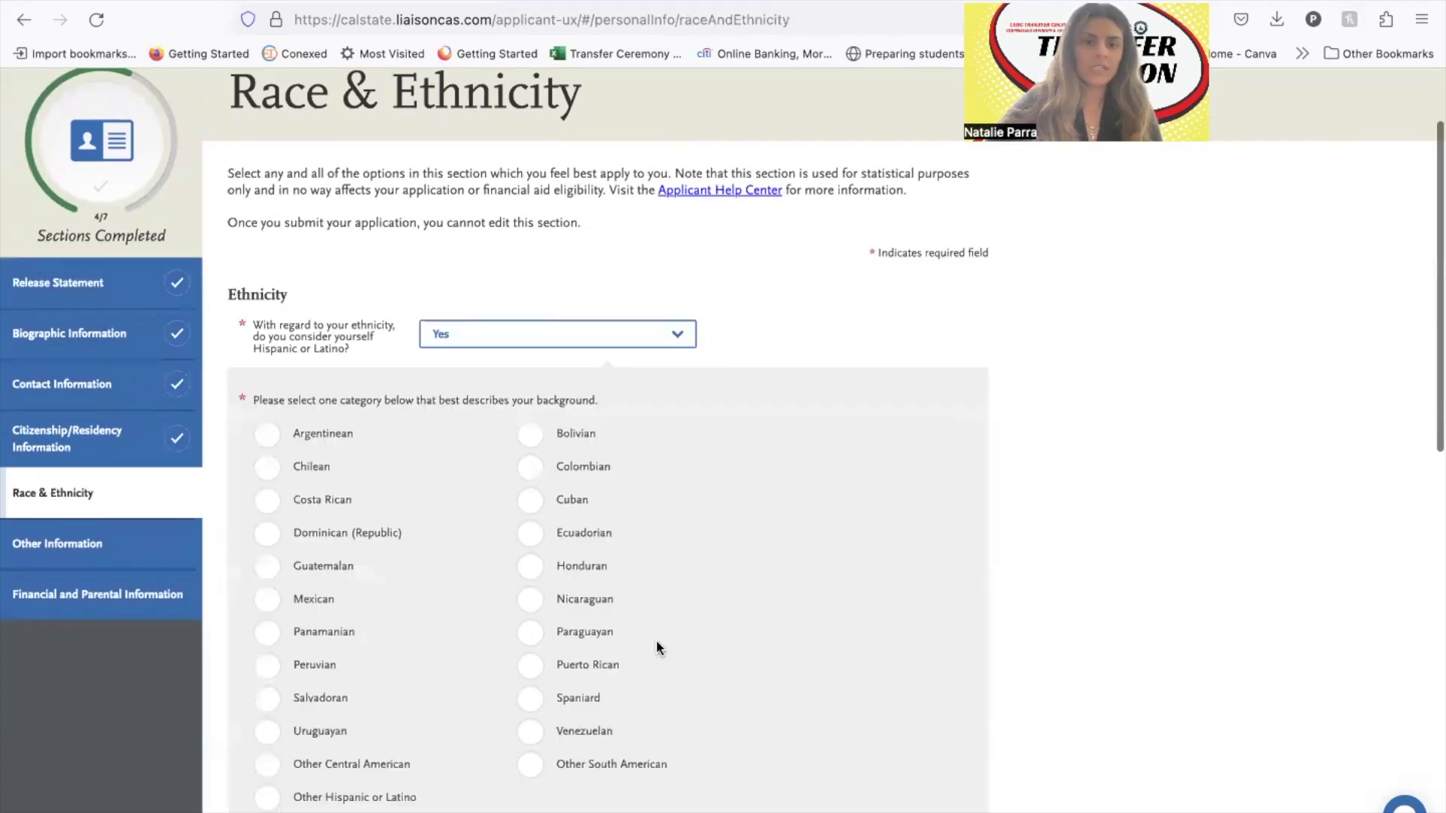
pyautogui.scroll(-3, 656, 639)
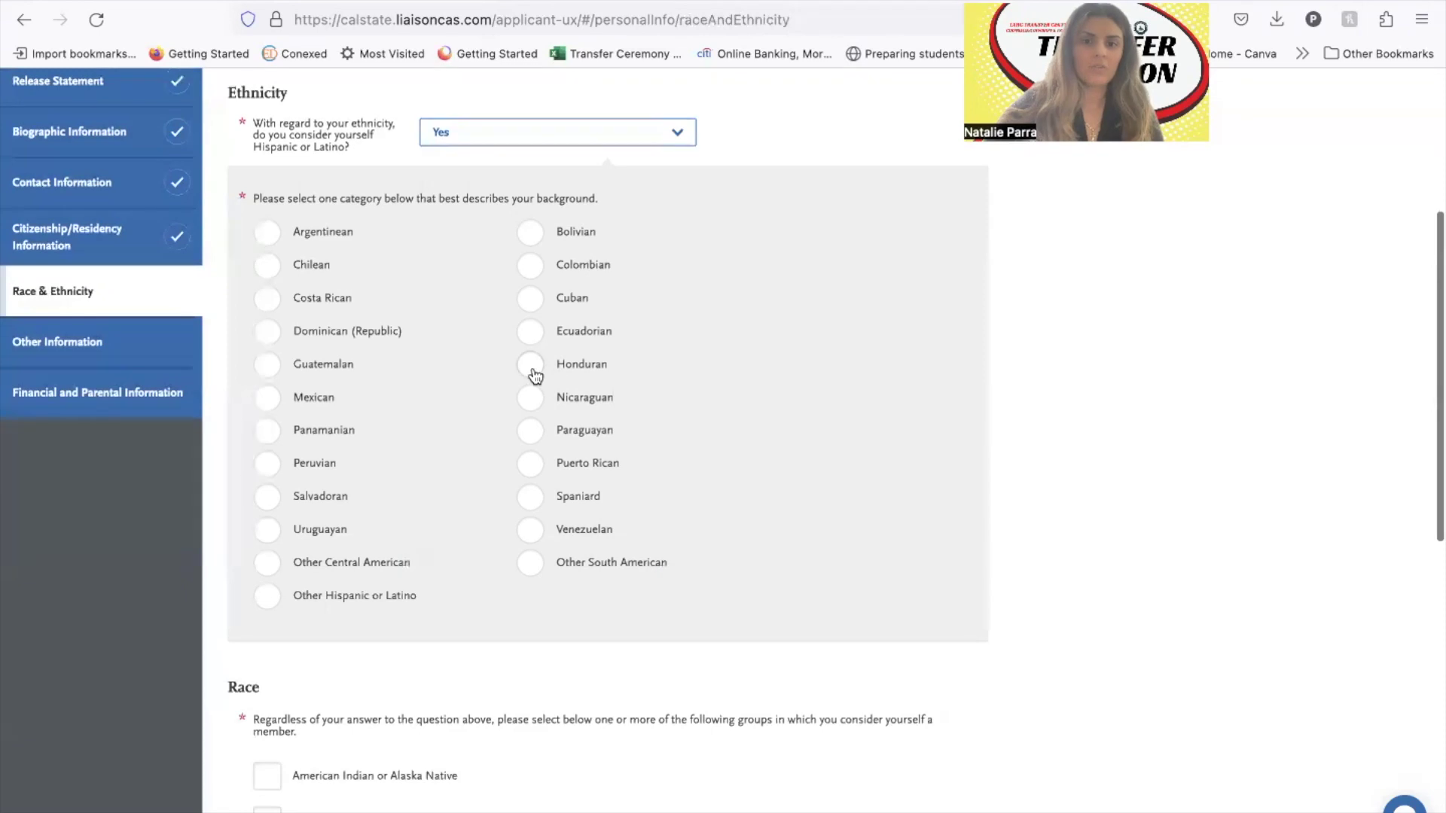
pyautogui.click(531, 401)
pyautogui.click(317, 368)
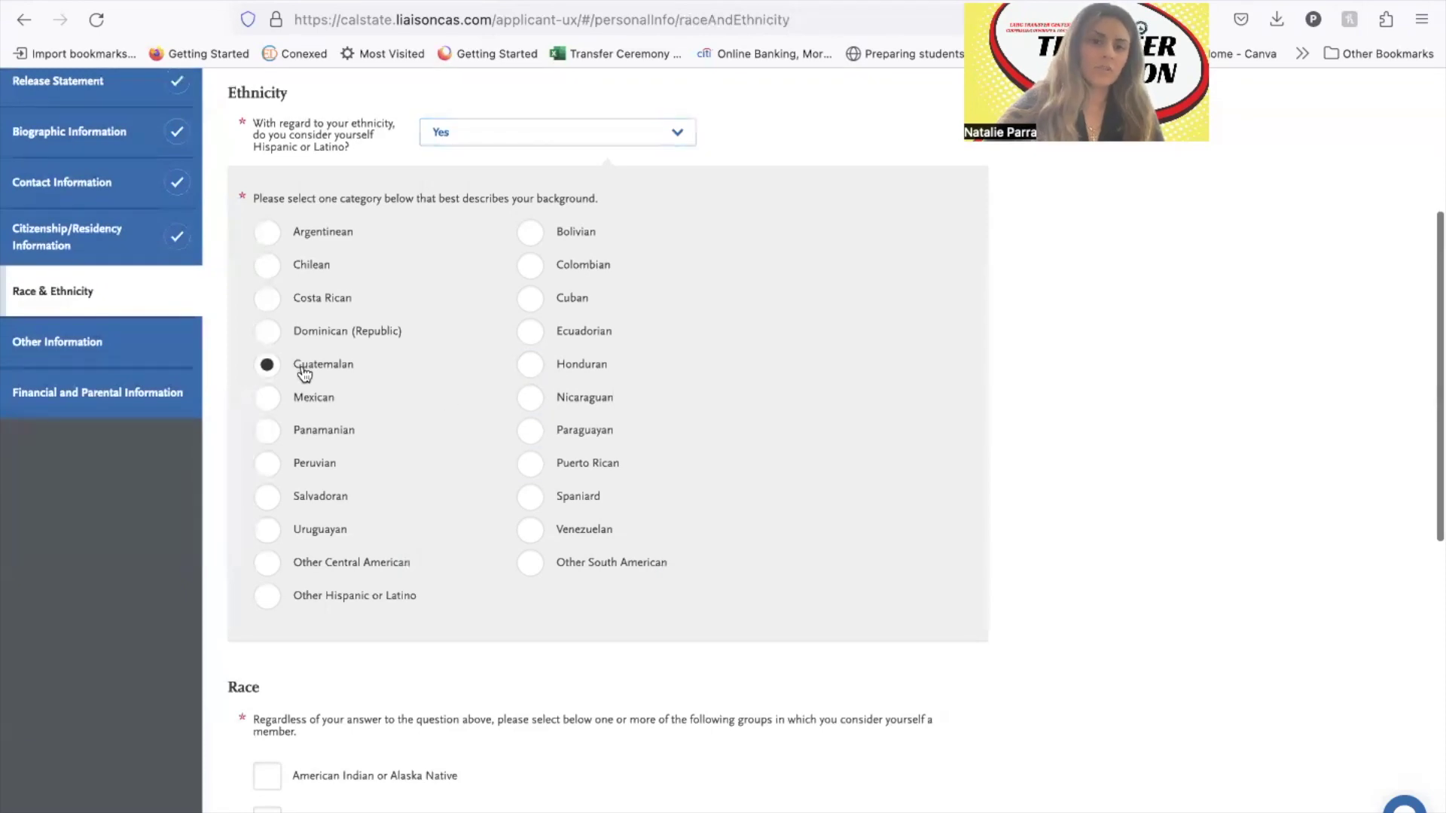
pyautogui.click(295, 402)
# Select American Indian or Alaska Native and Asian as races, with Indo Chinese as the Asian sub-category.
pyautogui.scroll(-4, 386, 470)
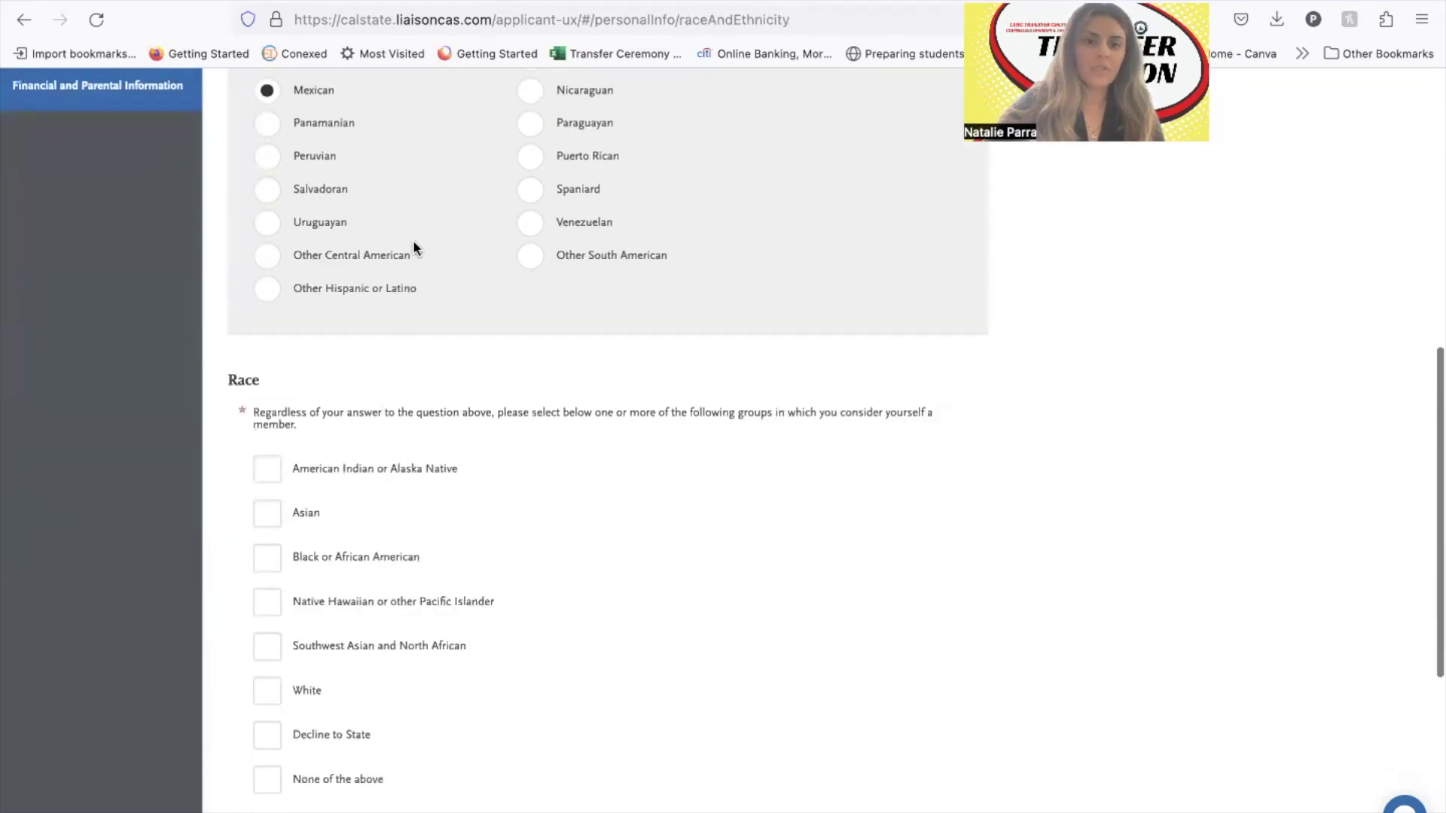
pyautogui.scroll(-3, 412, 243)
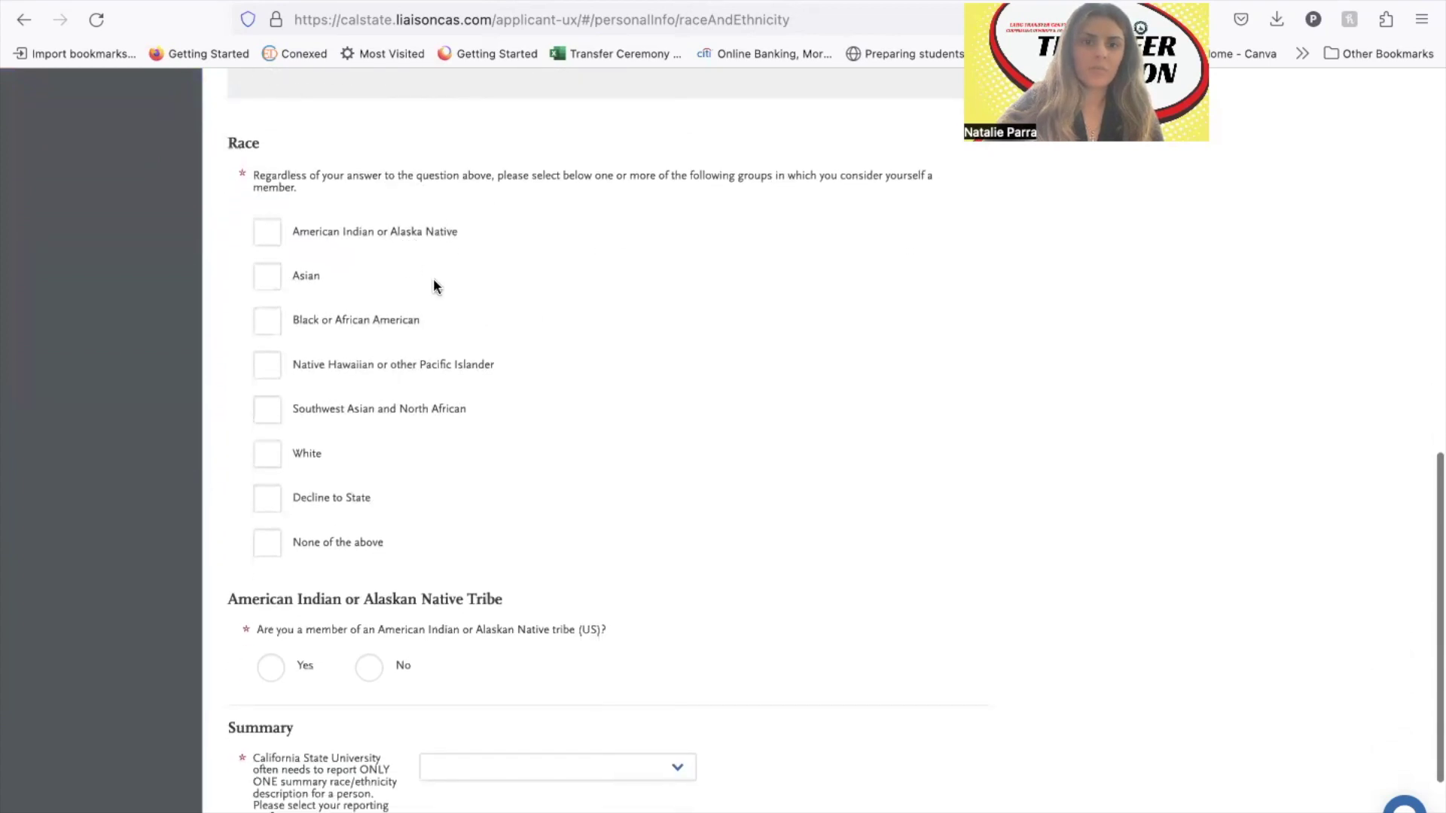
pyautogui.click(280, 279)
pyautogui.click(295, 503)
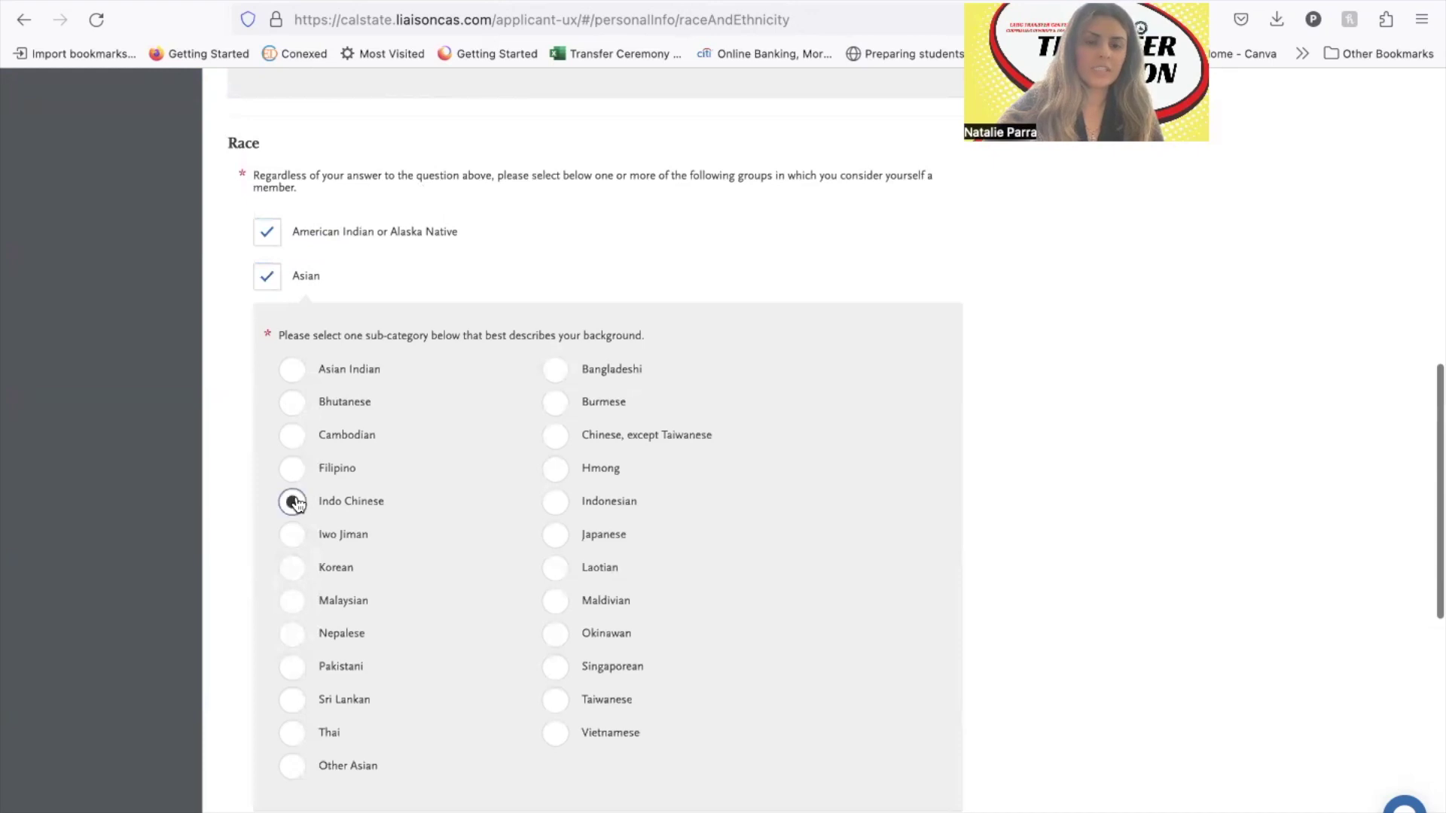
pyautogui.scroll(-6, 367, 602)
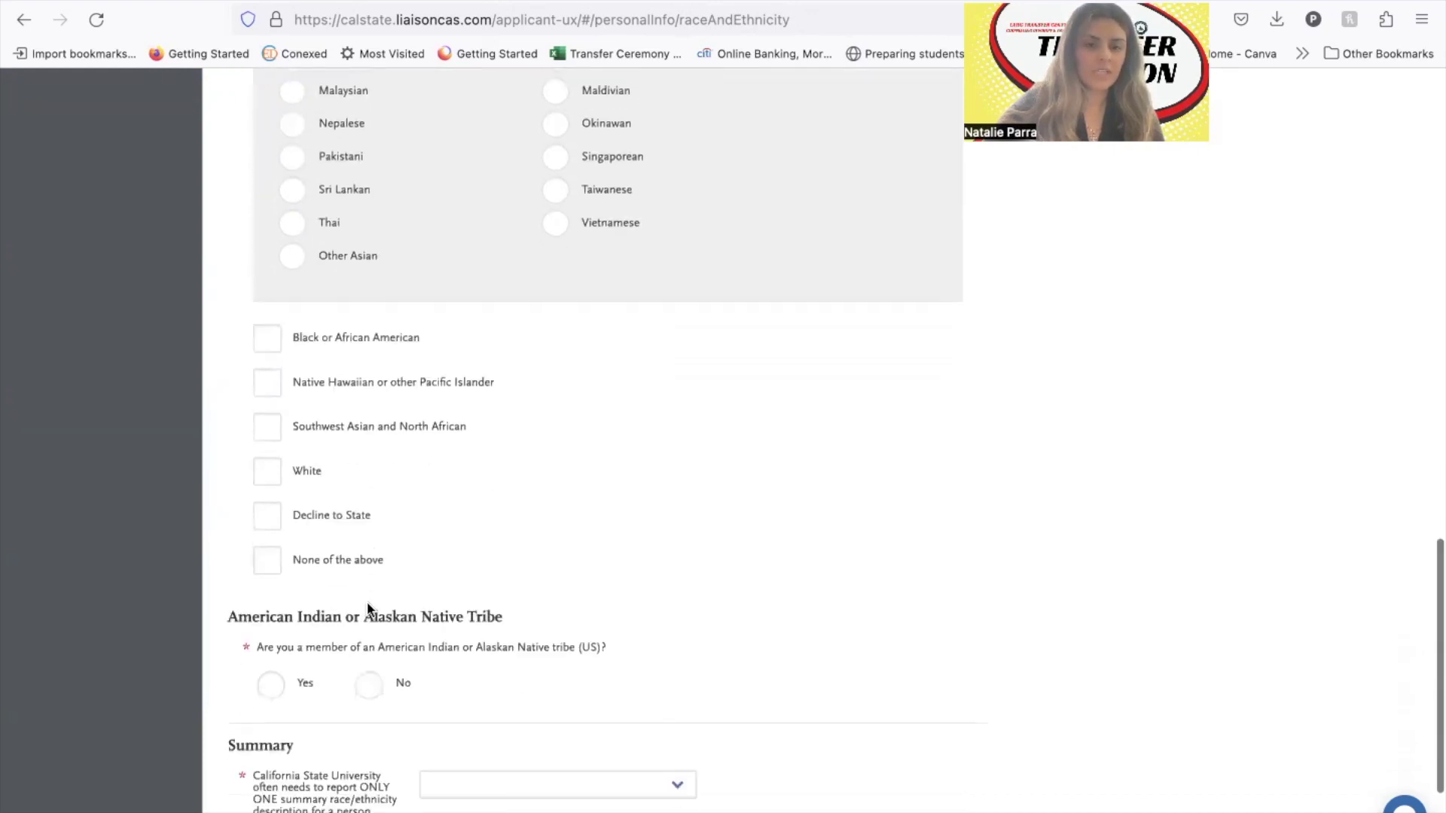
# Set the race selection to None of the above and answer No to American Indian or Alaskan Native tribe membership.
pyautogui.scroll(-2, 367, 609)
pyautogui.click(272, 427)
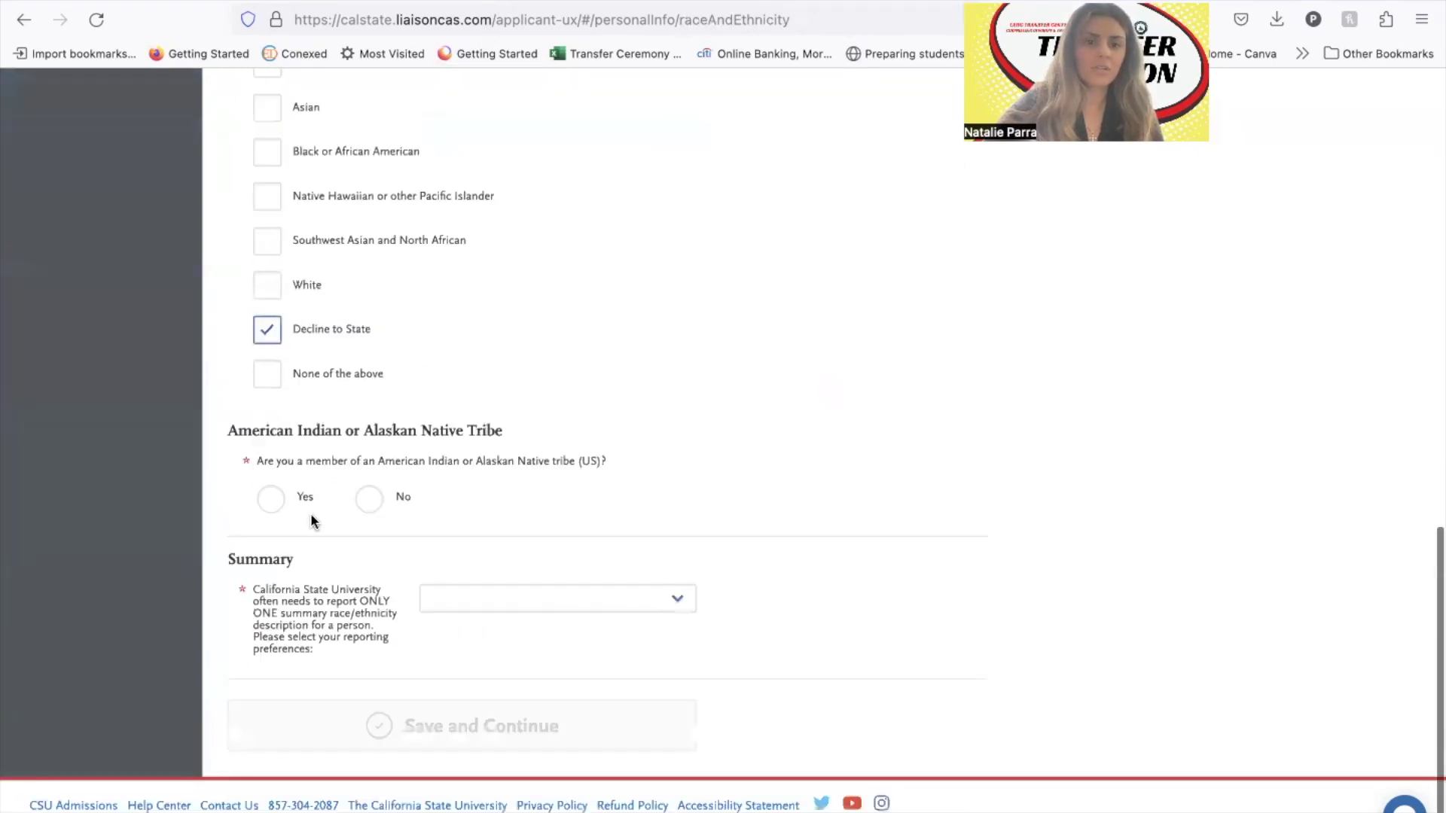
pyautogui.click(267, 373)
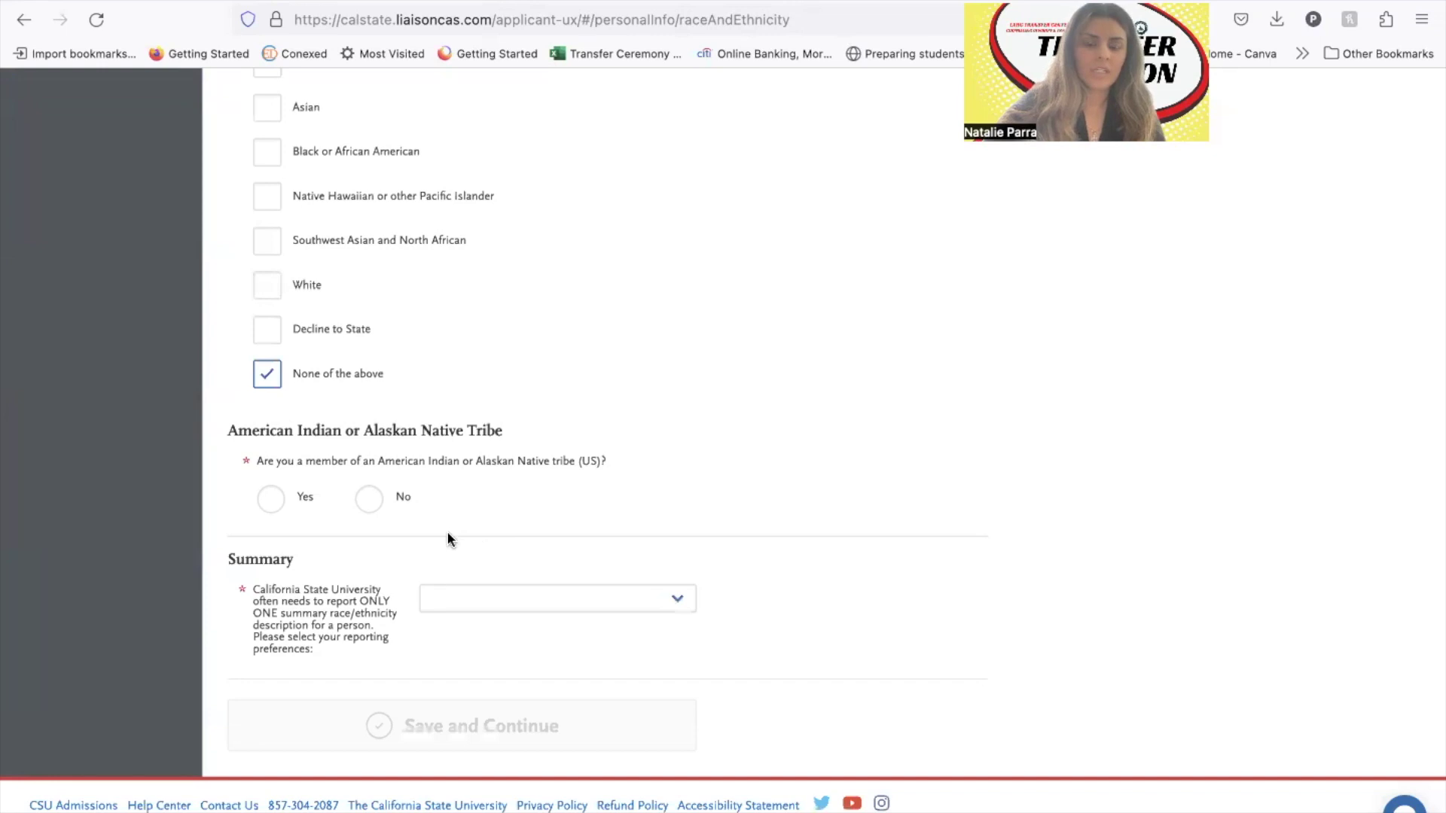
pyautogui.click(304, 497)
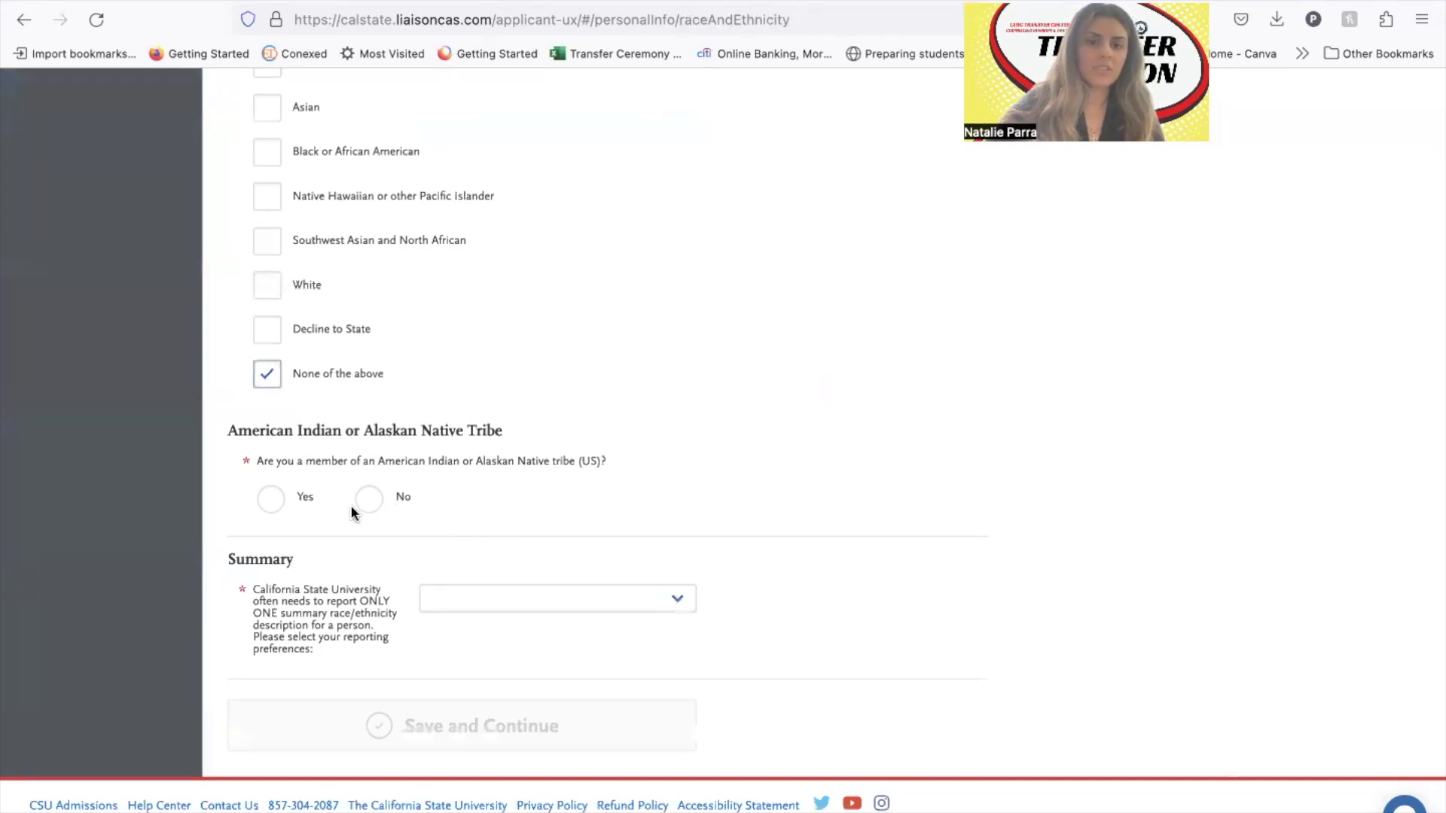
pyautogui.click(368, 498)
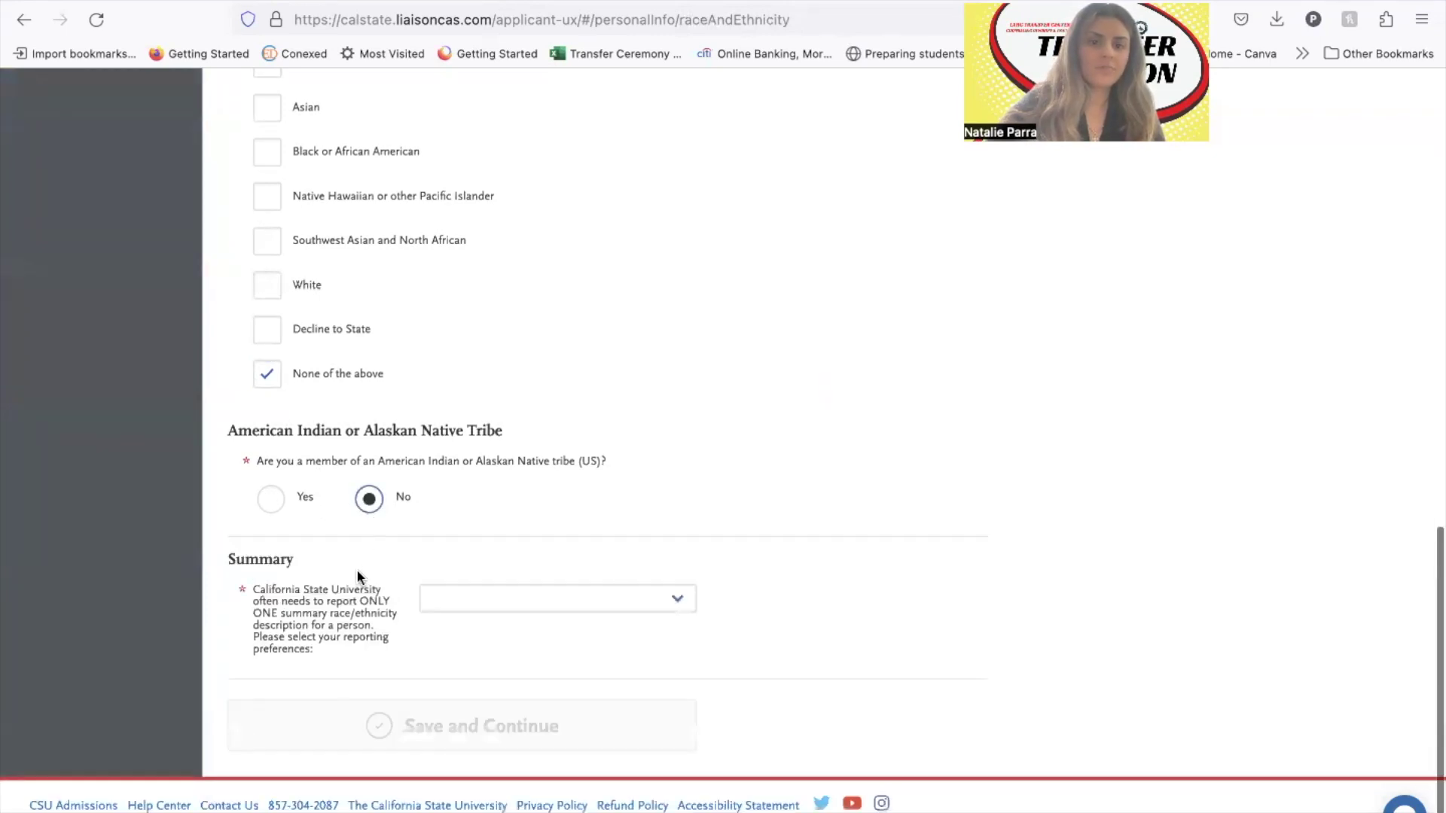
# Look at the tribal enrollment categories offered for a Yes answer to tribe membership, and restore the answer to No.
pyautogui.click(276, 500)
pyautogui.click(422, 556)
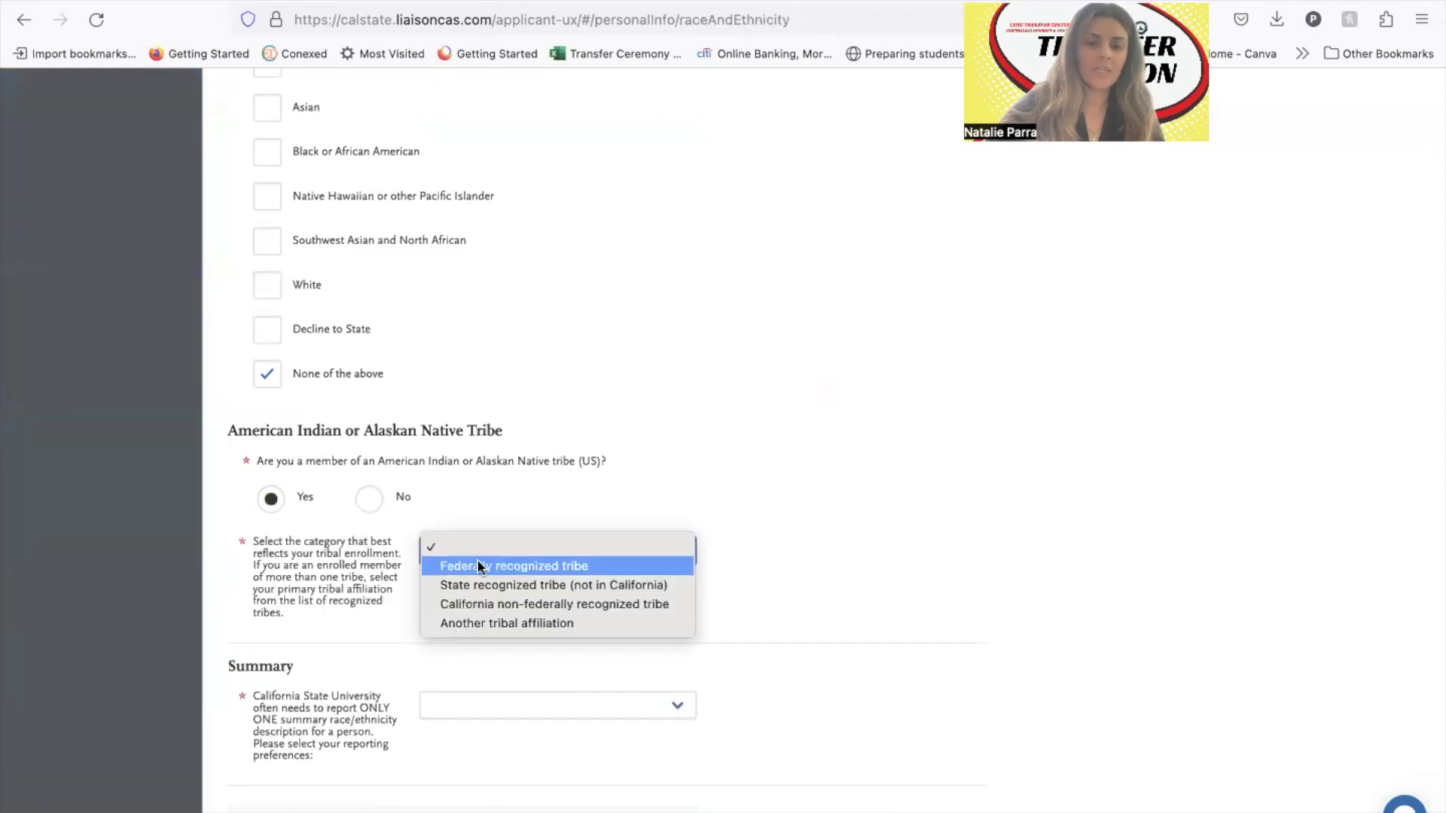
pyautogui.click(396, 630)
pyautogui.scroll(-3, 397, 631)
pyautogui.click(478, 600)
pyautogui.click(409, 503)
pyautogui.click(378, 399)
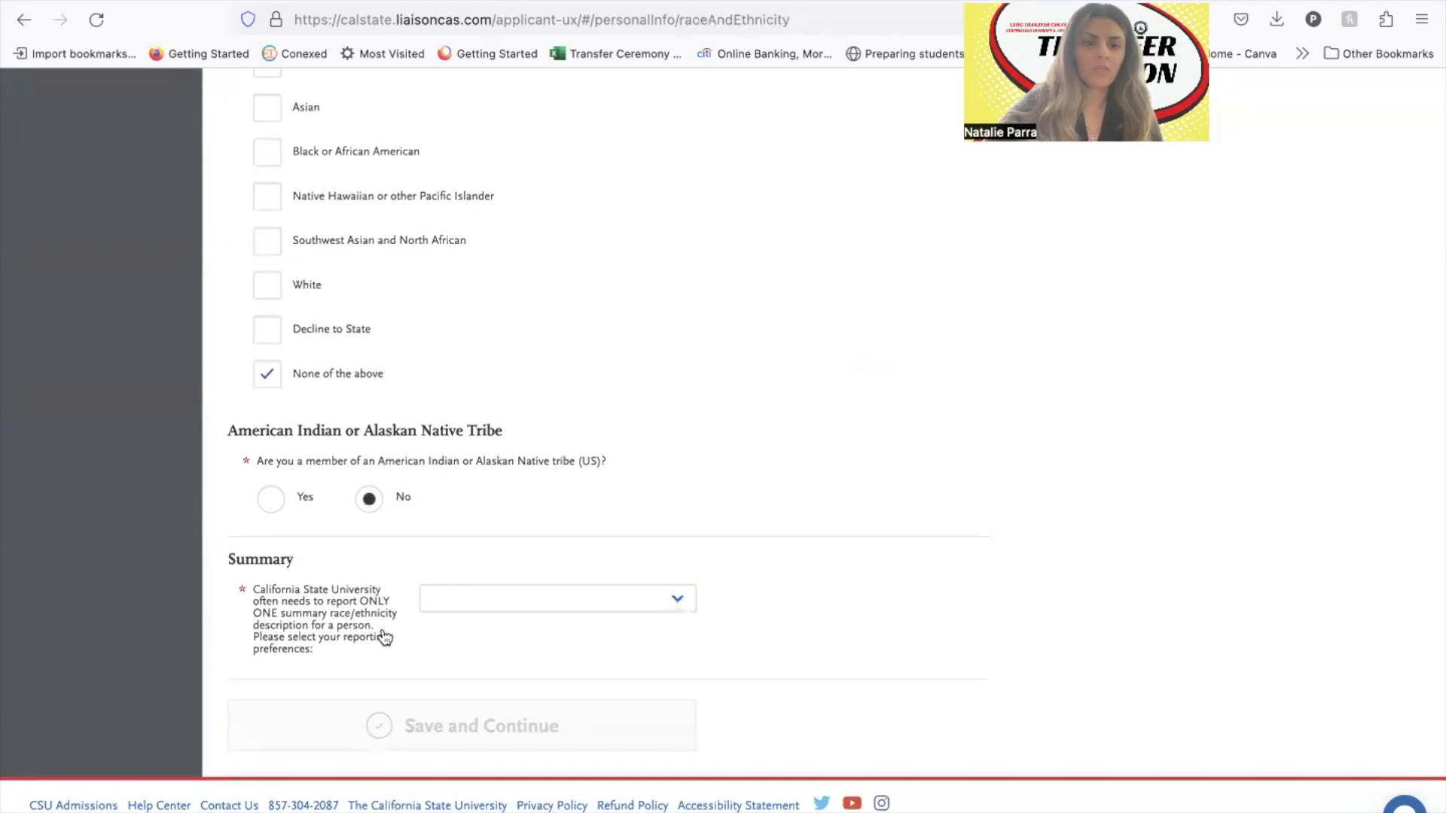
# Set the summary race/ethnicity reporting preference to Two or more races/ethnicities.
pyautogui.click(451, 614)
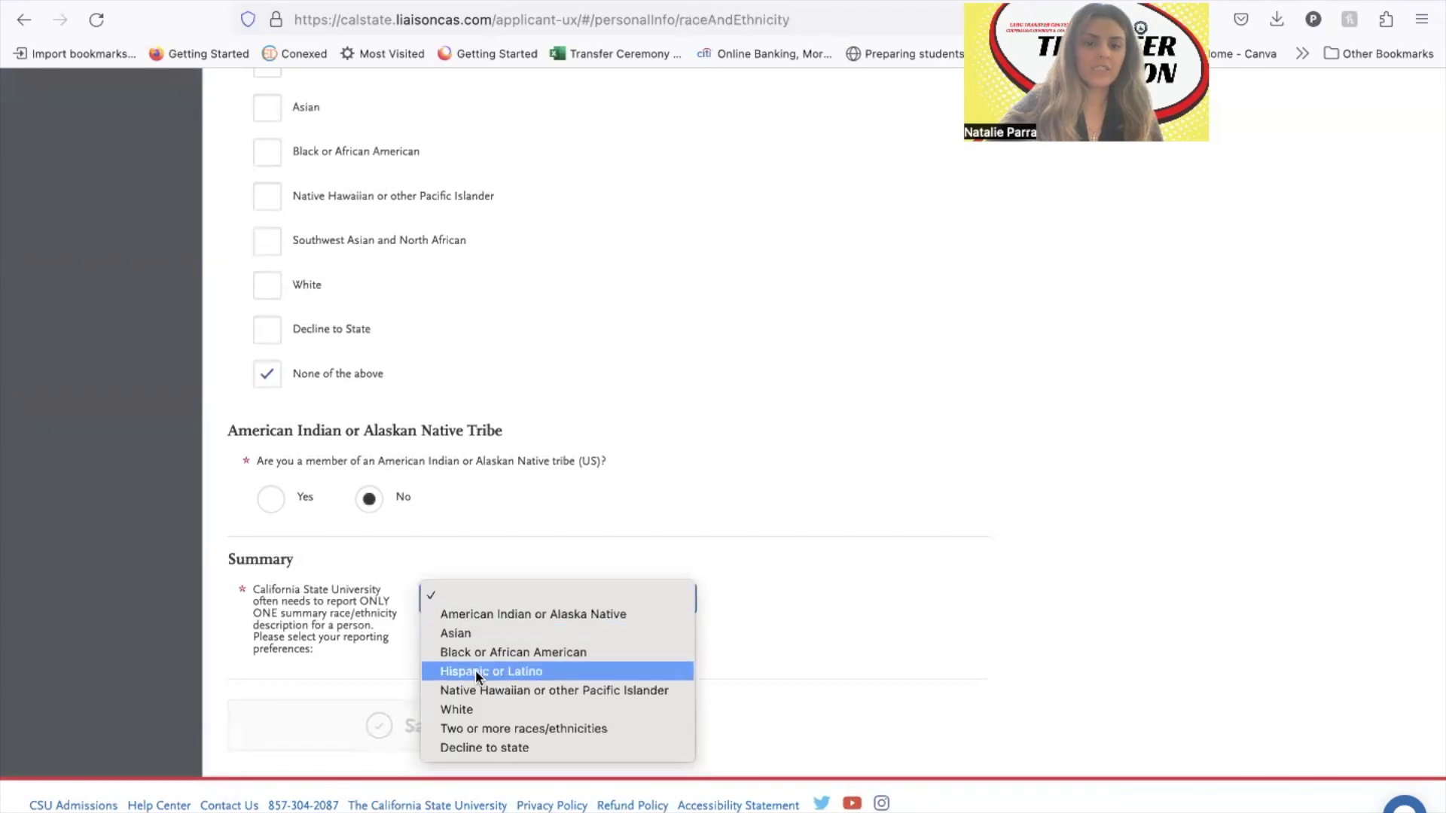
pyautogui.click(534, 727)
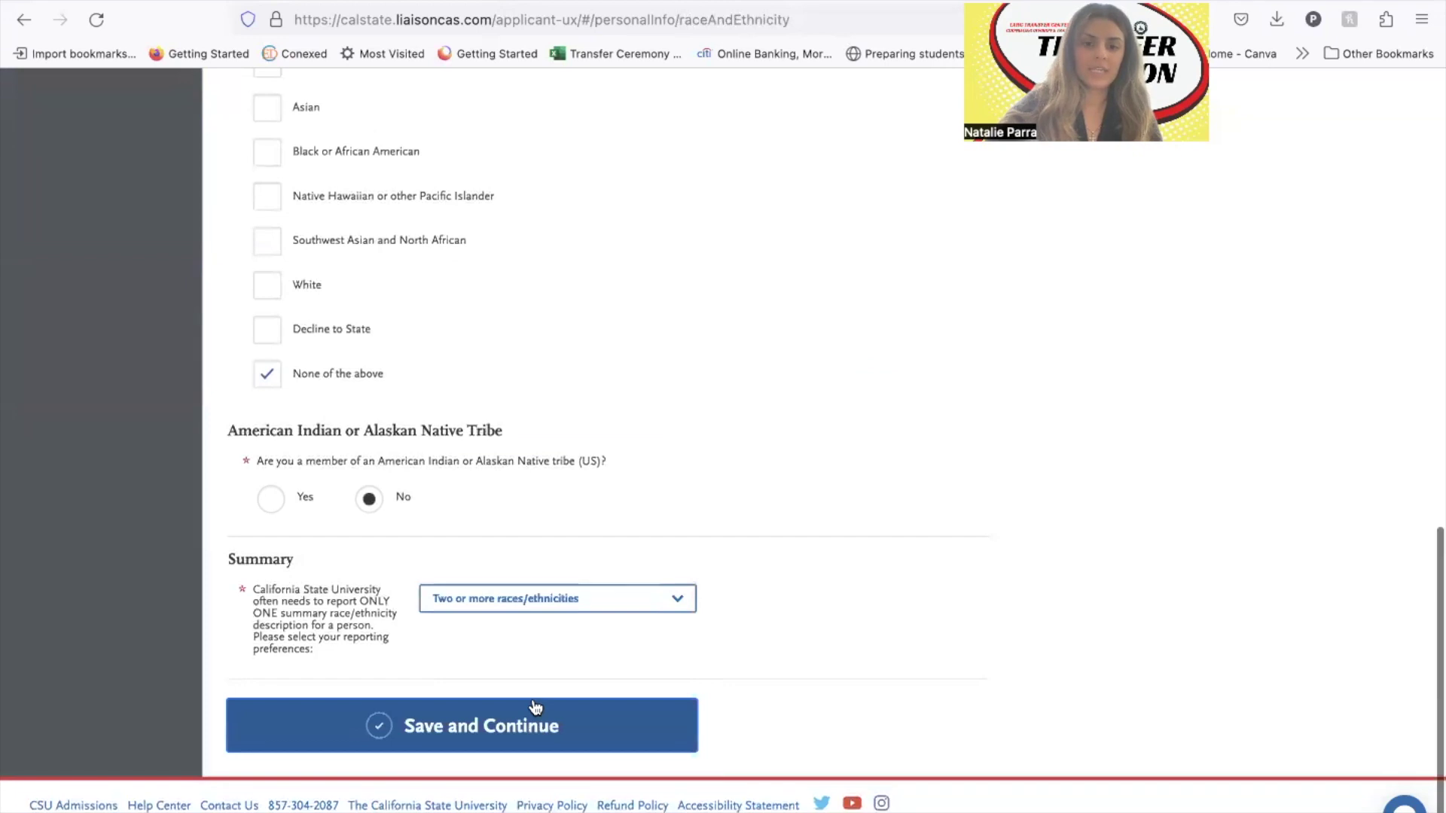
# Look through the options offered for the summary race/ethnicity reporting preference.
pyautogui.click(595, 602)
pyautogui.click(679, 596)
pyautogui.click(695, 600)
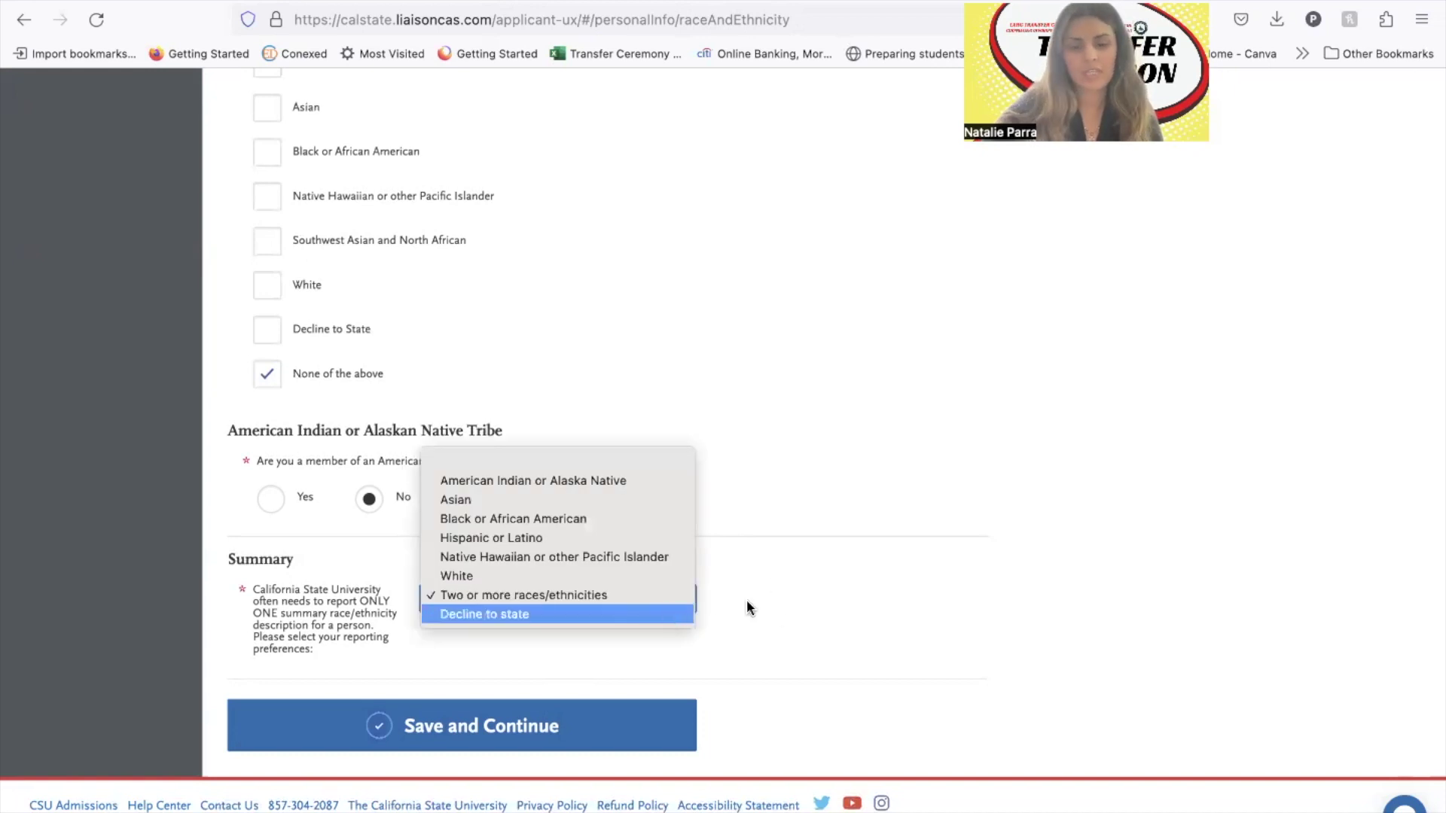
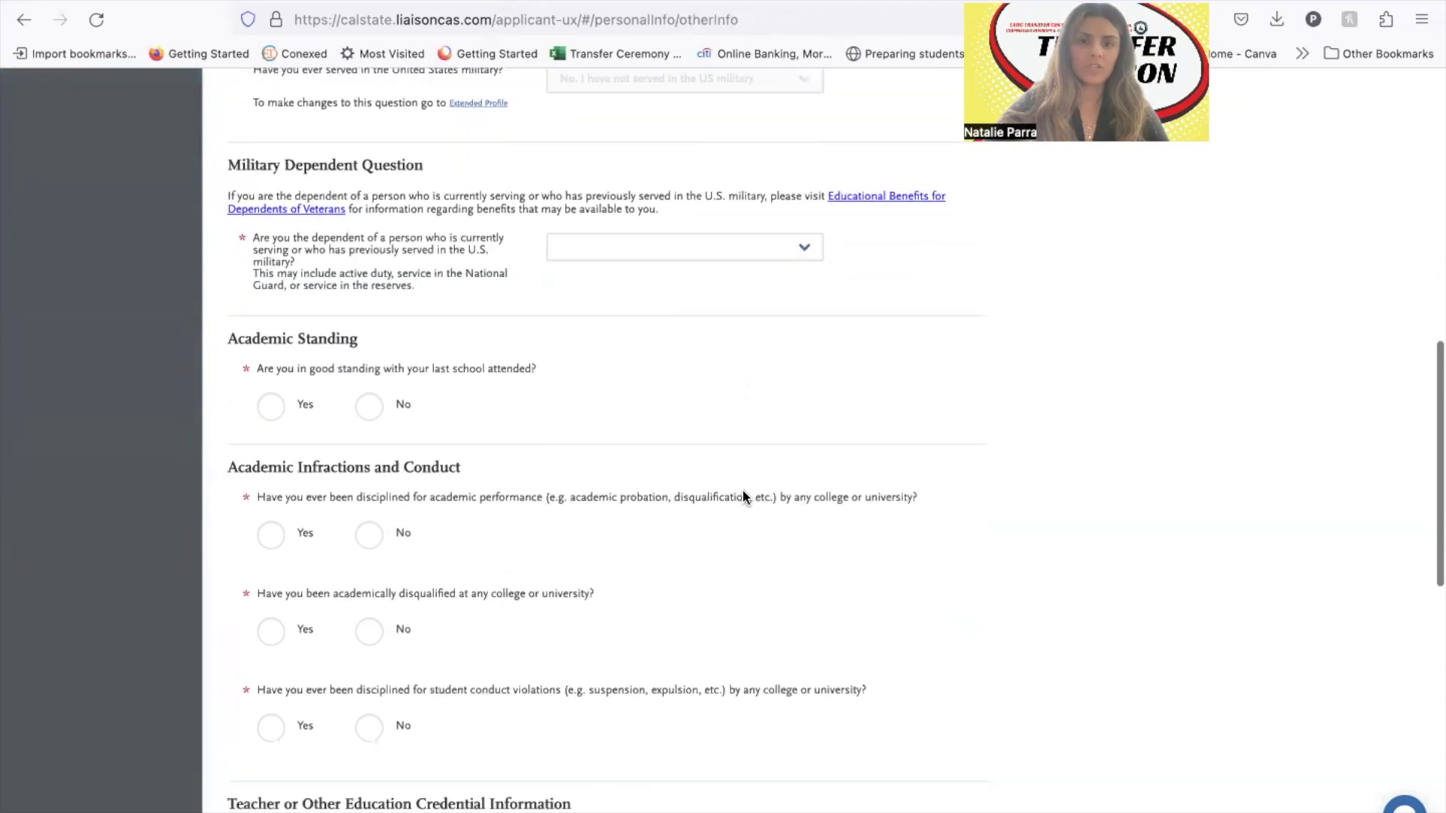
# Answer No to being the dependent of a person who serves or has served in the U.S. military.
pyautogui.click(745, 256)
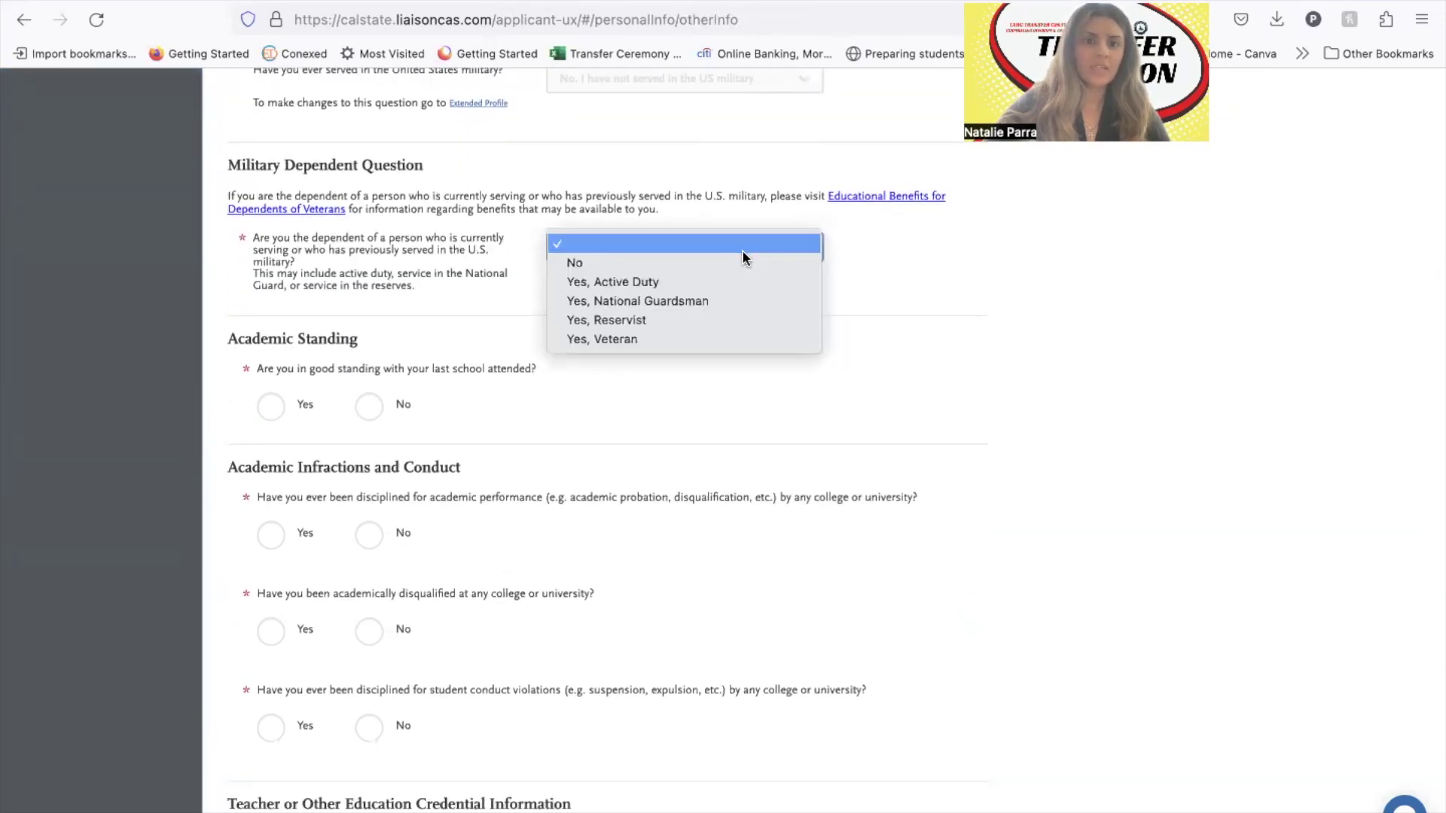
pyautogui.click(747, 268)
pyautogui.scroll(-2, 675, 593)
pyautogui.scroll(-2, 675, 595)
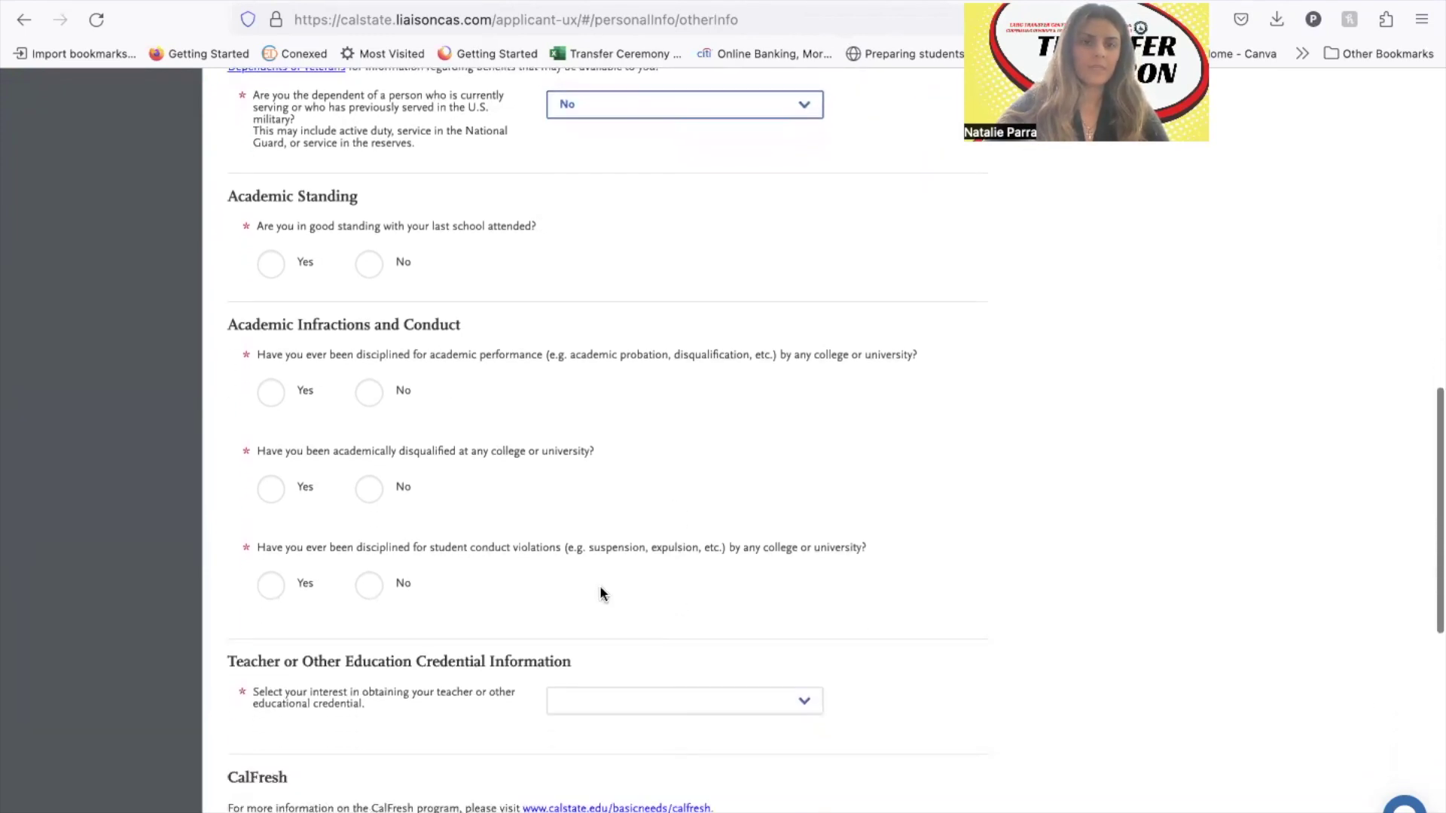
# Answer Yes to being in good academic standing with the last school attended.
pyautogui.click(284, 272)
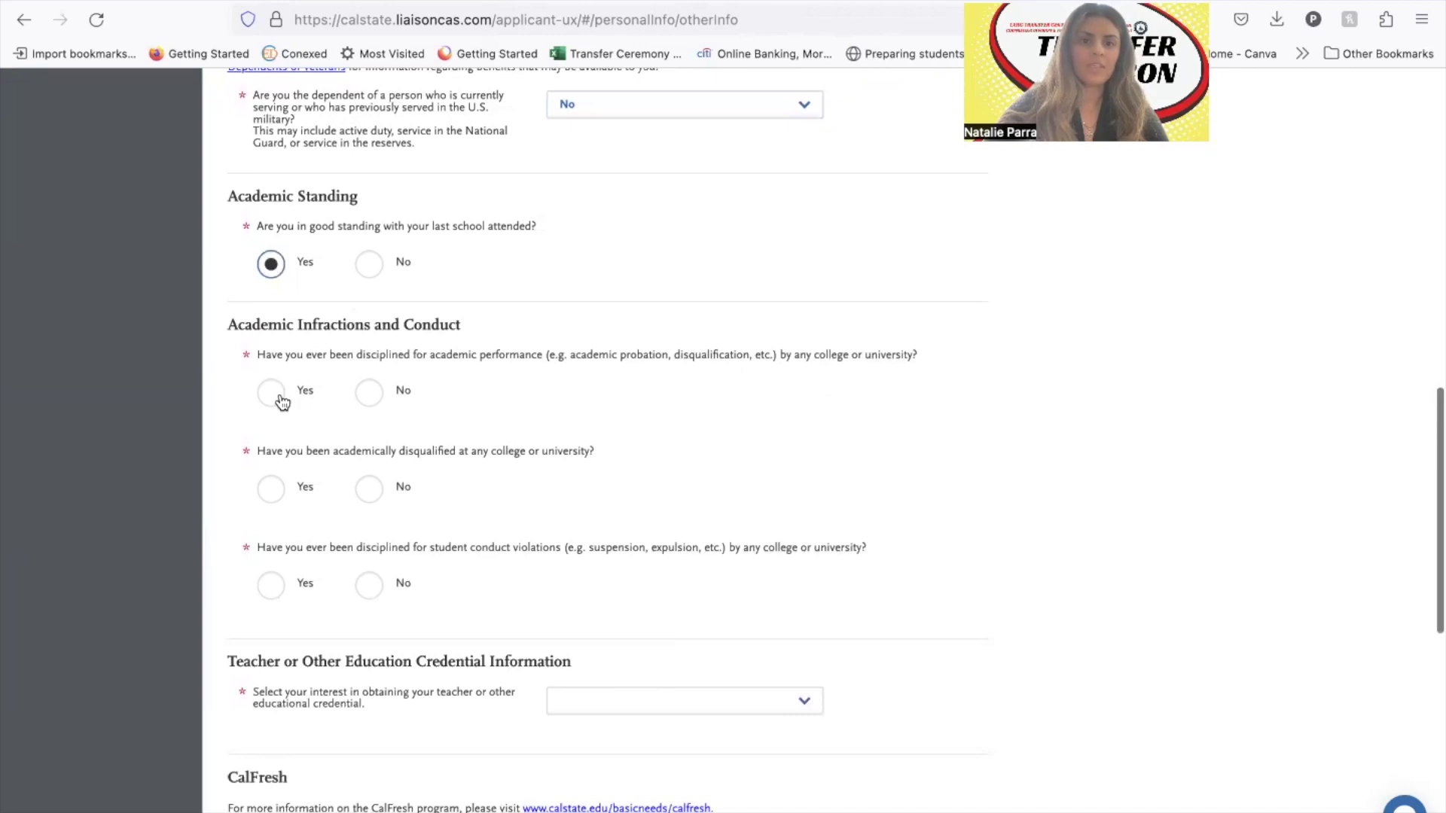
pyautogui.scroll(-1, 278, 400)
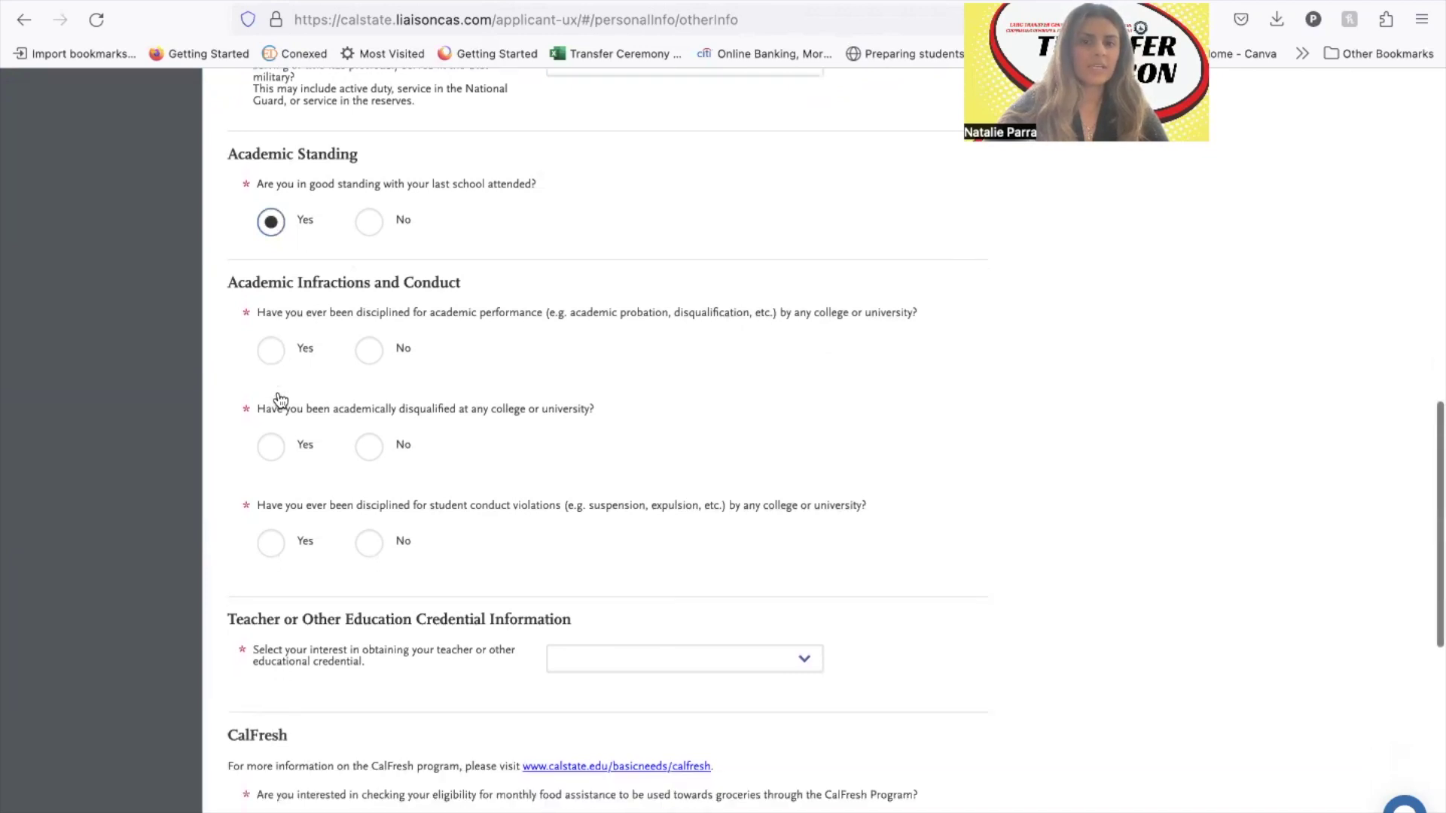
pyautogui.click(377, 214)
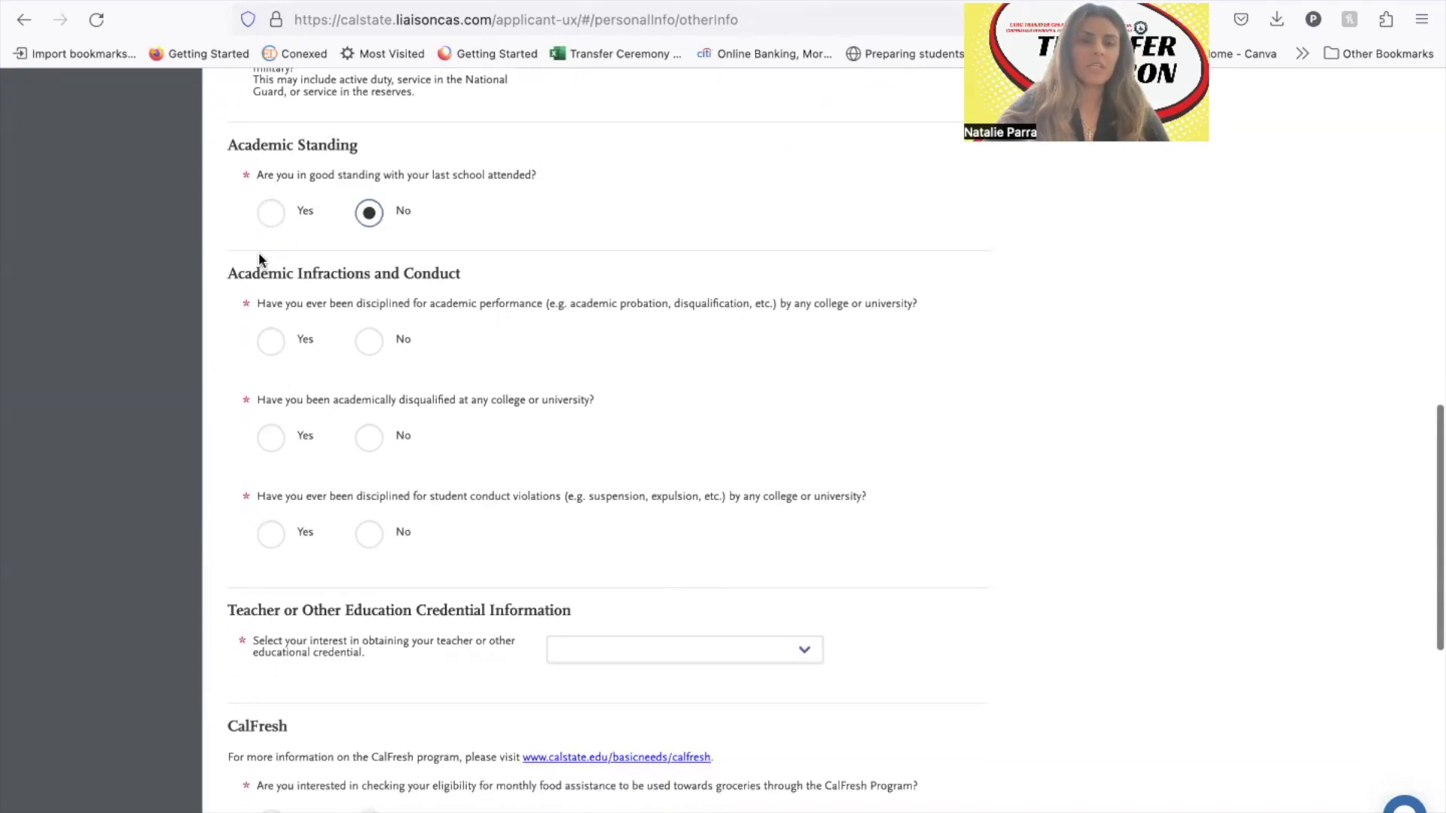
pyautogui.click(269, 224)
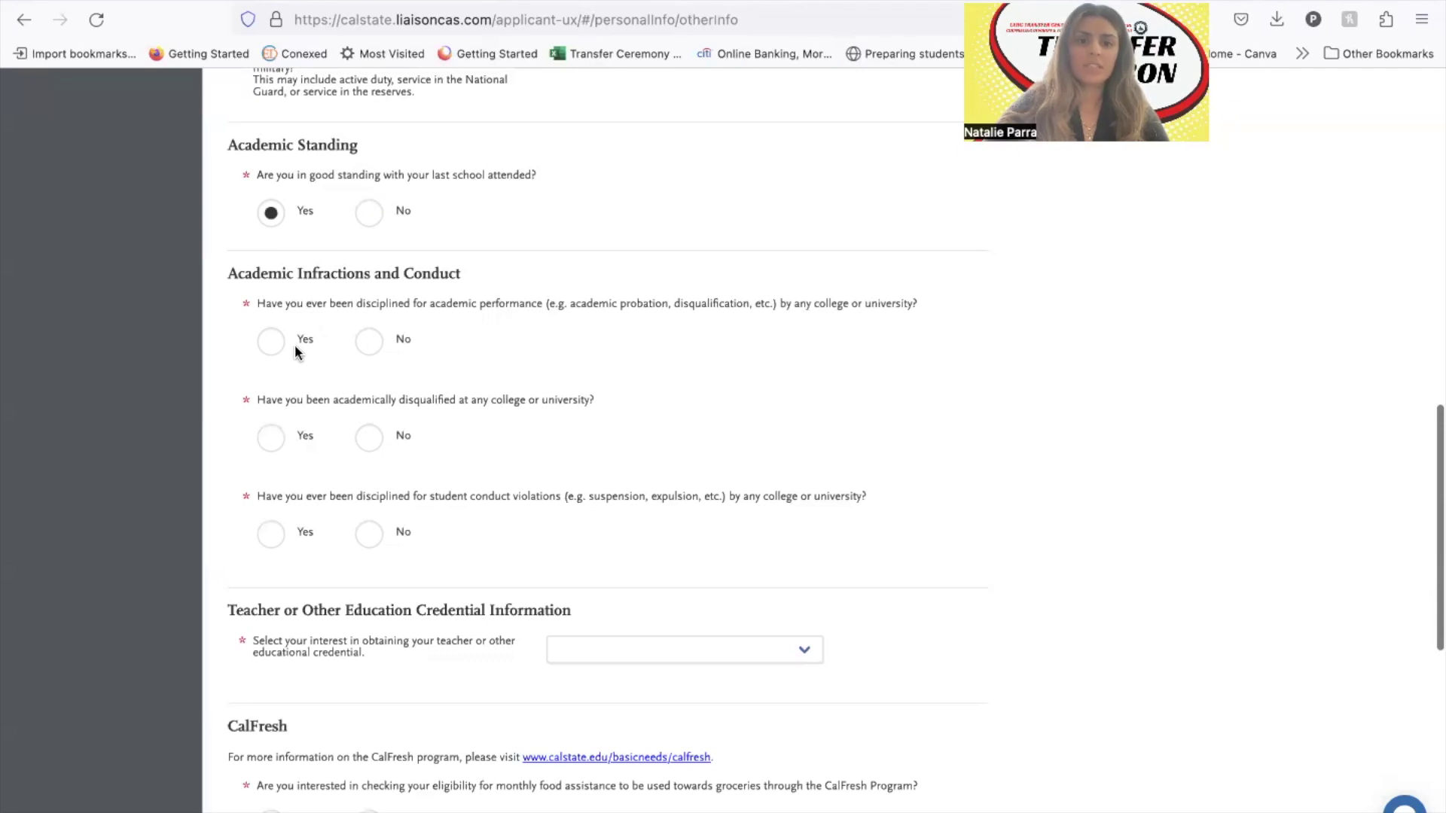
# Answer No to all three academic infraction questions: academic performance discipline, academic disqualification and student conduct violations.
pyautogui.click(365, 348)
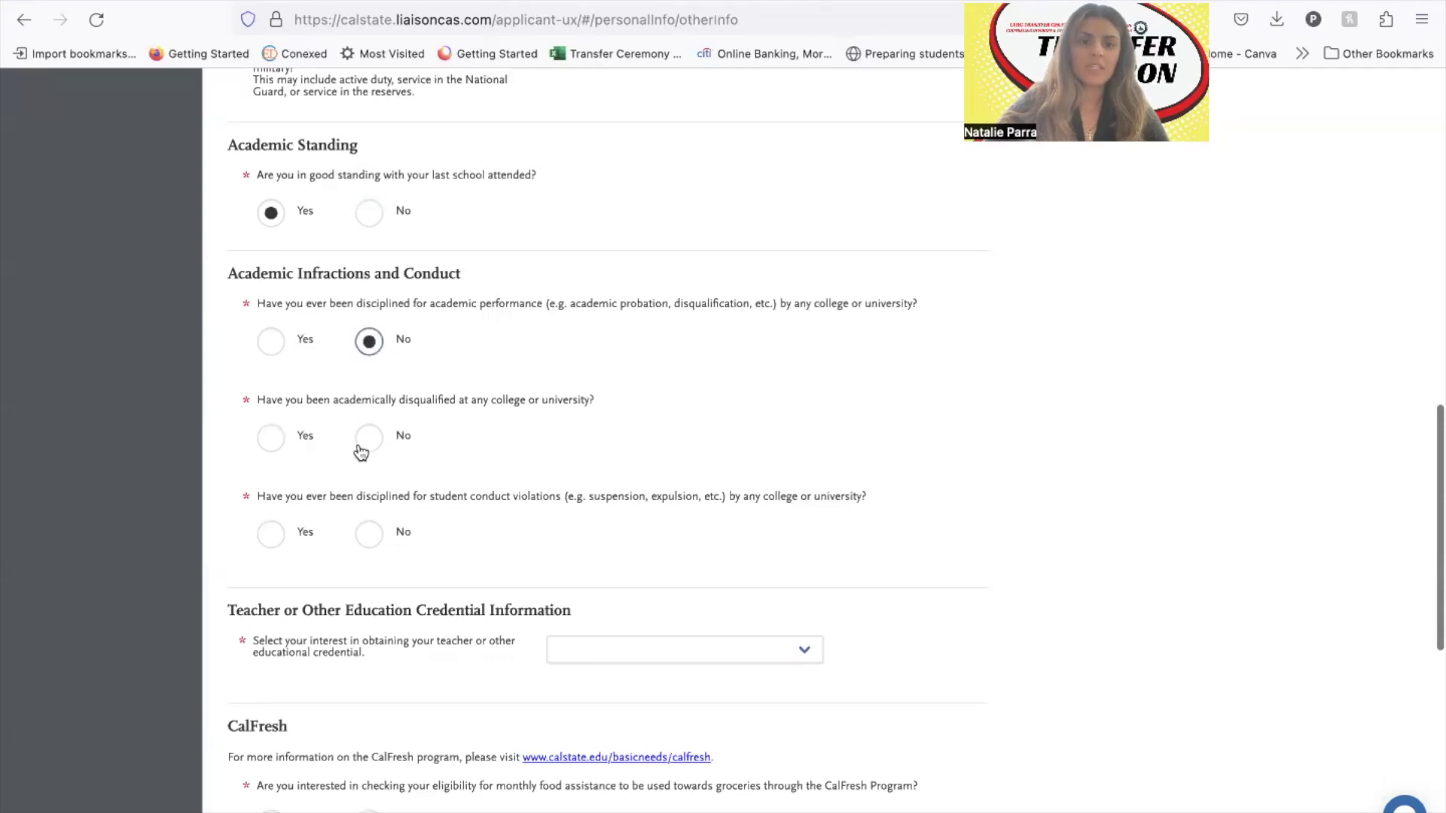
pyautogui.click(368, 437)
pyautogui.click(368, 534)
pyautogui.scroll(-3, 595, 512)
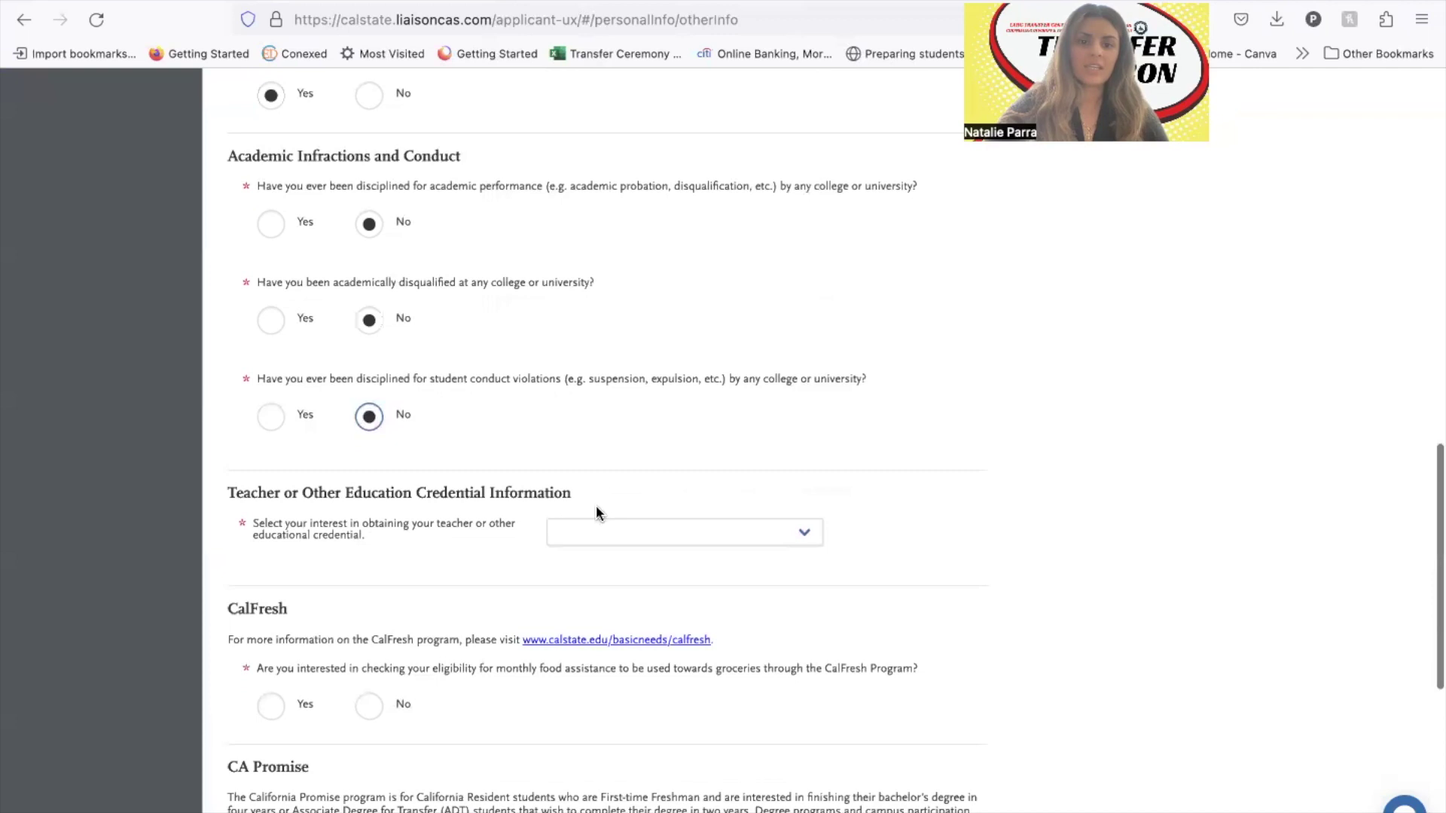
# Set the interest in a teacher or other educational credential to Not interested in a credential program.
pyautogui.click(630, 527)
pyautogui.click(638, 546)
pyautogui.scroll(-3, 621, 603)
pyautogui.scroll(-1, 623, 606)
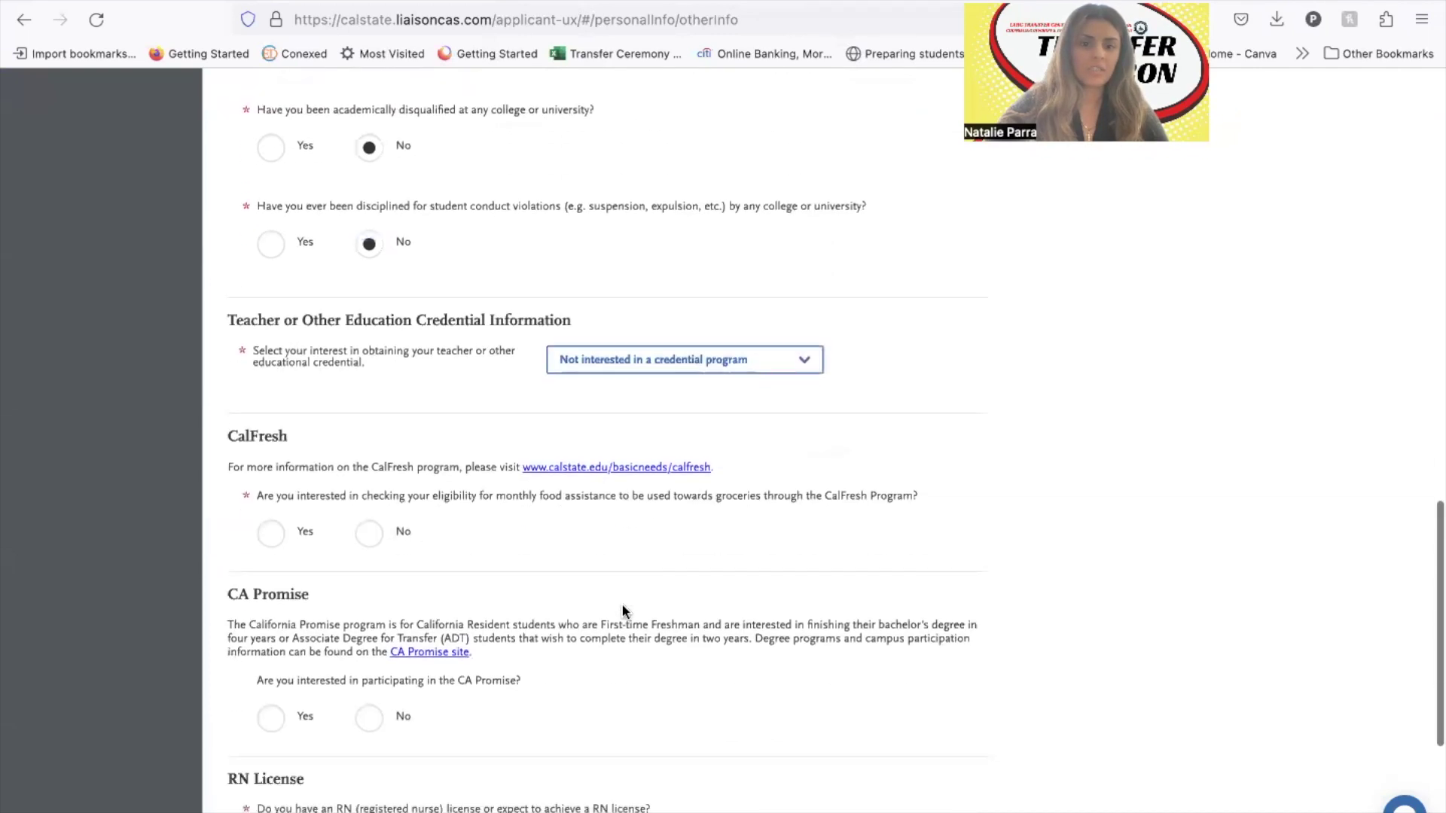
# Answer Yes to checking CalFresh eligibility and Yes to participating in the CA Promise.
pyautogui.scroll(-7, 364, 551)
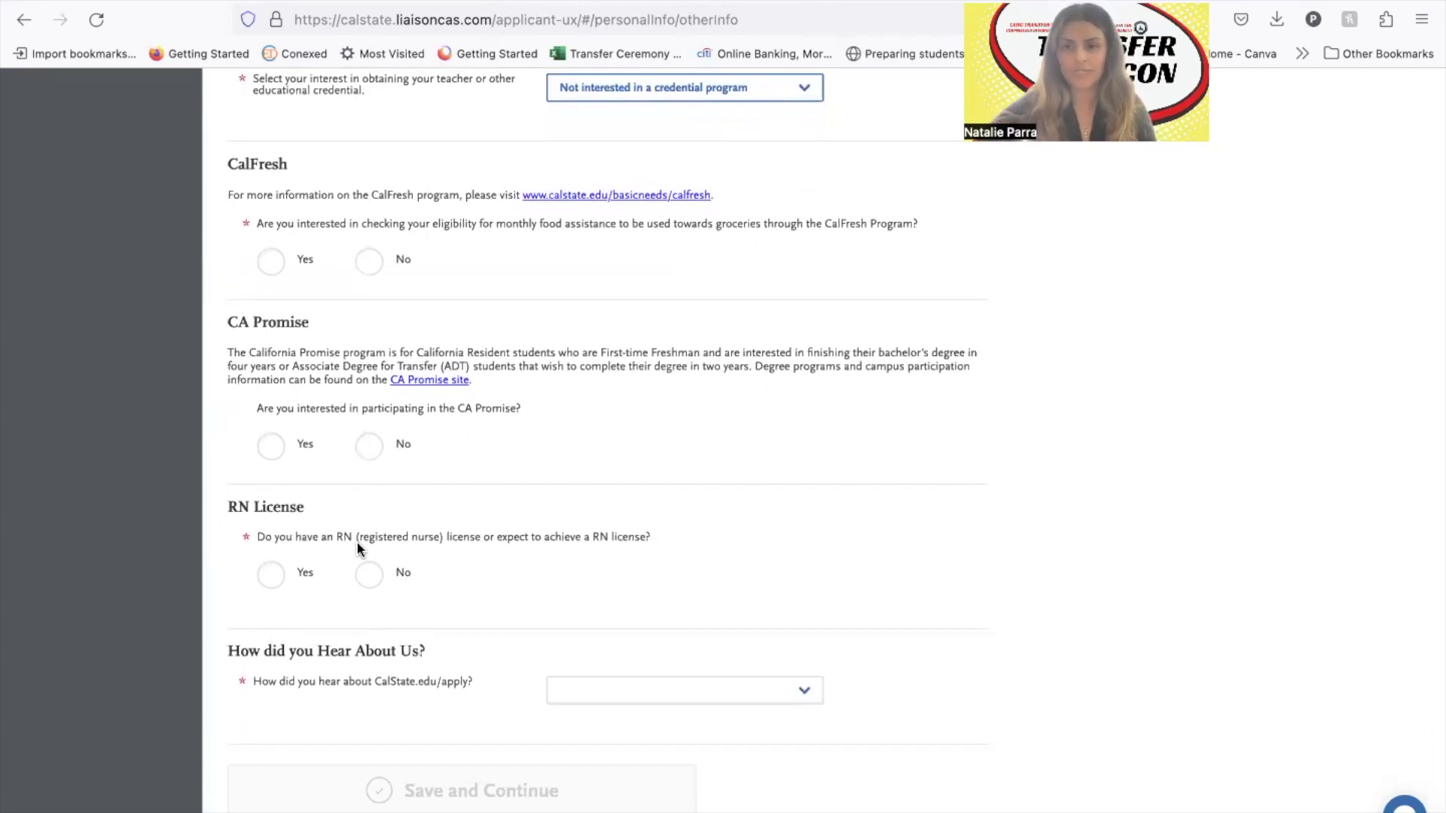
pyautogui.scroll(-1, 283, 279)
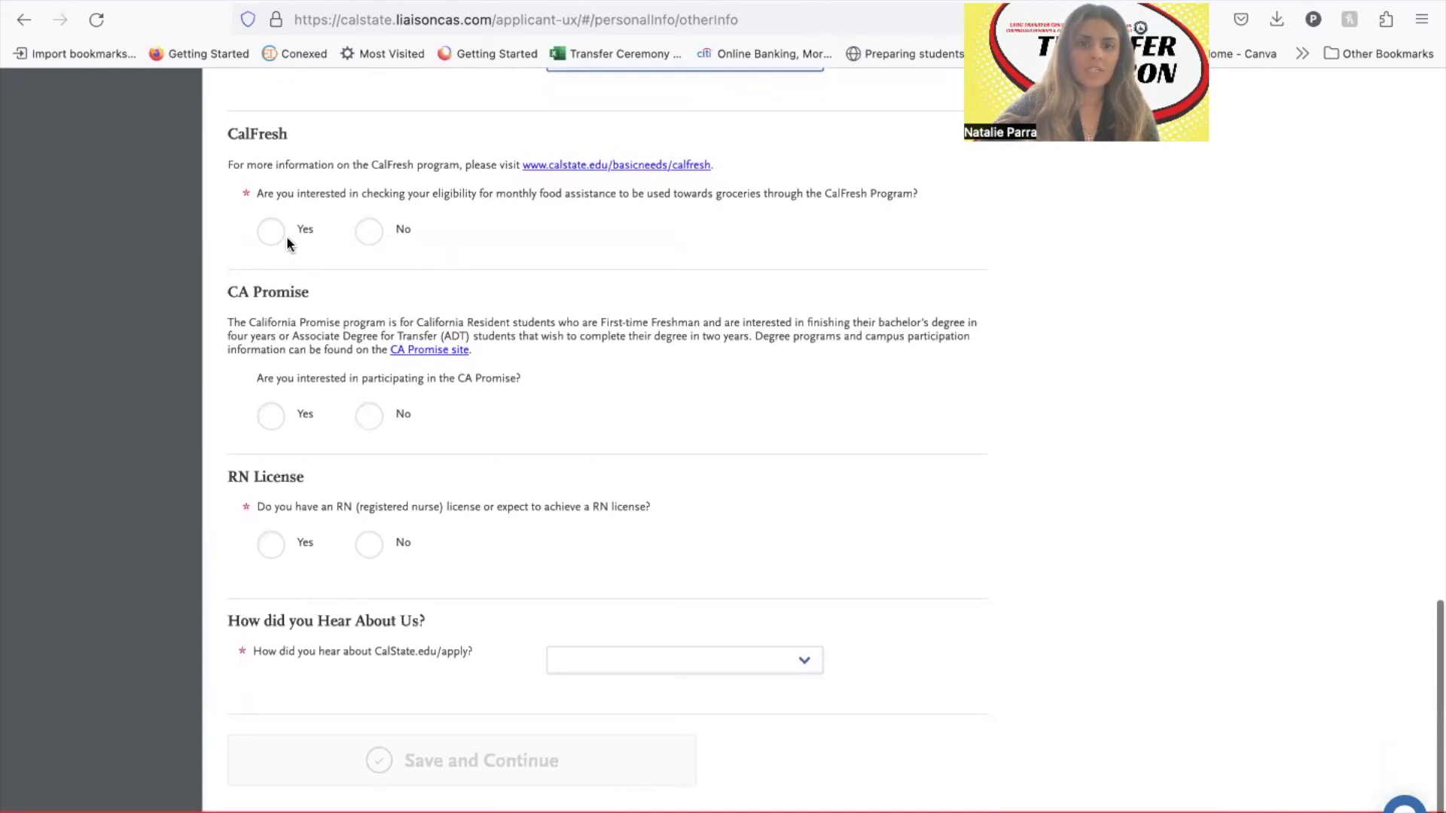
pyautogui.click(285, 238)
pyautogui.scroll(-1, 334, 424)
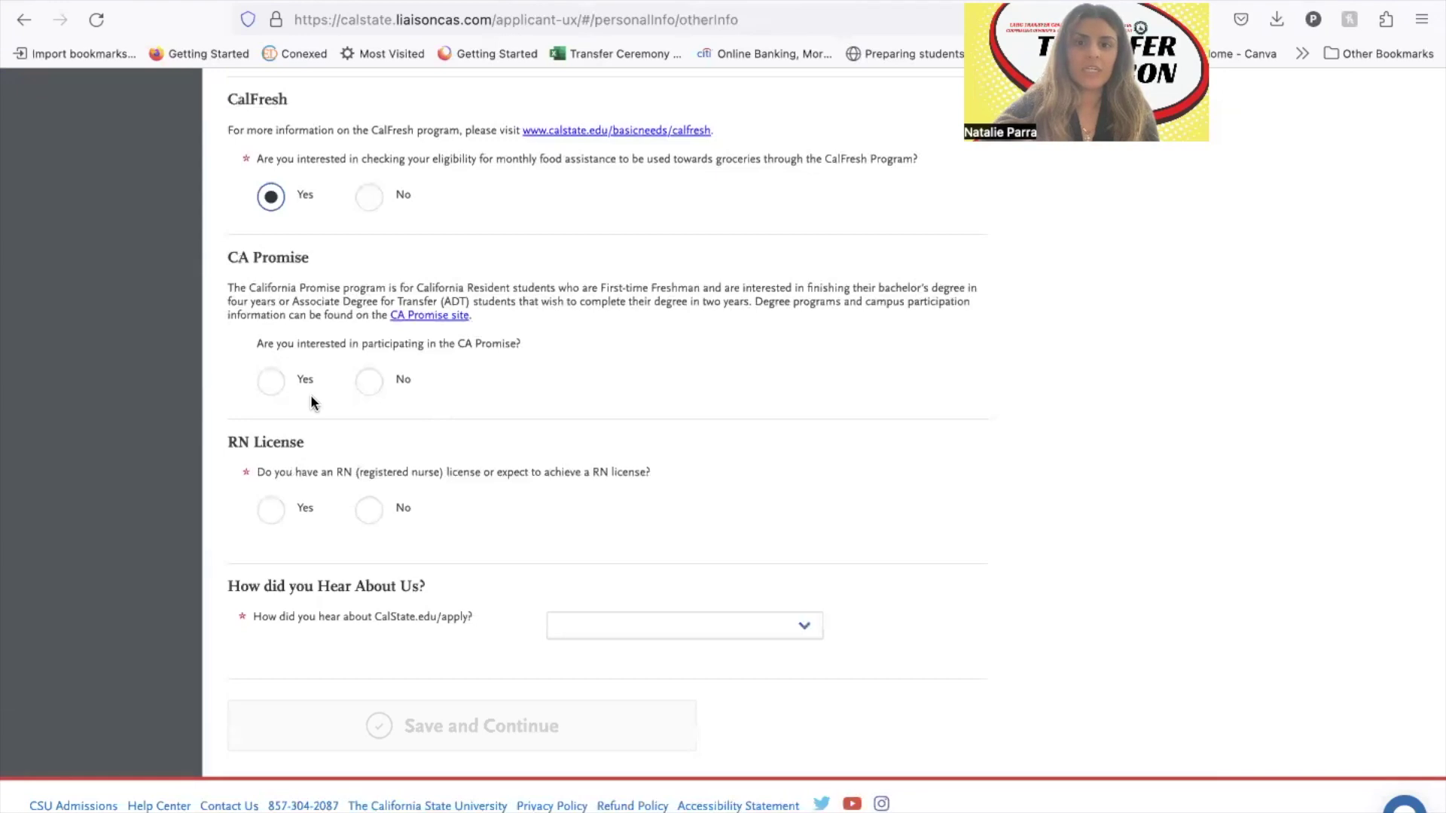
pyautogui.click(272, 380)
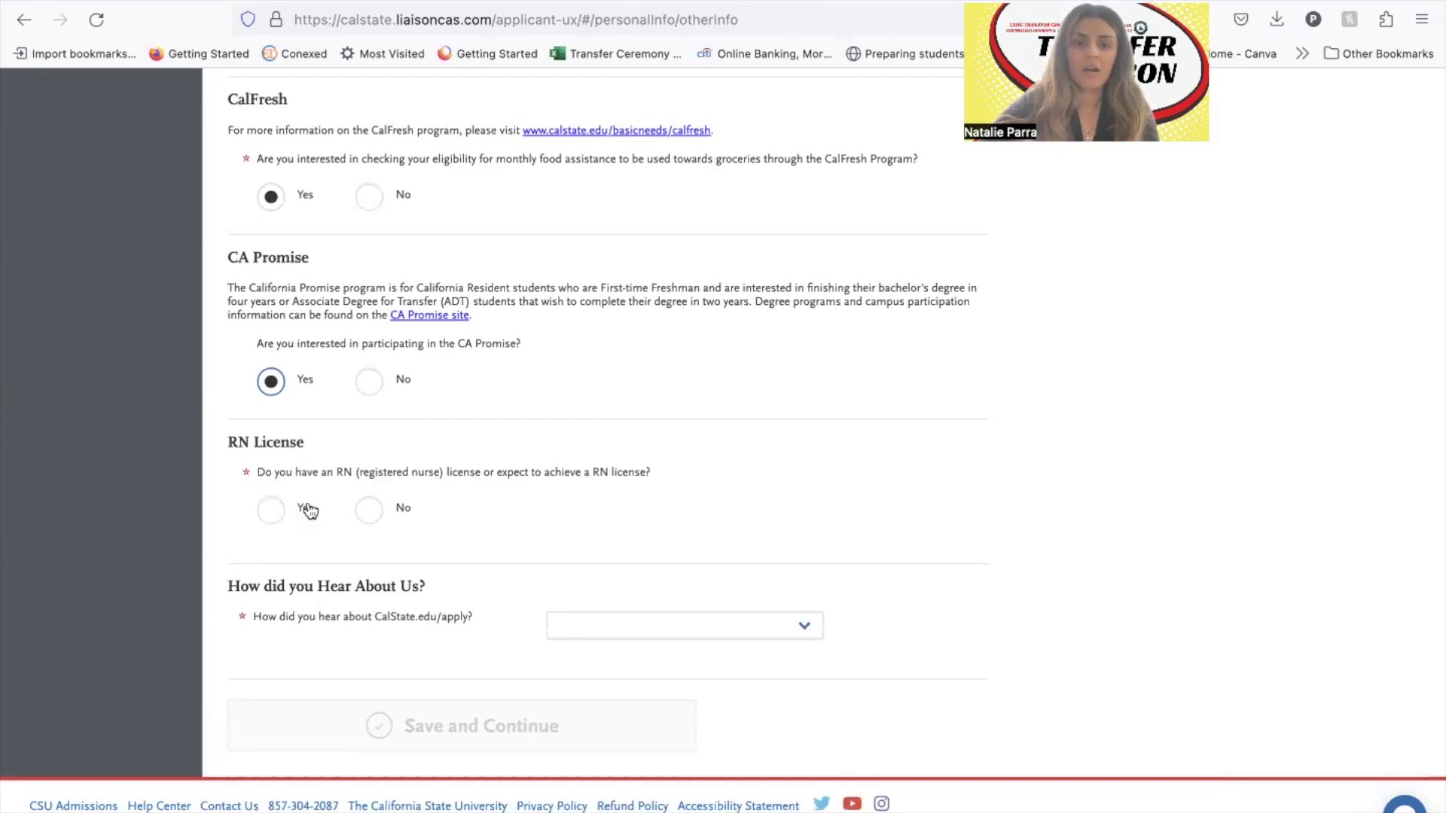
# Look at the license number field required for a Yes answer to the RN license question, and set the answer to No.
pyautogui.click(289, 518)
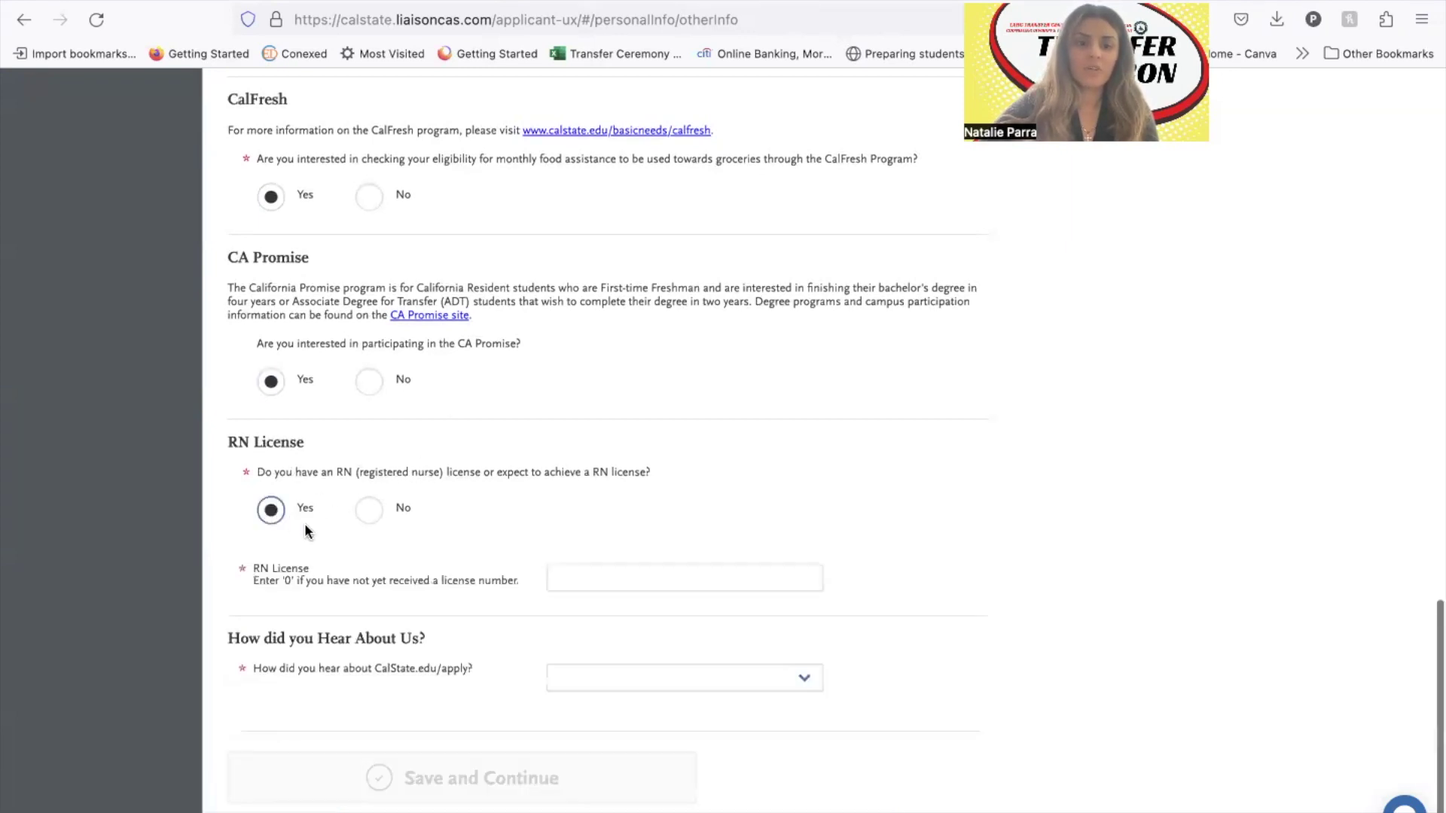
pyautogui.scroll(-1, 322, 570)
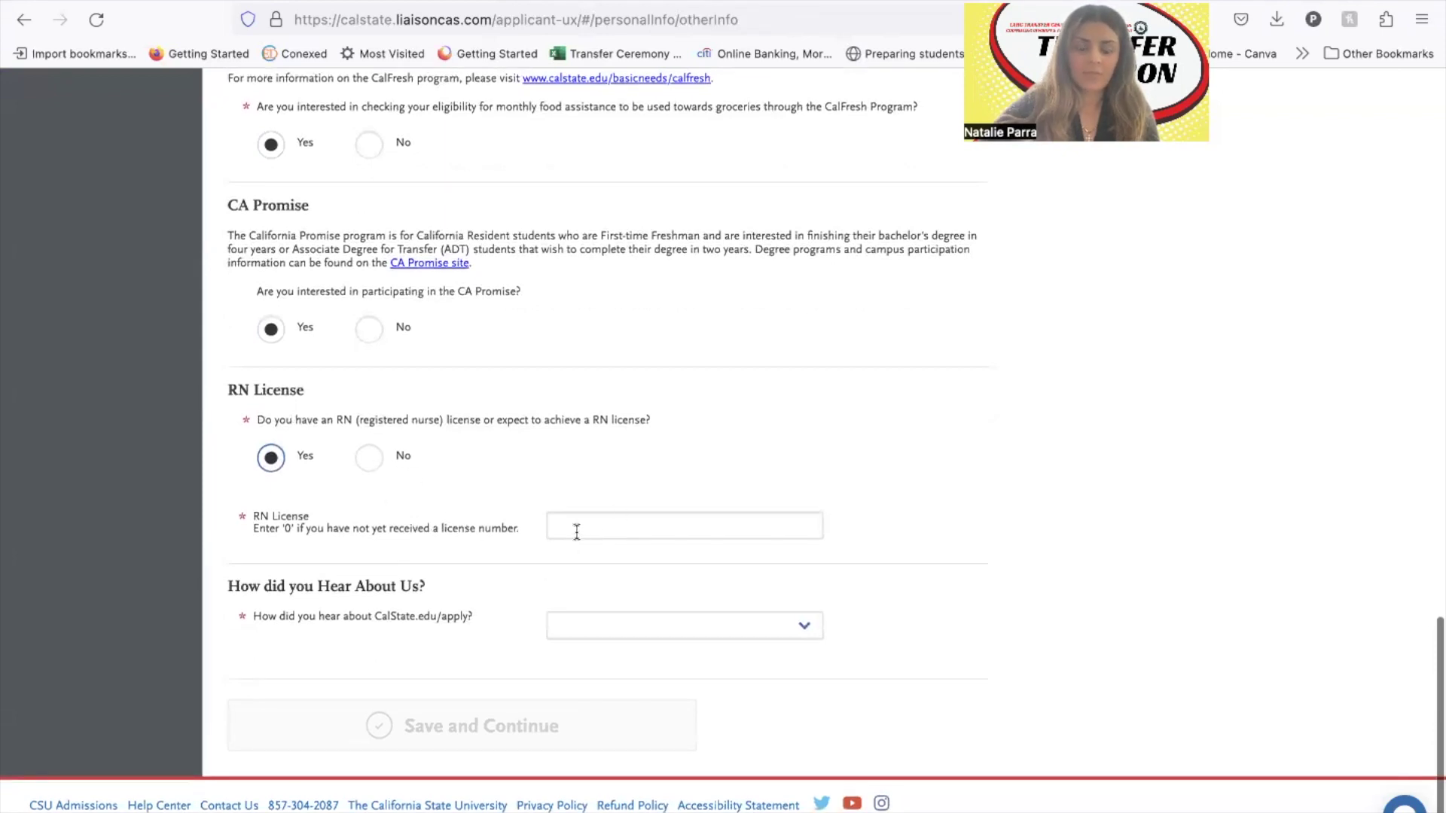
pyautogui.click(375, 470)
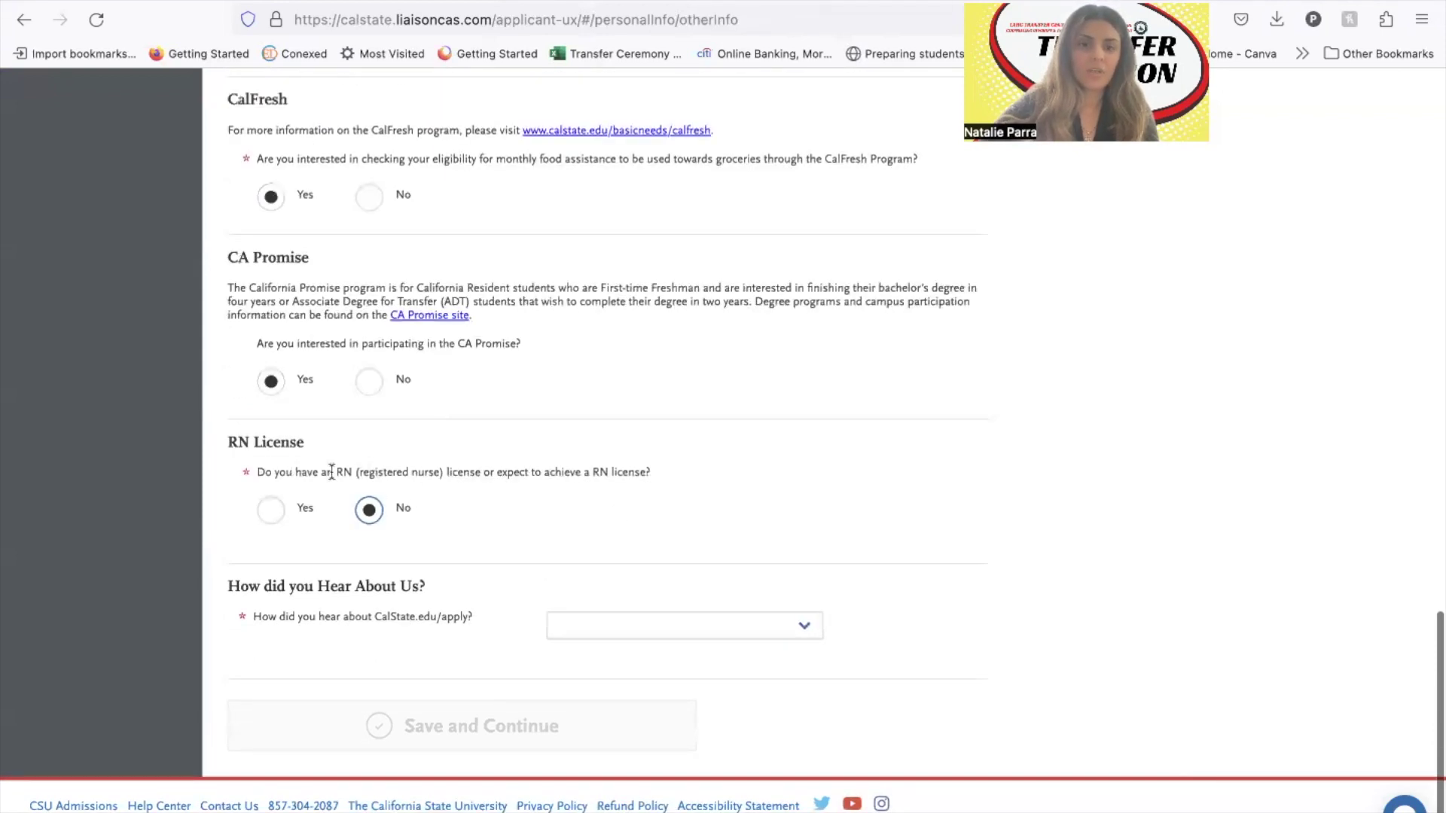
# Try a Yes answer to the RN license question with 0 as the license number, and restore the answer to No.
pyautogui.click(272, 511)
pyautogui.click(575, 572)
pyautogui.write('0')
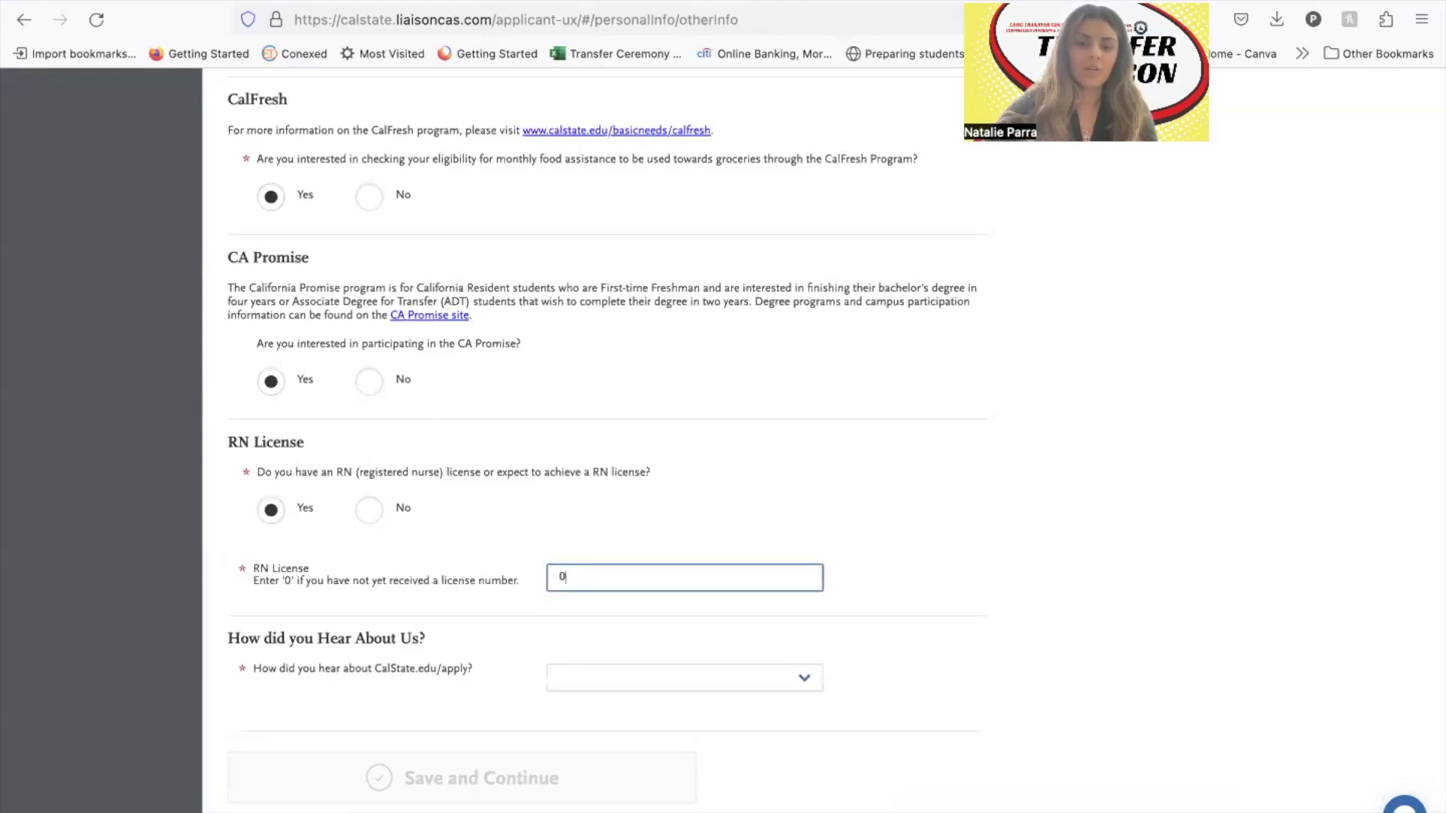
pyautogui.click(374, 508)
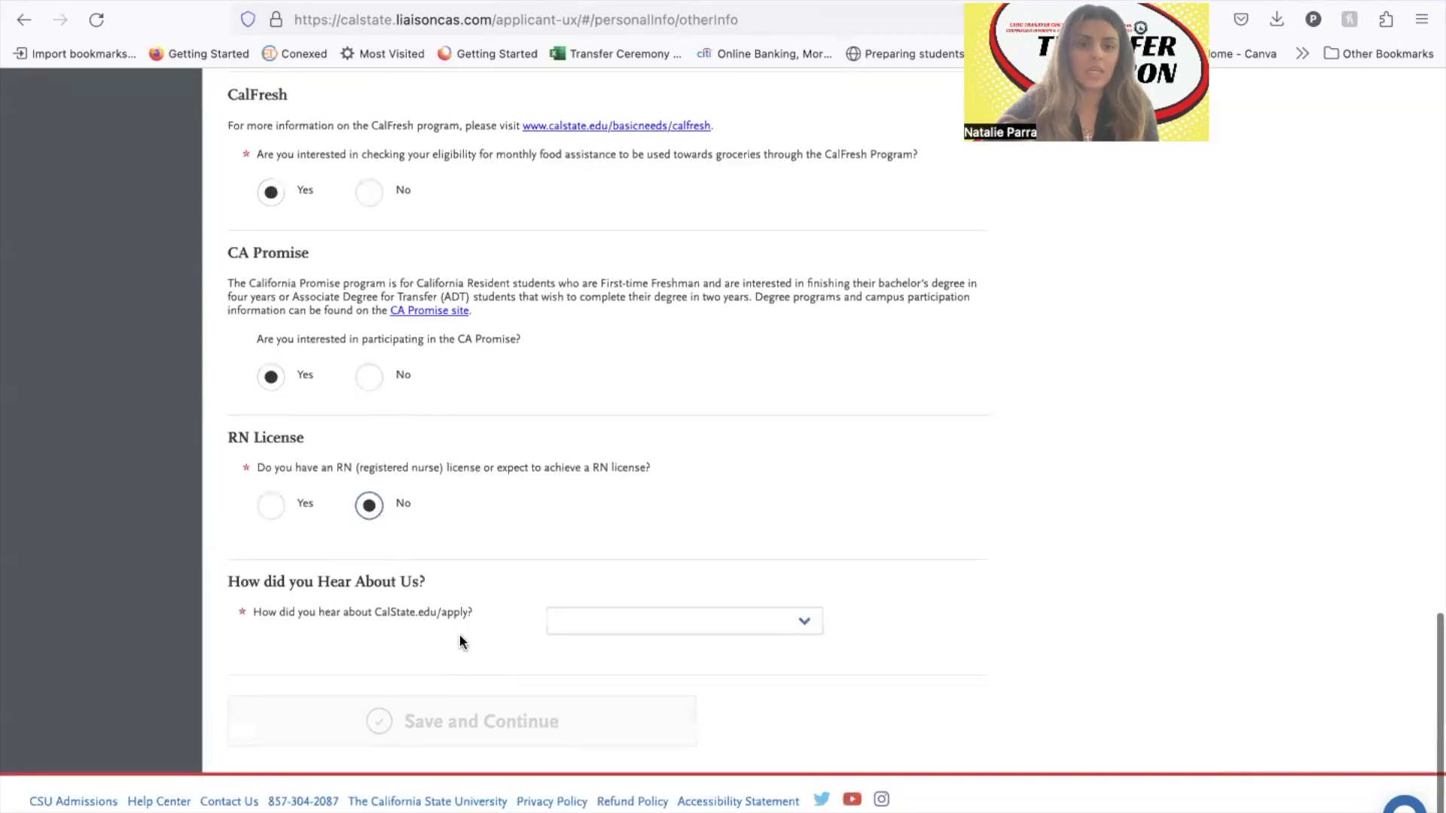
# Set how CalState.edu/apply was heard about to Counselor/Advisor, save Other Information and continue to the next section.
pyautogui.click(646, 615)
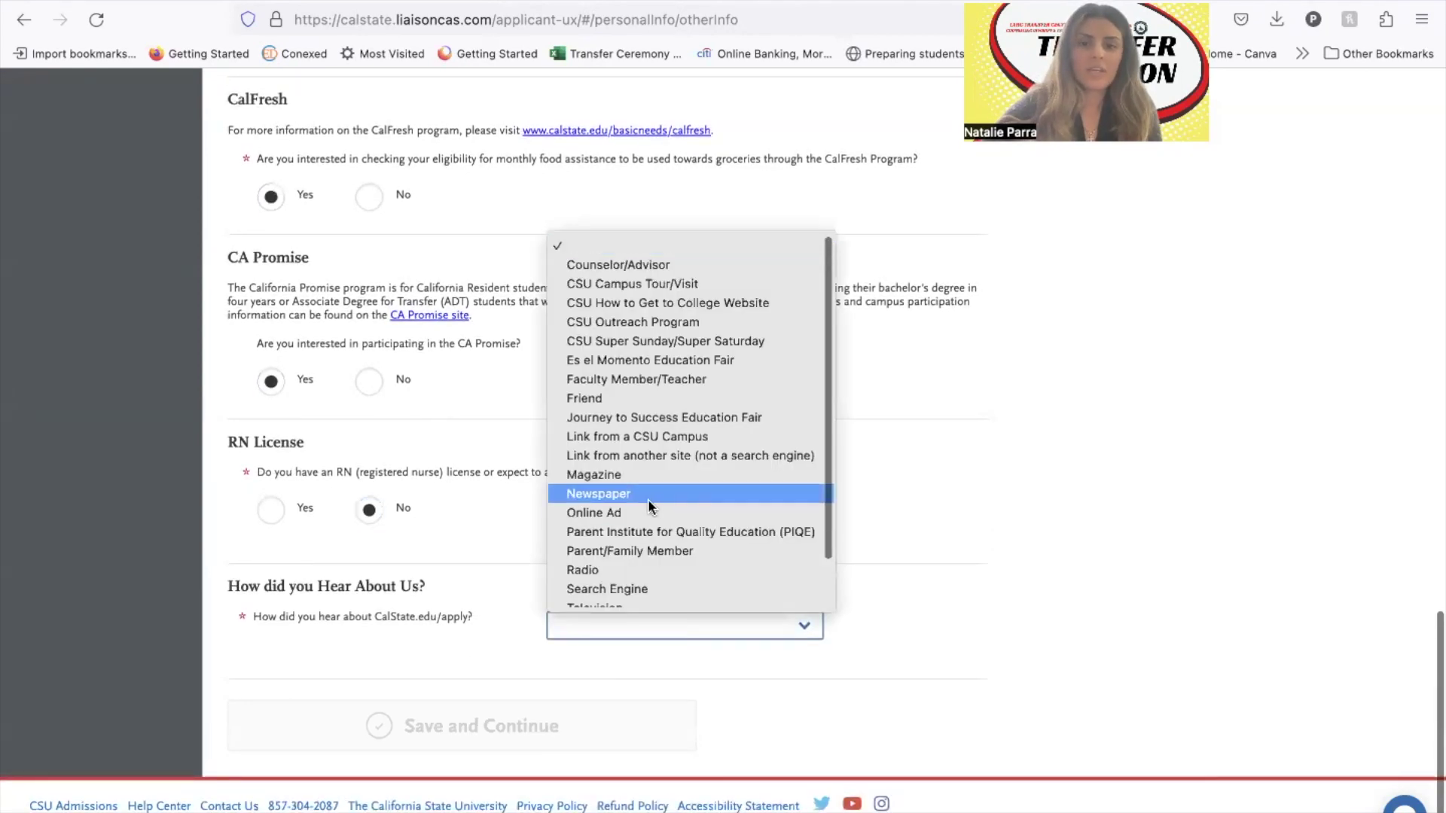
pyautogui.scroll(-1, 652, 452)
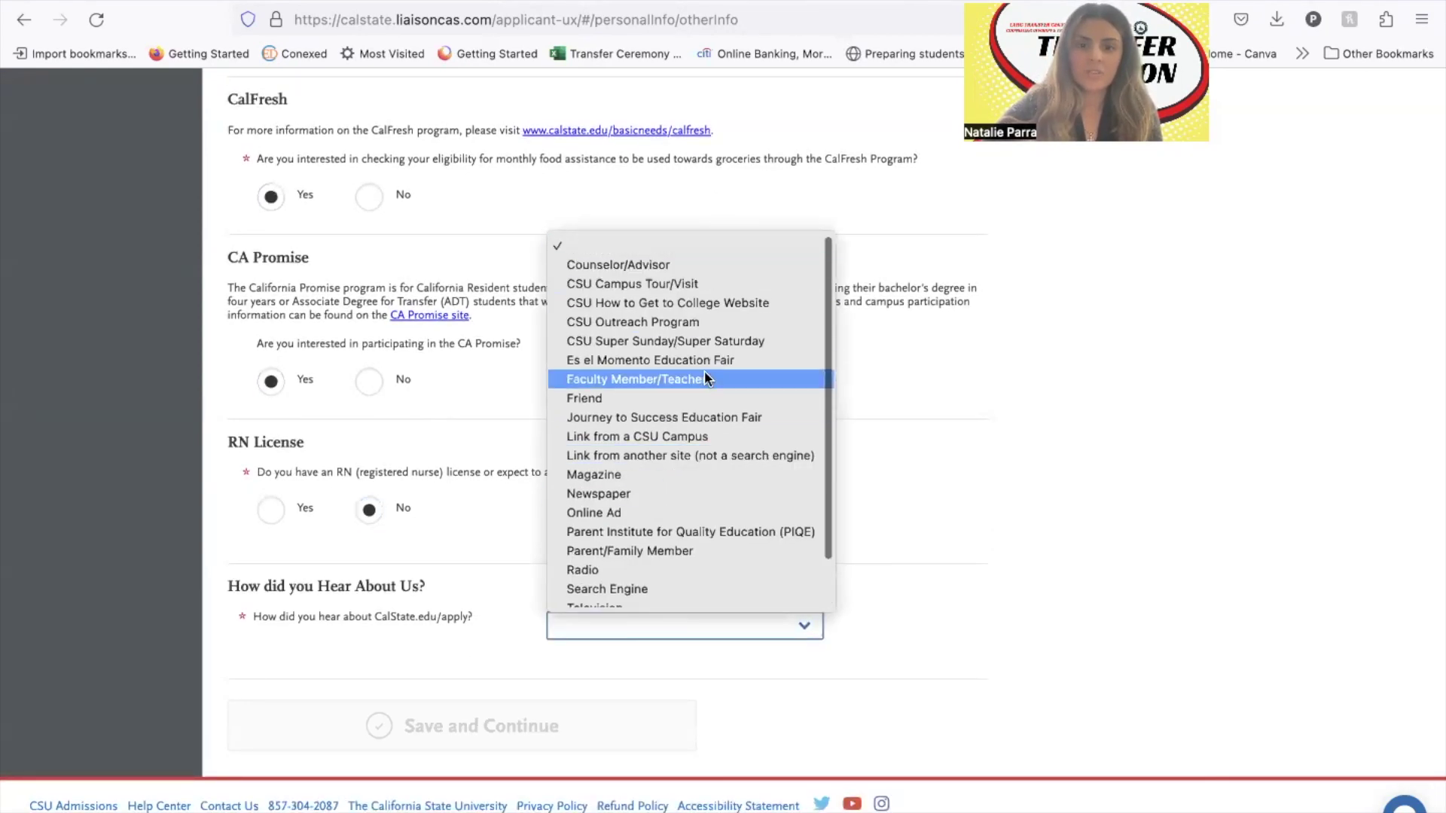
pyautogui.scroll(-1, 688, 438)
pyautogui.scroll(2, 686, 499)
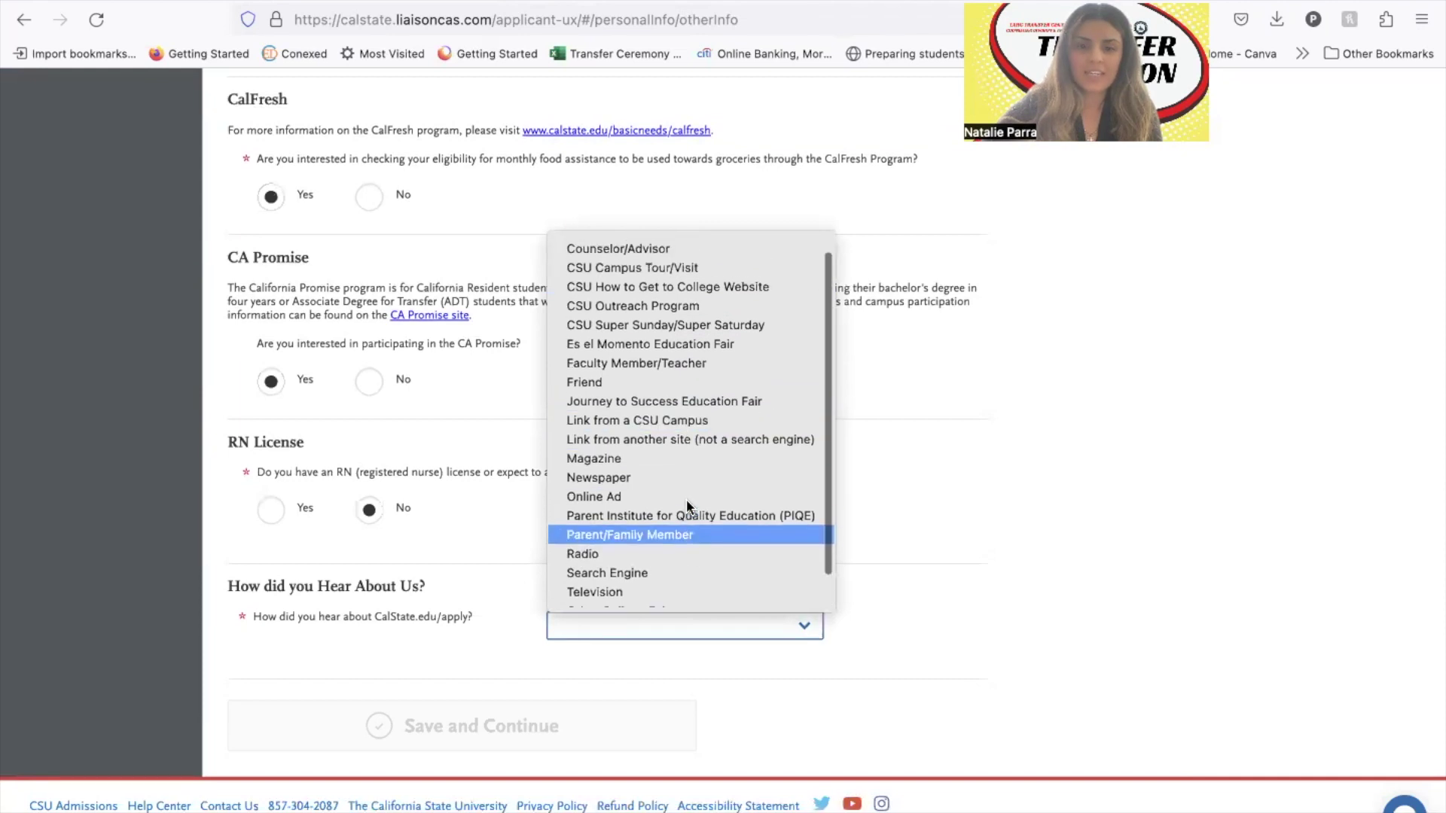
pyautogui.click(665, 263)
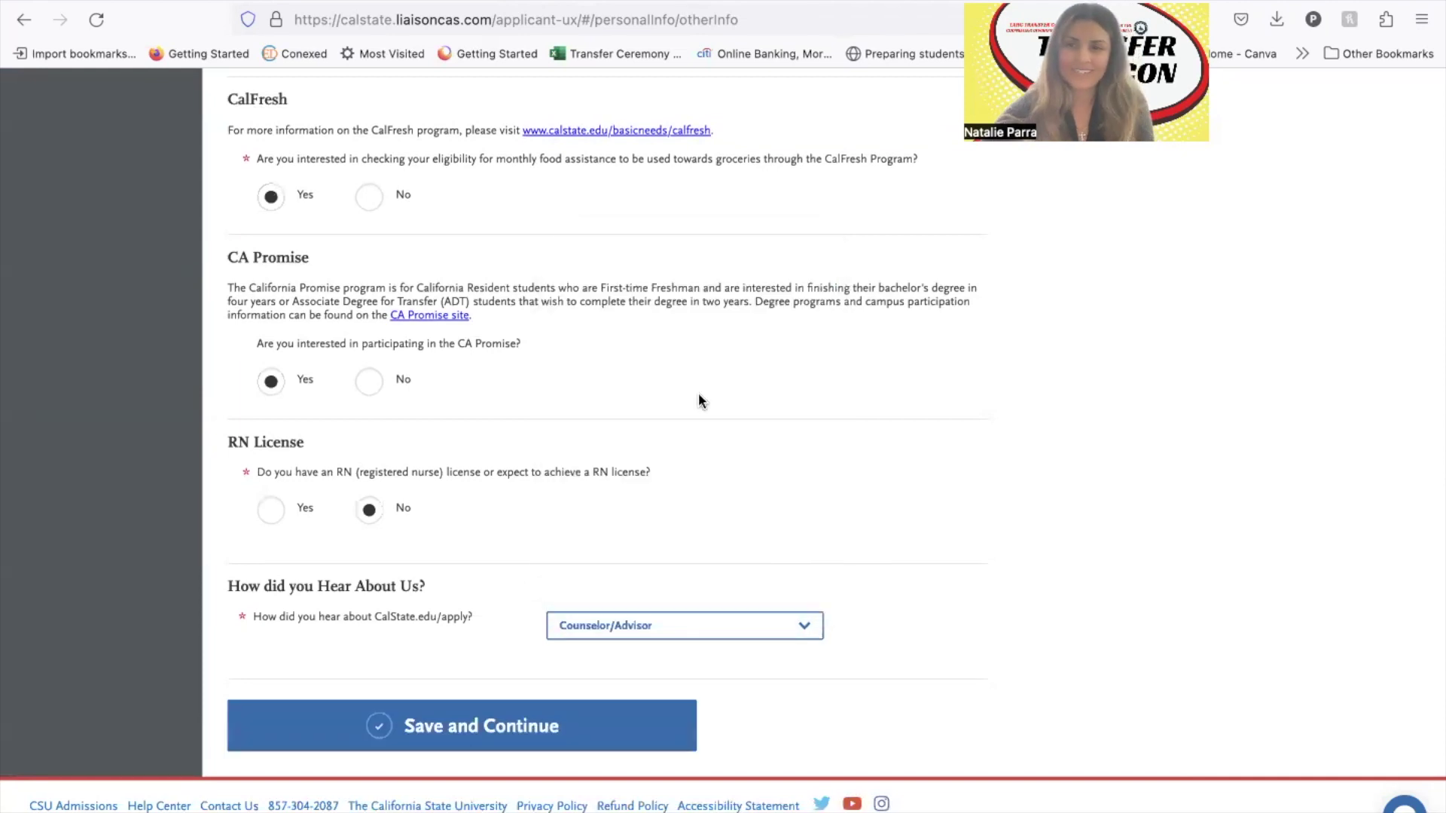
pyautogui.click(594, 742)
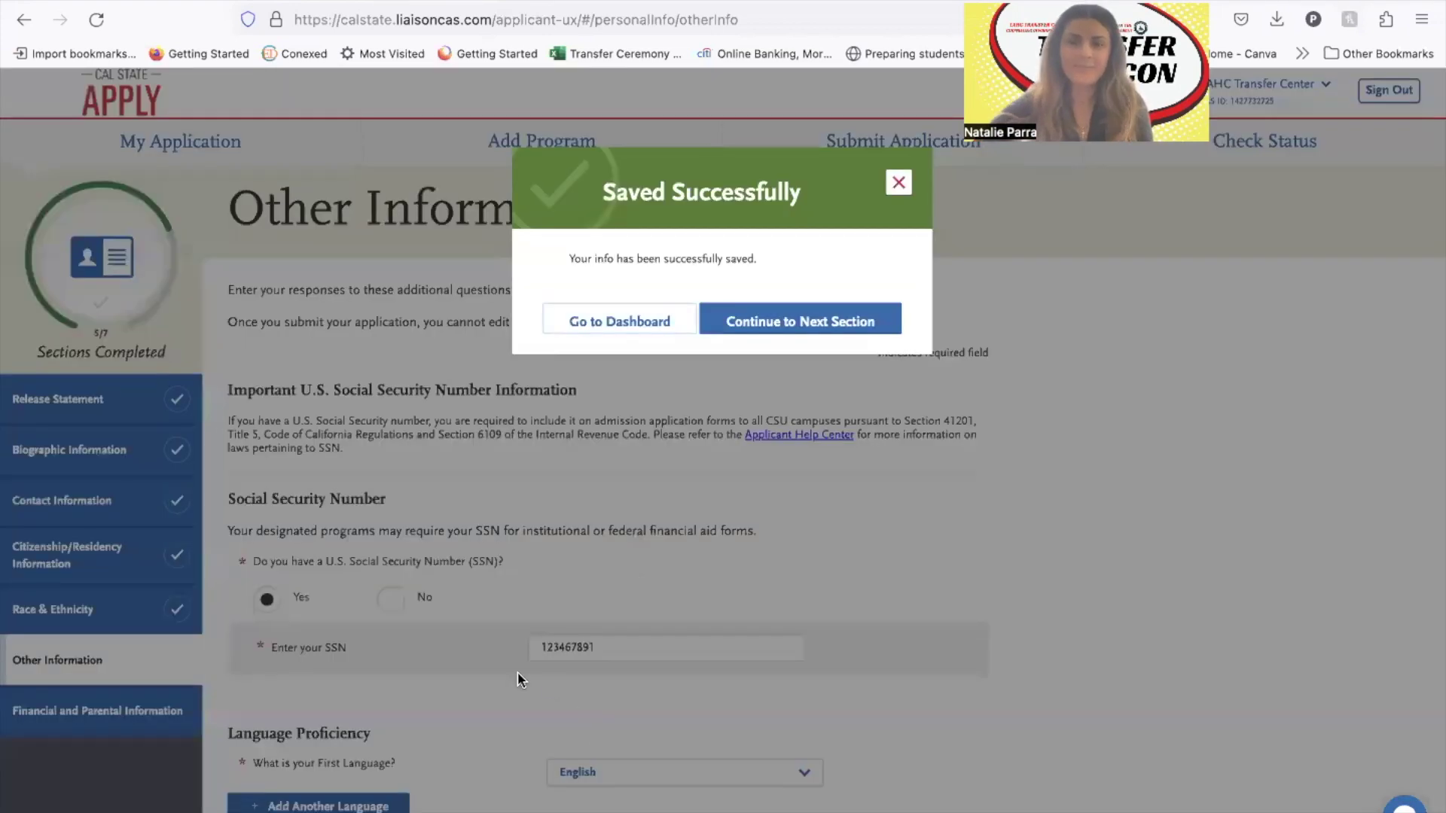
pyautogui.click(838, 322)
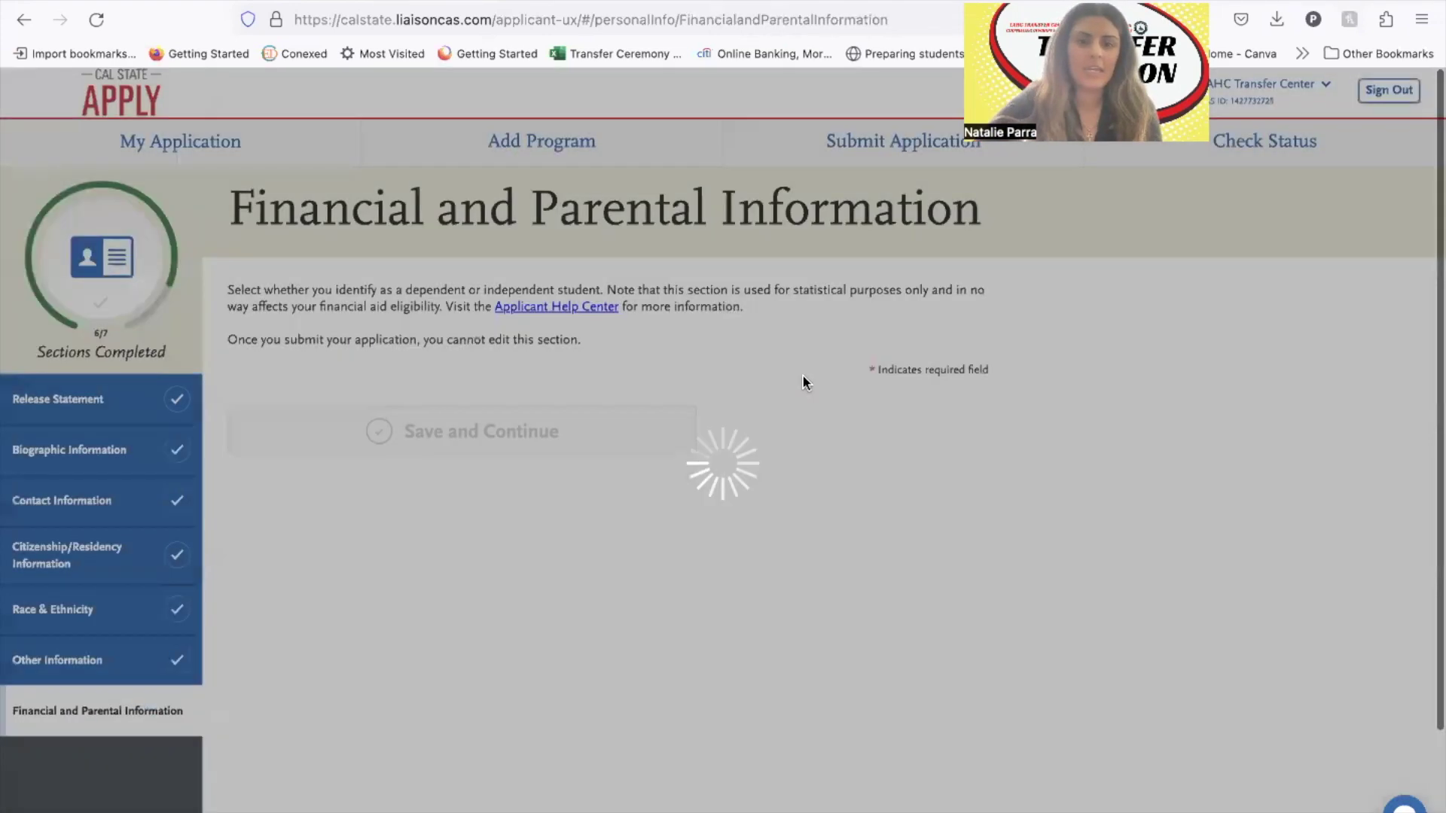
# State that none of the dependency statements apply and set the parents' total household size in 2022 to 5.
pyautogui.scroll(-3, 803, 387)
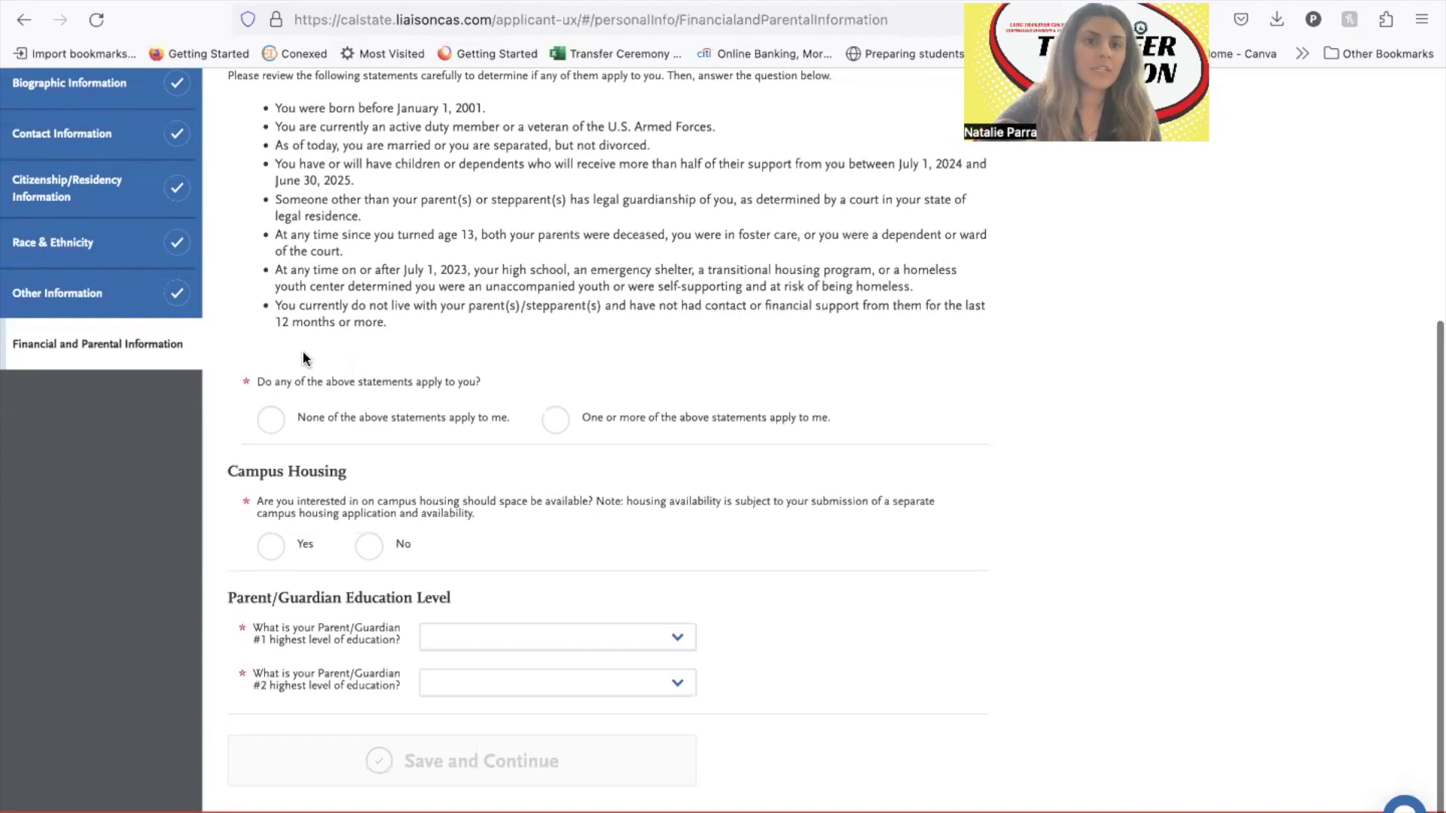
pyautogui.click(286, 419)
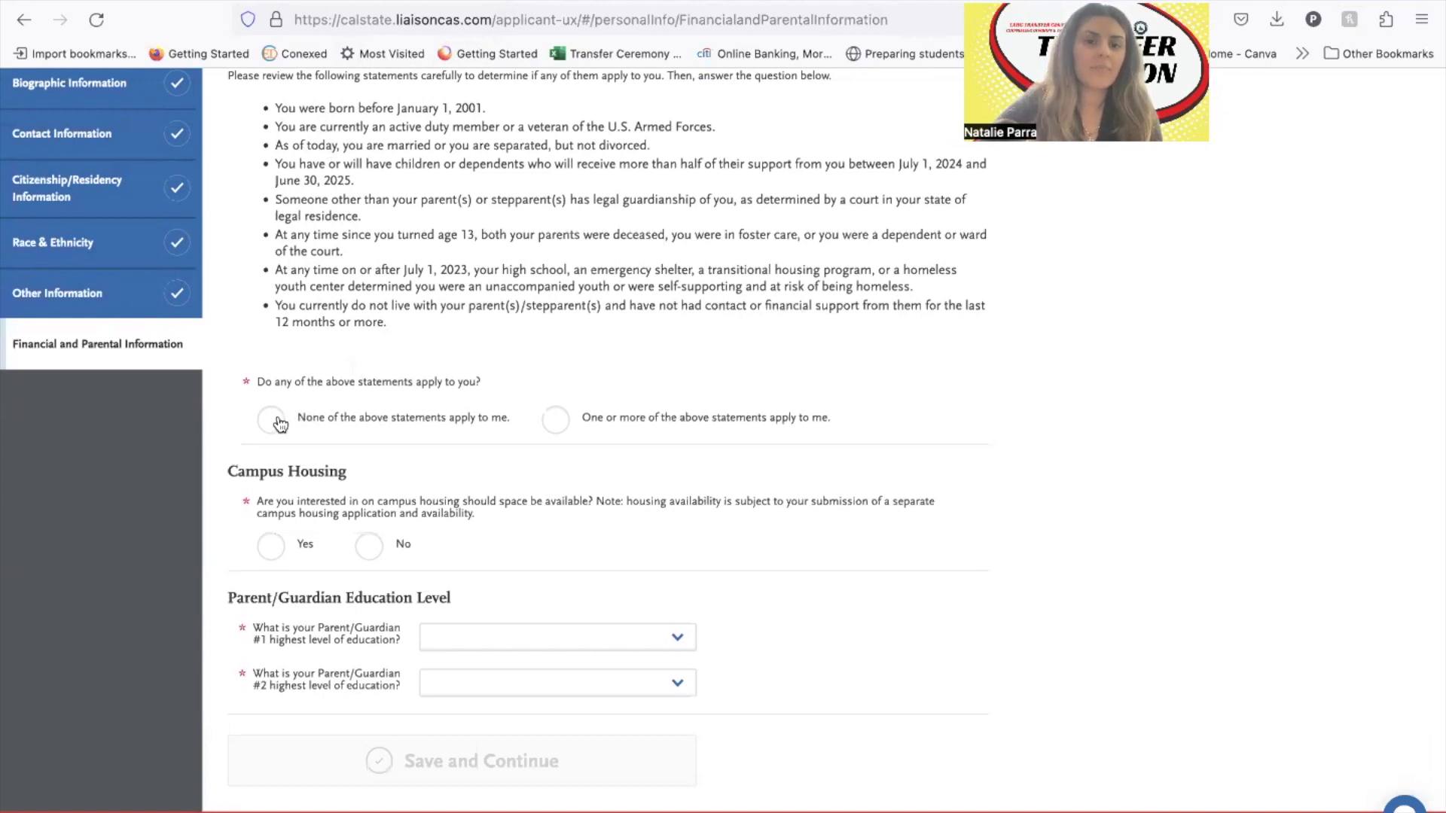
pyautogui.scroll(-1, 404, 640)
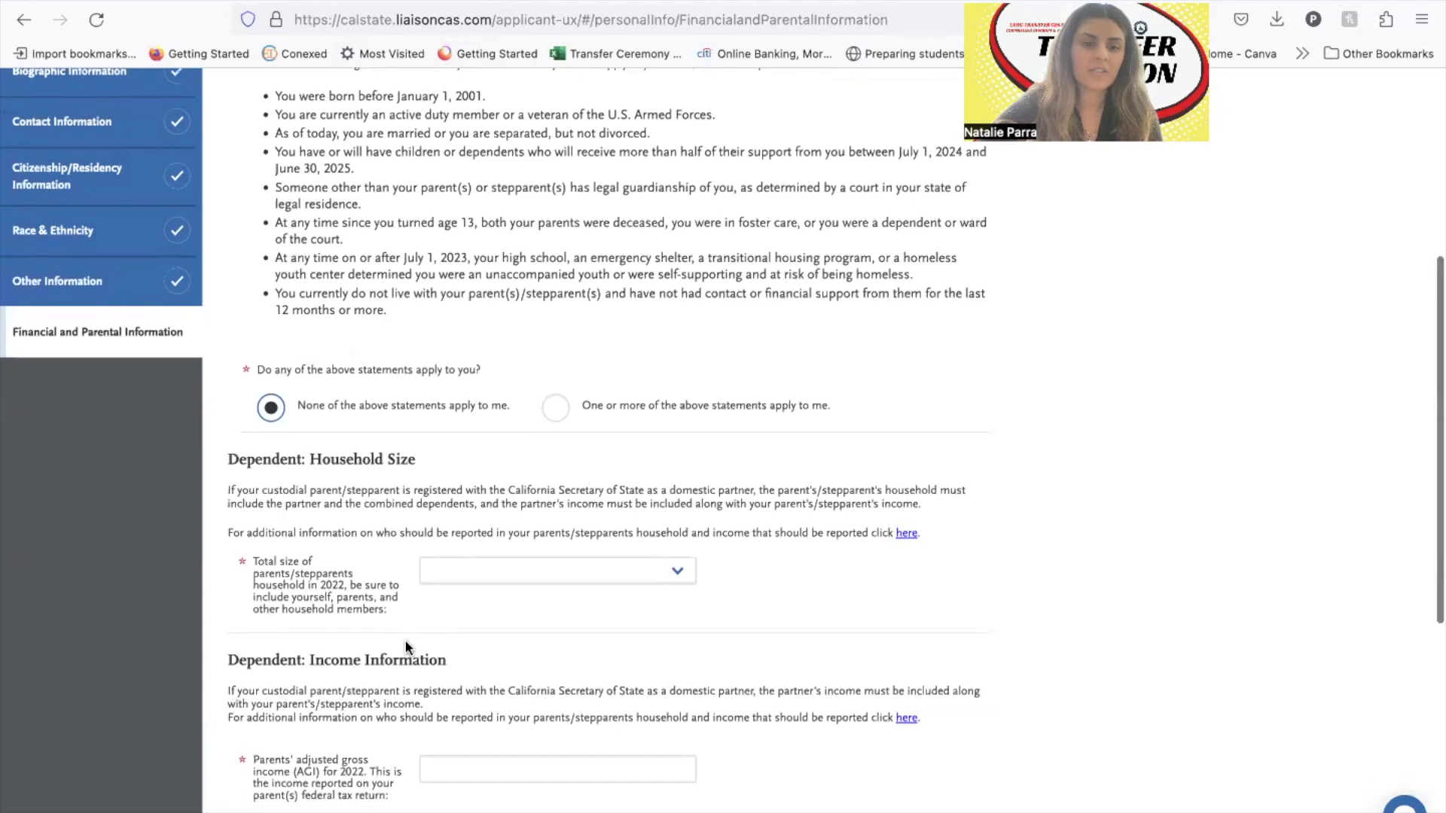
pyautogui.click(482, 544)
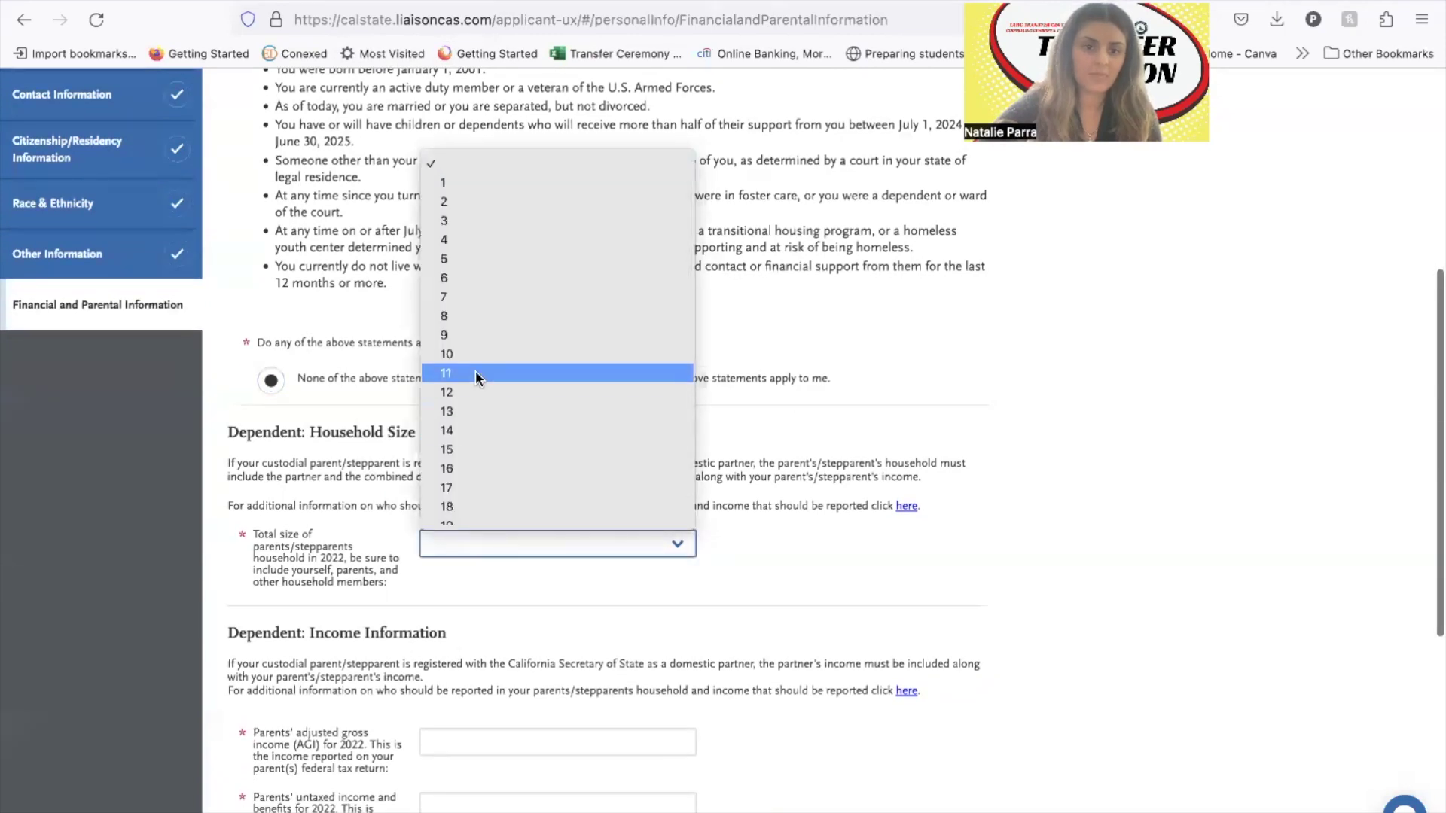
pyautogui.click(493, 258)
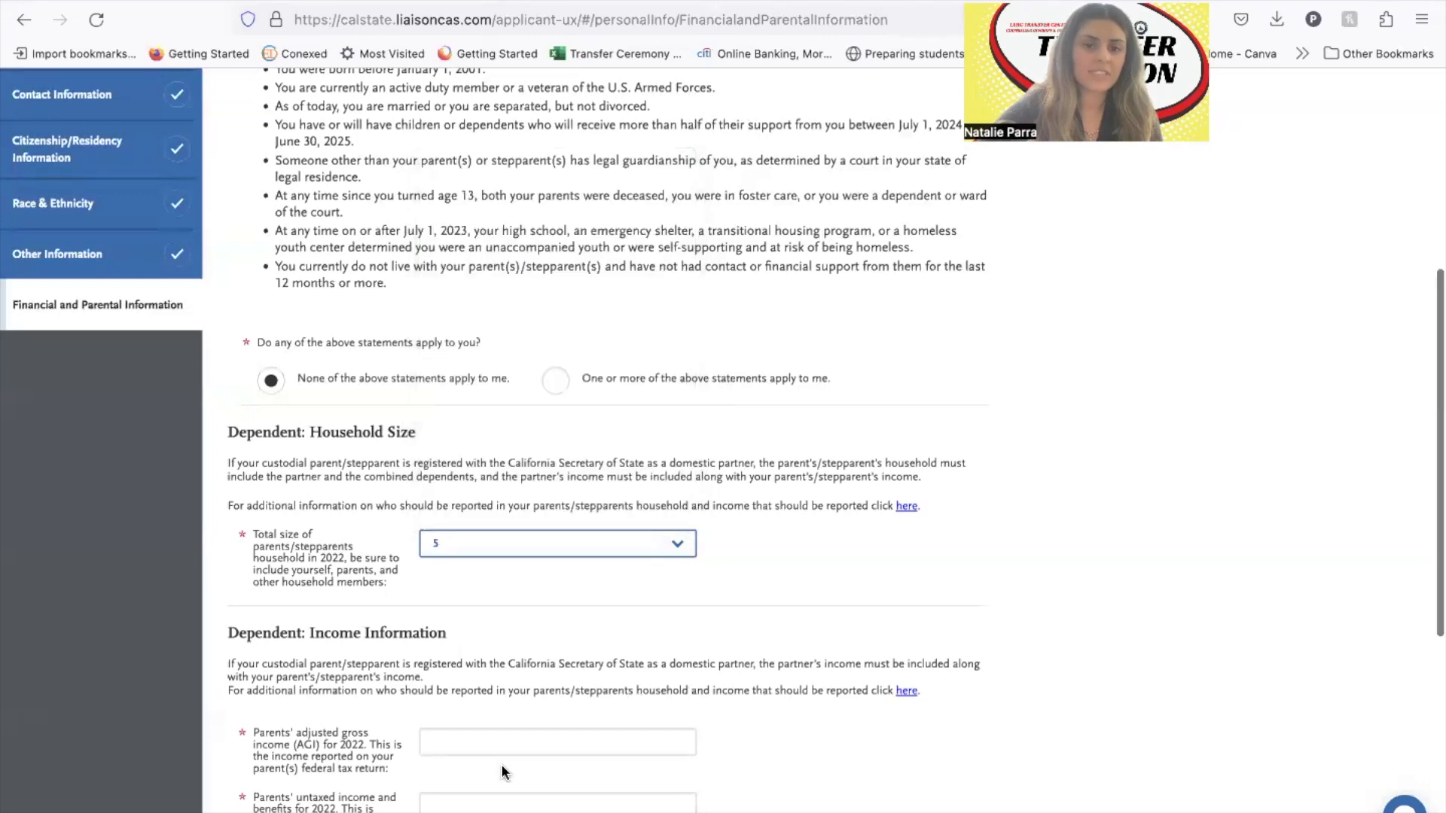
# Enter 40,000 as the parents' adjusted gross income for 2022.
pyautogui.scroll(-3, 500, 754)
pyautogui.click(518, 585)
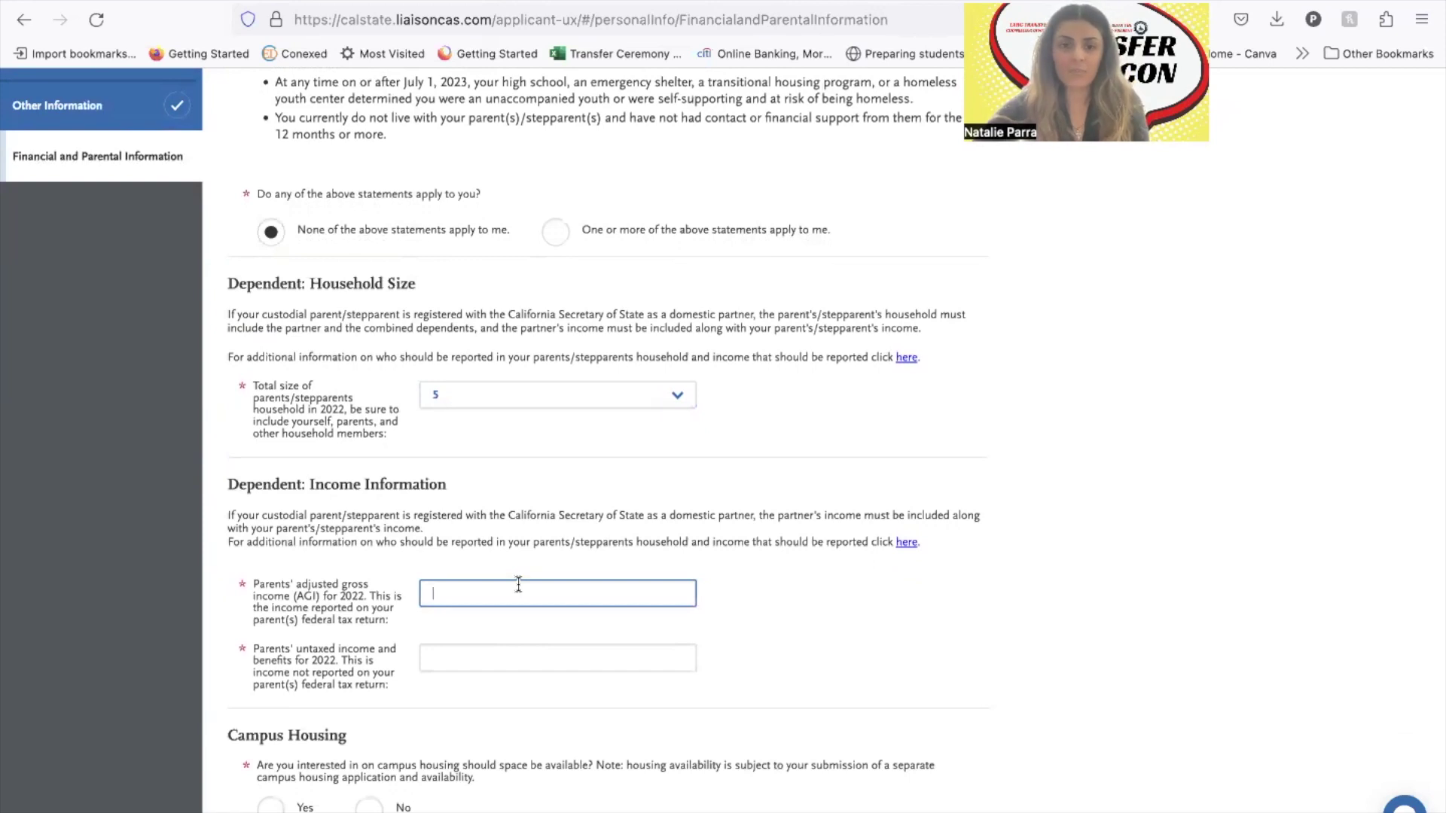
pyautogui.write('0')
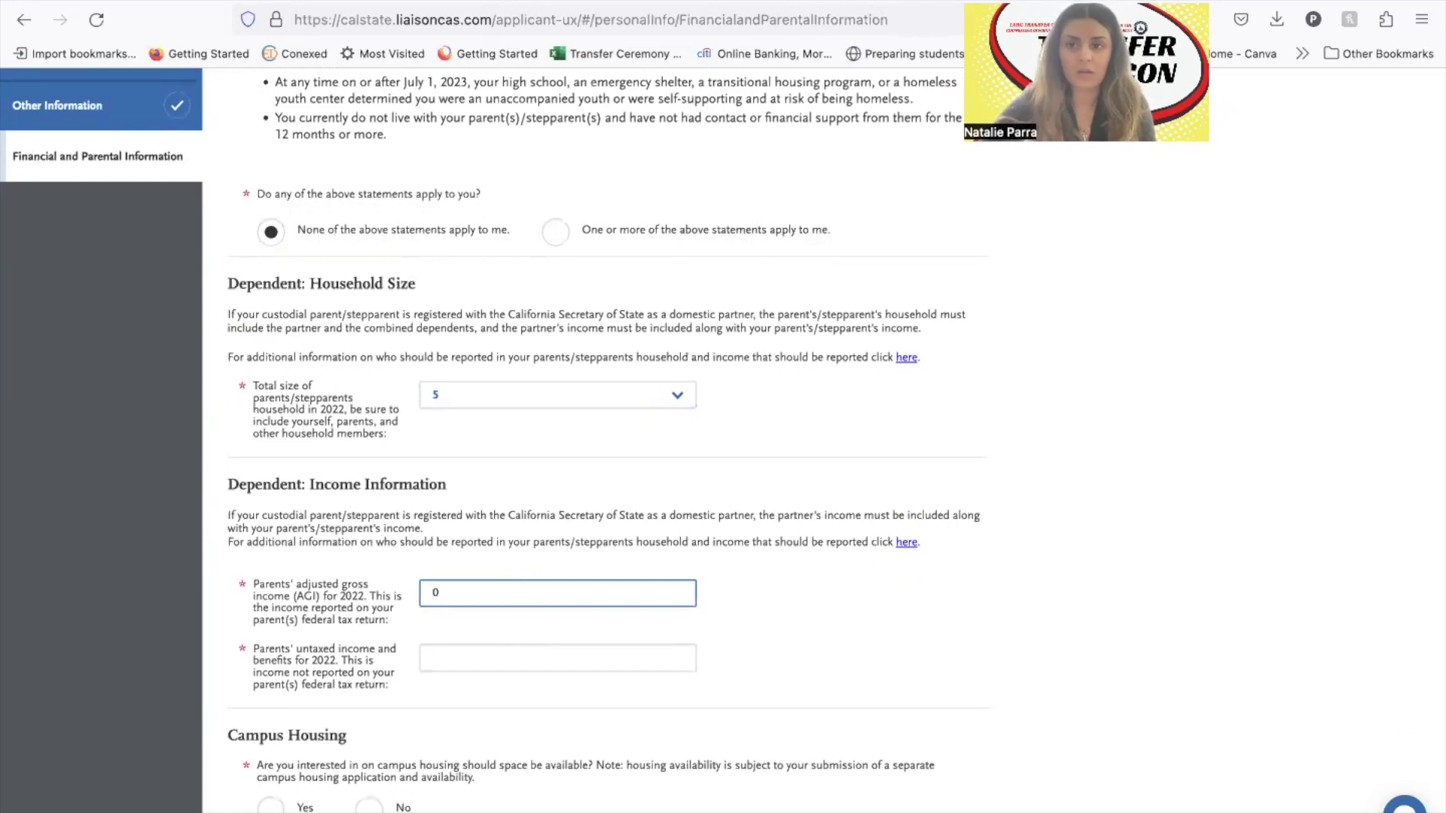
pyautogui.press('BackSpace')
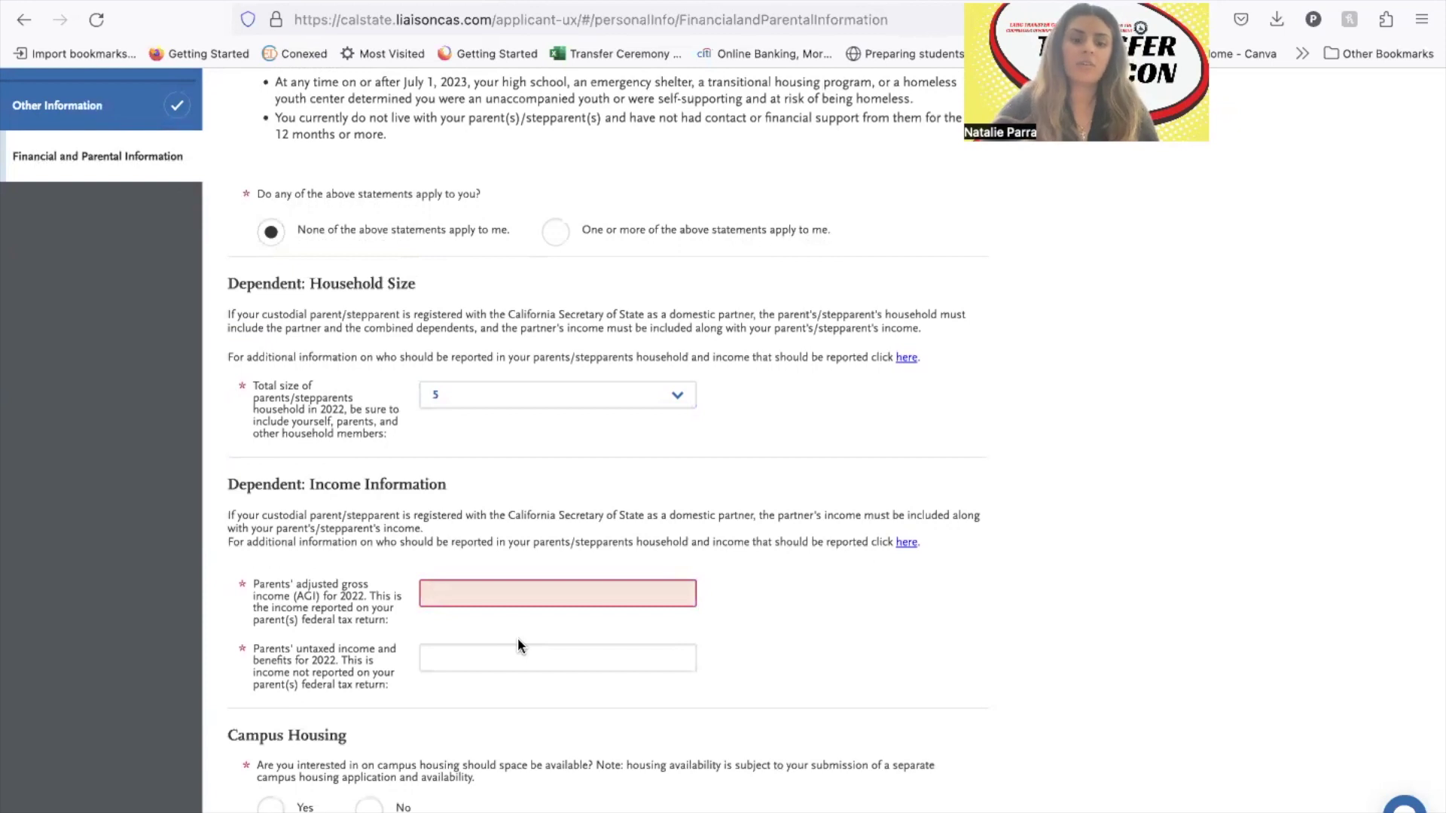
pyautogui.write('400000')
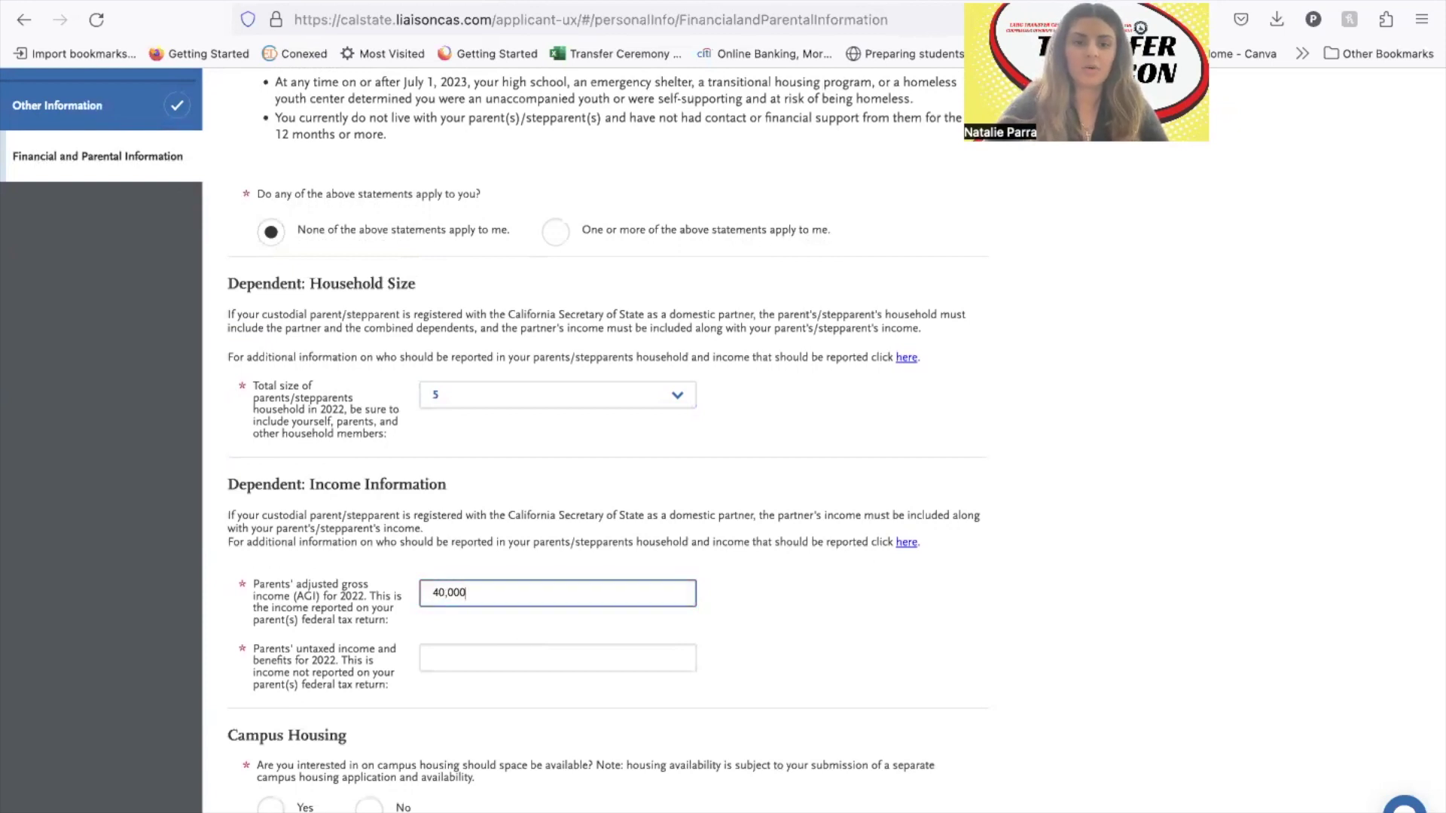
# Enter 0 as the parents' untaxed income and benefits for 2022 and answer Yes to being interested in campus housing.
pyautogui.click(568, 664)
pyautogui.scroll(-1, 569, 668)
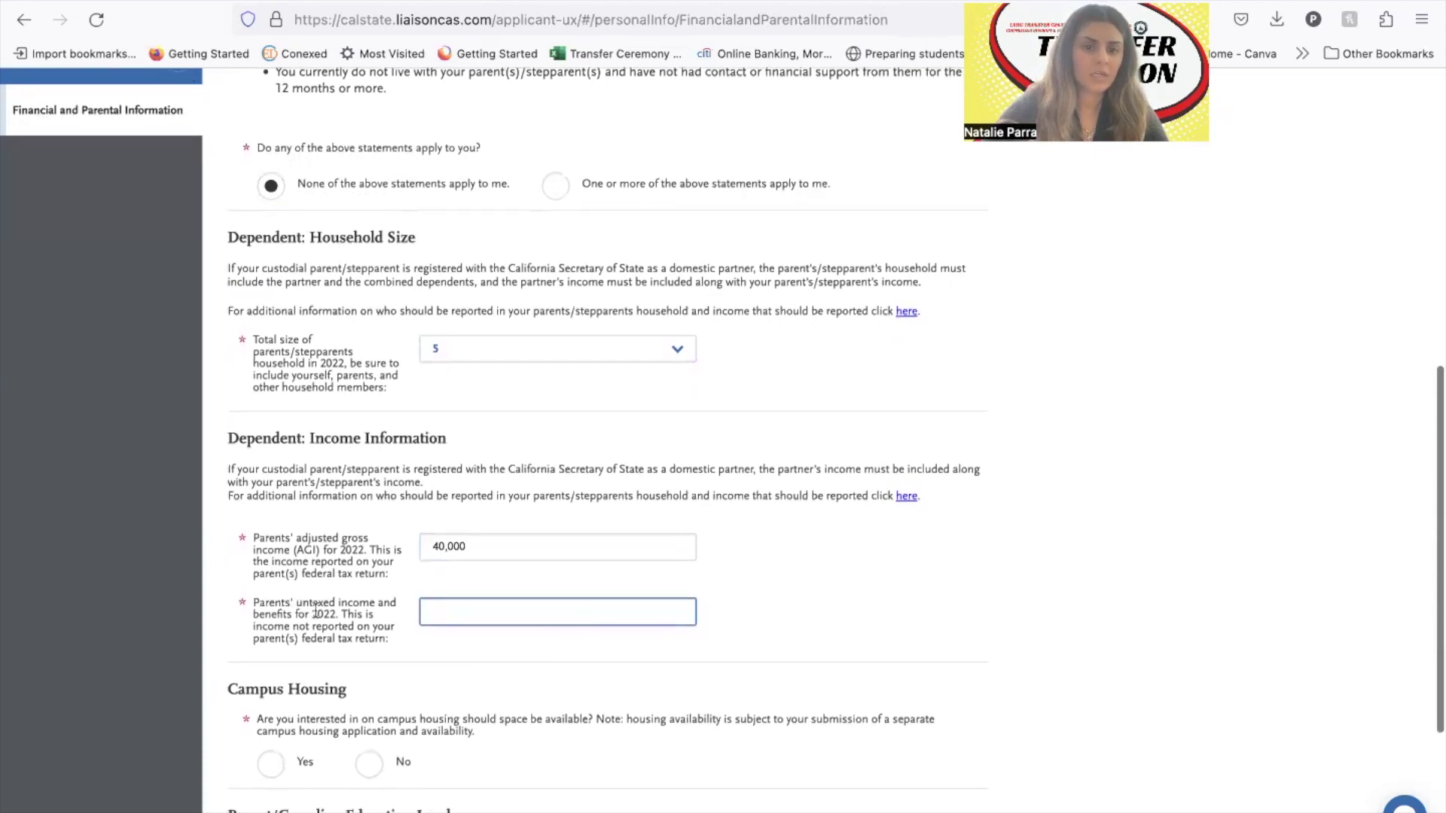
pyautogui.write('0')
pyautogui.click(458, 665)
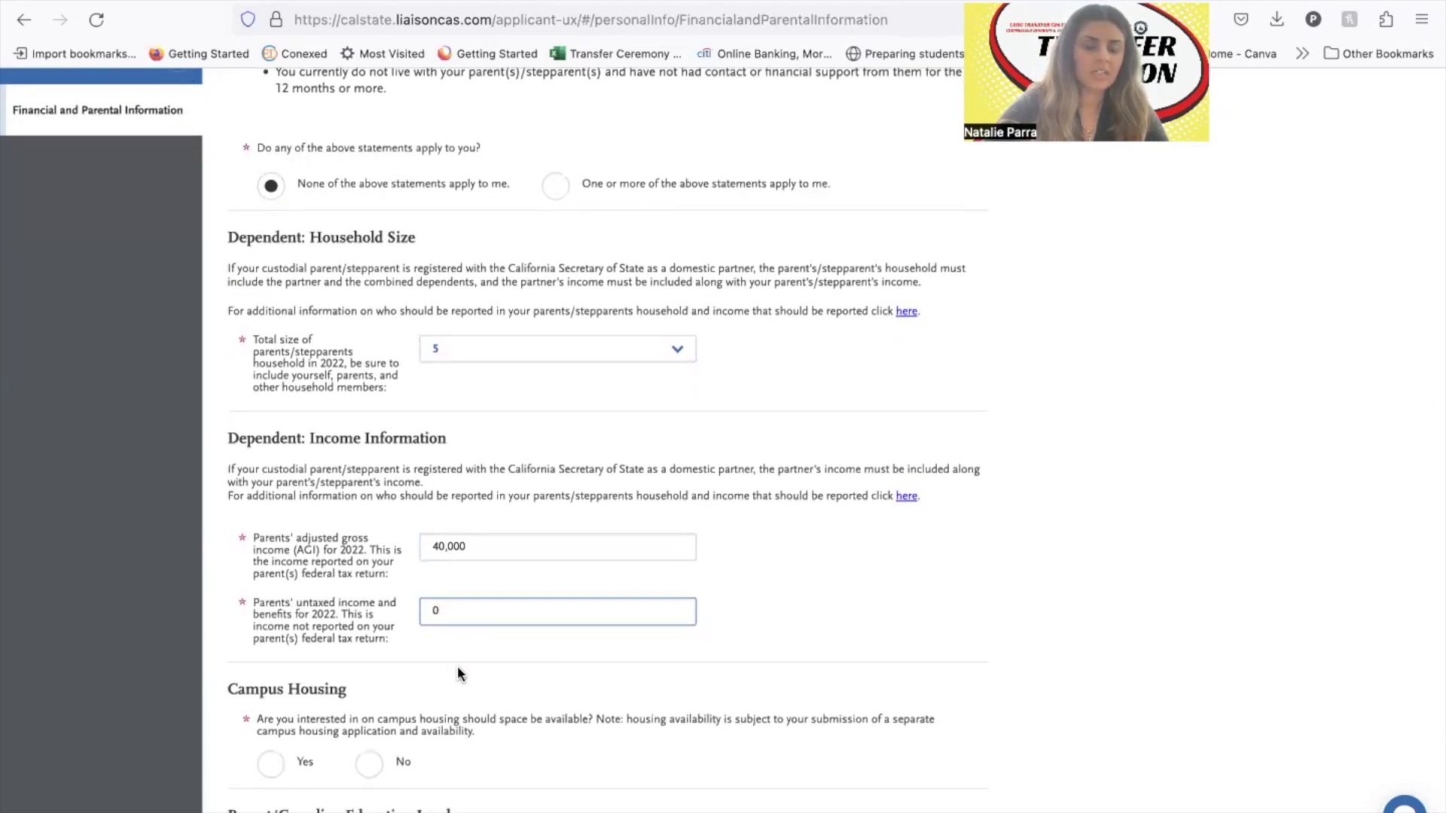
pyautogui.scroll(-2, 457, 666)
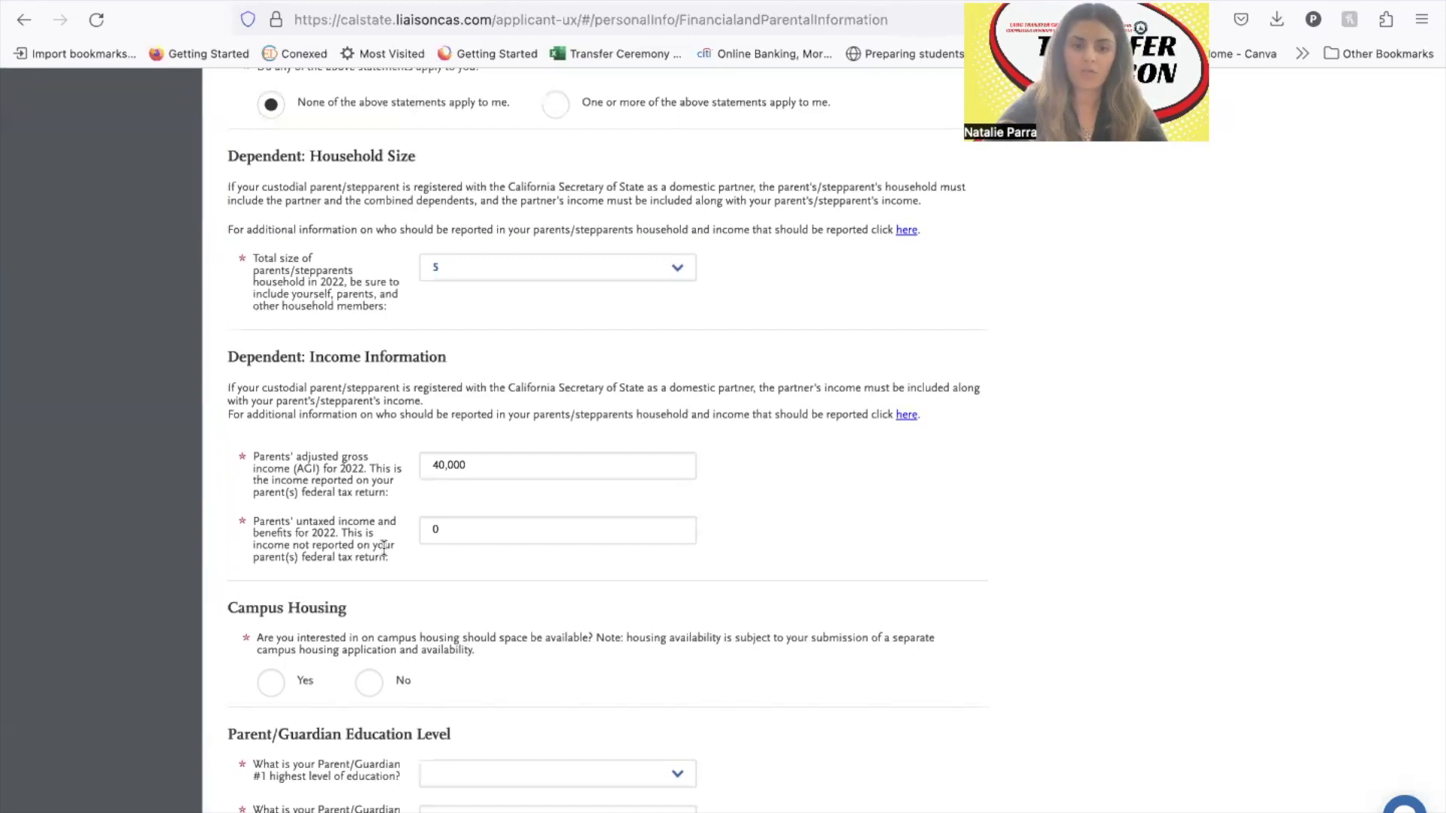
pyautogui.scroll(-3, 383, 548)
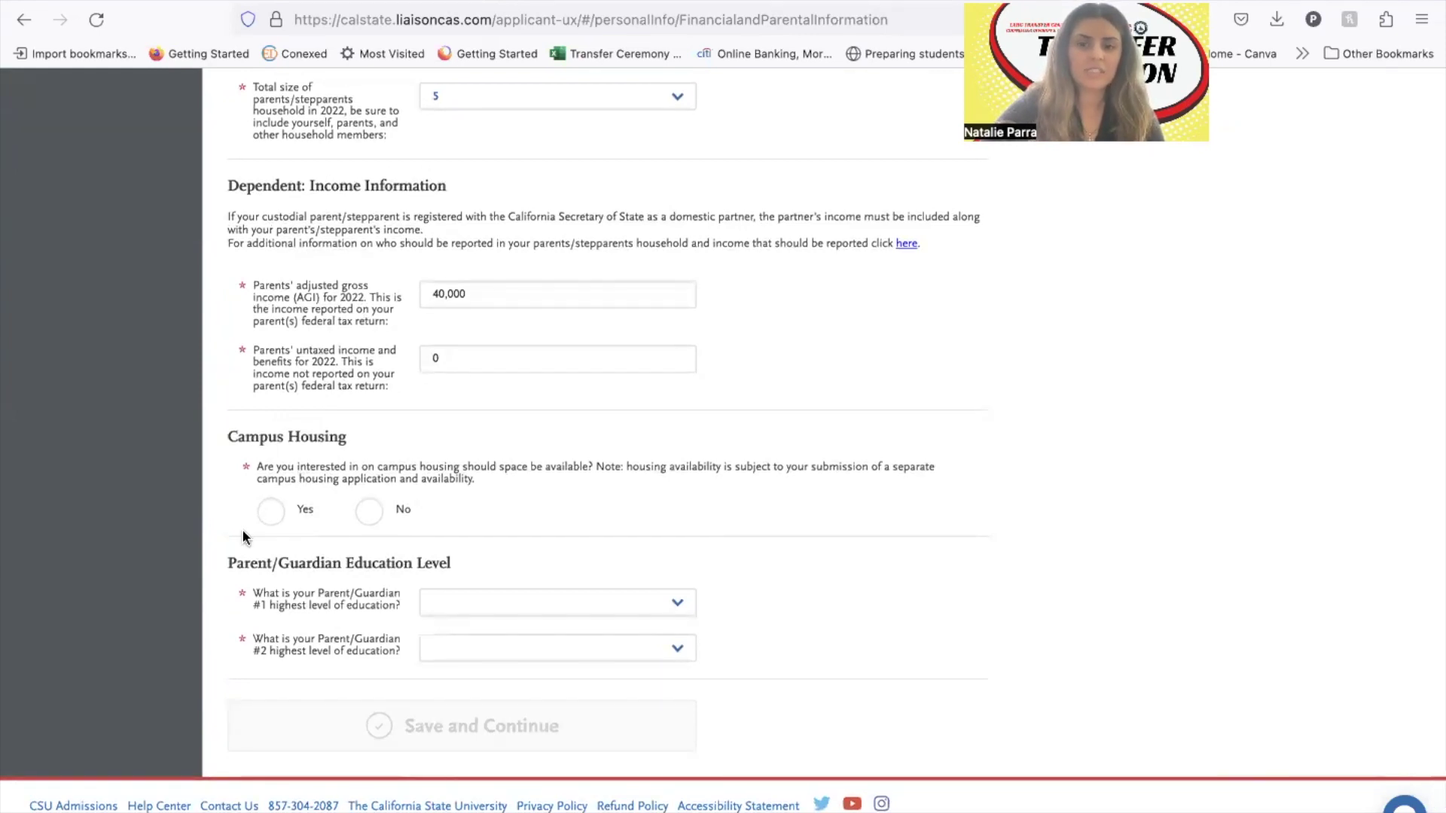
pyautogui.click(271, 512)
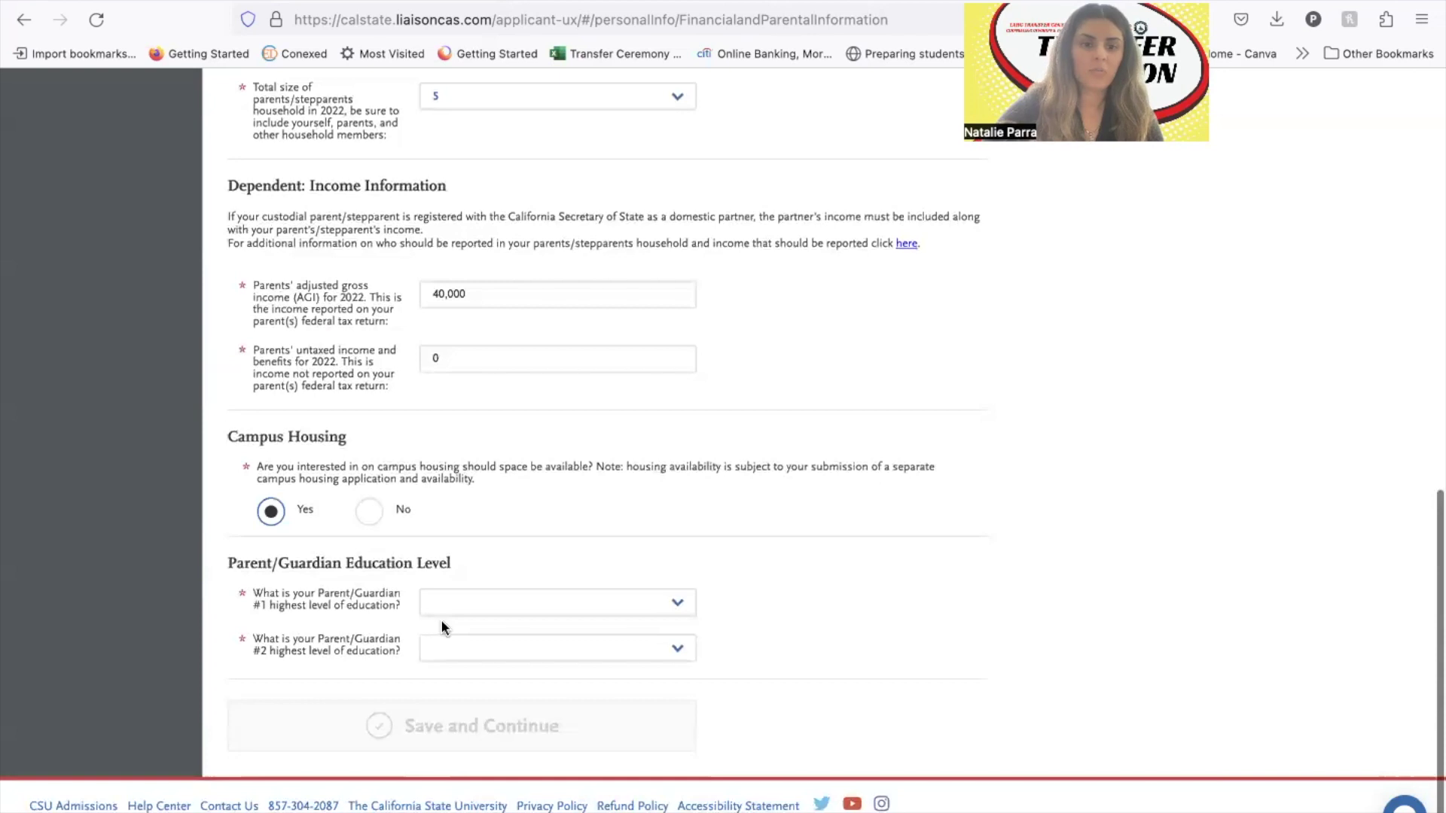
# Set the parent/guardian education levels to High School Graduate and No High School, and save the section to continue to Academic History.
pyautogui.click(447, 610)
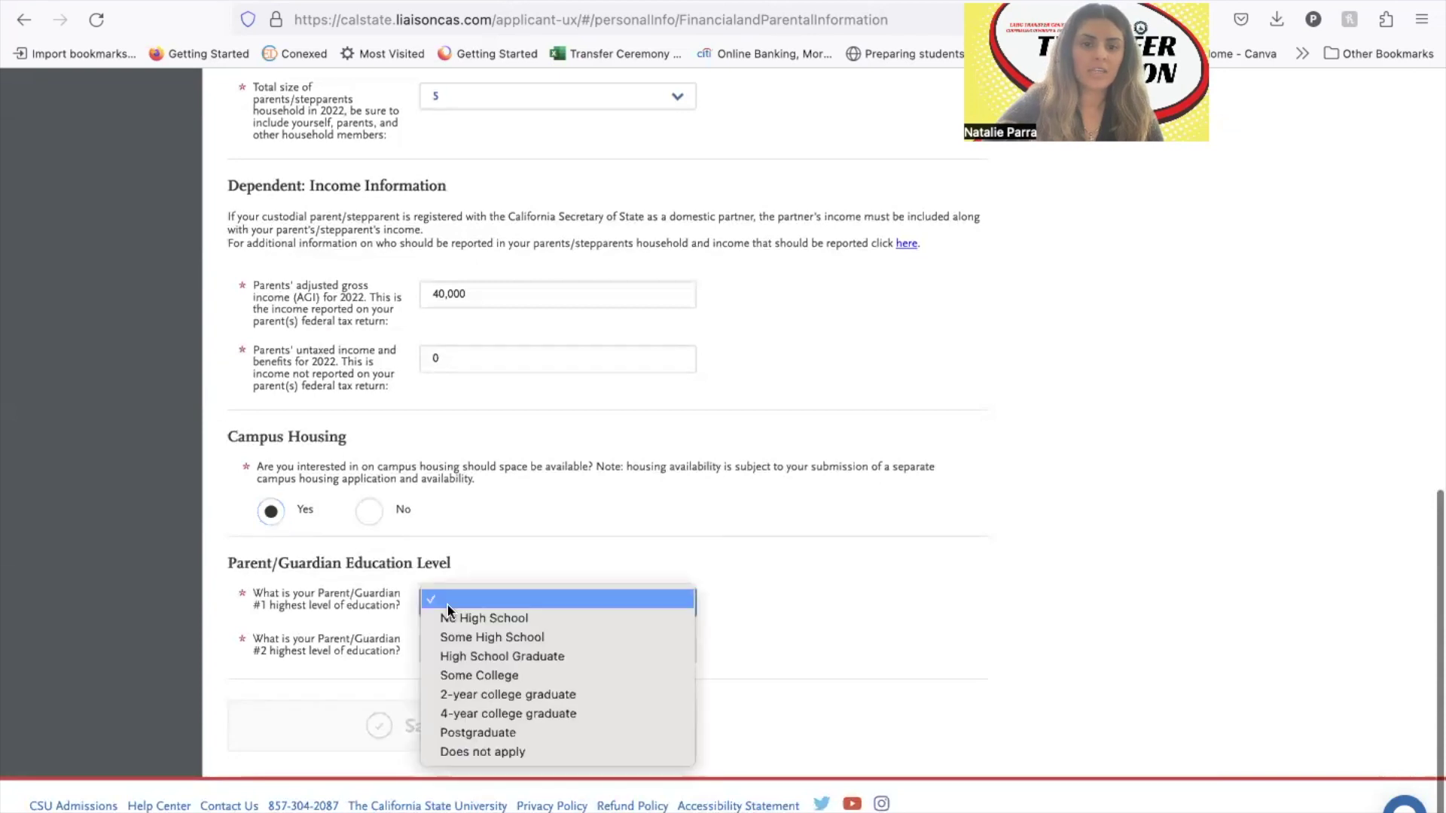
pyautogui.click(477, 656)
pyautogui.click(479, 658)
pyautogui.click(482, 663)
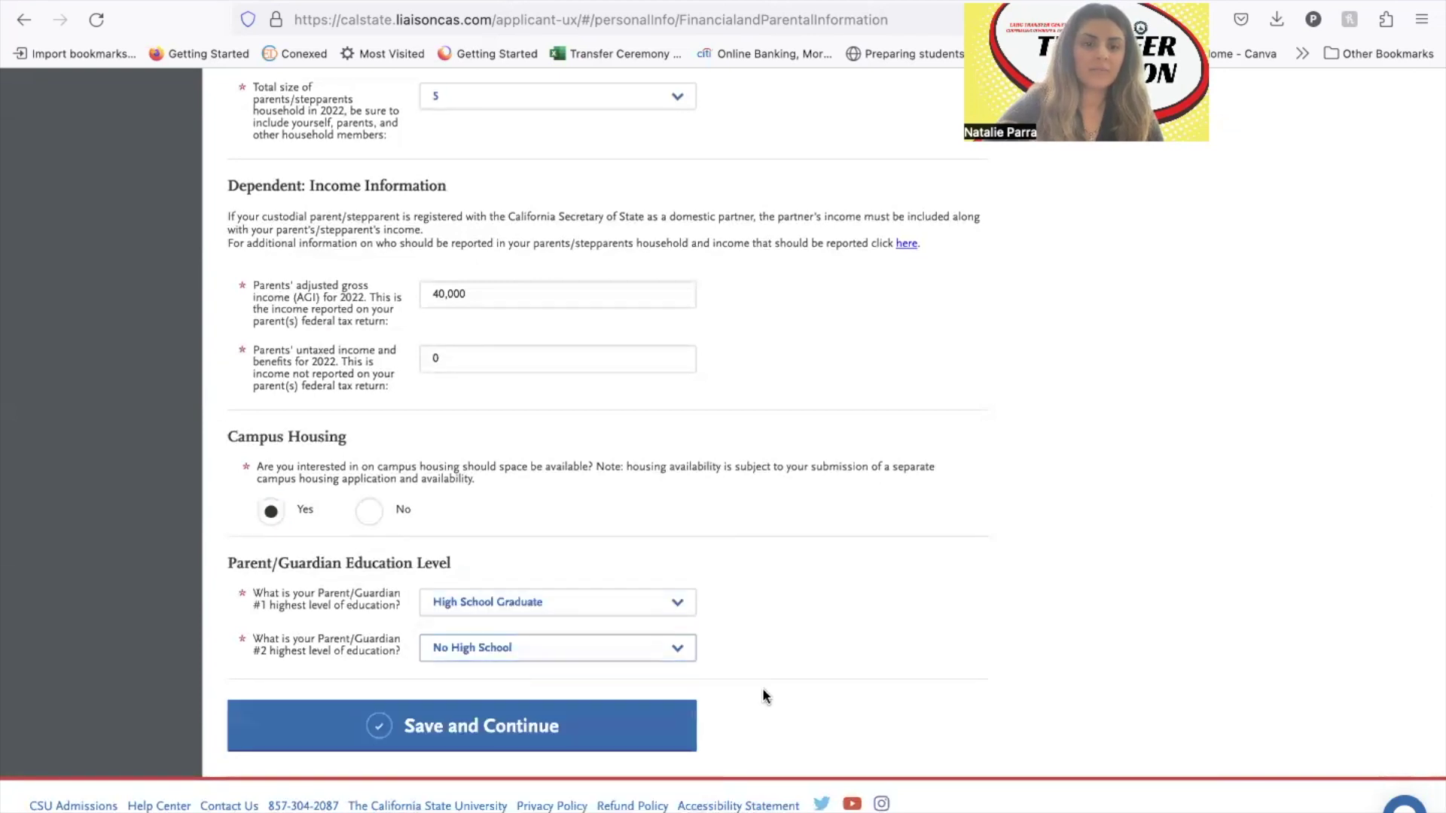
pyautogui.click(555, 748)
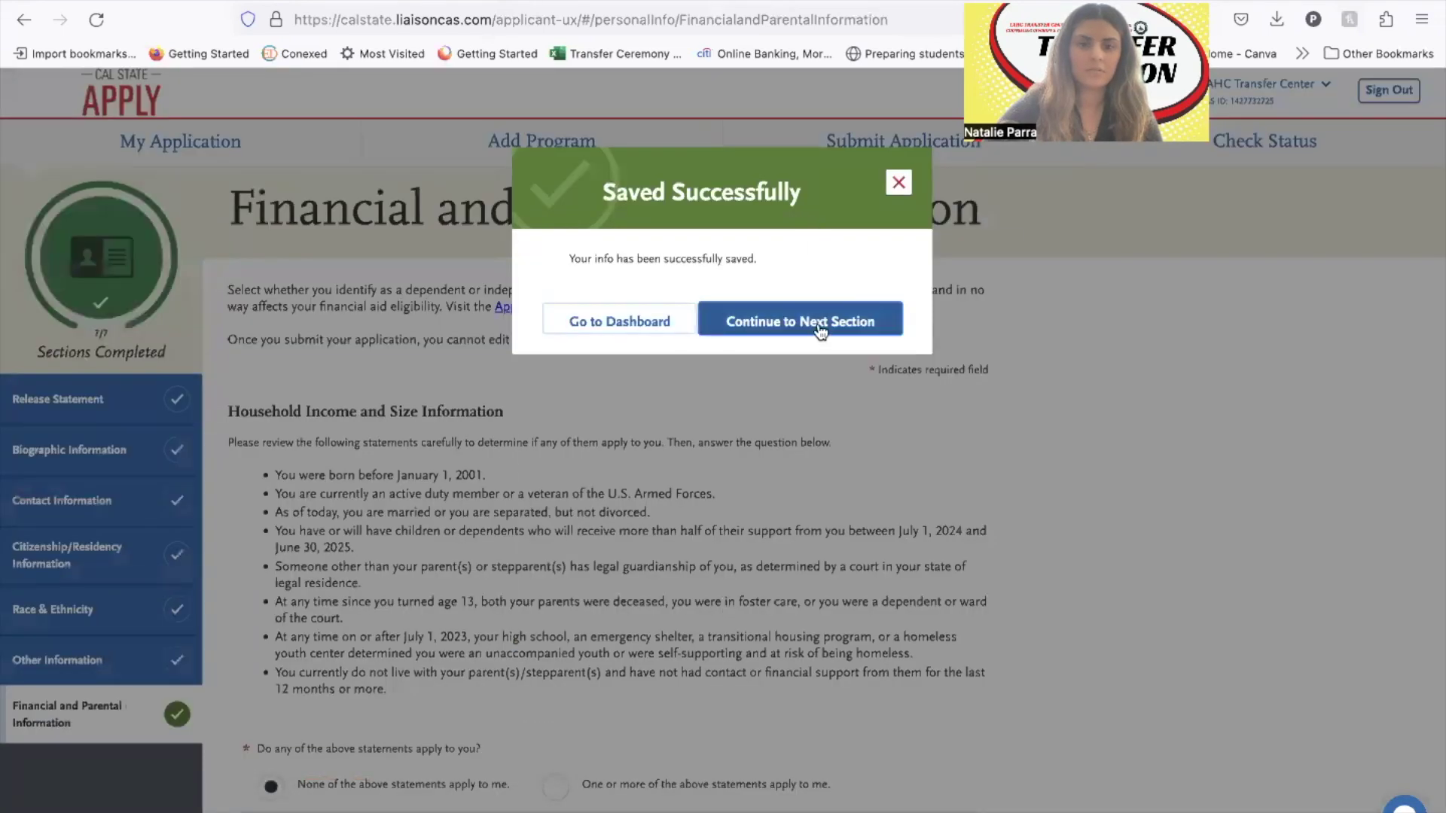
pyautogui.click(819, 325)
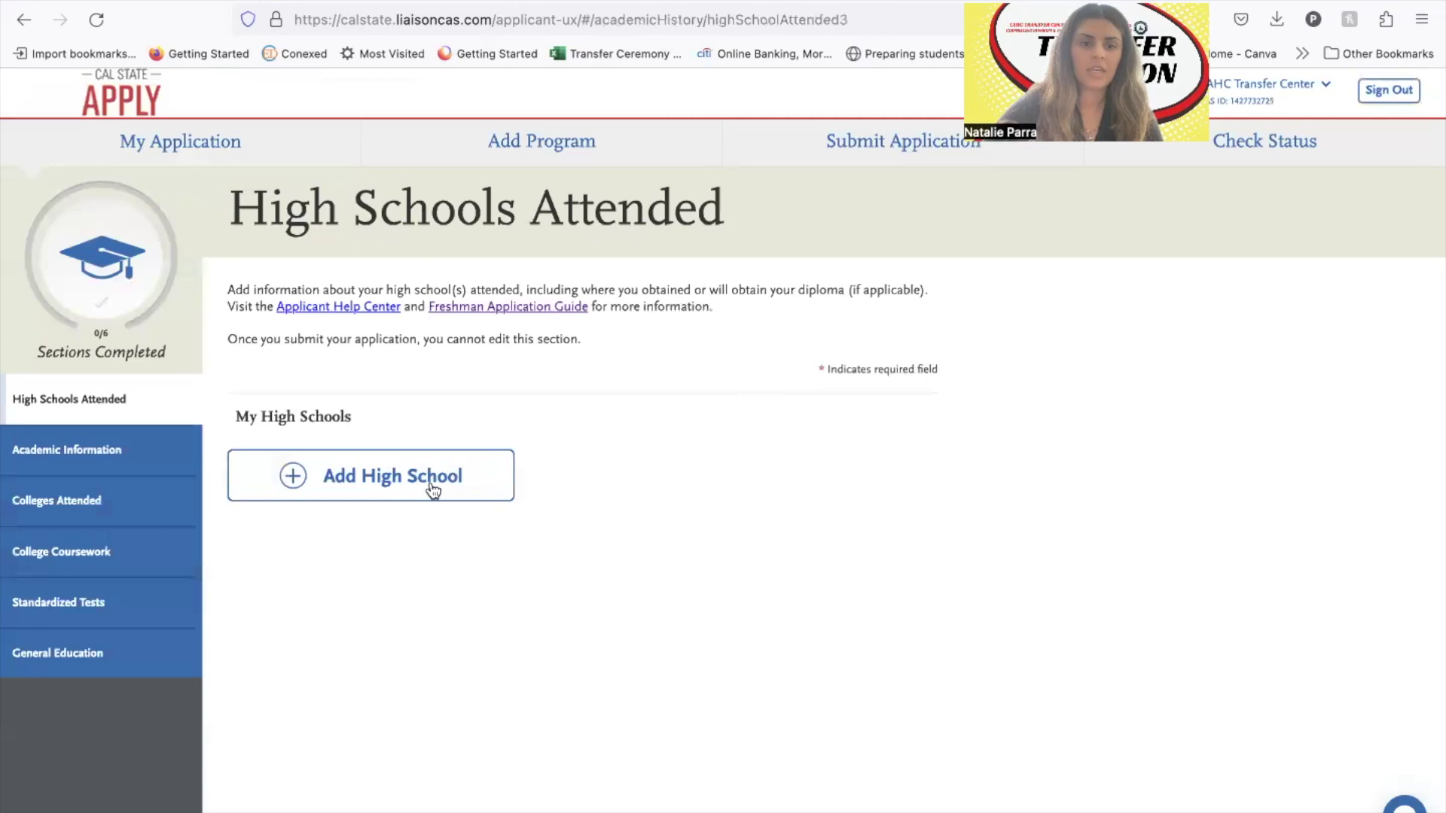
# Add San Pedro High School in San Pedro, CA, attended September 2018 to June 2022 on the Semester term type, and save it.
pyautogui.click(433, 491)
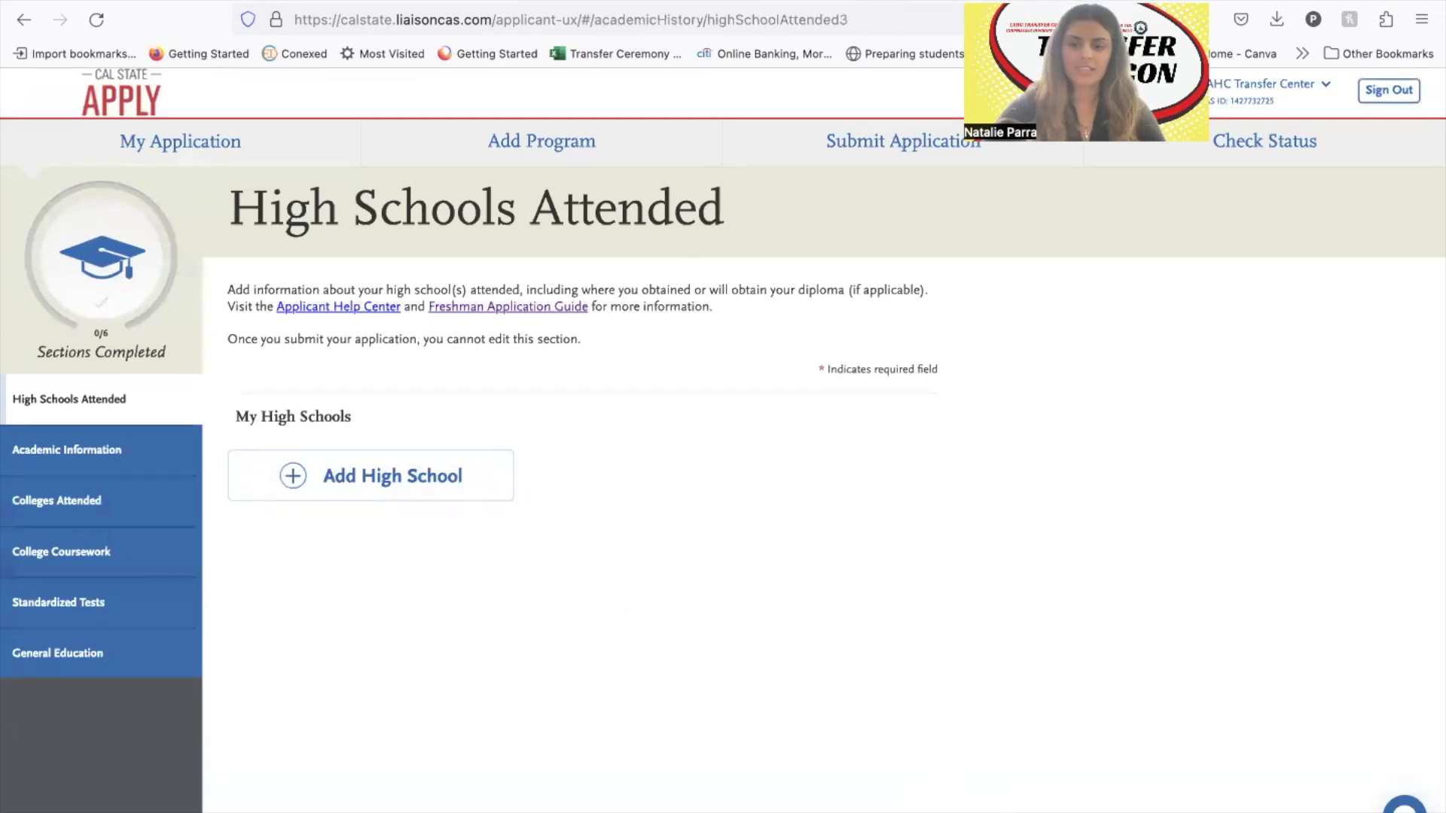
pyautogui.click(429, 482)
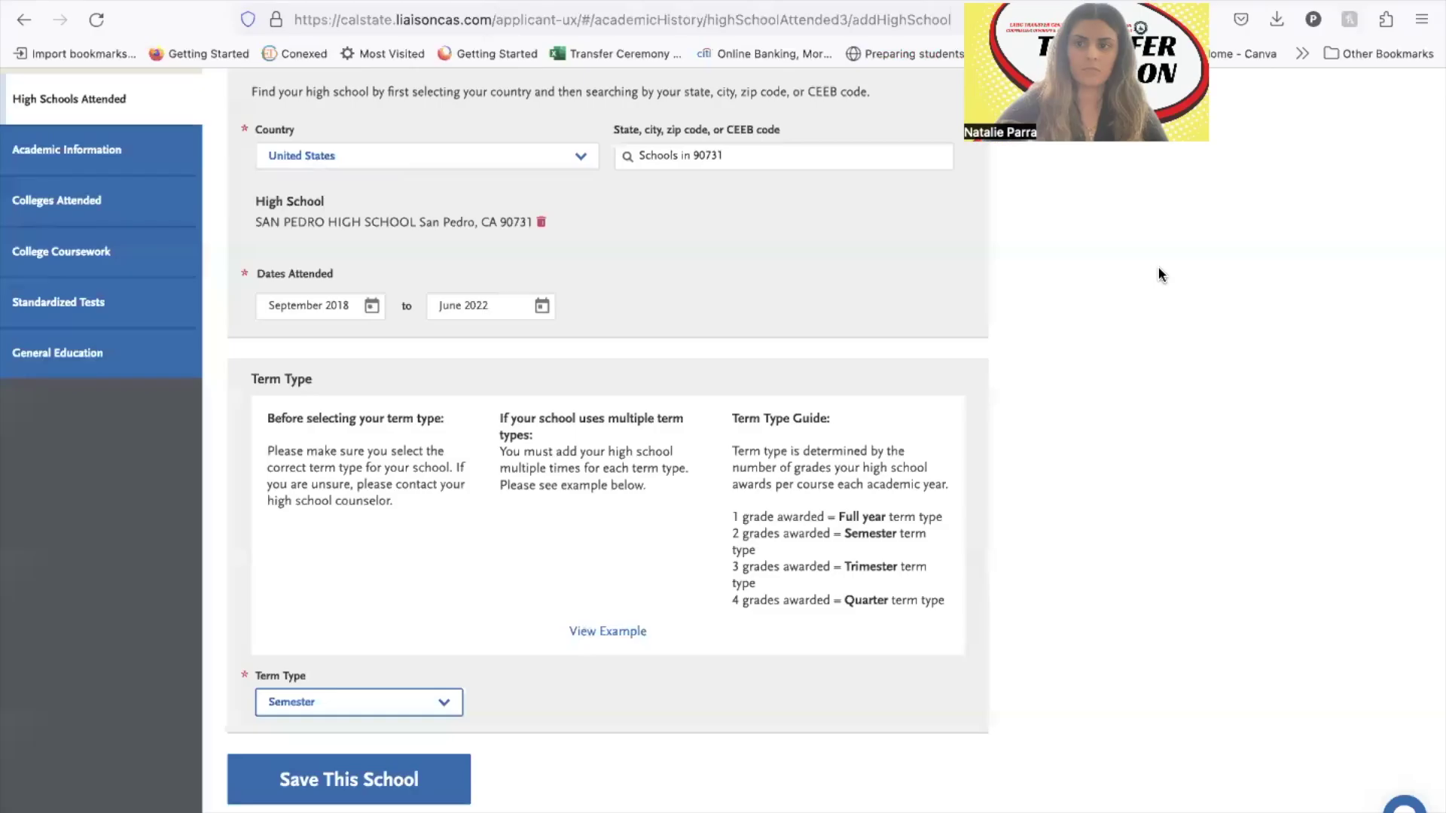
pyautogui.scroll(2, 951, 507)
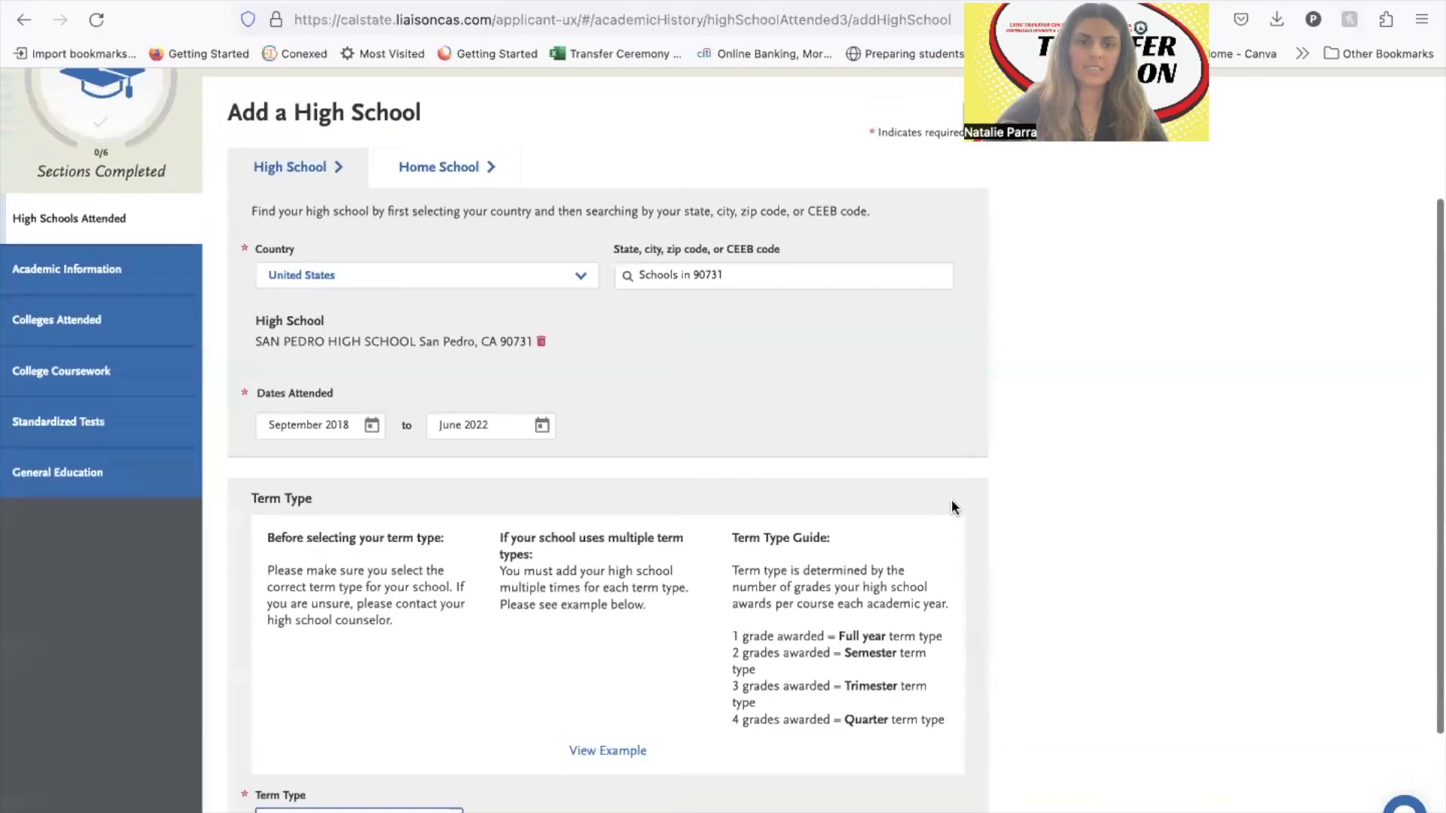
pyautogui.scroll(-3, 672, 426)
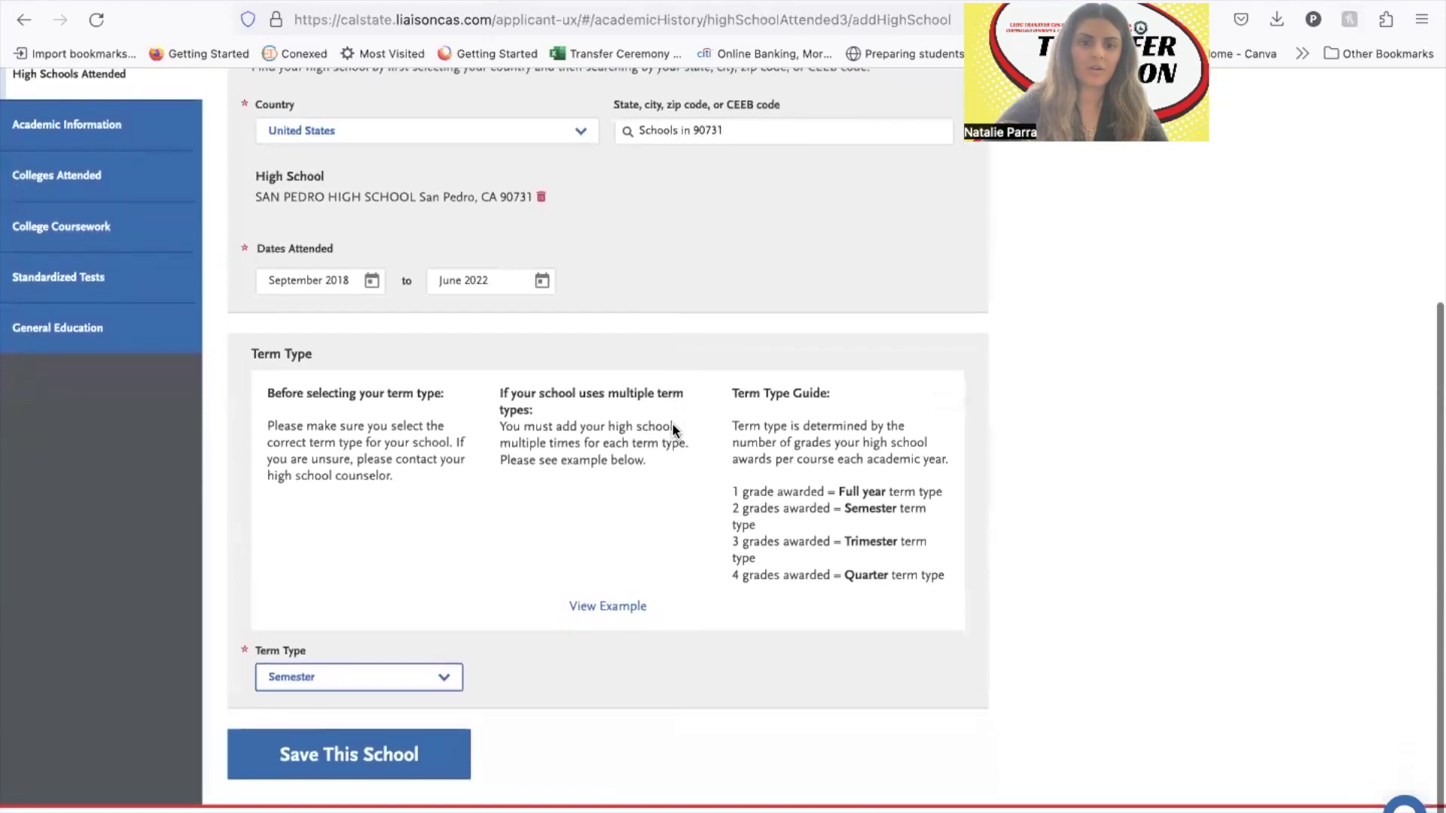
pyautogui.click(440, 750)
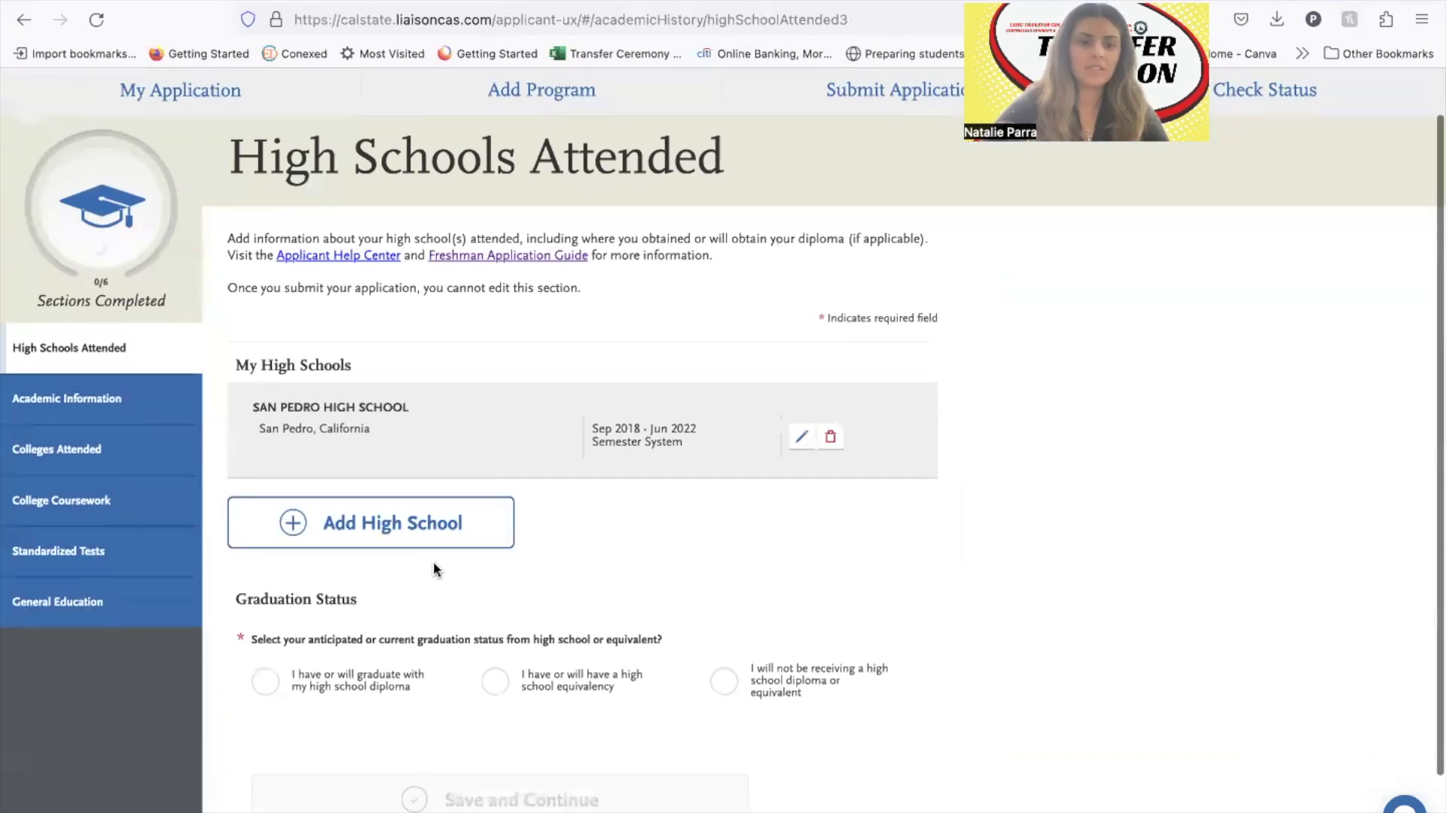
# Set the graduation status to graduating with a high school diploma and choose San Pedro High School as the diploma's school.
pyautogui.scroll(-2, 371, 640)
pyautogui.click(368, 638)
pyautogui.scroll(-2, 386, 667)
pyautogui.click(410, 637)
pyautogui.click(417, 658)
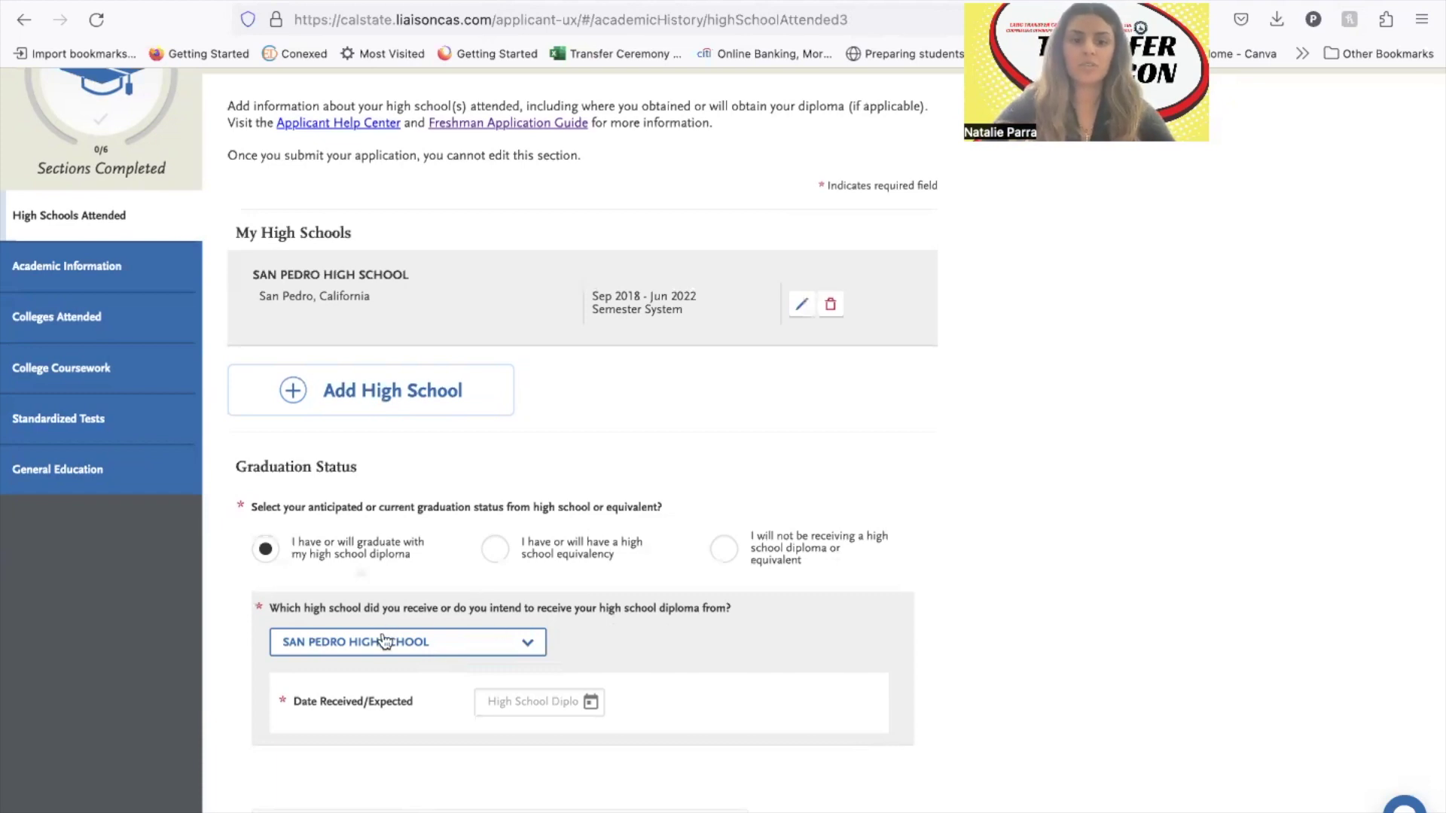
# Set the diploma's received date to June 2022, save the section with that graduation date confirmed, and continue to Academic Information.
pyautogui.click(554, 712)
pyautogui.write('06/')
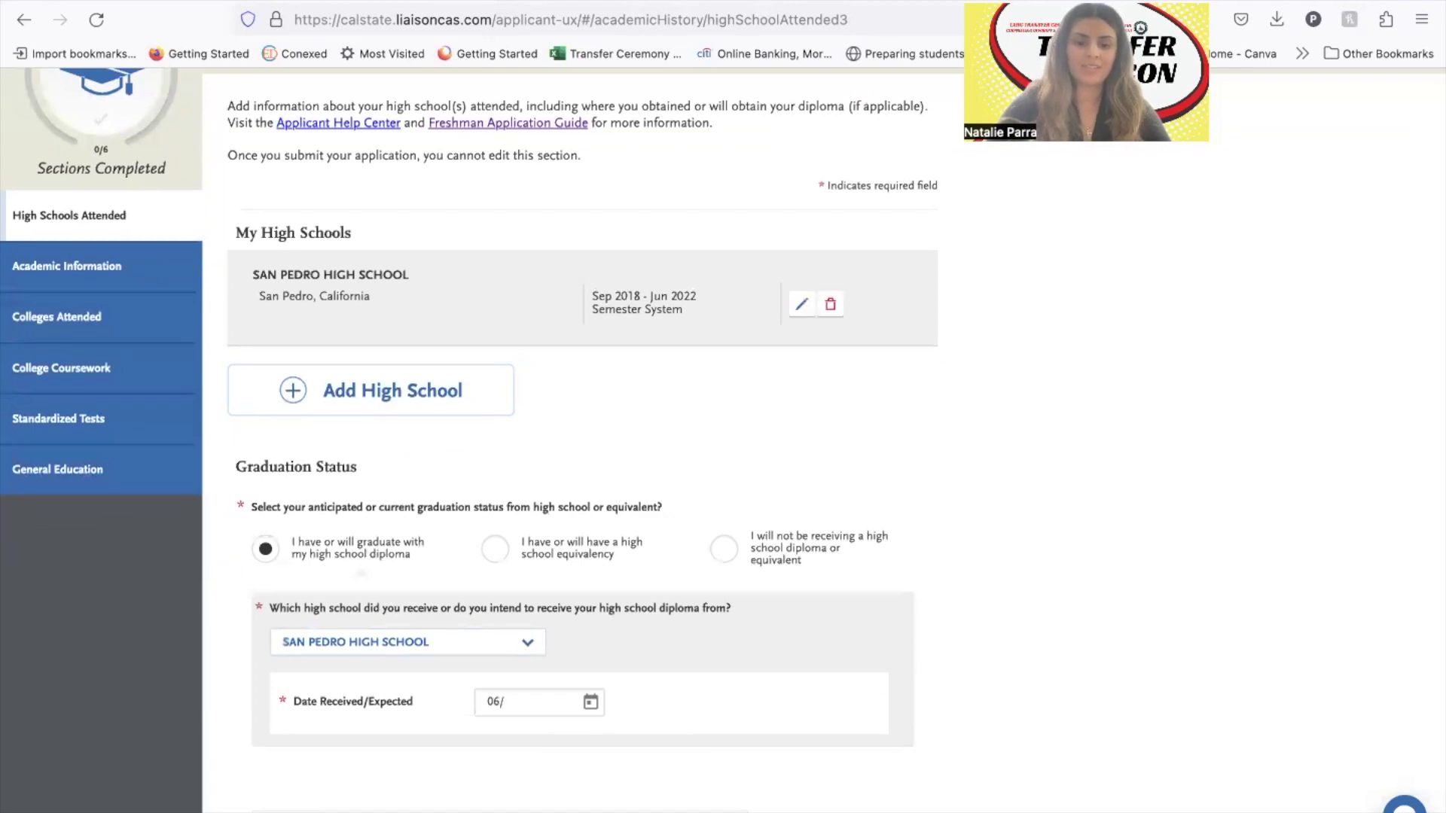
pyautogui.write('23/2022')
pyautogui.scroll(-3, 949, 552)
pyautogui.click(591, 592)
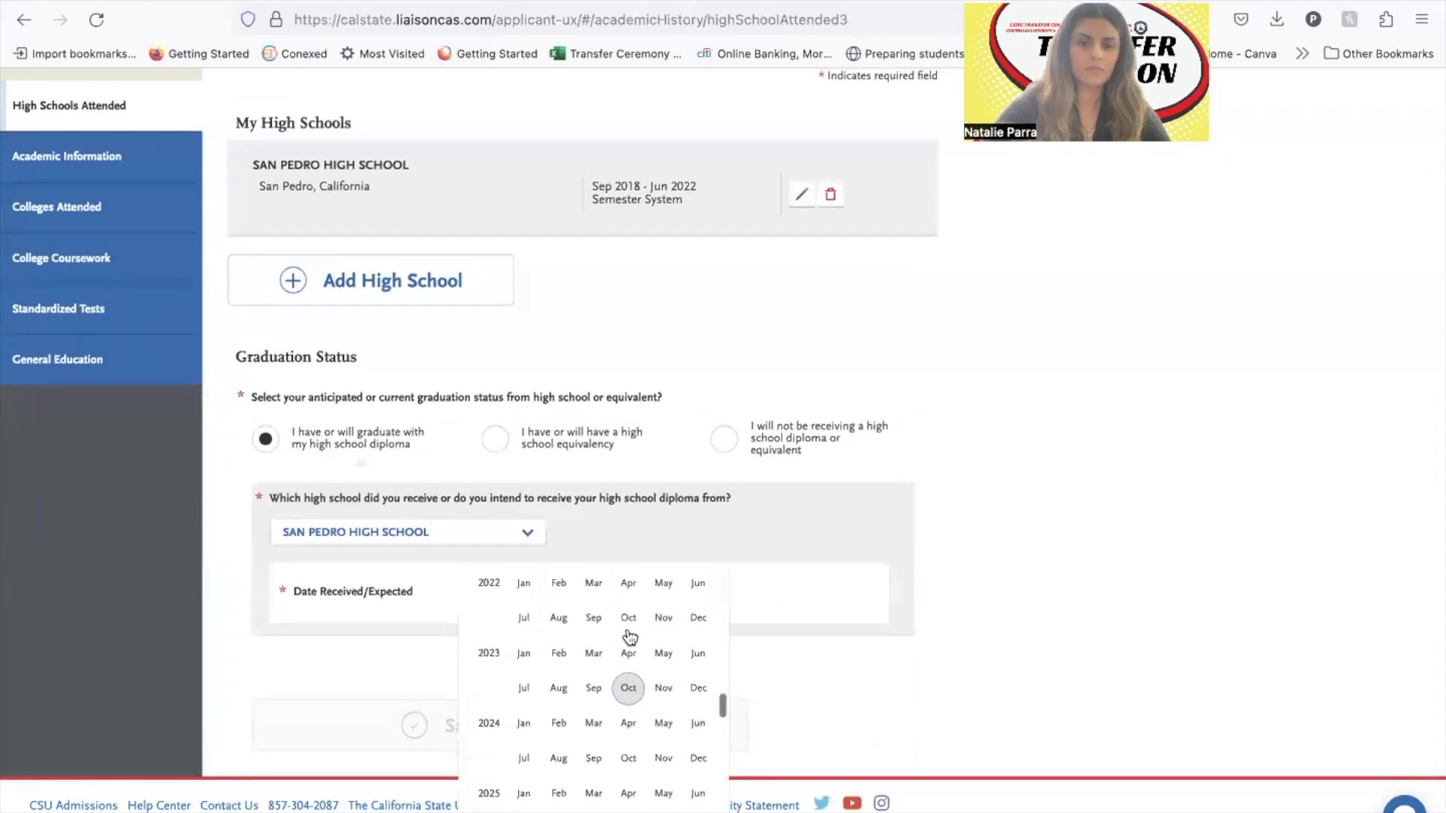
pyautogui.scroll(1, 630, 637)
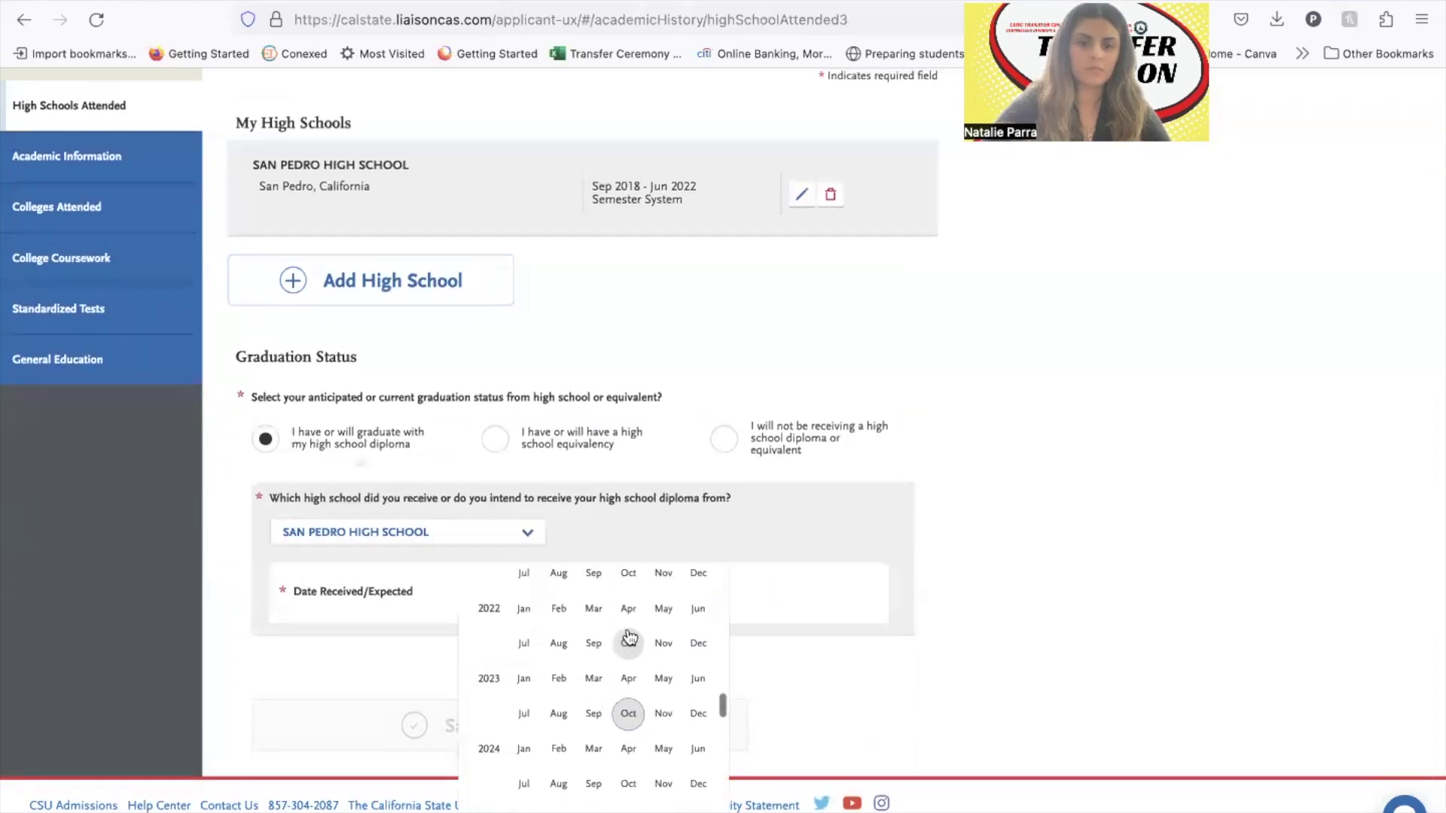
pyautogui.click(698, 609)
pyautogui.click(628, 720)
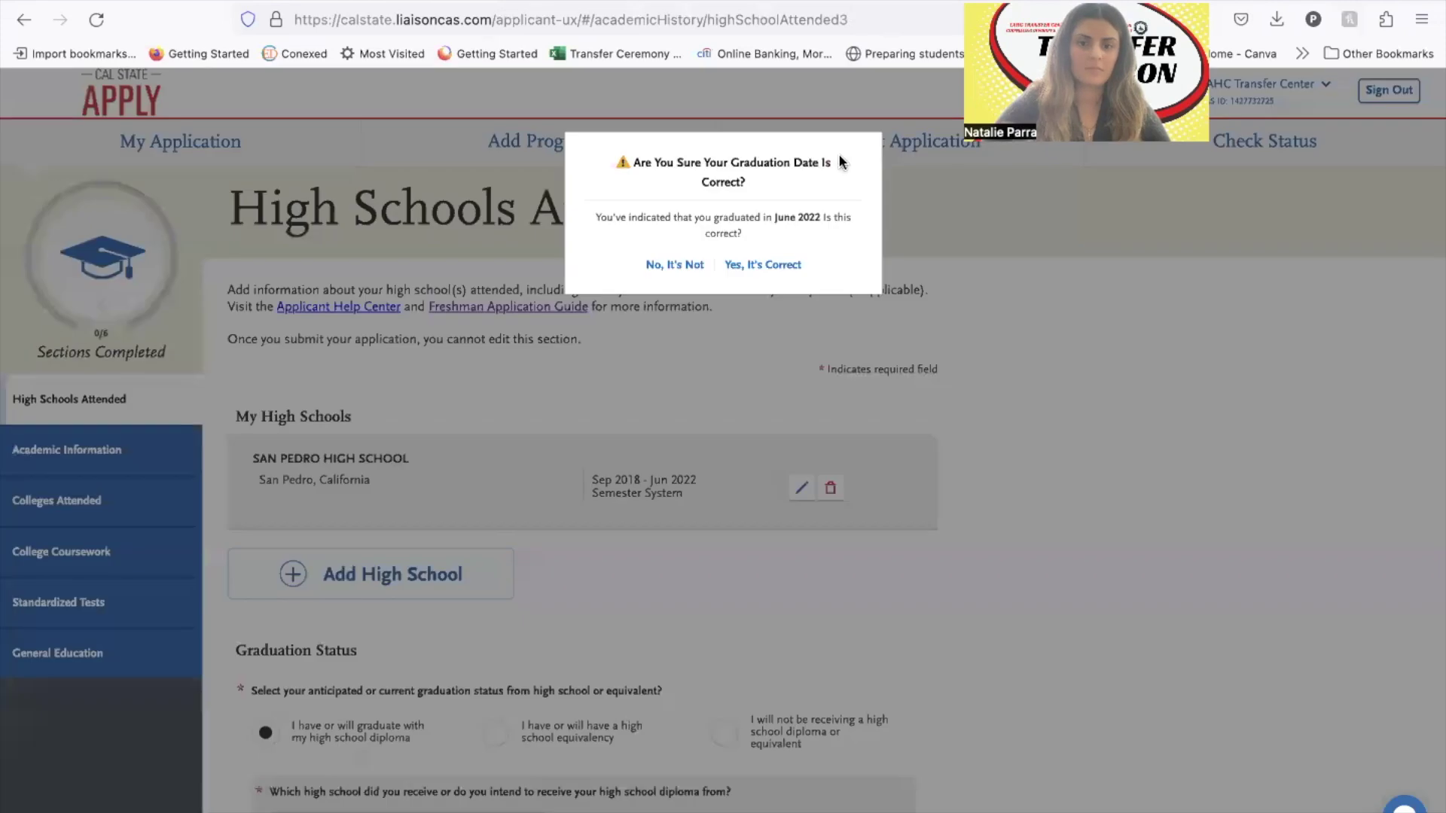
pyautogui.click(783, 265)
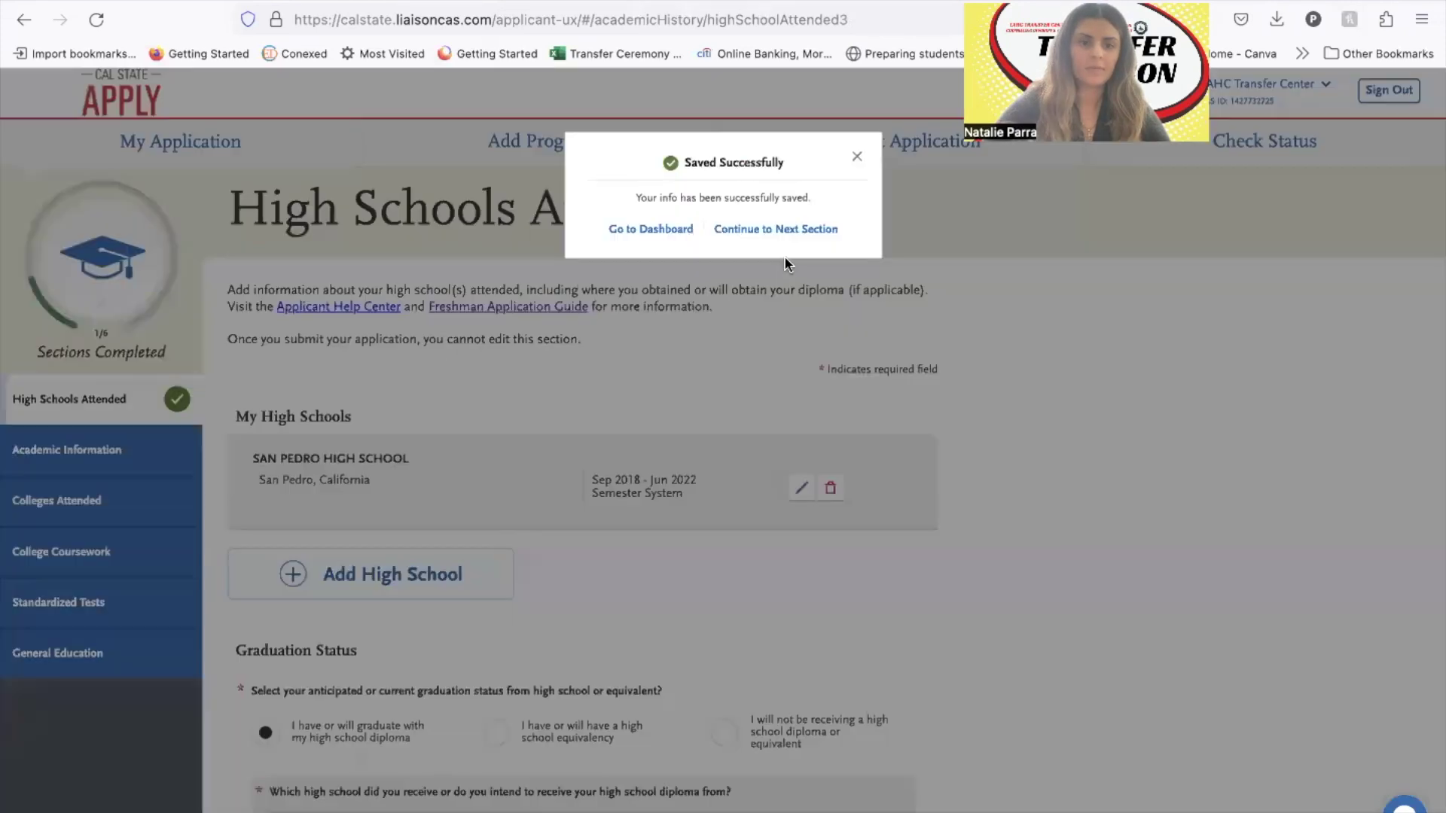
pyautogui.click(783, 229)
# Answer No to attending high school outside the United States and go to the Colleges Attended section.
pyautogui.scroll(-1, 624, 551)
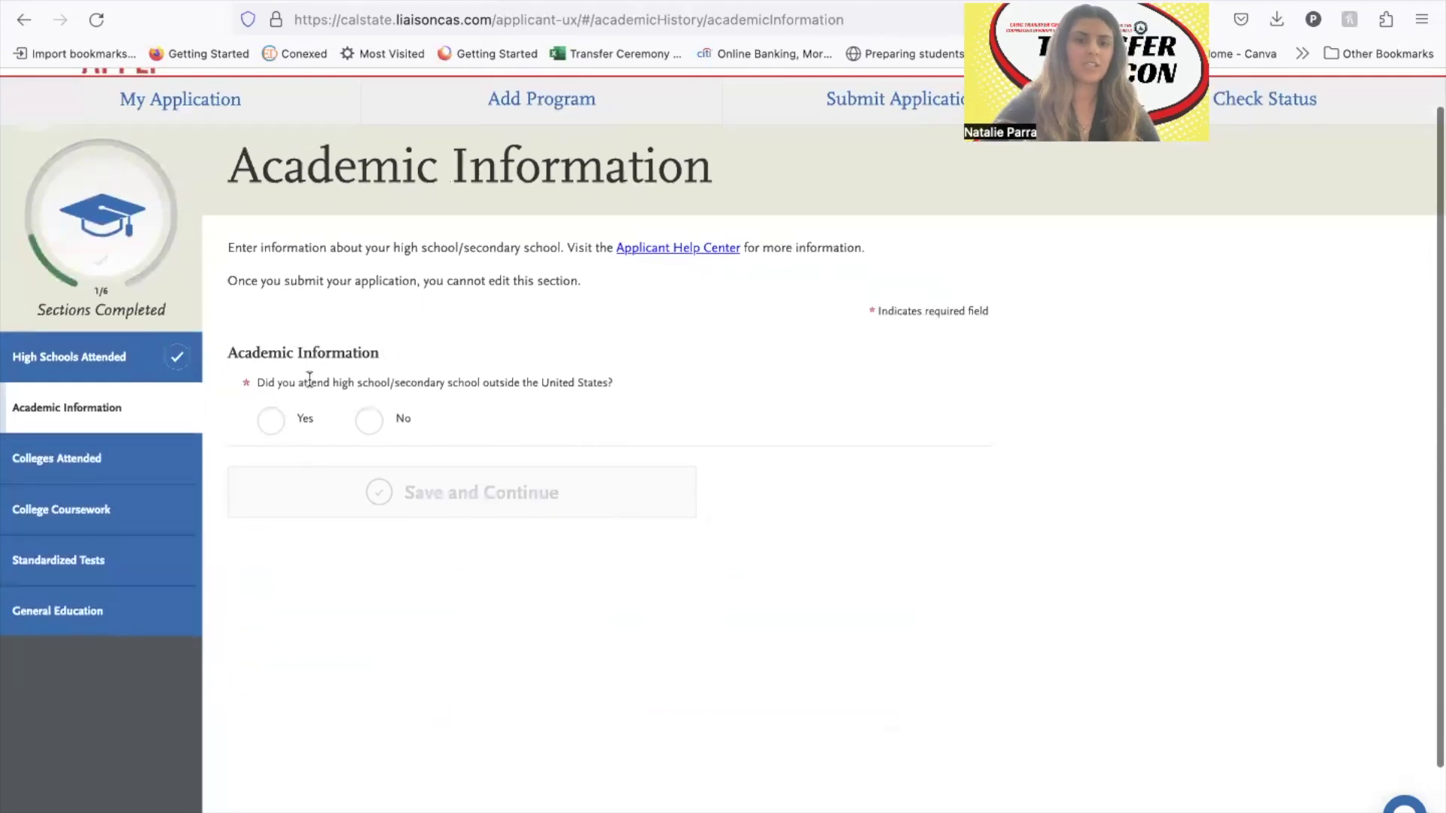
pyautogui.click(370, 422)
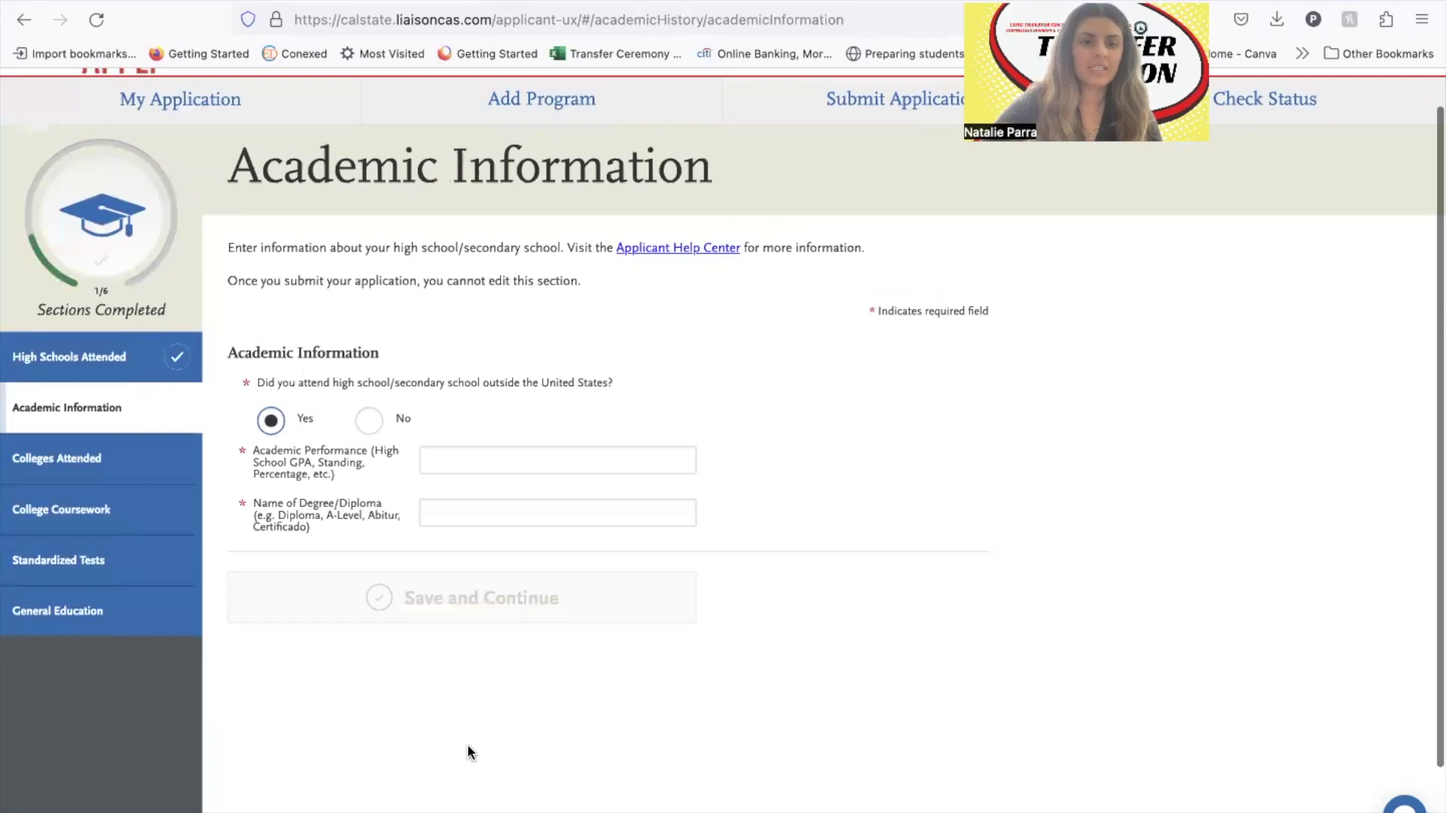
pyautogui.click(377, 416)
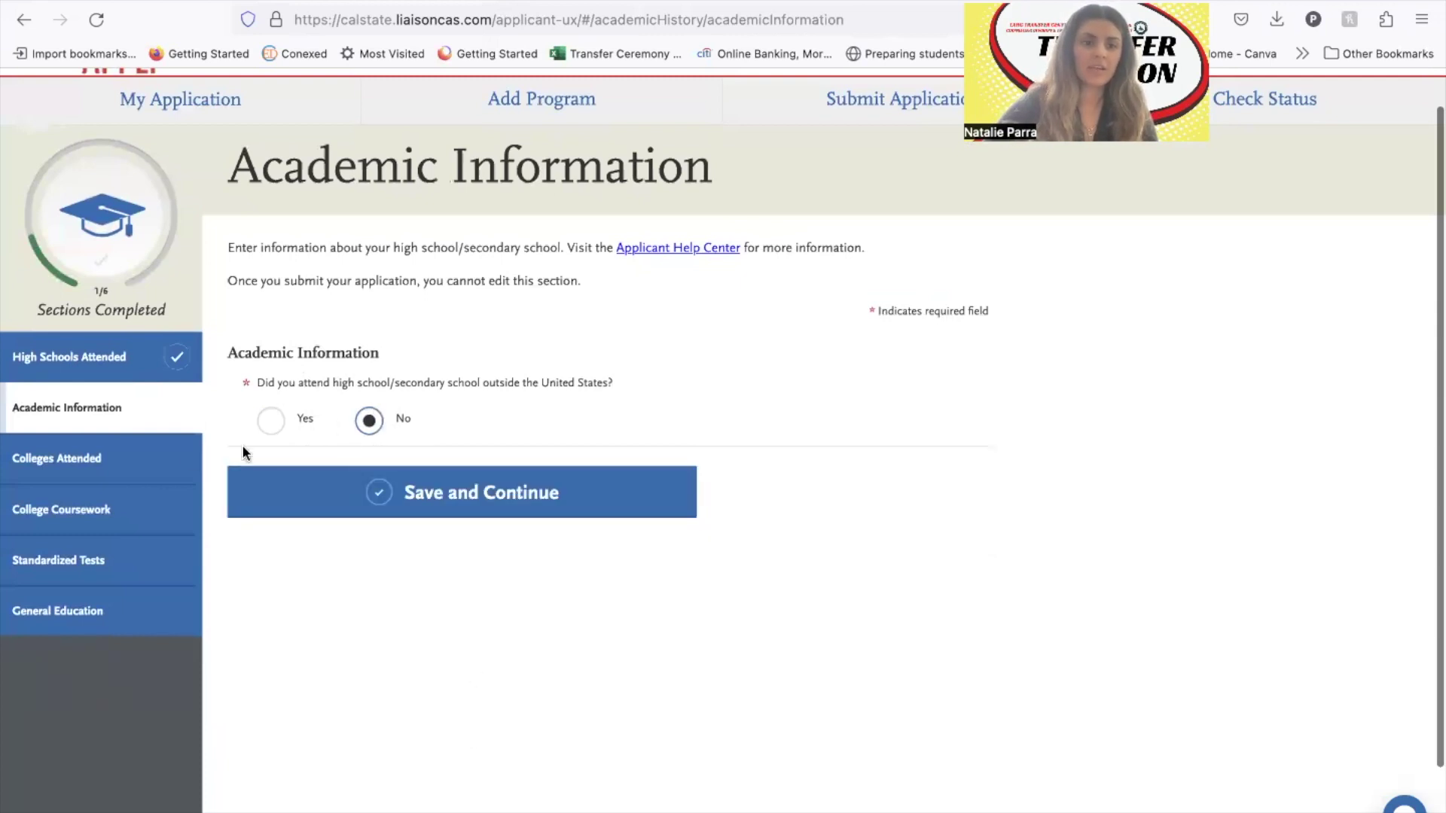
pyautogui.click(156, 459)
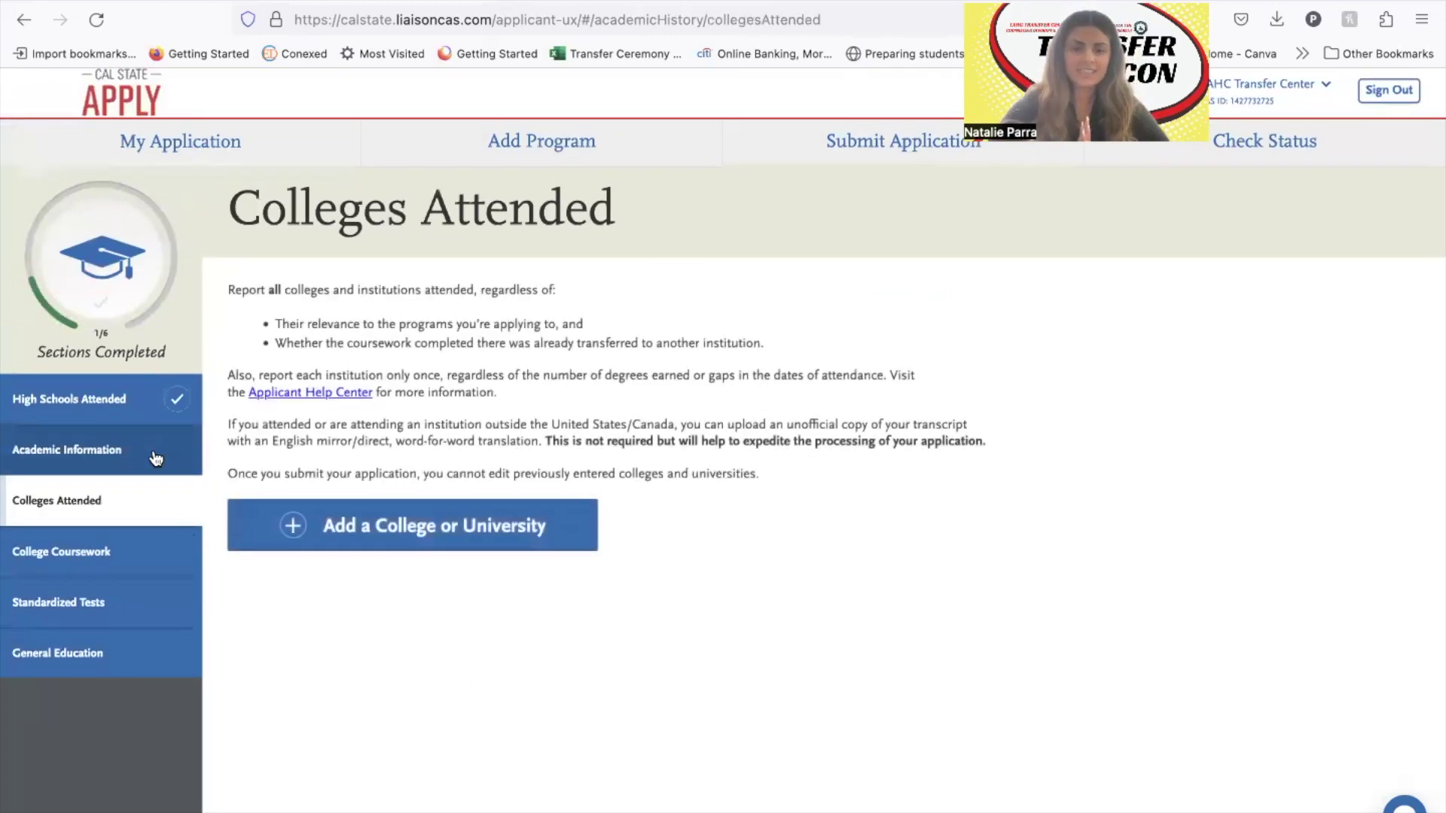
# Take the browser window out of full screen so the desktop shows beside it.
pyautogui.hotkey('ctrl', 'Up')
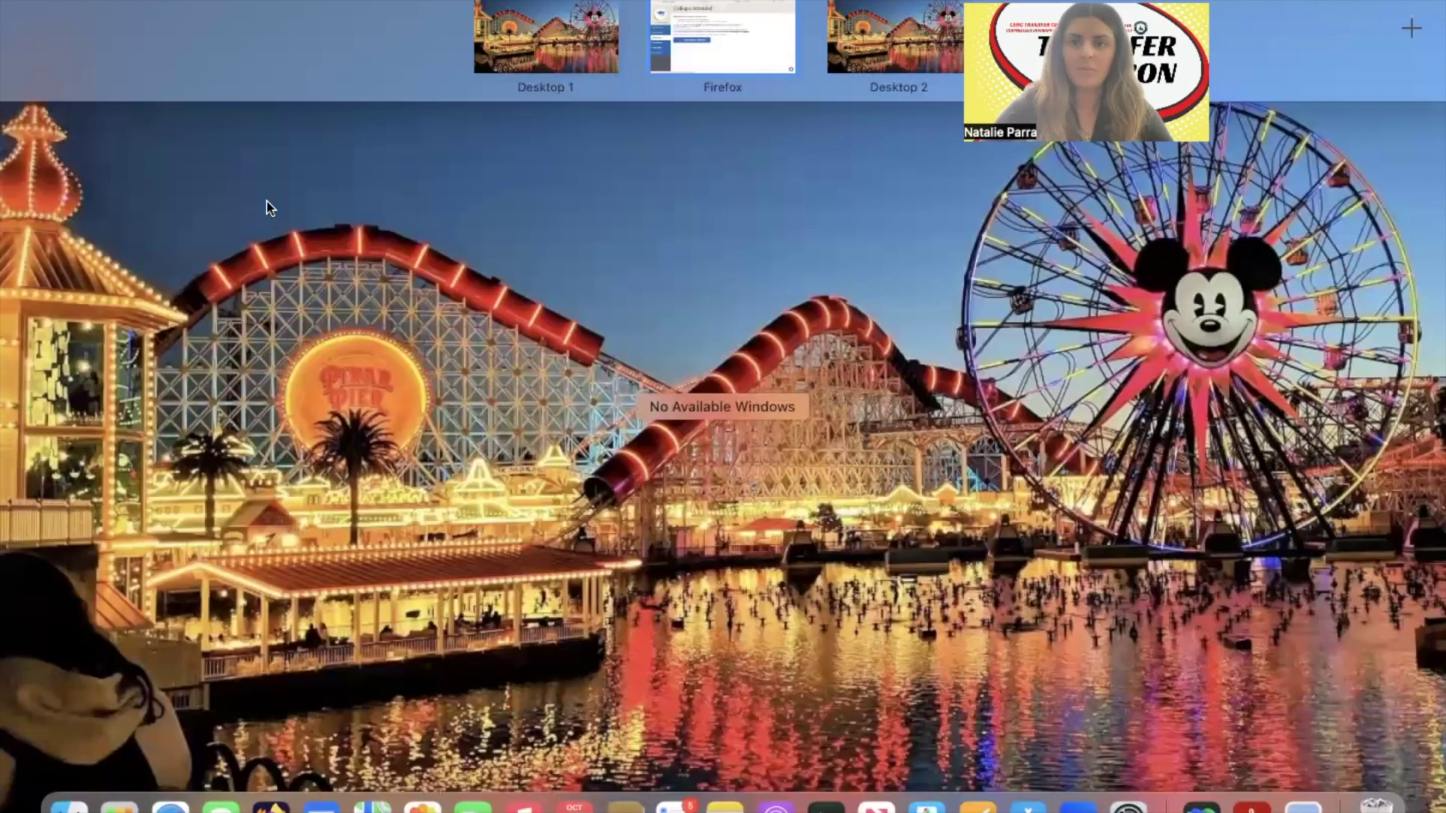
pyautogui.click(762, 18)
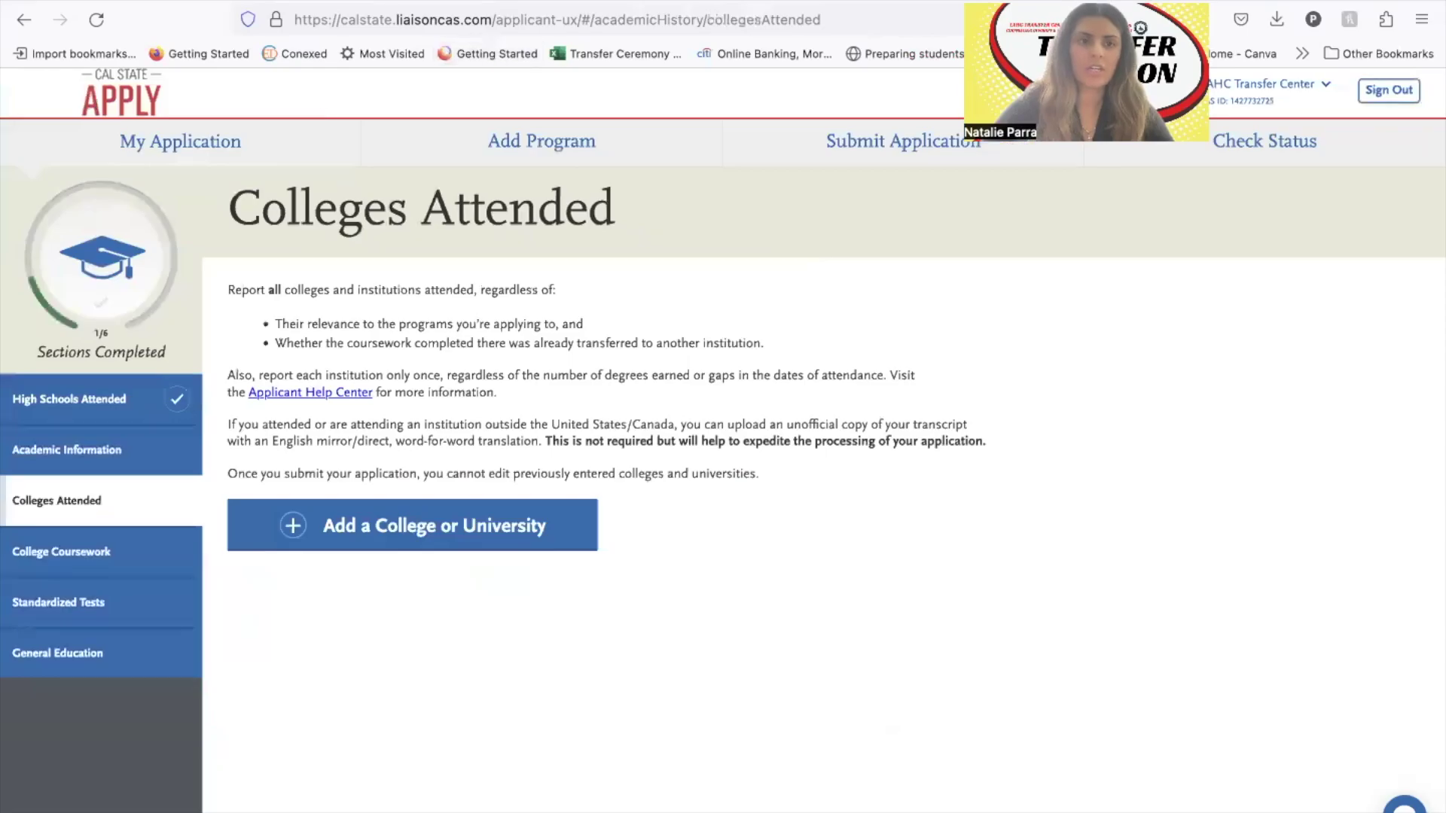
pyautogui.press('ctrl+super+f')
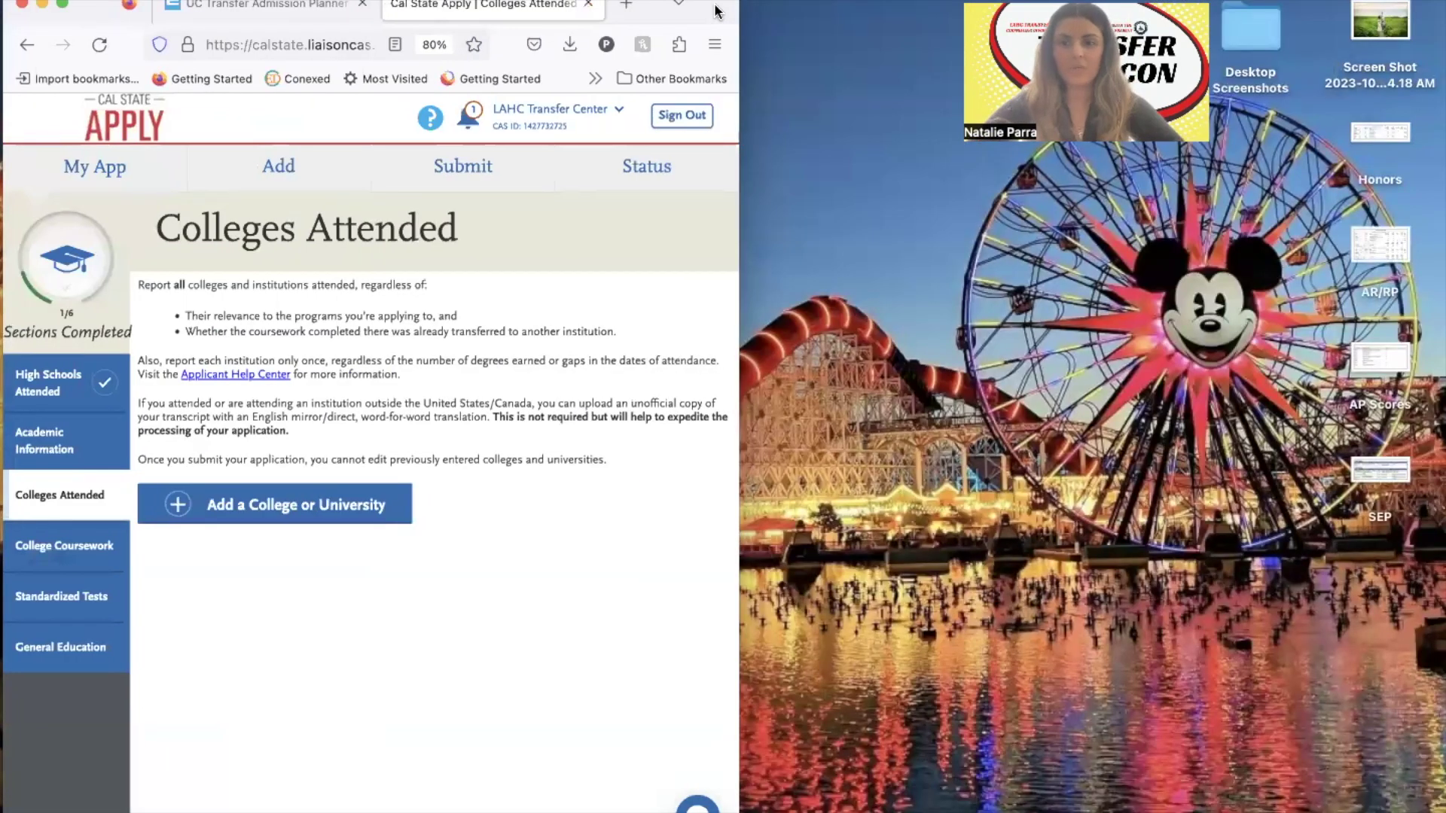
# Start a new college entry for Los Angeles Harbor College and enlarge the browser window to full width.
pyautogui.click(355, 521)
pyautogui.click(358, 482)
pyautogui.write('Los an')
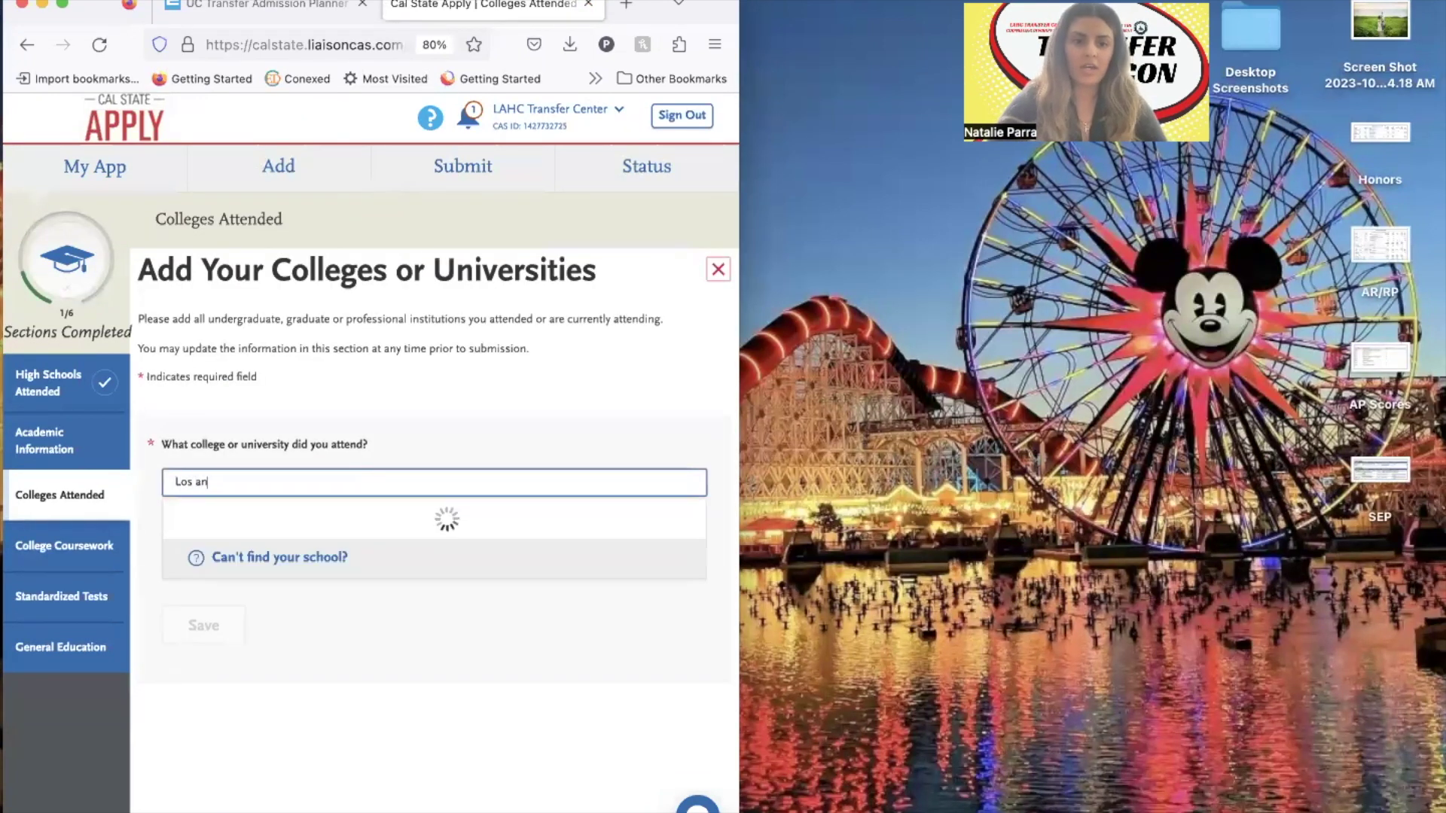
pyautogui.write('geles harbor')
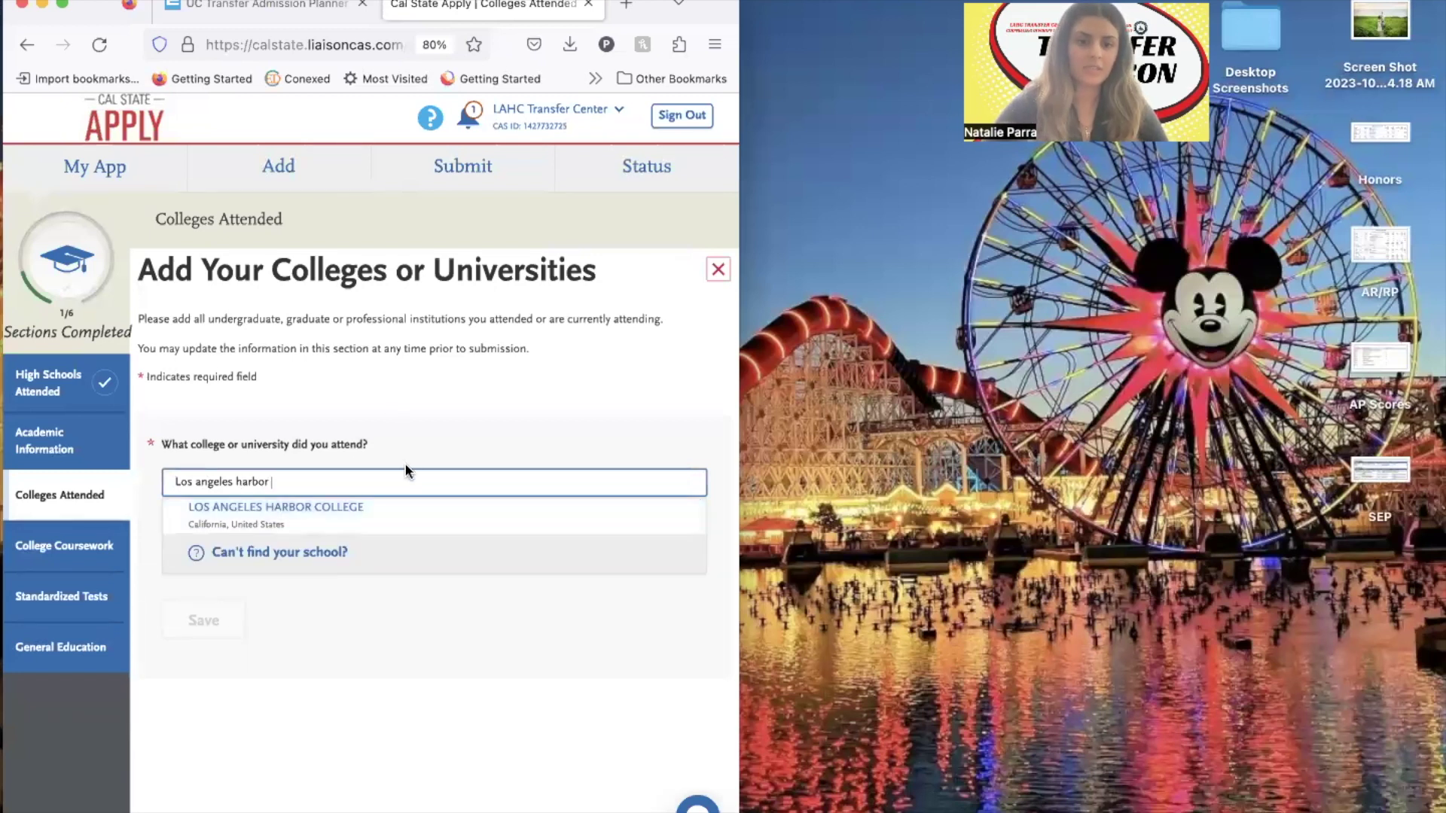
pyautogui.click(423, 520)
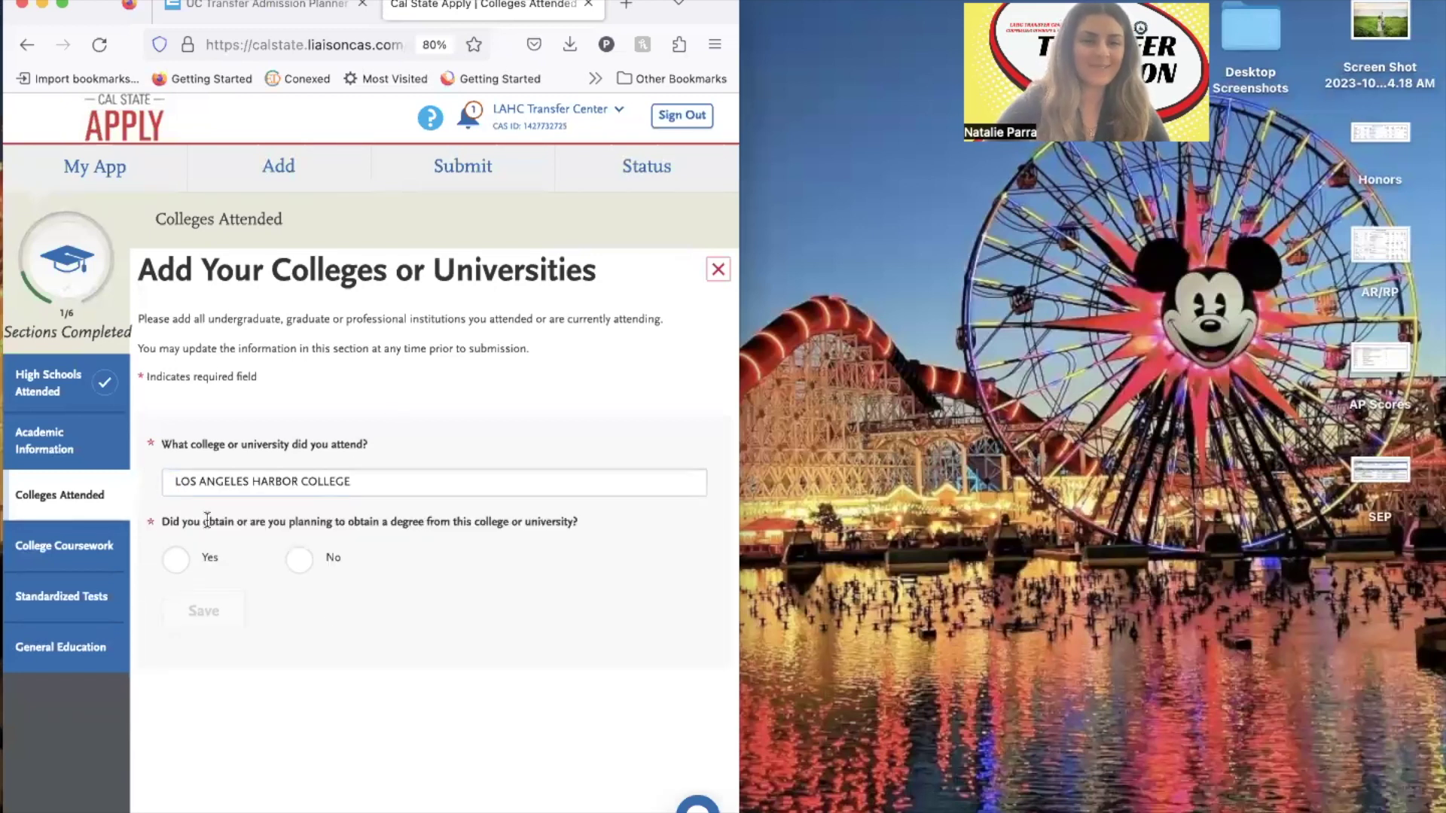
pyautogui.doubleClick(737, 587)
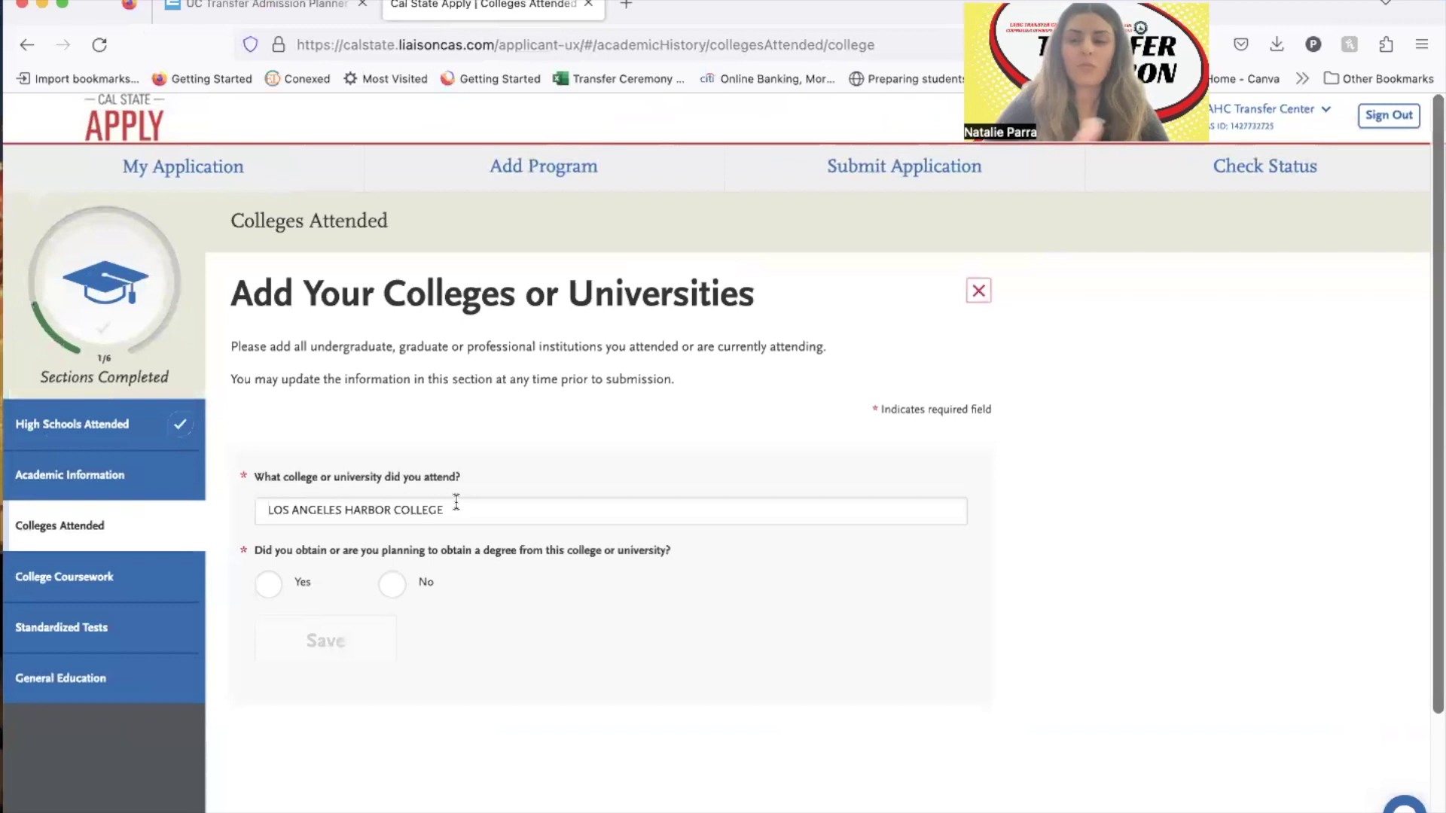
# Report a degree in progress at Los Angeles Harbor College and set its type to Associate of Arts for Transfer.
pyautogui.click(287, 580)
pyautogui.scroll(-3, 421, 527)
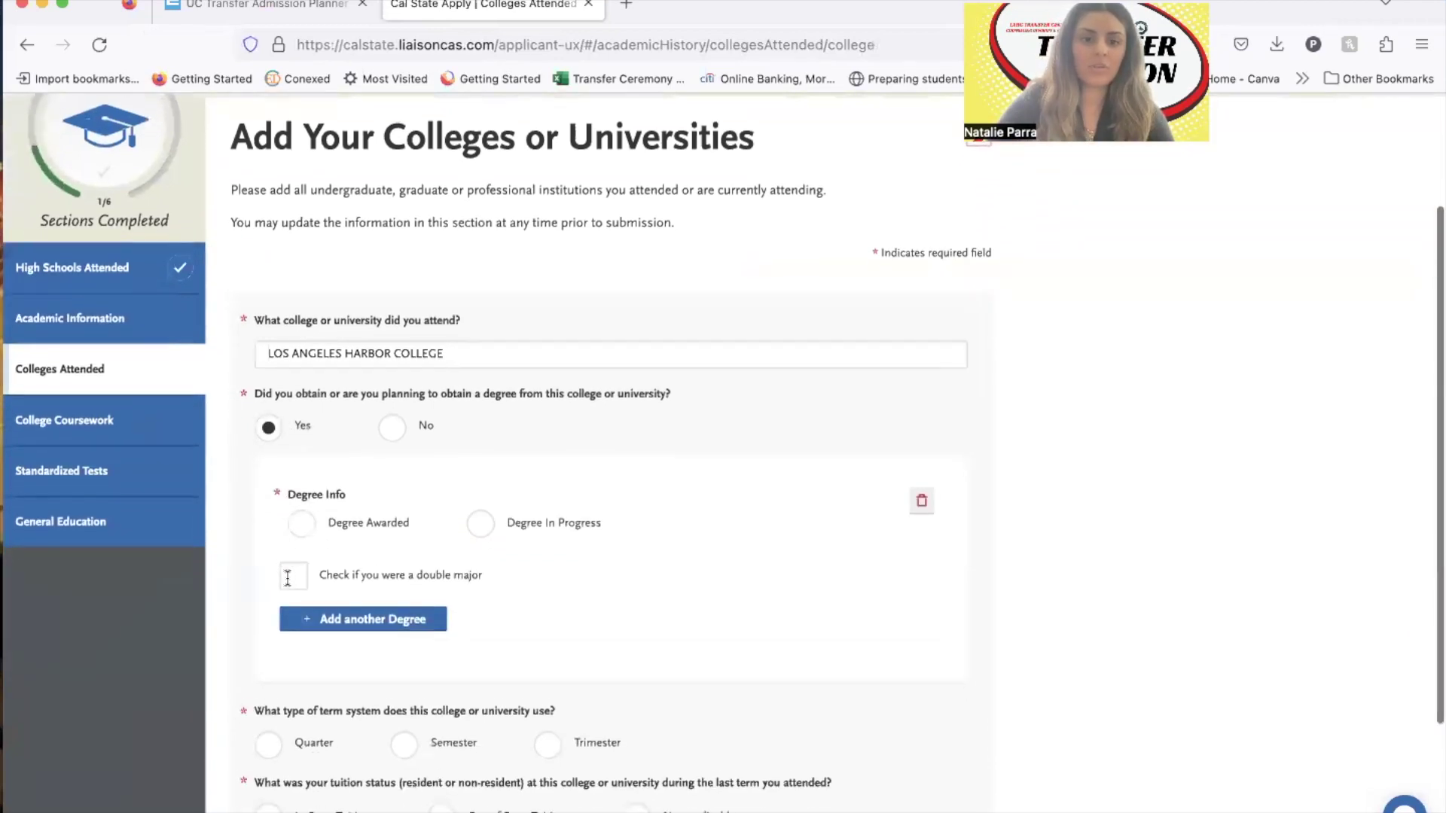
pyautogui.click(480, 517)
pyautogui.scroll(-1, 490, 605)
pyautogui.click(491, 548)
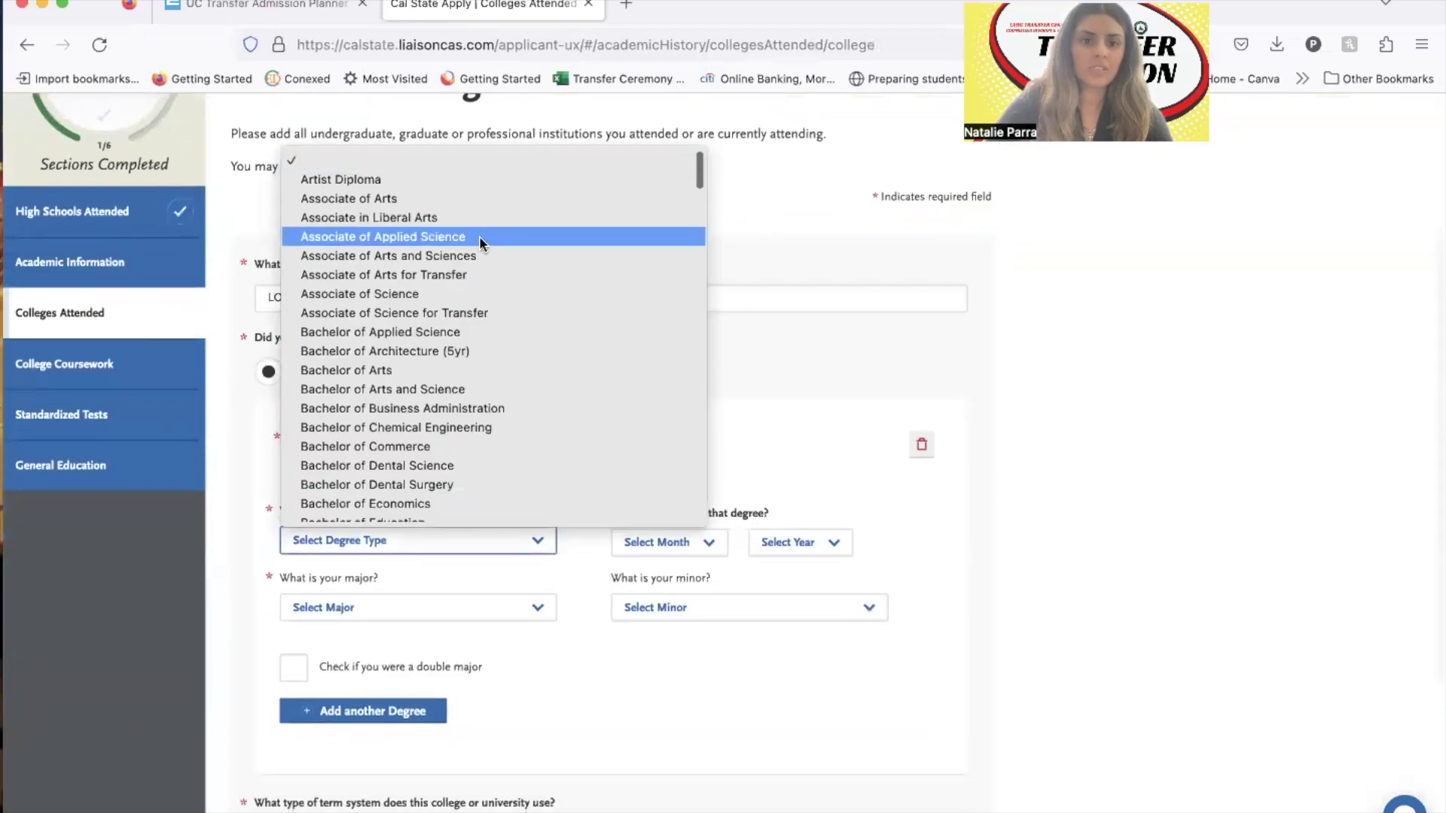
pyautogui.click(484, 274)
# Set the major of the in-progress Los Angeles Harbor College degree to Psychology.
pyautogui.click(500, 603)
pyautogui.scroll(-5, 484, 543)
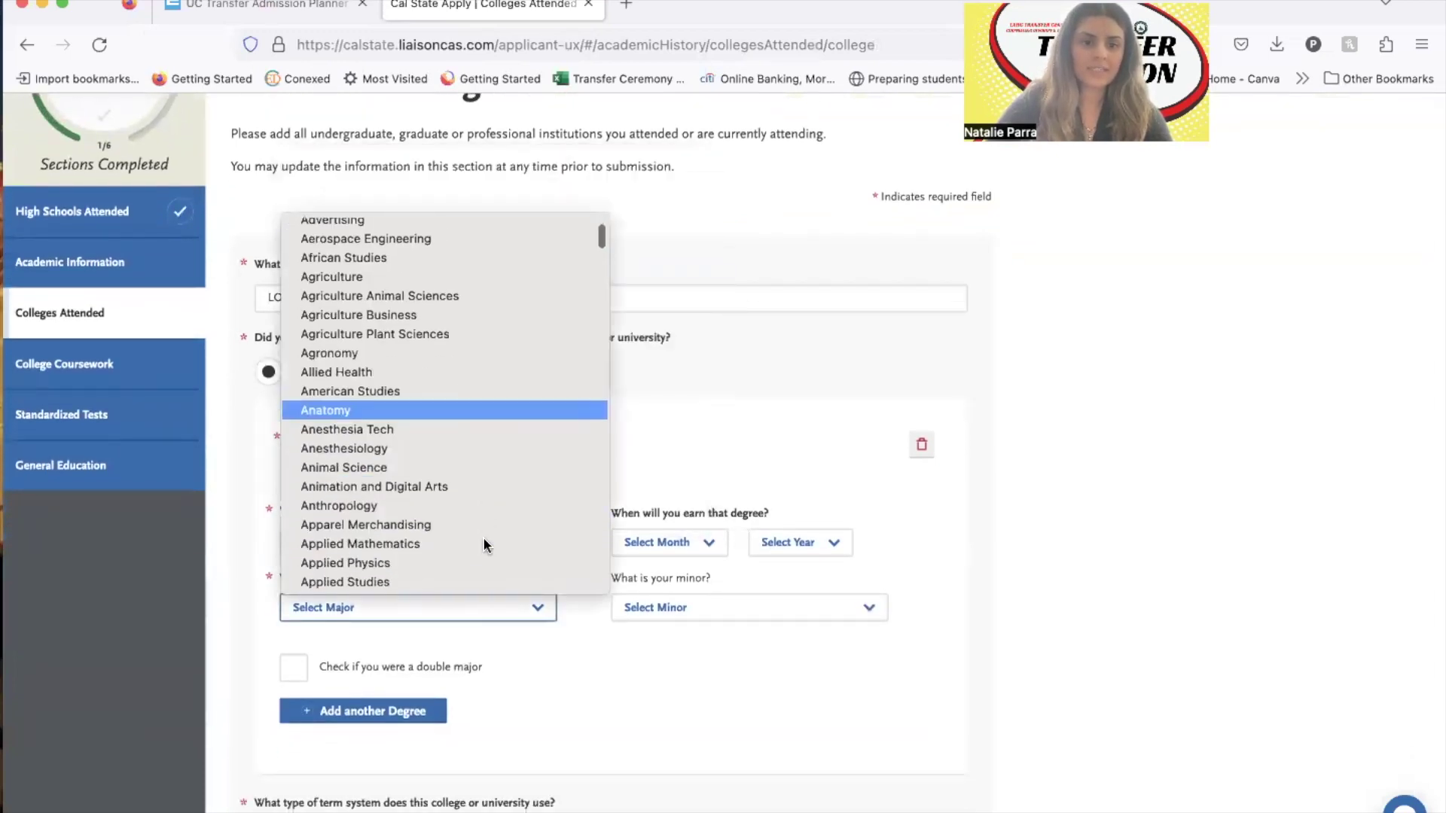
pyautogui.scroll(-8, 482, 536)
pyautogui.write('psych')
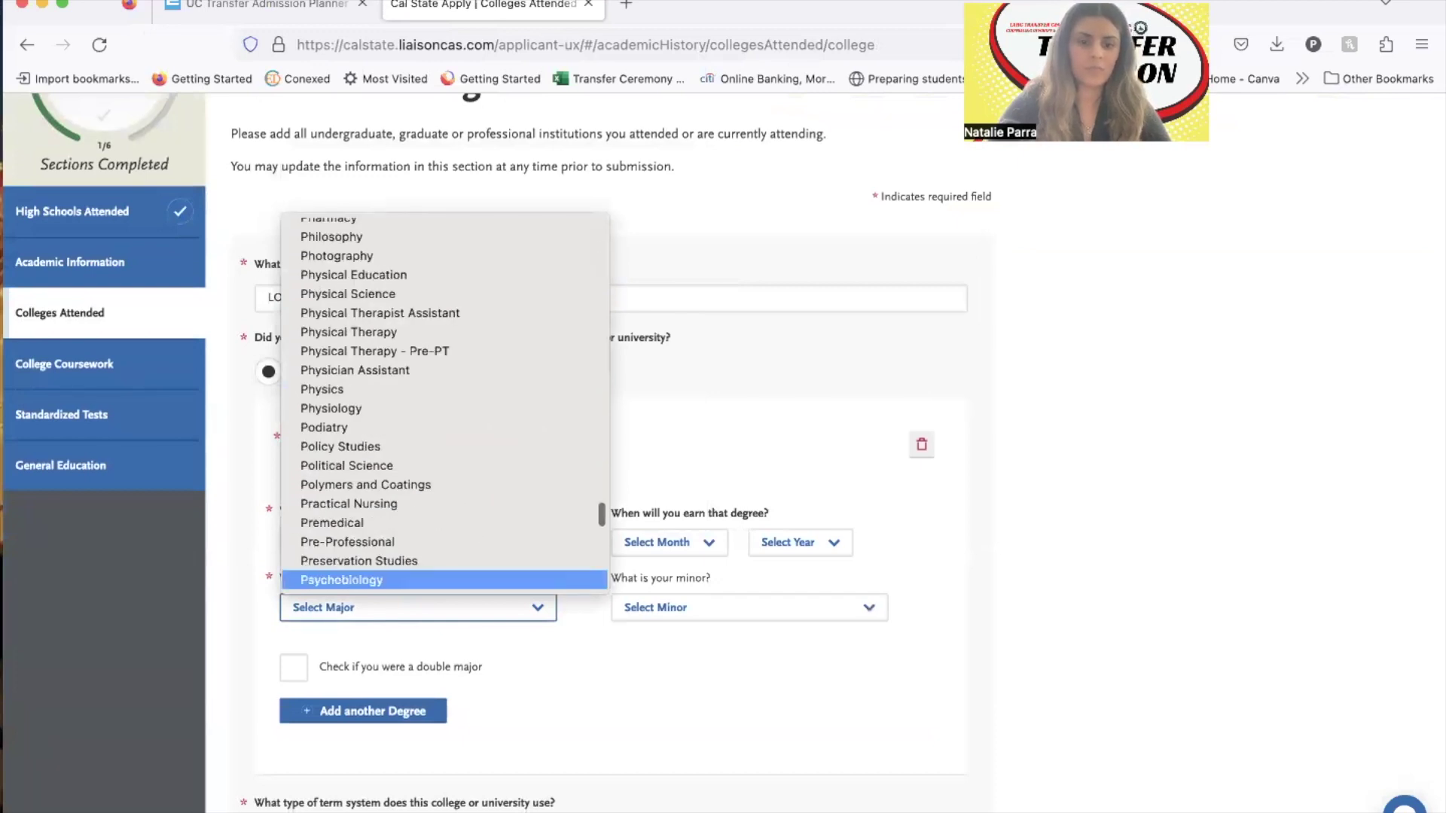
pyautogui.press('Down')
pyautogui.press('Return')
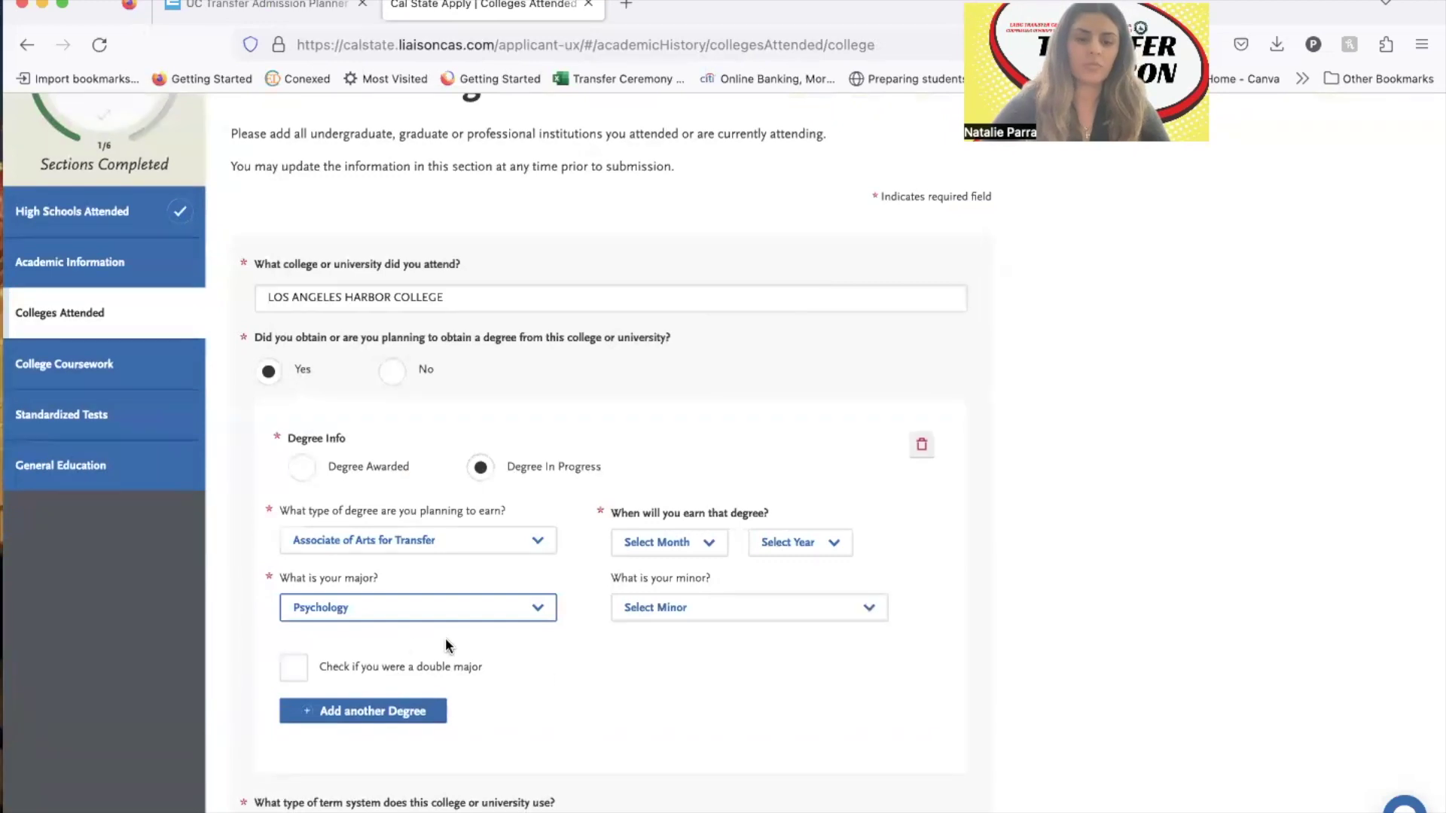
# Set the date for earning the Associate of Arts for Transfer degree to June 2024.
pyautogui.click(704, 547)
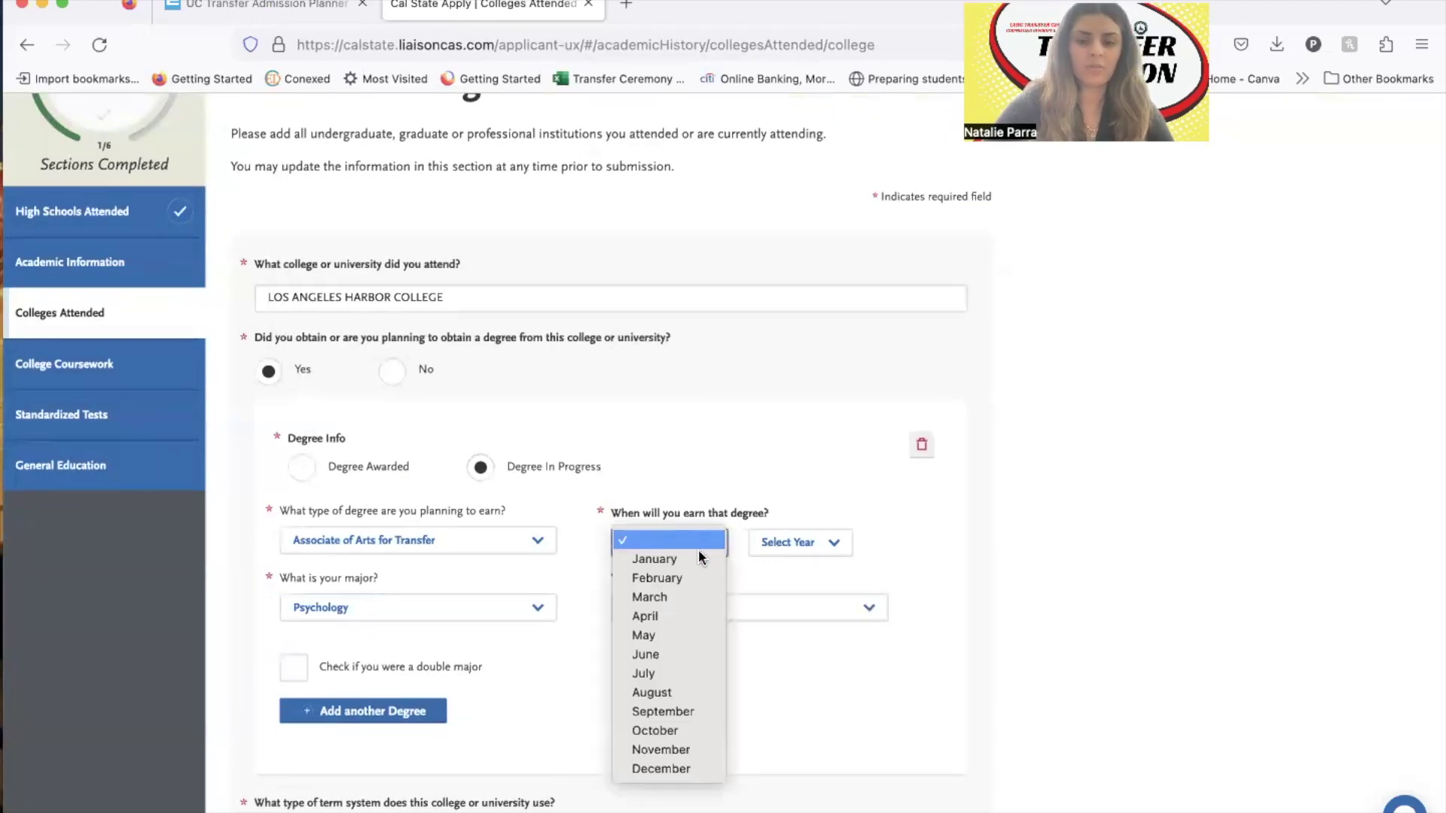
pyautogui.click(682, 653)
pyautogui.click(820, 545)
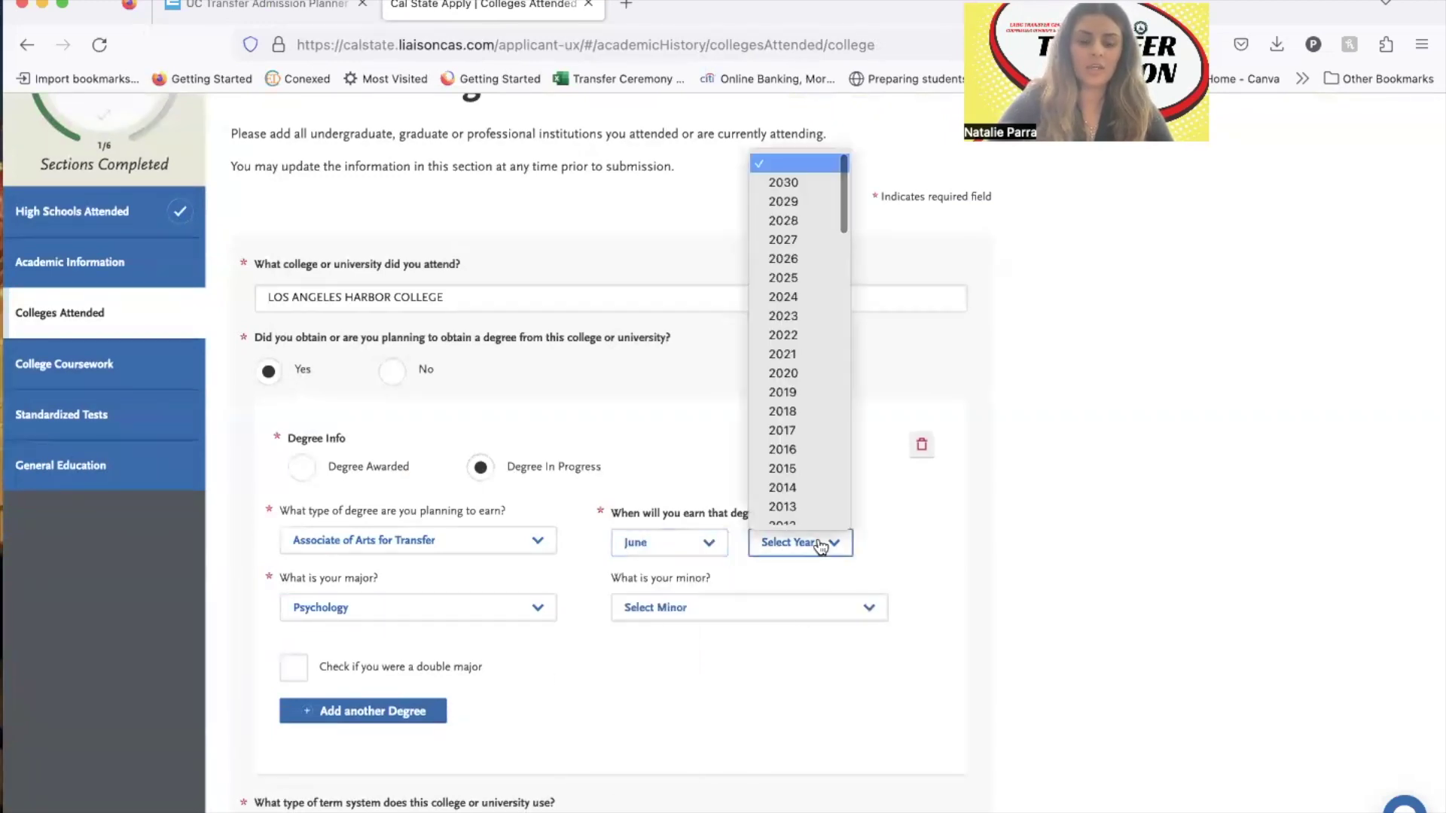
pyautogui.press('Down')
pyautogui.press('Down')
pyautogui.press('Down')
pyautogui.press('Down')
pyautogui.press('Down')
pyautogui.press('Down')
pyautogui.press('Down')
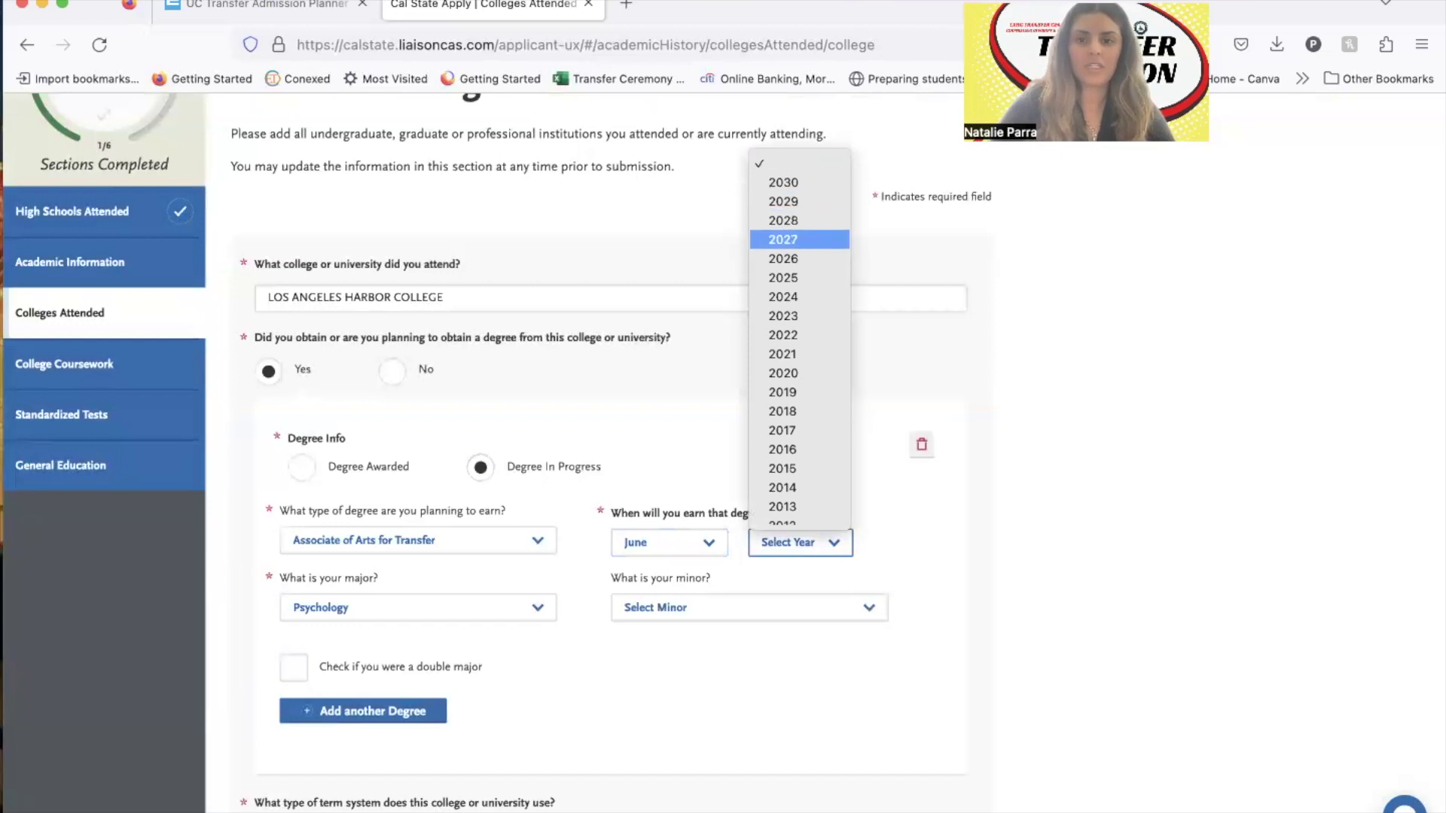
pyautogui.press('Return')
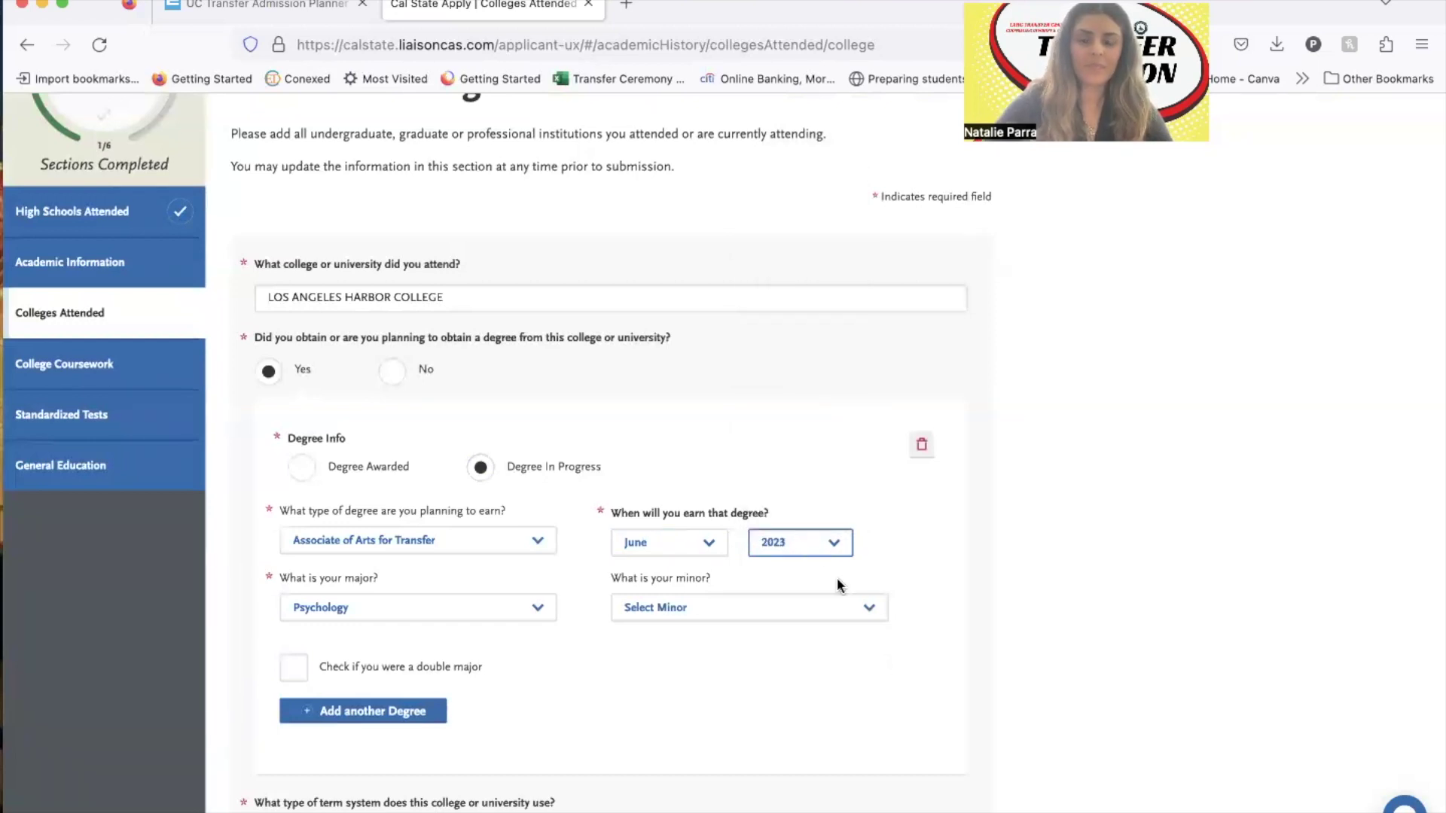
pyautogui.click(829, 546)
pyautogui.click(810, 521)
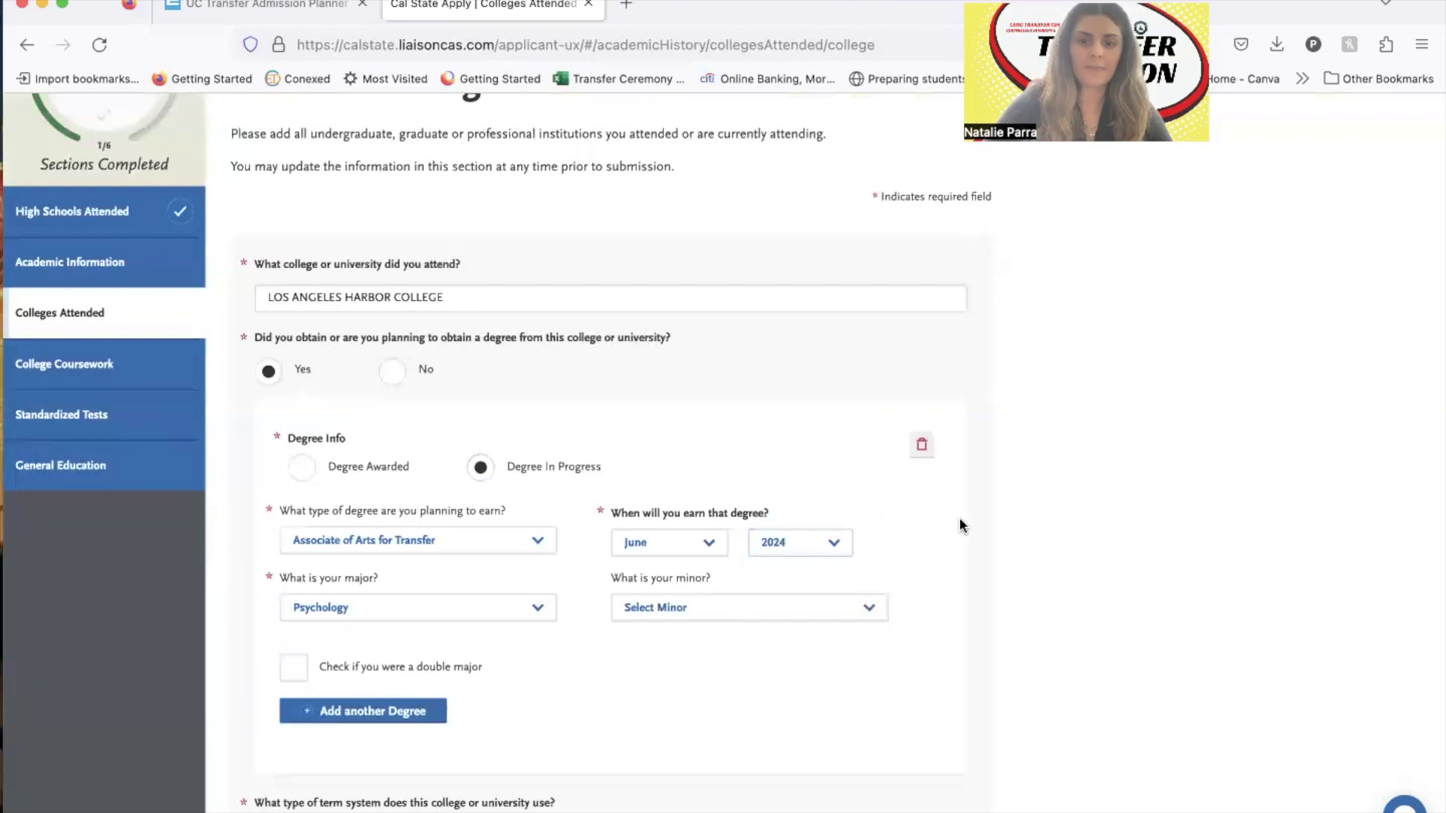
# Choose Semester as the college's term system and In-State Tuition as the tuition status.
pyautogui.scroll(-3, 960, 516)
pyautogui.scroll(-2, 445, 394)
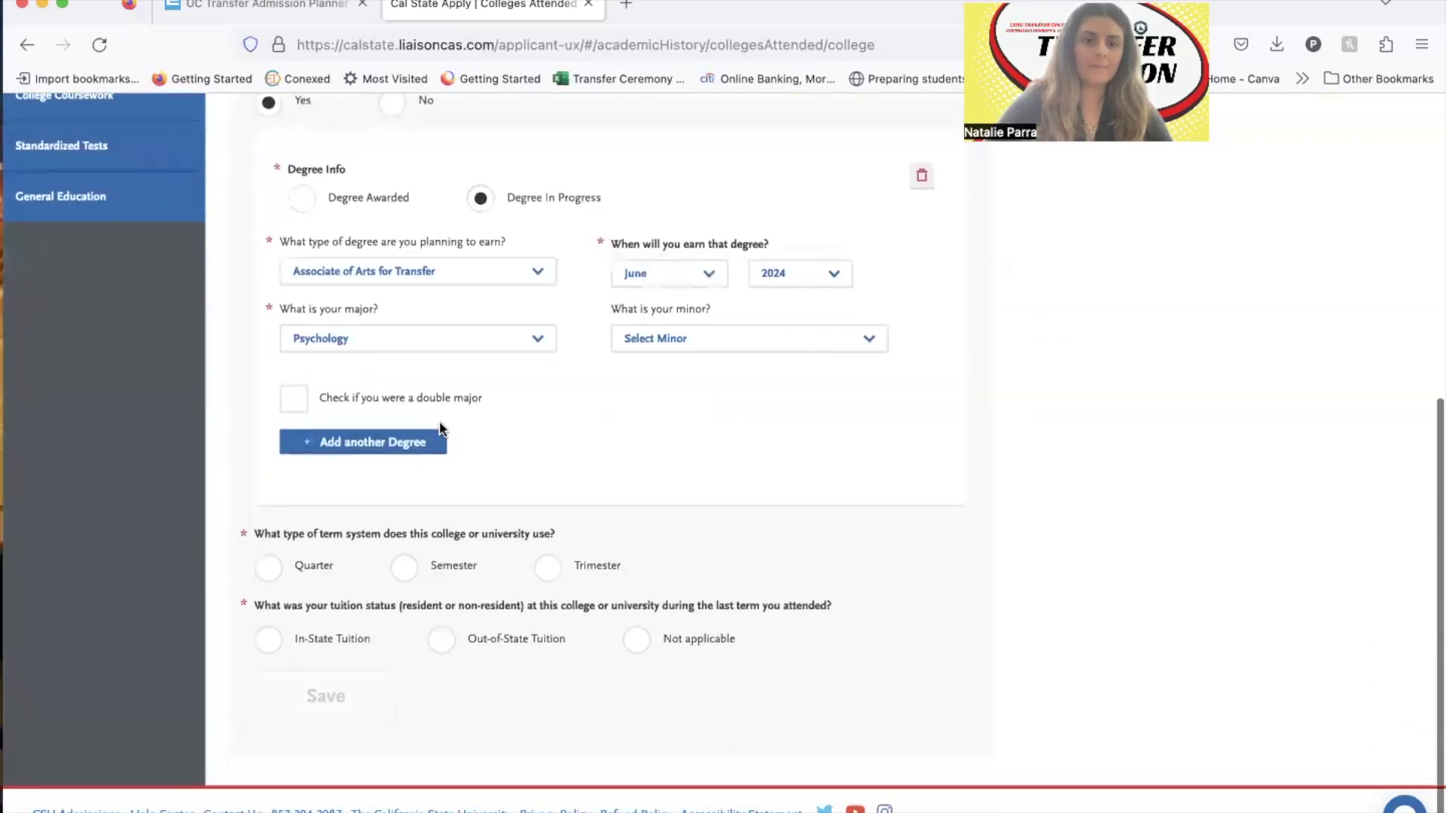
pyautogui.click(407, 559)
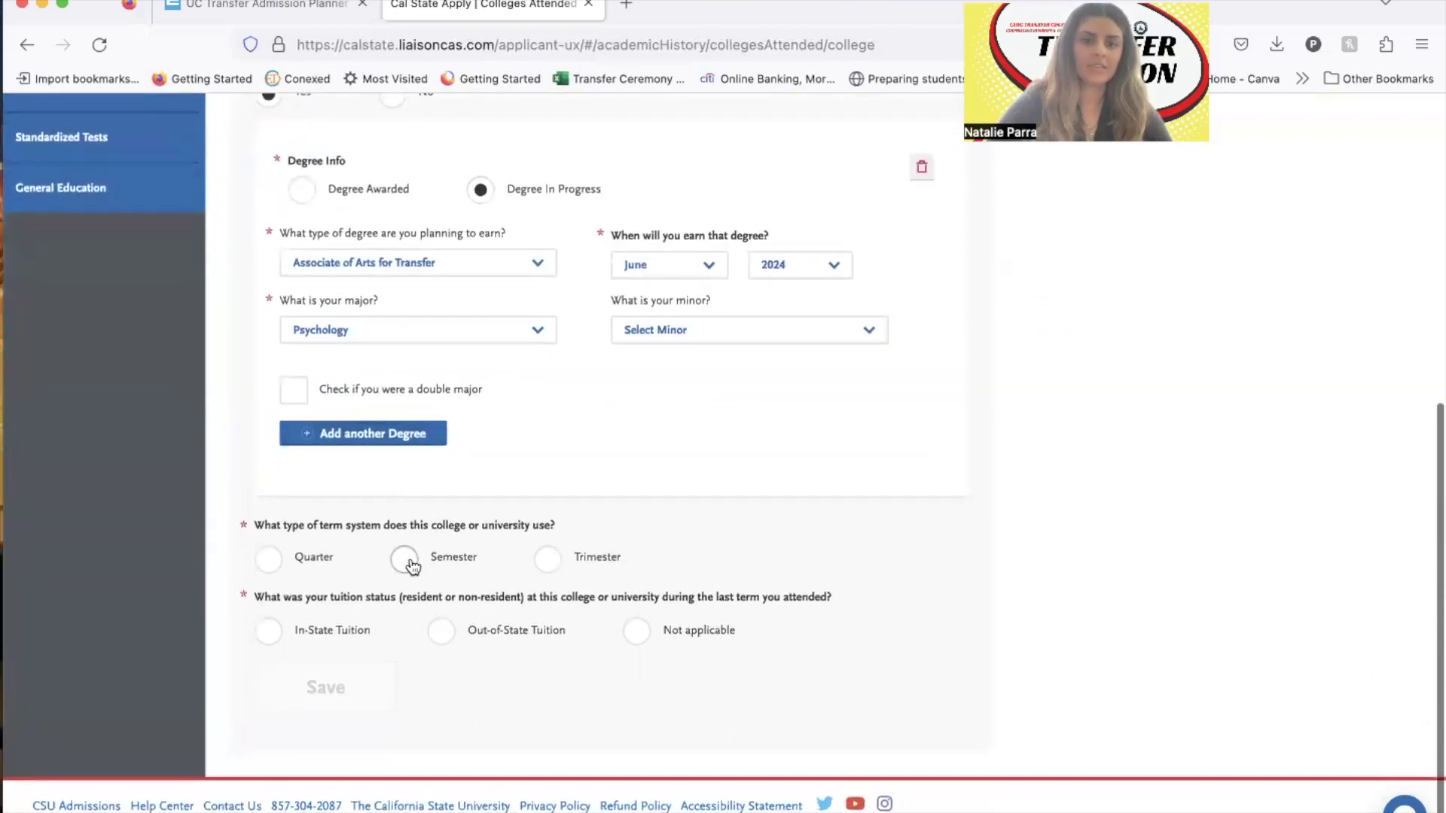
pyautogui.scroll(-1, 494, 611)
pyautogui.click(268, 565)
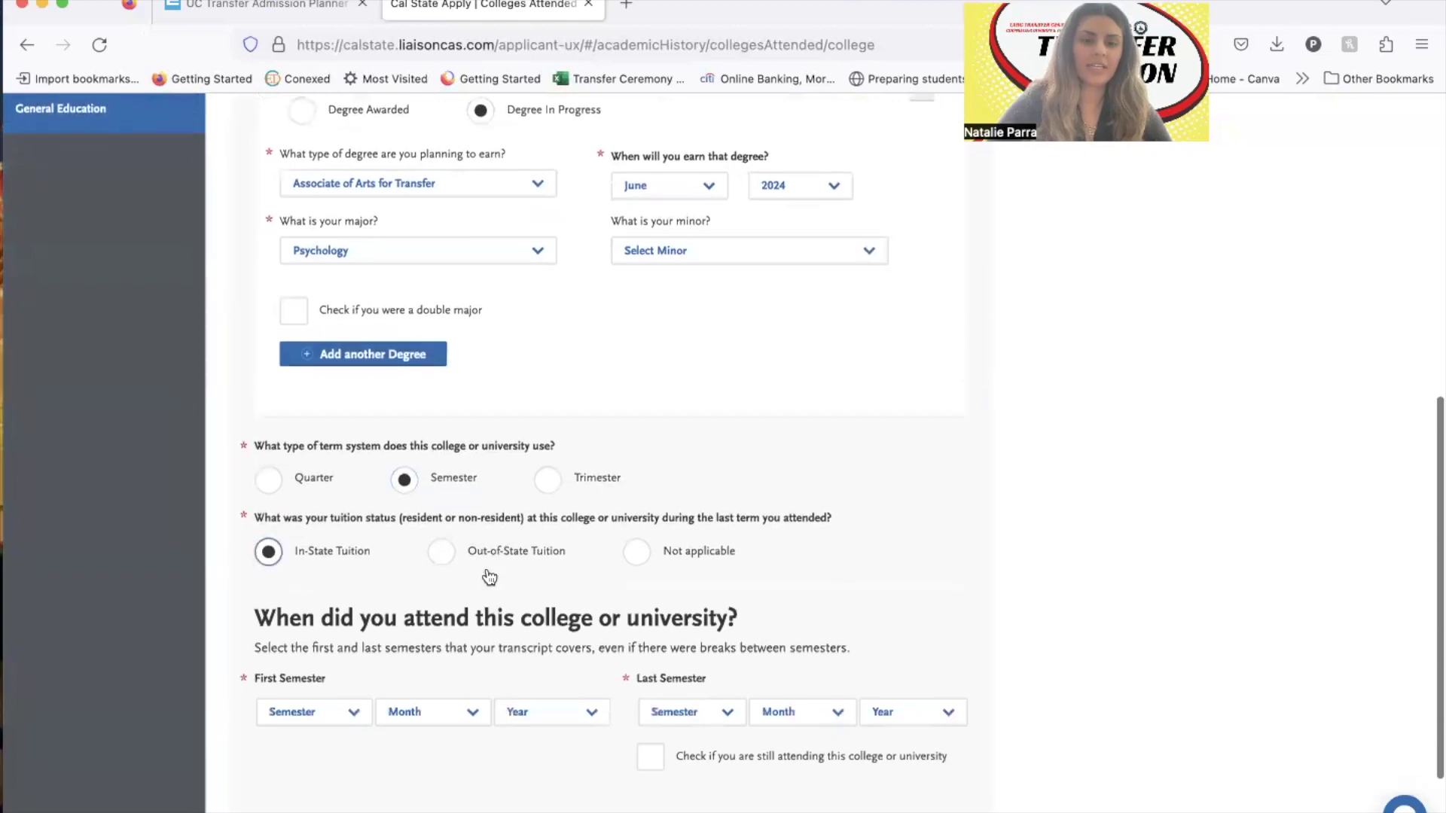
# Set the first semester to Fall, August 2020, with attendance still ongoing, and save the Los Angeles Harbor College entry.
pyautogui.scroll(-2, 451, 576)
pyautogui.click(344, 564)
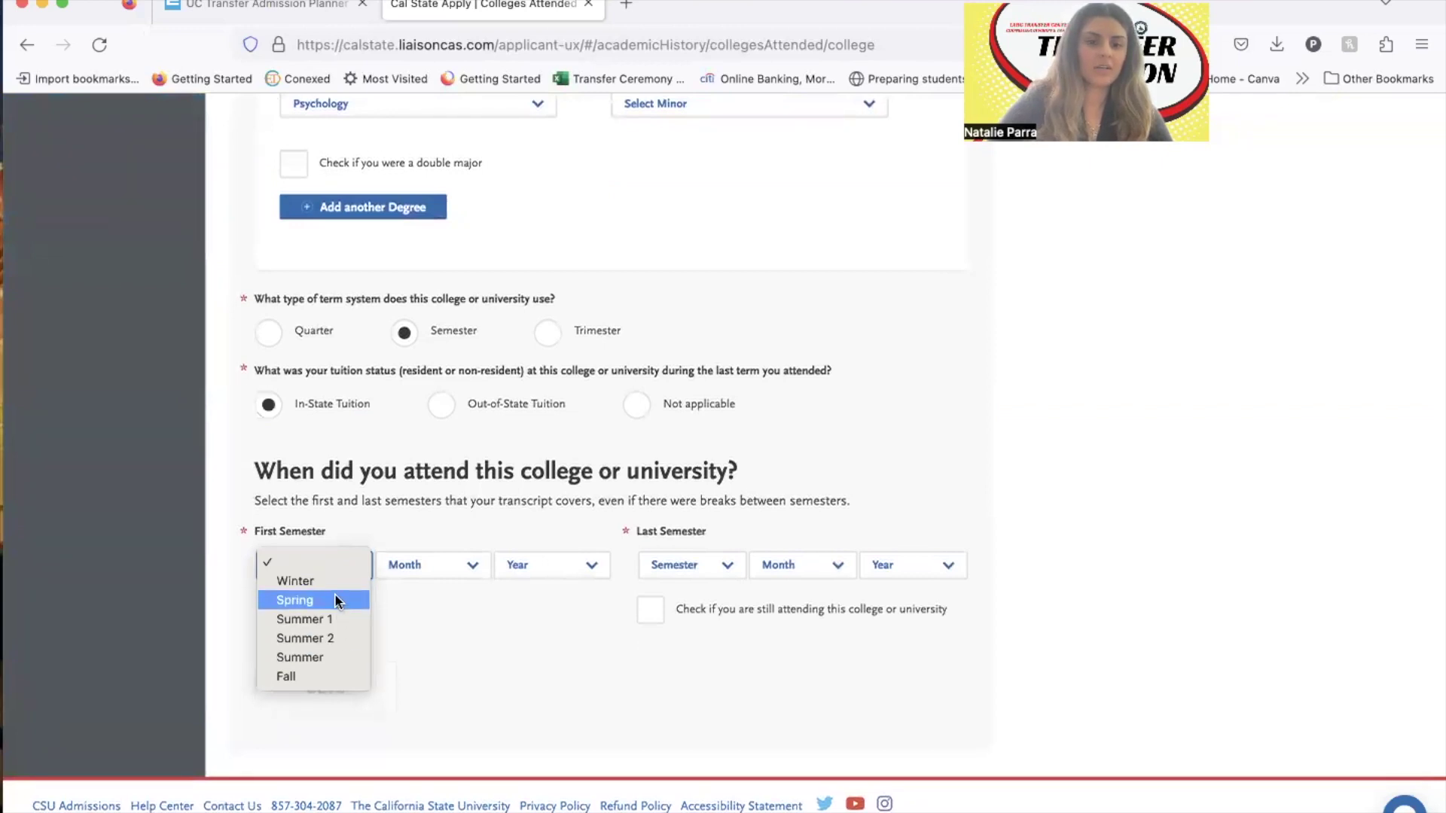
pyautogui.click(328, 676)
pyautogui.click(419, 561)
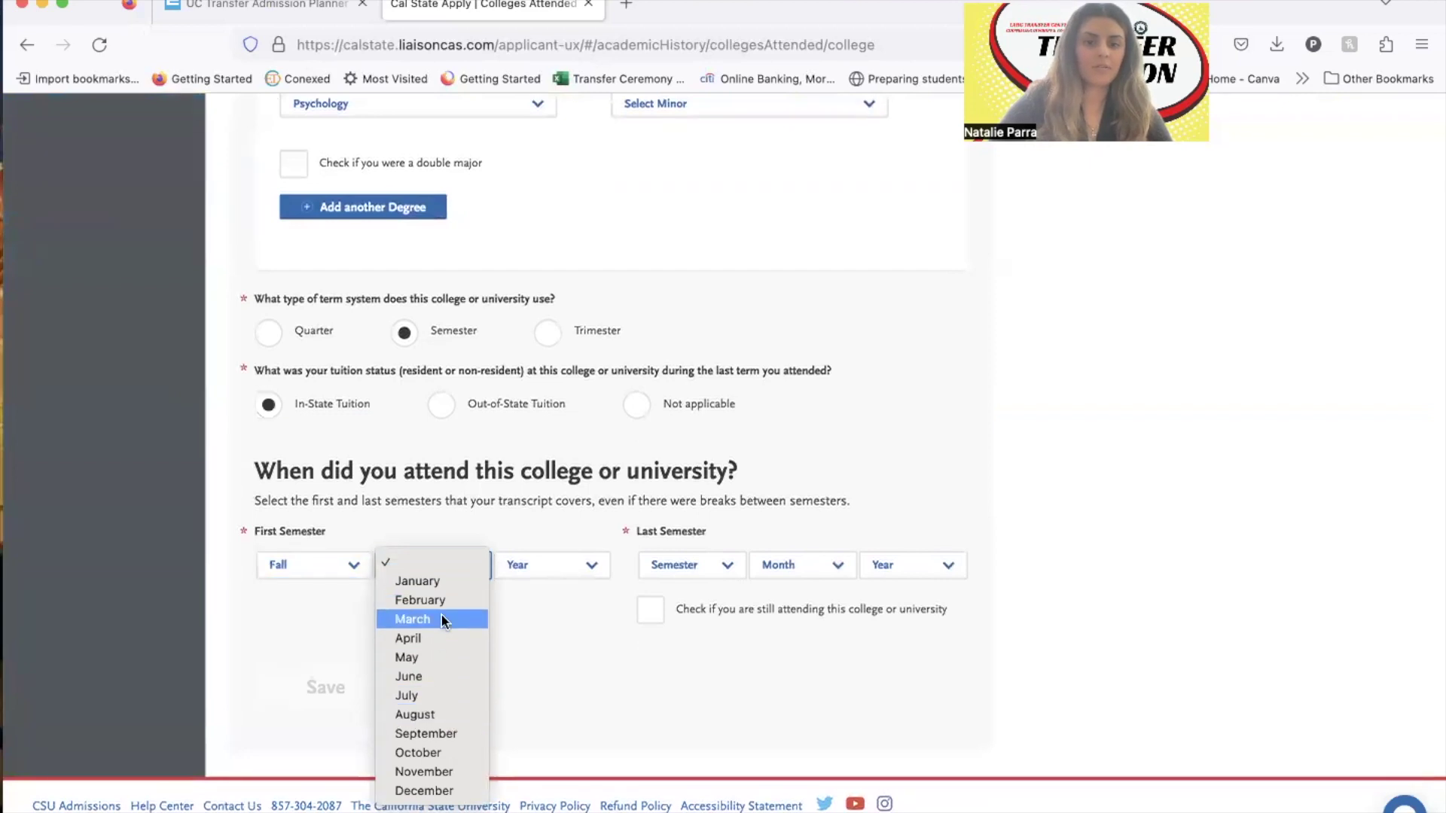
pyautogui.click(443, 713)
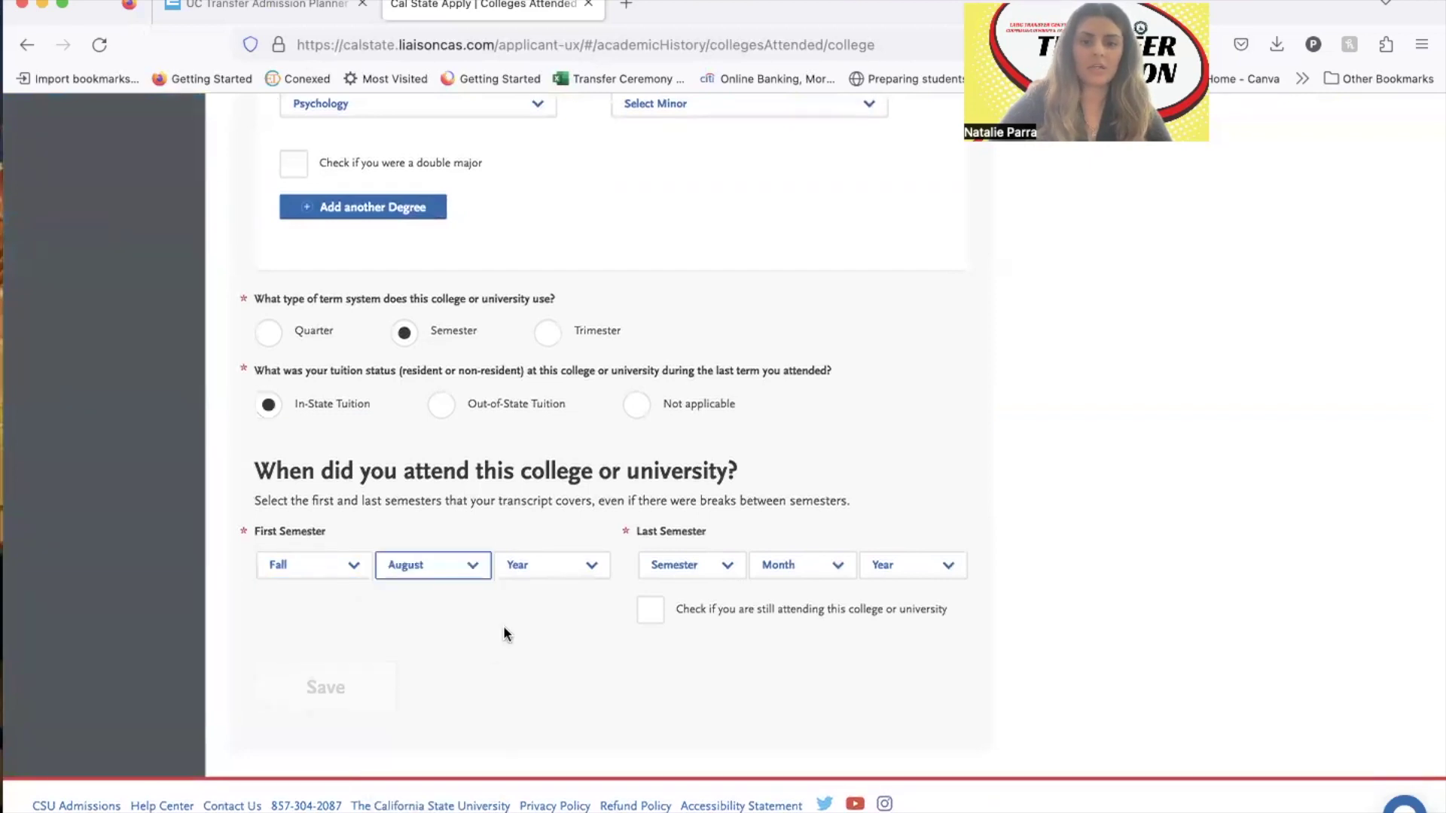
pyautogui.click(539, 570)
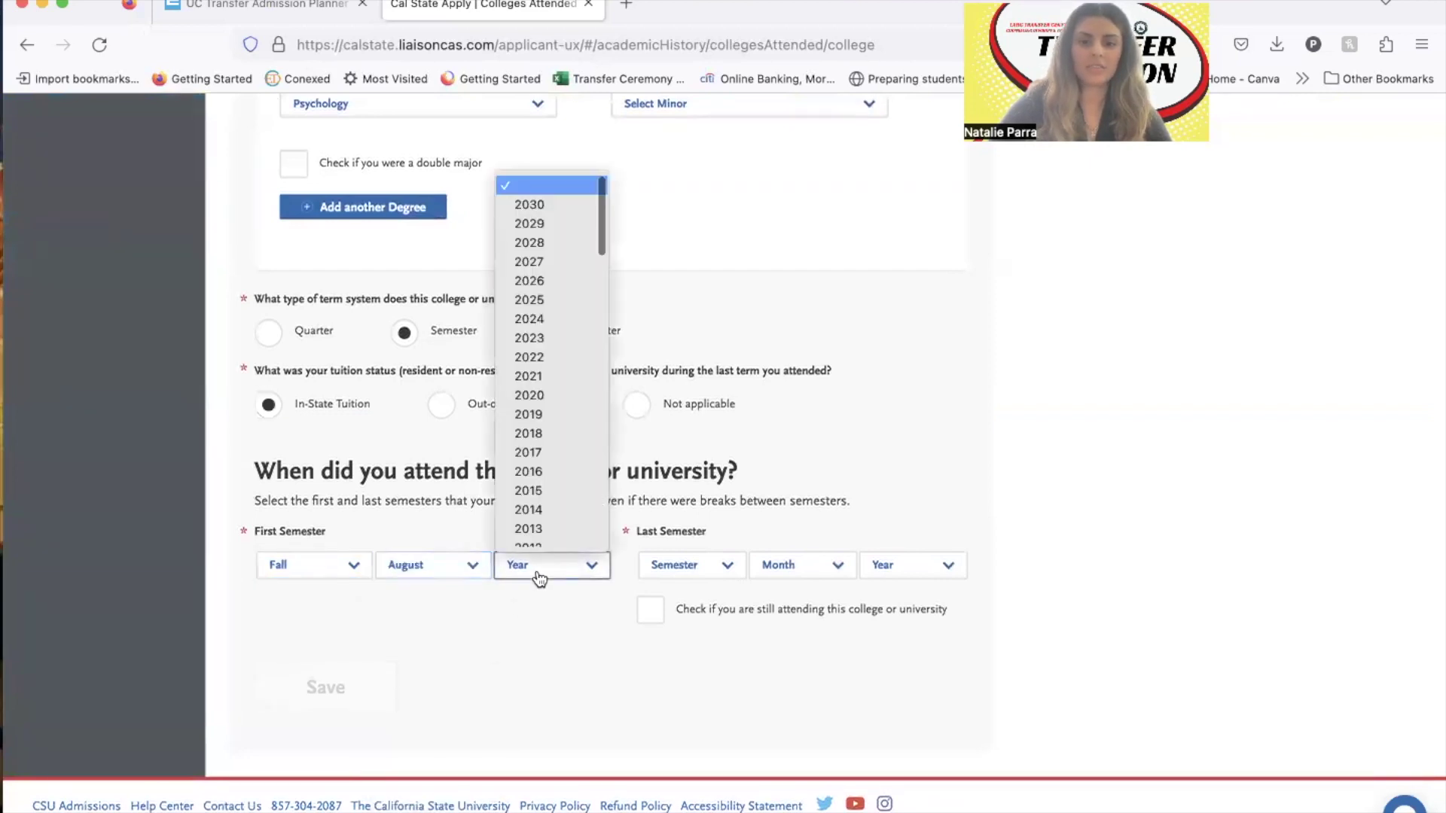
pyautogui.click(555, 395)
pyautogui.click(652, 611)
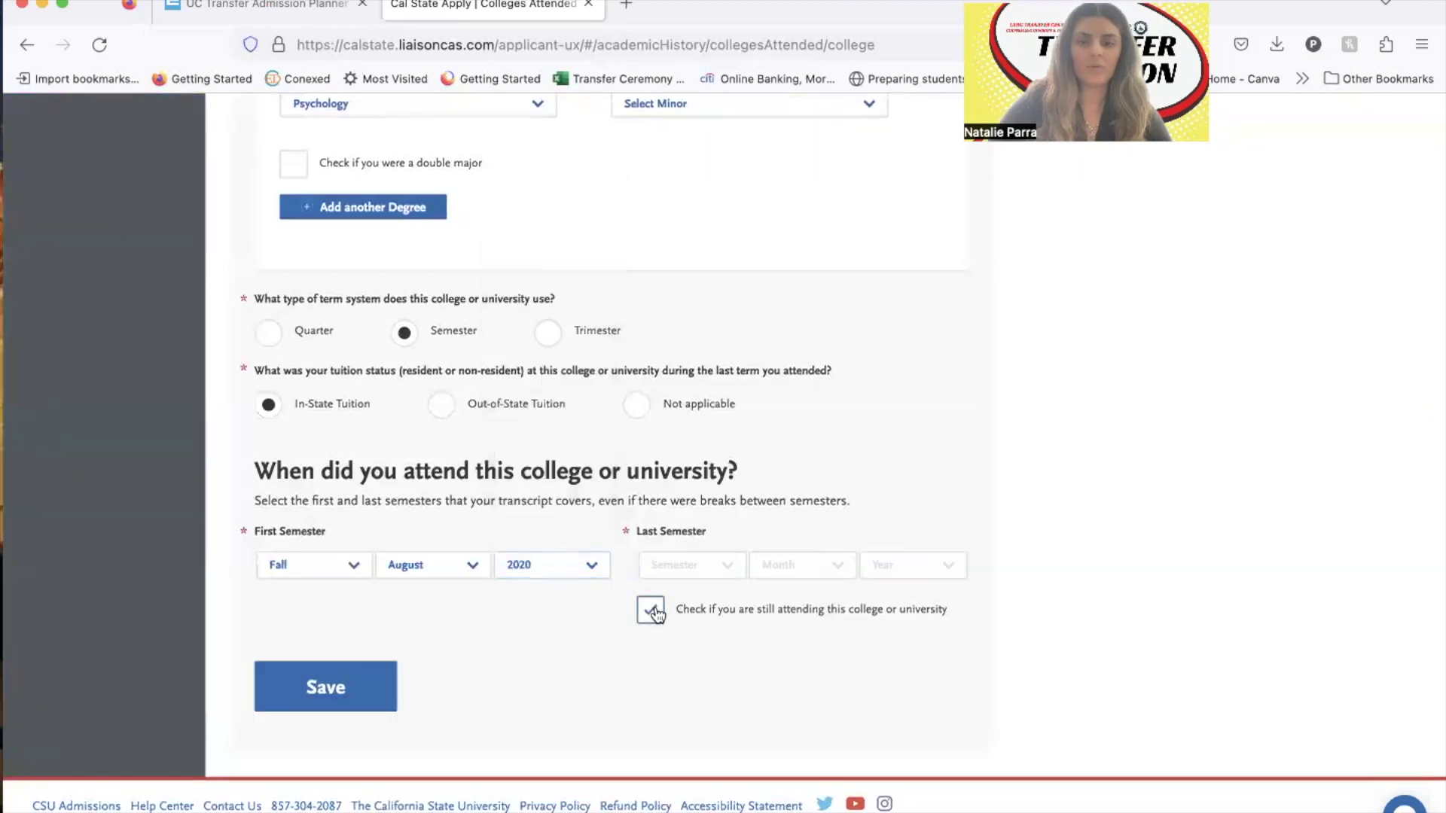
pyautogui.click(366, 678)
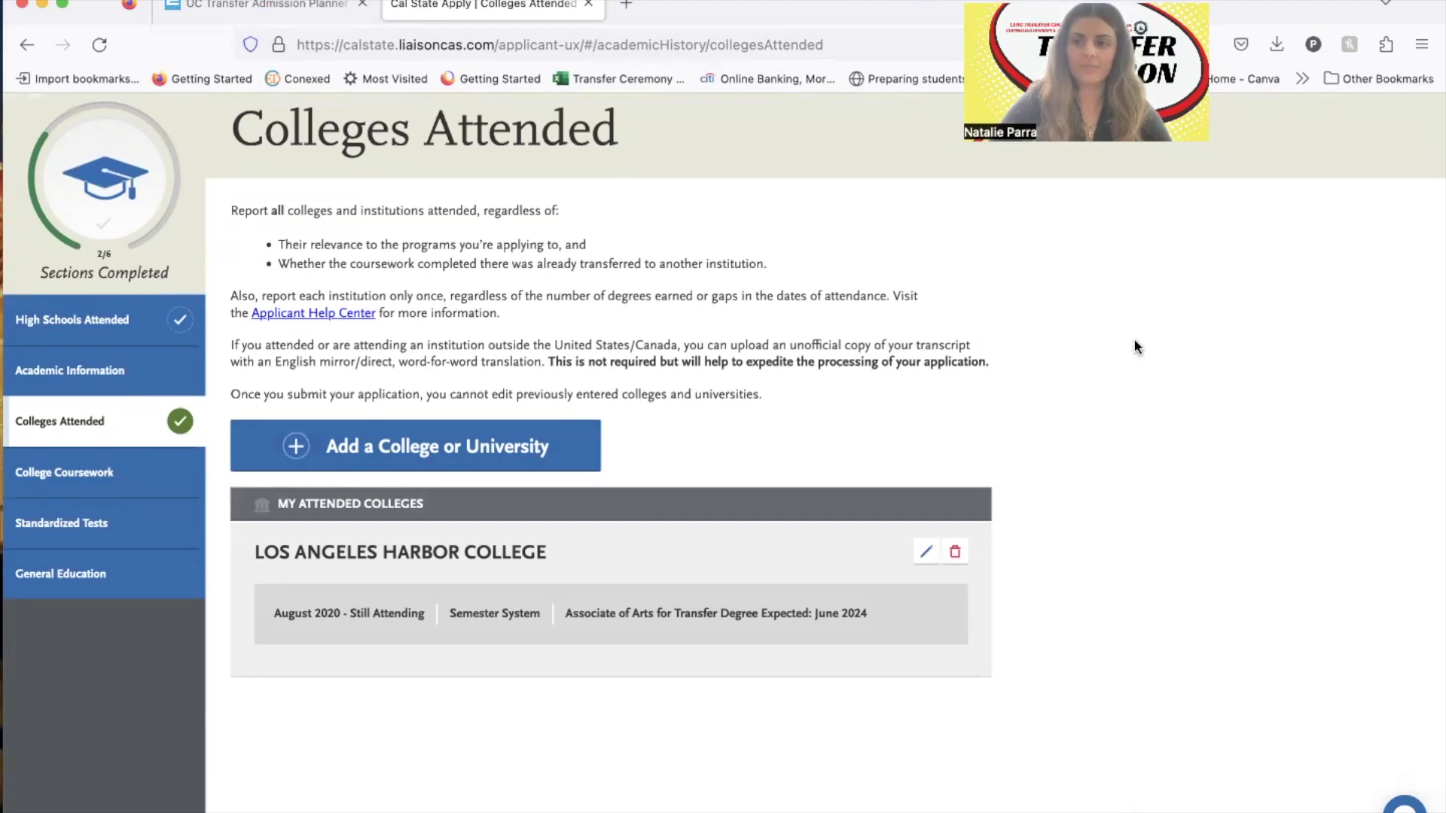
# Check the unofficial transcript, then add West Los Angeles College as a new college entry with no degree obtained or planned.
pyautogui.press('super+Tab')
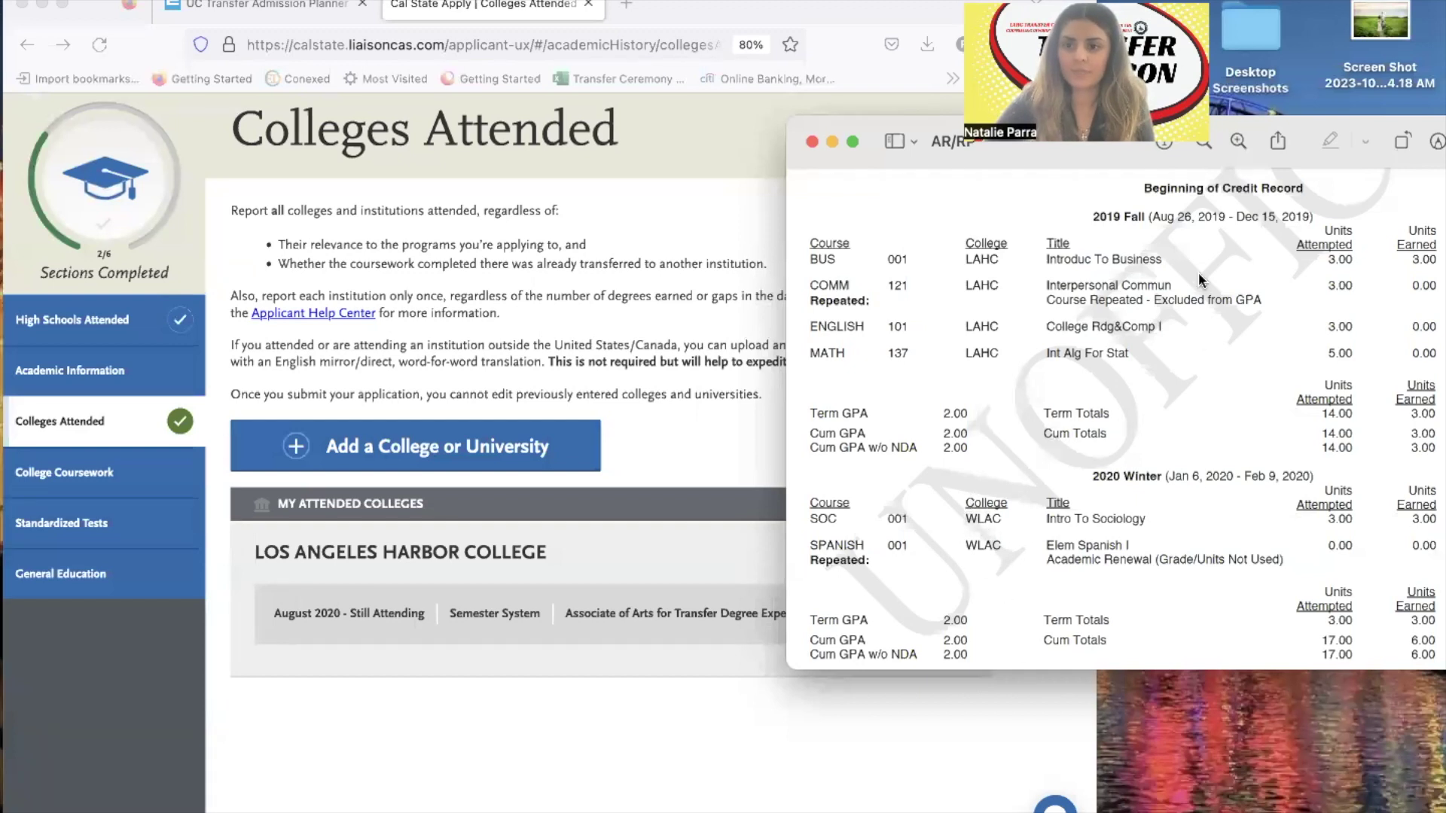
pyautogui.click(435, 451)
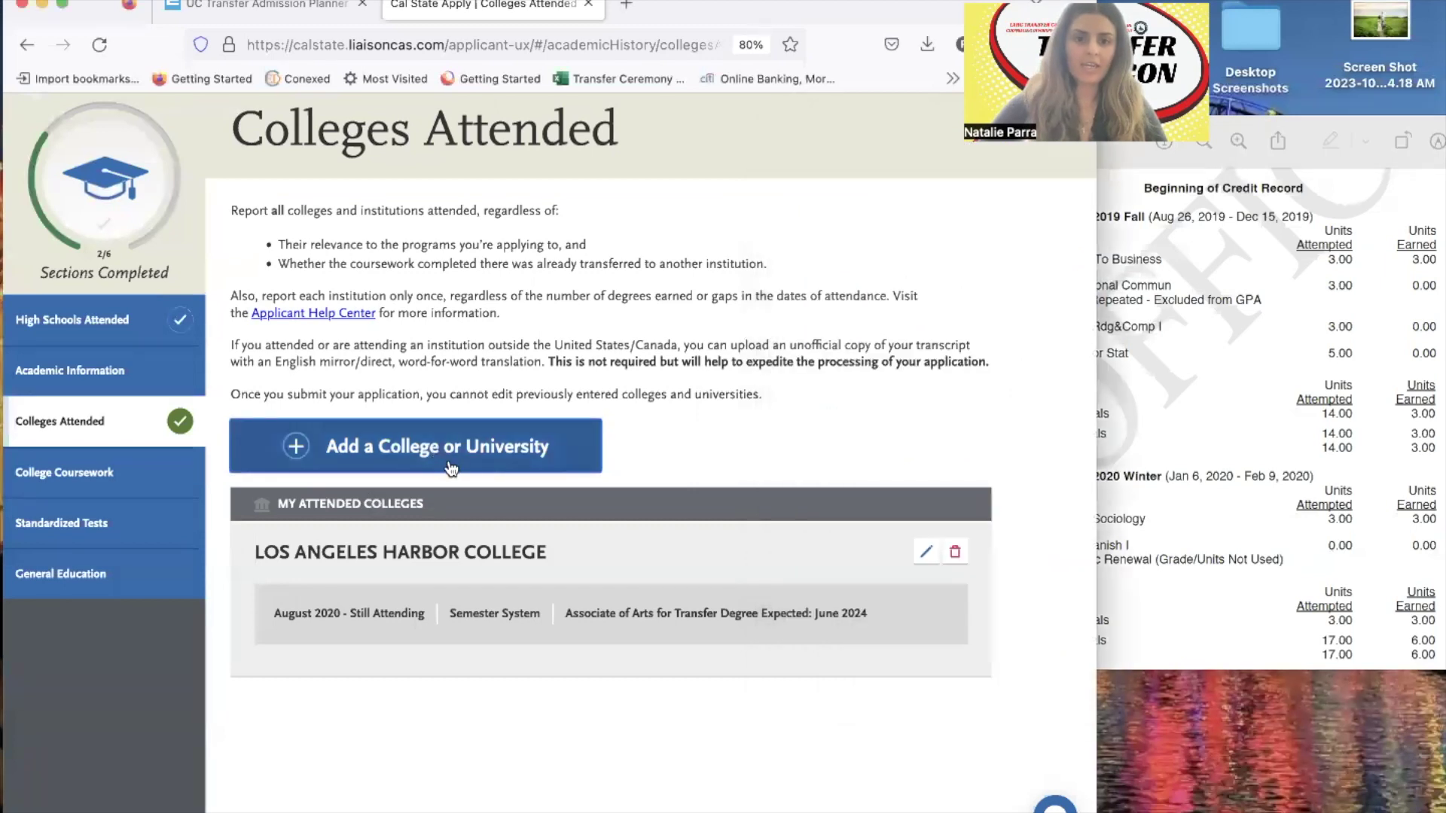
pyautogui.click(450, 467)
pyautogui.click(566, 512)
pyautogui.write('west los')
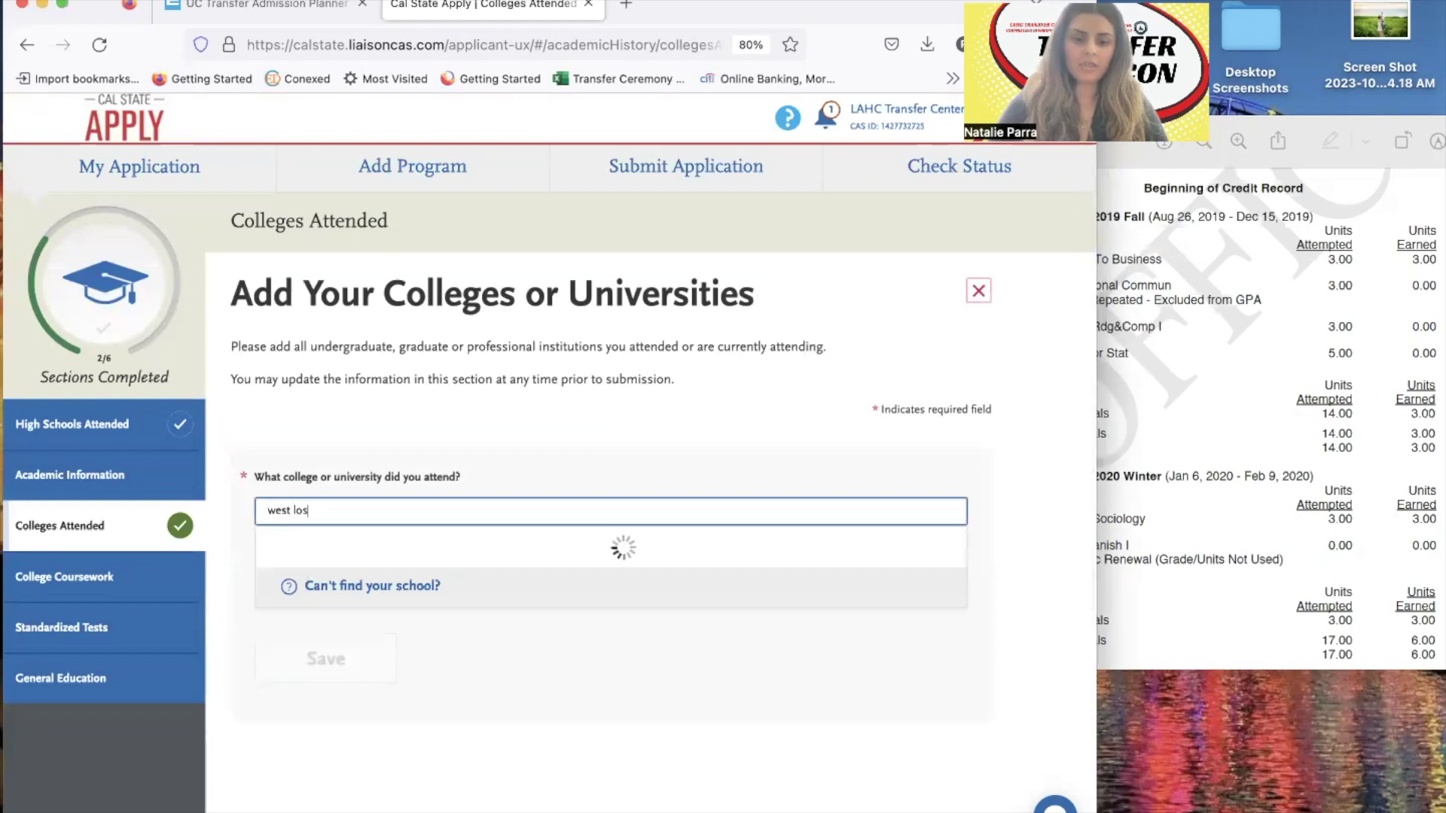
pyautogui.write(' angeles')
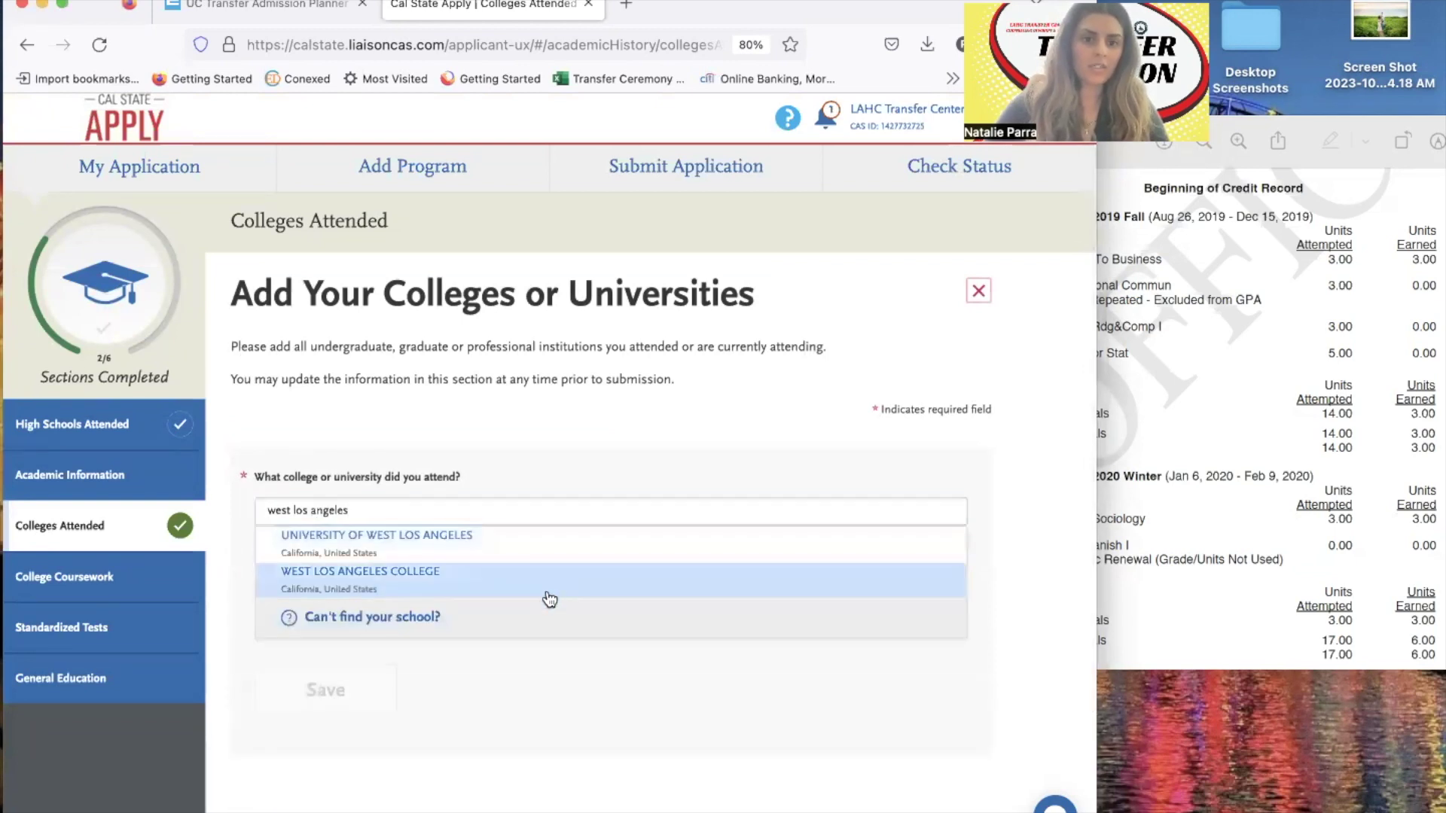
pyautogui.click(549, 598)
pyautogui.click(402, 591)
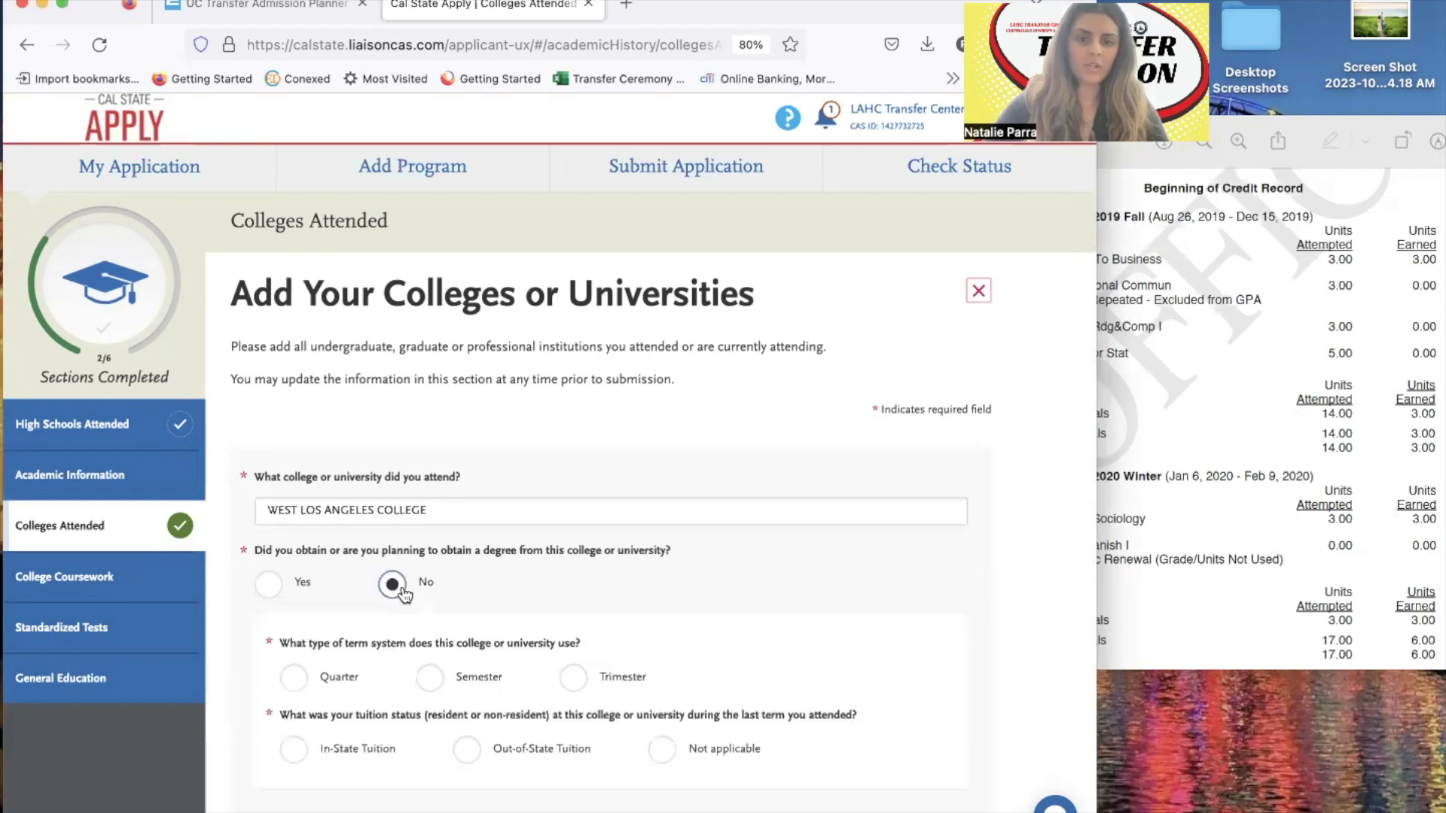
# Choose the Semester term system and In-State Tuition for West Los Angeles College.
pyautogui.scroll(-1, 409, 646)
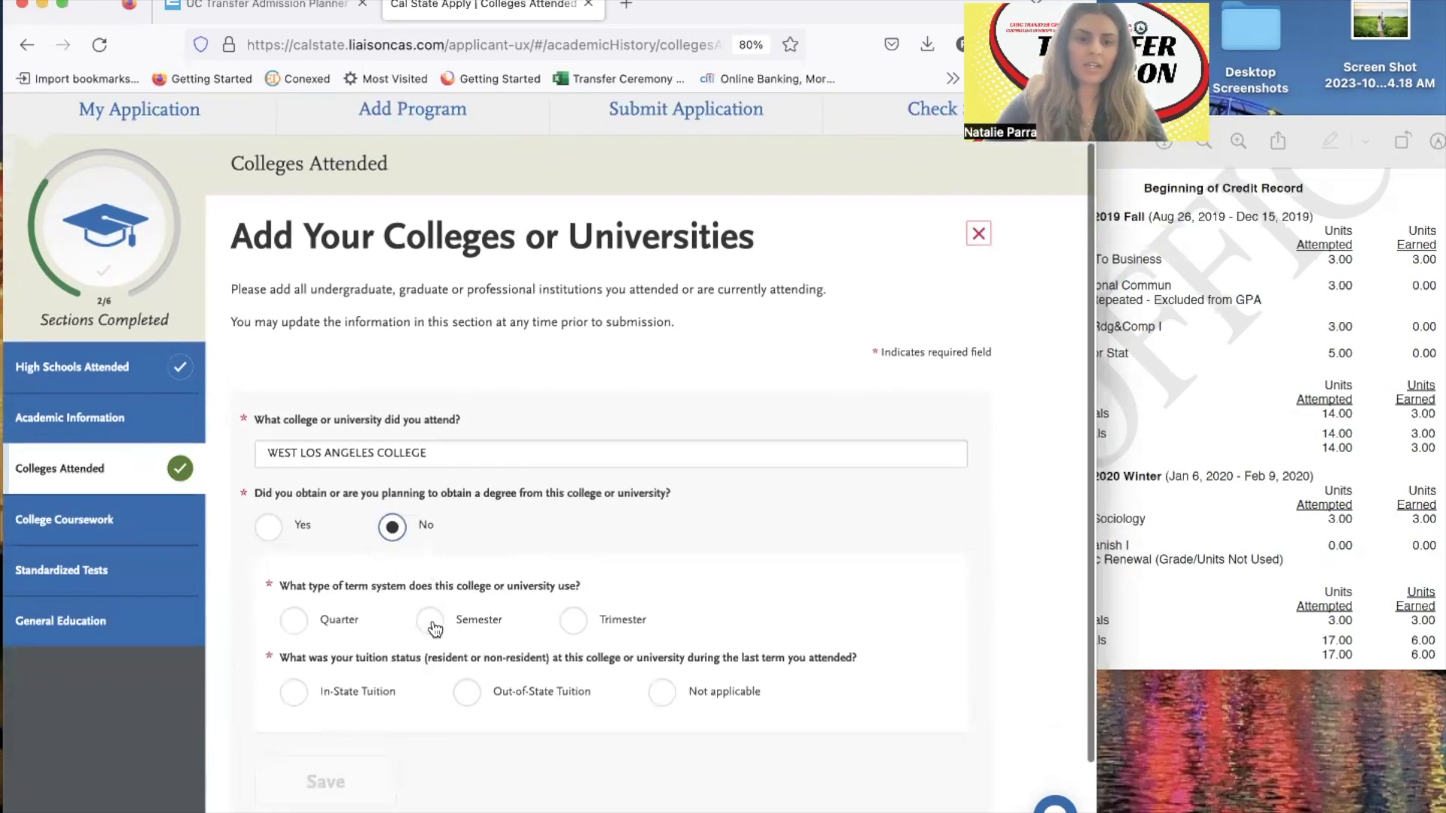
pyautogui.click(430, 620)
pyautogui.scroll(-2, 434, 629)
pyautogui.click(1162, 519)
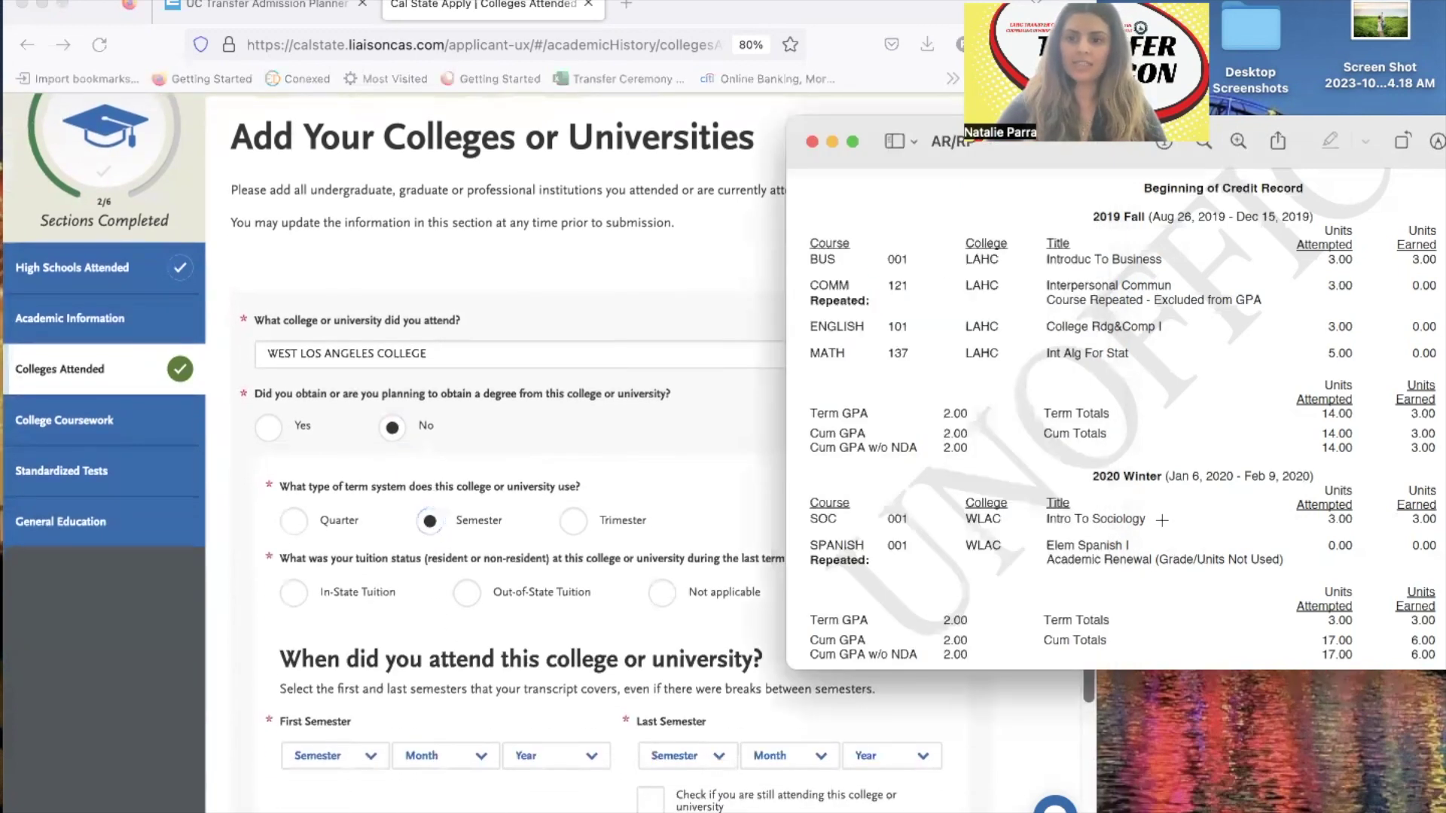
pyautogui.click(407, 580)
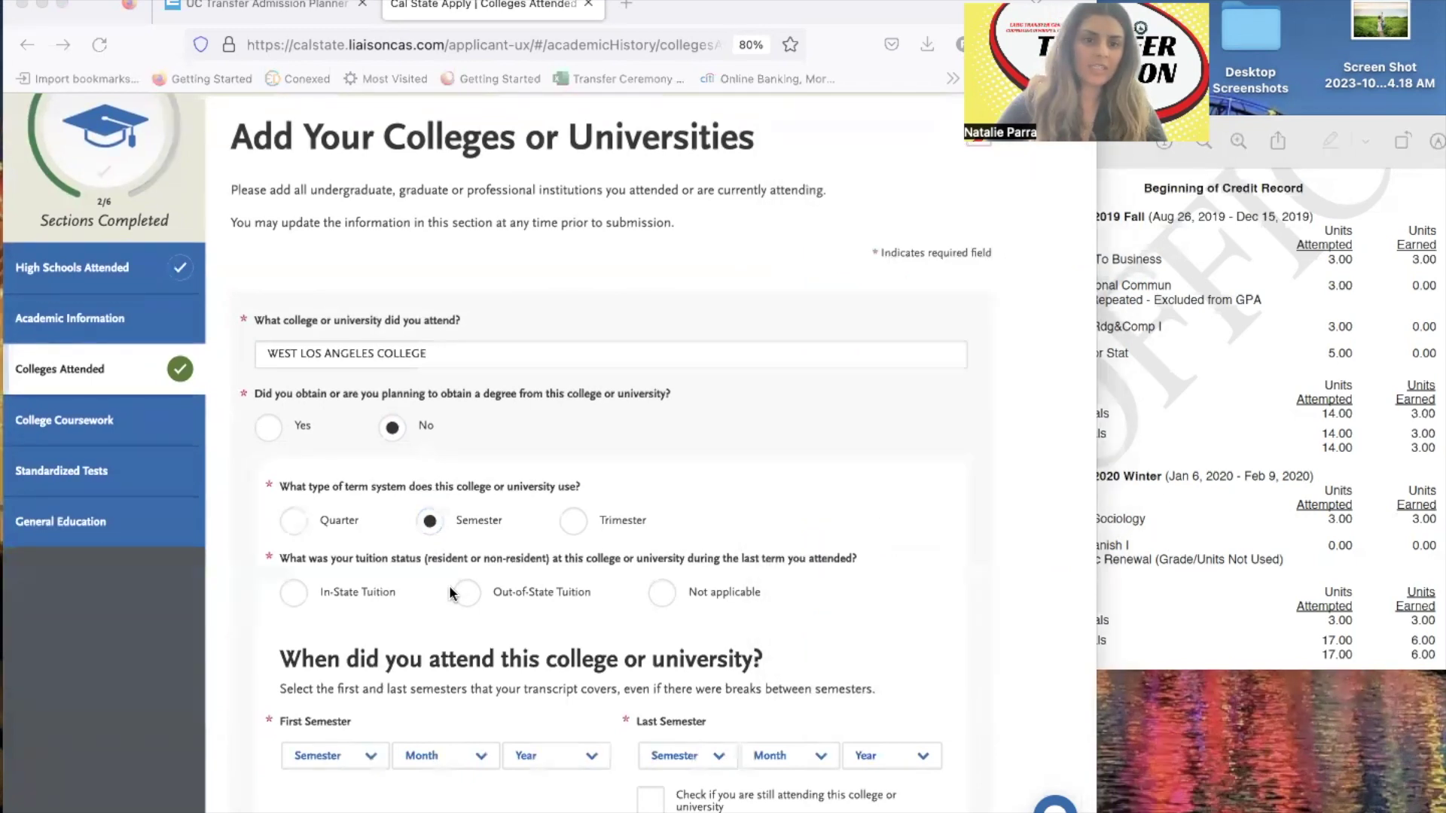
pyautogui.click(324, 592)
# Set the first semester at West Los Angeles College to Winter, January 2020, according to the transcript.
pyautogui.scroll(-3, 360, 609)
pyautogui.scroll(-1, 360, 608)
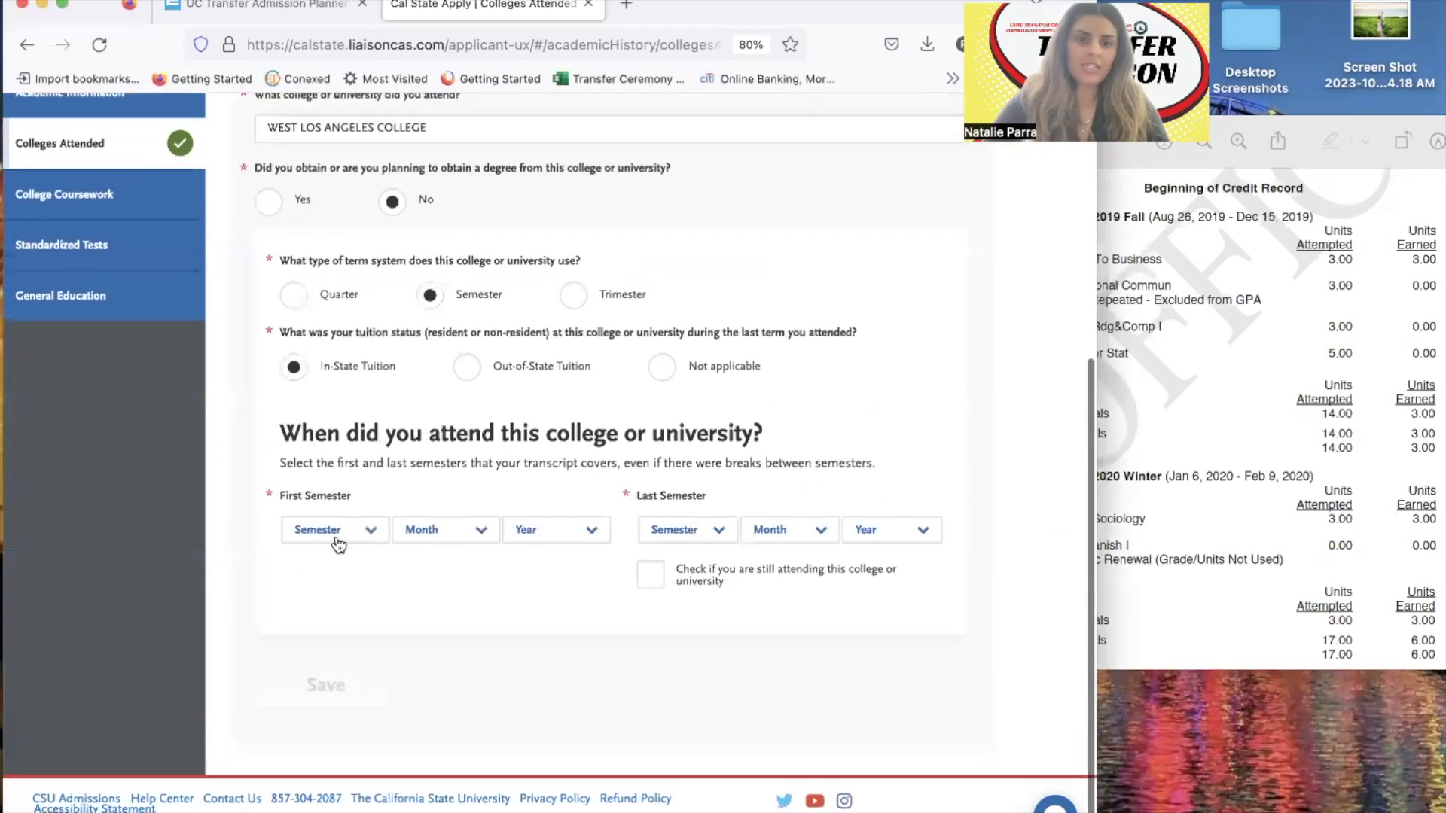
pyautogui.click(337, 535)
pyautogui.click(1229, 497)
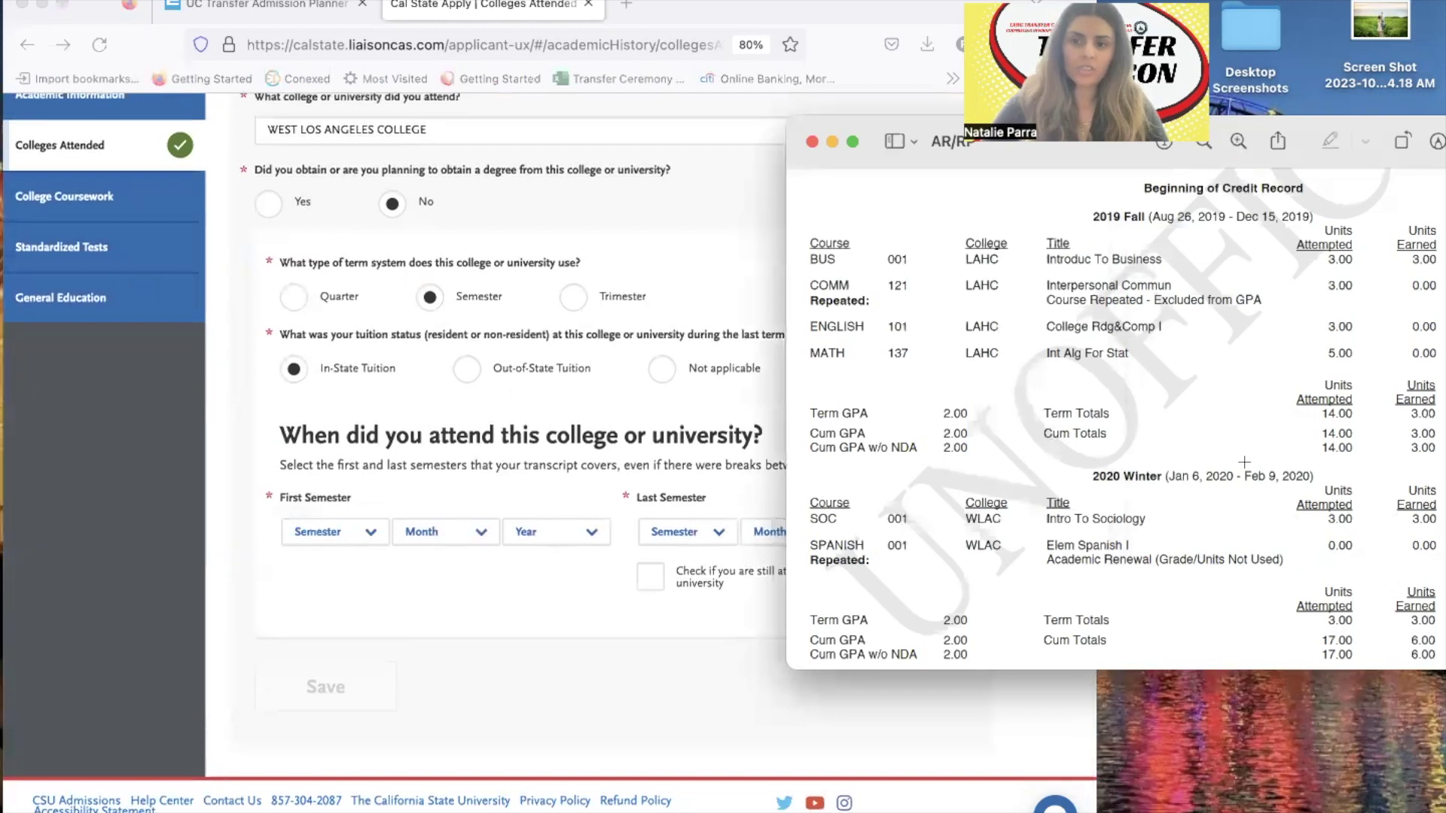
pyautogui.click(348, 536)
pyautogui.click(348, 536)
pyautogui.click(348, 552)
pyautogui.click(421, 532)
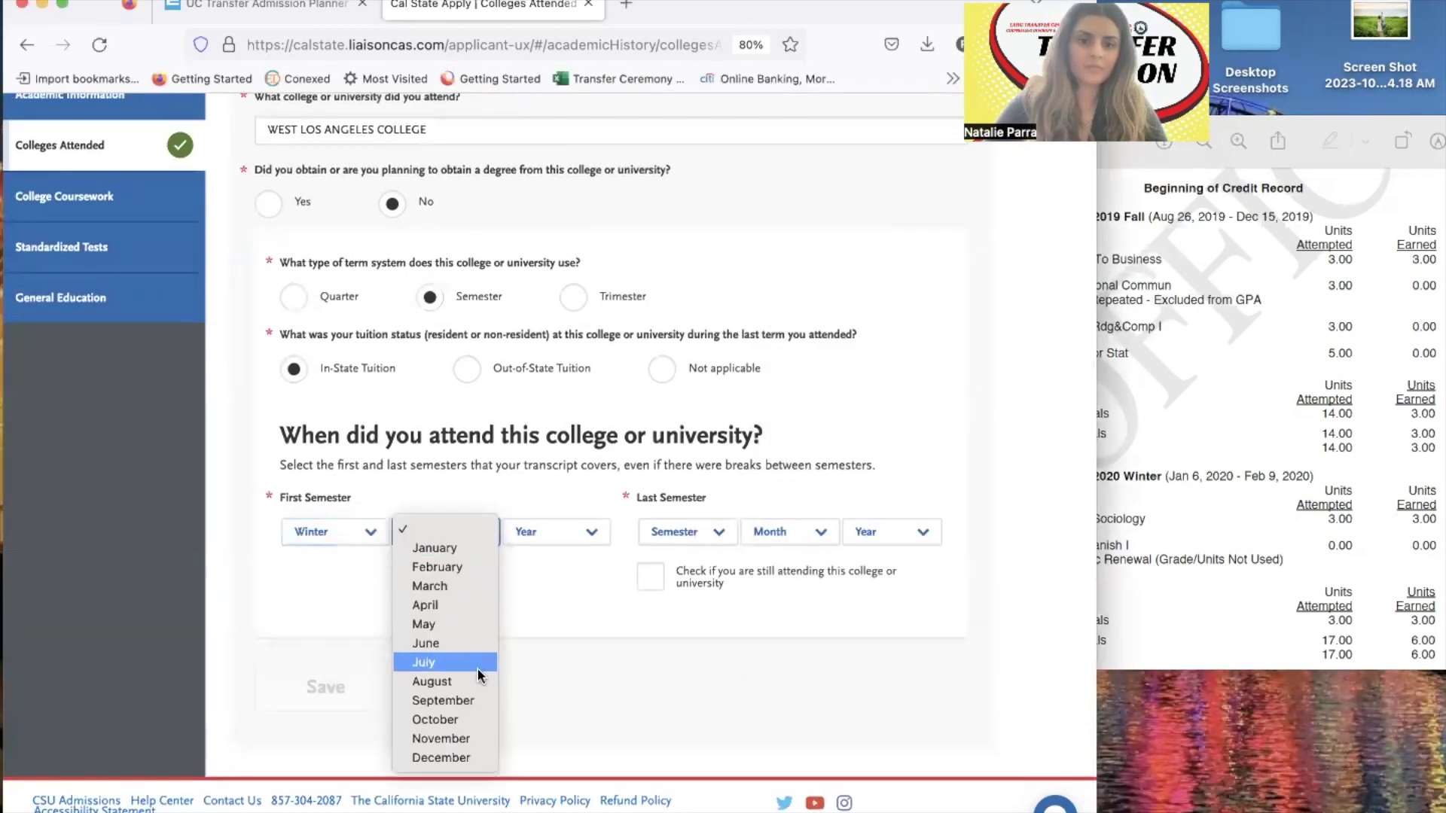
pyautogui.click(465, 544)
pyautogui.click(550, 539)
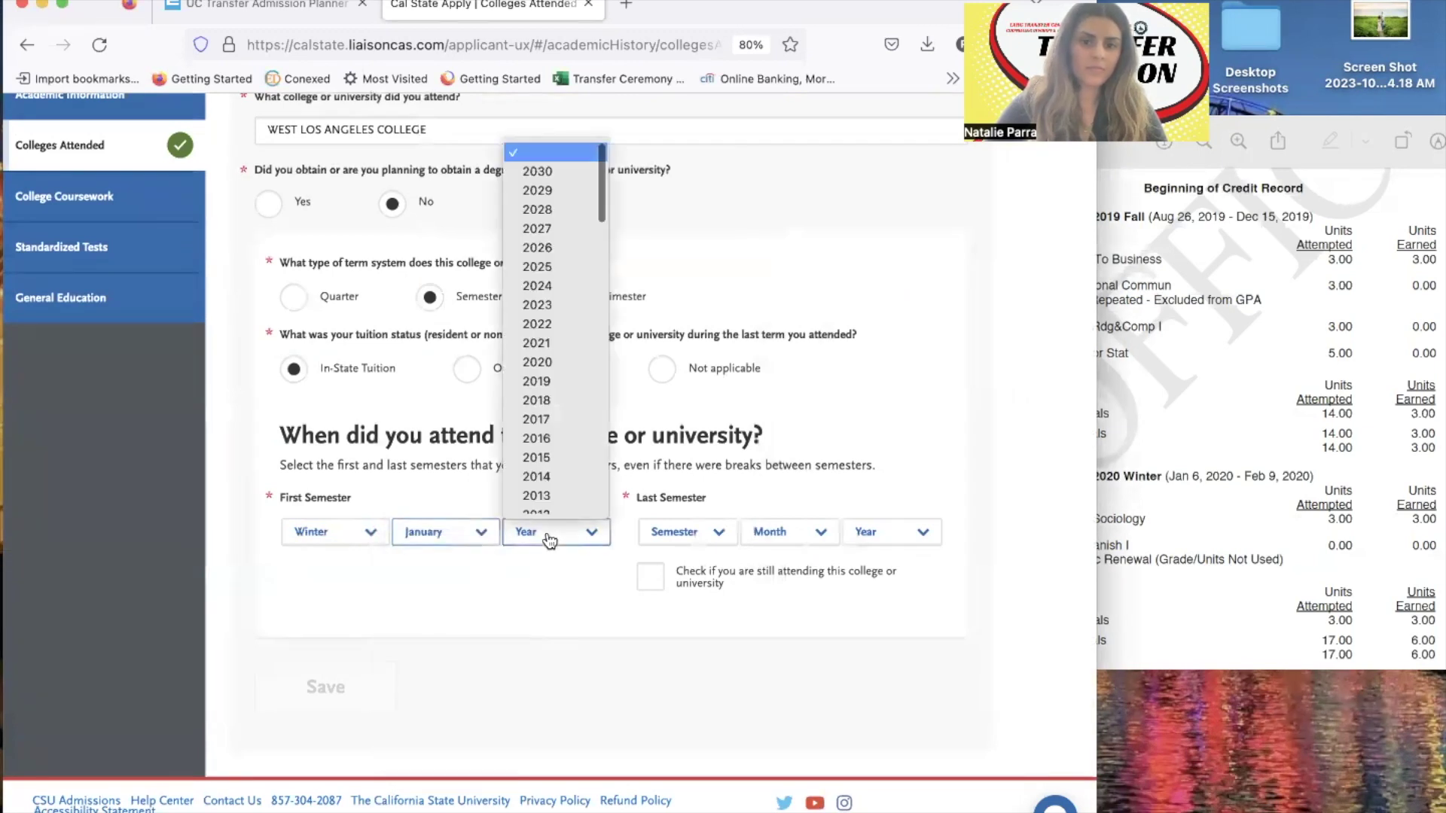
pyautogui.click(584, 360)
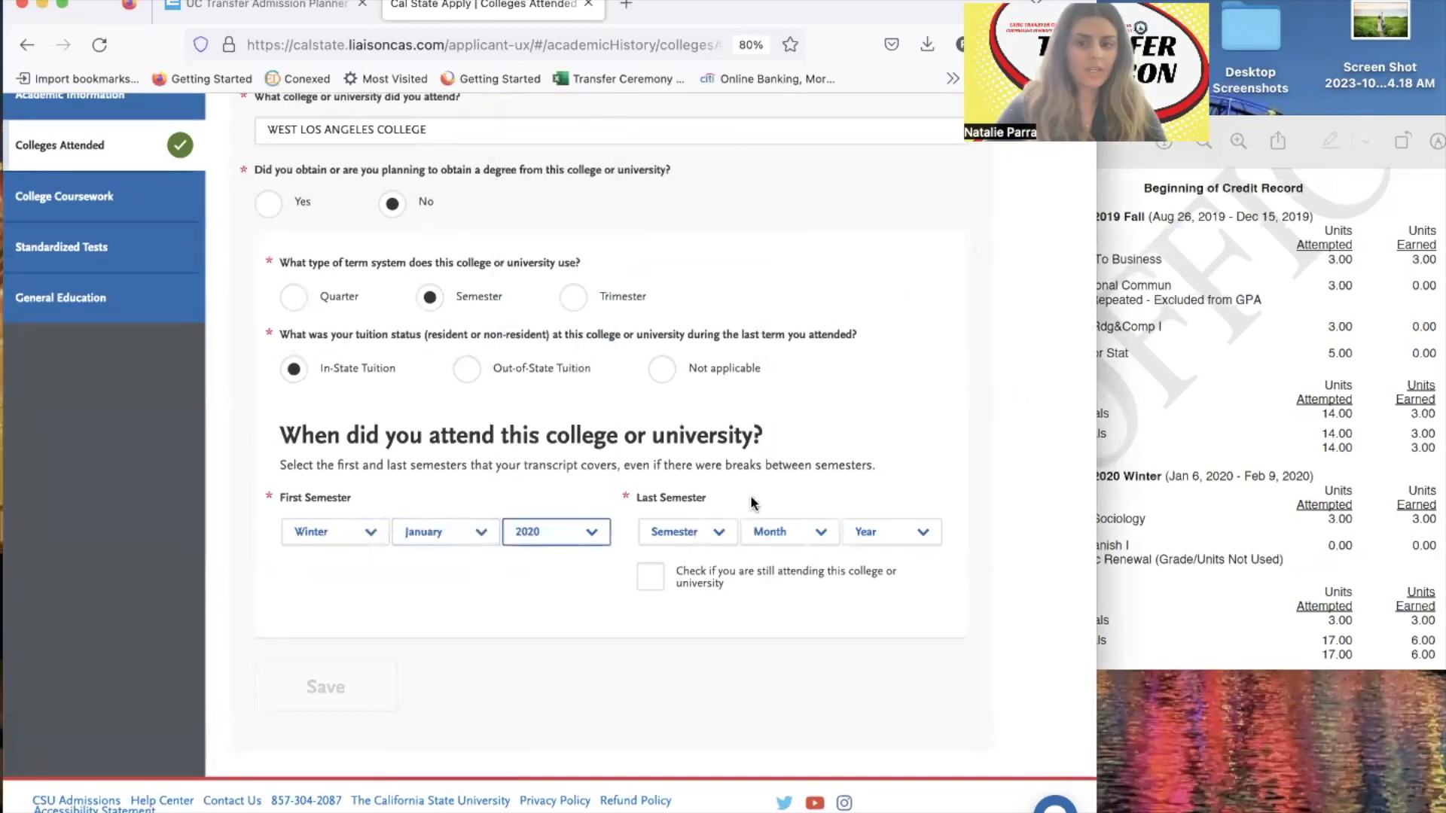
# Set the last semester at West Los Angeles College to Winter, February 2020, and save the entry.
pyautogui.click(694, 532)
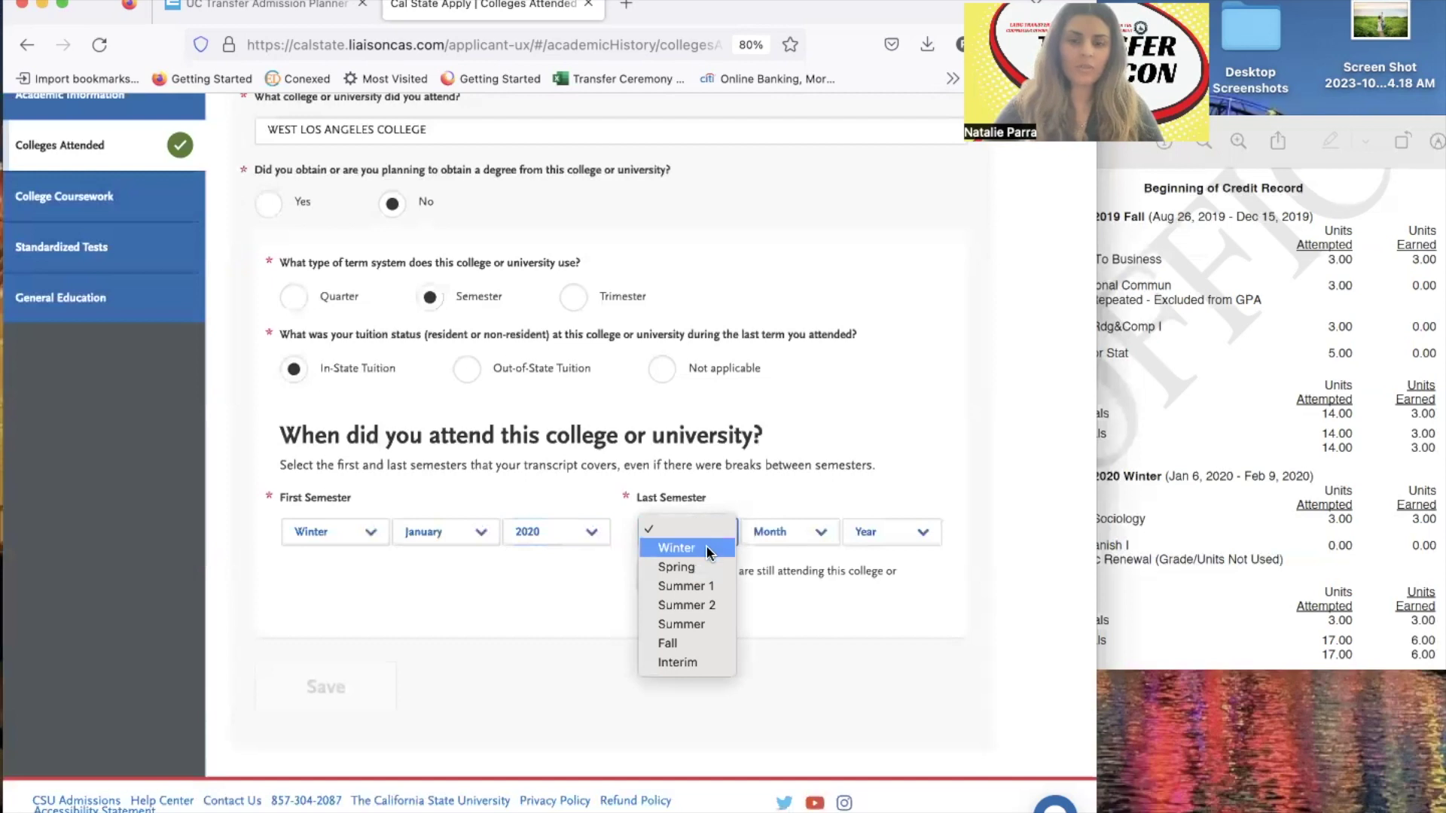
pyautogui.click(706, 546)
pyautogui.click(821, 532)
pyautogui.click(816, 567)
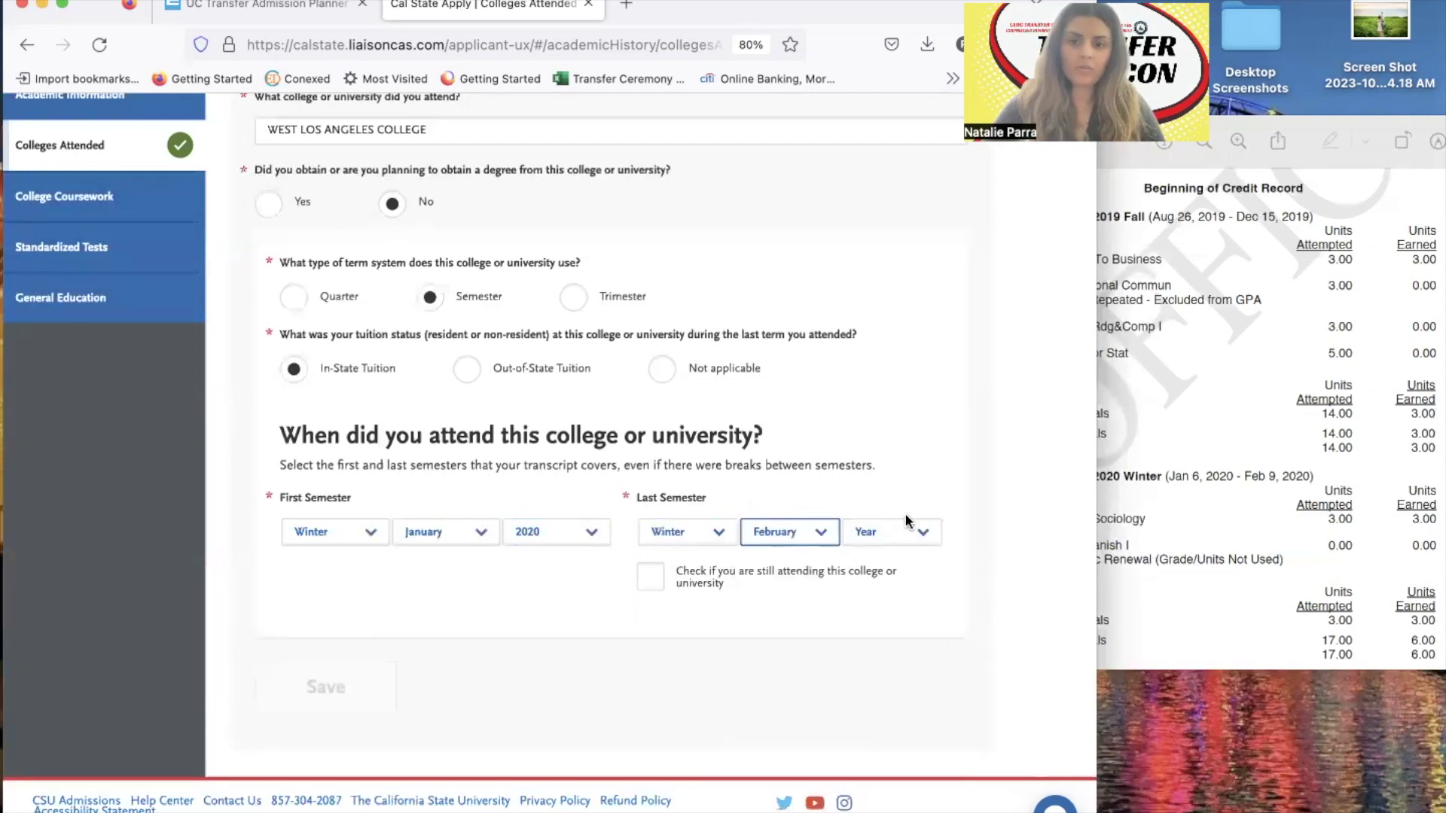
pyautogui.click(900, 531)
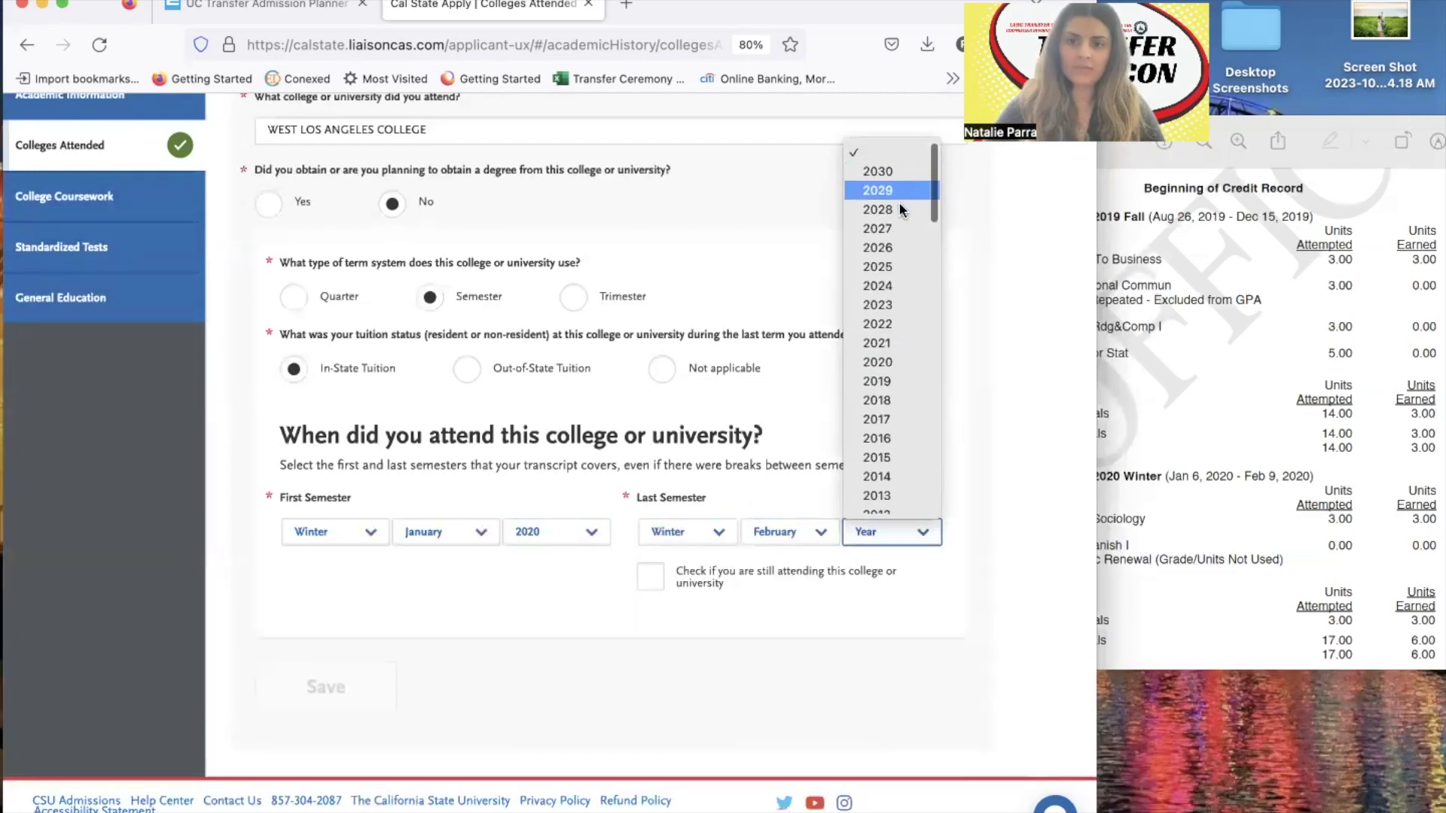
pyautogui.click(908, 362)
pyautogui.click(332, 685)
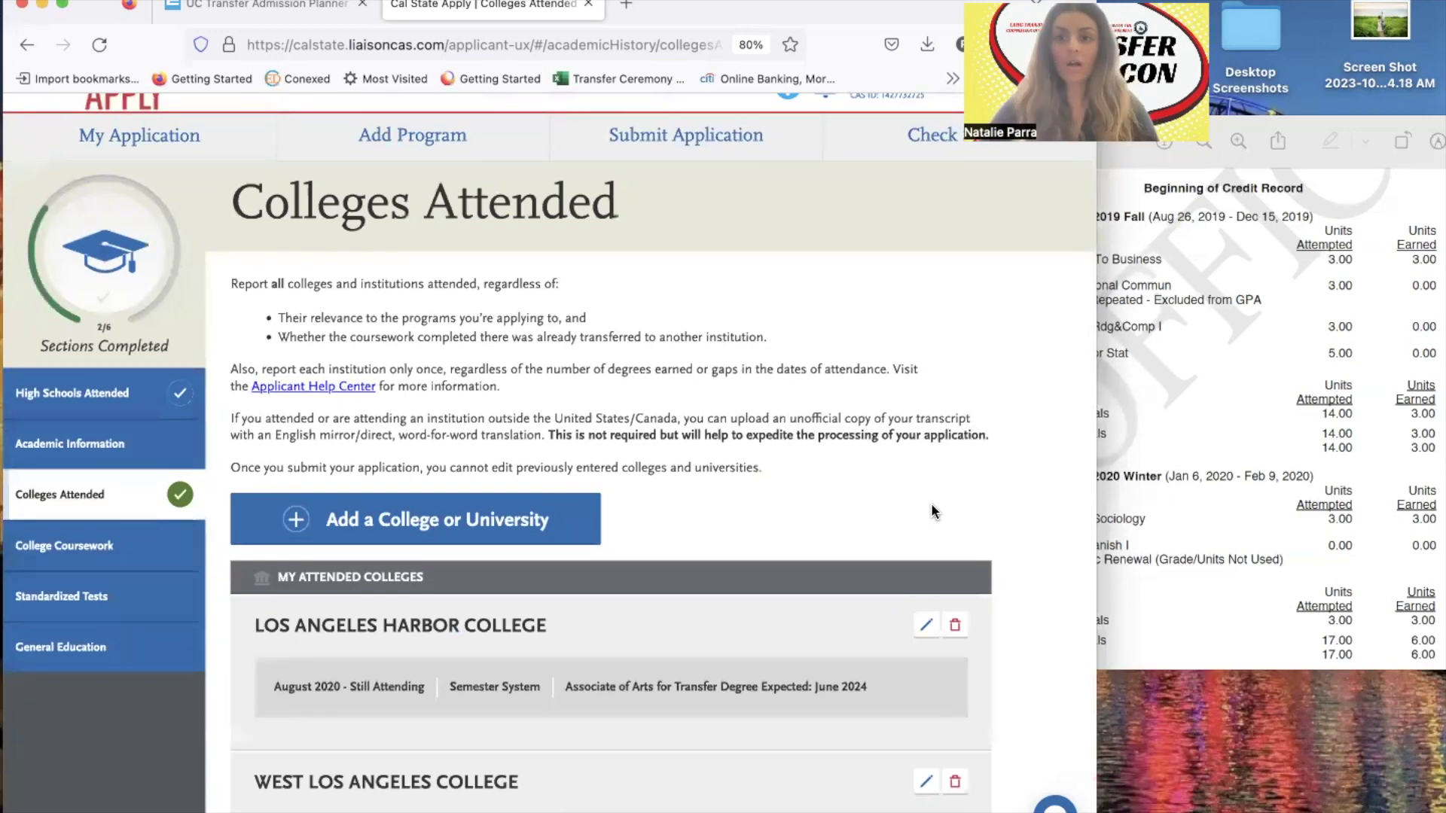
# Bring the unofficial transcript in front of the browser window to consult the credit record.
pyautogui.click(1397, 331)
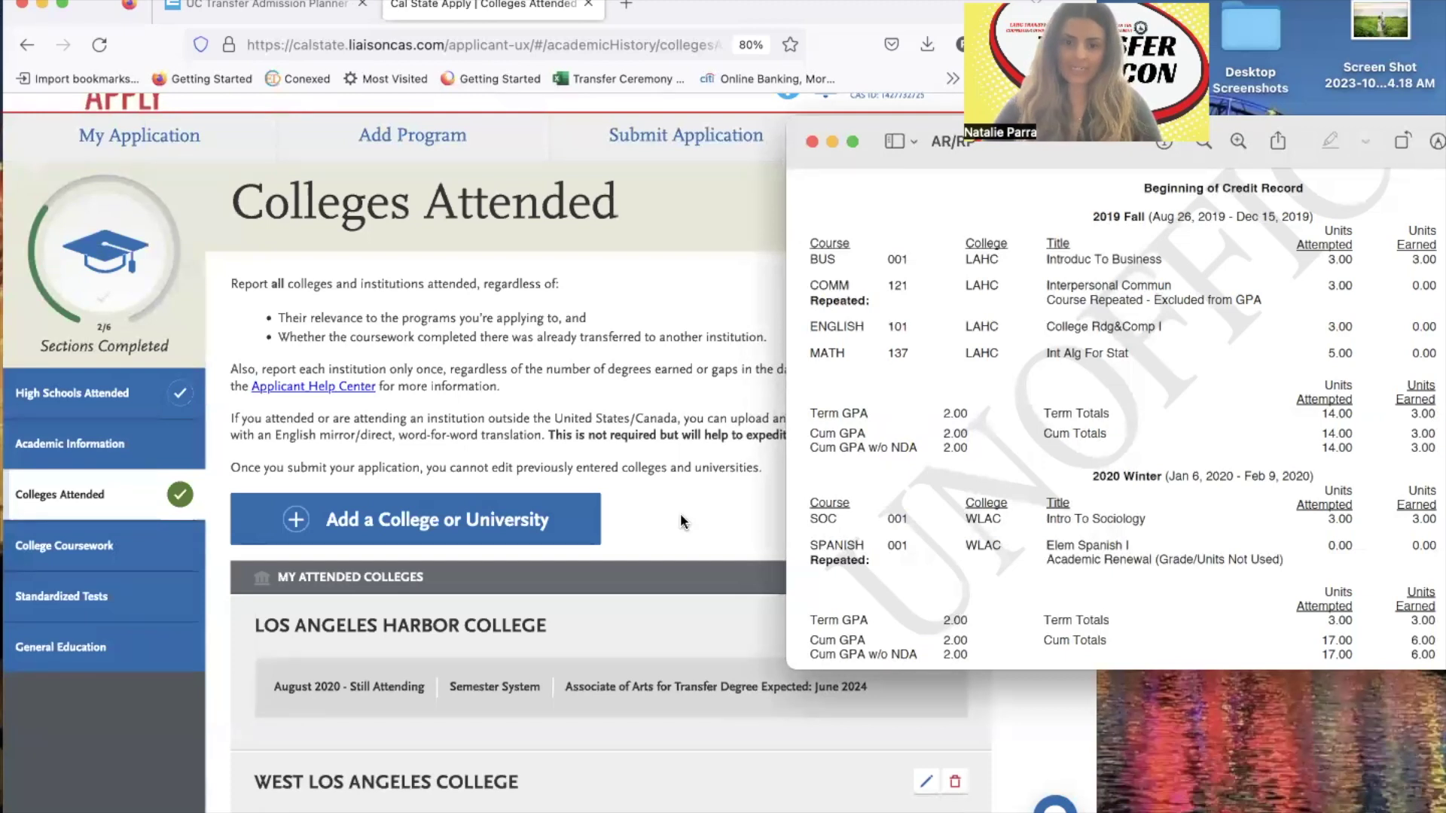
# Read through the College Coursework instructions and start the transcript entry for Los Angeles Harbor College.
pyautogui.scroll(-3, 680, 513)
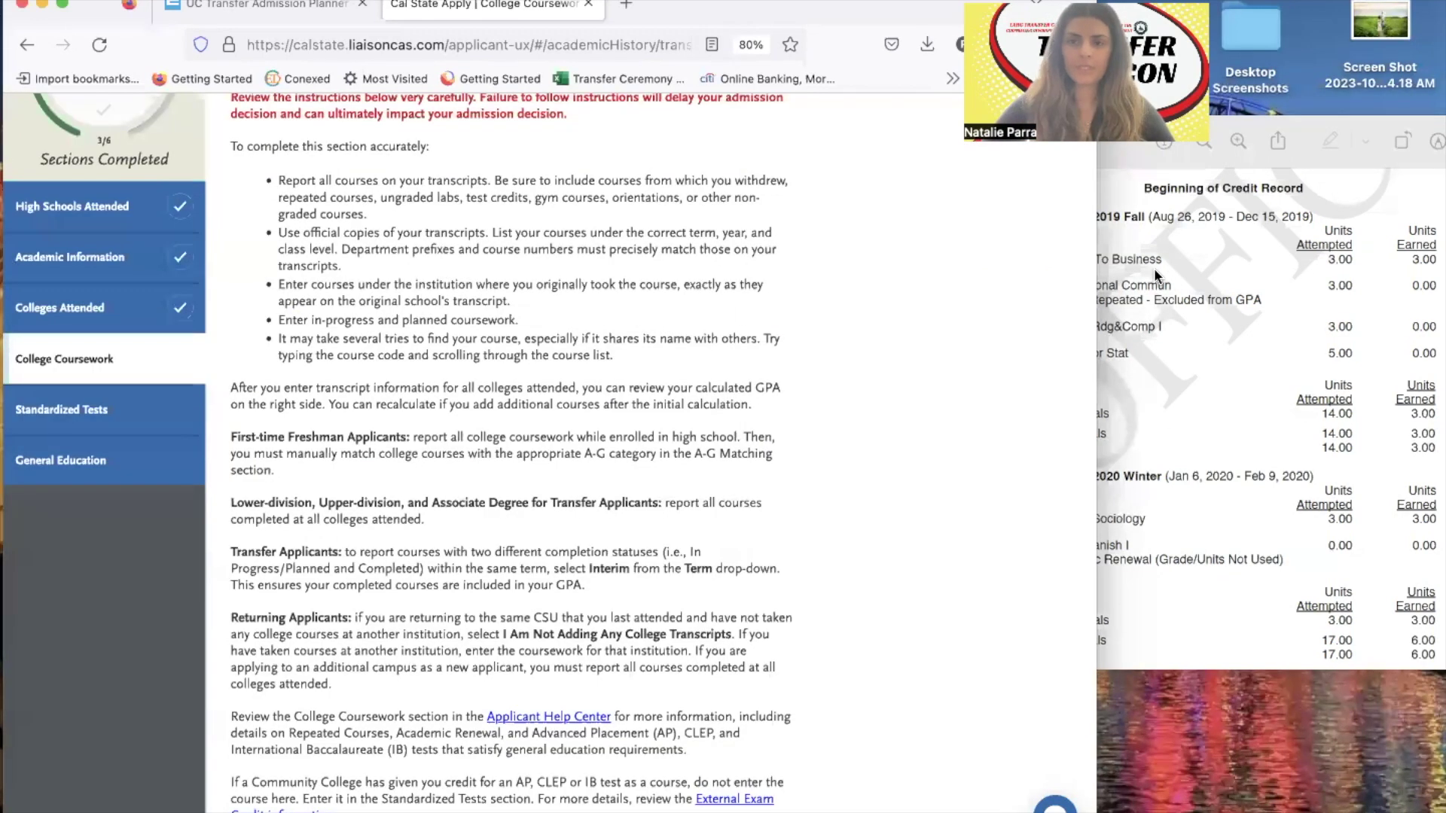
pyautogui.scroll(-2, 587, 510)
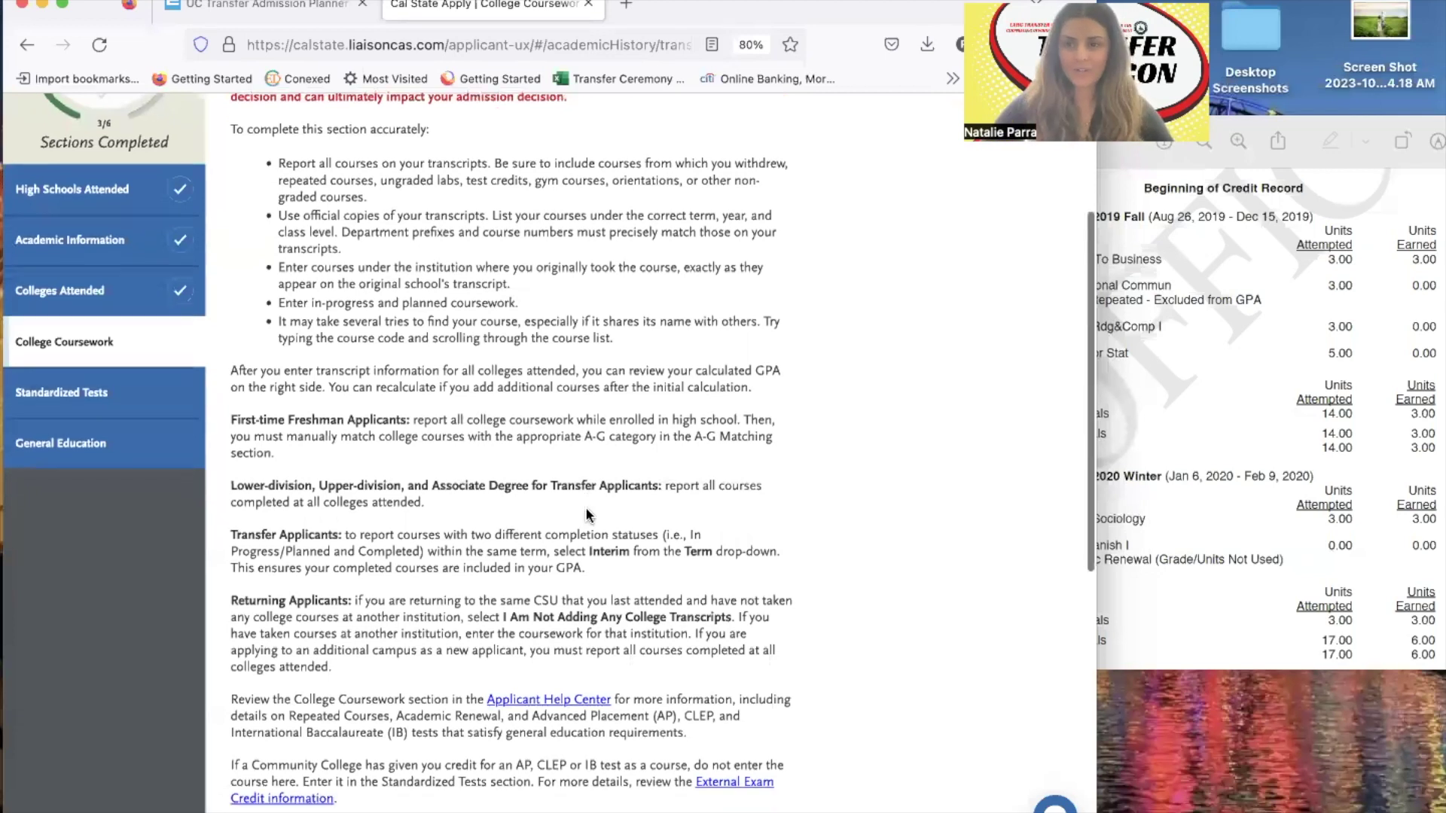
pyautogui.scroll(-6, 587, 510)
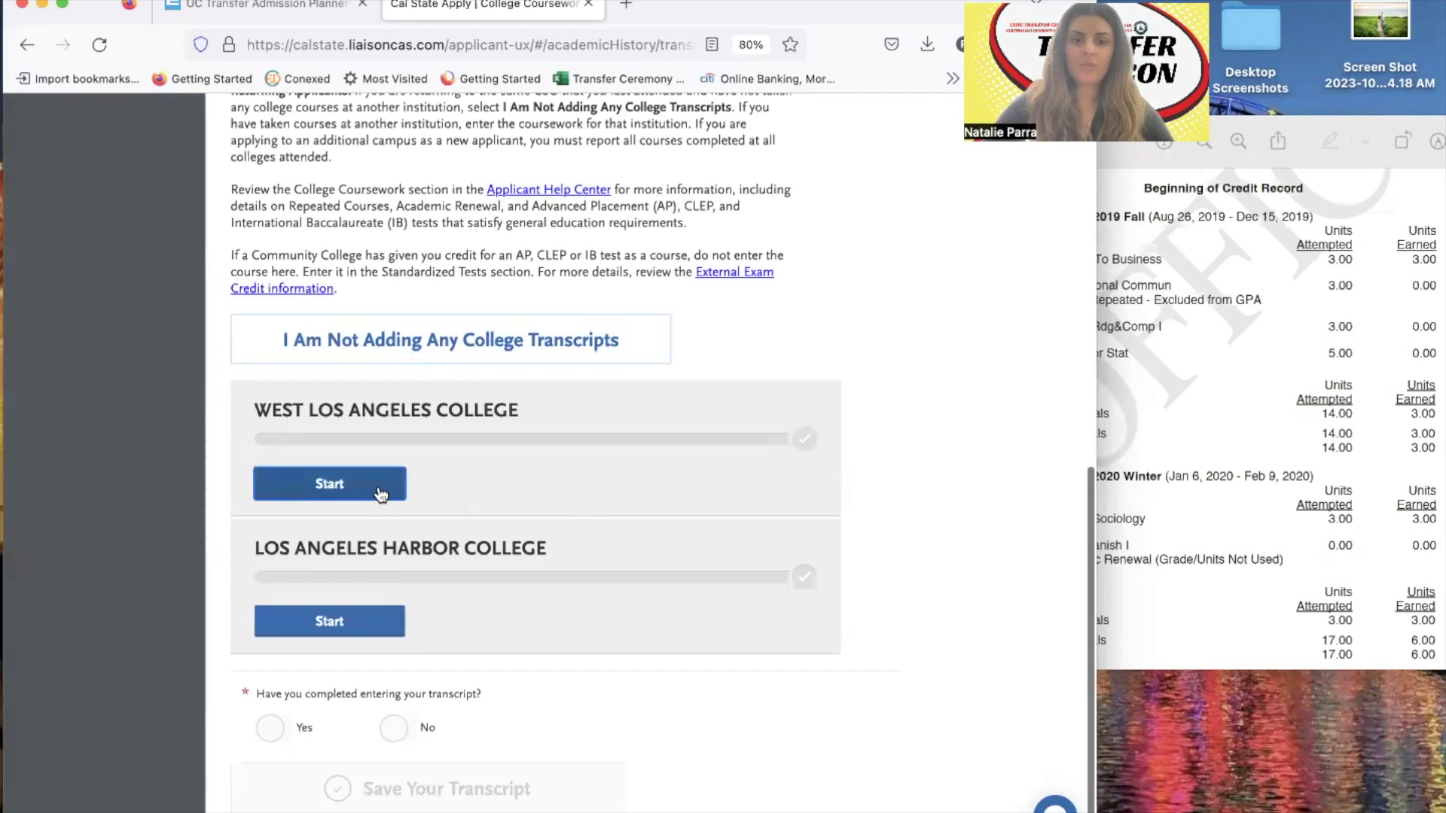
pyautogui.click(380, 617)
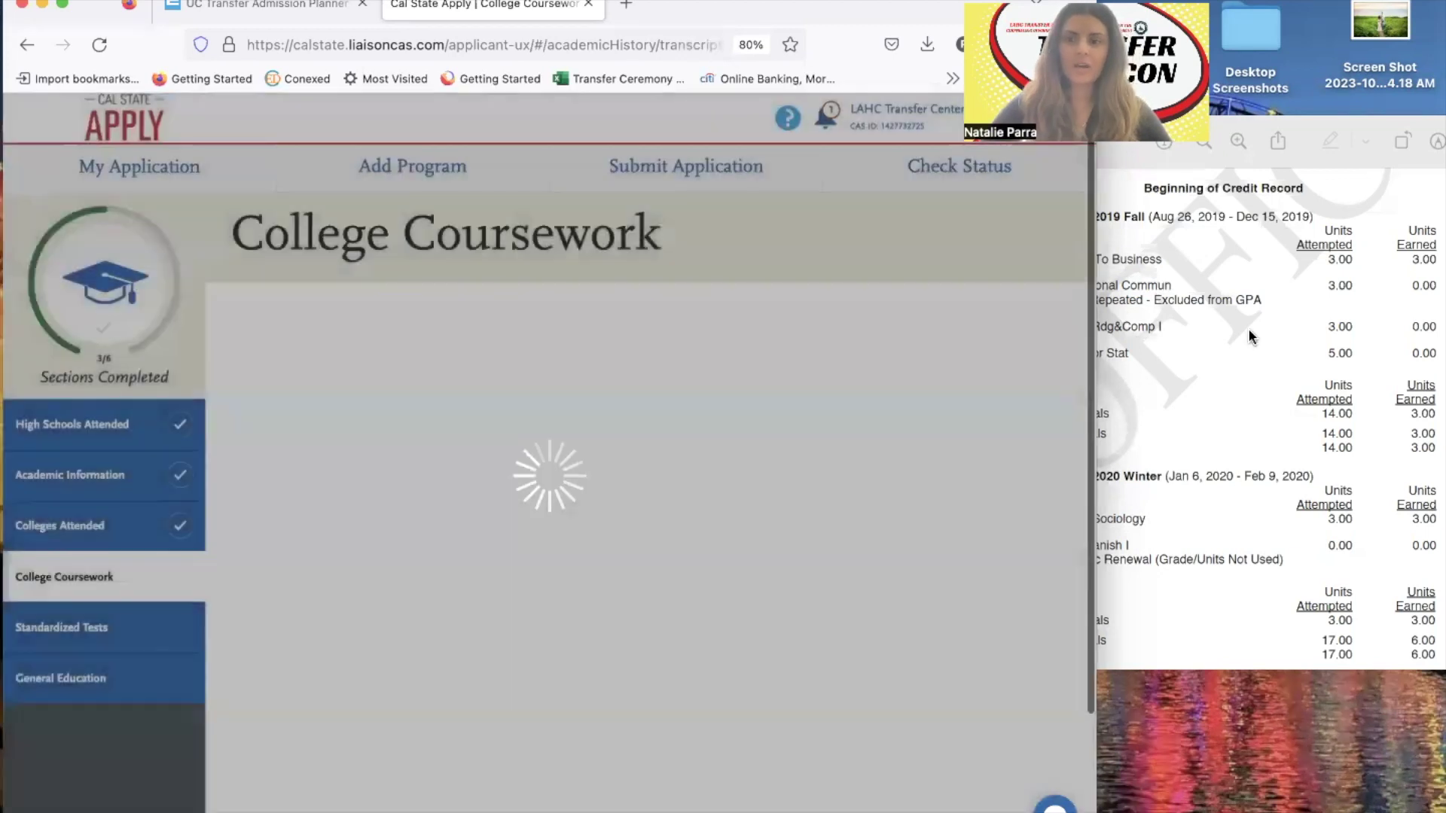
# Bring up the unofficial transcript for reference and add a semester to the Los Angeles Harbor College coursework.
pyautogui.click(1109, 150)
pyautogui.click(880, 147)
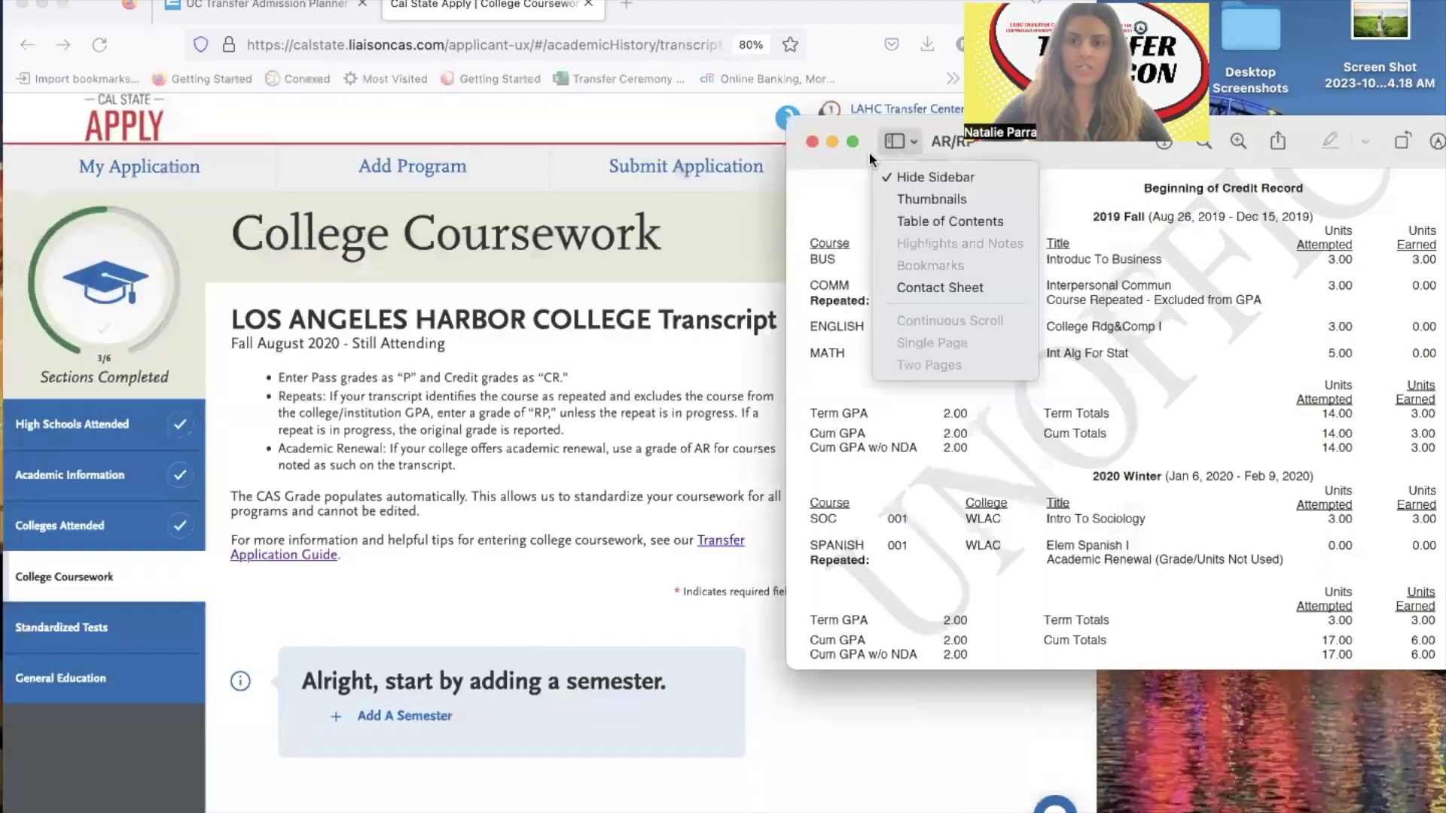
pyautogui.click(1263, 334)
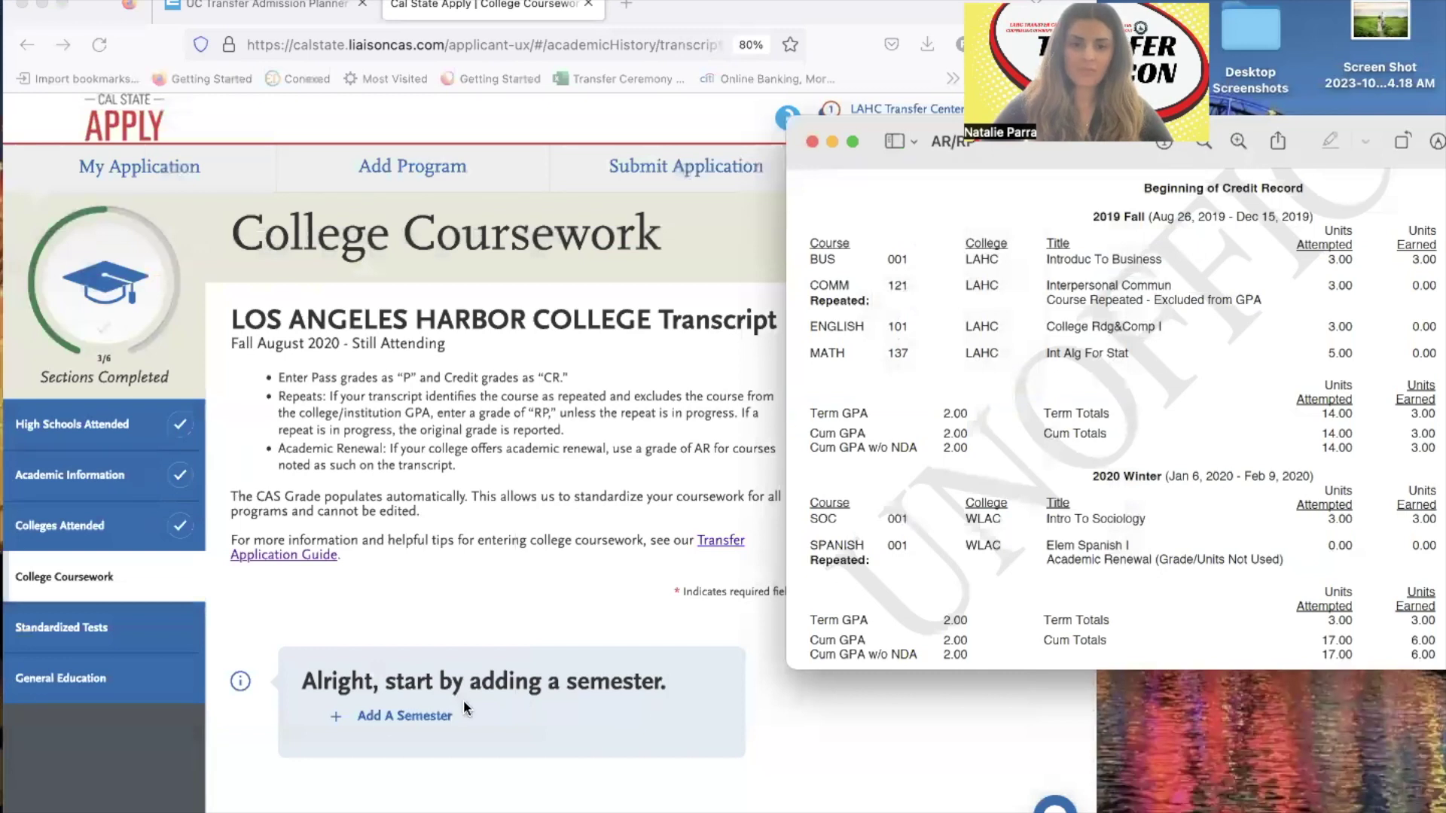
pyautogui.click(401, 727)
pyautogui.click(402, 719)
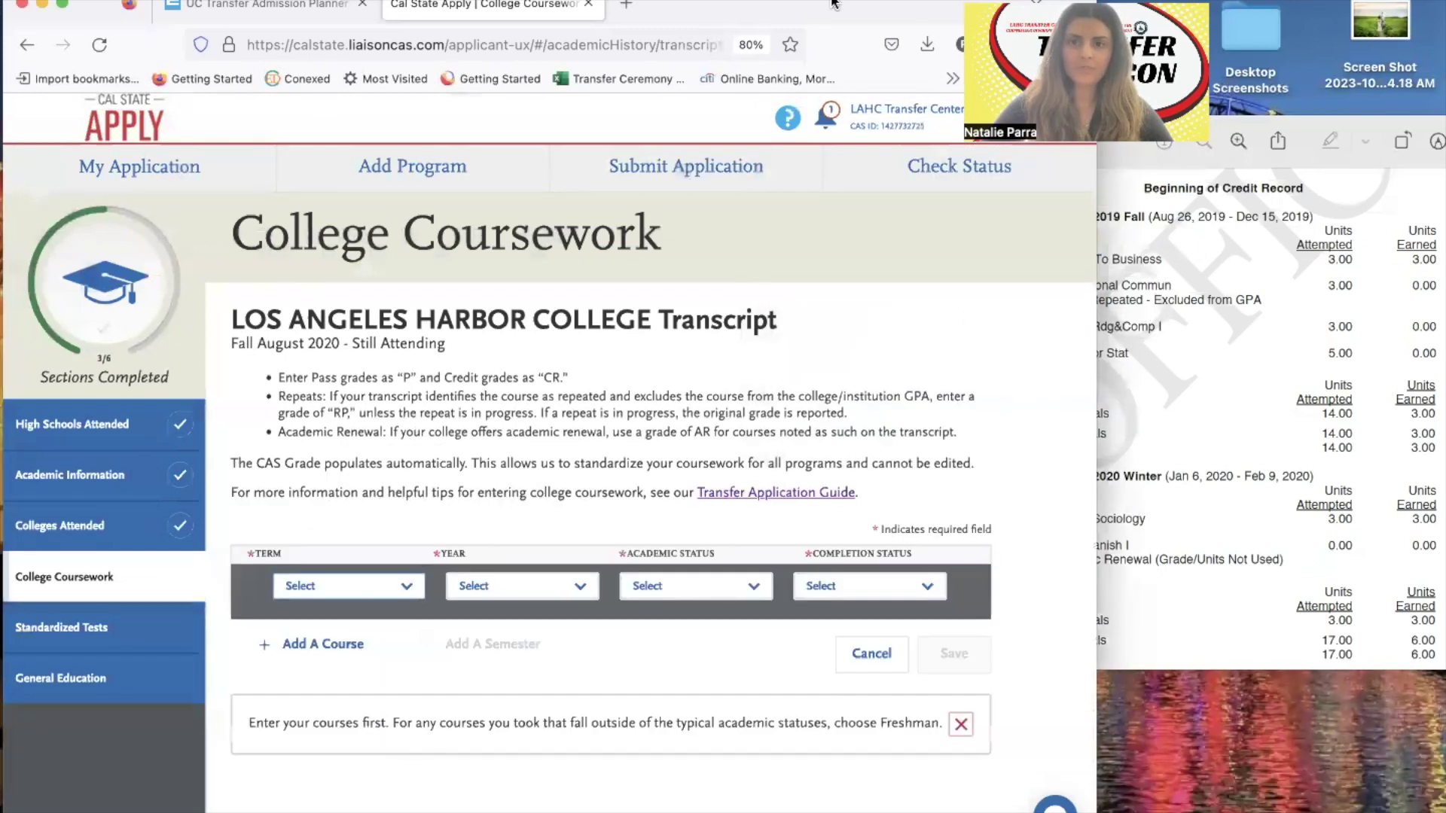
# Rearrange the browser and unofficial transcript windows so the semester fields and the full credit record, including grades, are in view.
pyautogui.moveTo(789, 4); pyautogui.dragTo(613, 4)
pyautogui.click(934, 226)
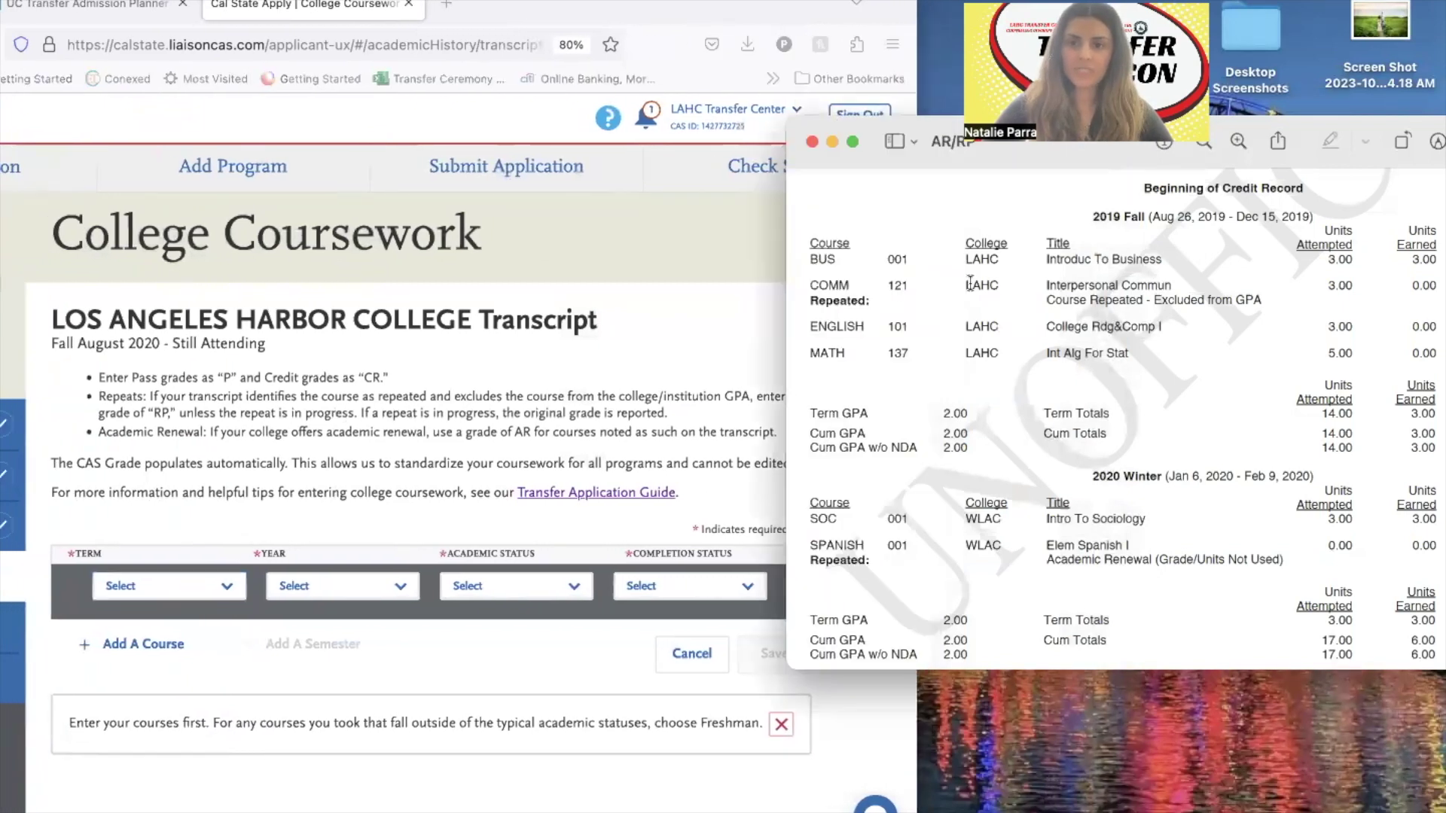
pyautogui.moveTo(875, 143); pyautogui.dragTo(900, 8)
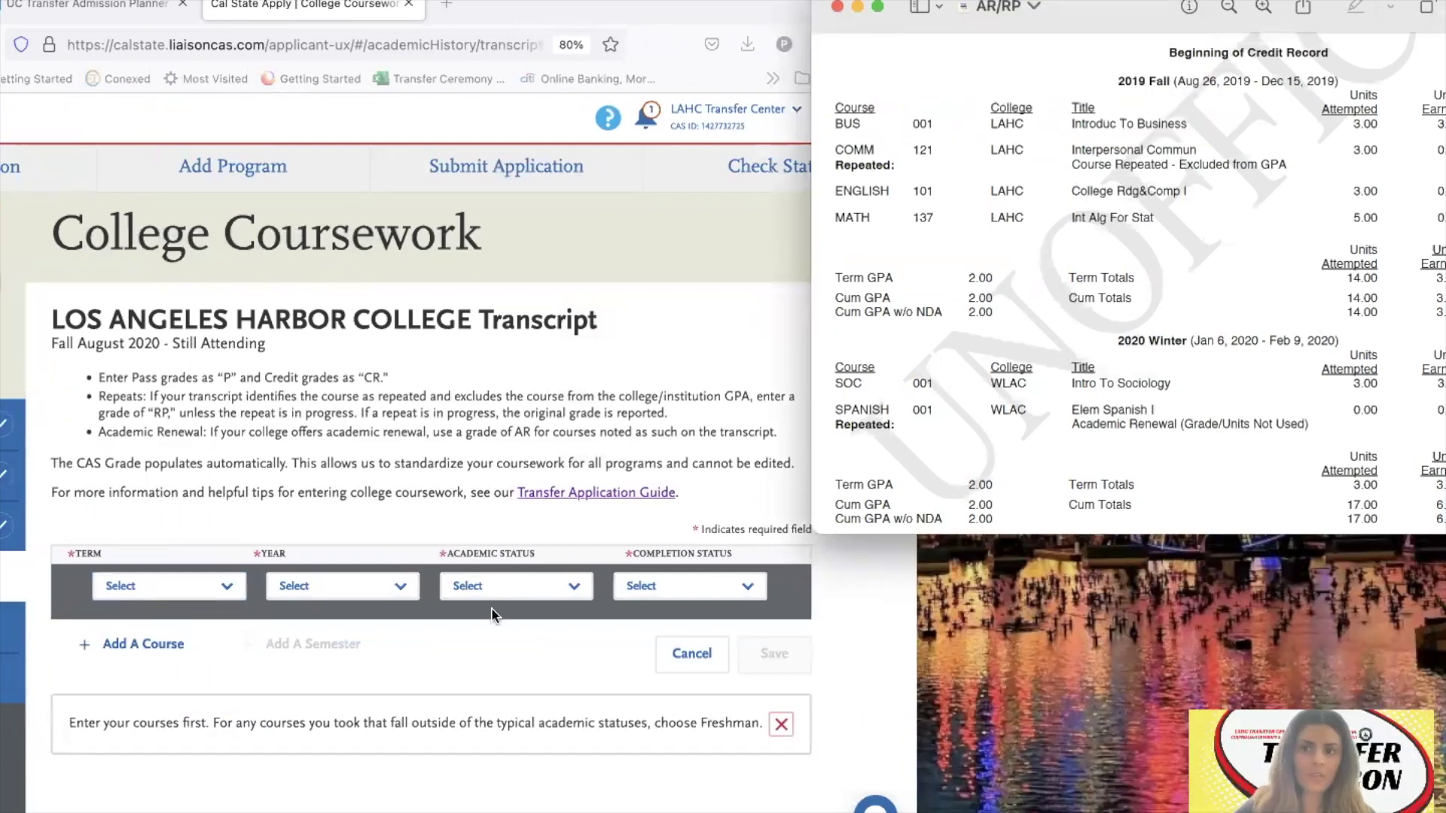
pyautogui.moveTo(1070, 6); pyautogui.dragTo(831, 6)
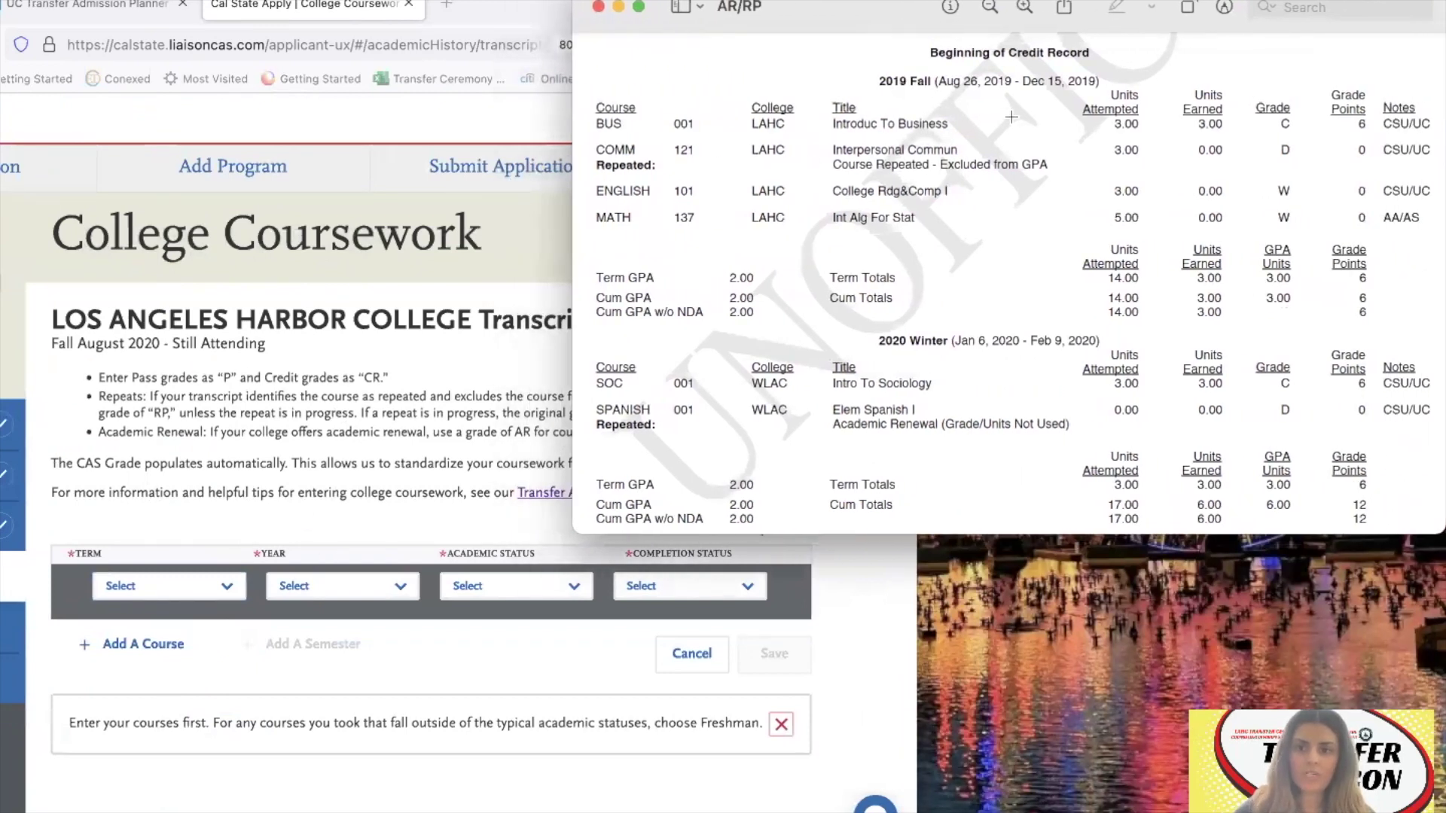
pyautogui.click(202, 589)
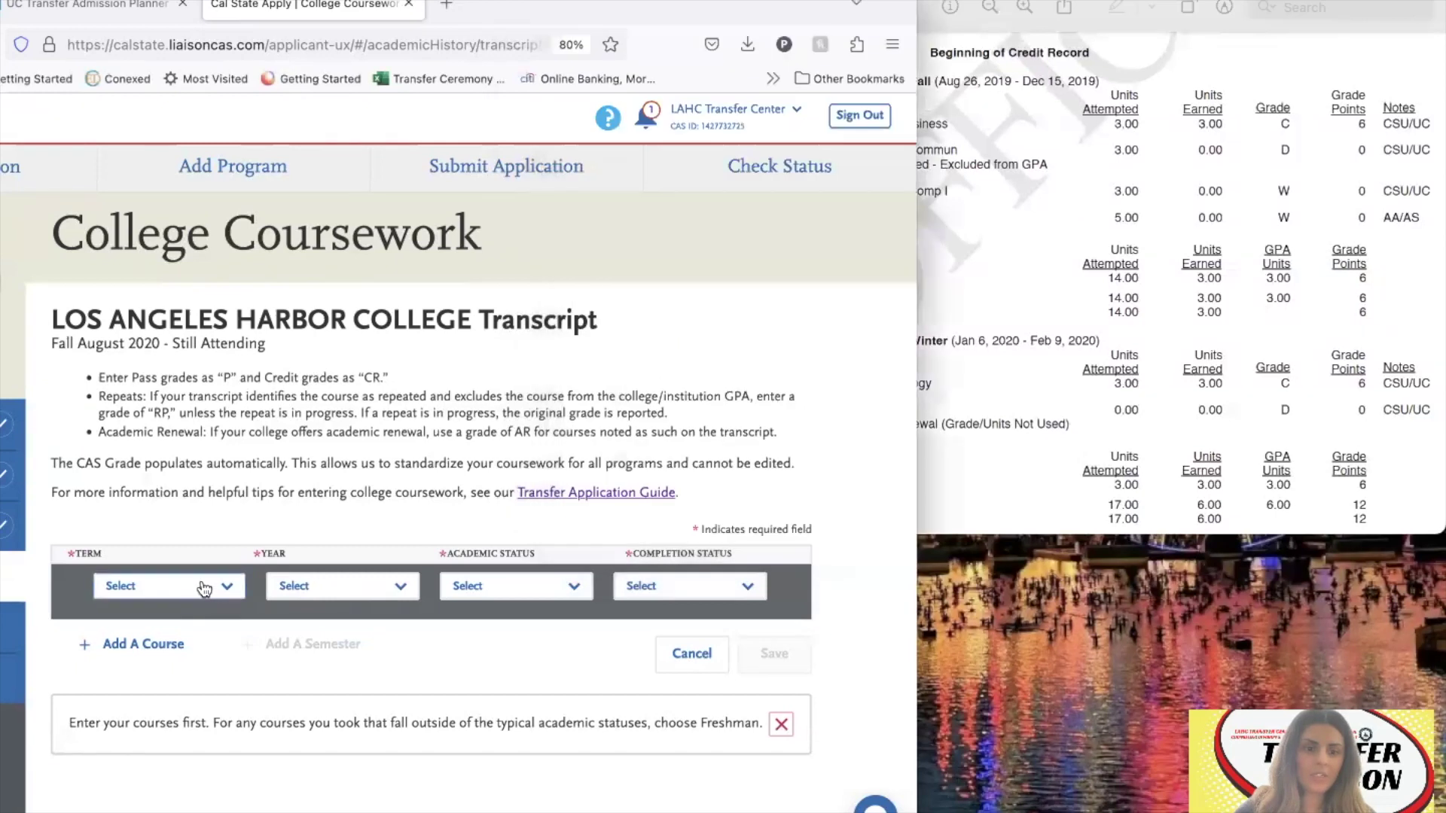
pyautogui.click(203, 588)
pyautogui.click(210, 676)
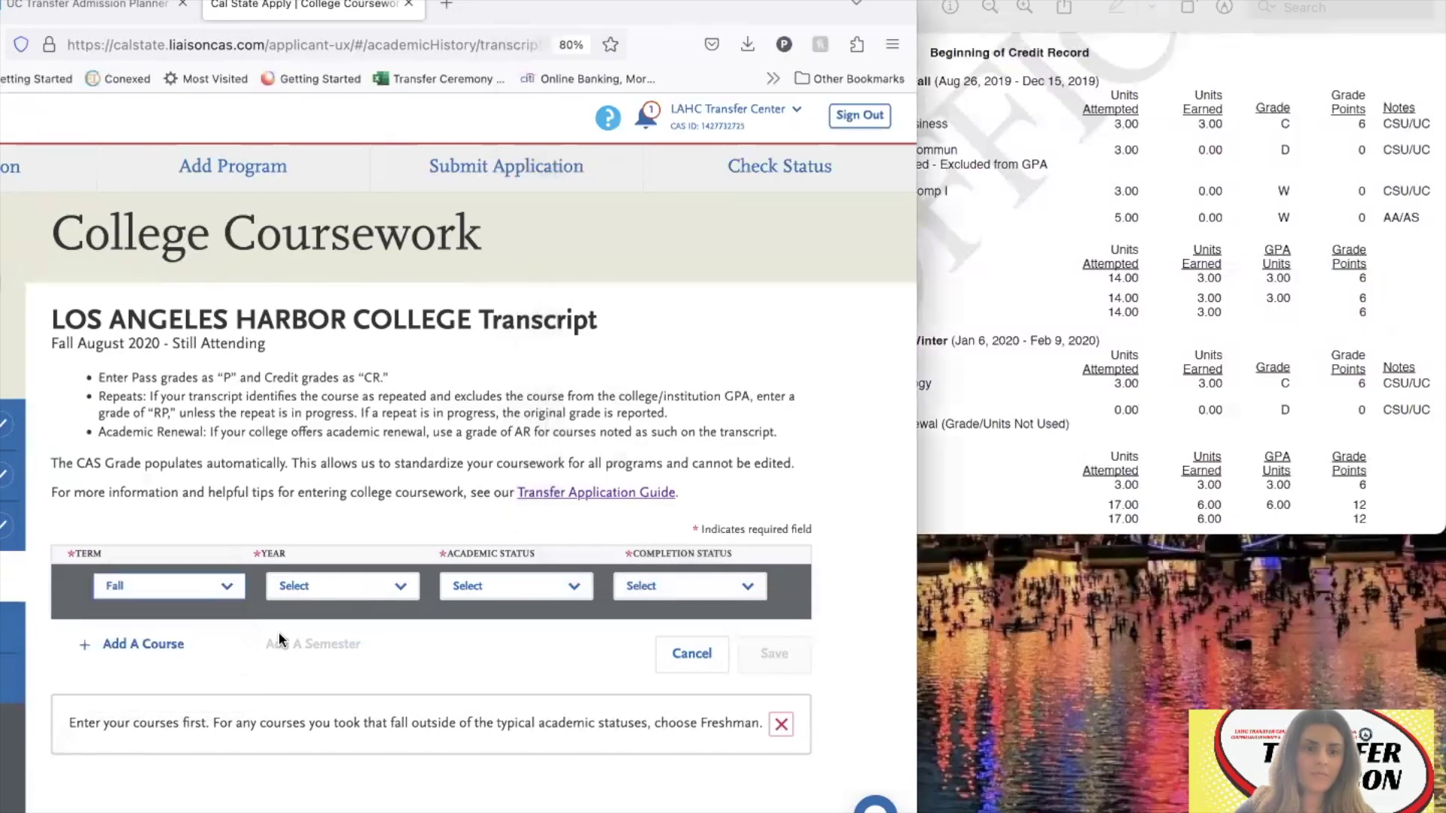
pyautogui.click(322, 589)
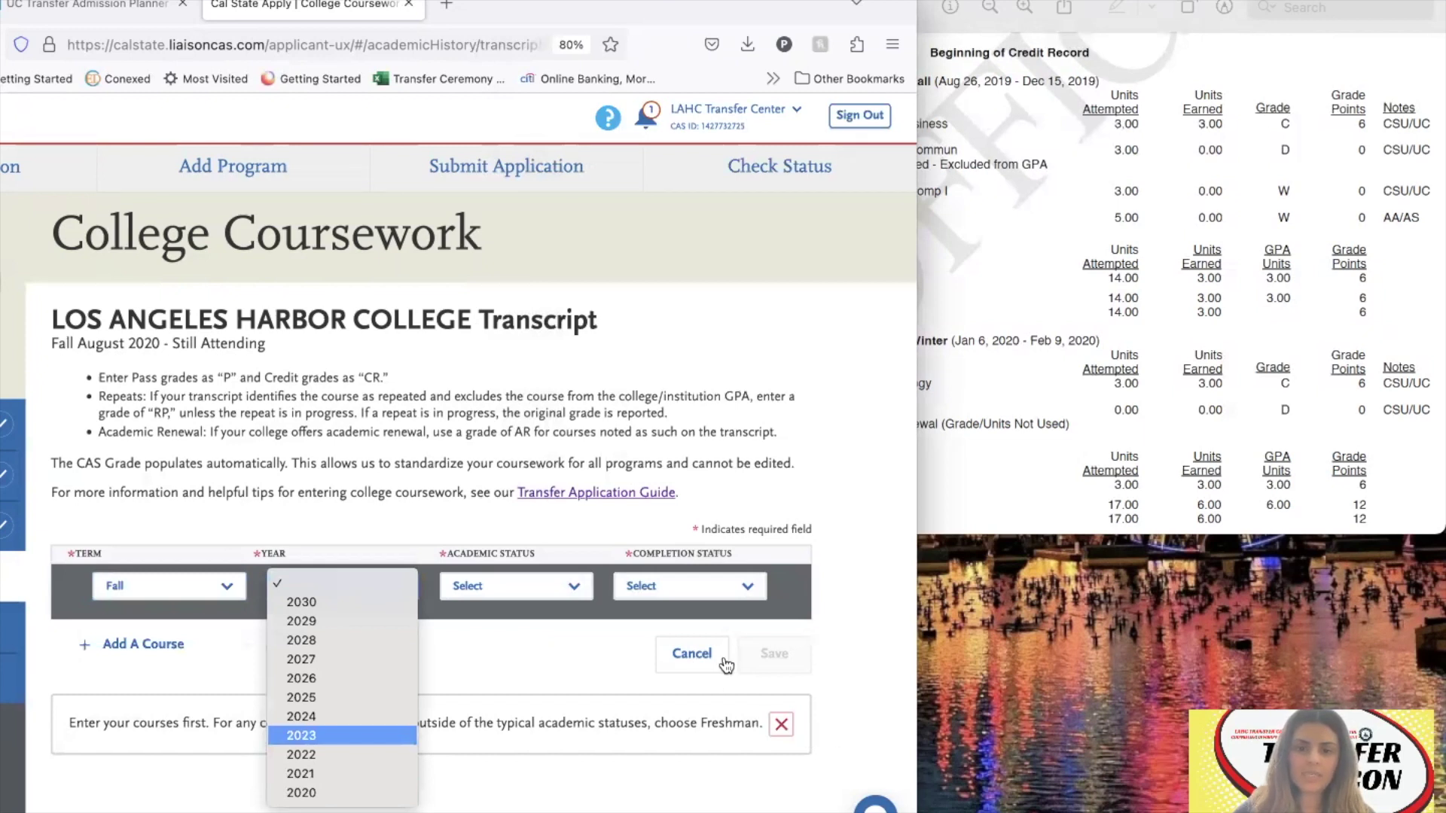
pyautogui.click(1100, 725)
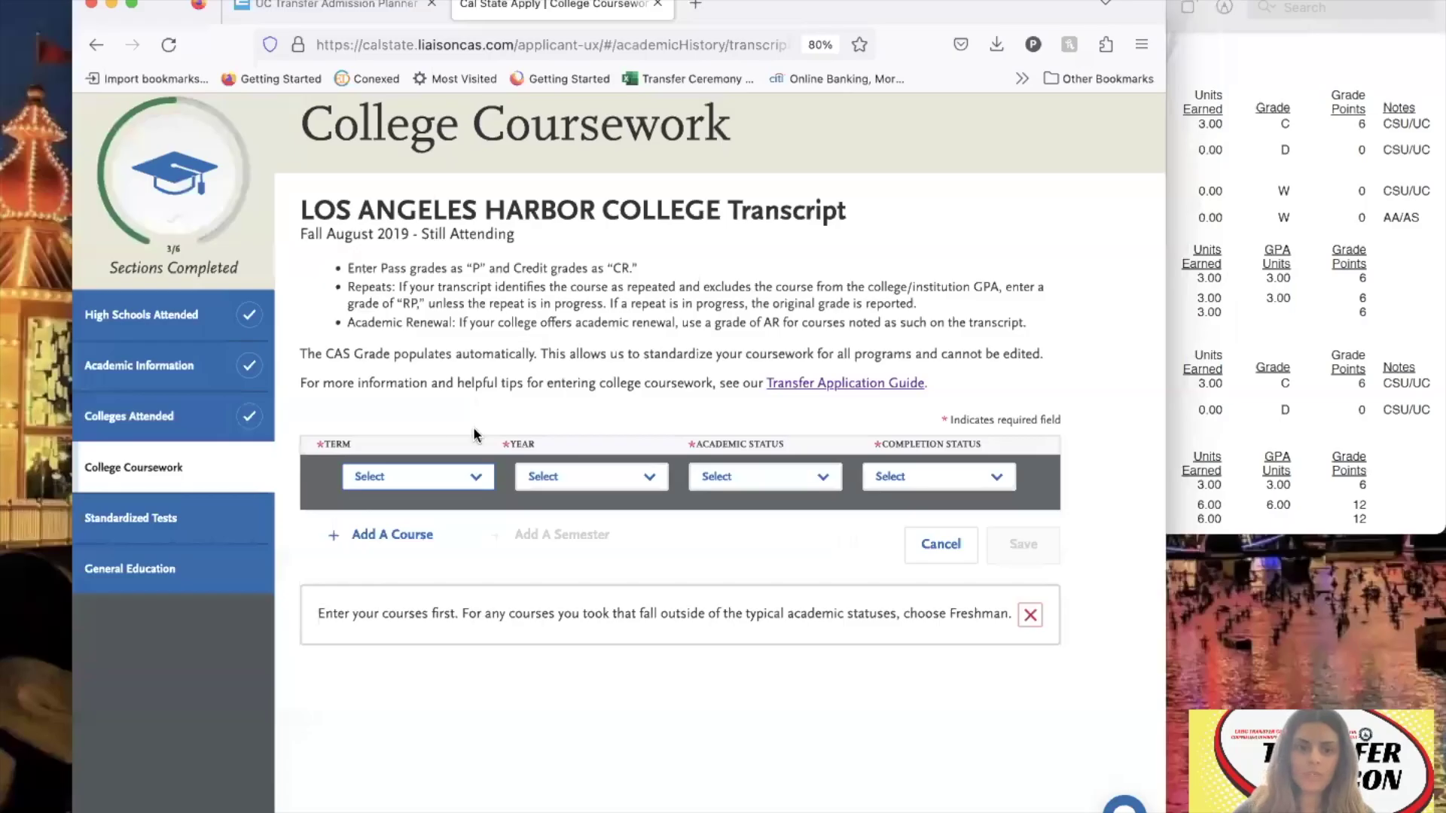
# Set the semester's term to Fall, its year to 2019 and its academic status to Freshman.
pyautogui.click(449, 474)
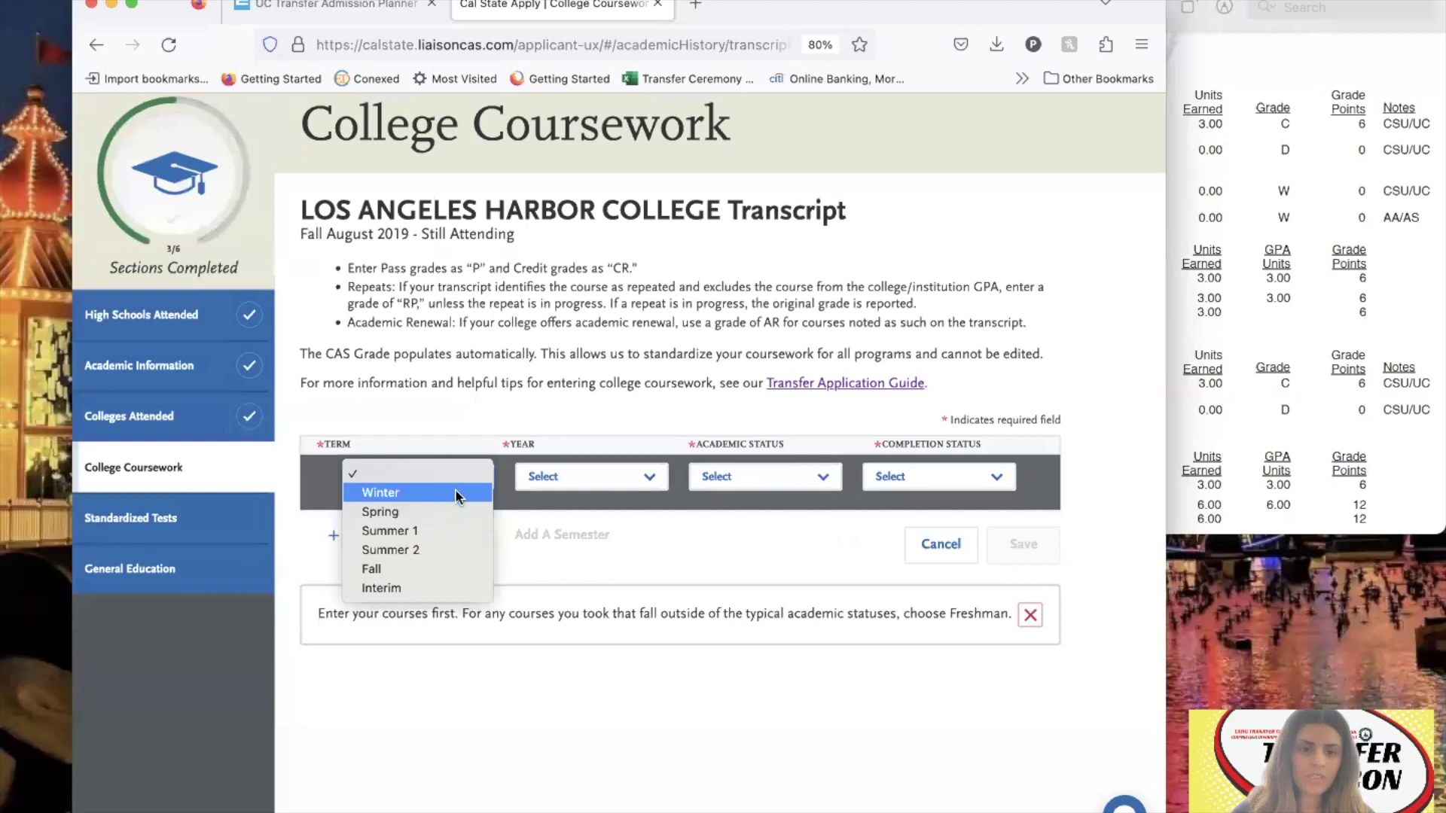
pyautogui.click(468, 568)
pyautogui.click(586, 482)
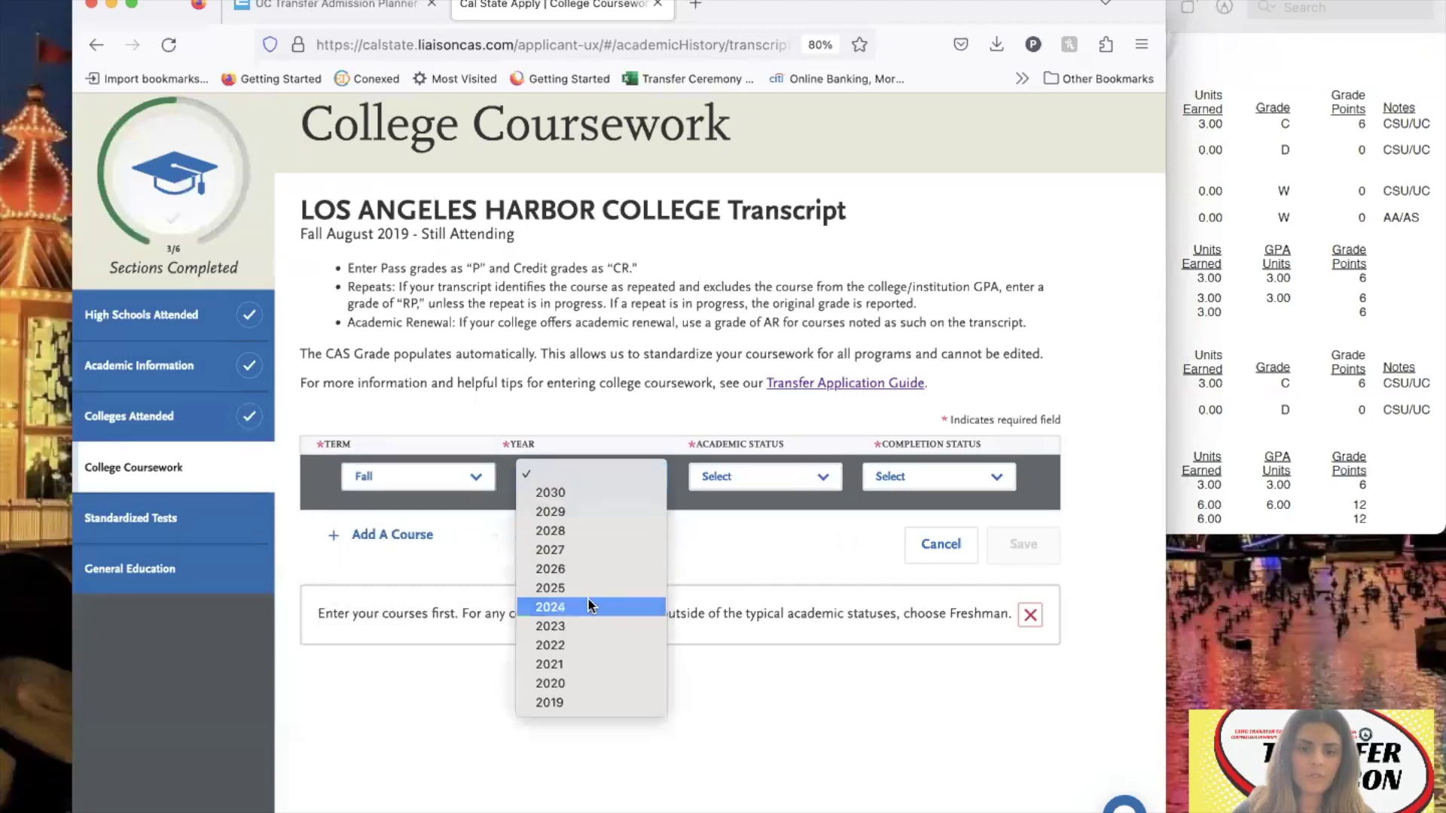
pyautogui.click(591, 702)
pyautogui.click(757, 486)
pyautogui.click(757, 488)
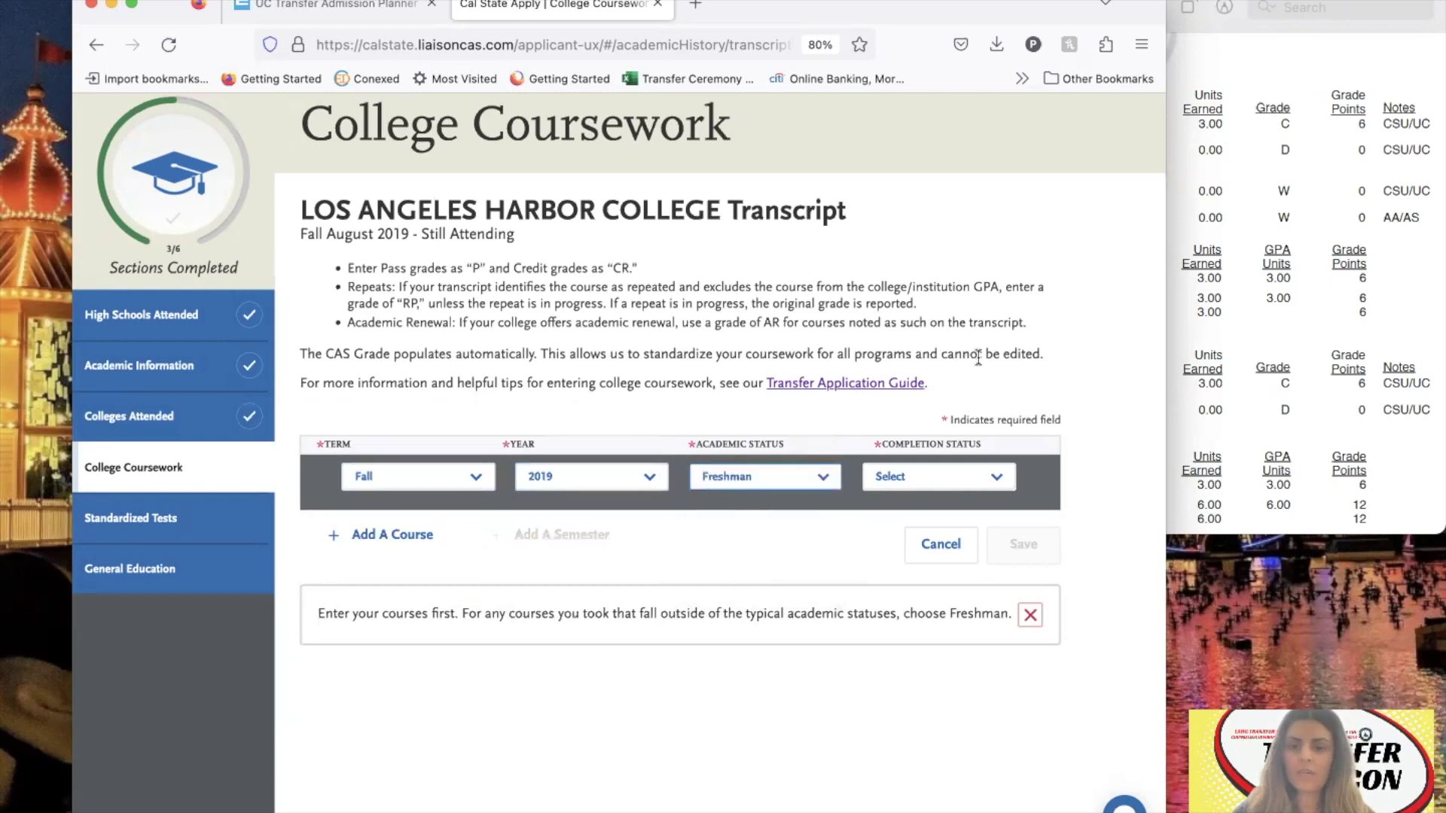
# Set the semester's completion status to Completed, checking it against the 2019 Fall record on the unofficial transcript.
pyautogui.click(996, 475)
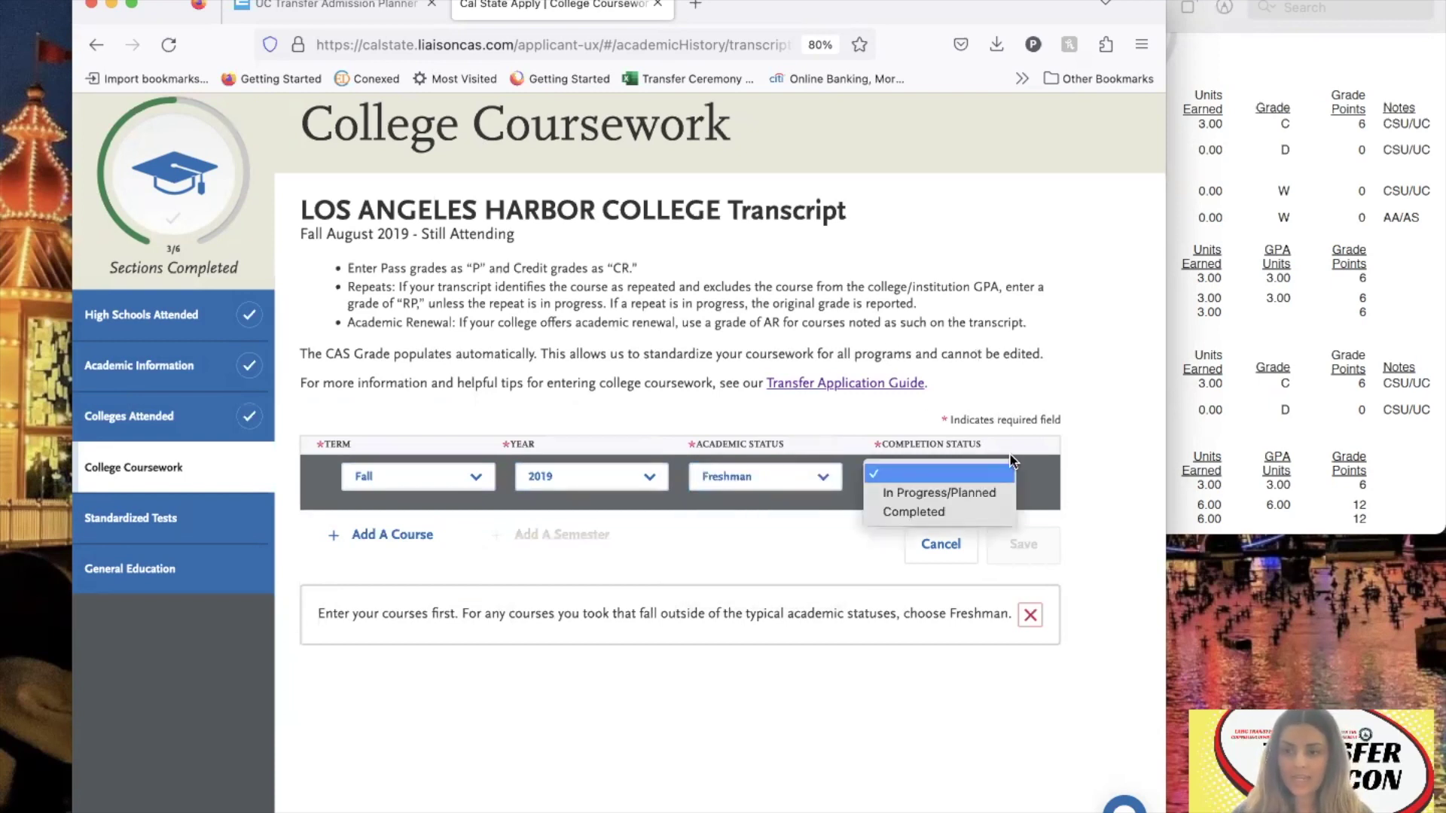
pyautogui.click(1377, 256)
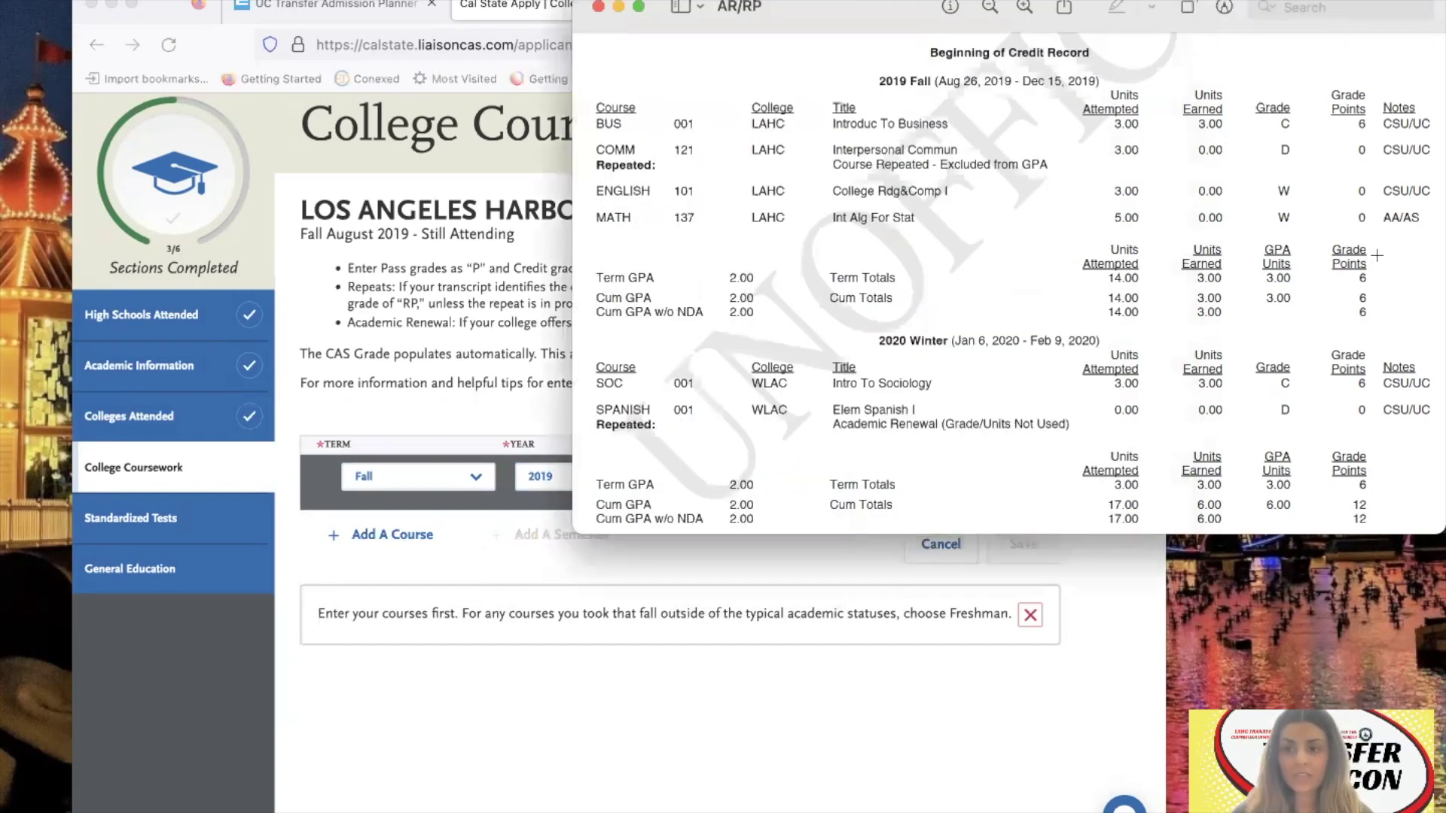
pyautogui.click(901, 679)
pyautogui.click(923, 479)
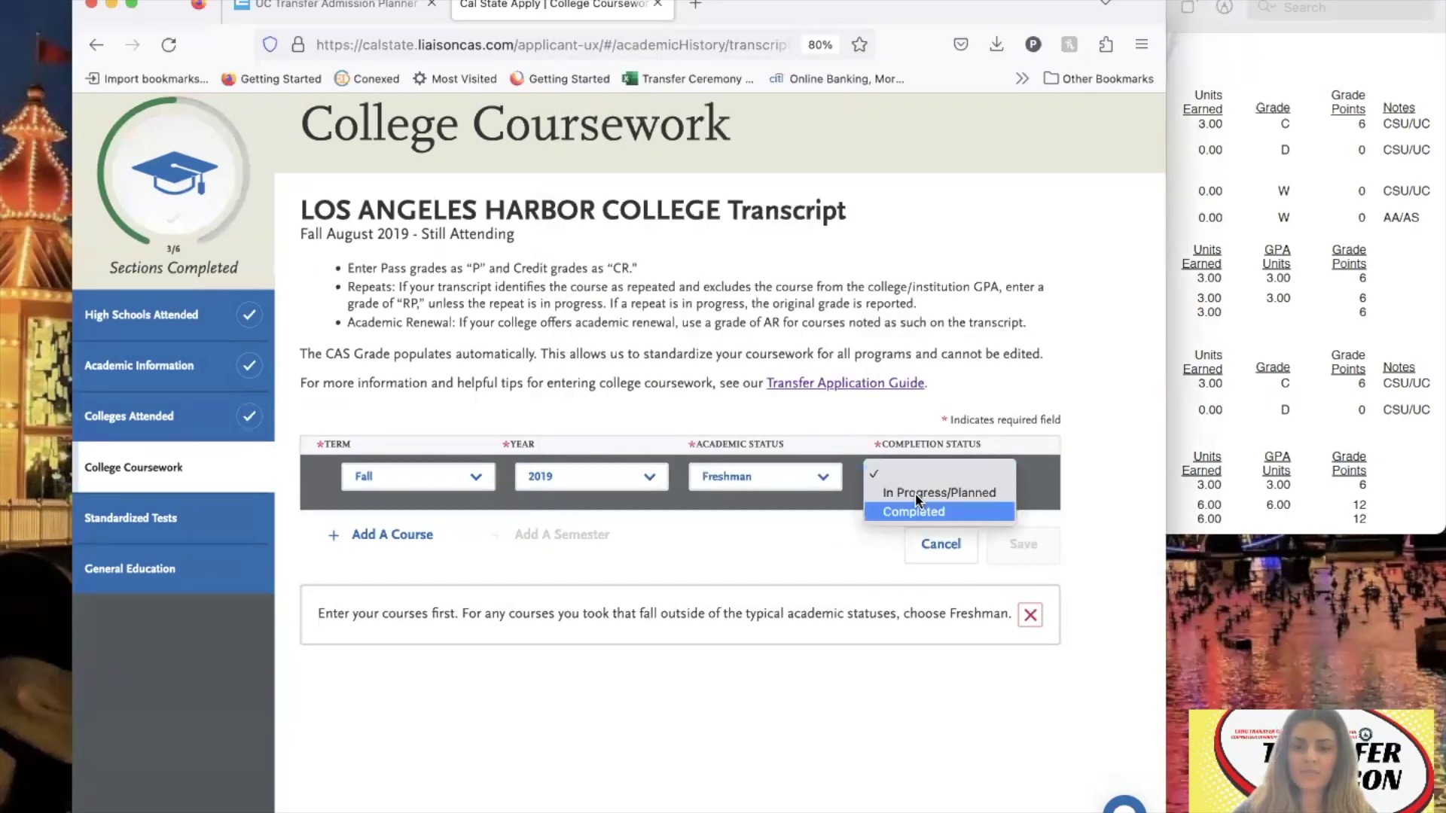
pyautogui.click(917, 513)
pyautogui.press('super+Tab')
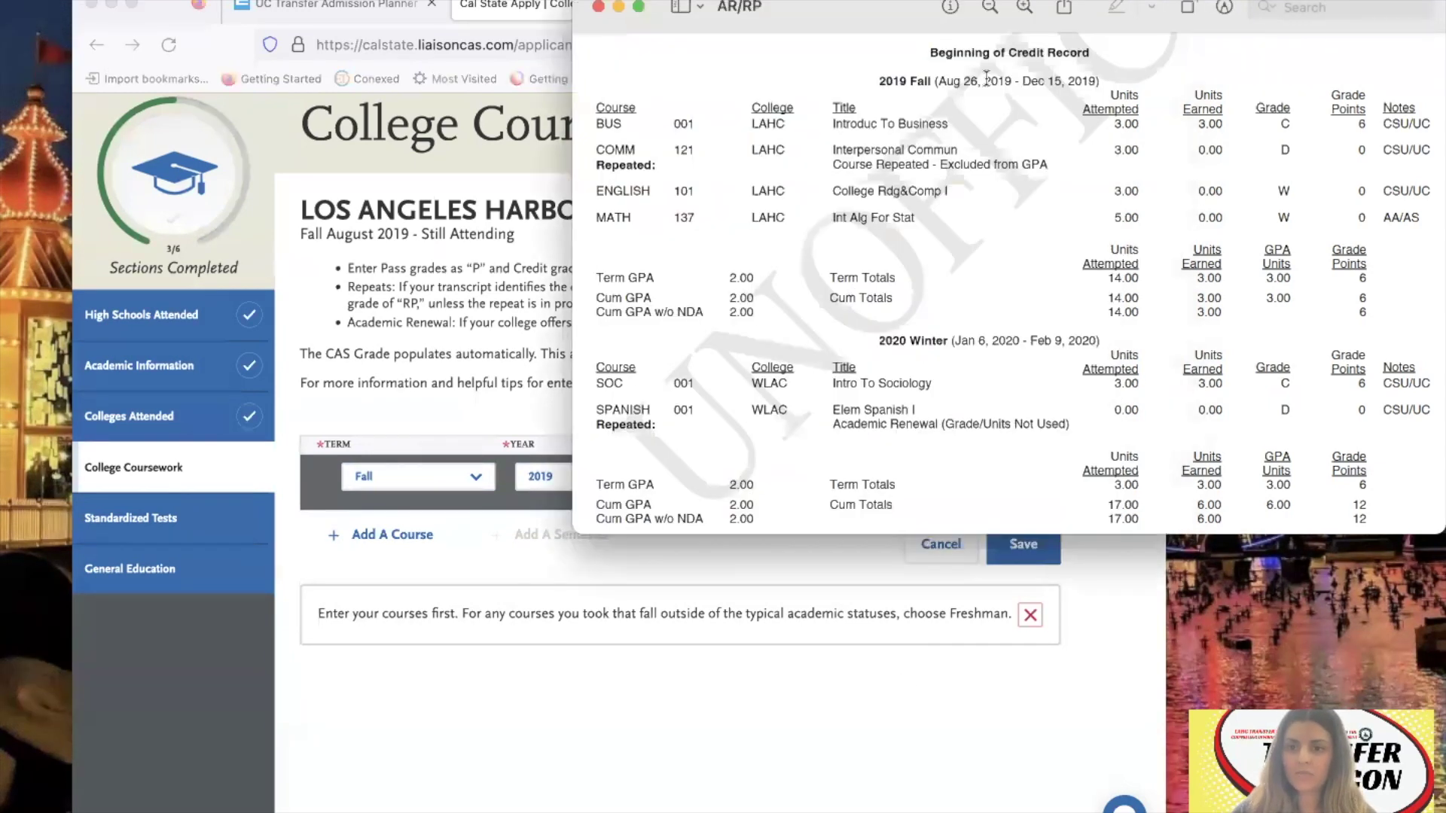
pyautogui.click(943, 733)
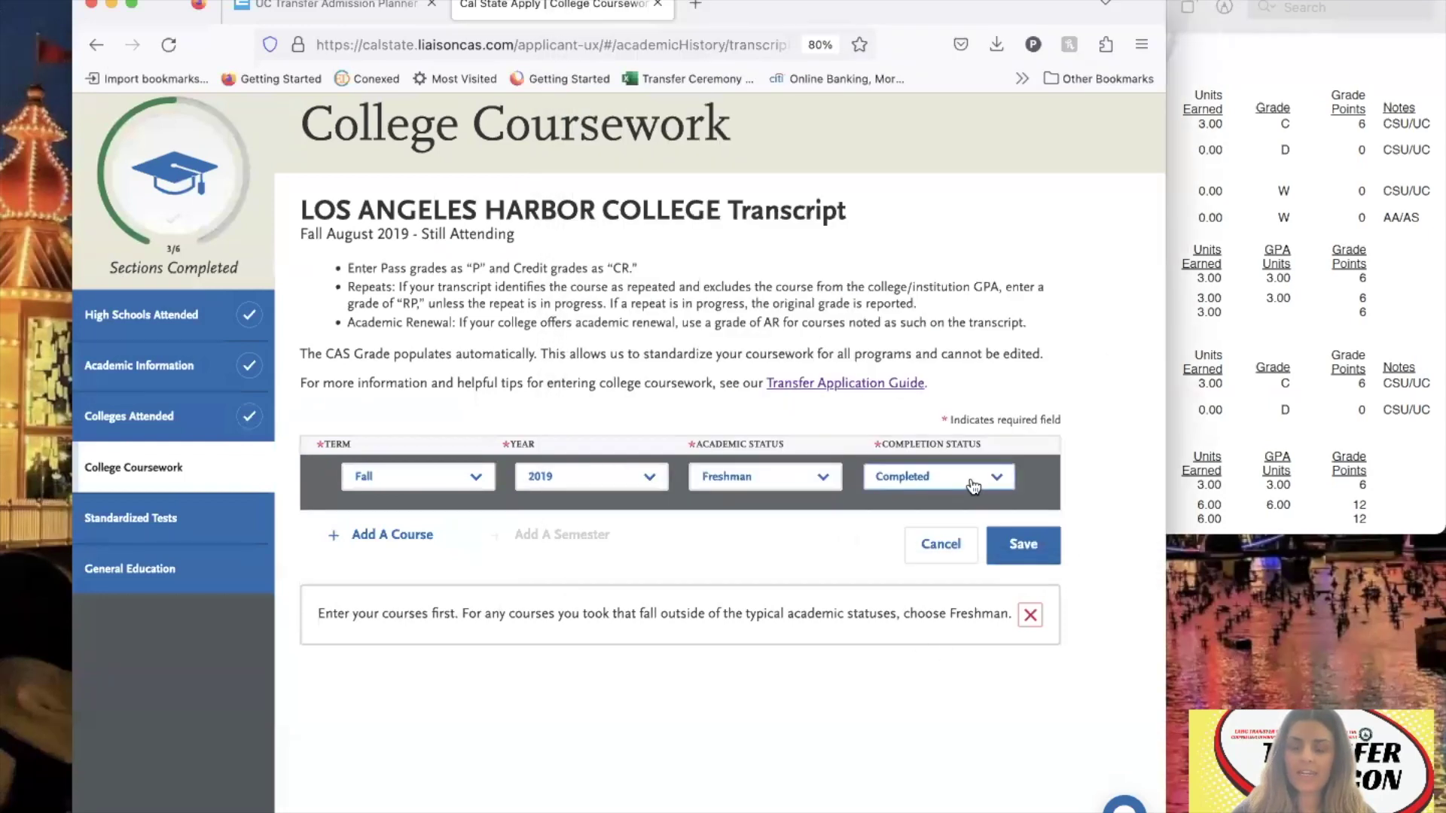
pyautogui.moveTo(1018, 19); pyautogui.dragTo(765, 35)
pyautogui.click(742, 502)
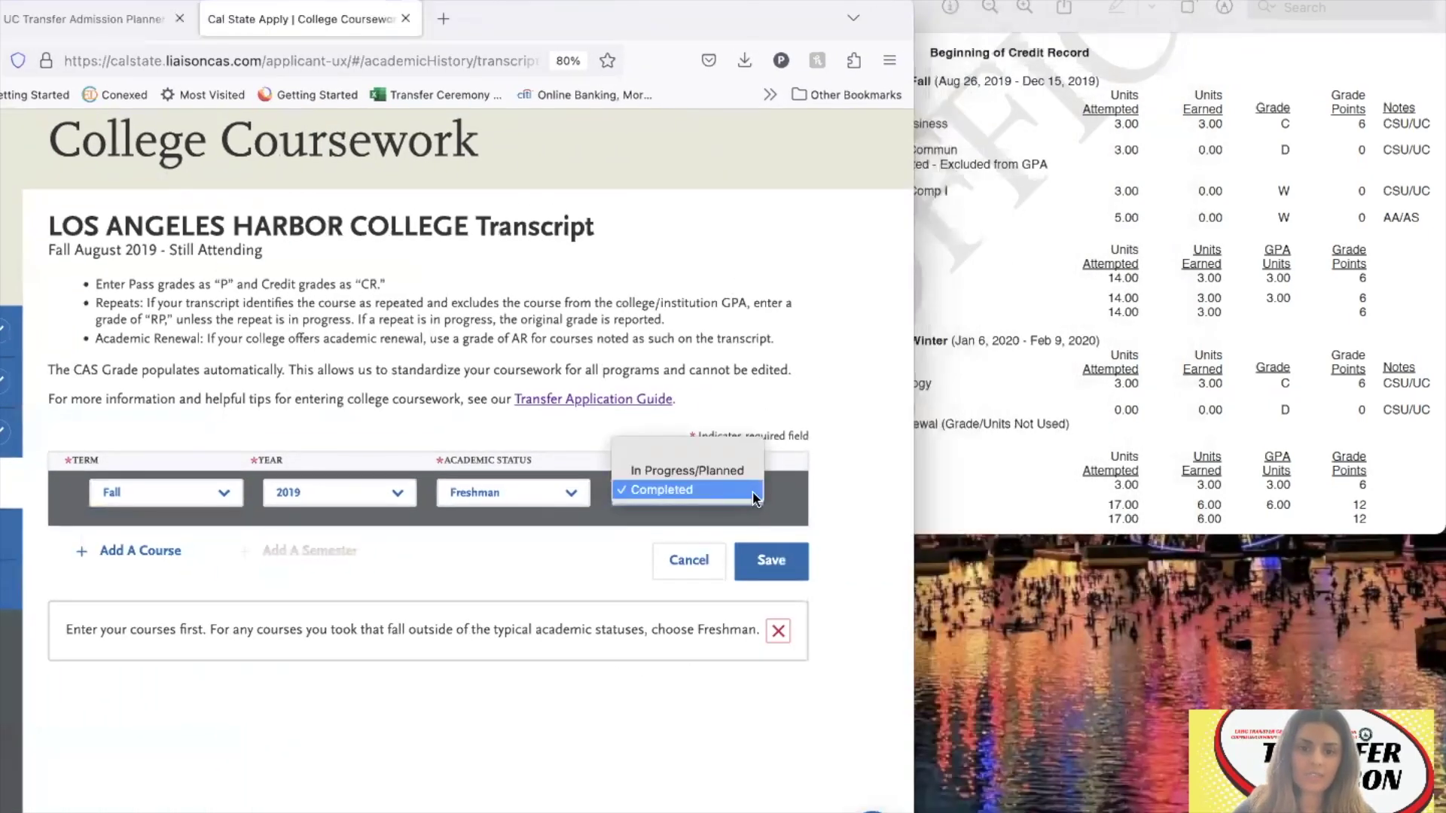
pyautogui.click(830, 493)
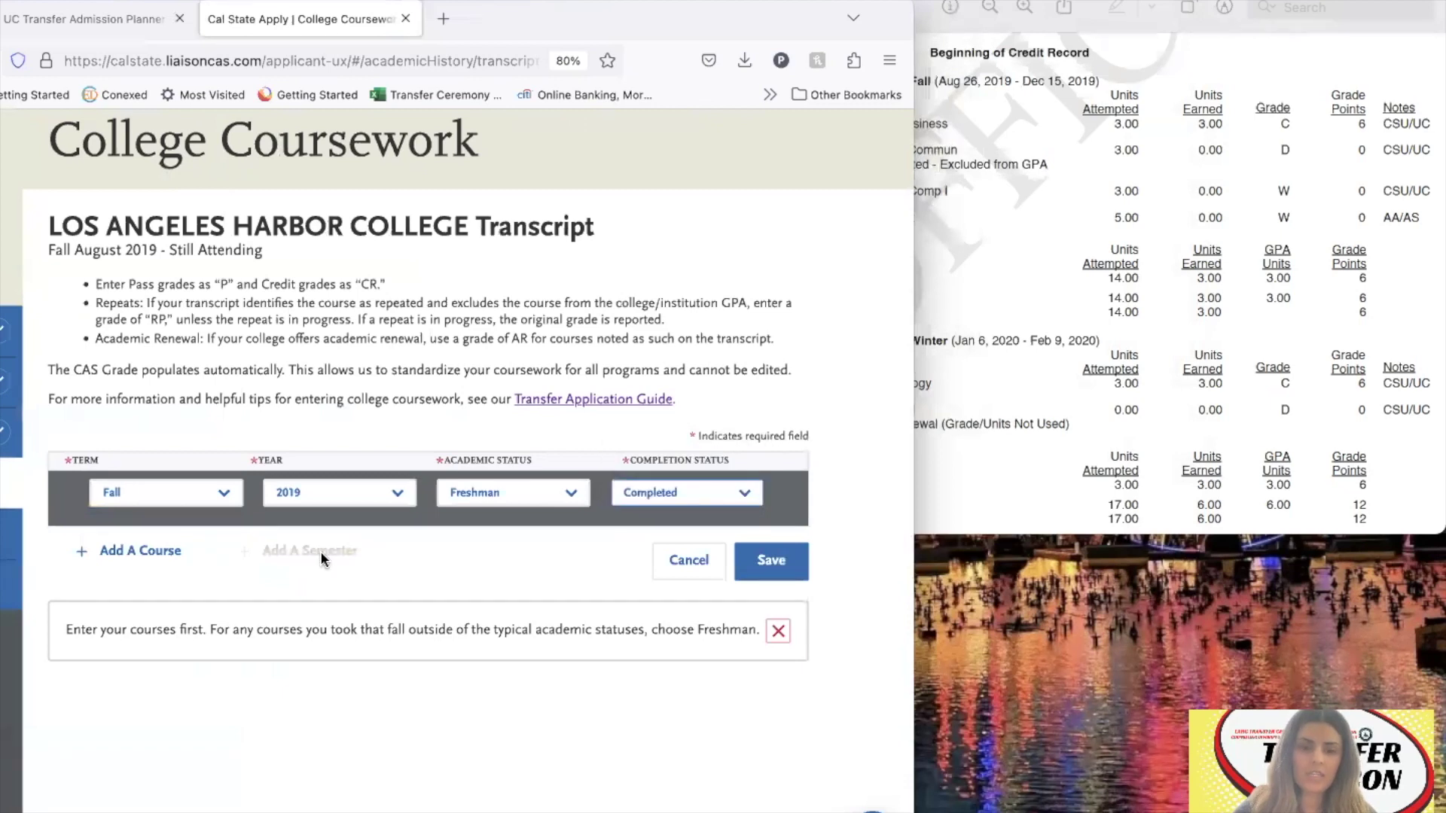
# Add a course row to the Fall 2019 semester and shrink the transcript window to keep the course fields uncovered.
pyautogui.click(167, 552)
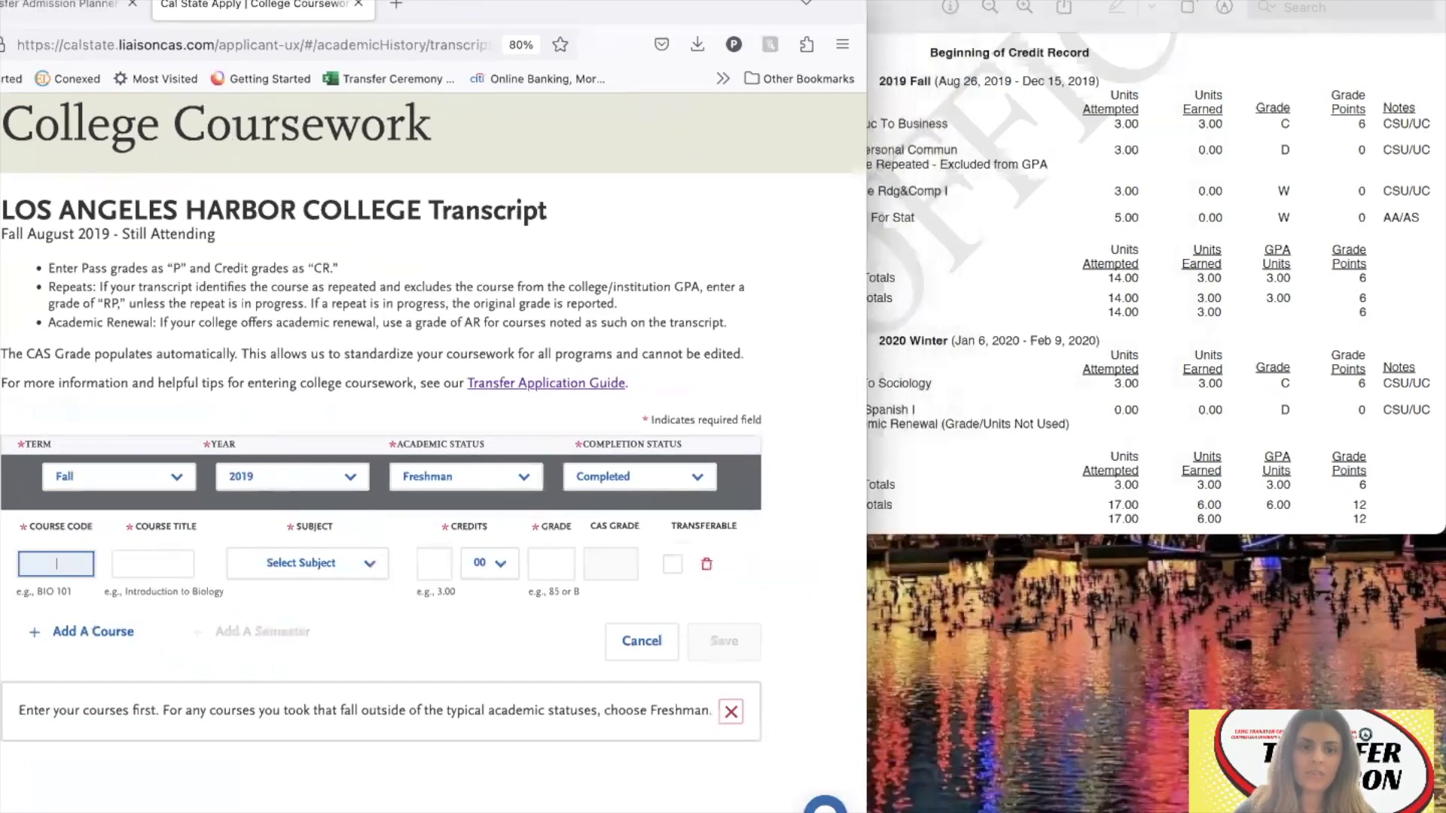
pyautogui.click(1112, 325)
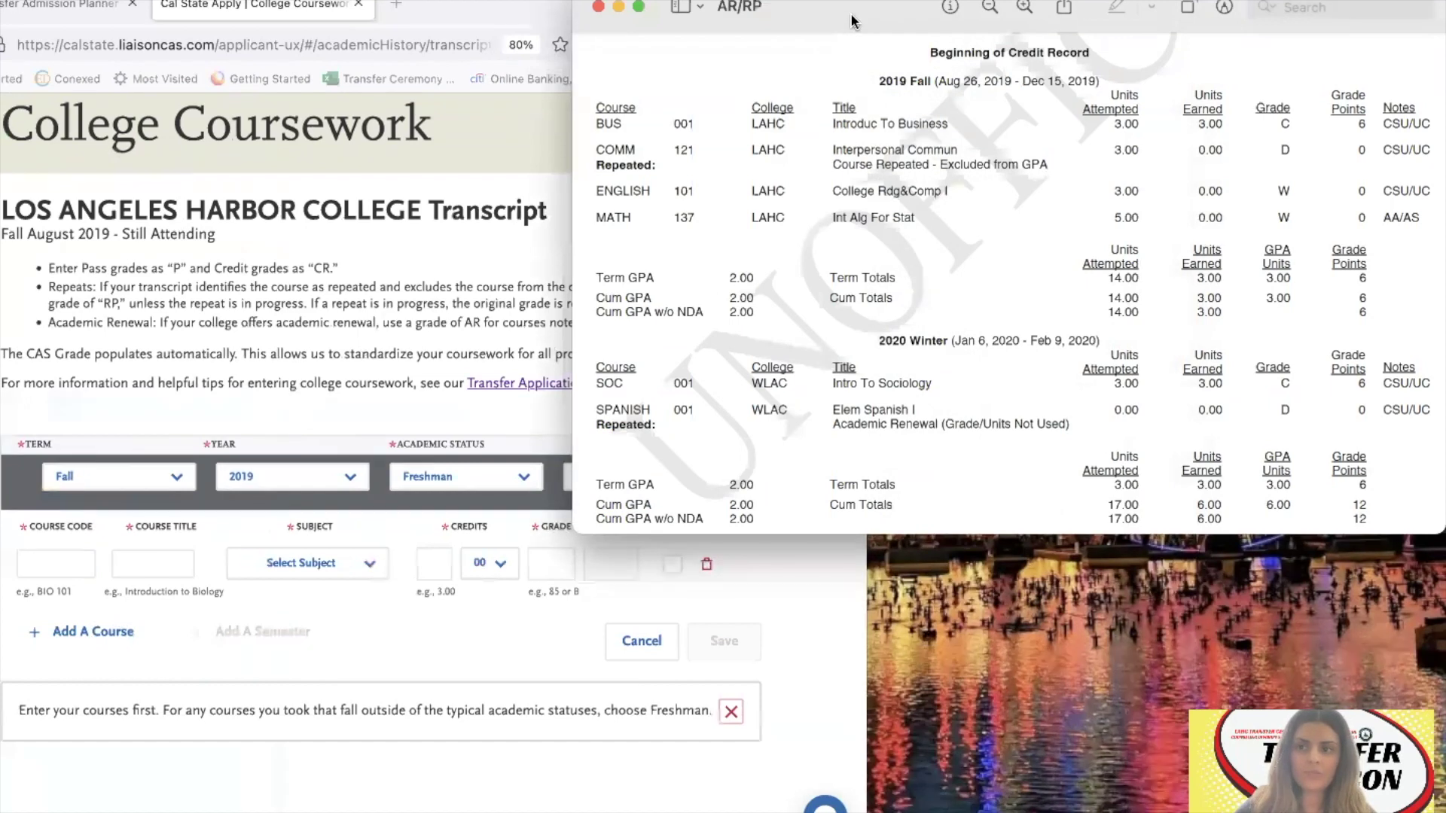
pyautogui.moveTo(573, 159); pyautogui.dragTo(873, 129)
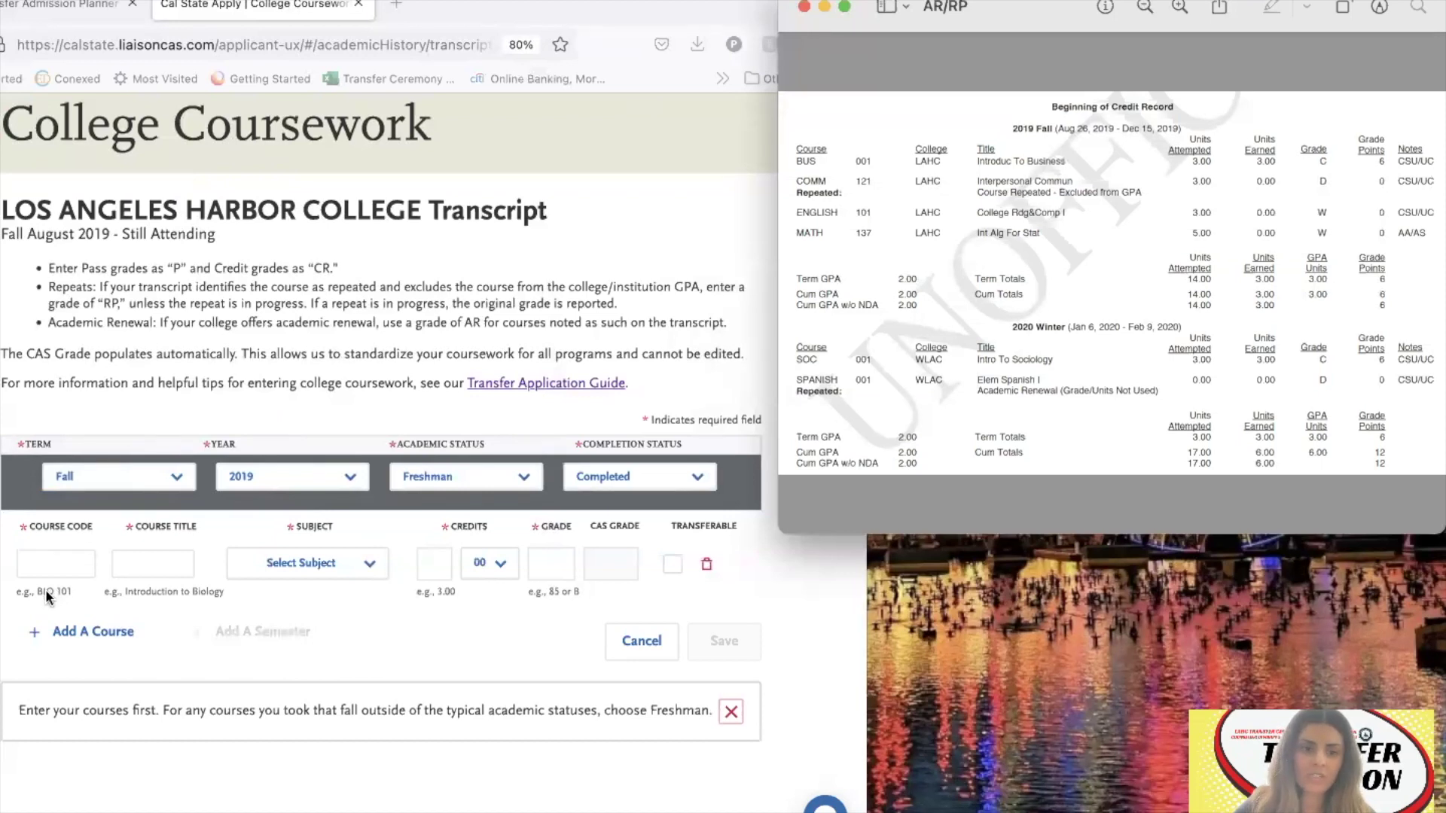
# Bring the unofficial transcript window to the front and shift it slightly beside the coursework form.
pyautogui.click(56, 566)
pyautogui.click(1028, 30)
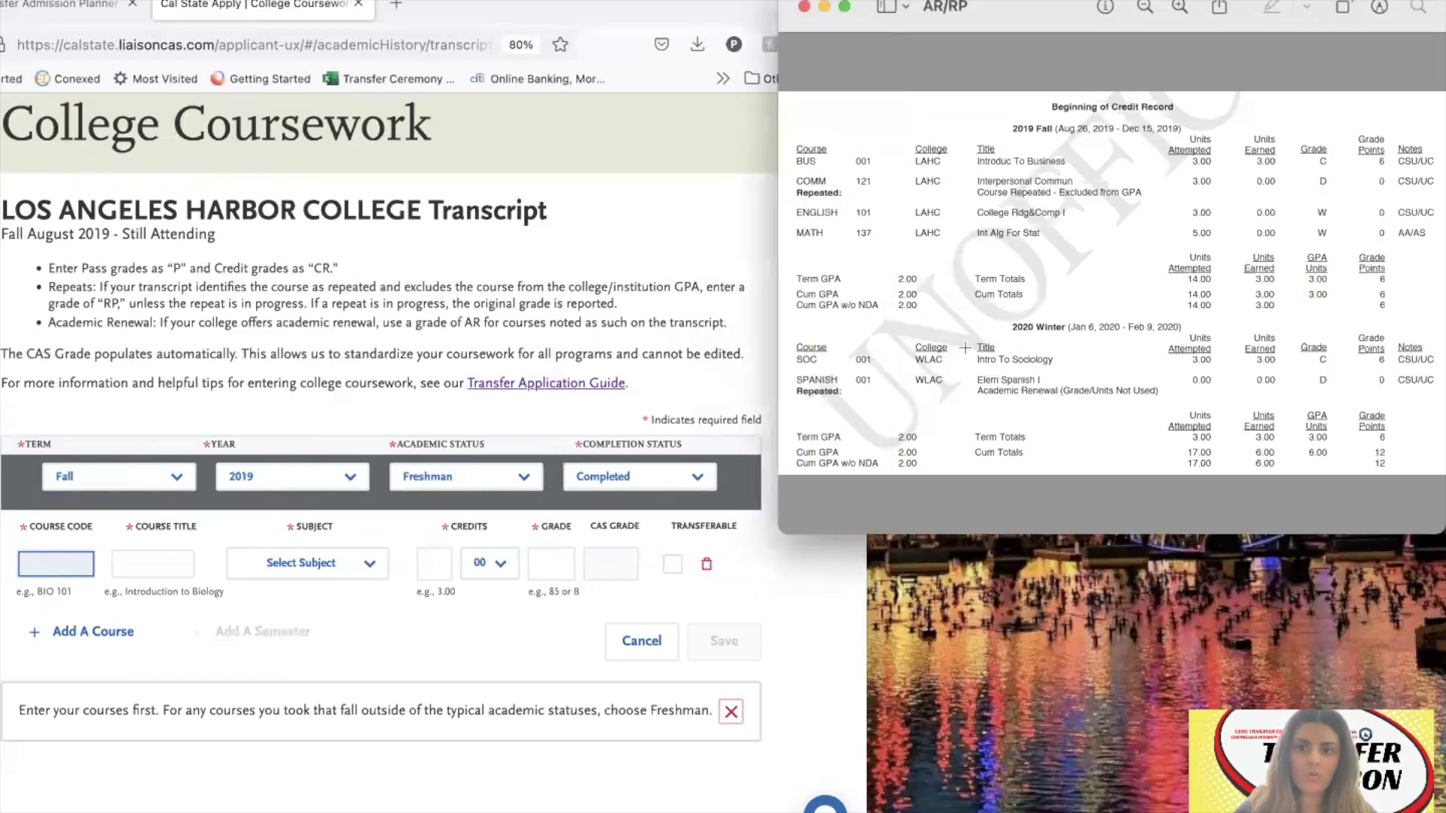
pyautogui.moveTo(1048, 25); pyautogui.dragTo(1049, 26)
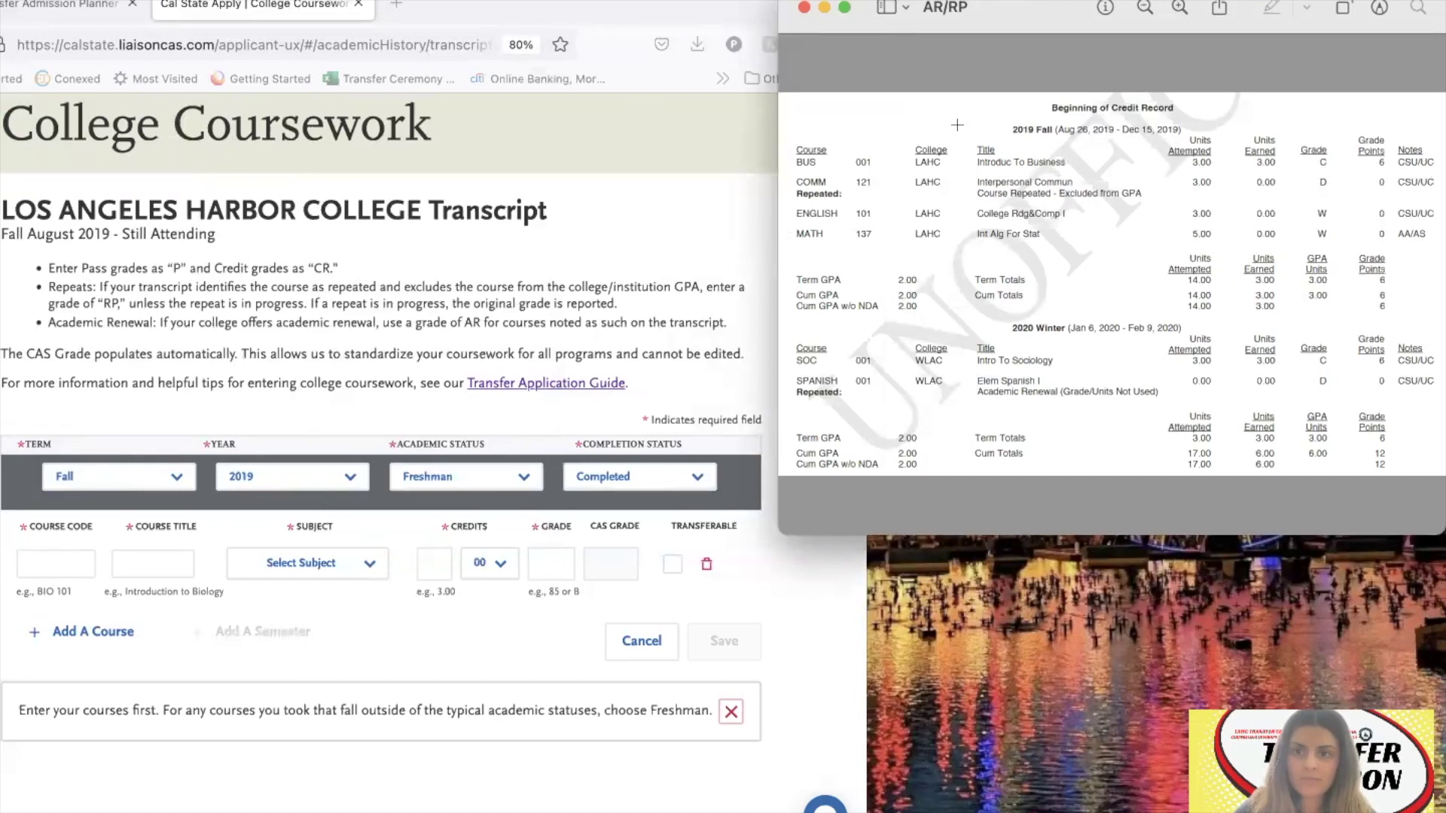
pyautogui.moveTo(1043, 2)
pyautogui.mouseDown()
pyautogui.moveTo(1043, 114)
pyautogui.moveTo(971, 37)
pyautogui.moveTo(1016, 1)
pyautogui.mouseUp()
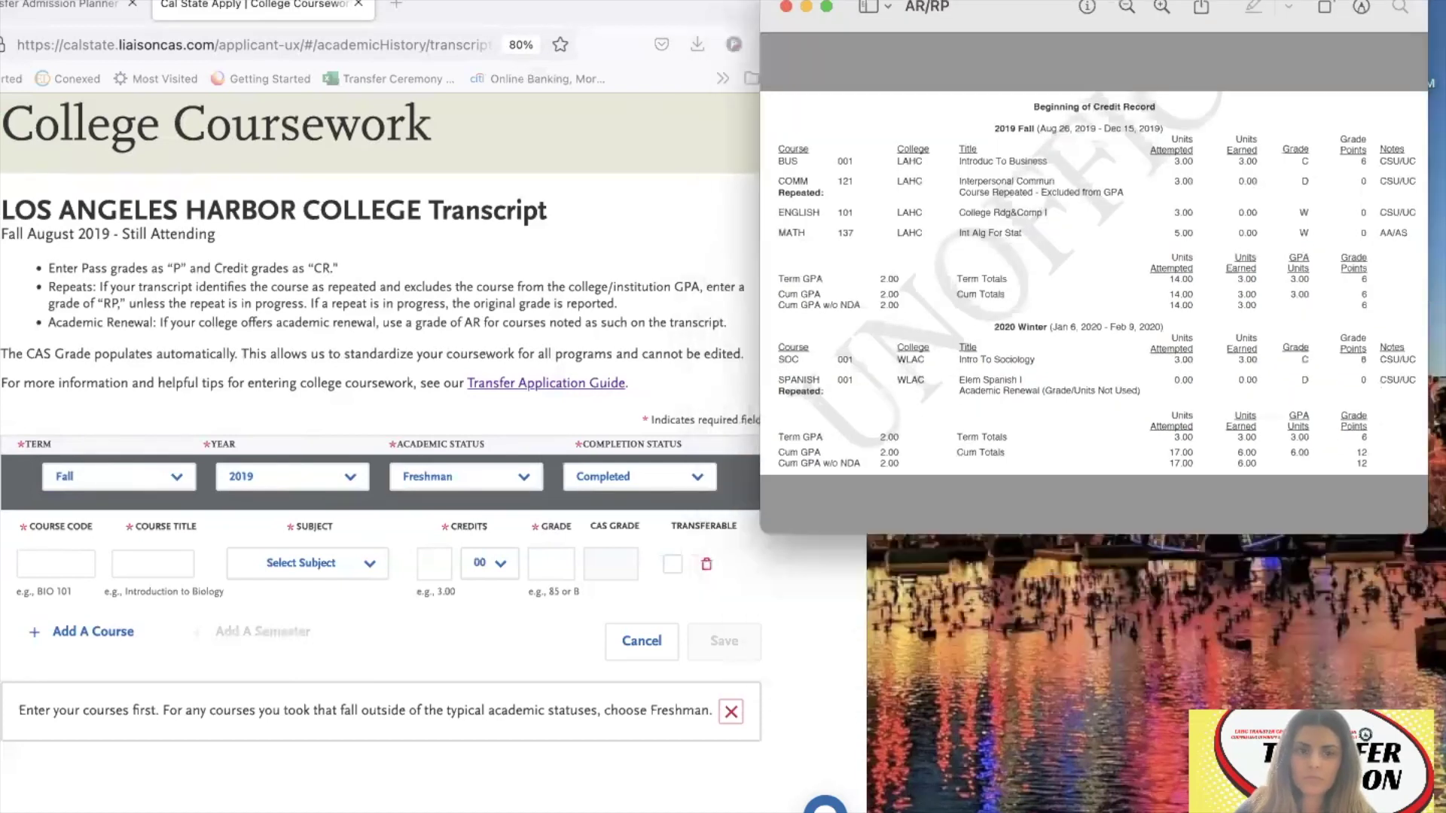
# Enter BUS001 as the first Fall 2019 course, using the matching course code suggestion.
pyautogui.click(57, 569)
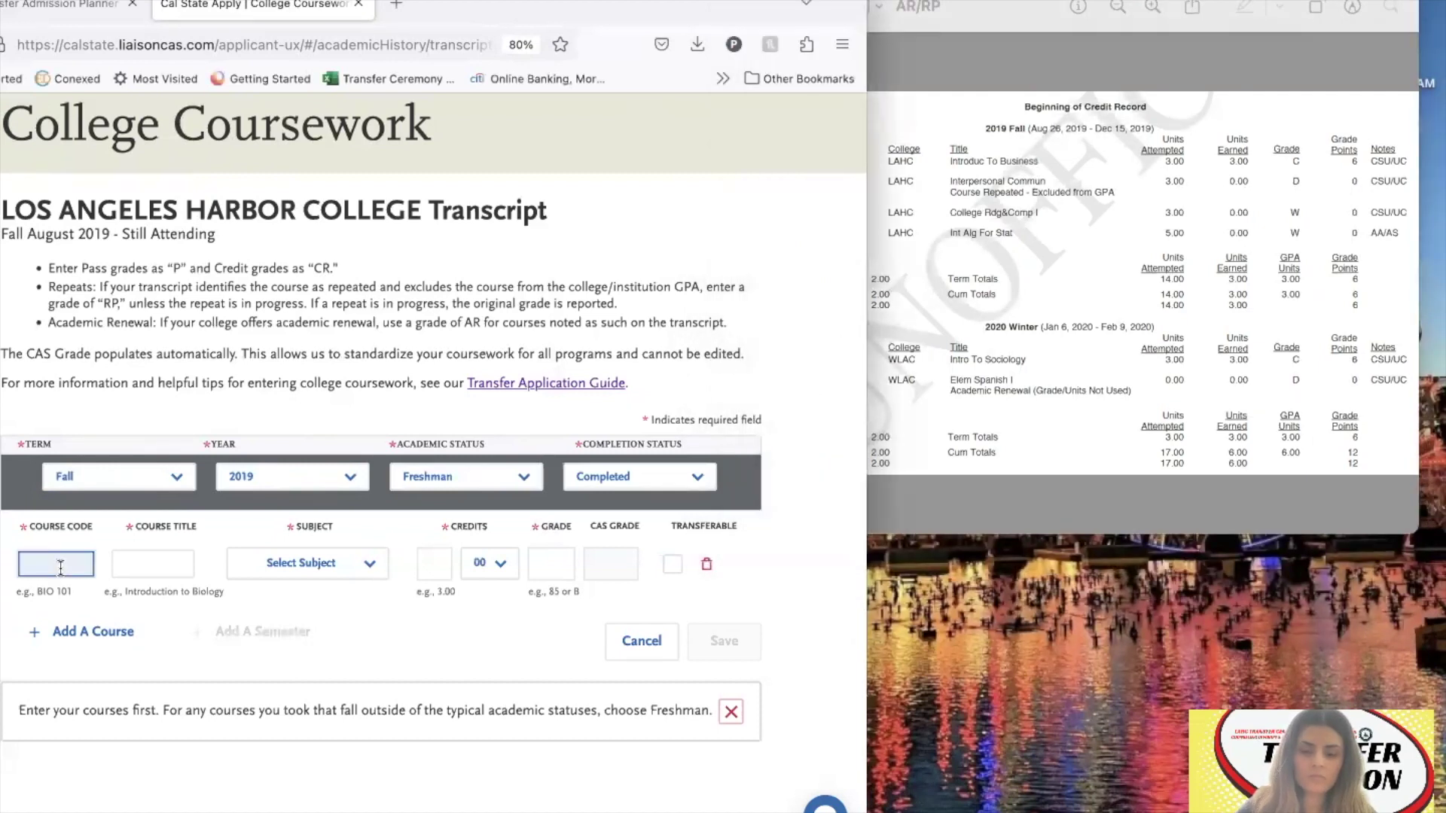
pyautogui.write('Bus')
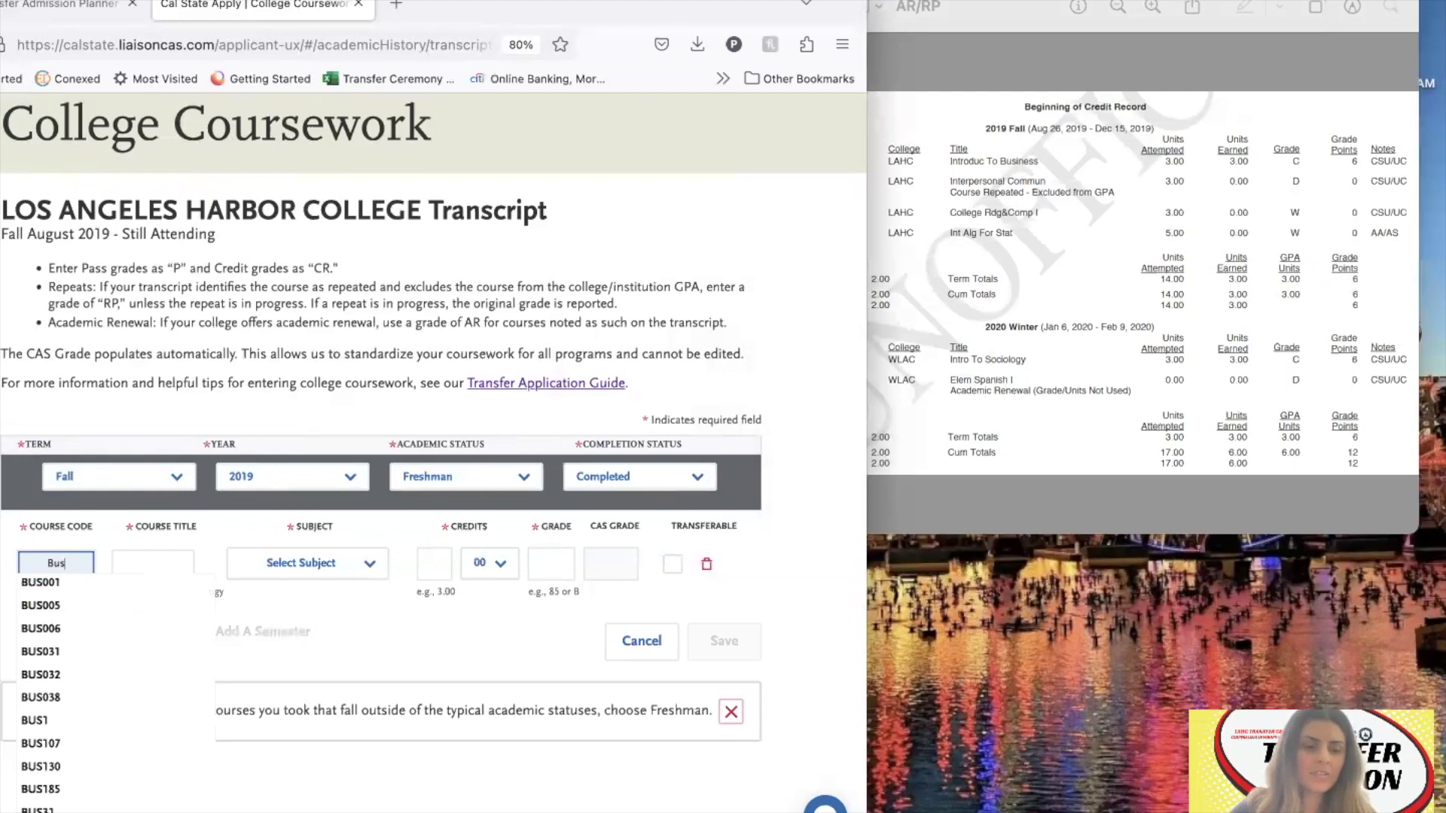
pyautogui.click(60, 584)
pyautogui.click(178, 565)
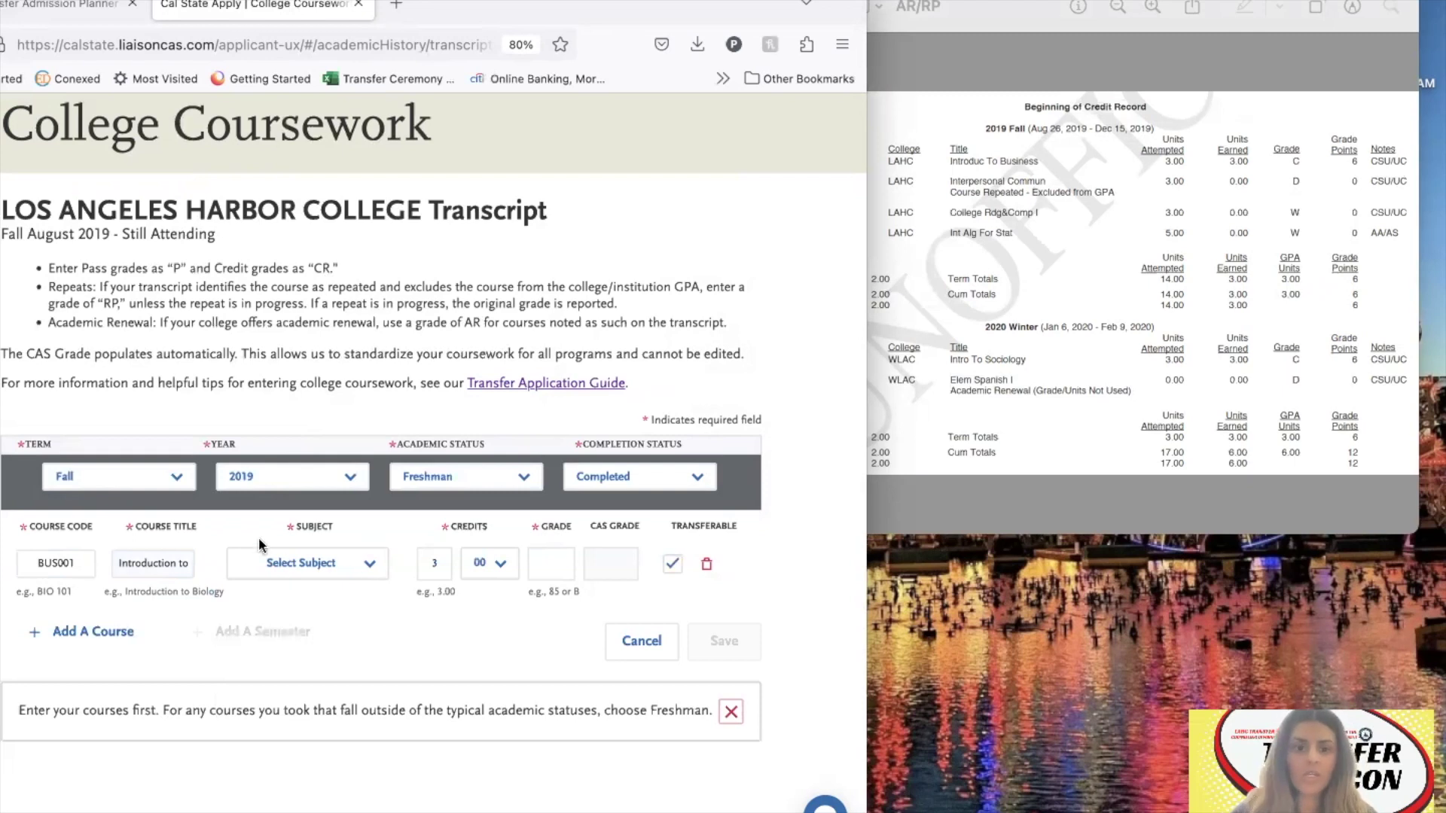
# Set the BUS001 course's subject to Business, its credits to 3 and its grade to C.
pyautogui.click(294, 576)
pyautogui.scroll(-15, 301, 531)
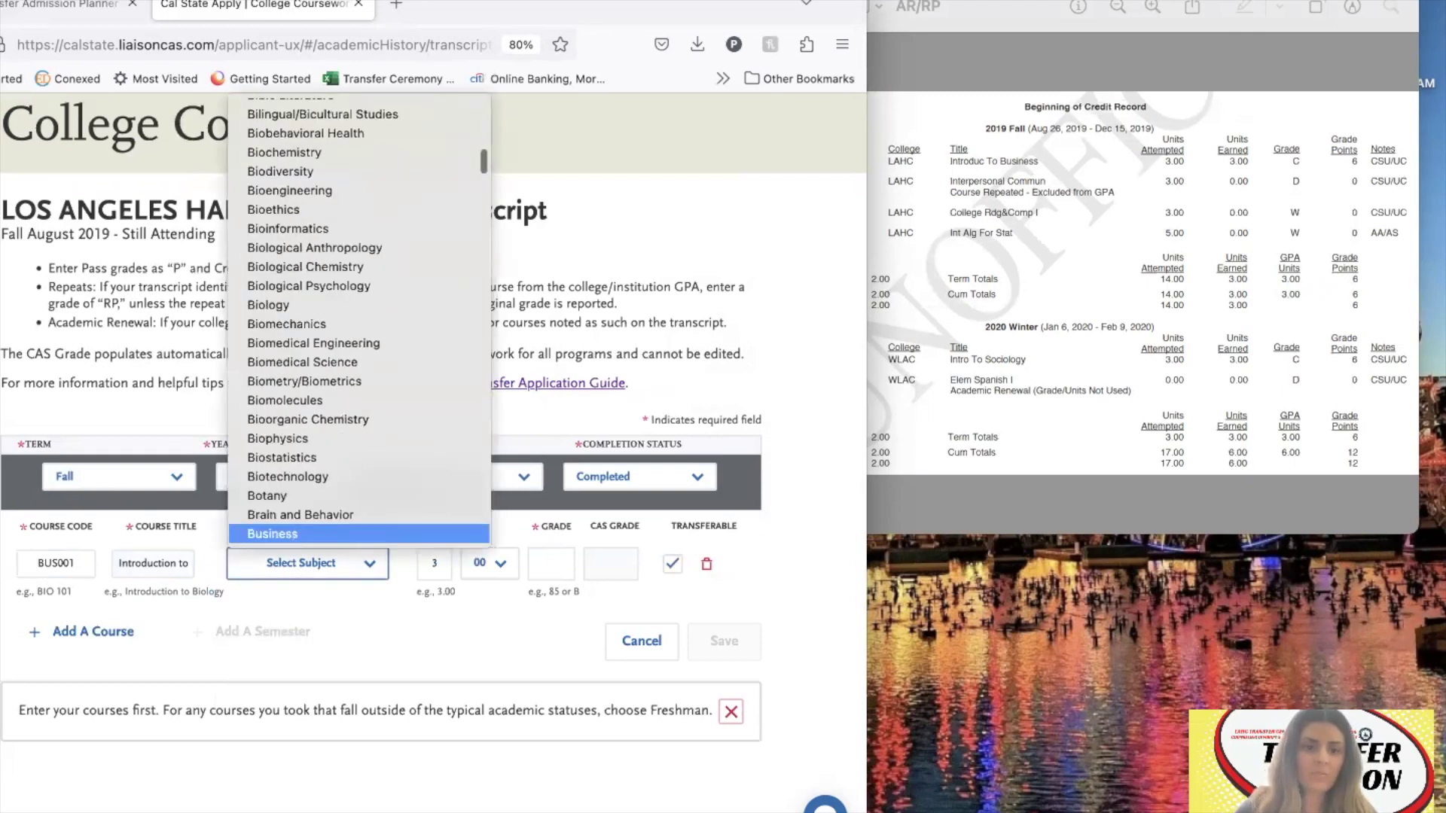
pyautogui.click(301, 533)
pyautogui.click(447, 558)
pyautogui.write('3')
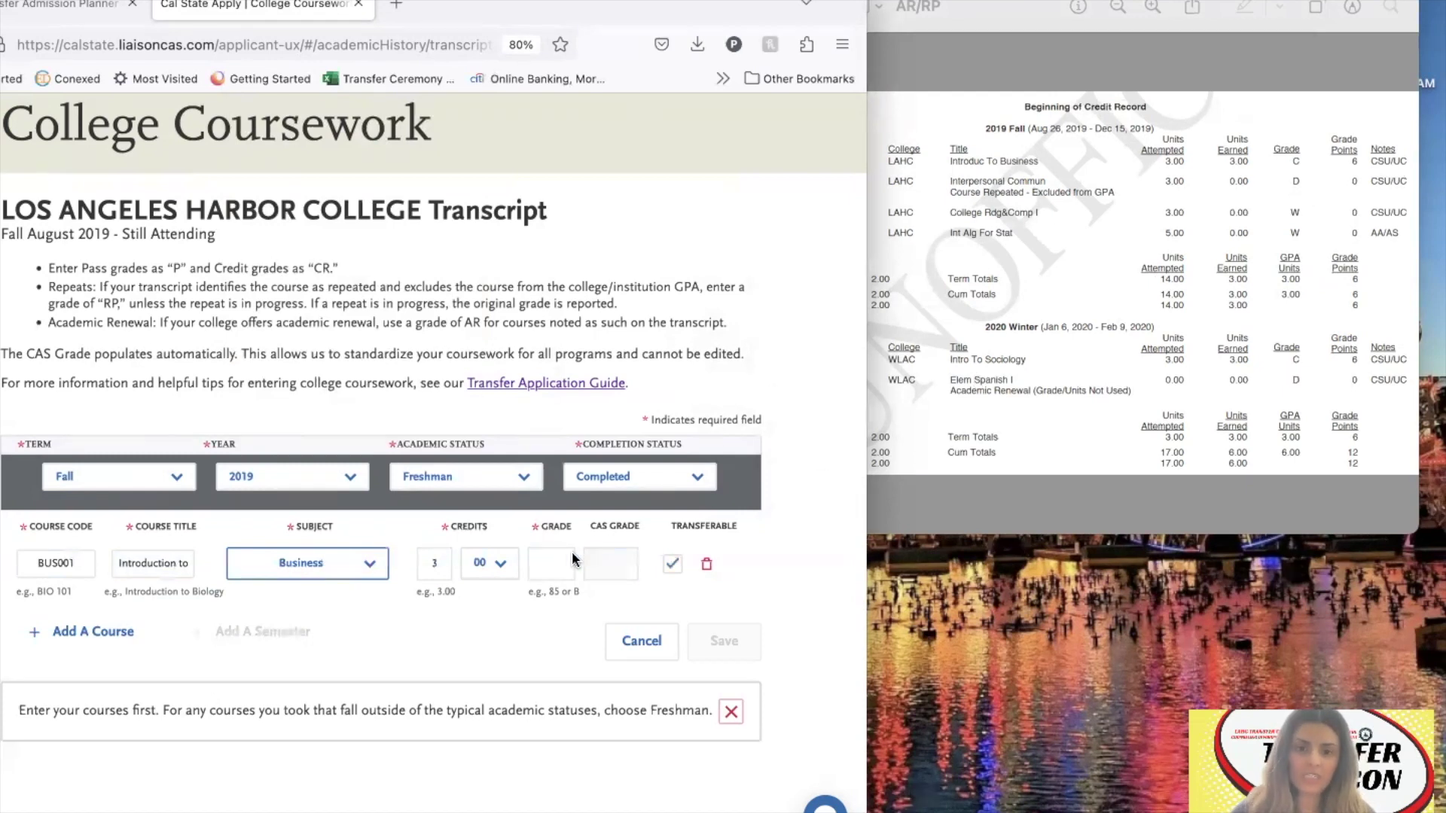
pyautogui.click(549, 559)
pyautogui.click(535, 652)
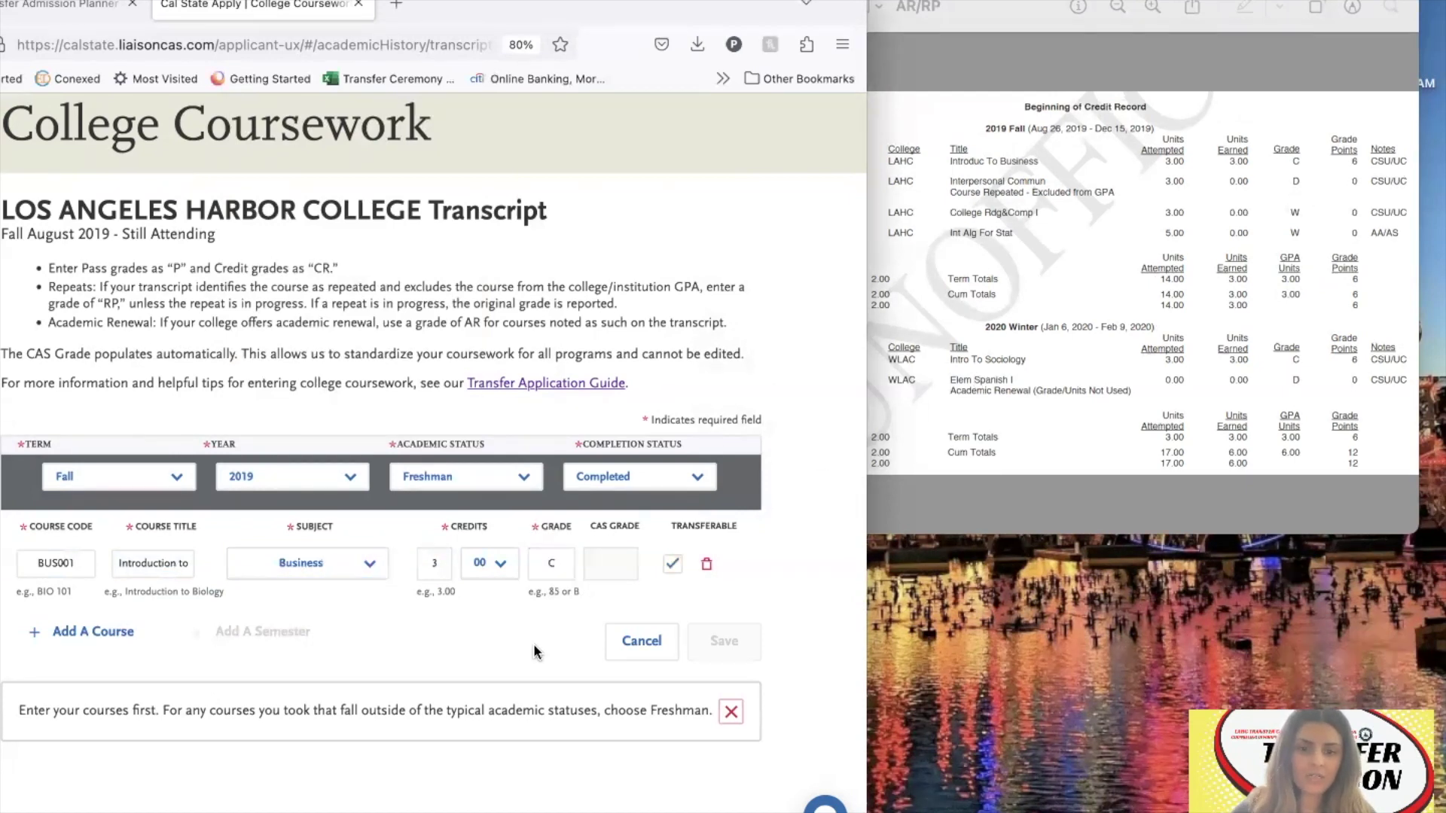
pyautogui.click(607, 566)
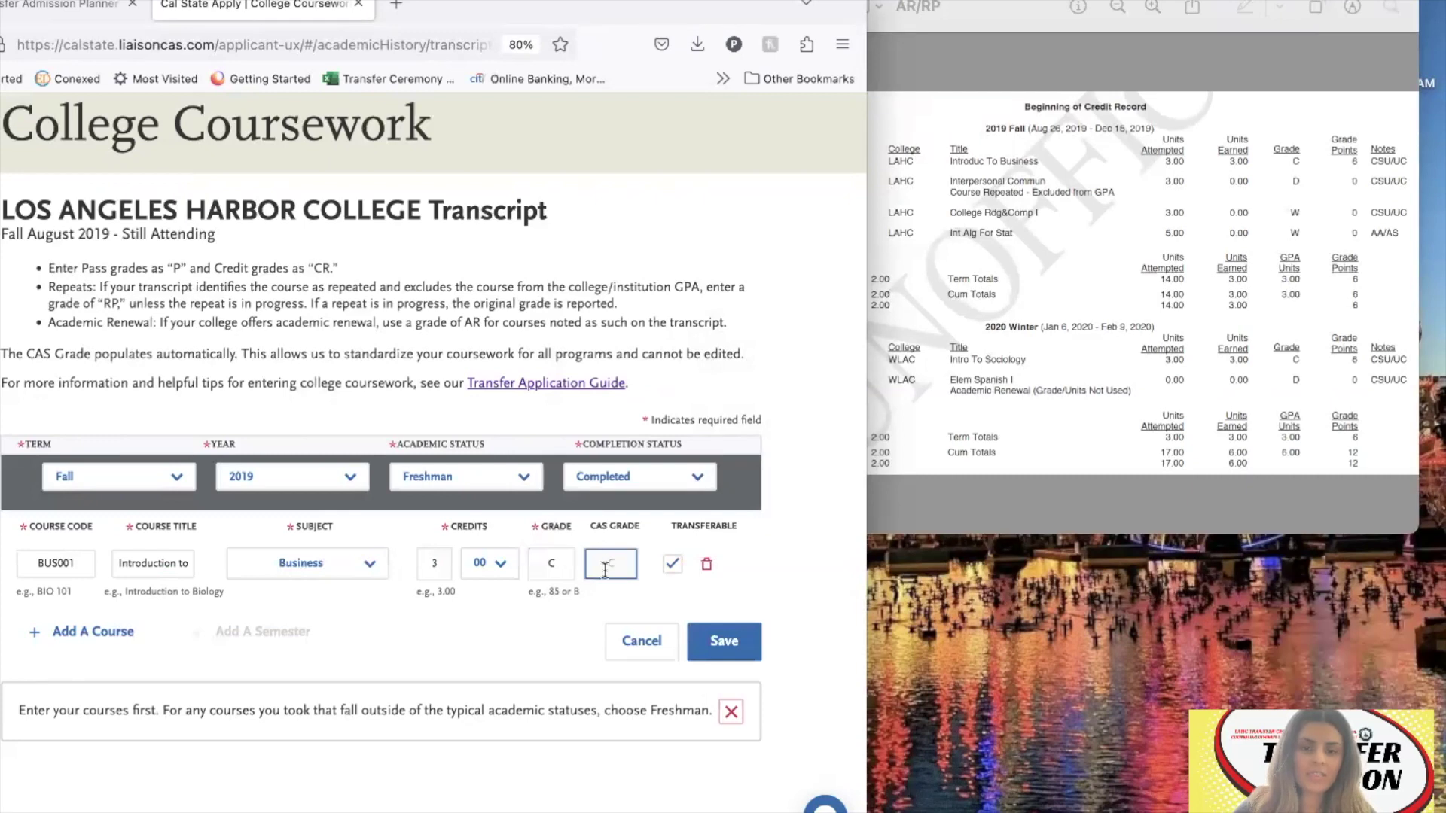
# Add a second Fall 2019 course and choose COMM121 as its course code, consulting the transcript.
pyautogui.click(119, 634)
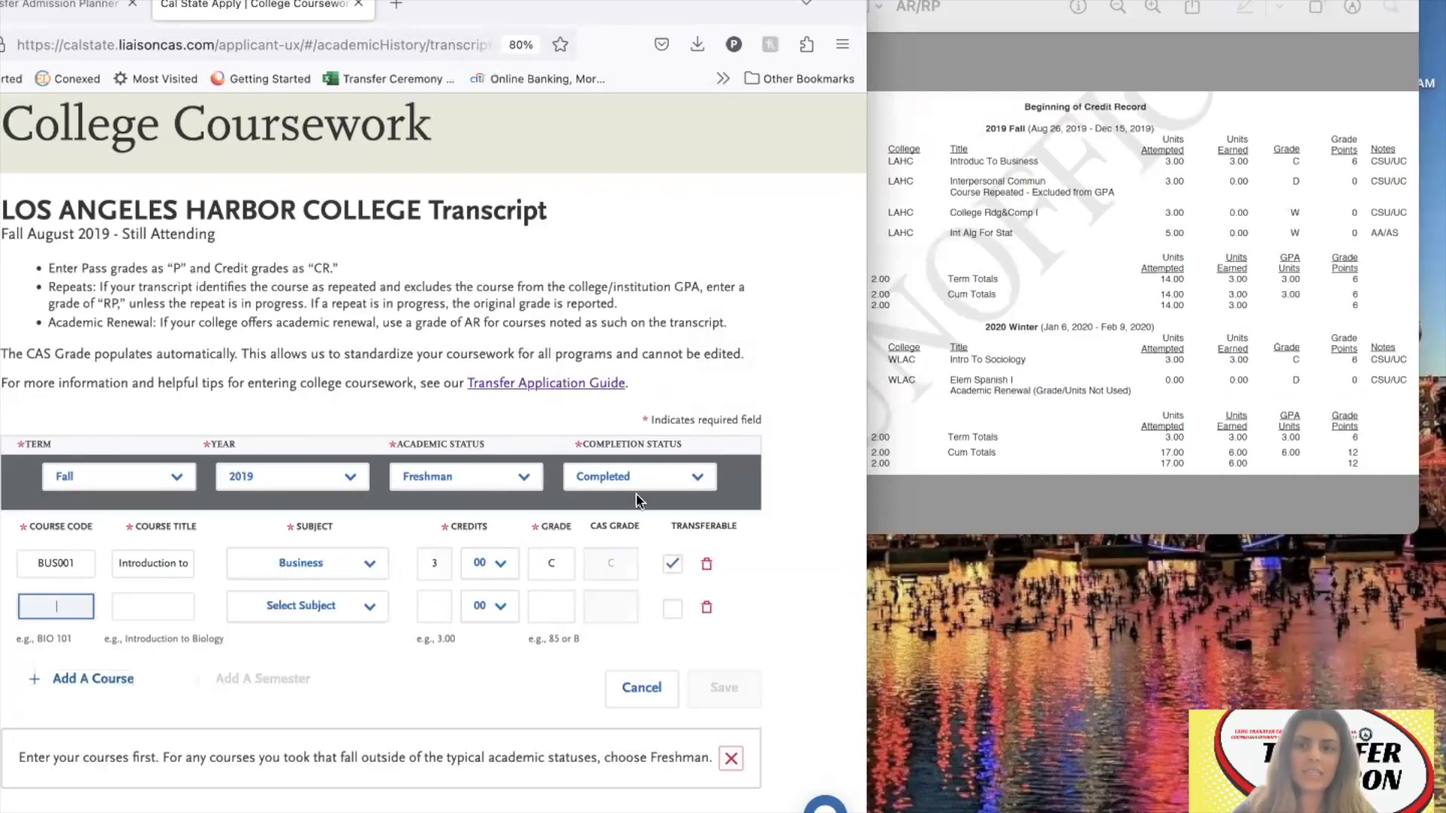
pyautogui.click(1031, 378)
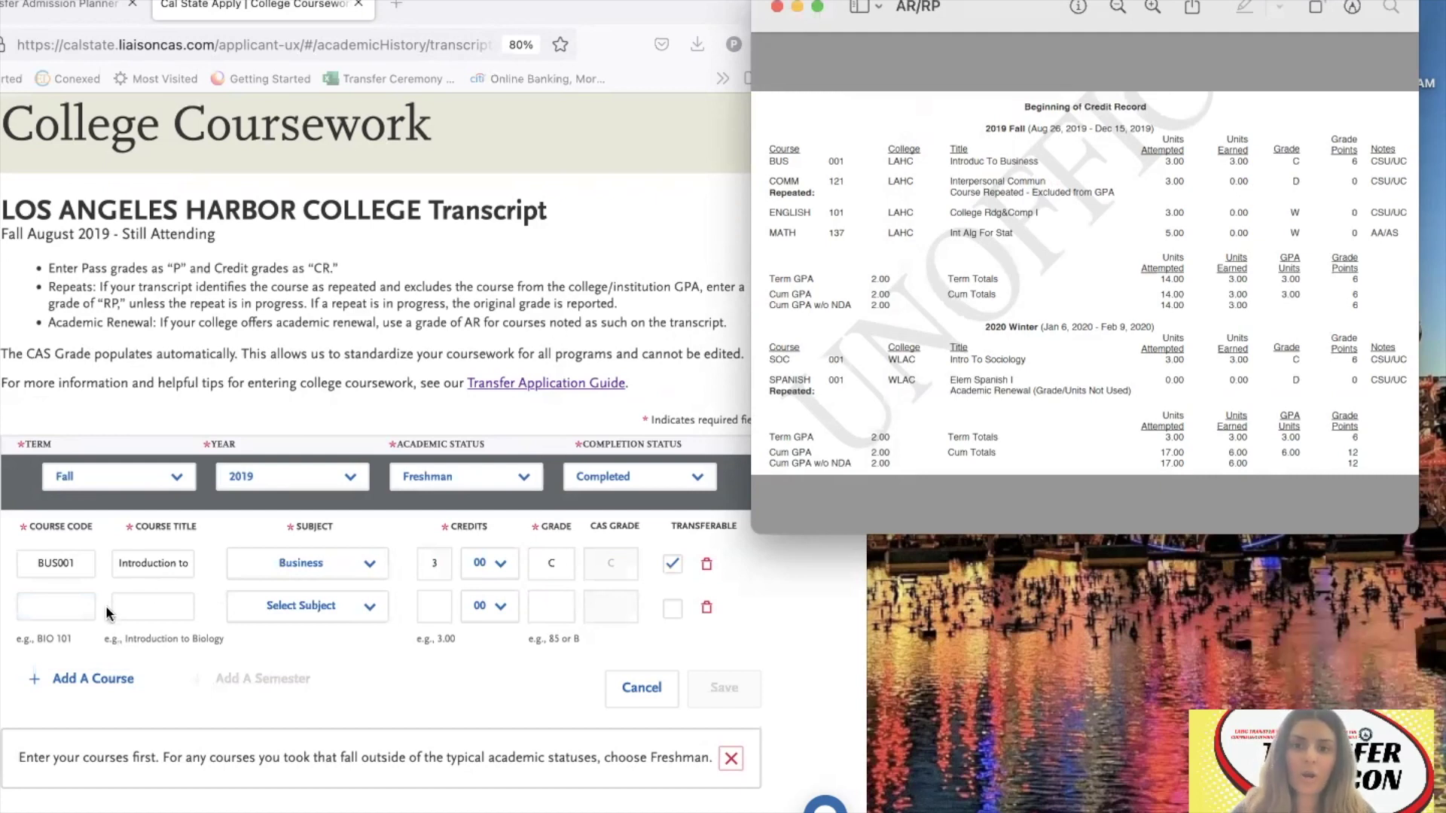
pyautogui.click(74, 606)
pyautogui.write('Comm')
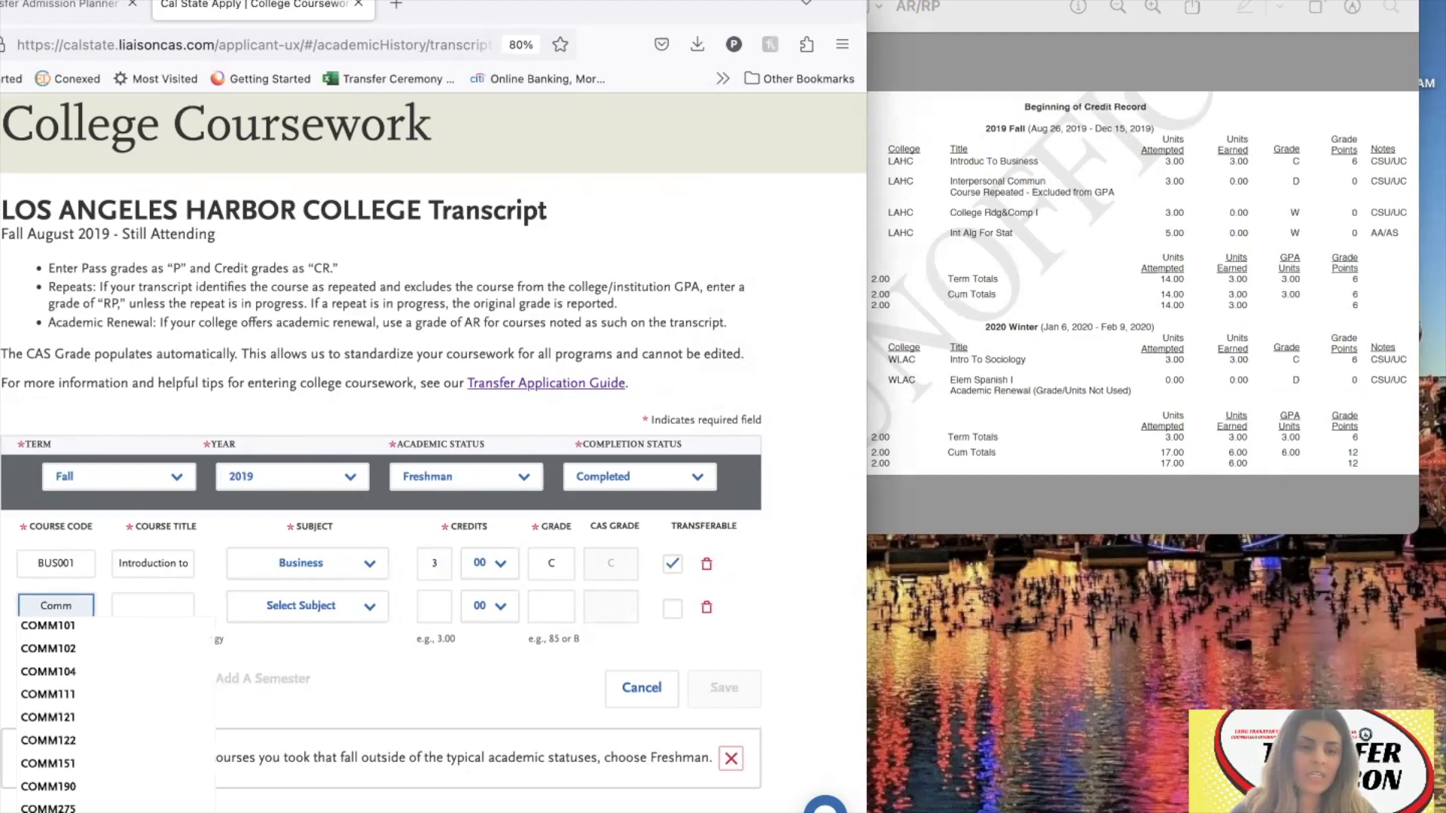
pyautogui.click(73, 719)
# Set the COMM121 course's subject to Communications and enter RP as its grade.
pyautogui.click(298, 613)
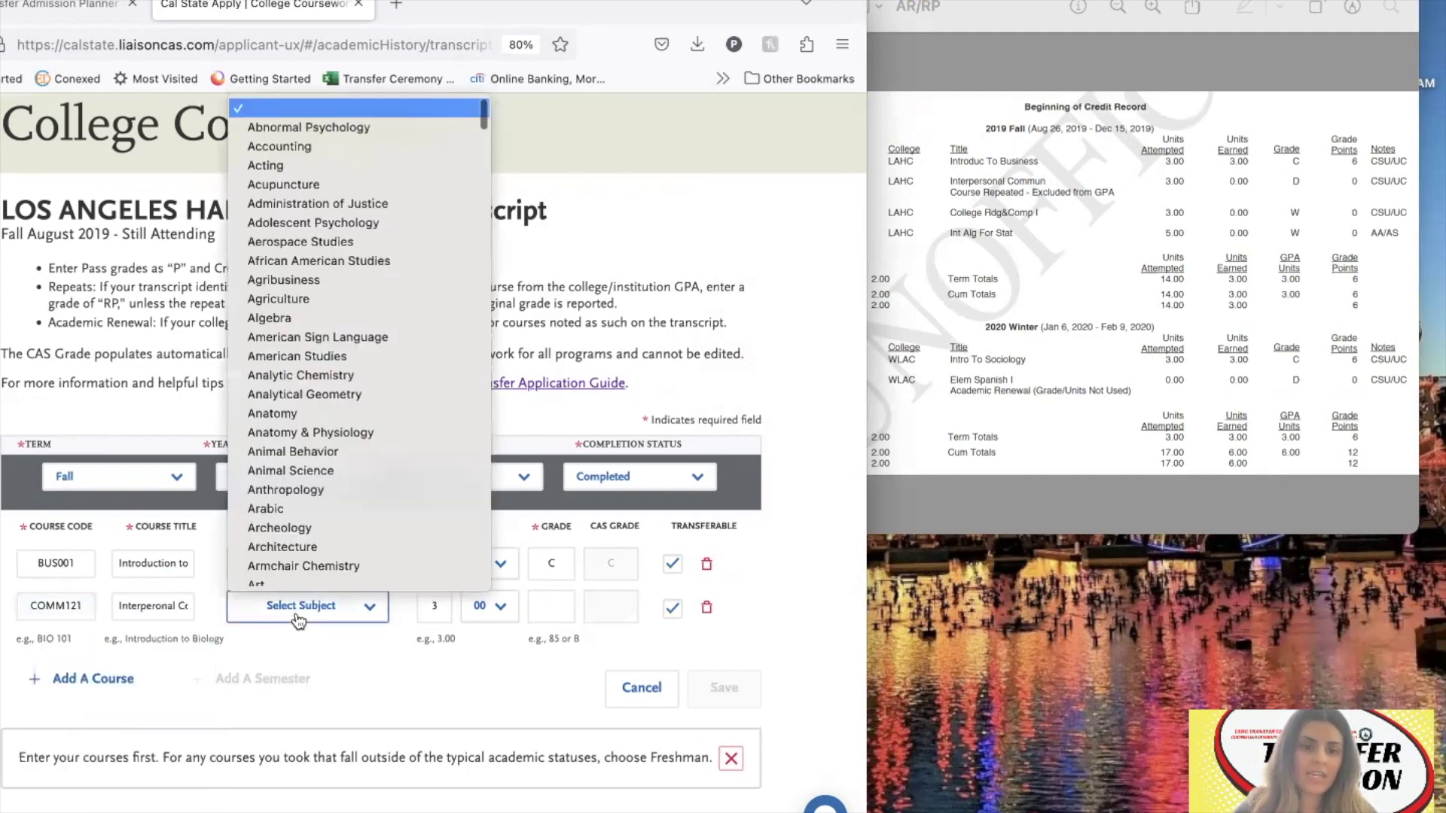
pyautogui.write('comm')
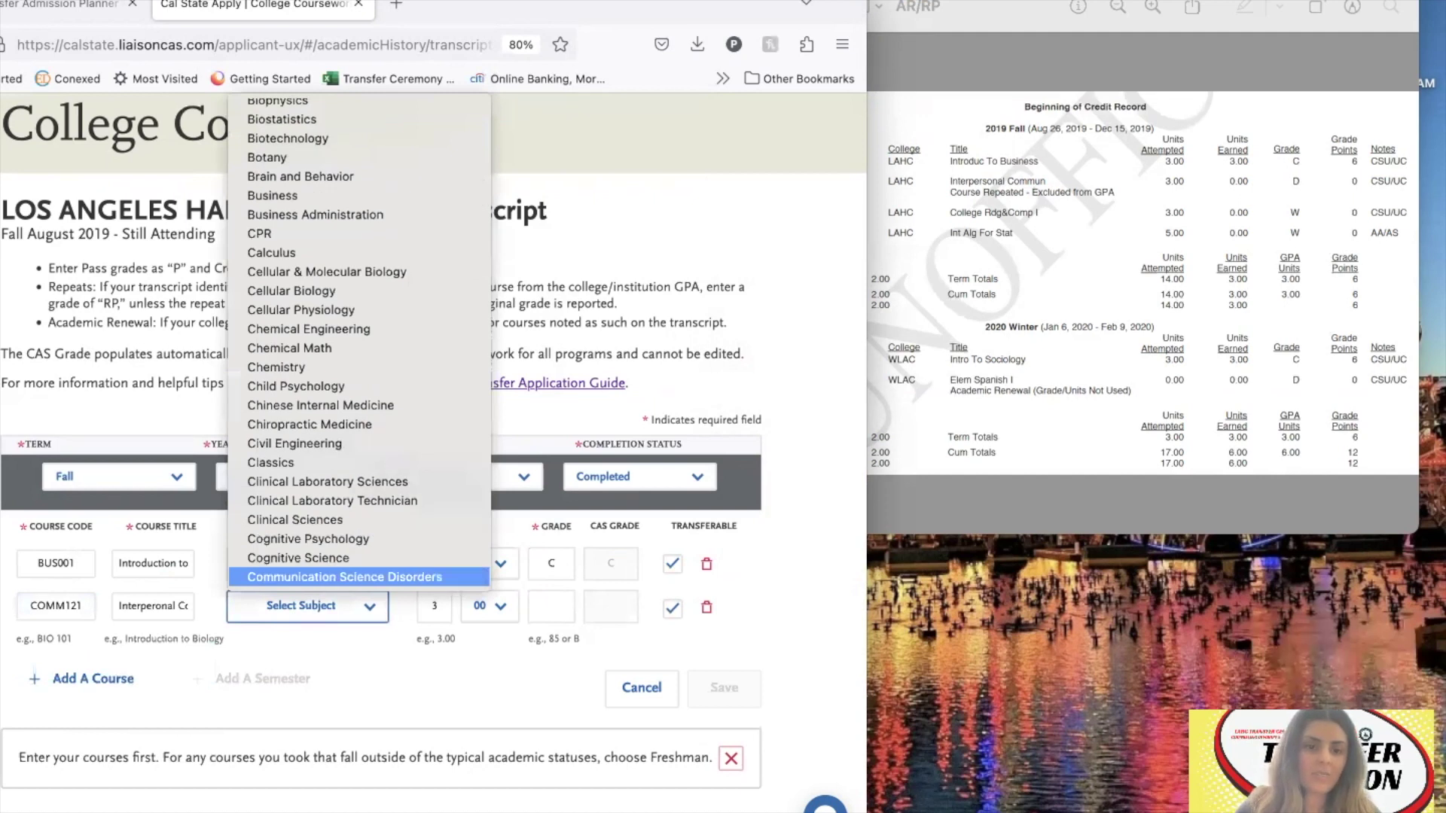
pyautogui.press('Down')
pyautogui.press('Down')
pyautogui.press('Up')
pyautogui.press('Return')
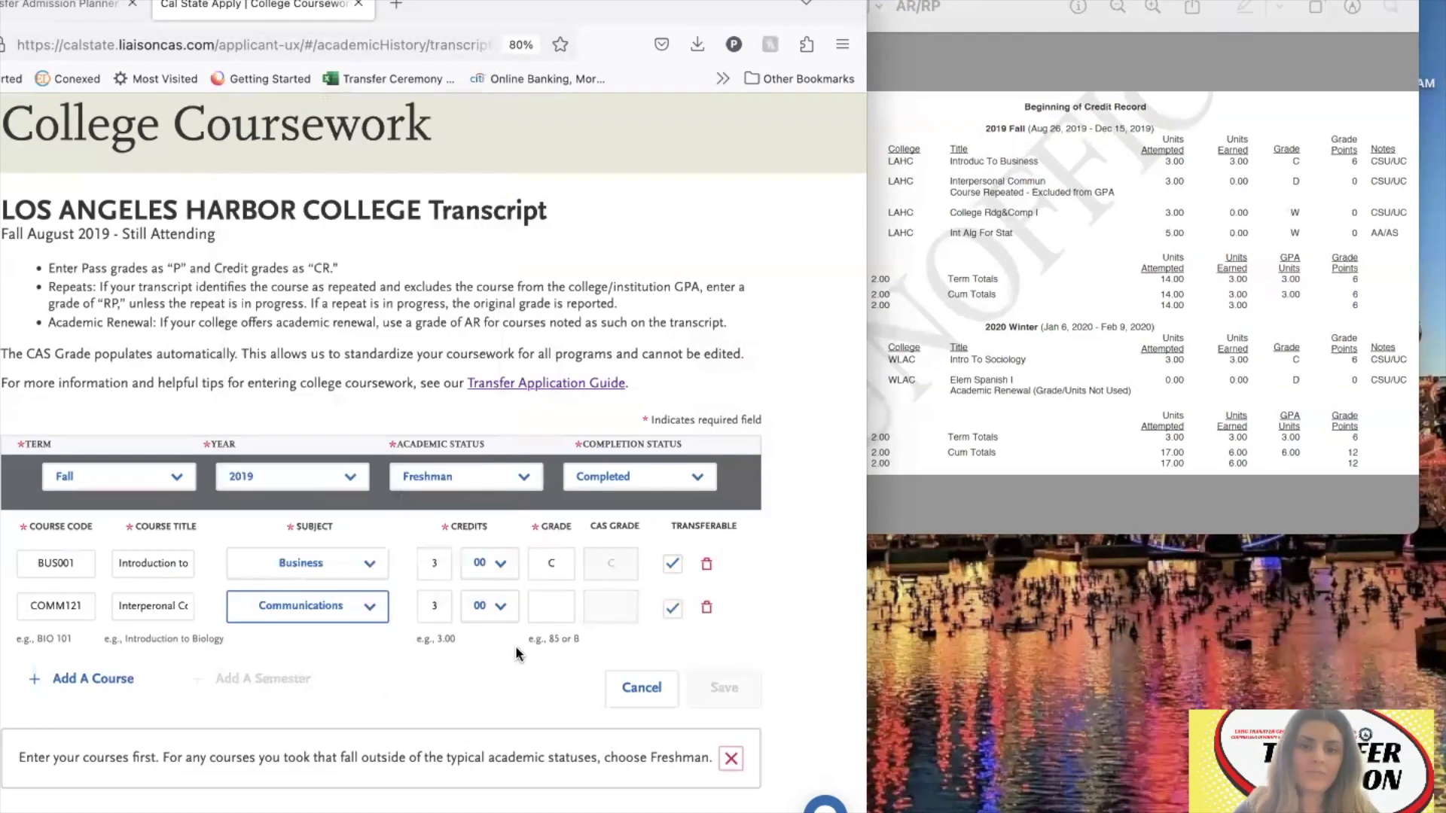
pyautogui.click(550, 607)
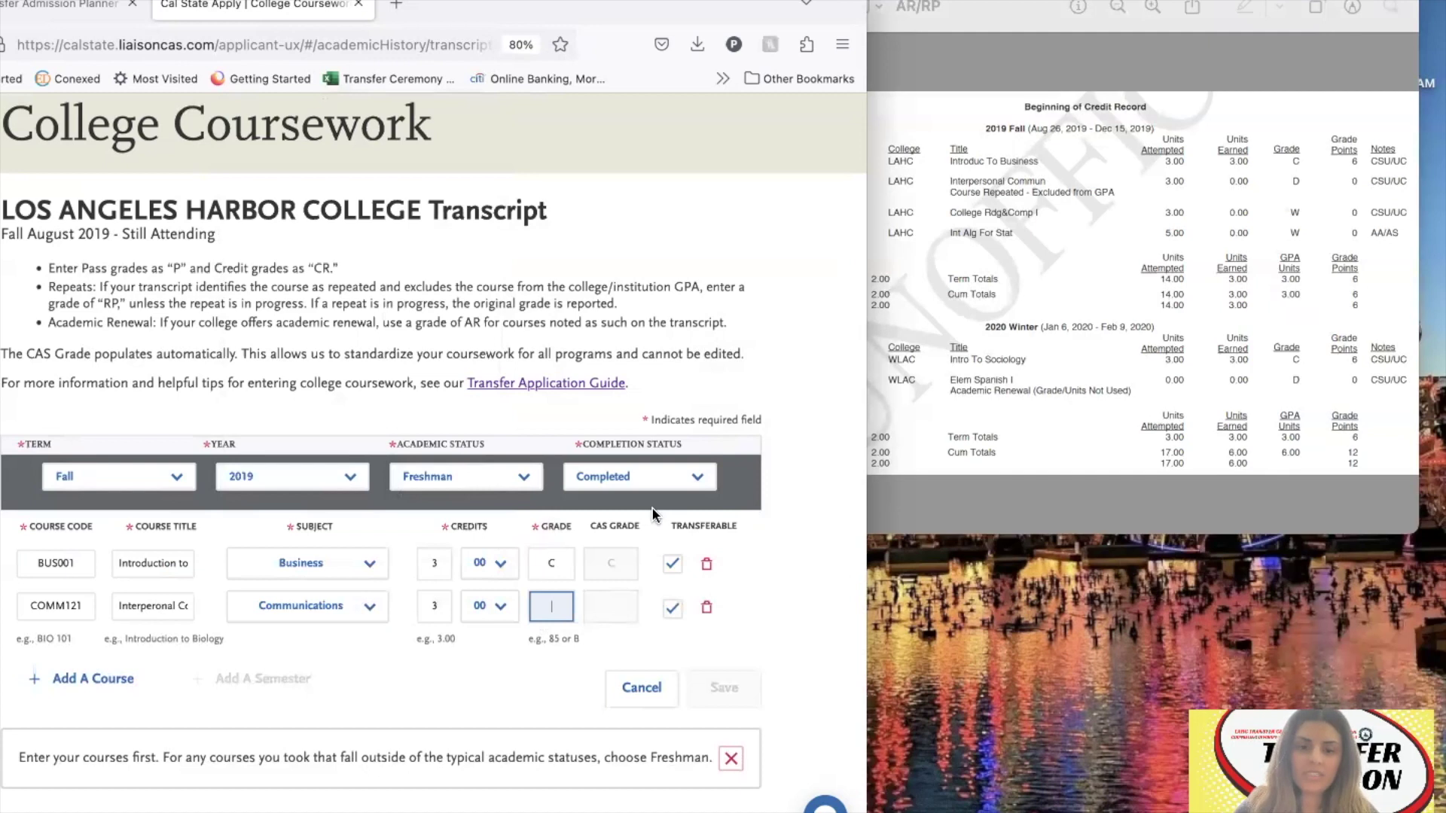
pyautogui.write('RP')
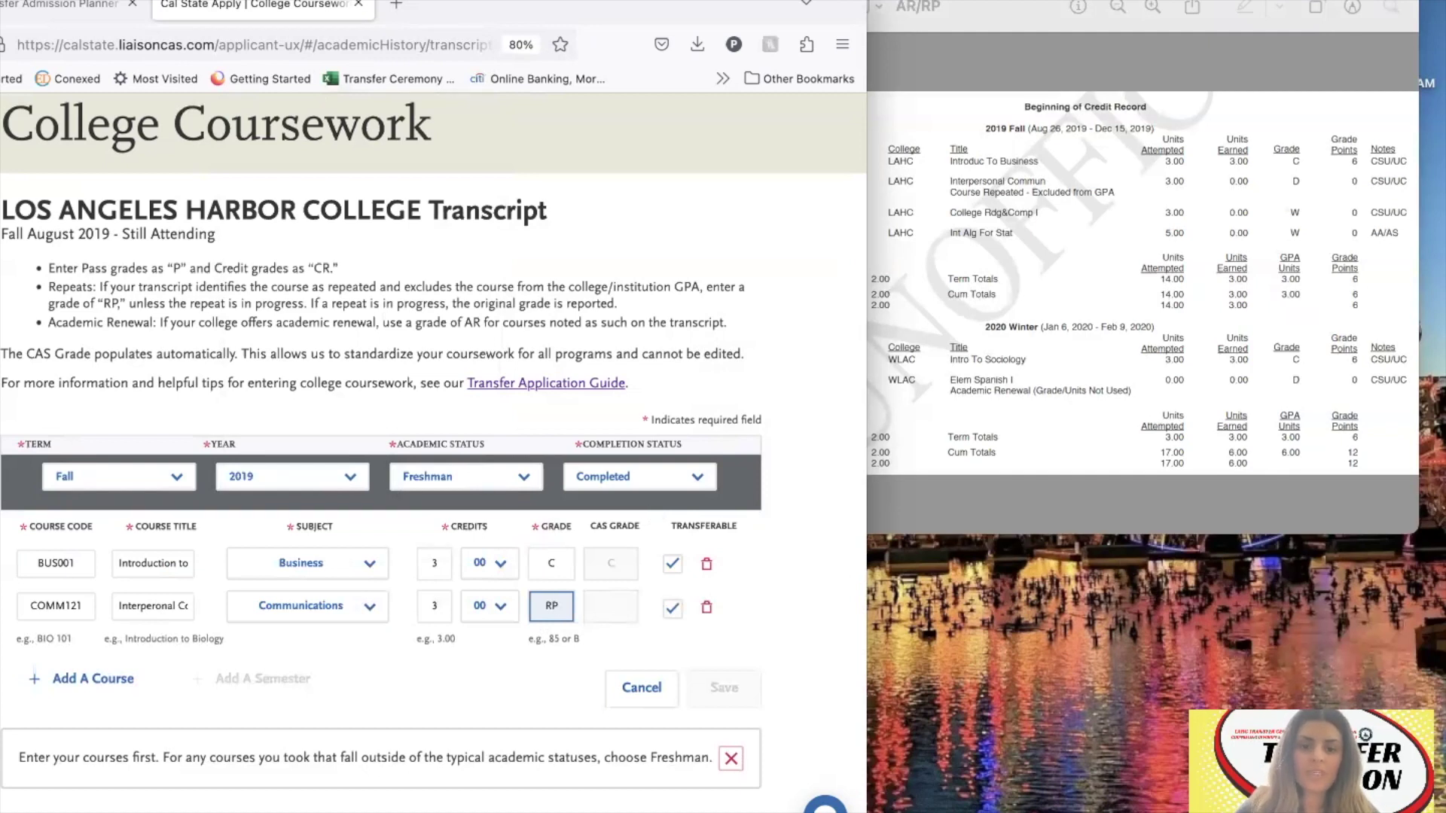
pyautogui.click(604, 629)
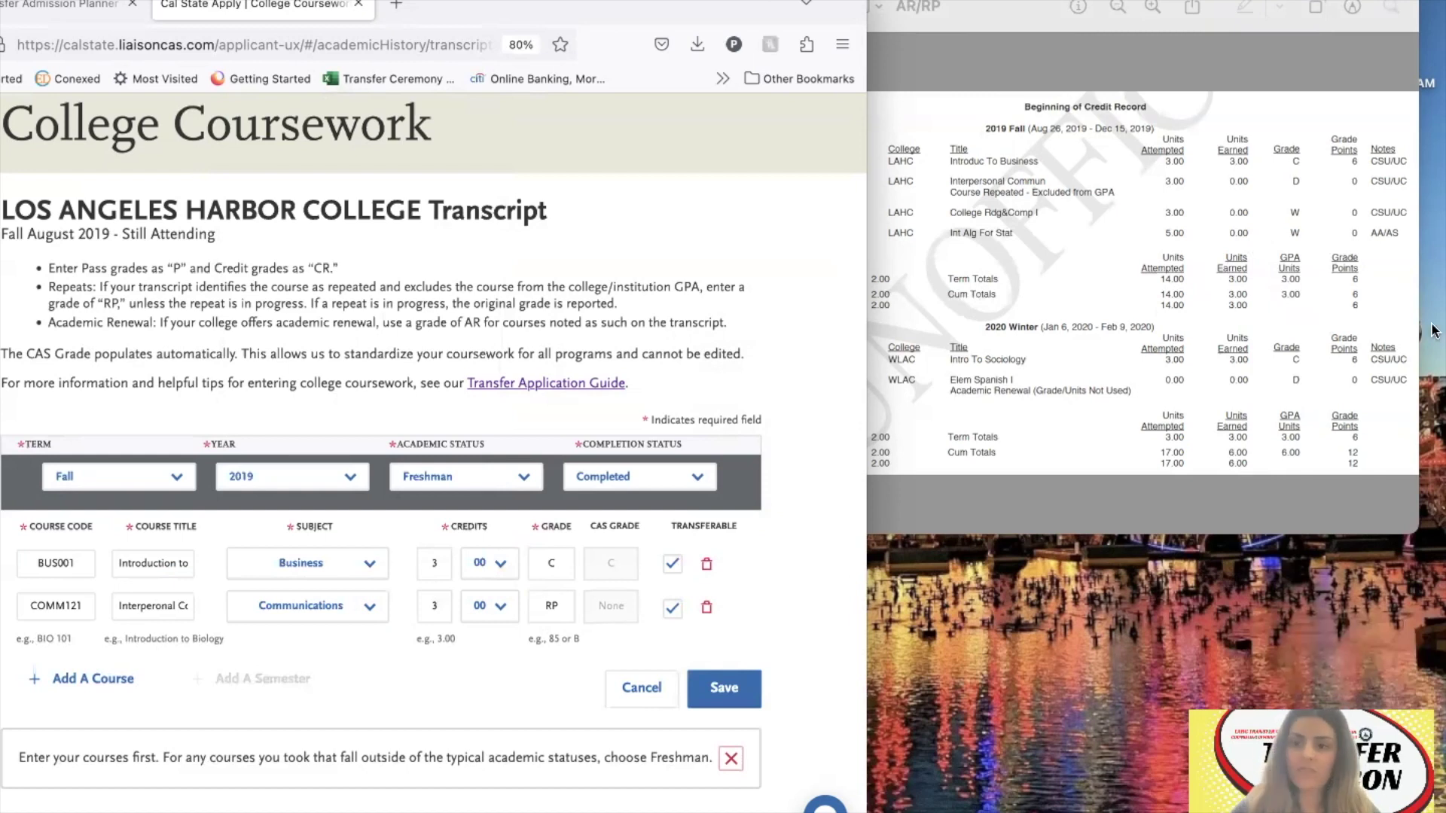
# Add a third Fall 2019 course and choose ENGLISH101 as its course code, consulting the transcript.
pyautogui.click(1232, 229)
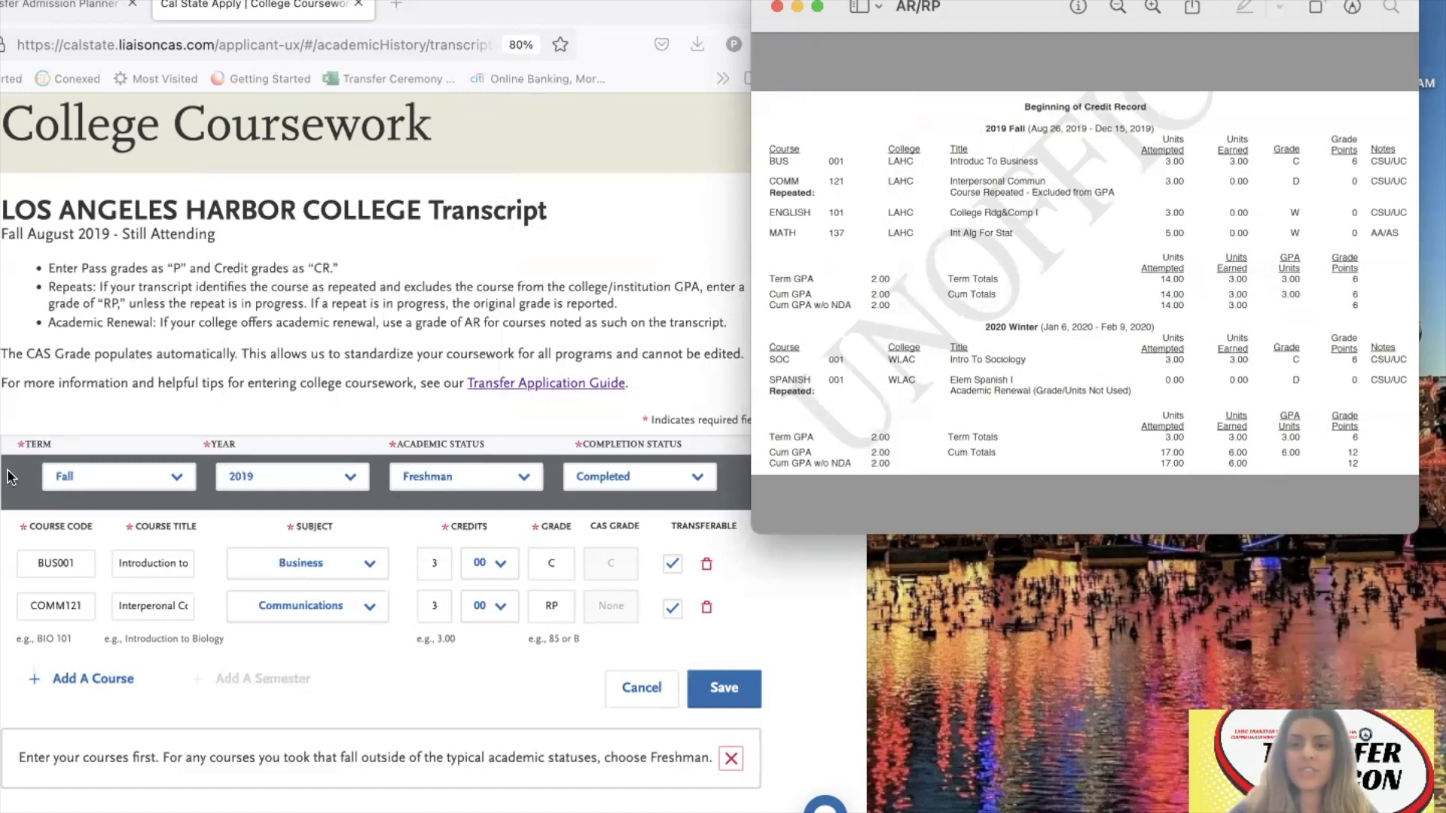
pyautogui.click(100, 673)
pyautogui.click(102, 670)
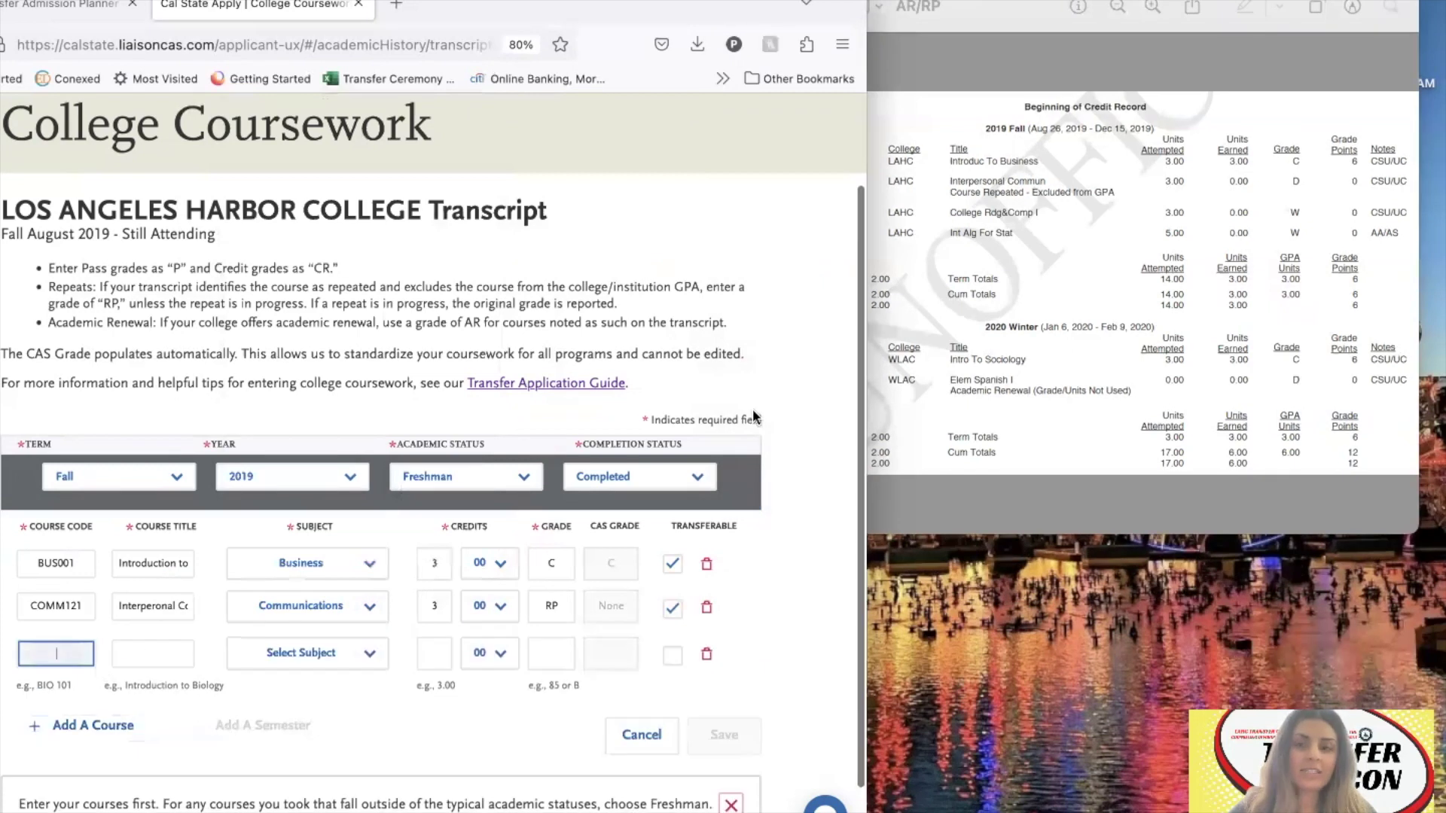
pyautogui.click(885, 339)
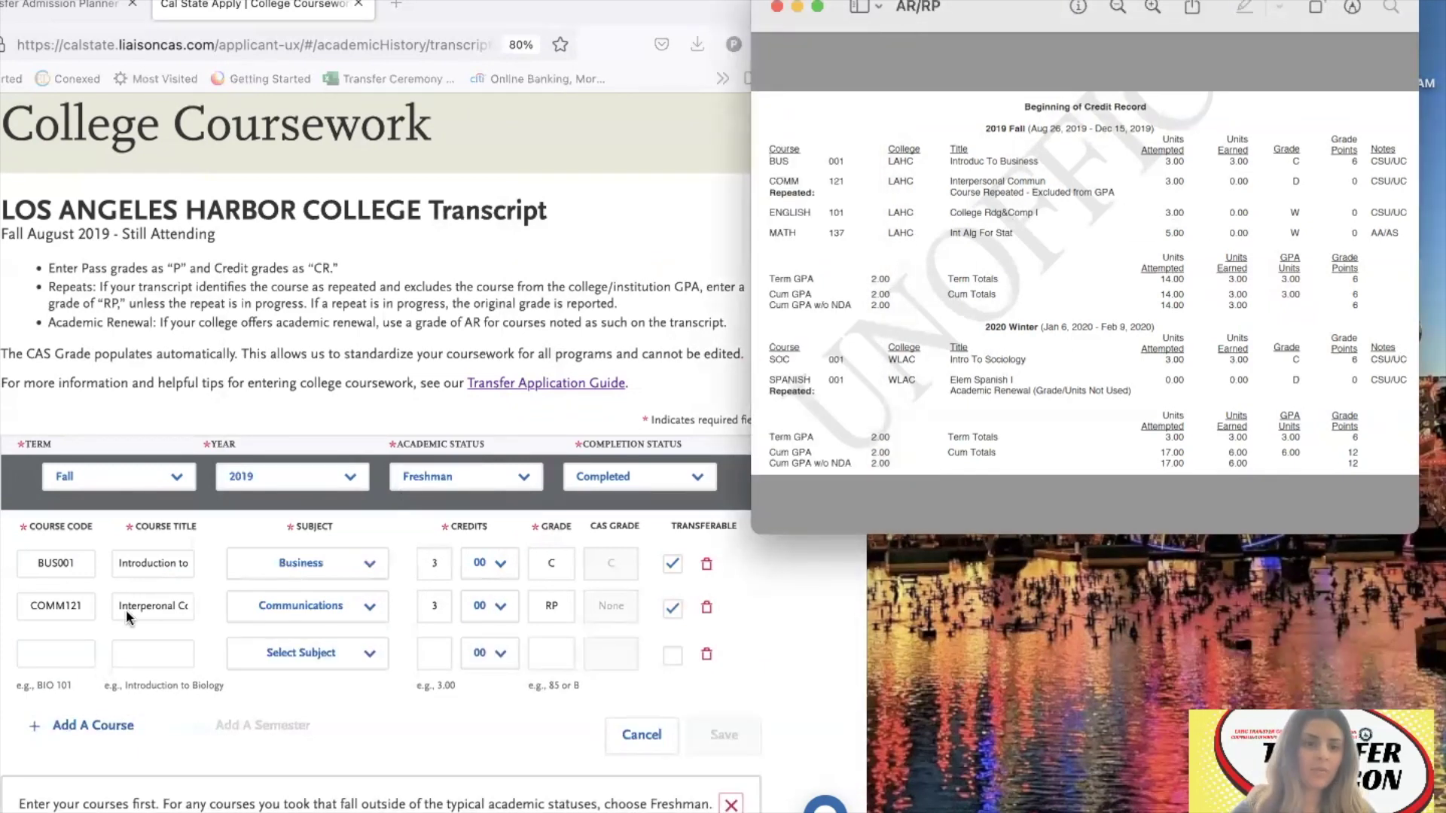
pyautogui.click(76, 652)
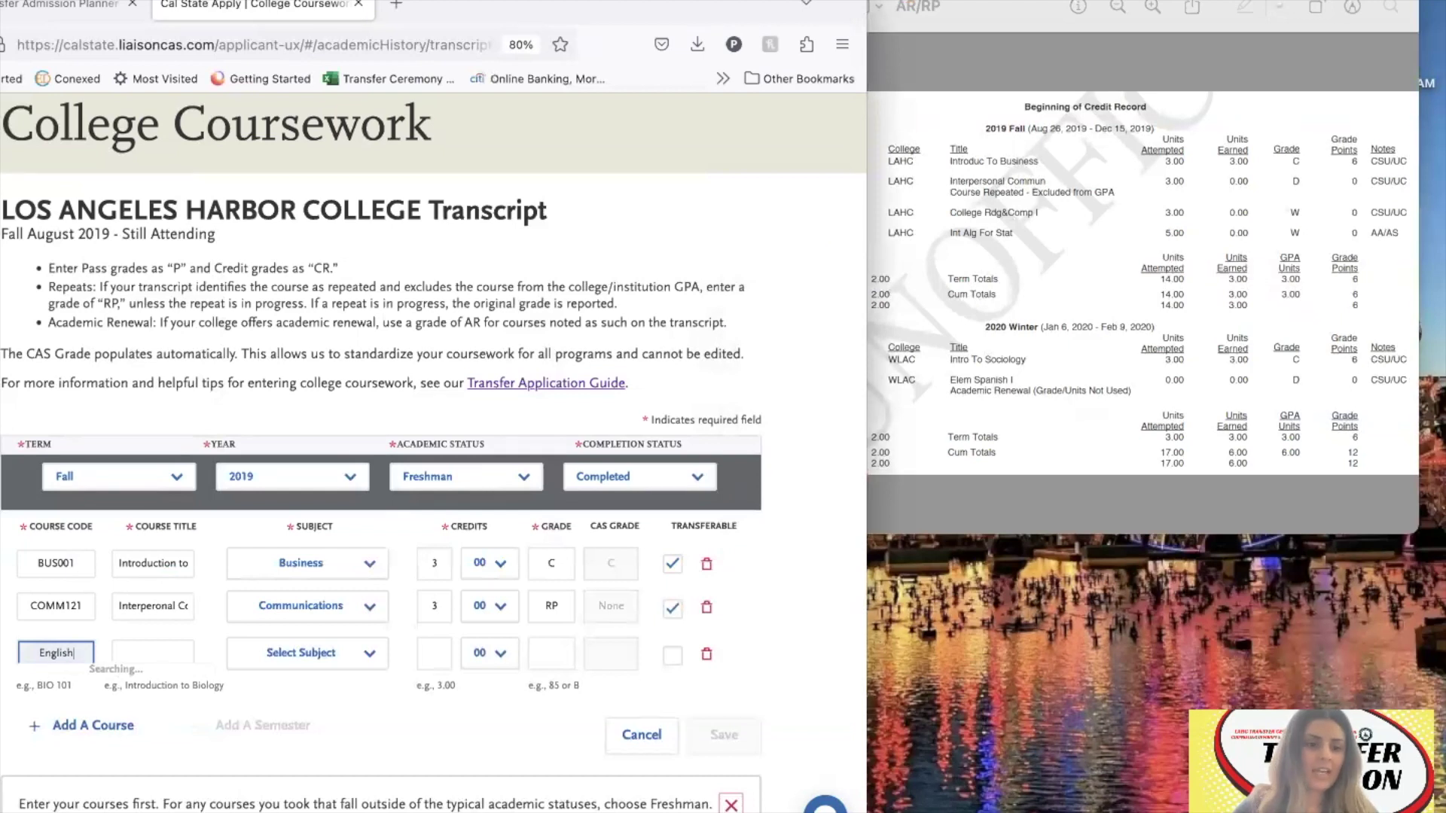
pyautogui.write('1')
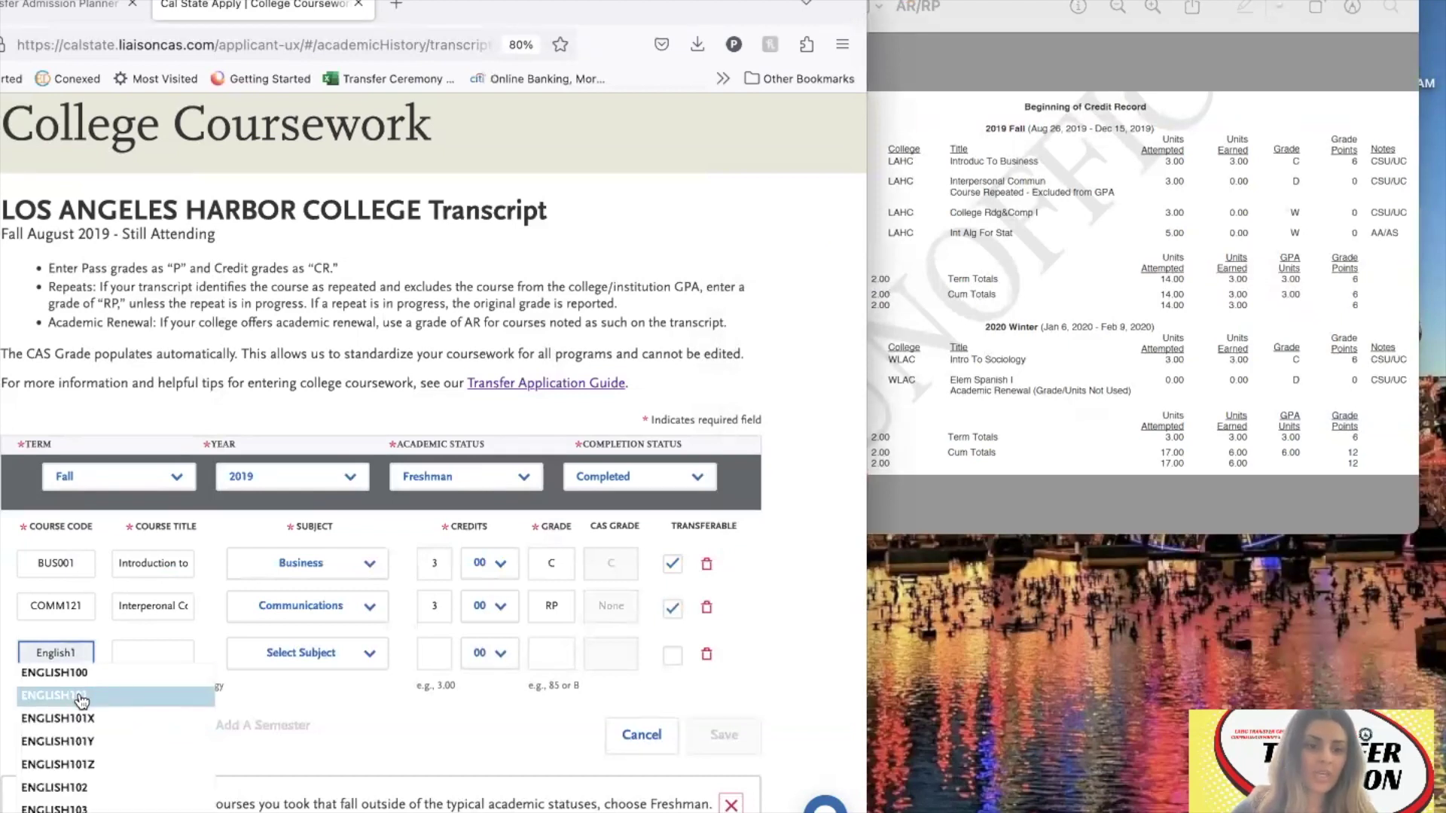
pyautogui.click(81, 700)
# Set the ENGLISH101 course's subject to English and enter W as its grade.
pyautogui.click(275, 668)
pyautogui.write('en')
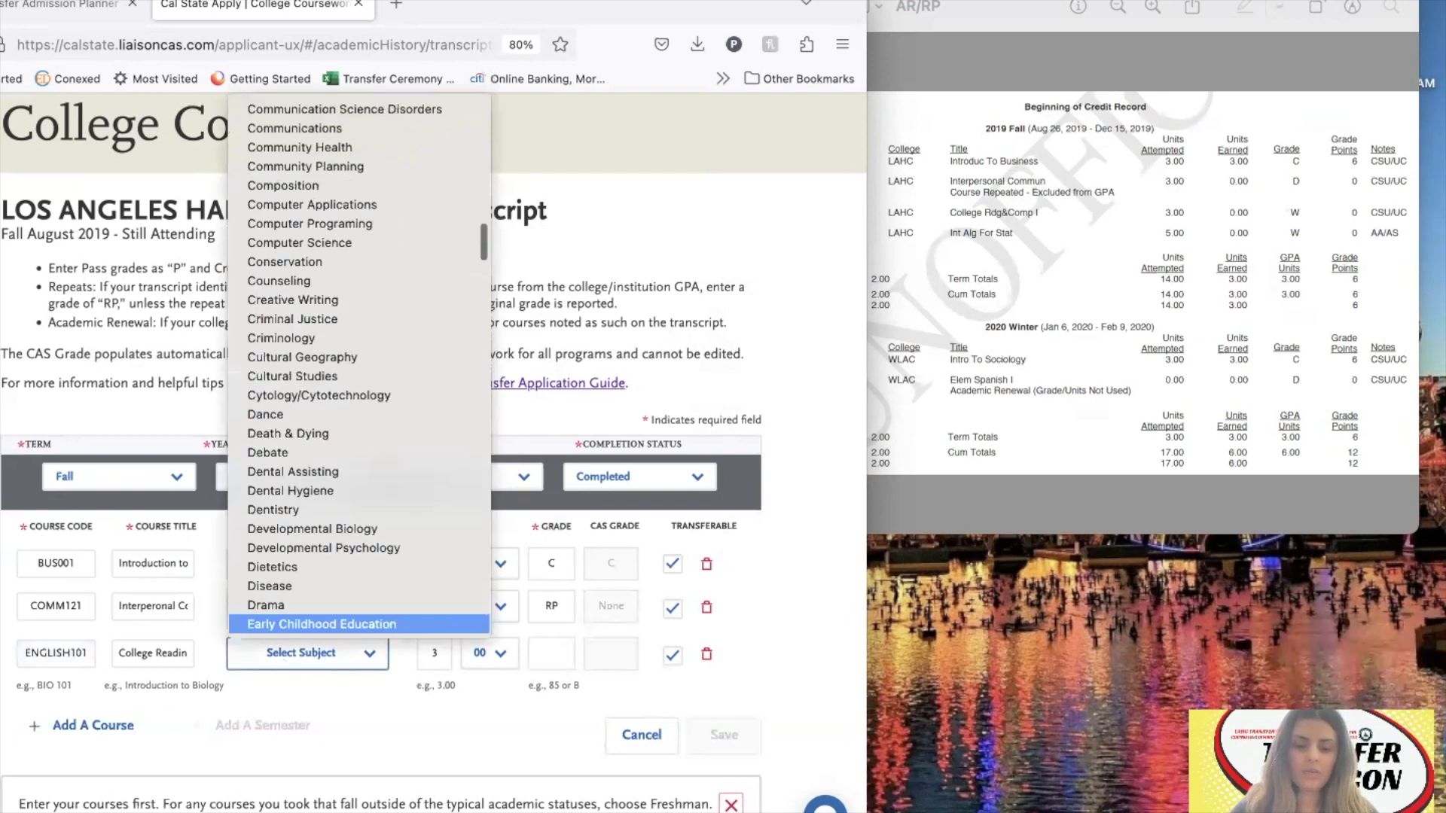
pyautogui.press('Down')
pyautogui.press('Down')
pyautogui.press('Up')
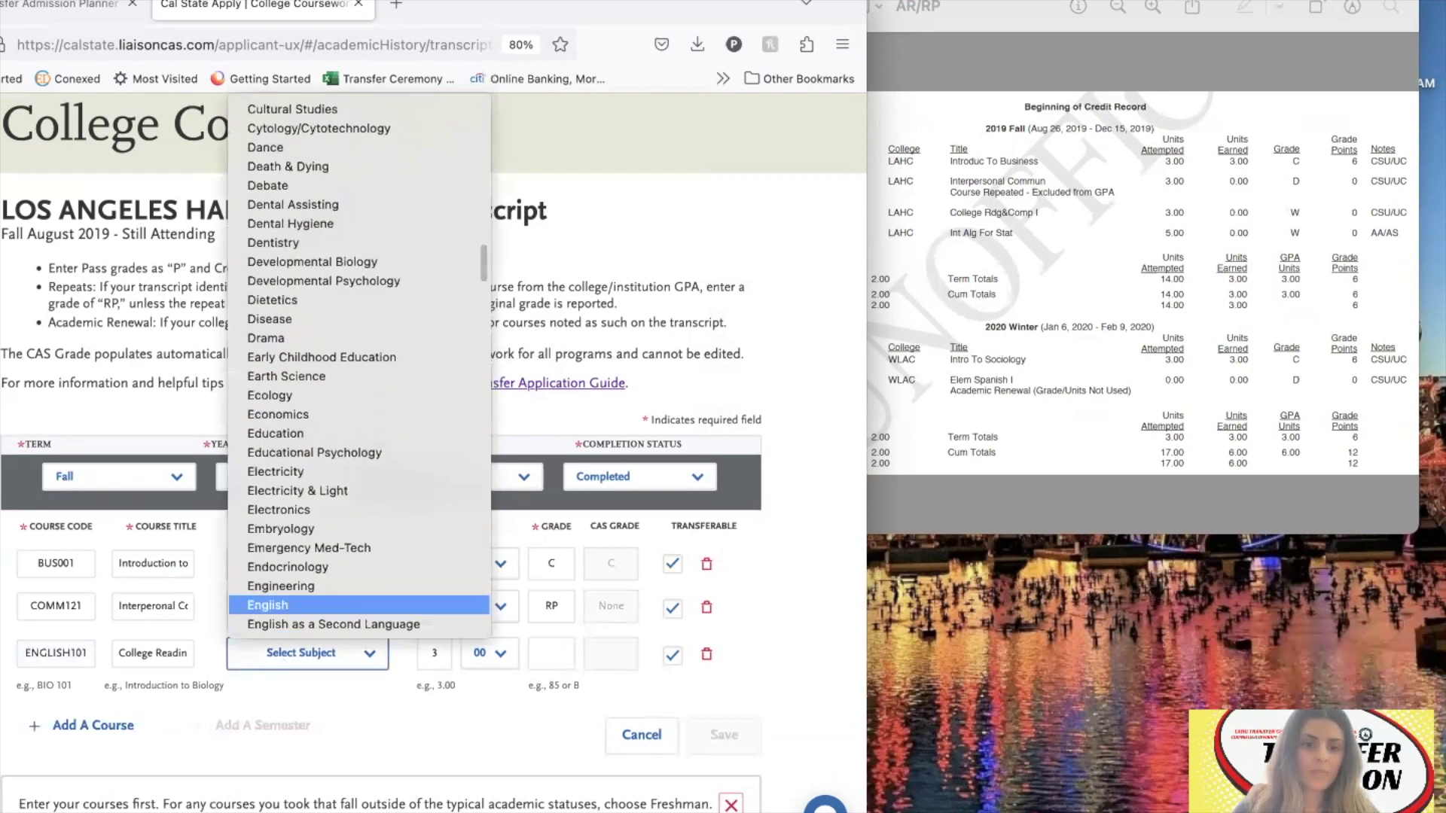
pyautogui.press('Return')
pyautogui.click(551, 653)
pyautogui.write('W')
pyautogui.click(541, 730)
# Add a fourth Fall 2019 course and enter MATH137 as its course code, consulting the transcript.
pyautogui.scroll(-2, 541, 730)
pyautogui.scroll(-2, 541, 730)
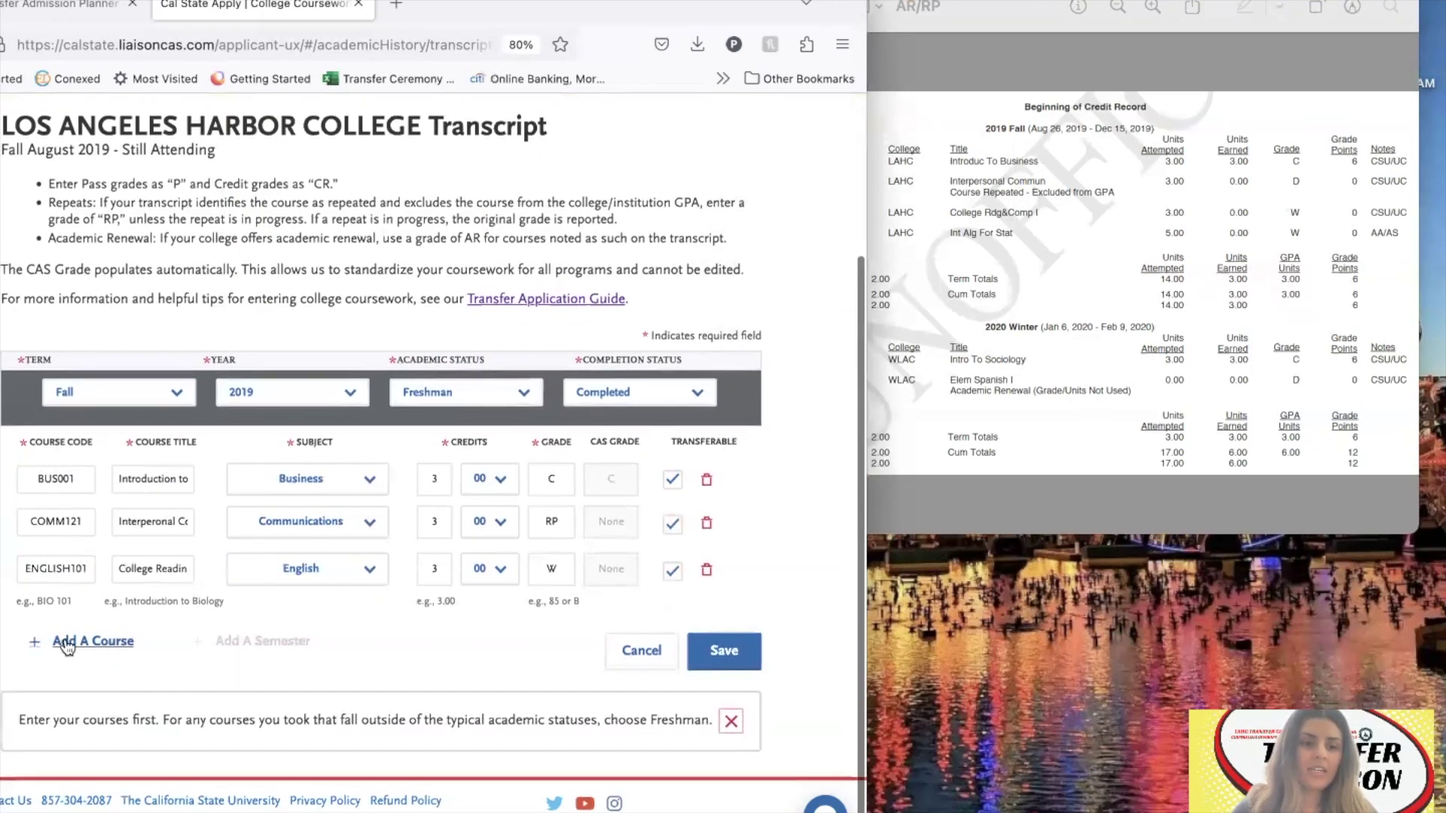
pyautogui.click(75, 643)
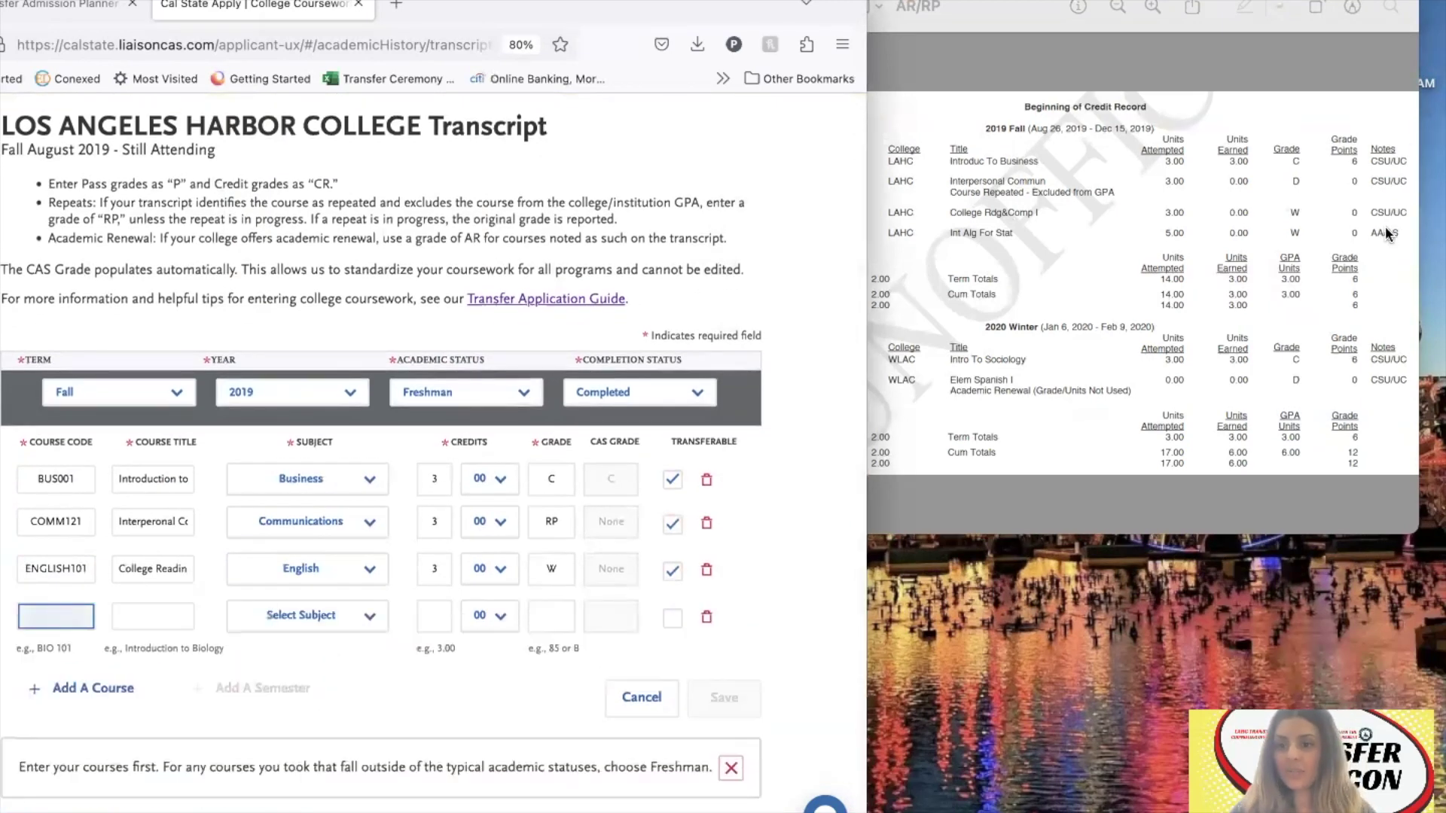
pyautogui.click(1385, 238)
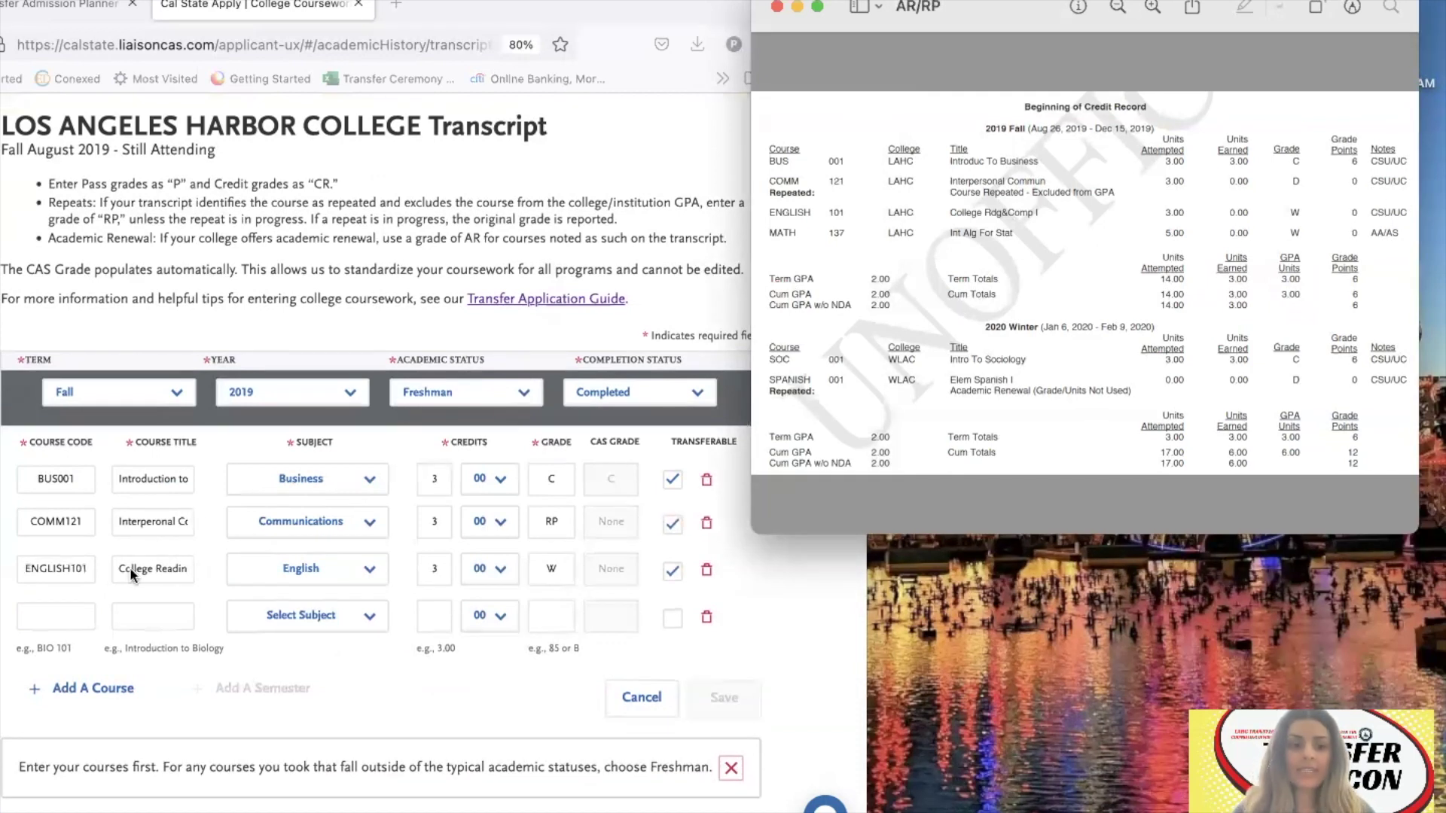
pyautogui.click(63, 615)
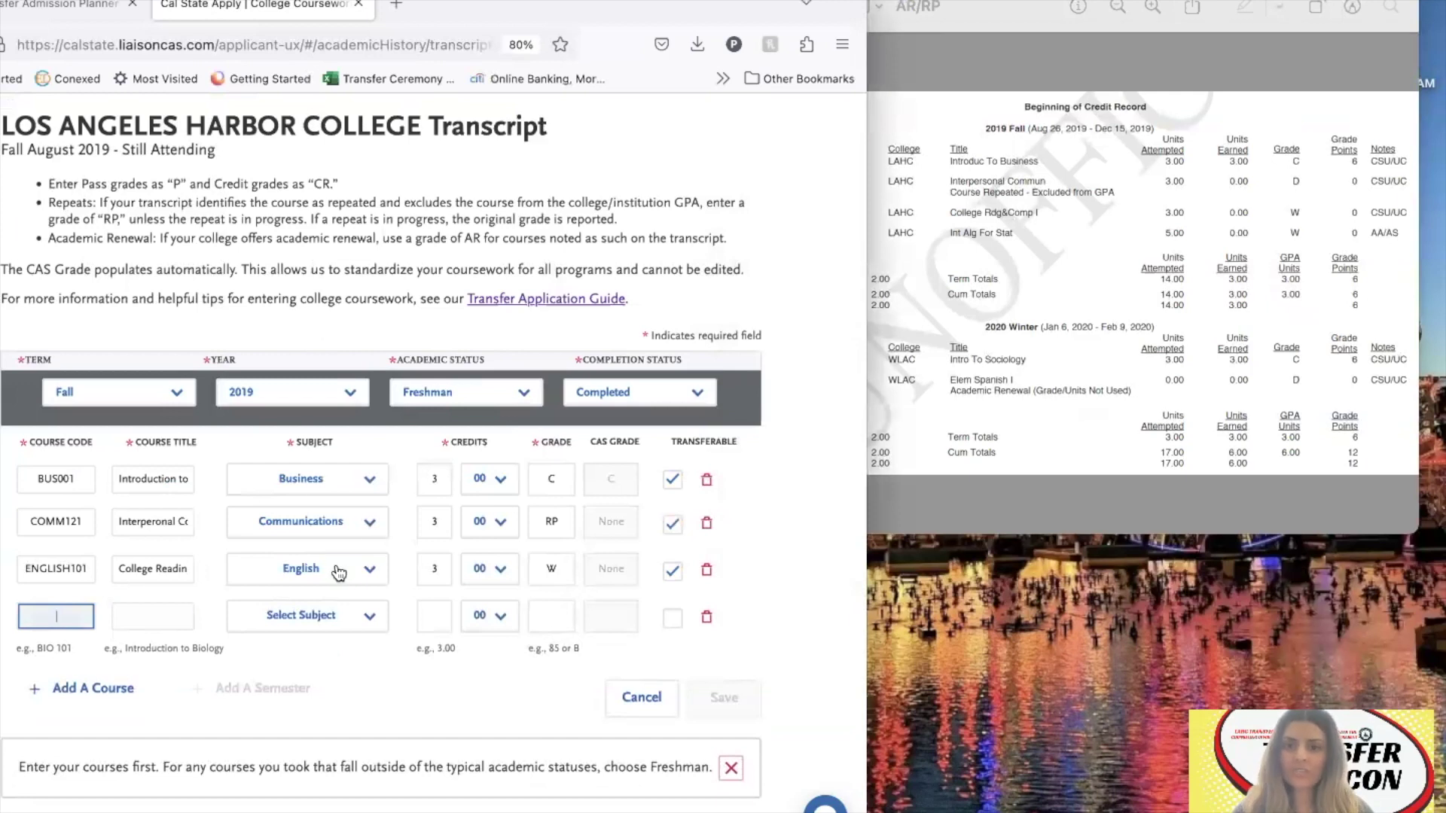
pyautogui.write('Math')
pyautogui.press('BackSpace')
pyautogui.press('BackSpace')
pyautogui.press('BackSpace')
pyautogui.write('A')
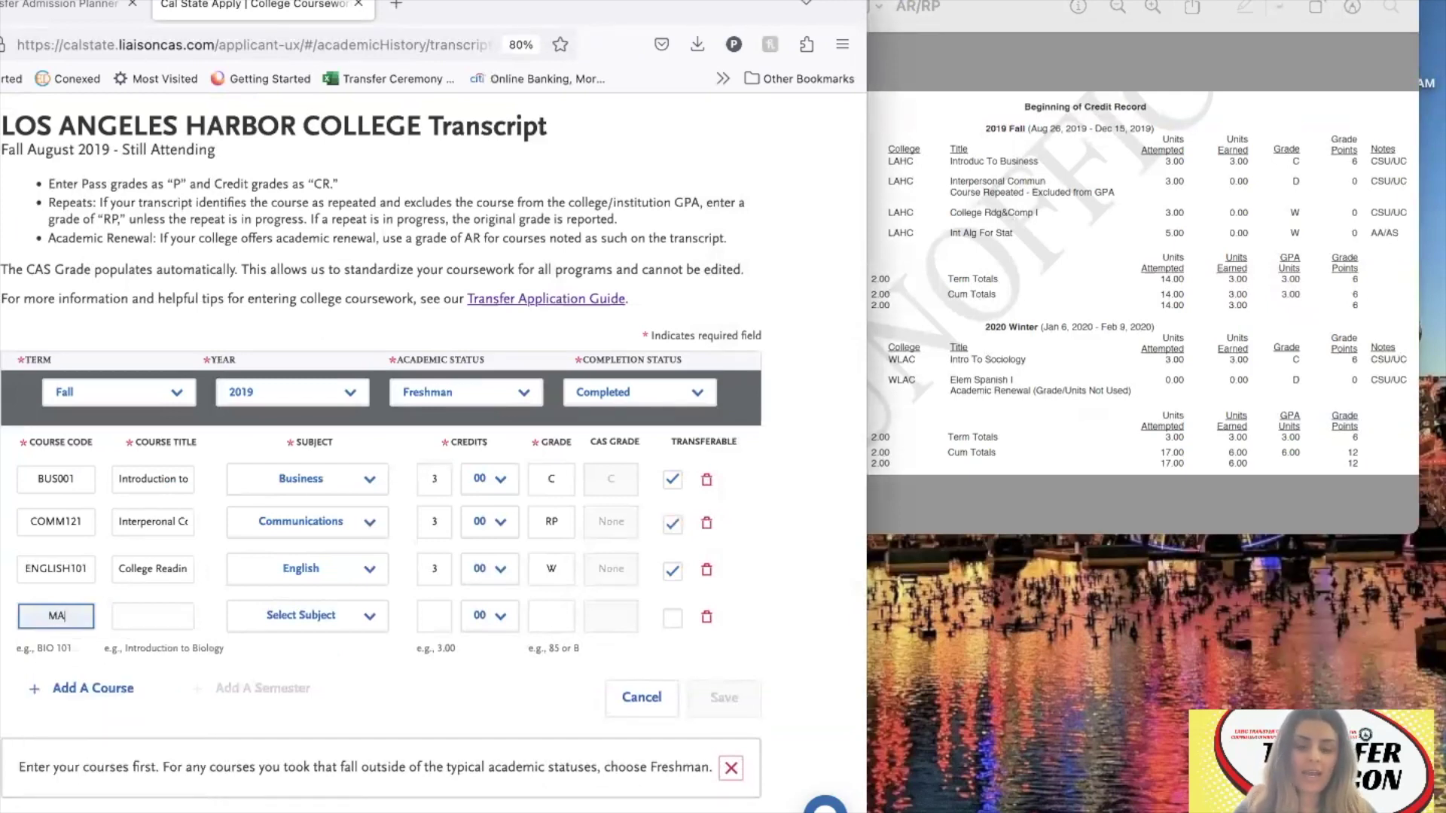
pyautogui.write('TH137')
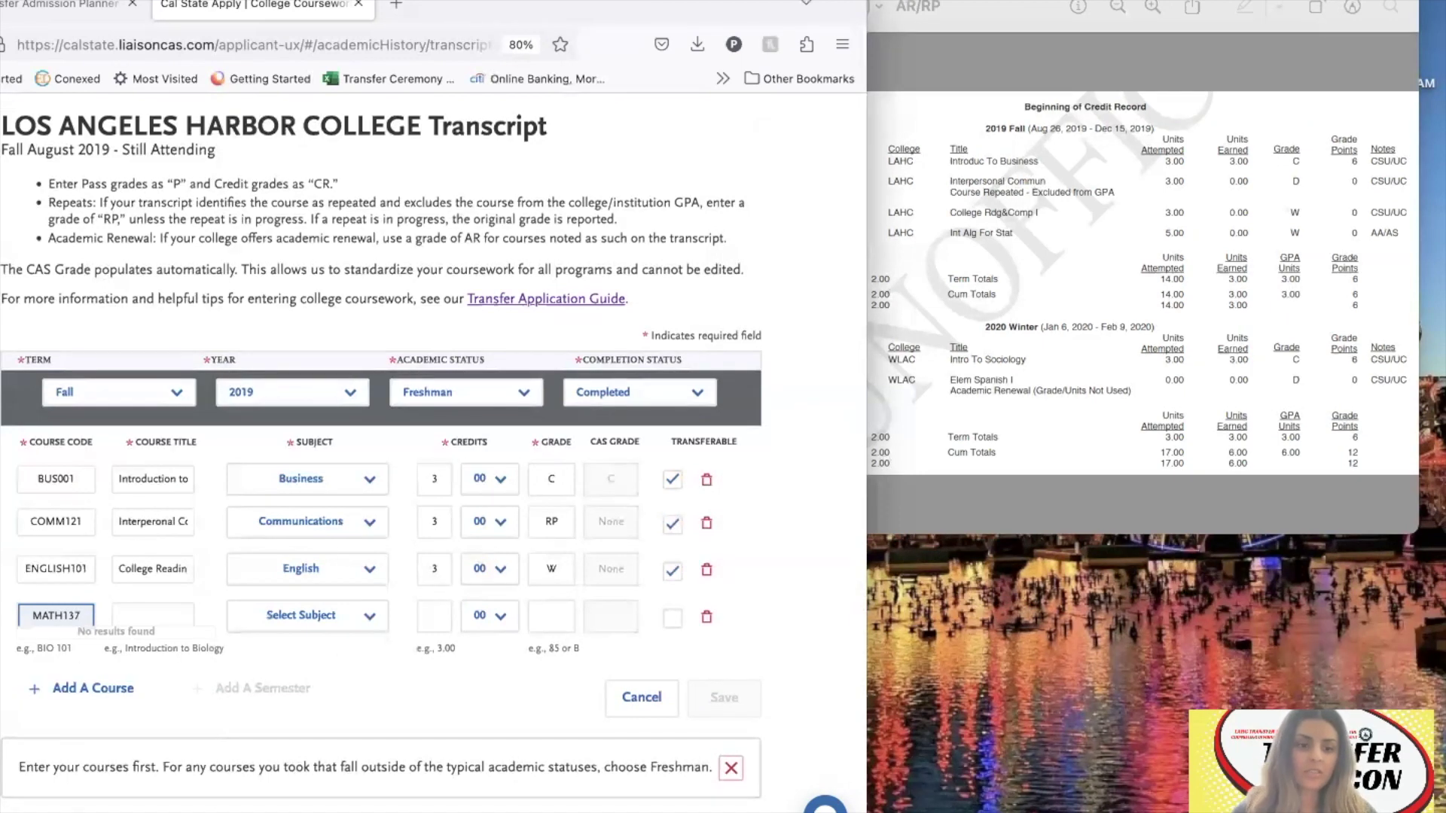
# Enter "Int Alg for Stat" as the MATH137 course's title, consulting the transcript.
pyautogui.click(165, 608)
pyautogui.click(979, 322)
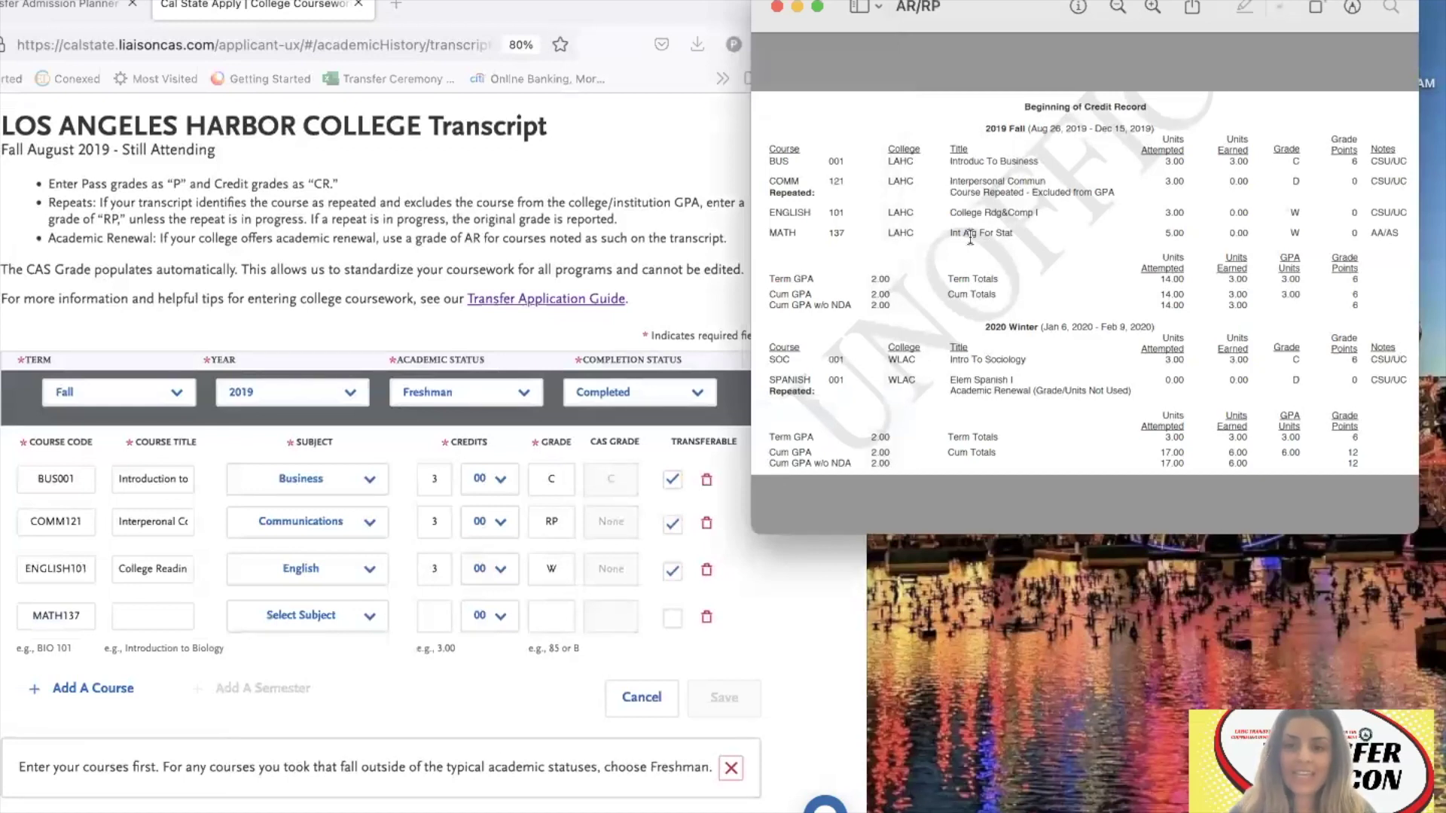
pyautogui.click(179, 613)
pyautogui.write('In')
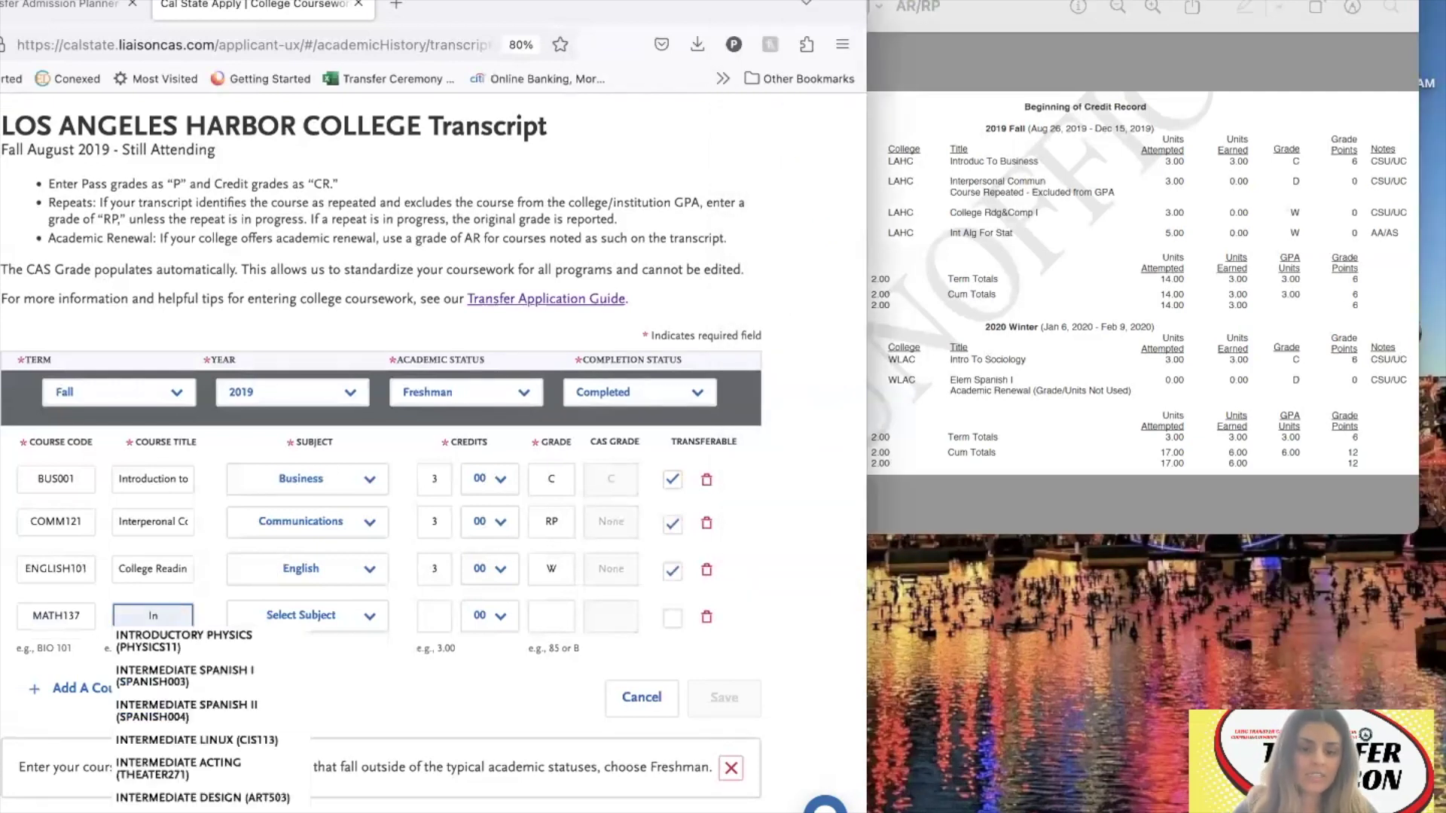
pyautogui.write('t Alg')
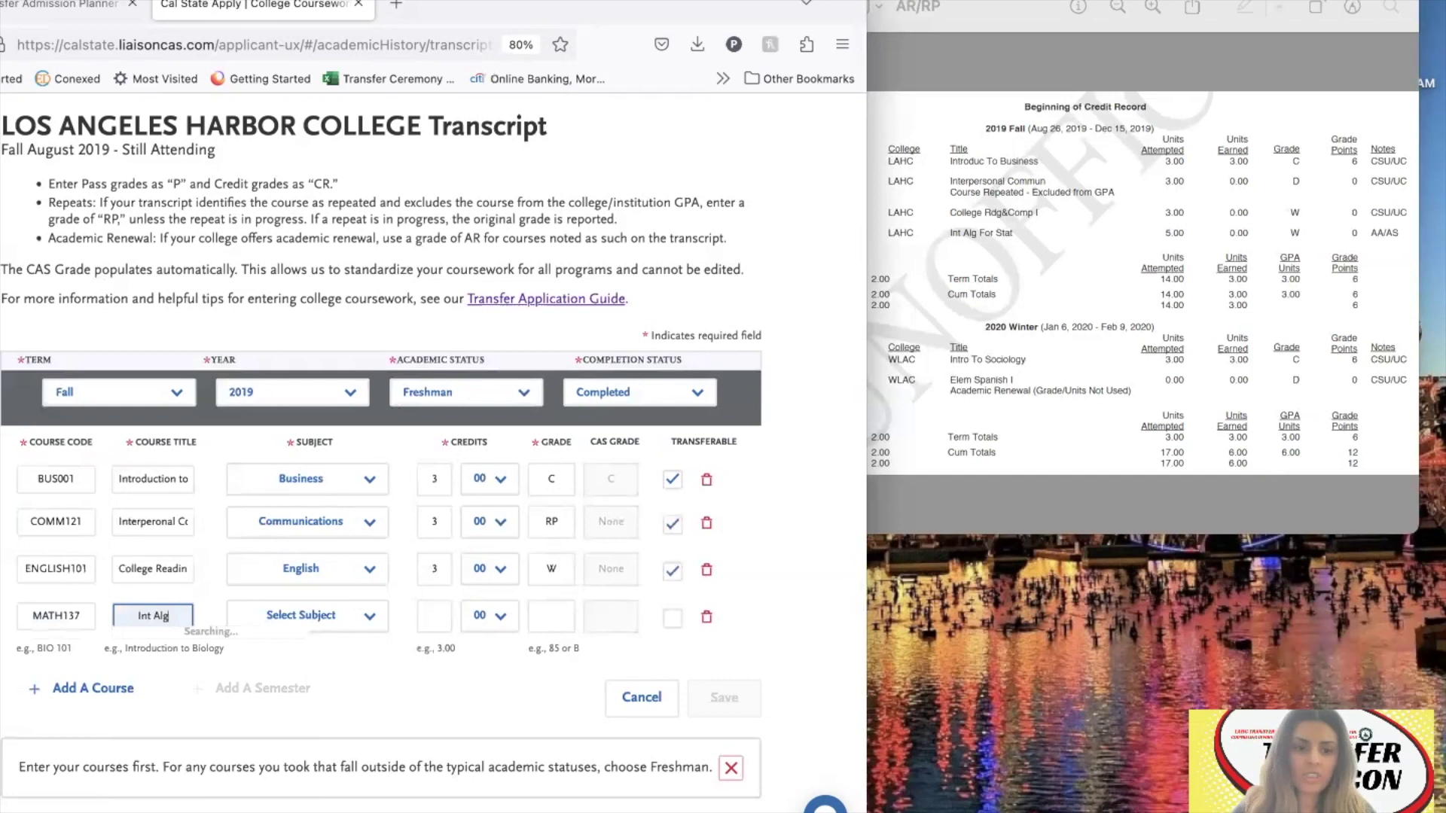
pyautogui.write(' for Stat')
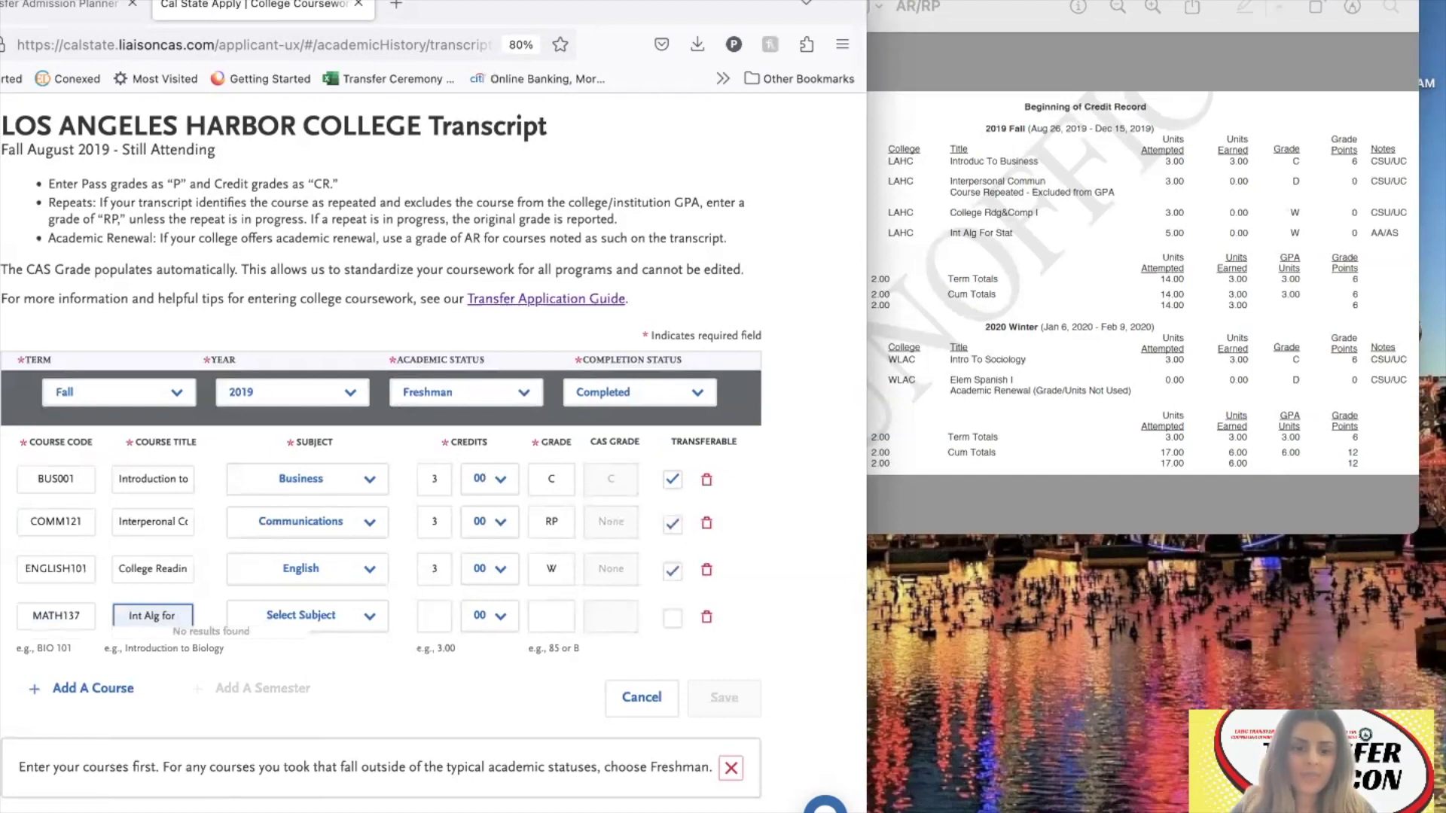
# Set the MATH137 course's subject to Mathematics.
pyautogui.click(325, 619)
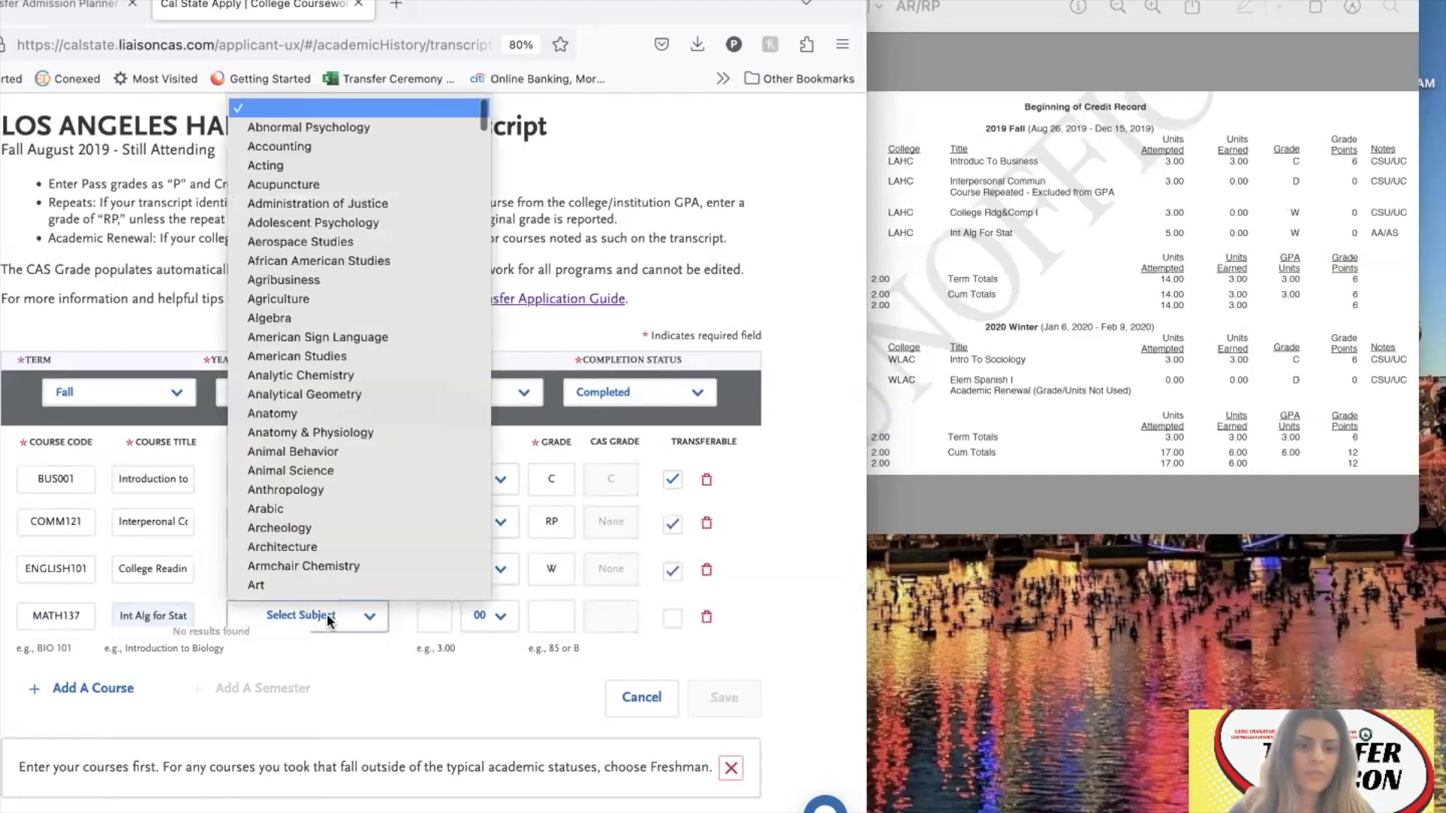
pyautogui.write('Math')
pyautogui.press('Down')
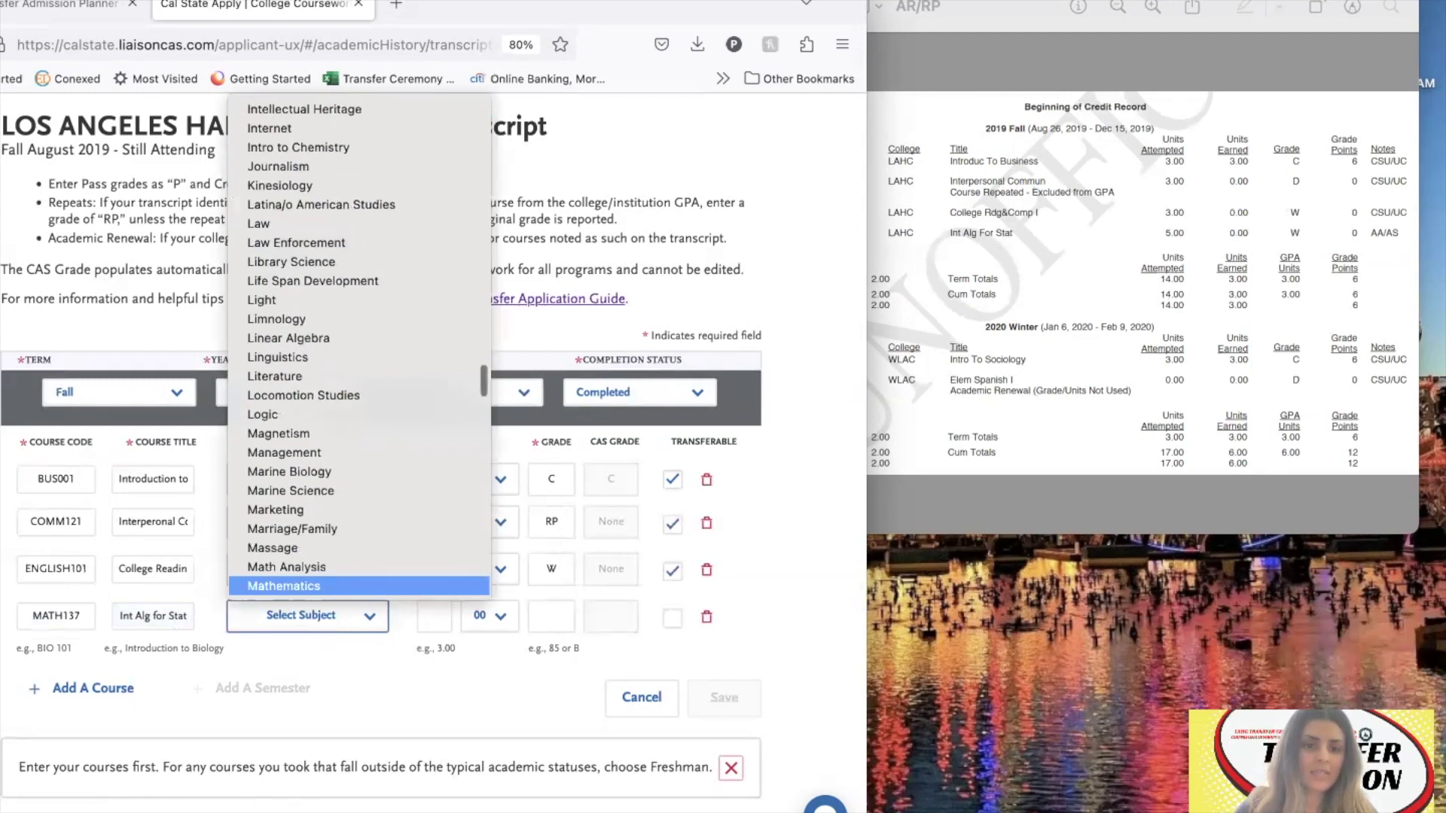
pyautogui.press('Return')
# Enter 5 credits and grade W for MATH137 per the transcript, and save the Fall 2019 semester.
pyautogui.click(1092, 226)
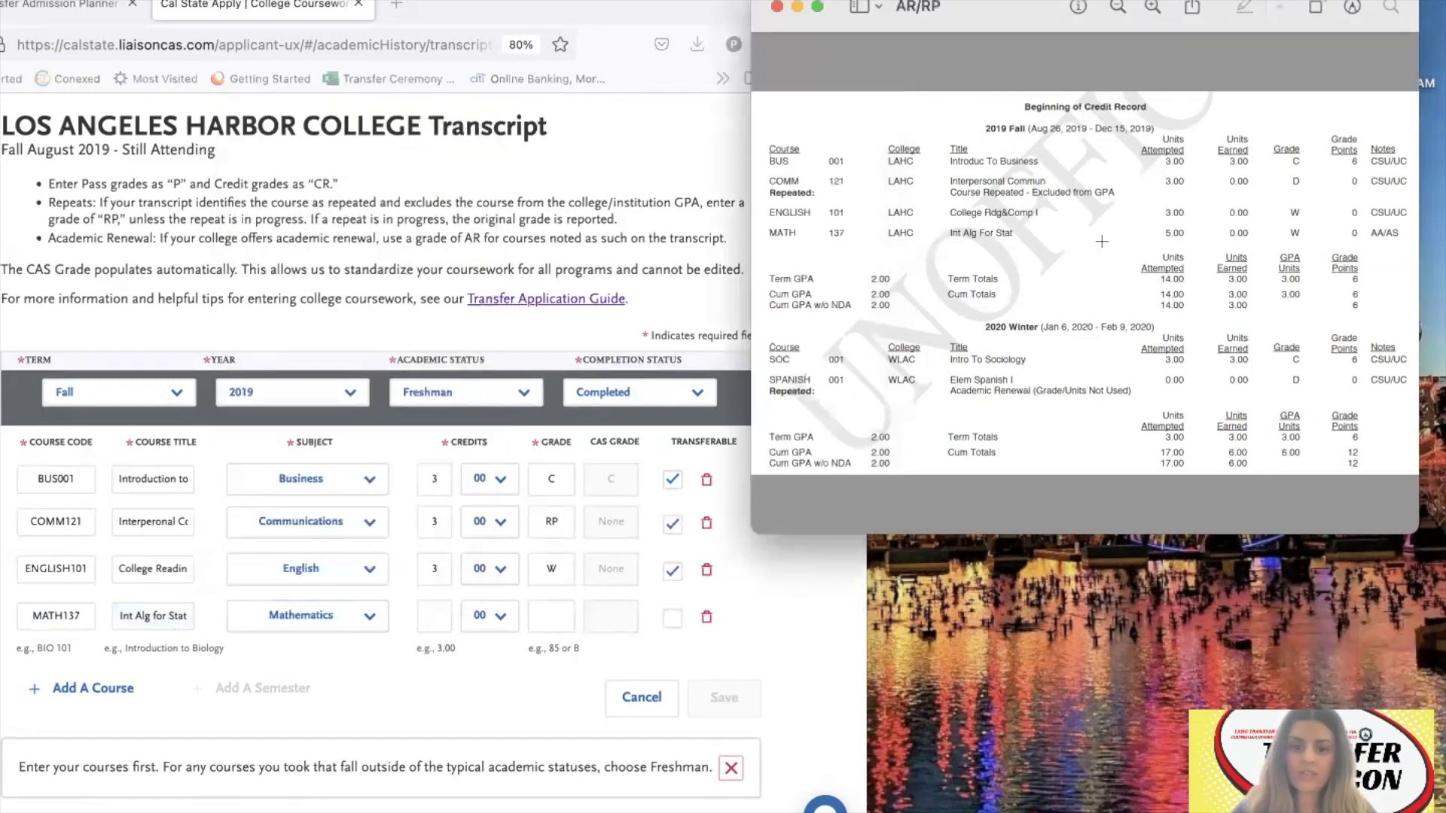
pyautogui.click(440, 615)
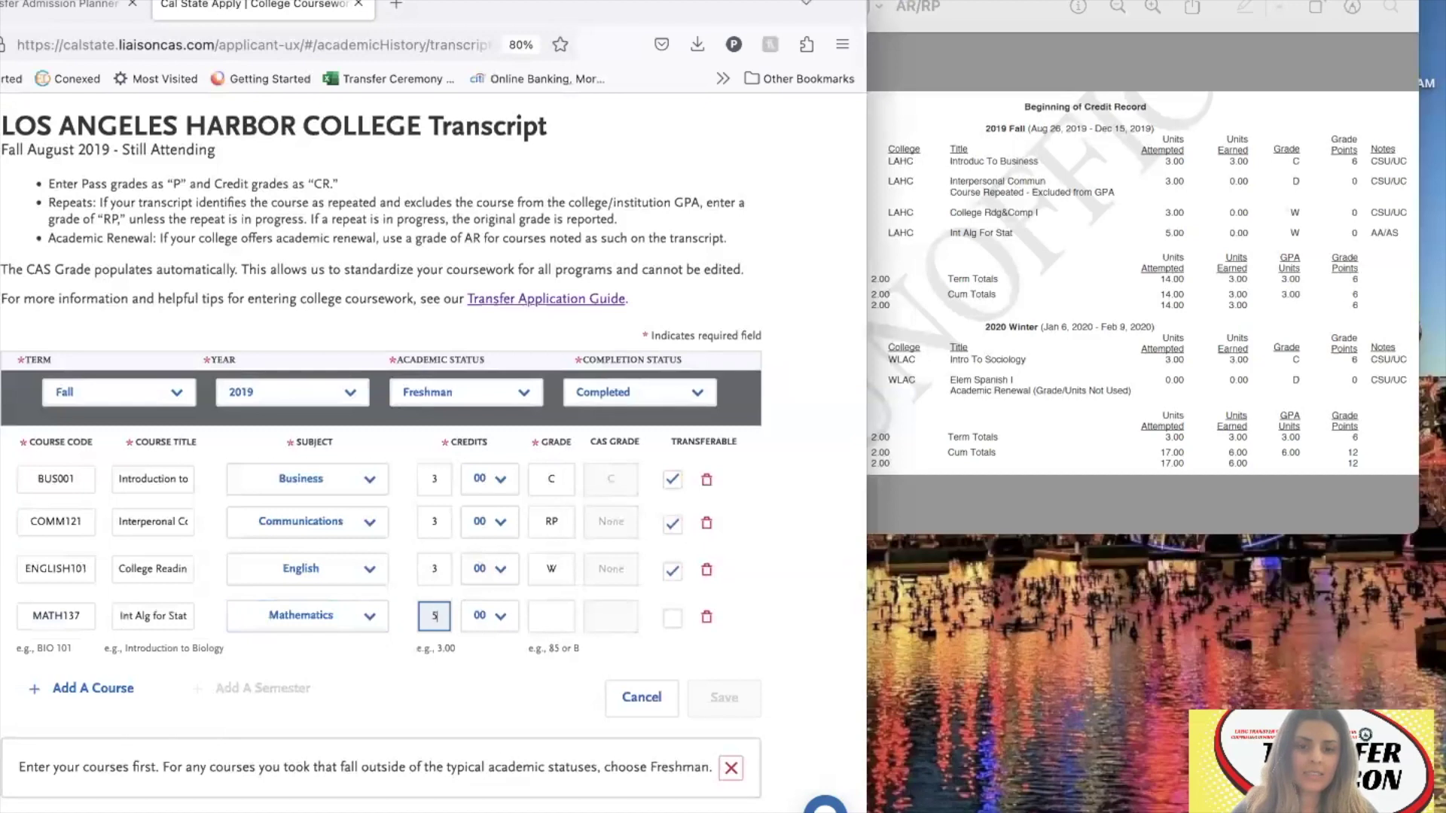
pyautogui.click(558, 615)
pyautogui.write('W')
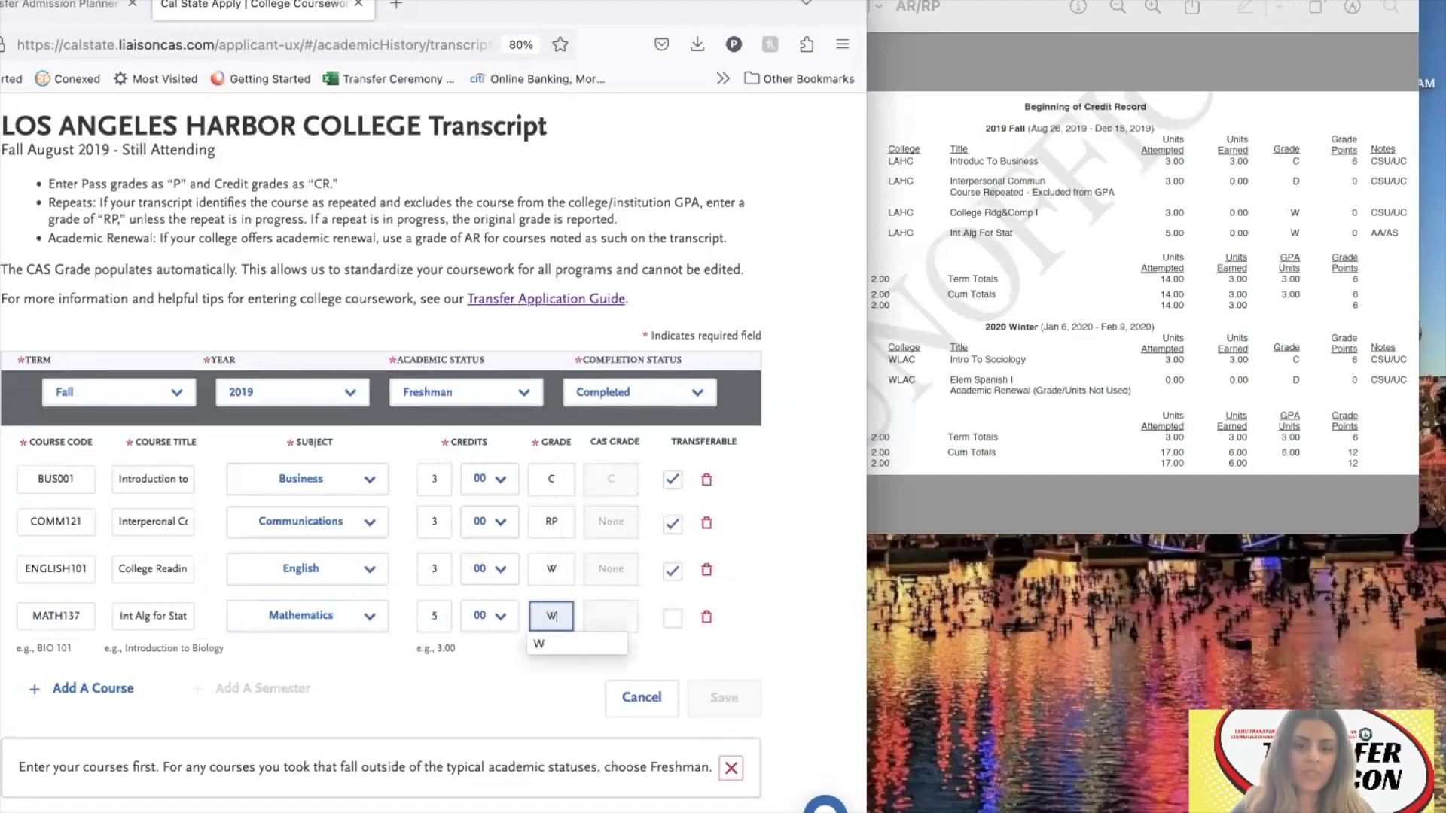
pyautogui.click(659, 614)
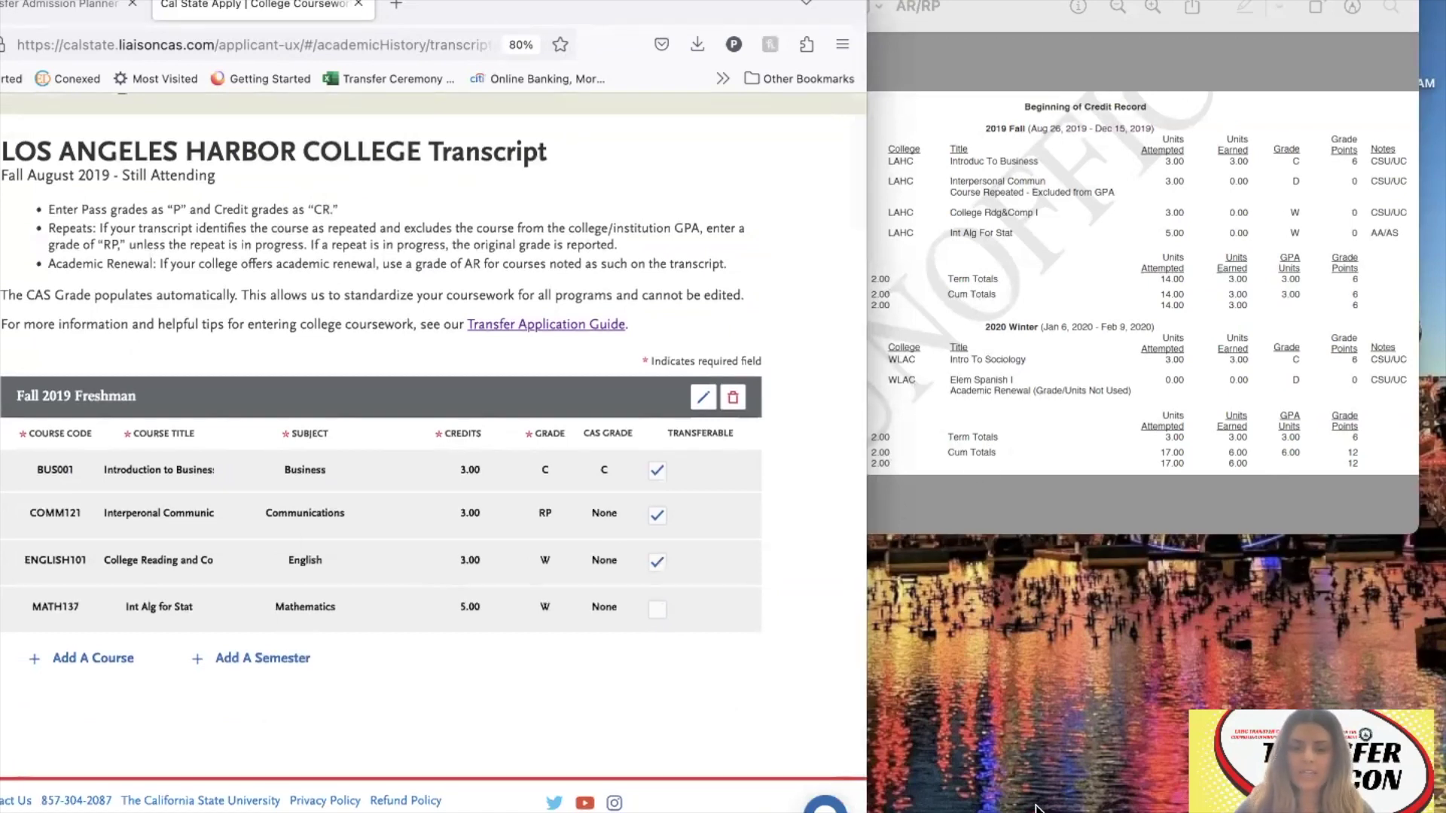
# Close the transcript image and add a semester with the term Spring and the year 2020.
pyautogui.press('super+w')
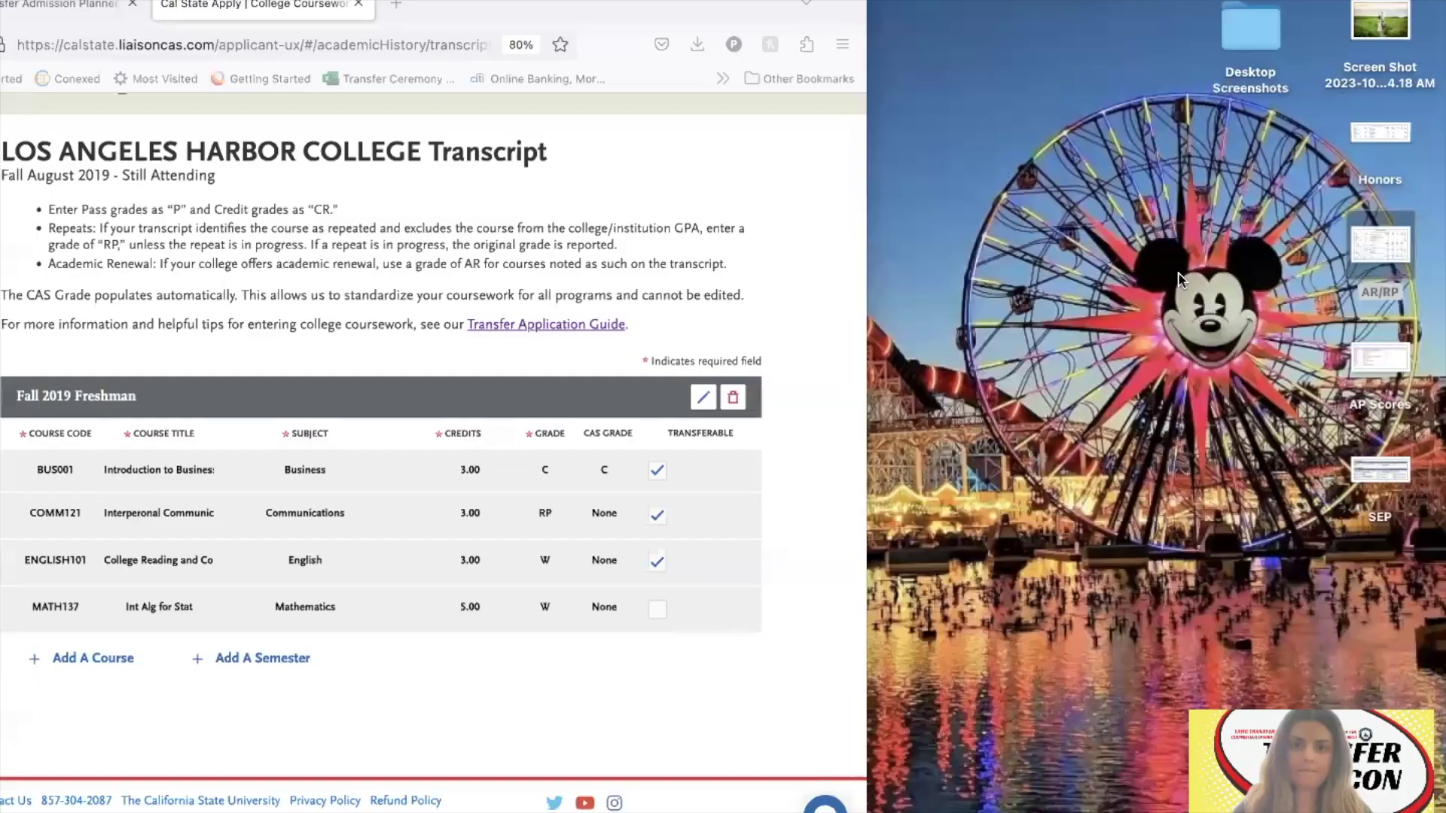
pyautogui.moveTo(723, 22); pyautogui.dragTo(916, 23)
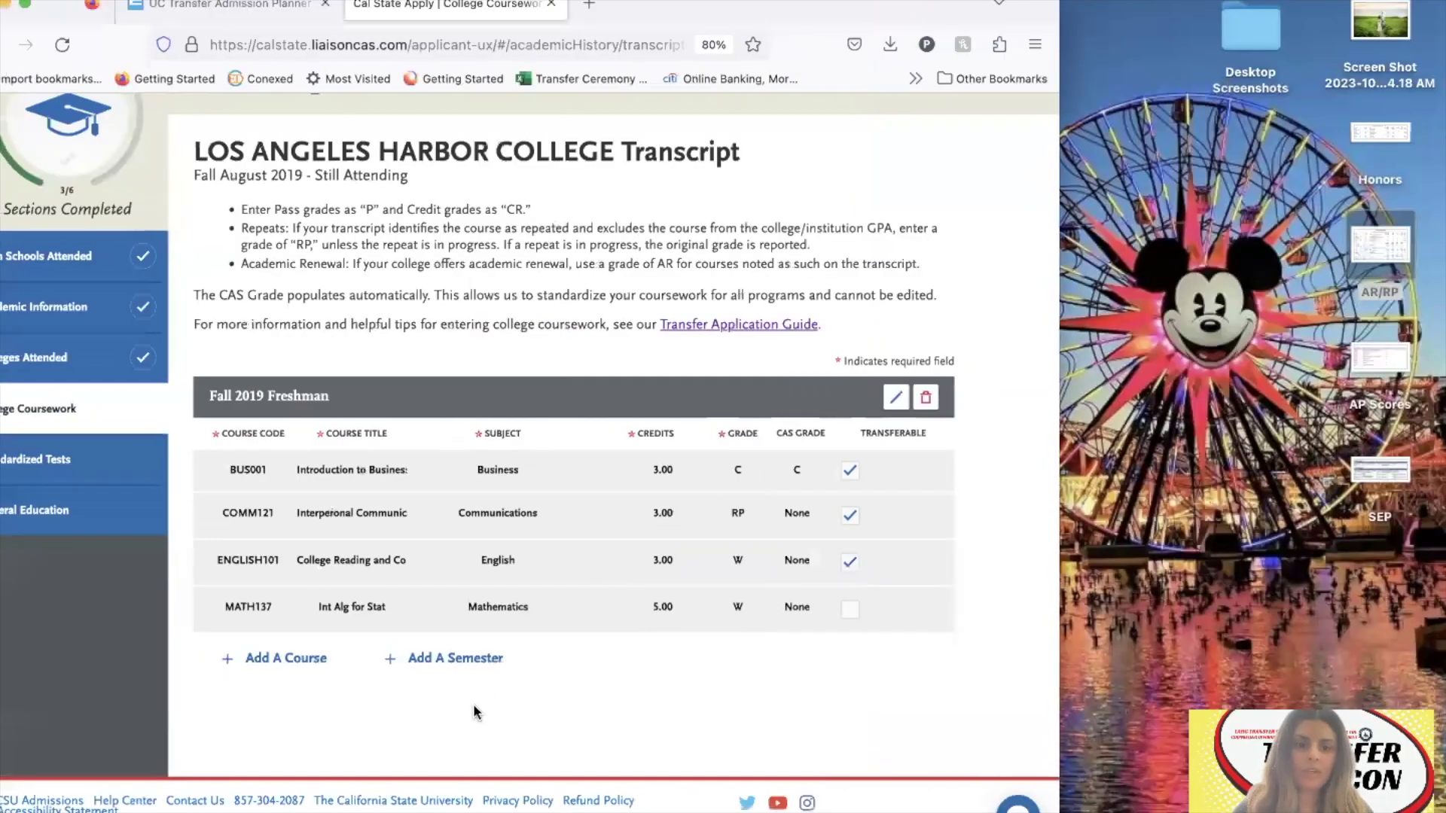
pyautogui.click(475, 660)
pyautogui.scroll(-2, 474, 660)
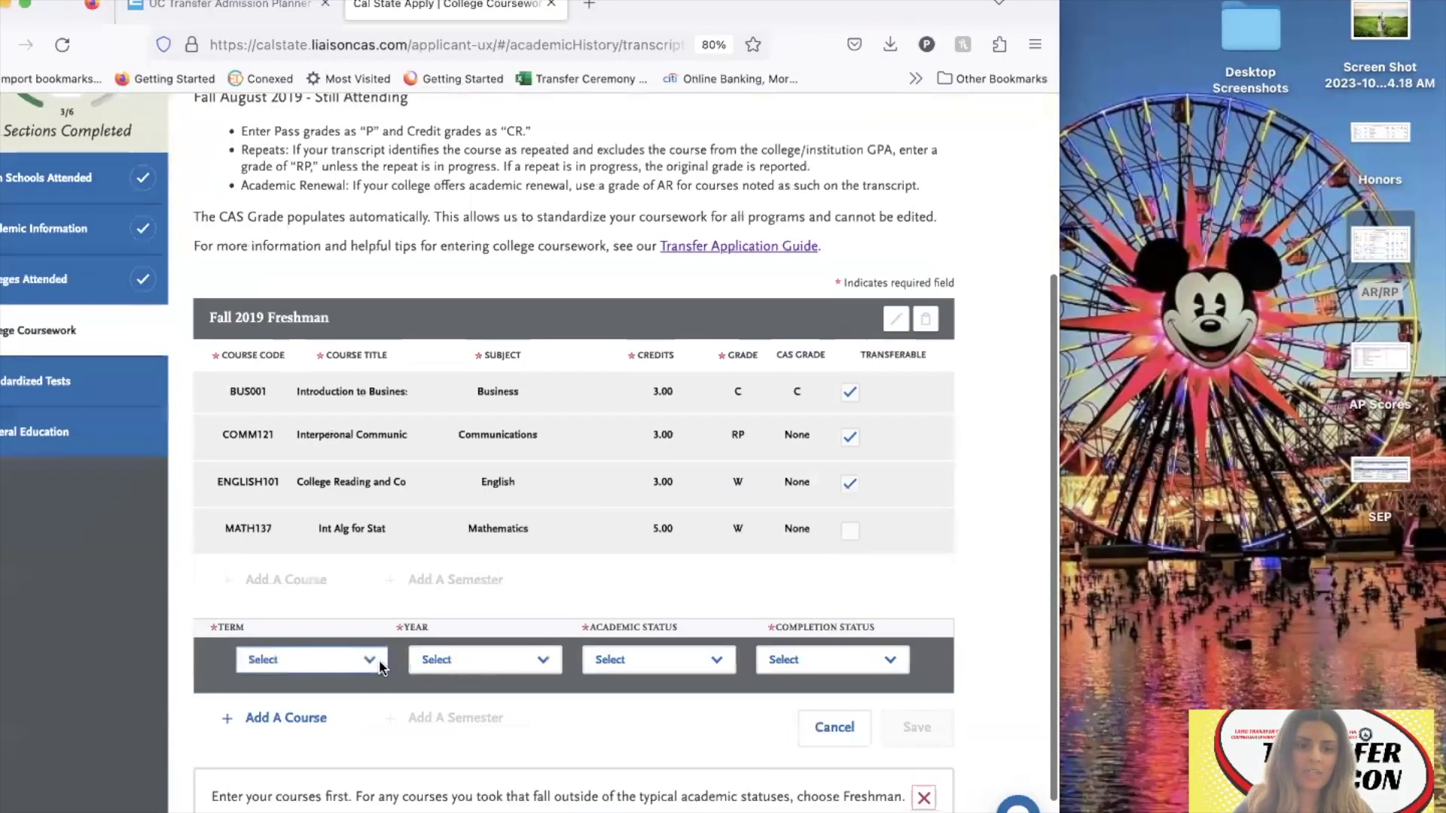
pyautogui.click(380, 660)
pyautogui.click(380, 692)
pyautogui.click(467, 678)
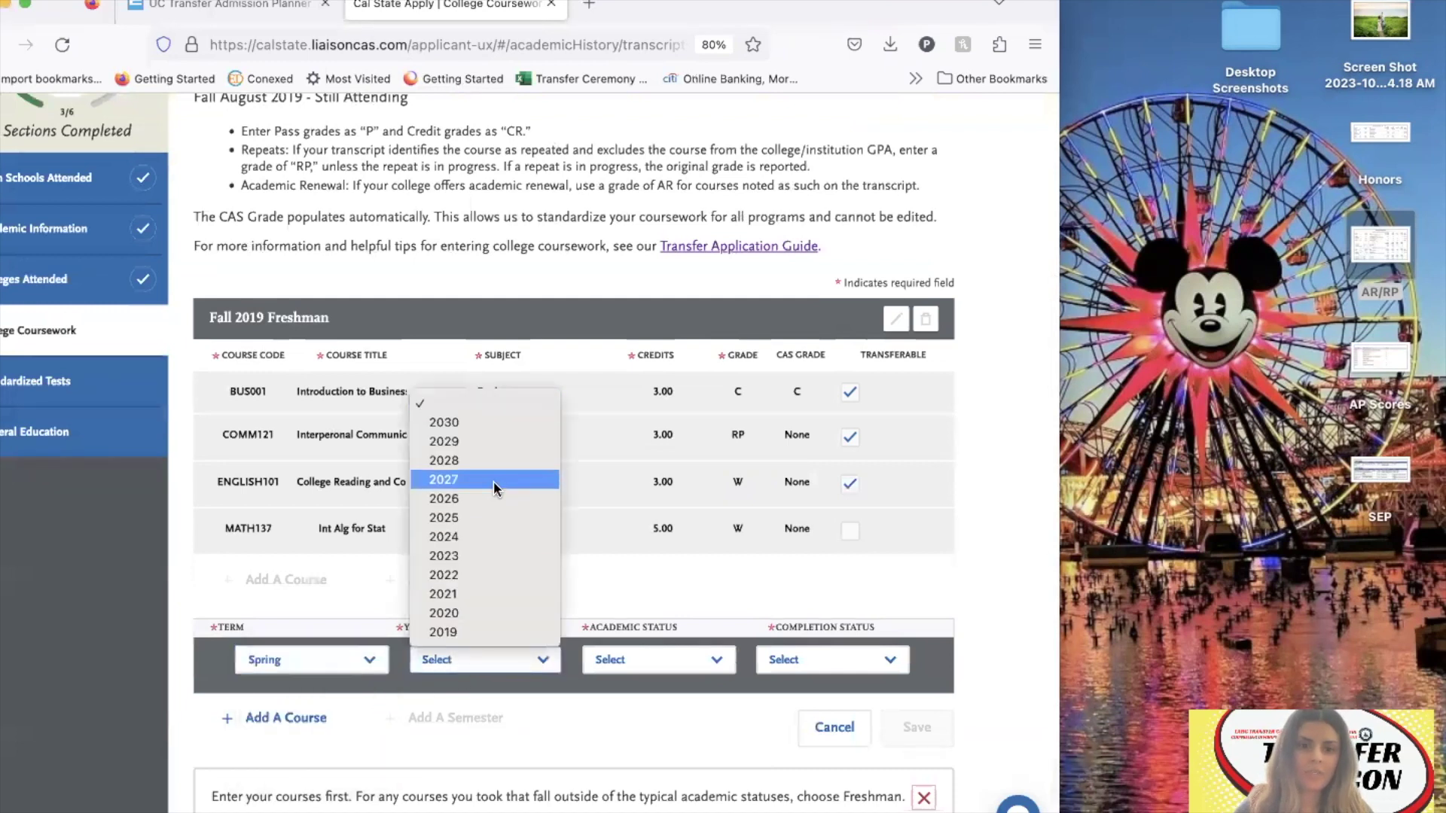
pyautogui.click(518, 613)
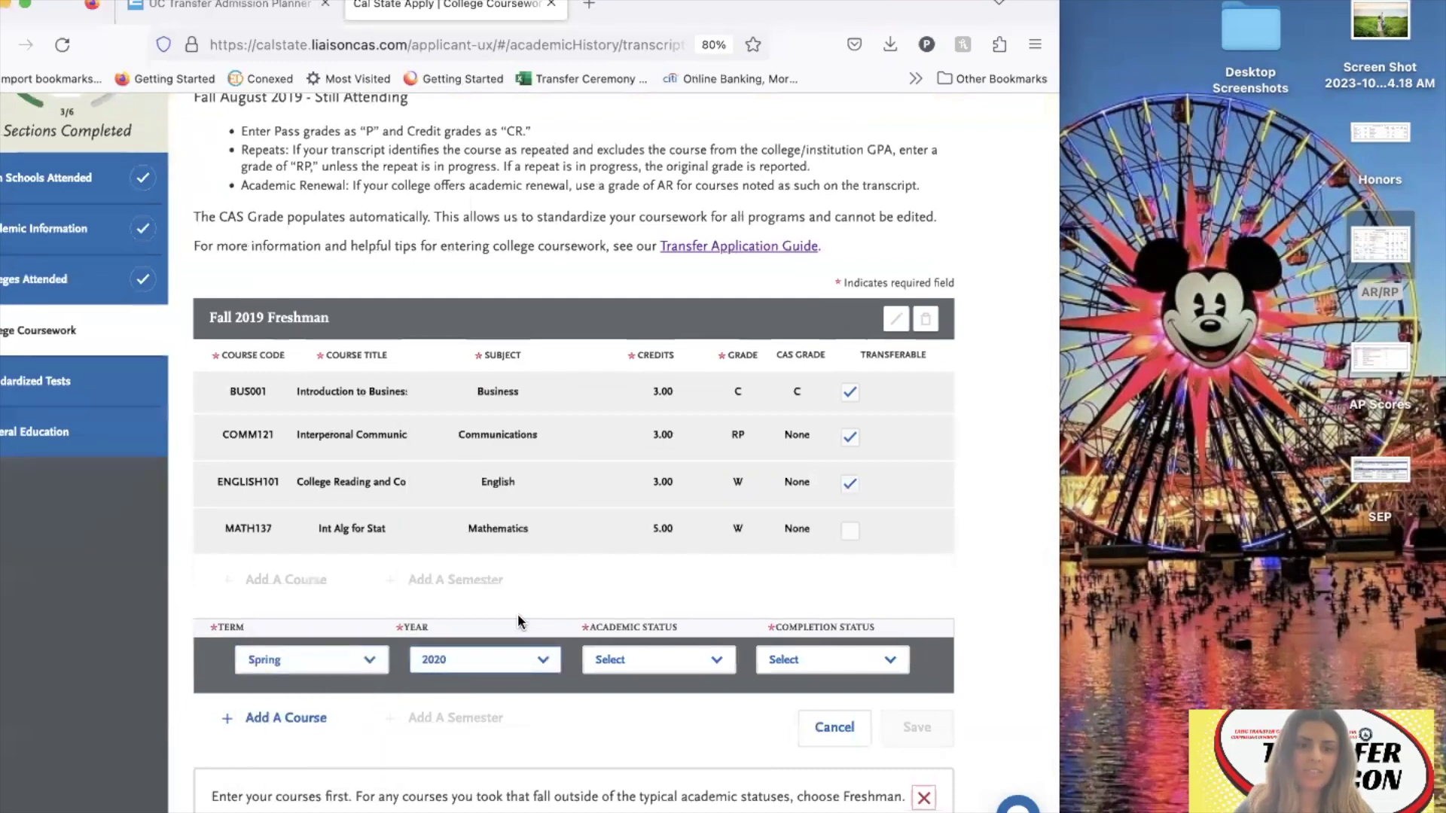
# Set the Spring 2020 semester's academic status to Freshman and its completion status to Completed.
pyautogui.click(684, 654)
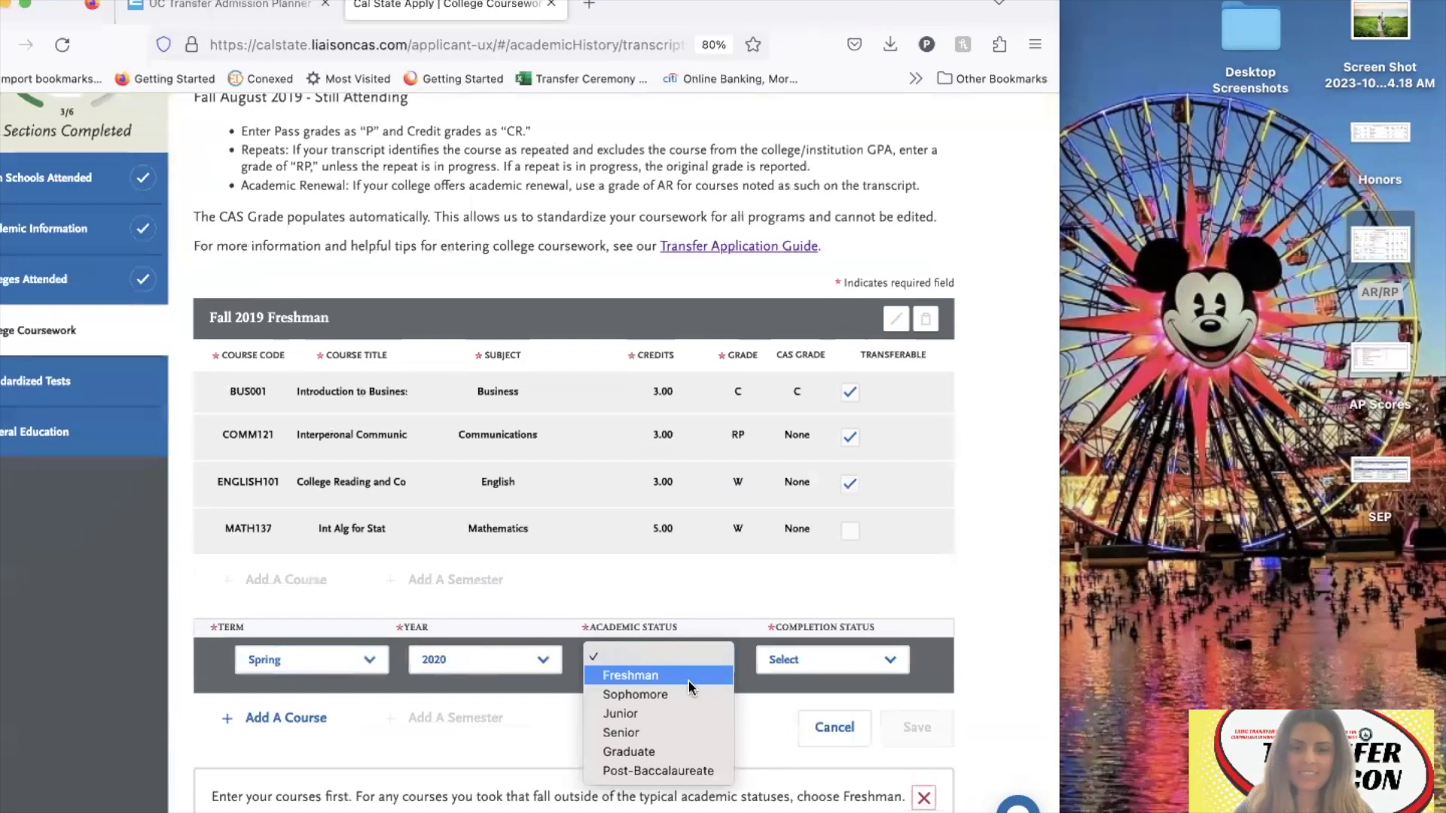
pyautogui.click(689, 678)
pyautogui.click(851, 656)
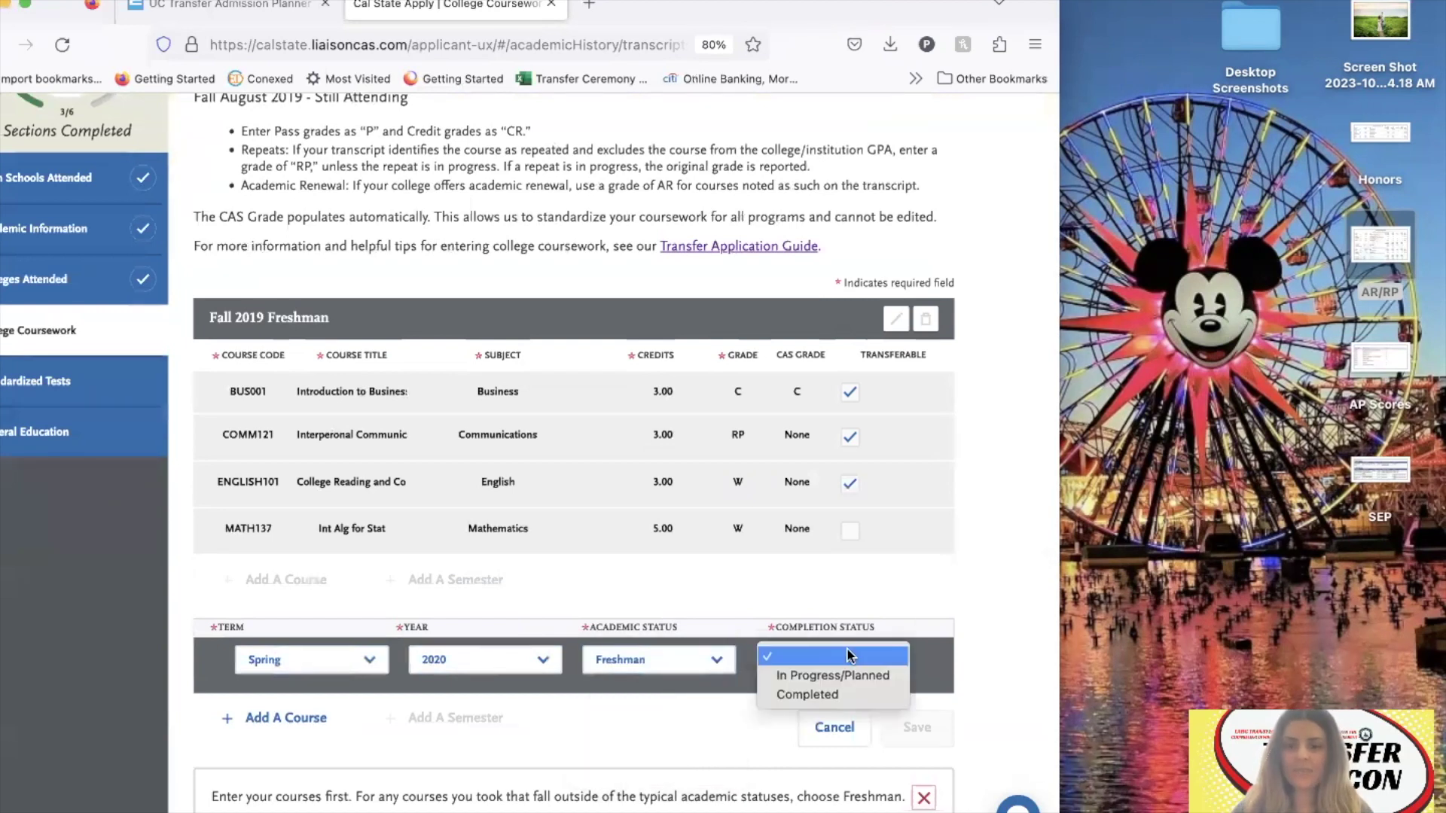
pyautogui.click(849, 693)
# Add a course to the Spring 2020 semester and choose COMM121 as its course code.
pyautogui.scroll(-2, 314, 671)
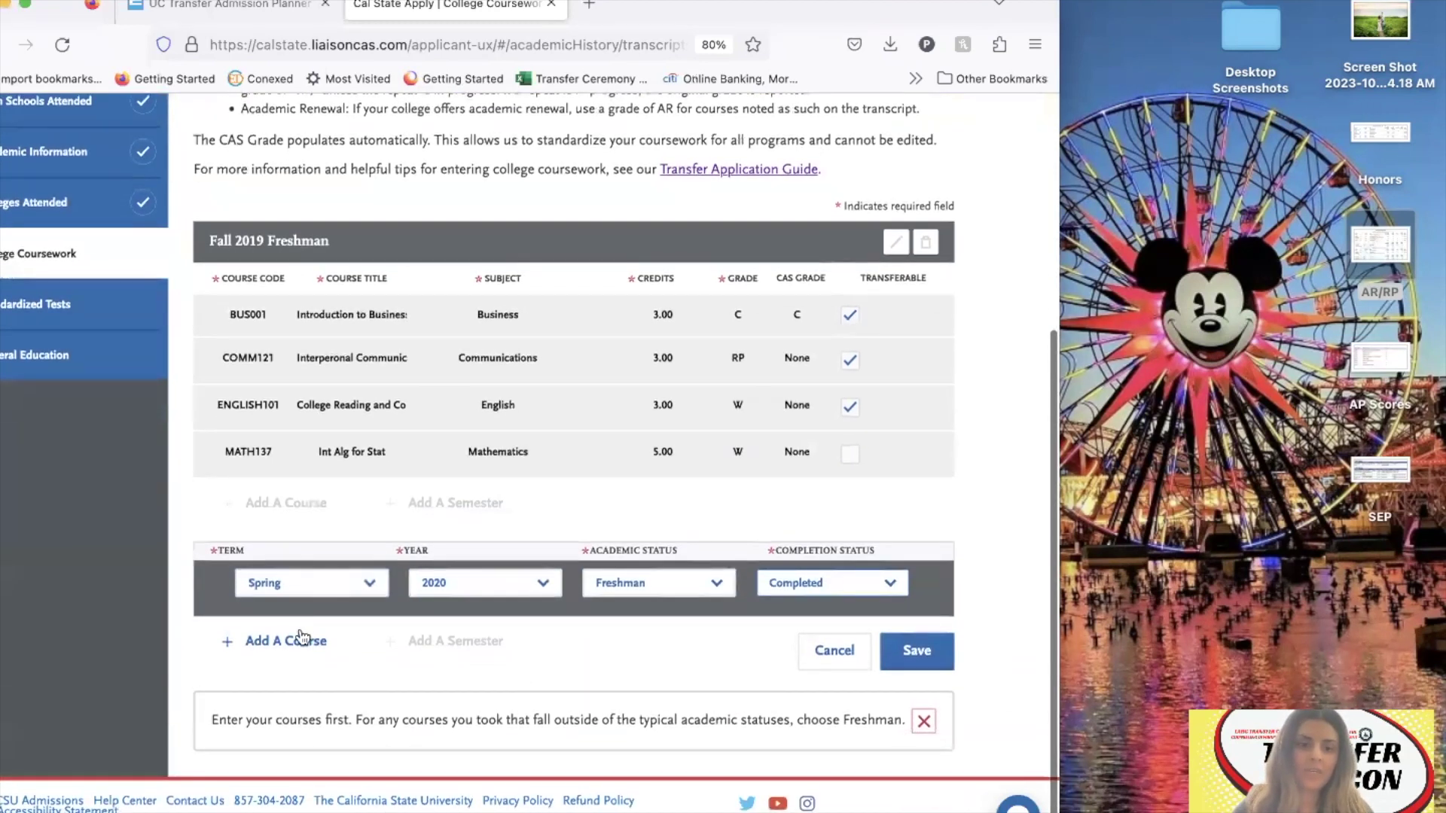
pyautogui.click(301, 639)
pyautogui.write('comm121')
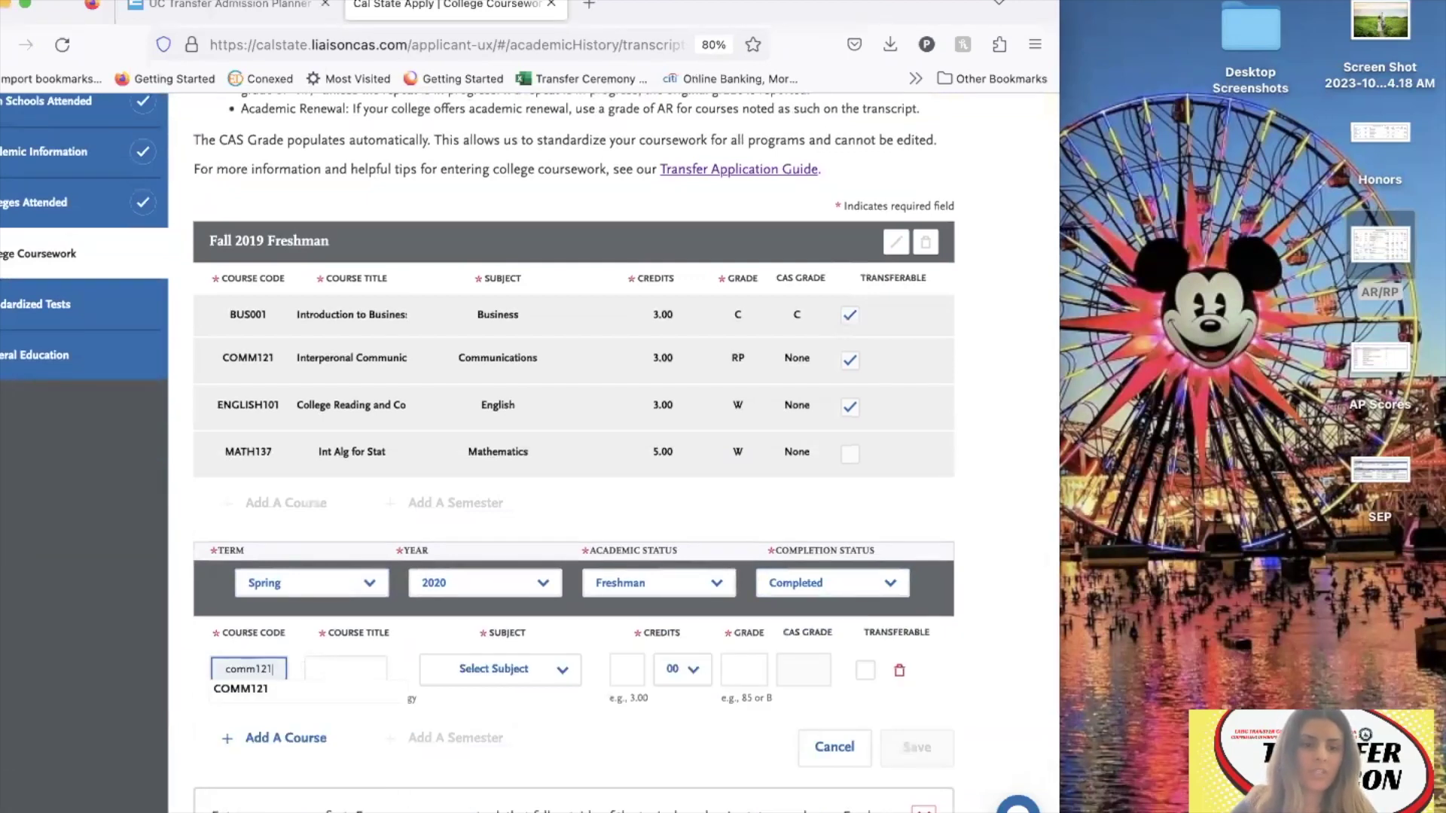
pyautogui.click(303, 692)
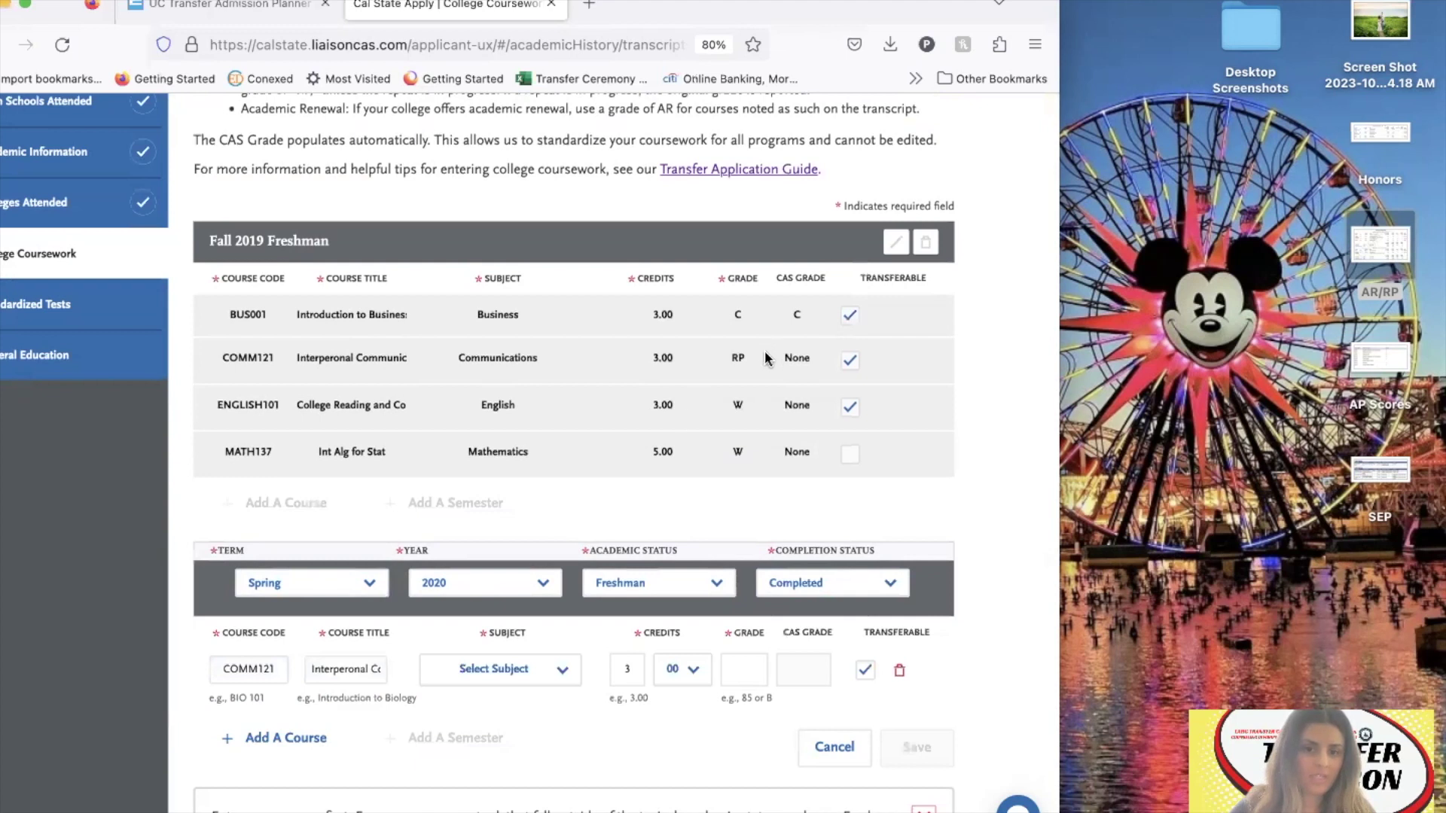
# Set the Spring 2020 COMM121 course's subject to Communications.
pyautogui.click(494, 669)
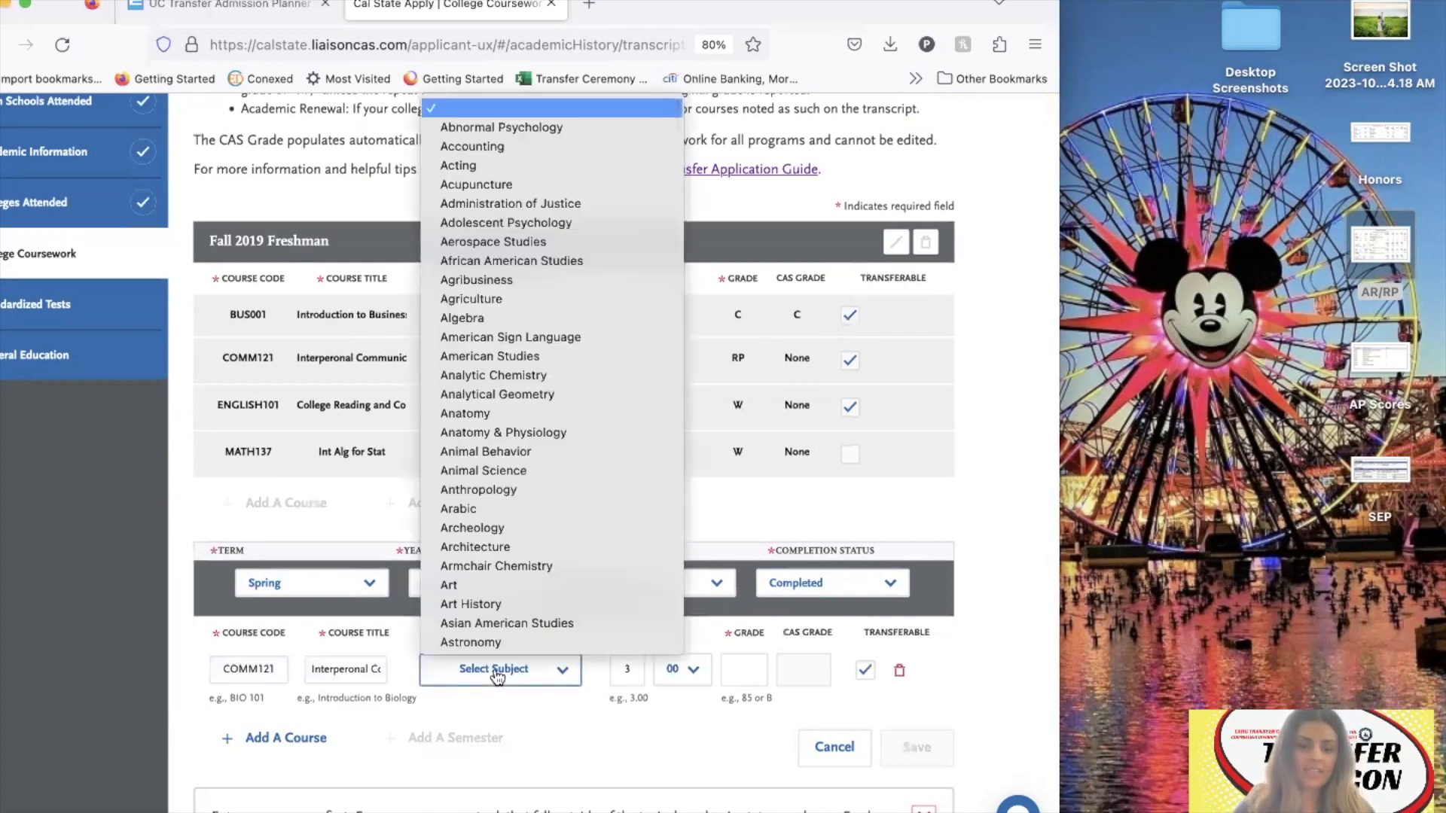
pyautogui.write('co')
pyautogui.press('Down')
pyautogui.press('Down')
pyautogui.press('Down')
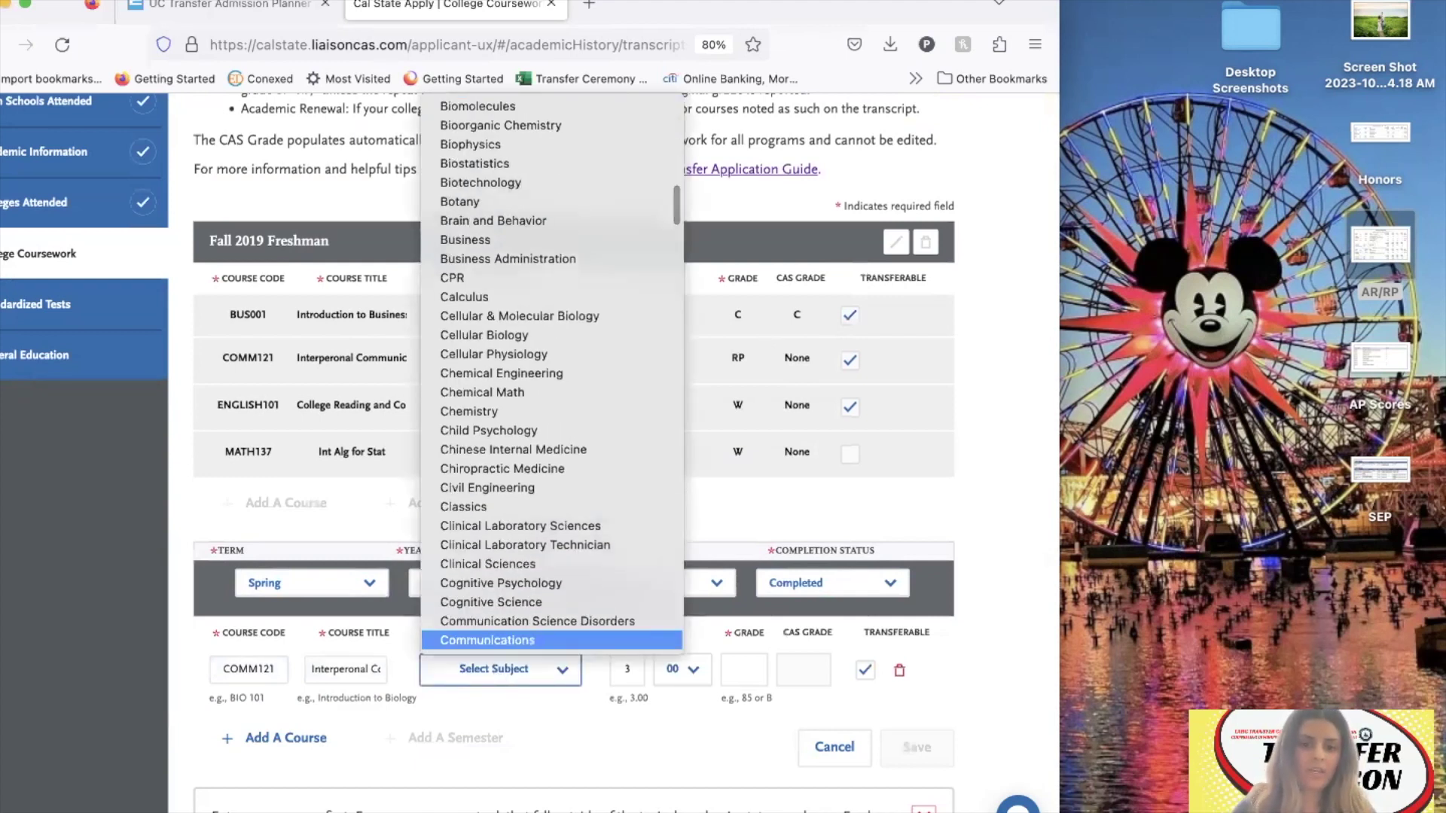
pyautogui.press('Return')
# Enter A as the grade of the Spring 2020 COMM121 course and save the semester.
pyautogui.click(743, 669)
pyautogui.write('A')
pyautogui.press('Tab')
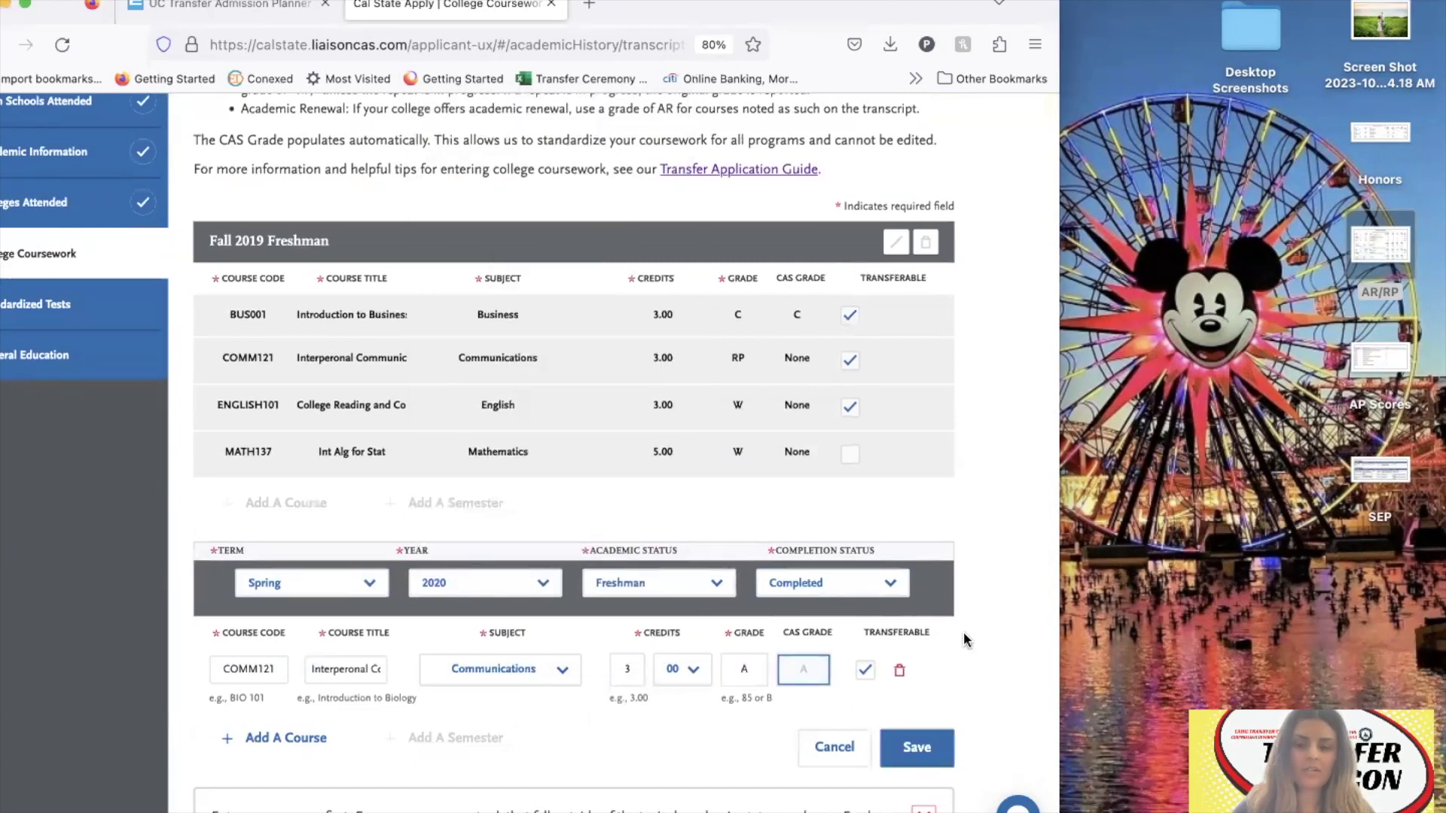
pyautogui.scroll(-2, 964, 634)
pyautogui.click(907, 659)
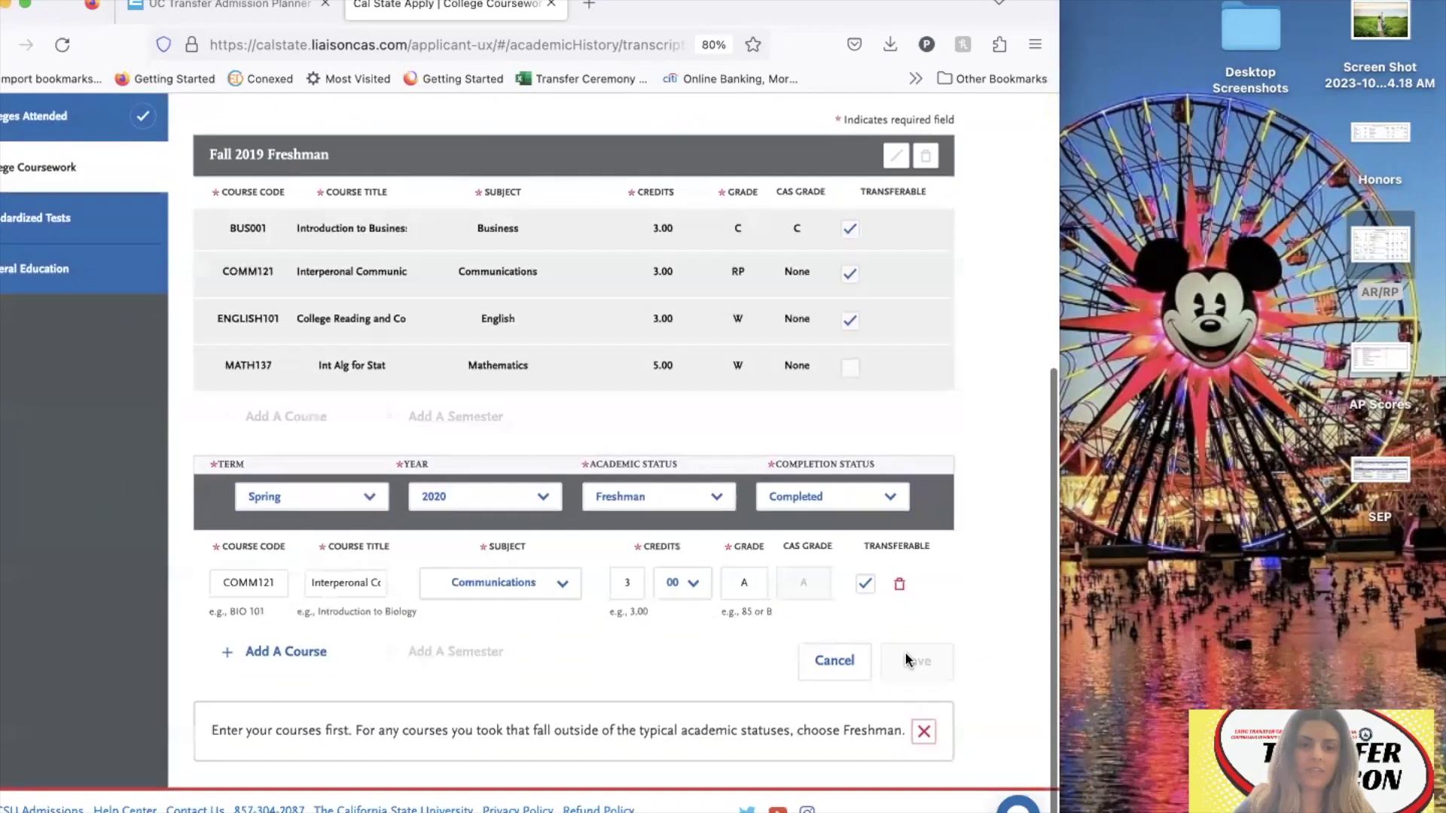
# Return to the College Coursework overview and open the West Los Angeles College transcript for entry.
pyautogui.scroll(1, 901, 646)
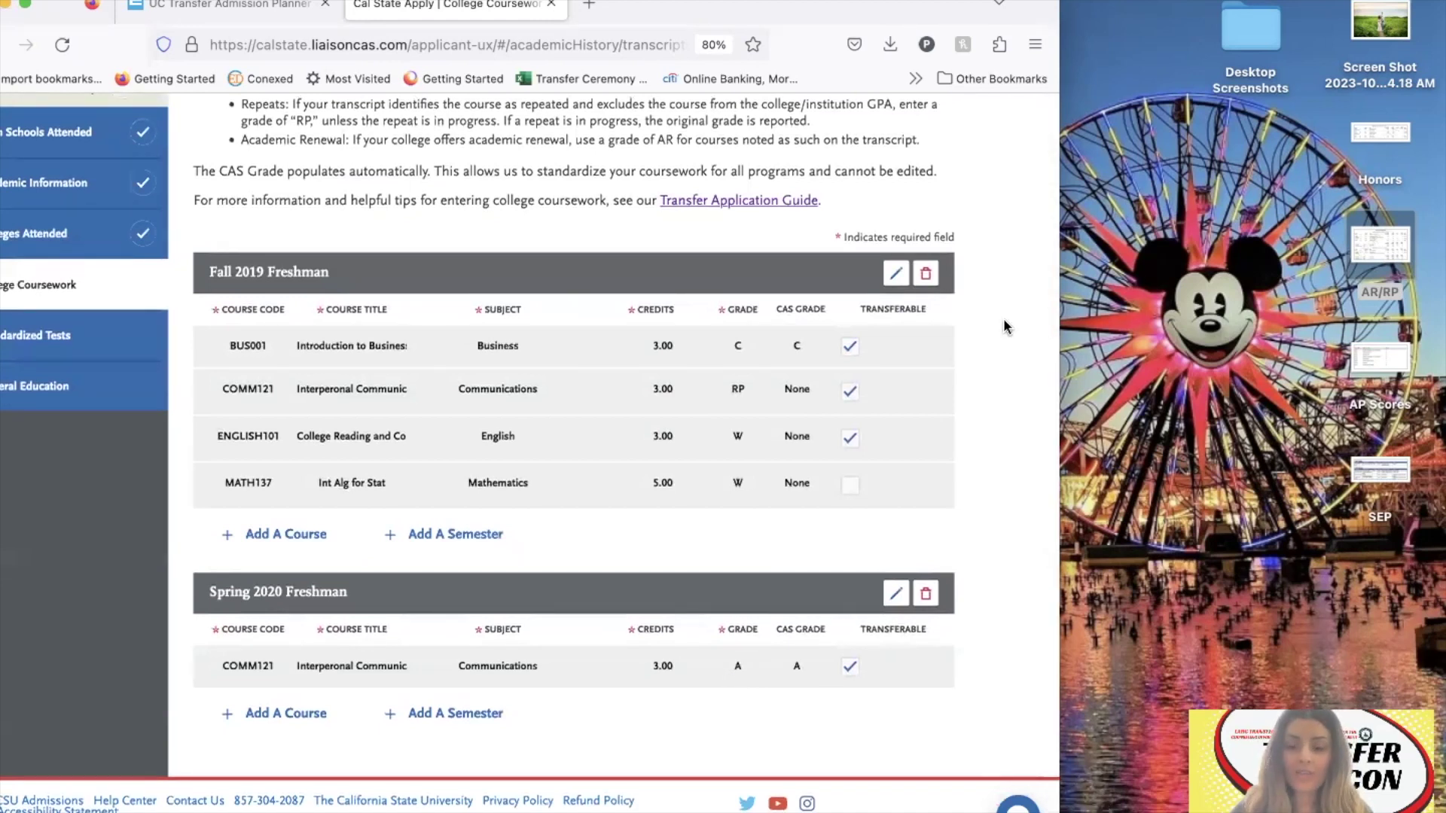
pyautogui.moveTo(913, 22); pyautogui.dragTo(981, 22)
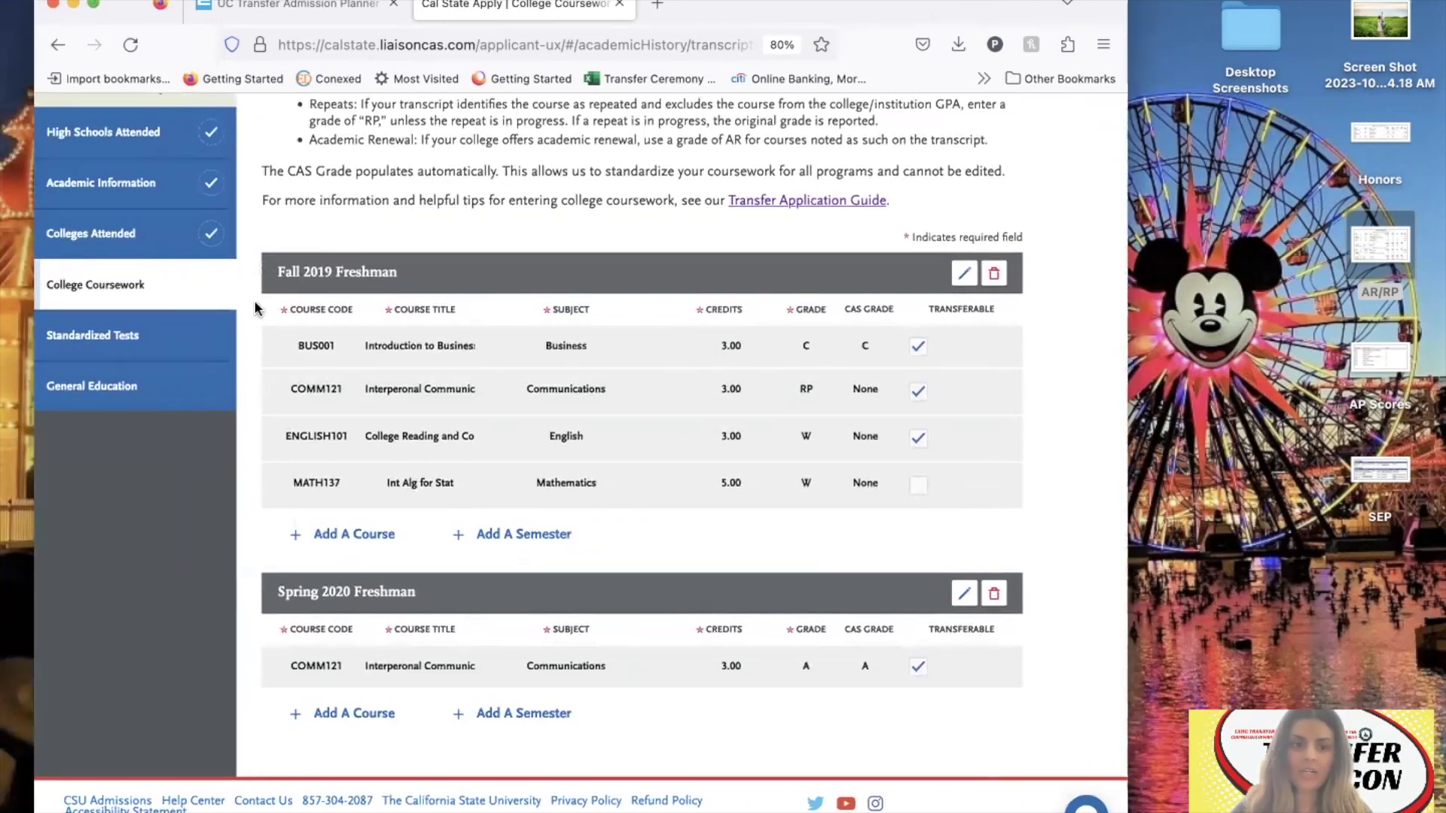
pyautogui.click(188, 293)
pyautogui.scroll(-10, 646, 531)
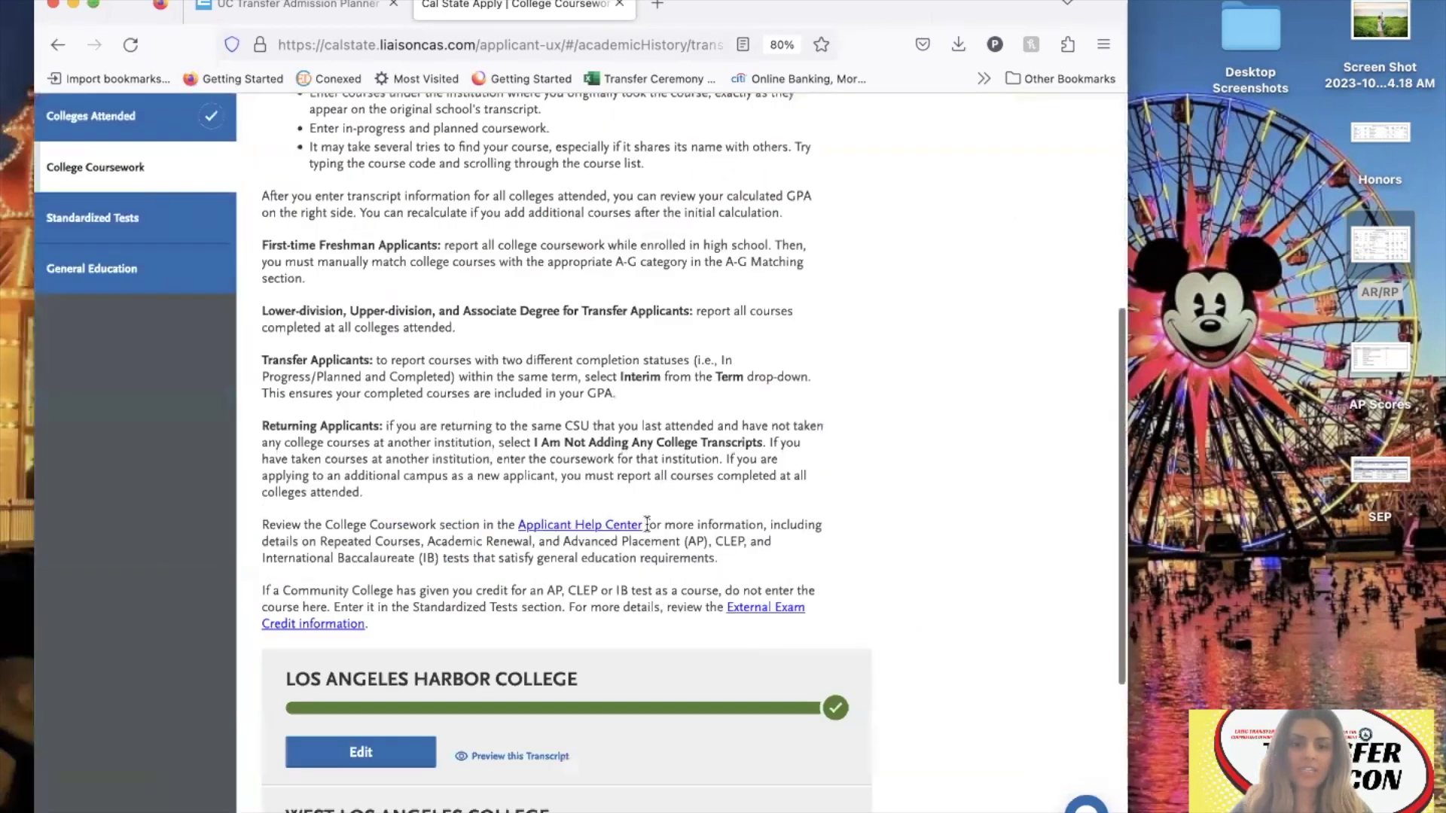
pyautogui.click(405, 544)
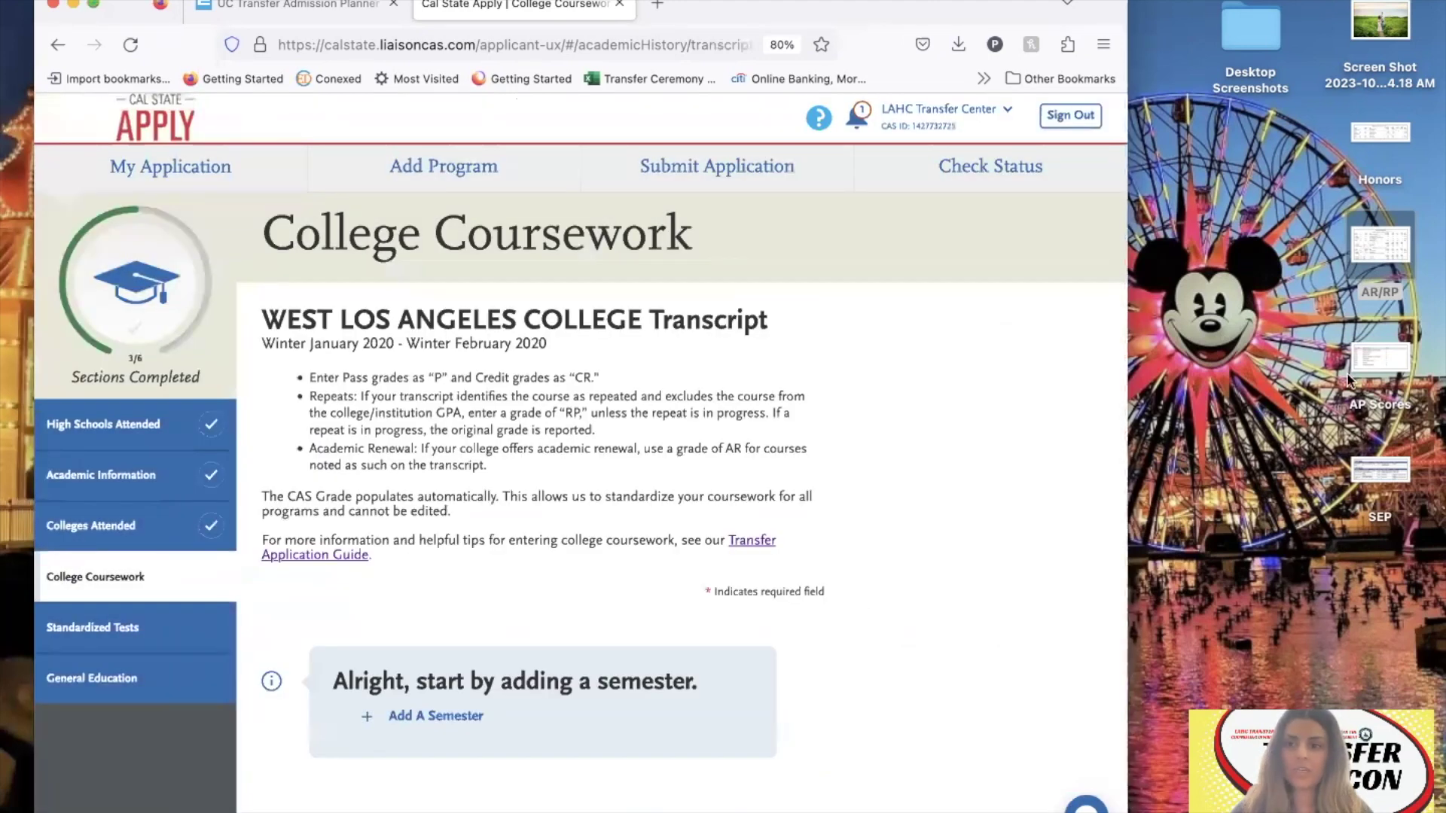
# Open the AR/RP transcript image from the desktop and place it beside the coursework page.
pyautogui.doubleClick(1396, 250)
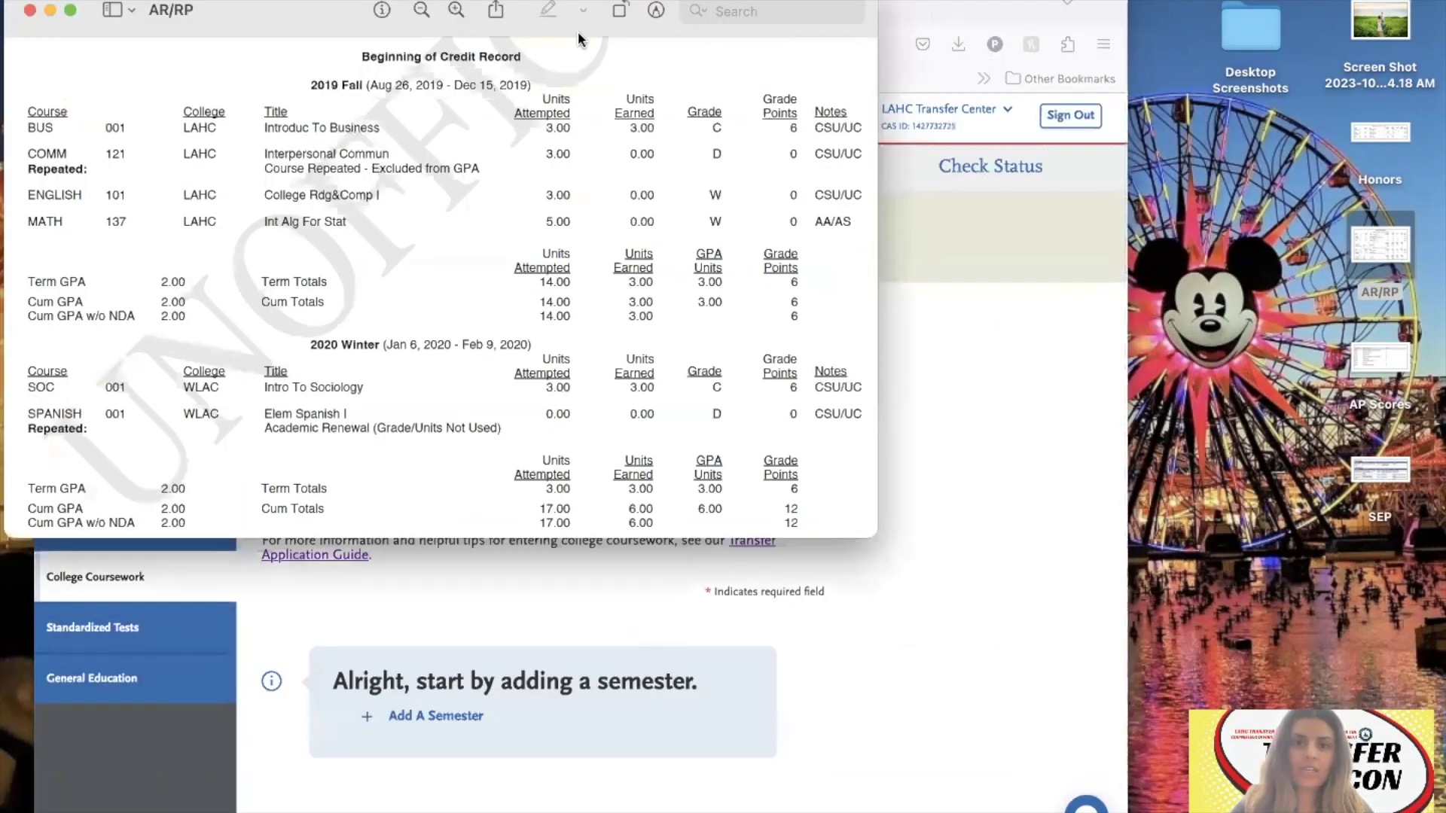
pyautogui.moveTo(270, 29); pyautogui.dragTo(882, 25)
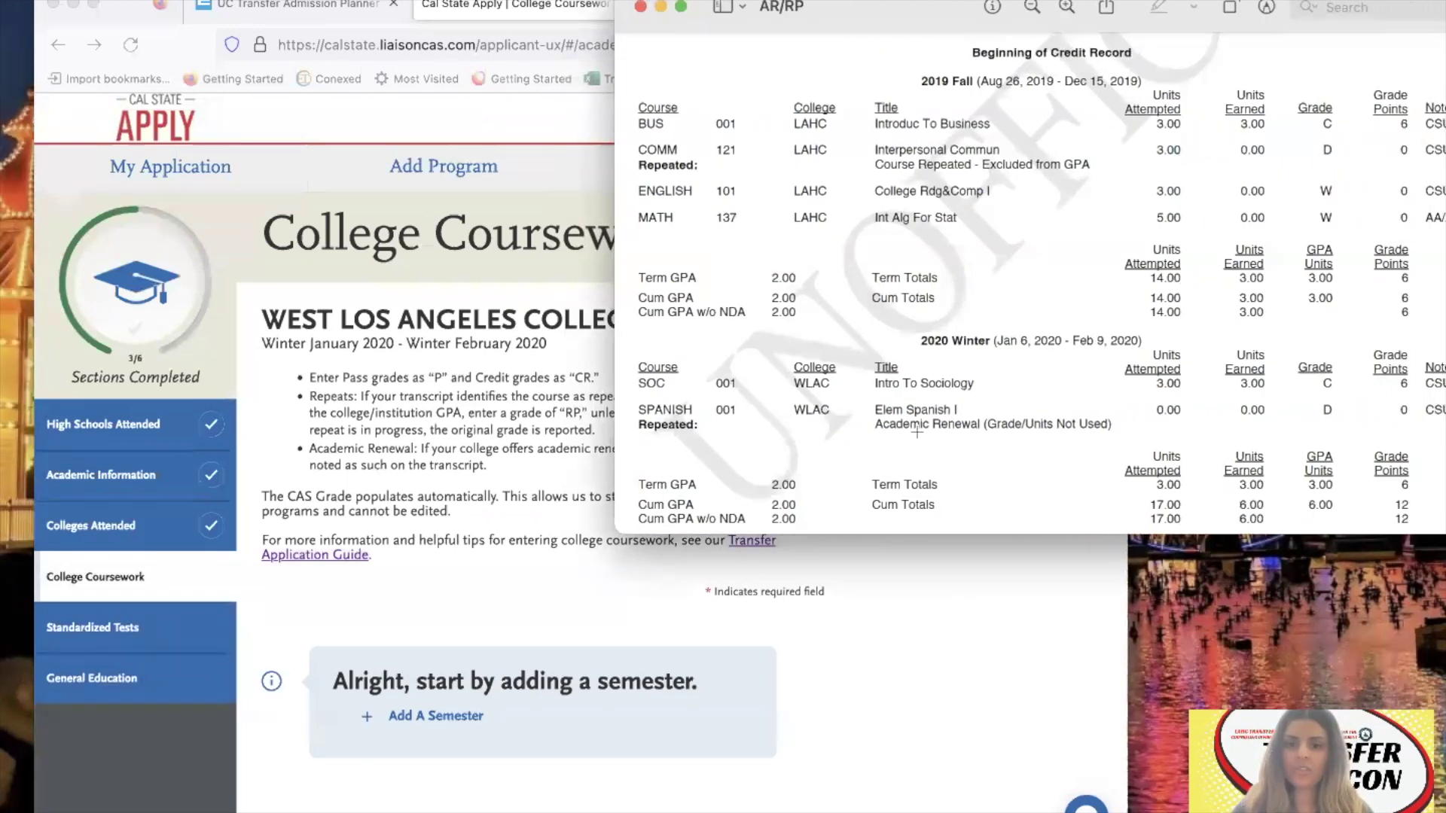
pyautogui.click(939, 600)
# Add a West Los Angeles College semester with the term Winter and the year 2020, keeping the transcript image in view.
pyautogui.scroll(-4, 939, 600)
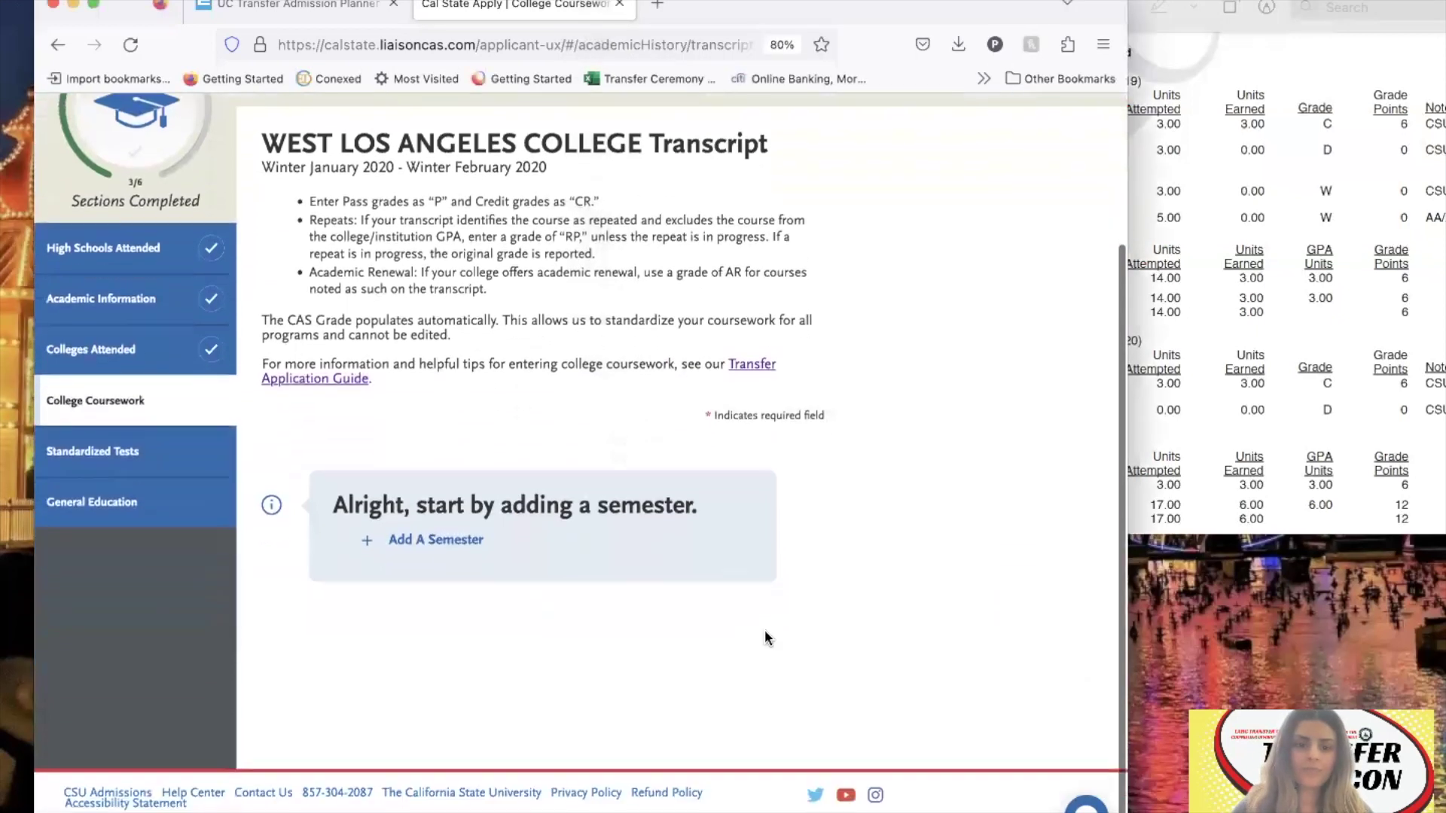
pyautogui.click(452, 540)
pyautogui.moveTo(900, 30); pyautogui.dragTo(649, 30)
pyautogui.click(181, 422)
pyautogui.click(183, 432)
pyautogui.click(293, 409)
pyautogui.click(292, 408)
pyautogui.click(295, 419)
pyautogui.click(297, 430)
# Set the Winter 2020 semester's academic status to Freshman and its completion status to Completed.
pyautogui.click(473, 426)
pyautogui.click(473, 432)
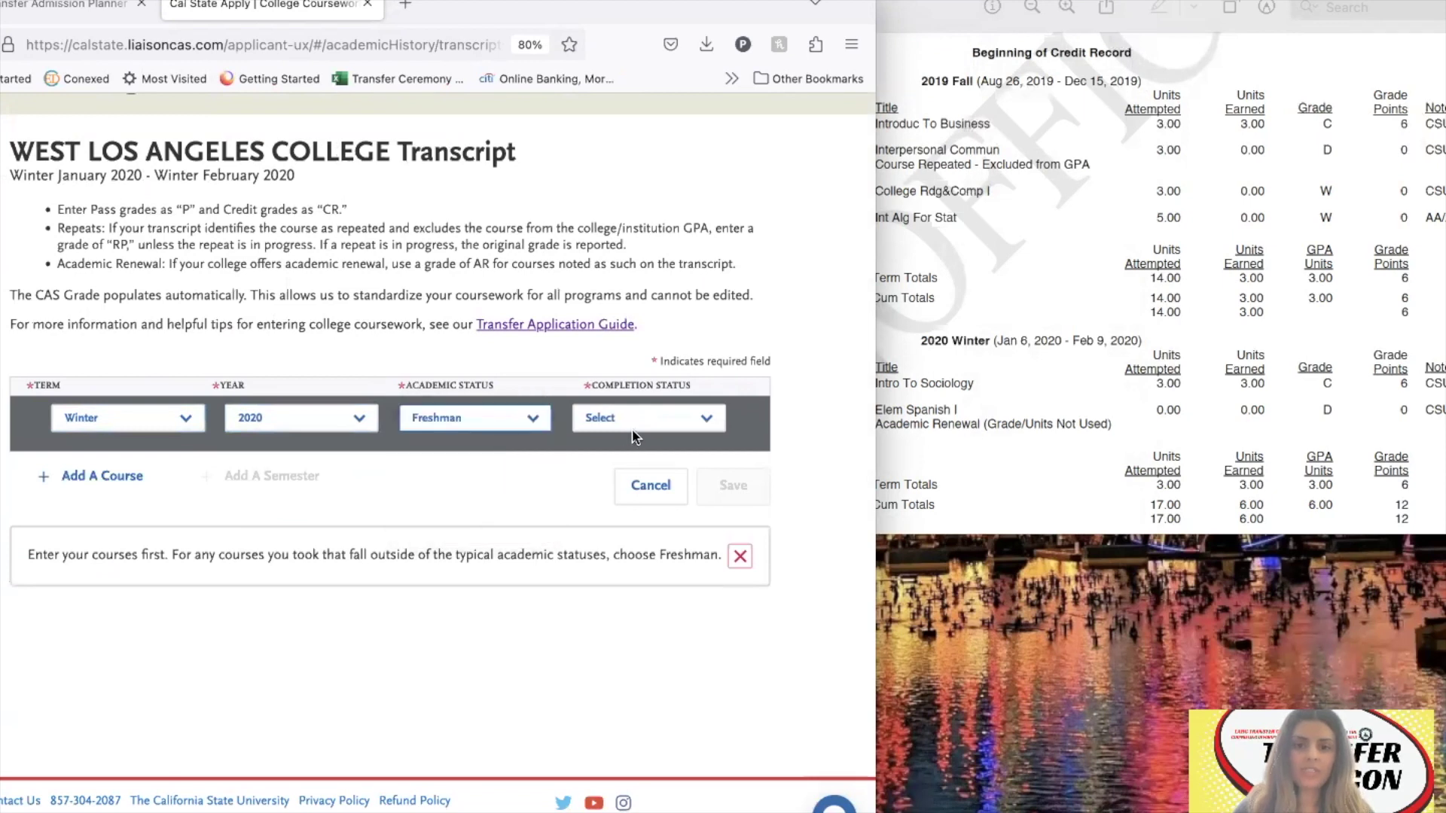
pyautogui.click(634, 419)
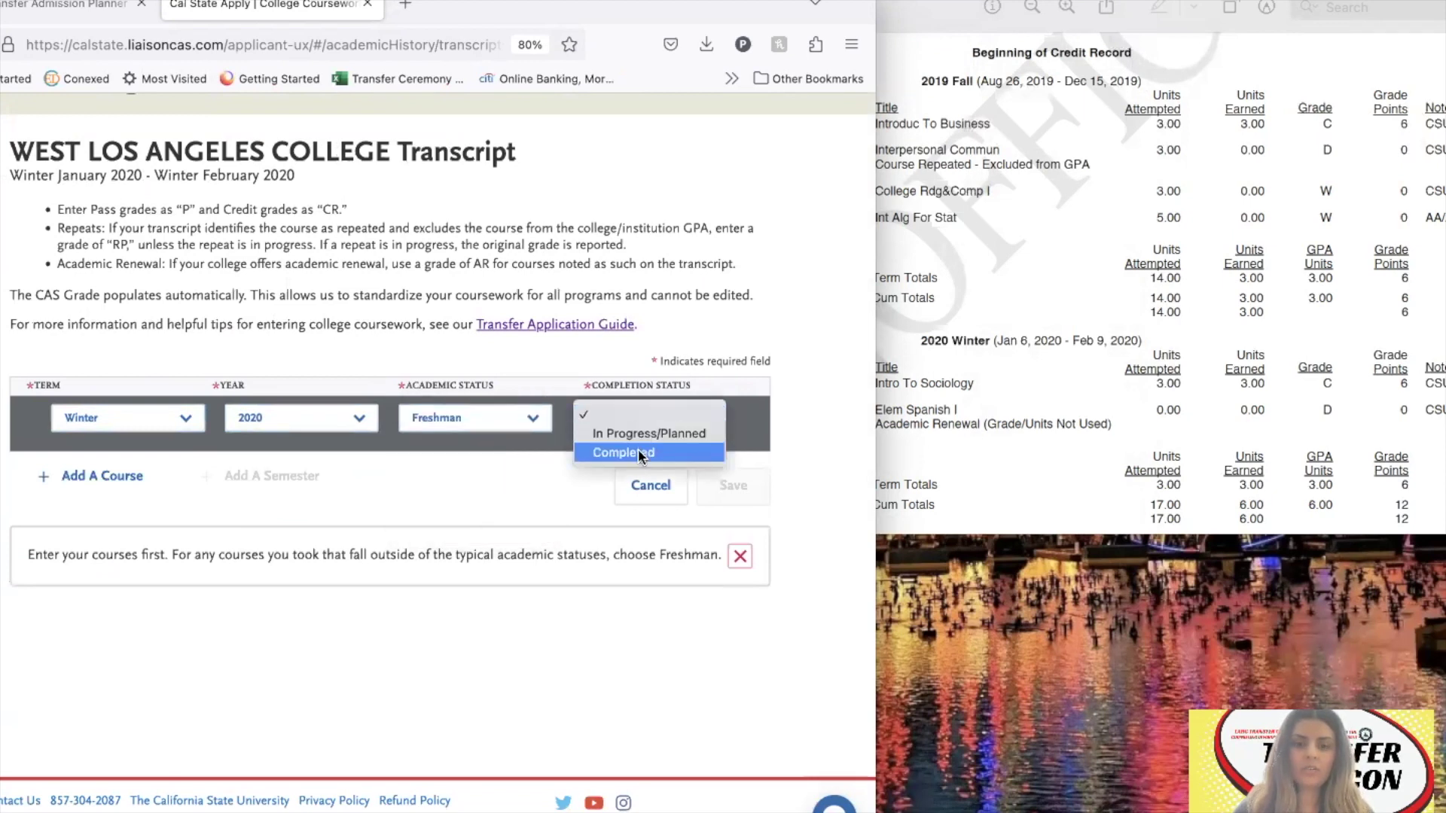
pyautogui.click(638, 450)
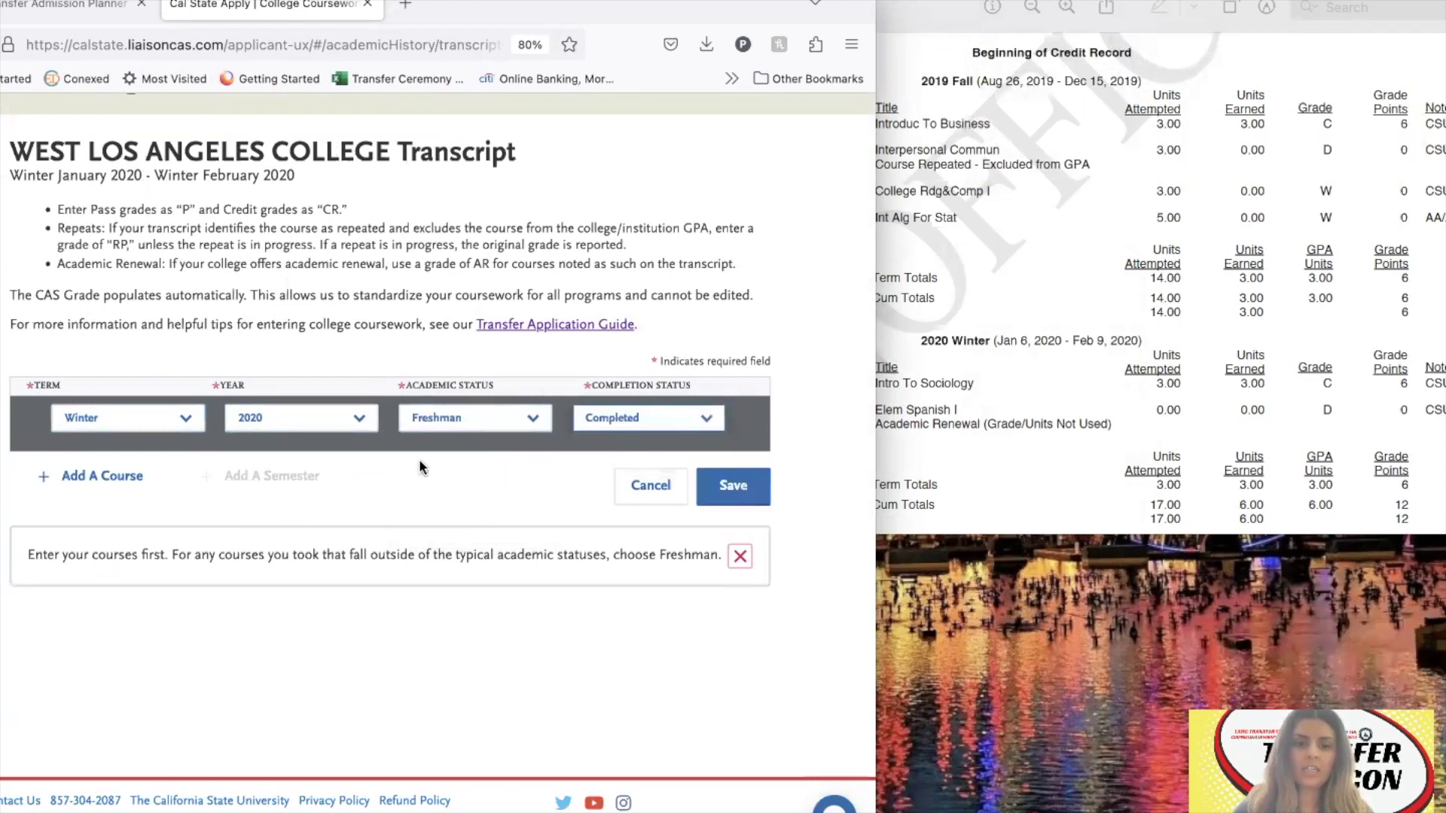
# Add a course to the Winter 2020 semester with the suggested course code SOC1.
pyautogui.click(1227, 332)
pyautogui.click(113, 483)
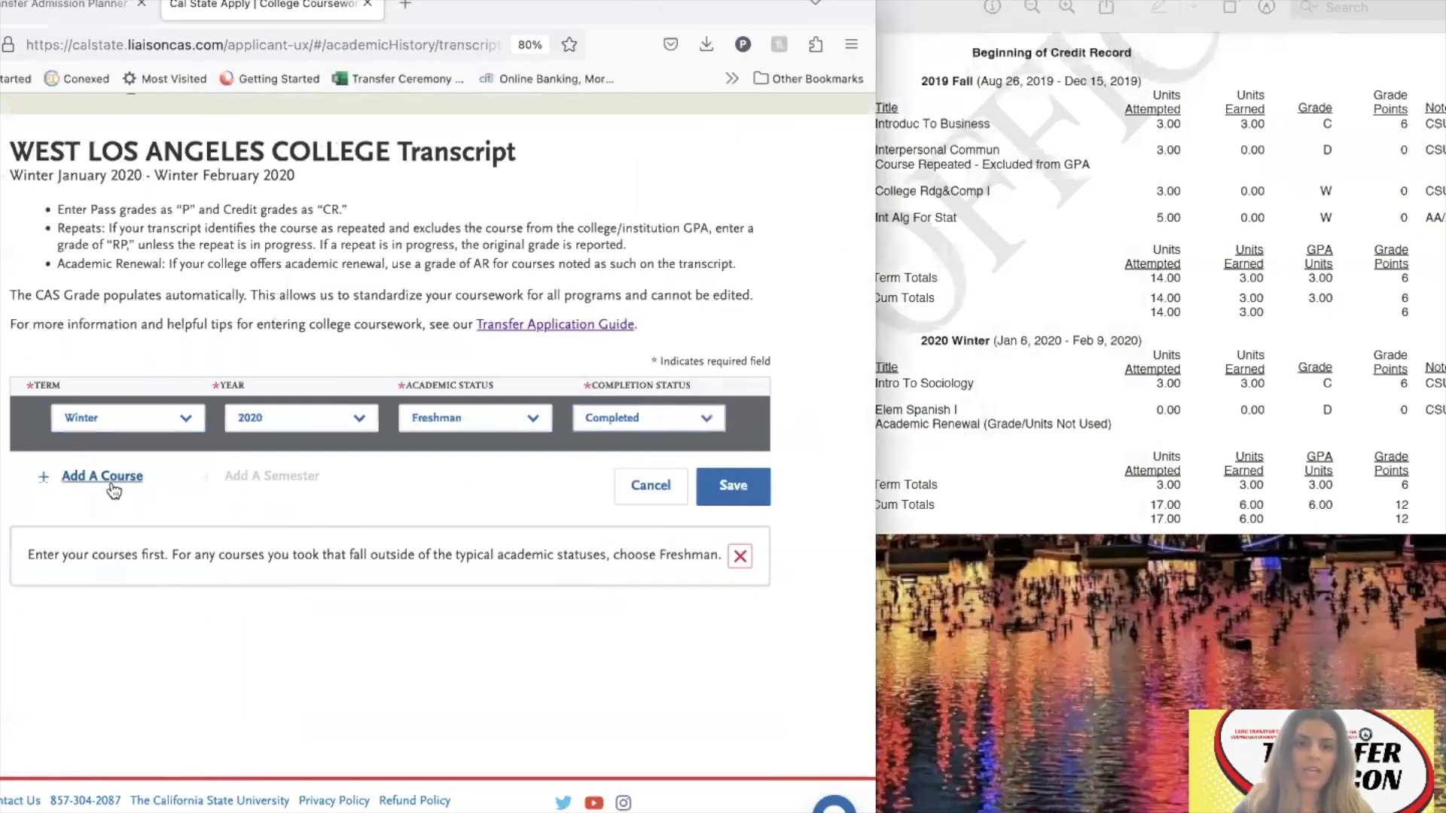
pyautogui.click(111, 483)
pyautogui.write('s')
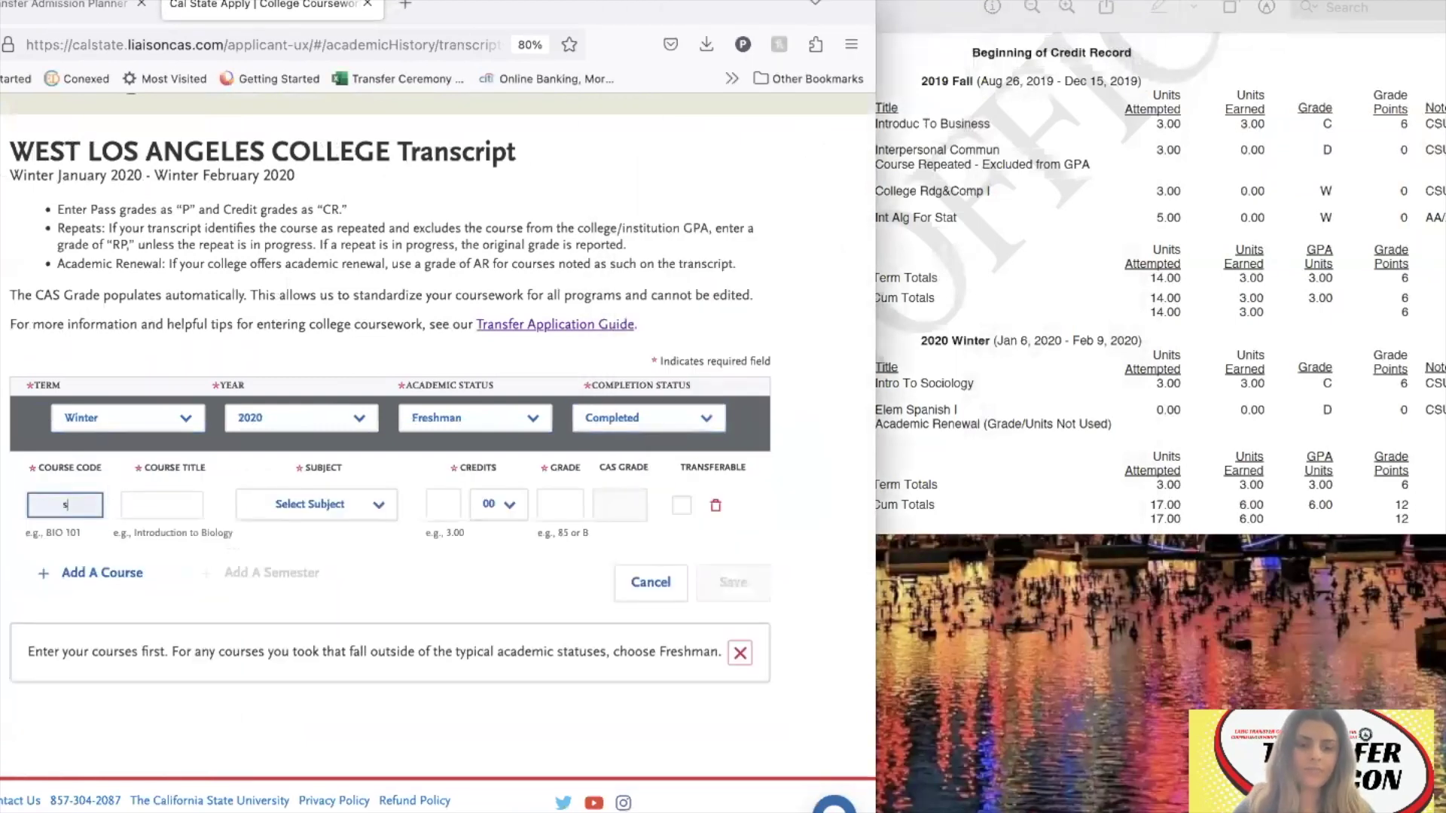
pyautogui.write('oc')
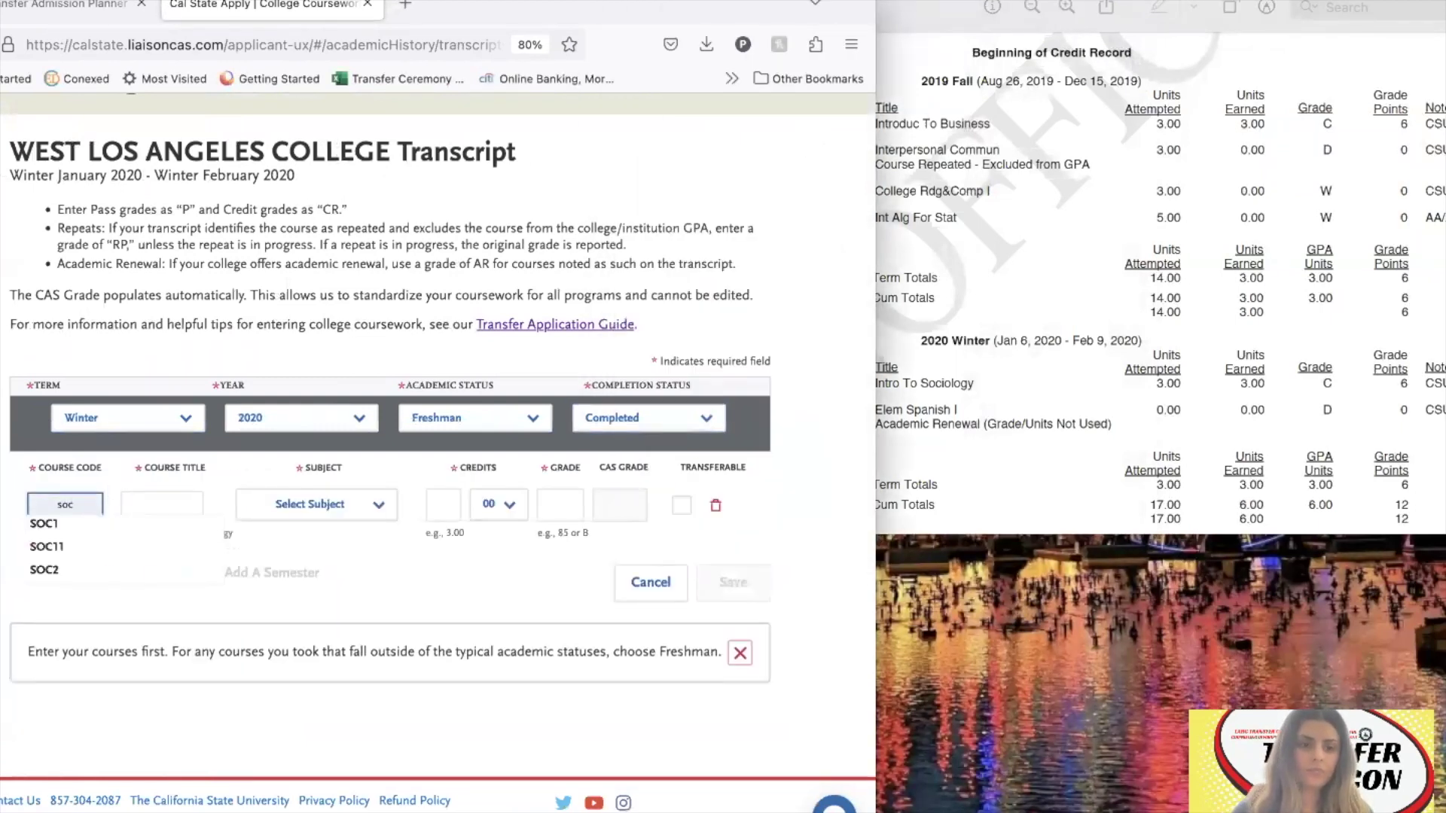
pyautogui.click(85, 525)
# Set the SOC1 course's subject to Sociology and its grade to C.
pyautogui.click(202, 509)
pyautogui.click(316, 505)
pyautogui.write('socio')
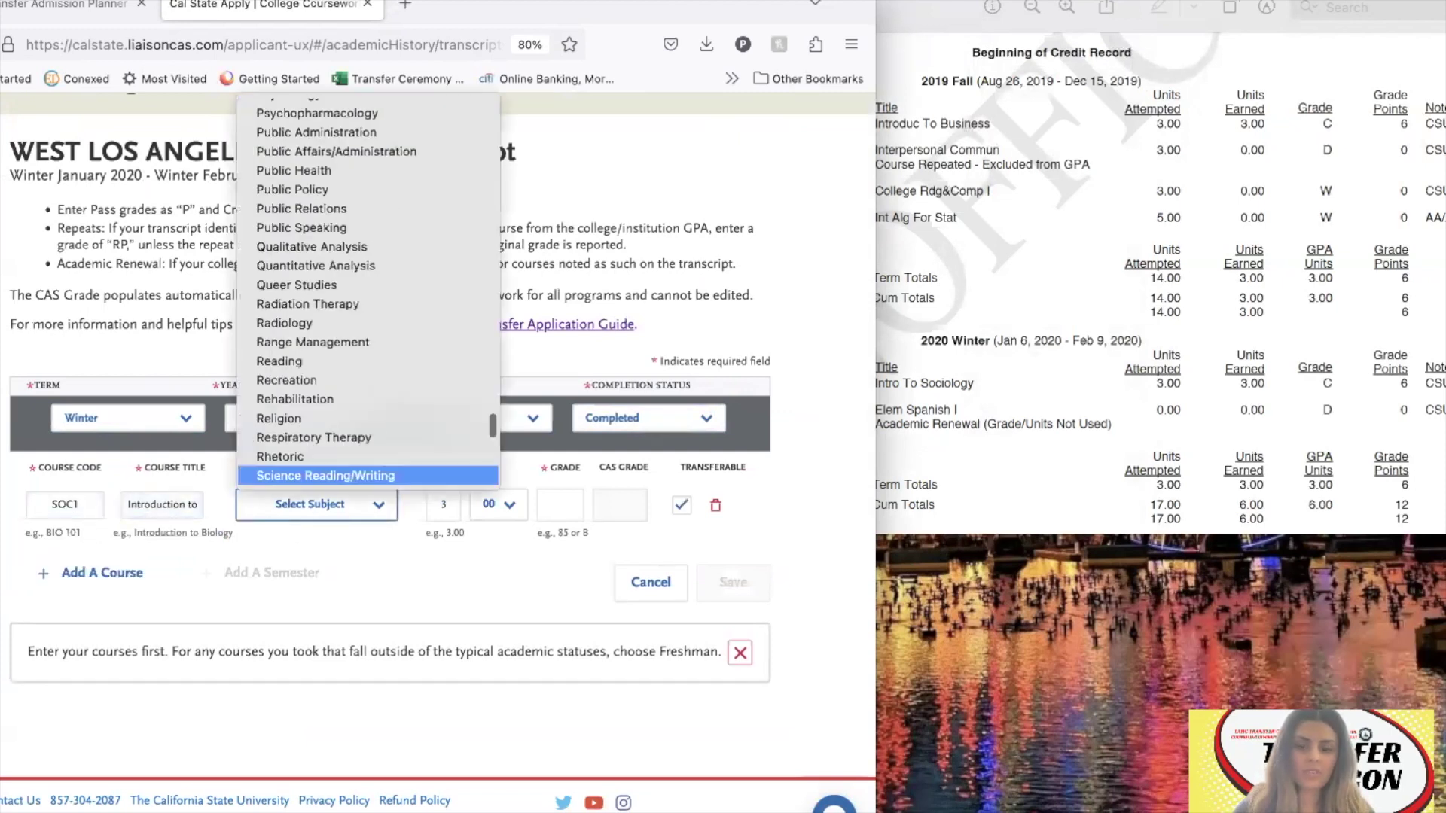
pyautogui.press('Return')
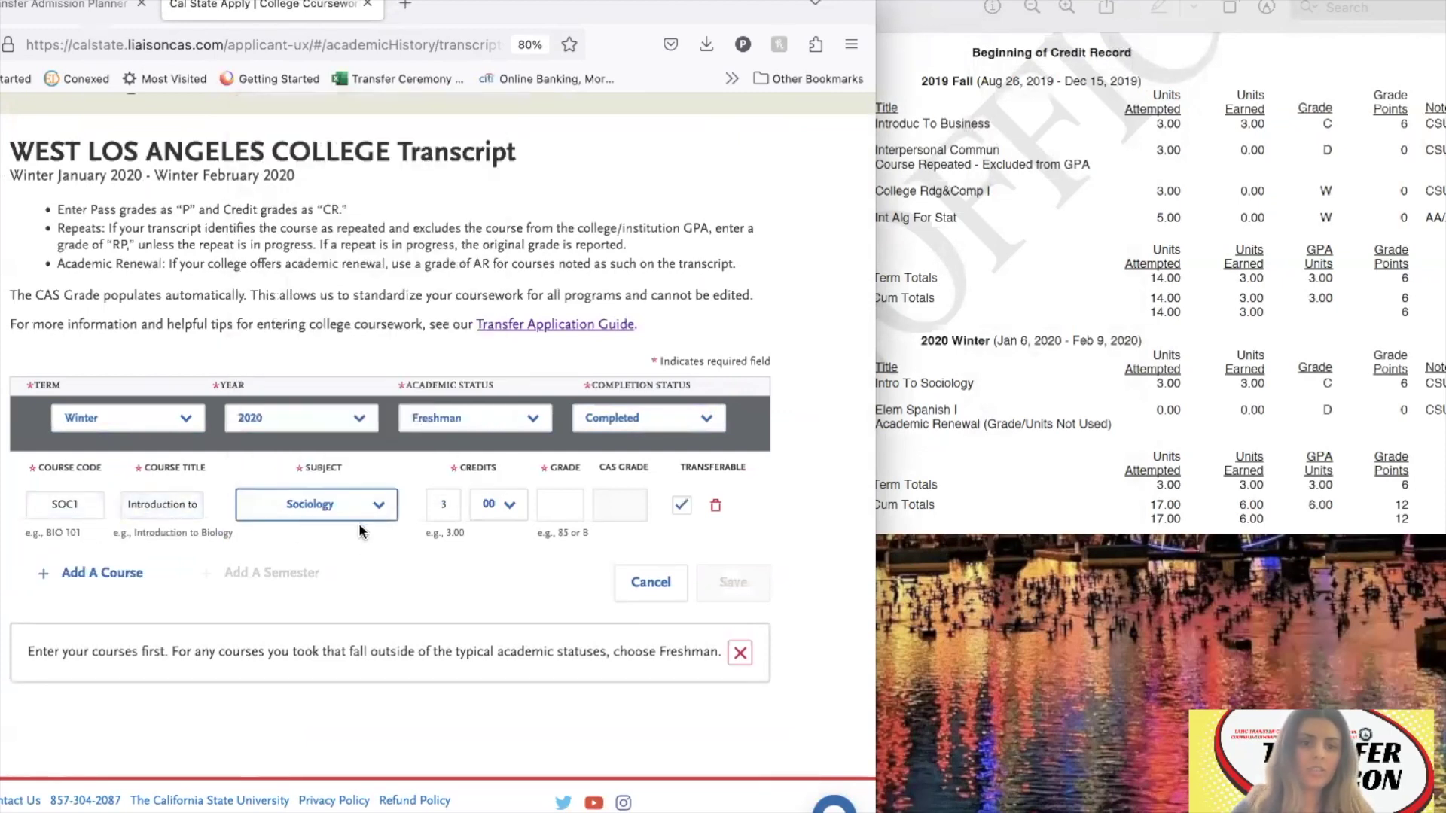
pyautogui.click(561, 505)
pyautogui.write('c')
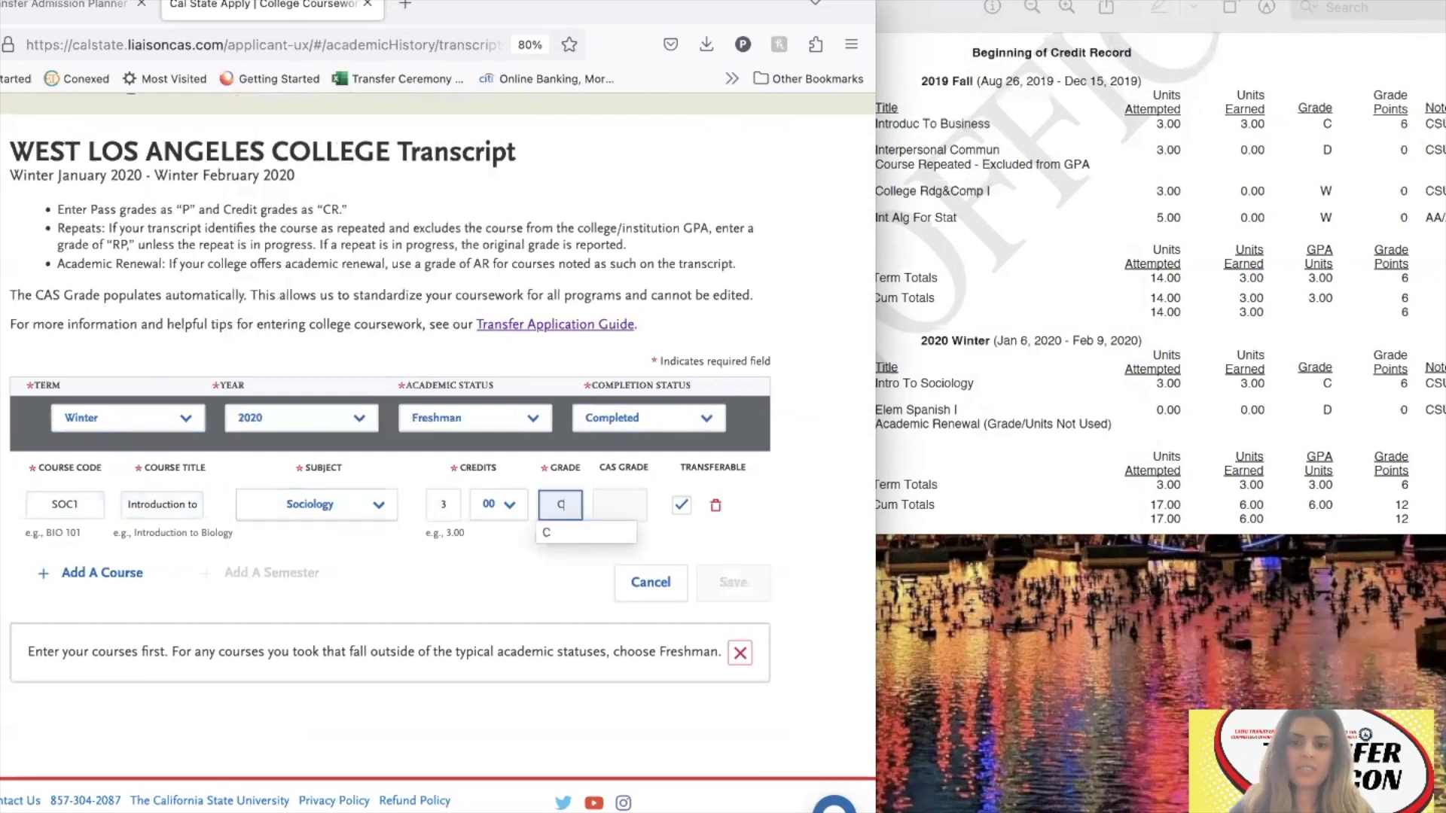
# Check the Spanish entry on the transcript image and add a second Winter 2020 course with the suggested code SPANISH1.
pyautogui.click(1062, 441)
pyautogui.click(859, 638)
pyautogui.click(1072, 400)
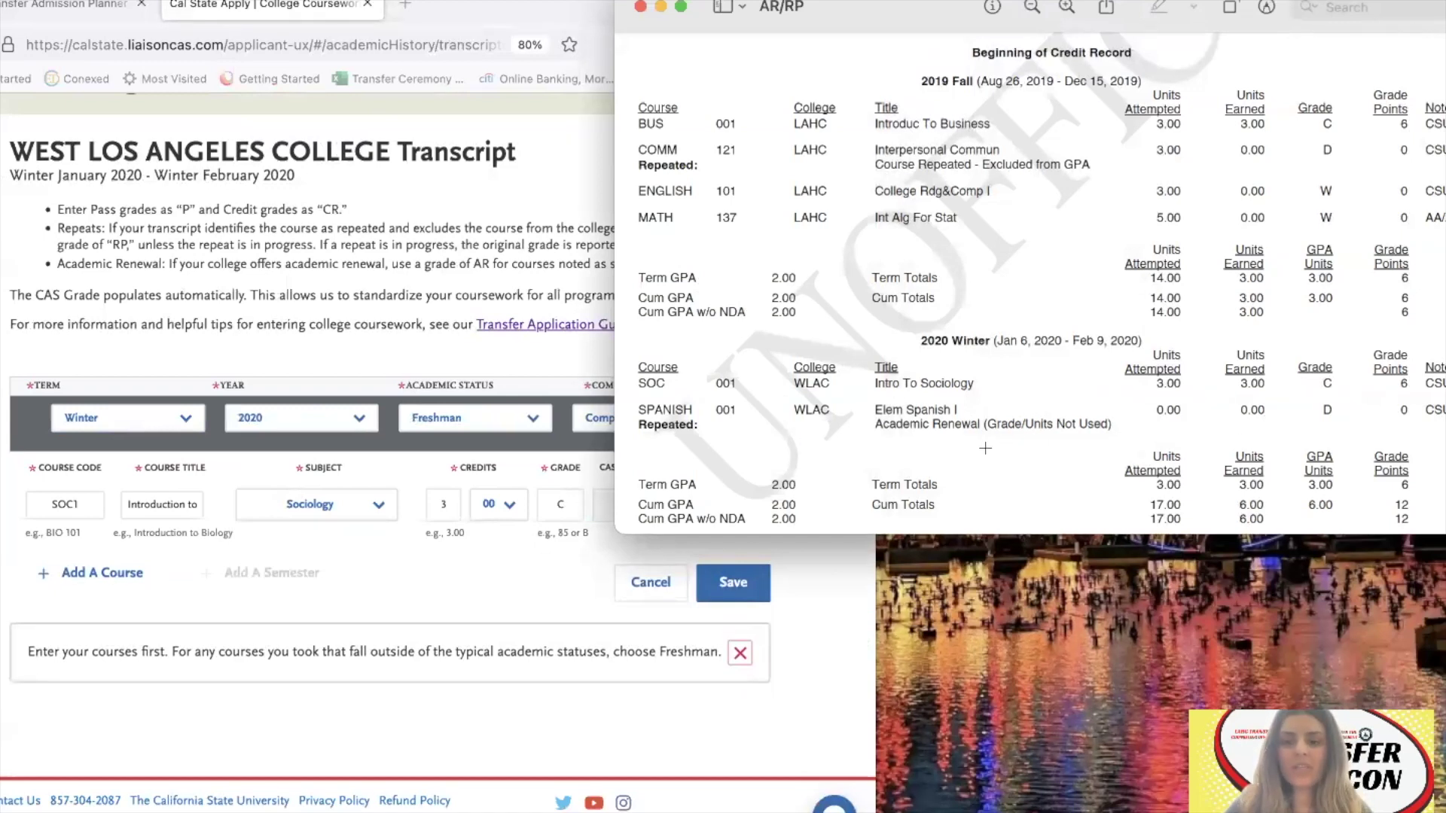
pyautogui.click(121, 581)
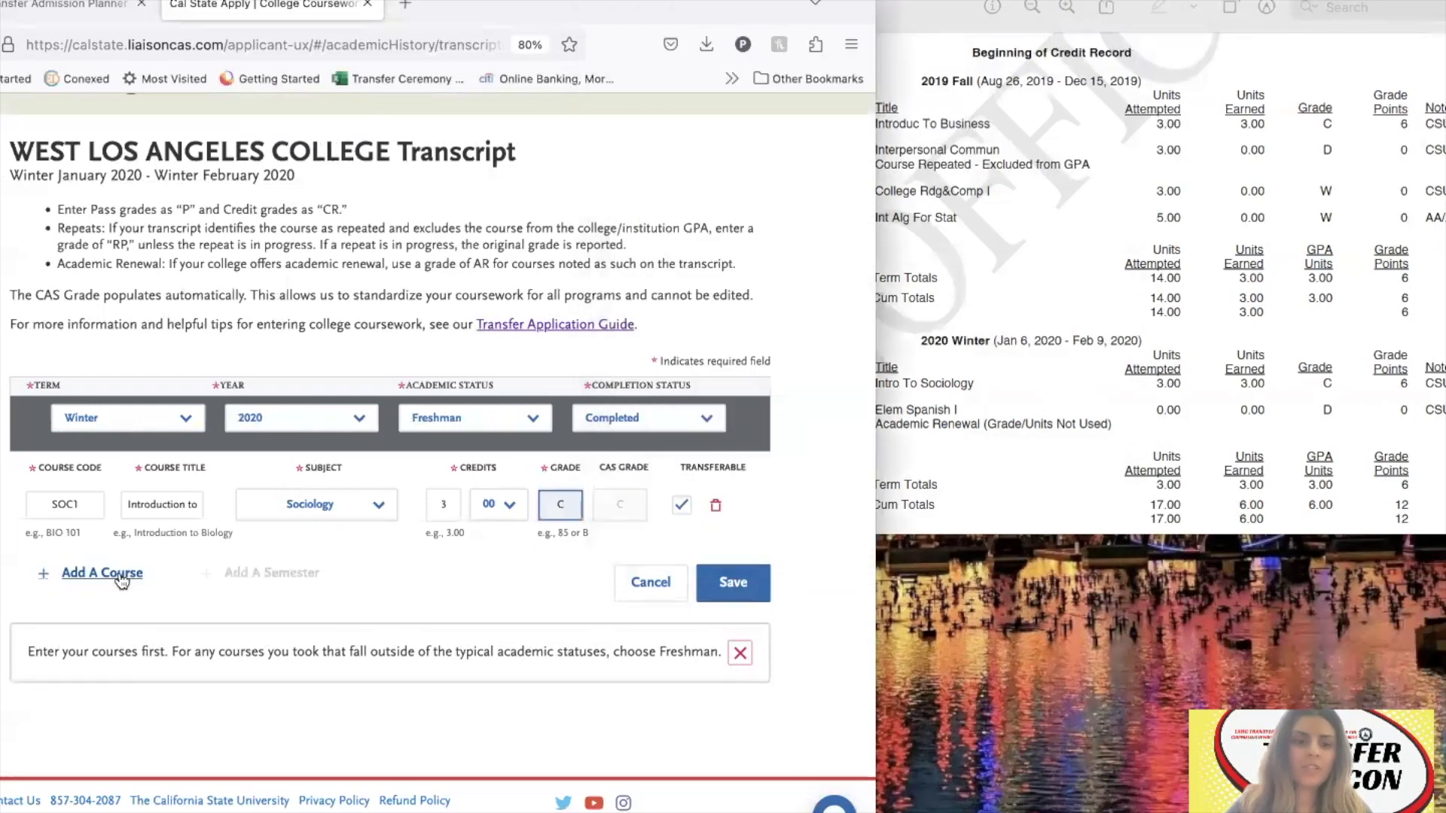
pyautogui.click(121, 580)
pyautogui.click(1068, 411)
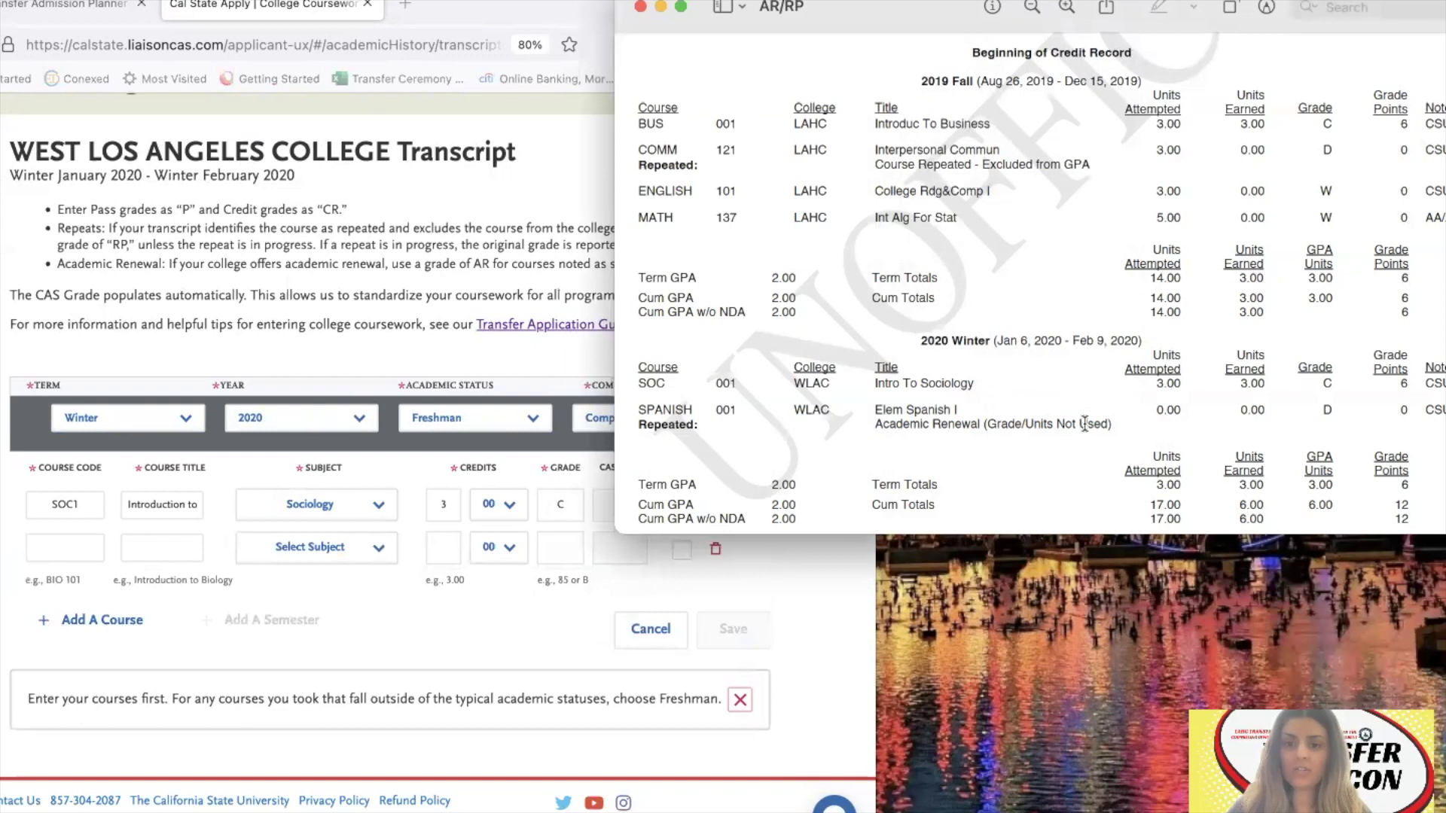
pyautogui.click(64, 552)
pyautogui.write('span')
pyautogui.click(57, 581)
# Set the SPANISH1 course's subject to Spanish and its grade to AR, and save the Winter 2020 semester.
pyautogui.click(299, 548)
pyautogui.write('spa')
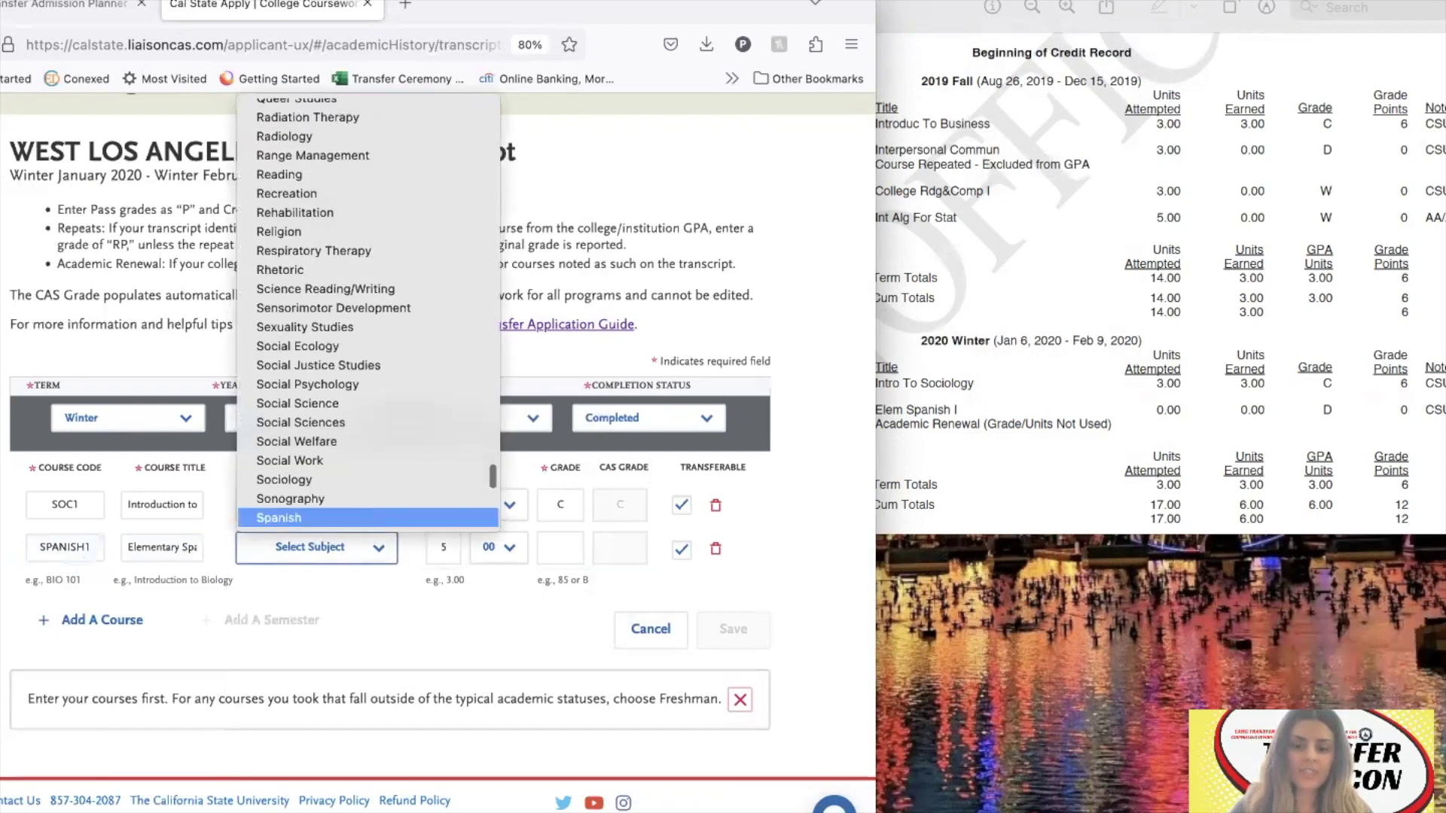
pyautogui.press('Return')
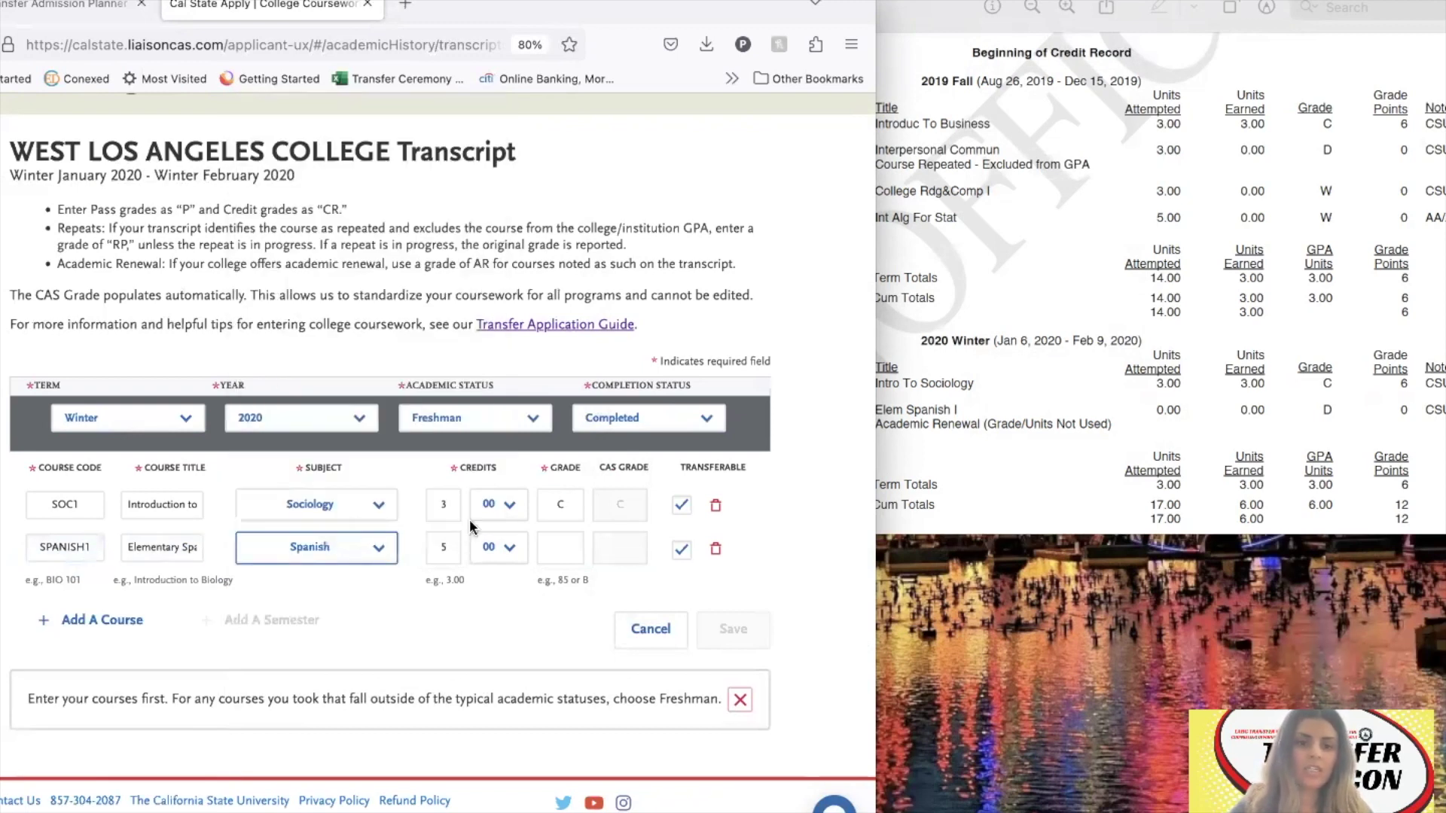
pyautogui.click(572, 548)
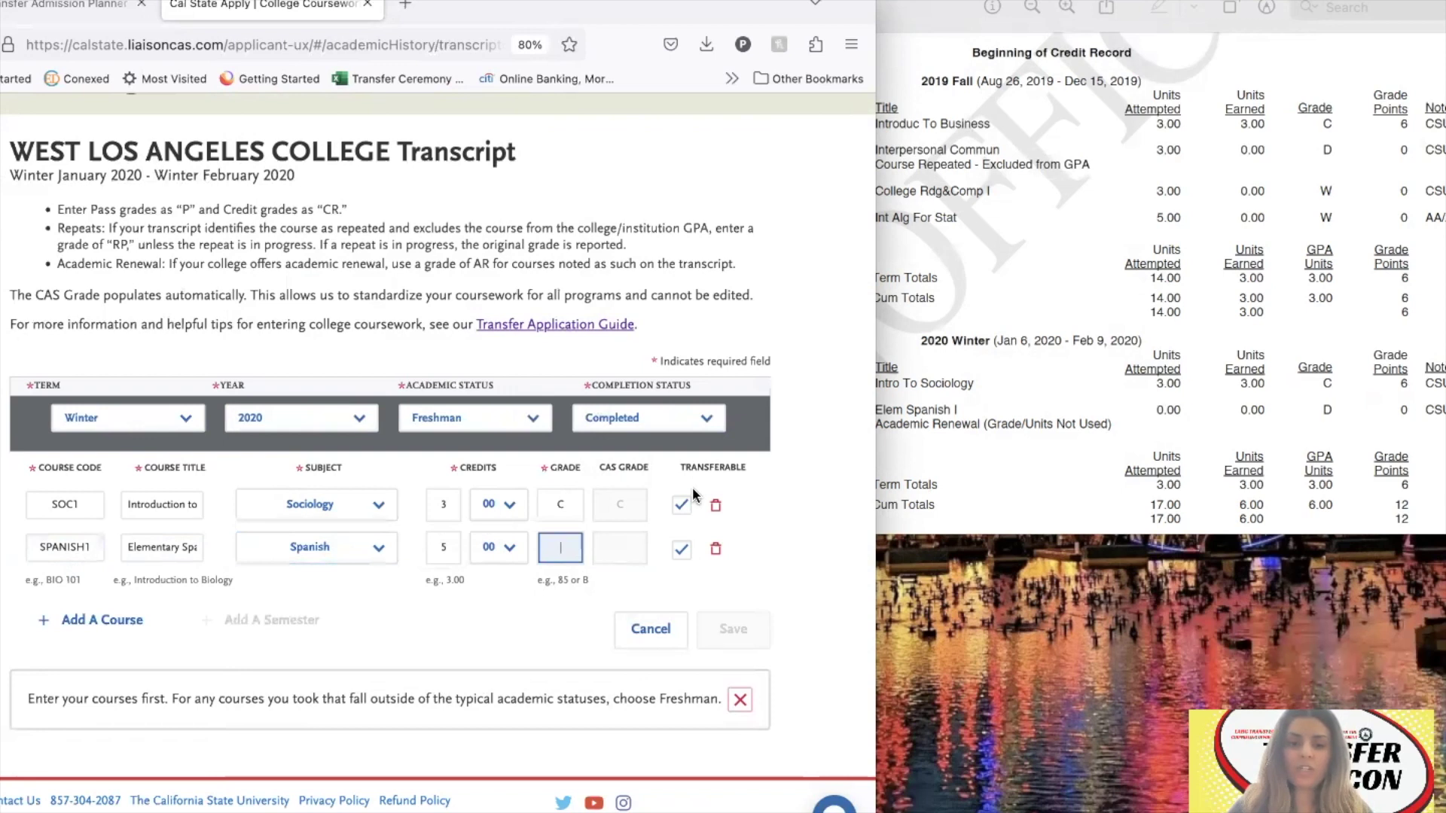
pyautogui.write('A')
pyautogui.press('Tab')
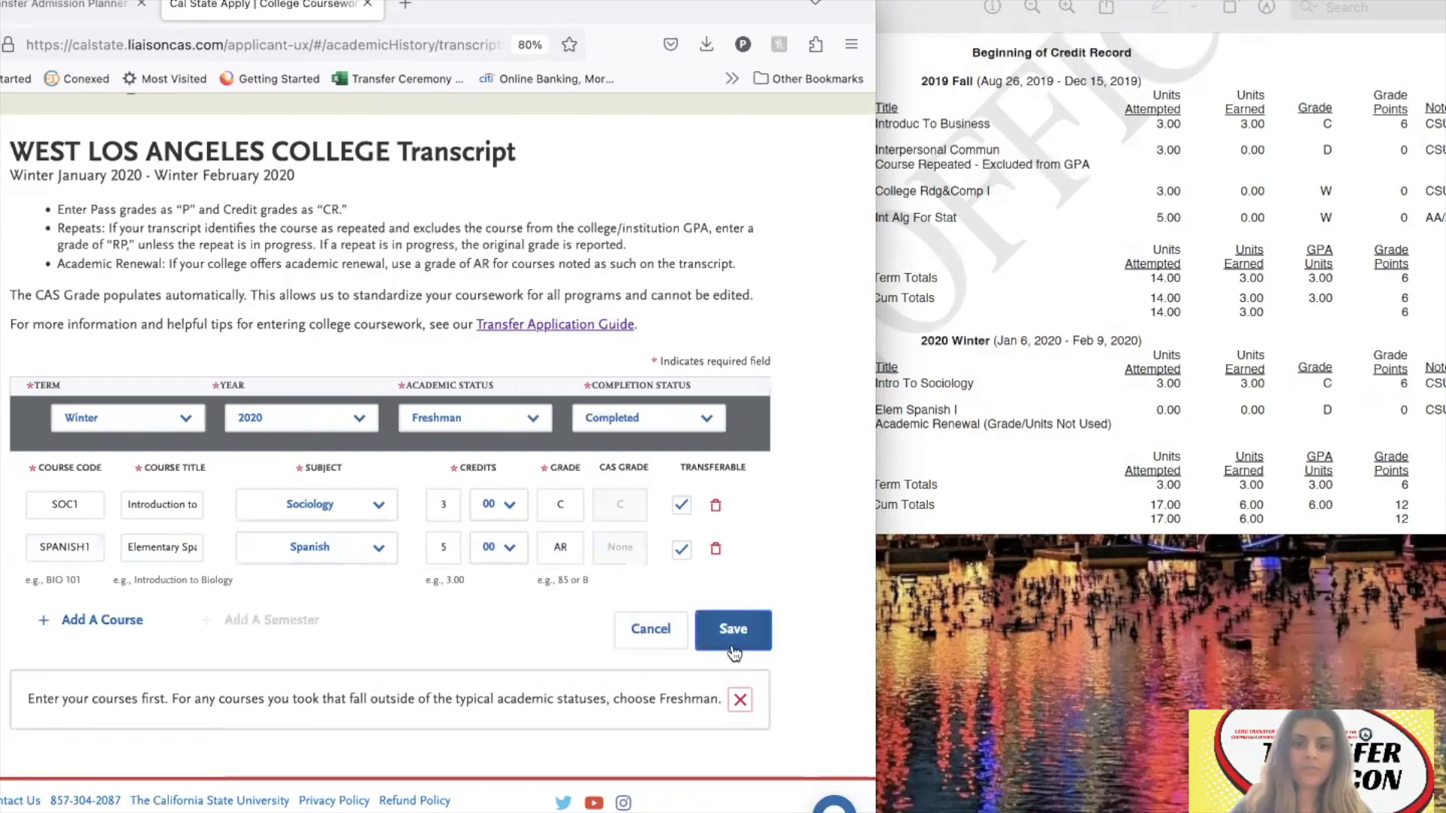
pyautogui.click(742, 631)
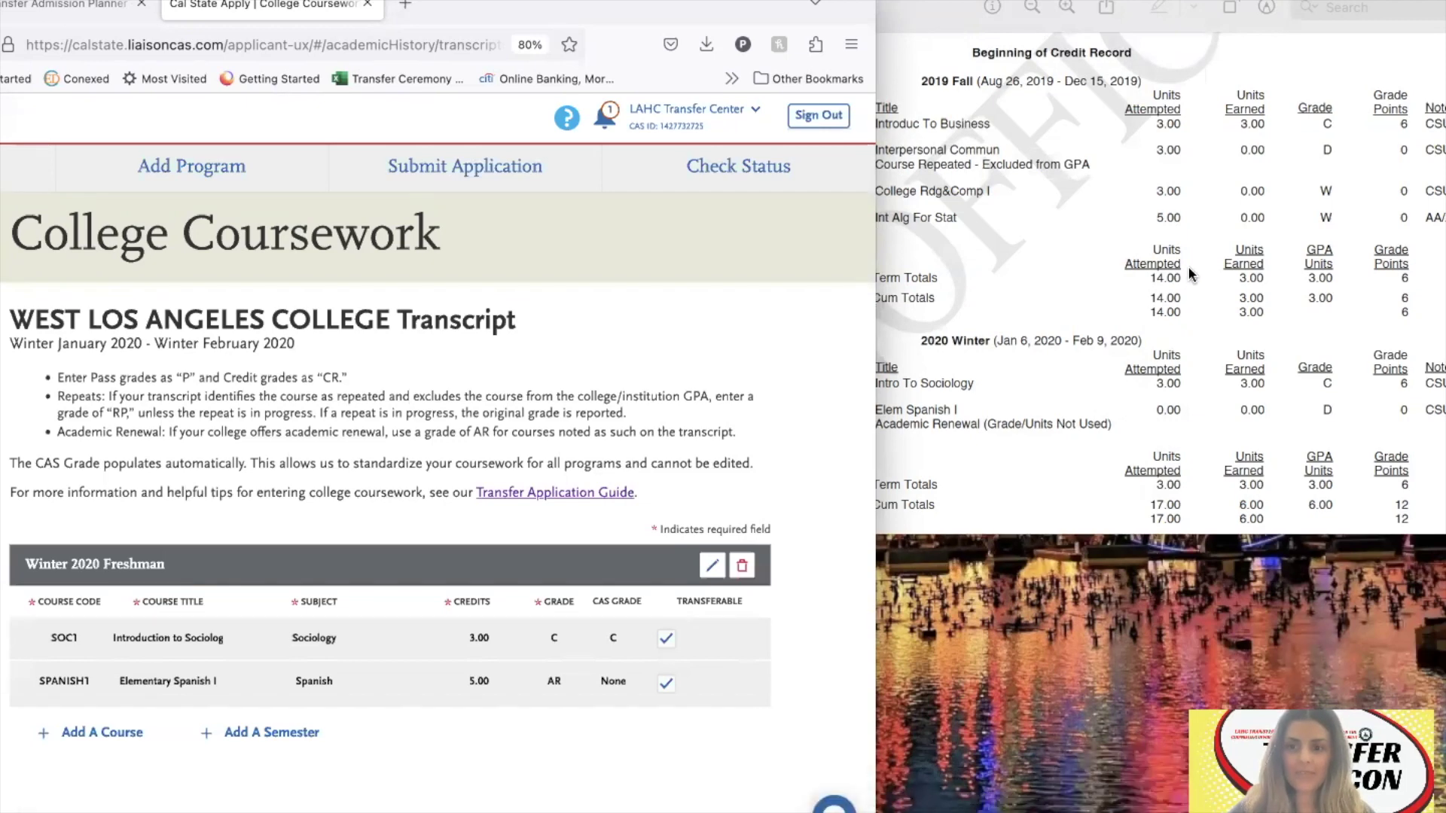
# Return to the College Coursework overview and open the Los Angeles Harbor College transcript for editing.
pyautogui.moveTo(748, 15); pyautogui.dragTo(979, 13)
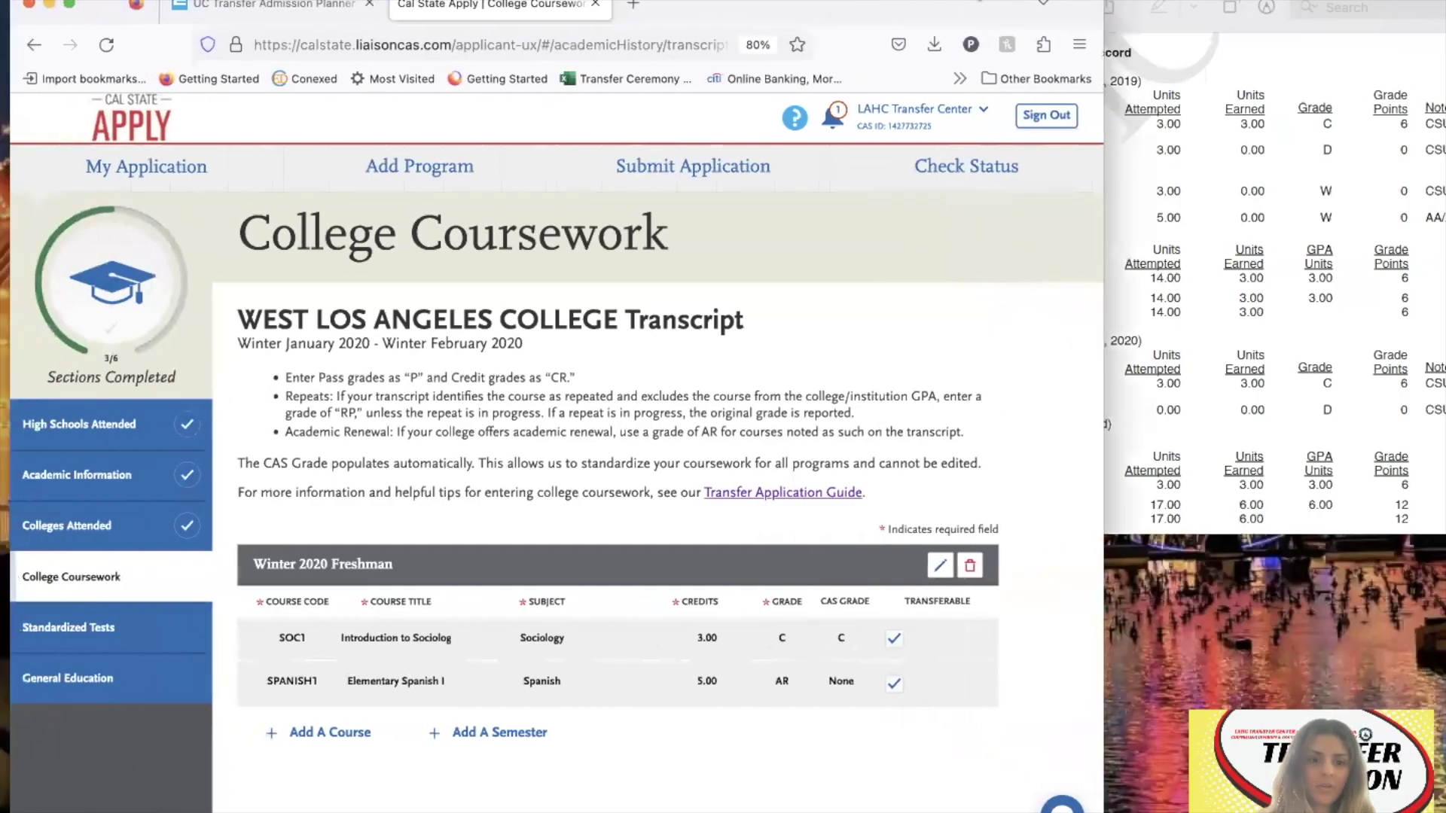
pyautogui.click(137, 578)
pyautogui.scroll(-10, 541, 515)
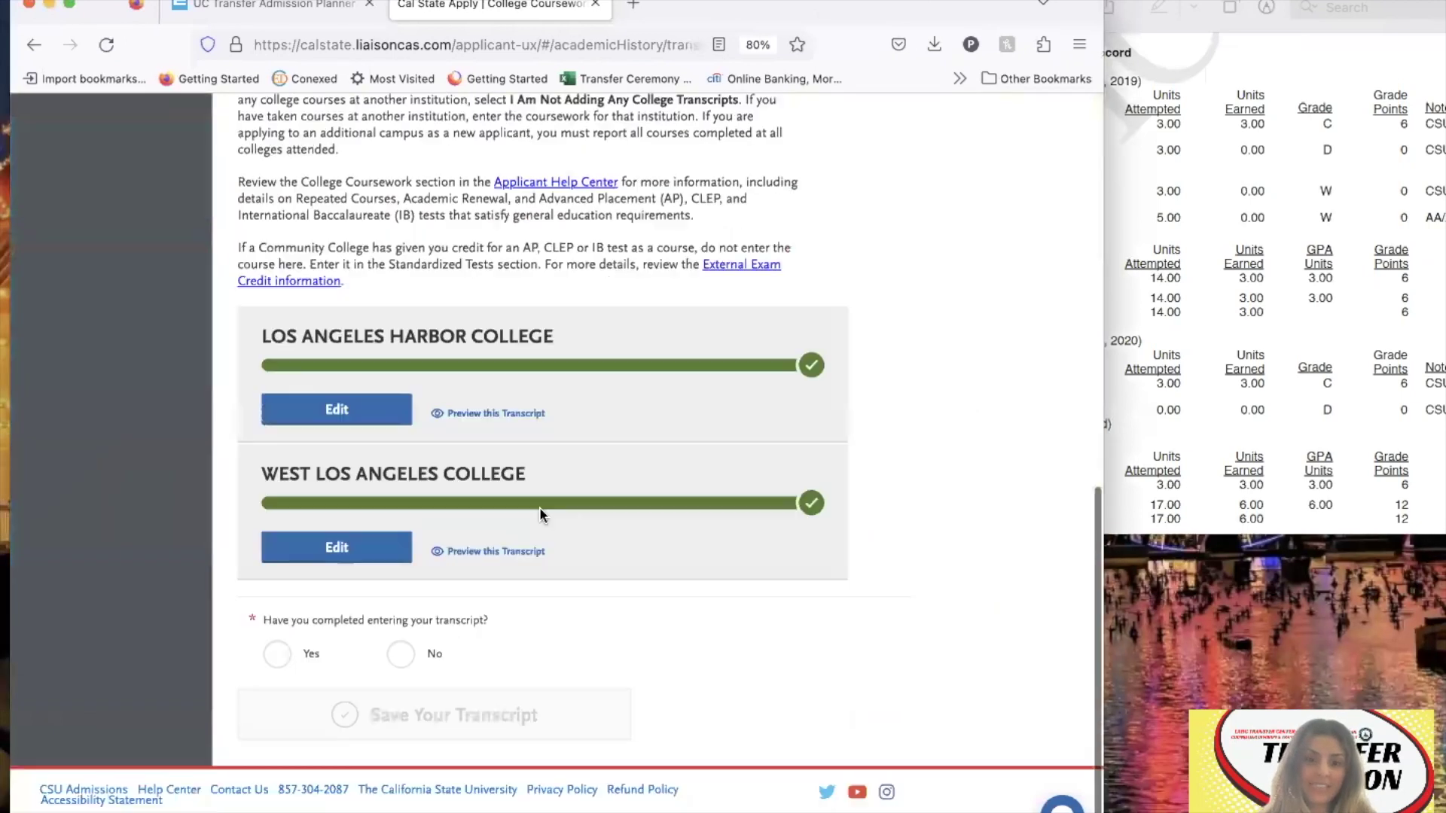
pyautogui.click(371, 419)
# Close the AR/RP transcript image, open the SEP image from the desktop and place it beside the coursework page.
pyautogui.click(1239, 147)
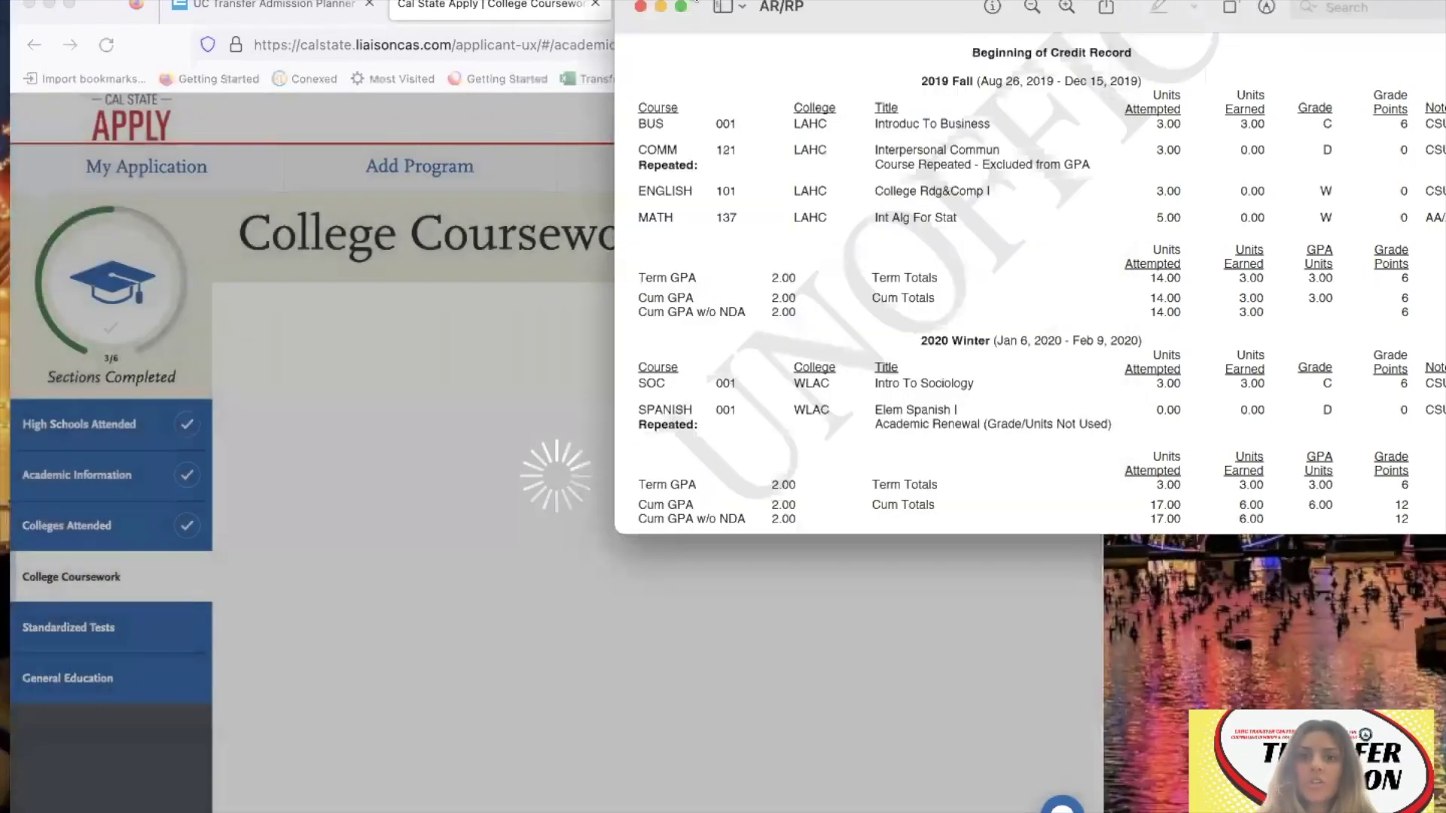
pyautogui.click(641, 7)
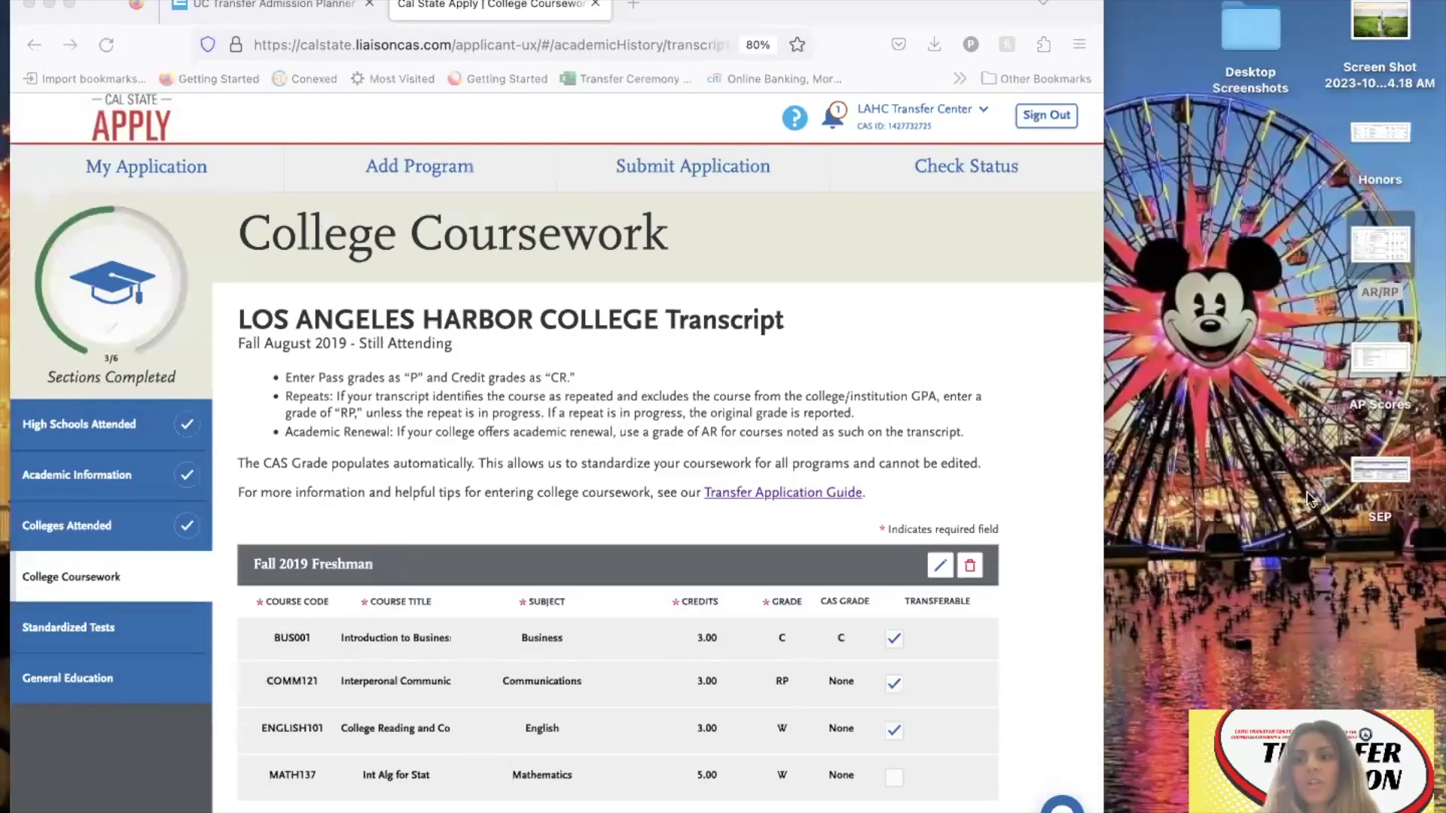
pyautogui.doubleClick(1380, 471)
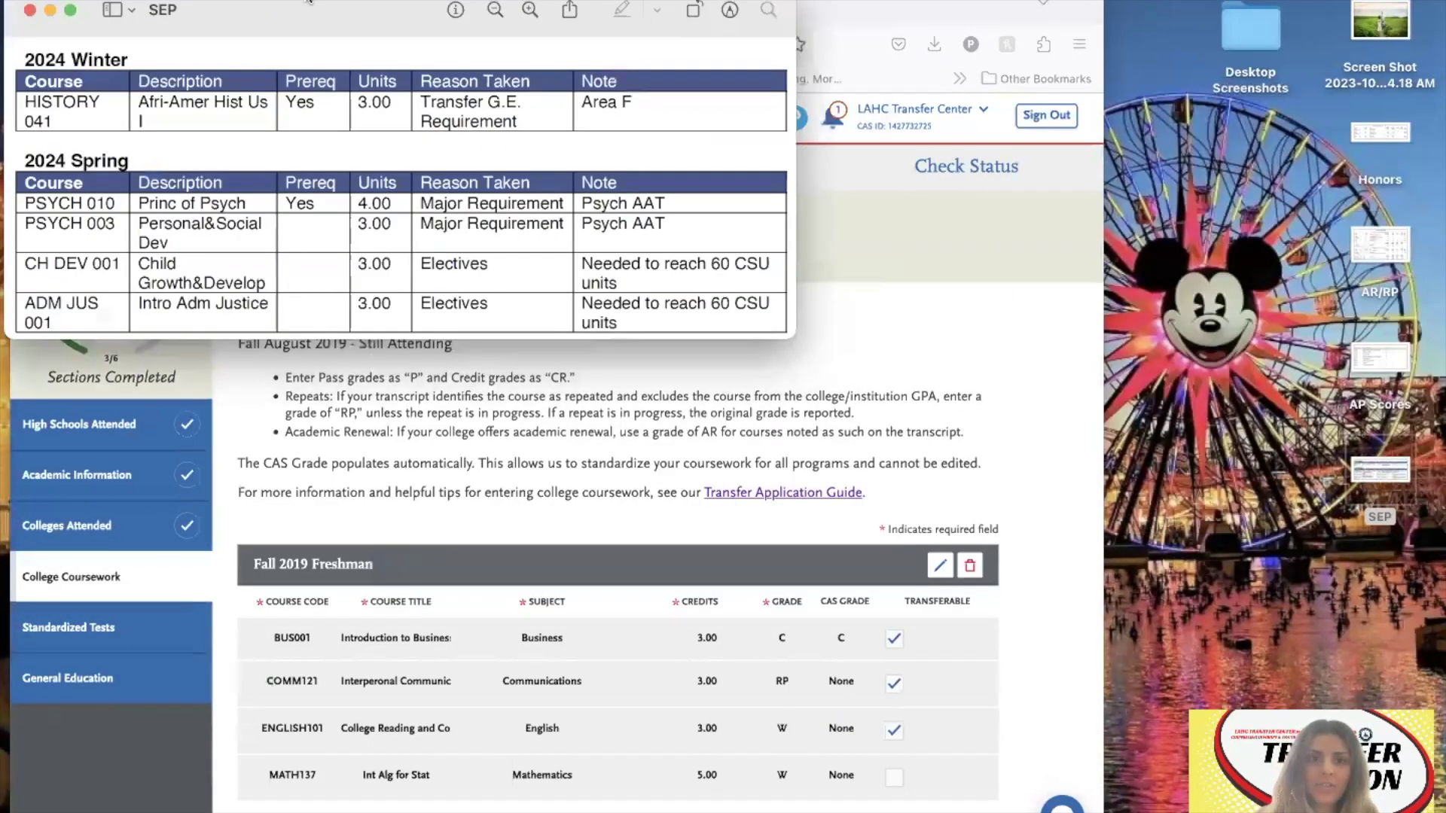
pyautogui.moveTo(226, 11); pyautogui.dragTo(931, 11)
# Add a semester below Spring 2020 on the Los Angeles Harbor College transcript with the term Winter and the year 2024.
pyautogui.click(639, 463)
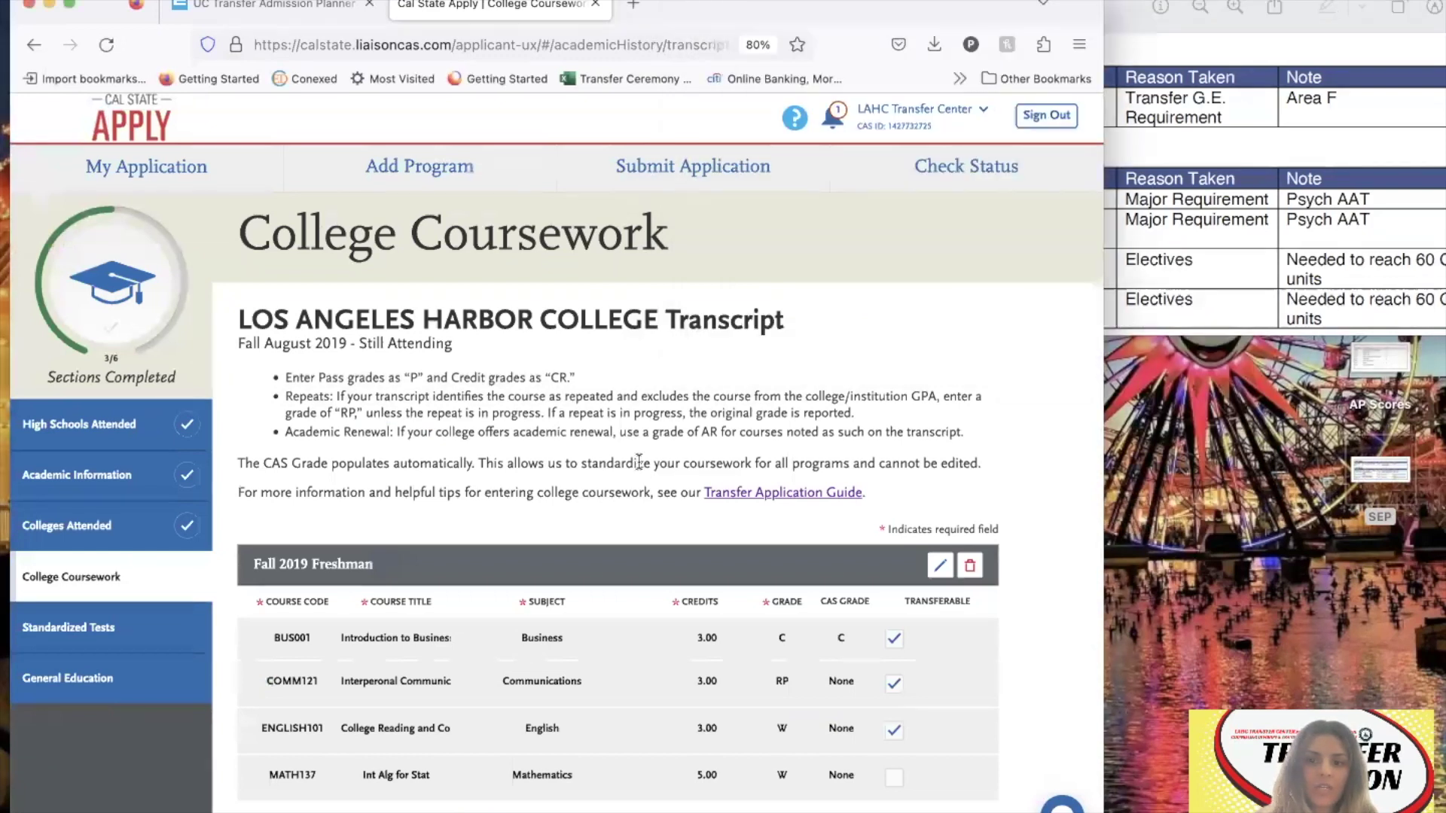
pyautogui.scroll(-5, 638, 467)
pyautogui.click(518, 712)
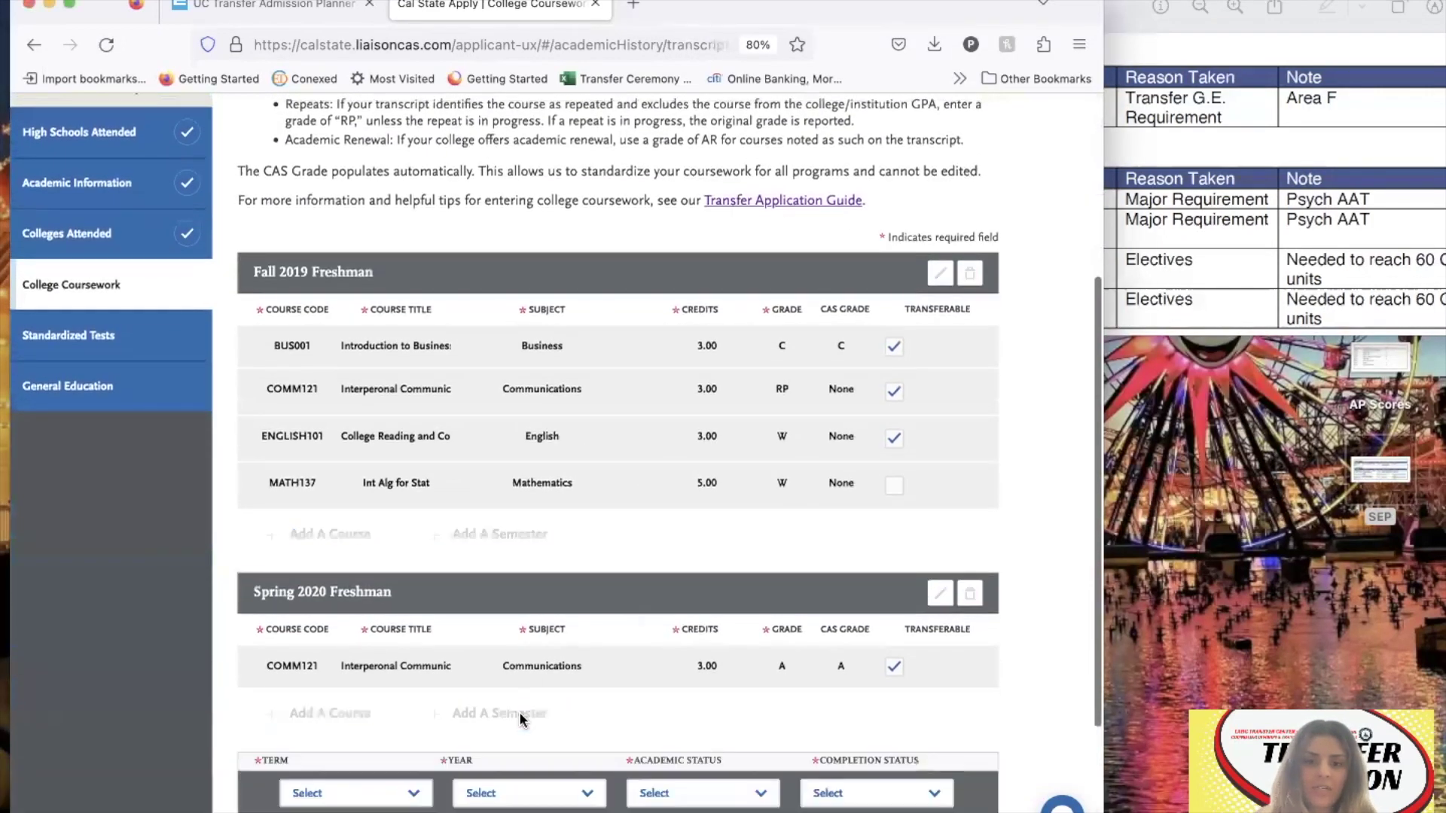
pyautogui.click(1328, 81)
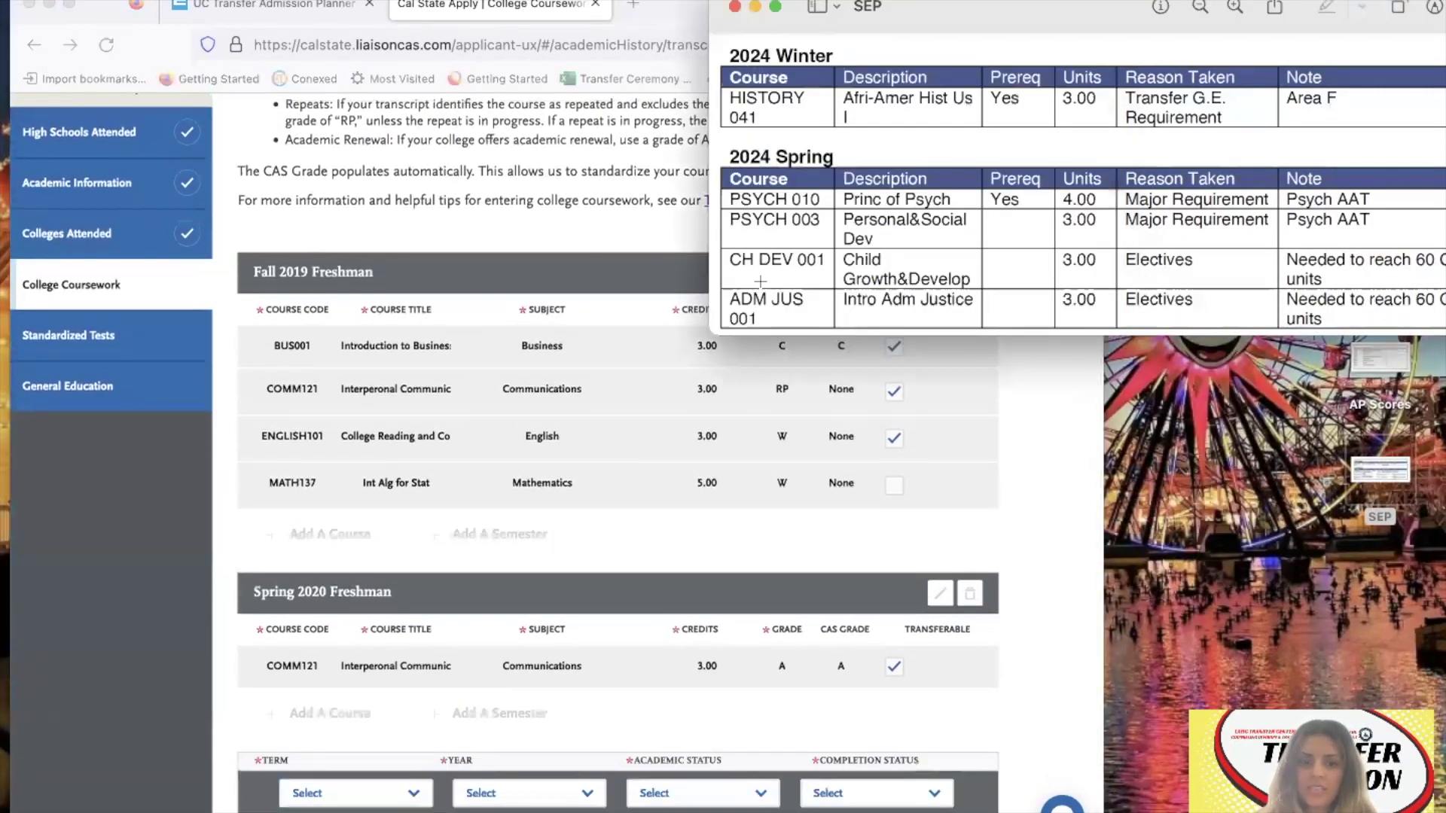
pyautogui.scroll(-3, 497, 636)
pyautogui.click(384, 652)
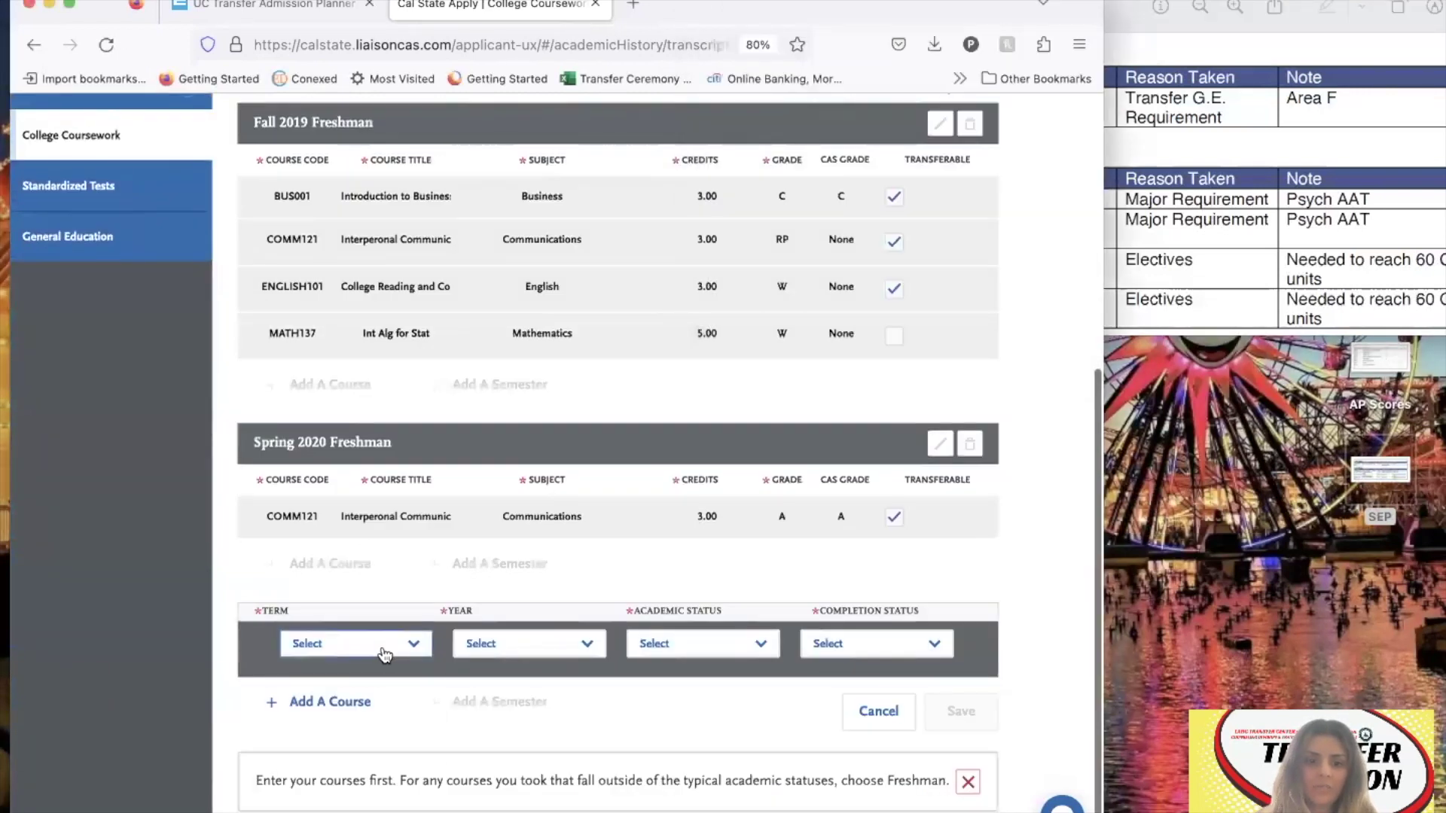
pyautogui.click(384, 652)
pyautogui.click(384, 654)
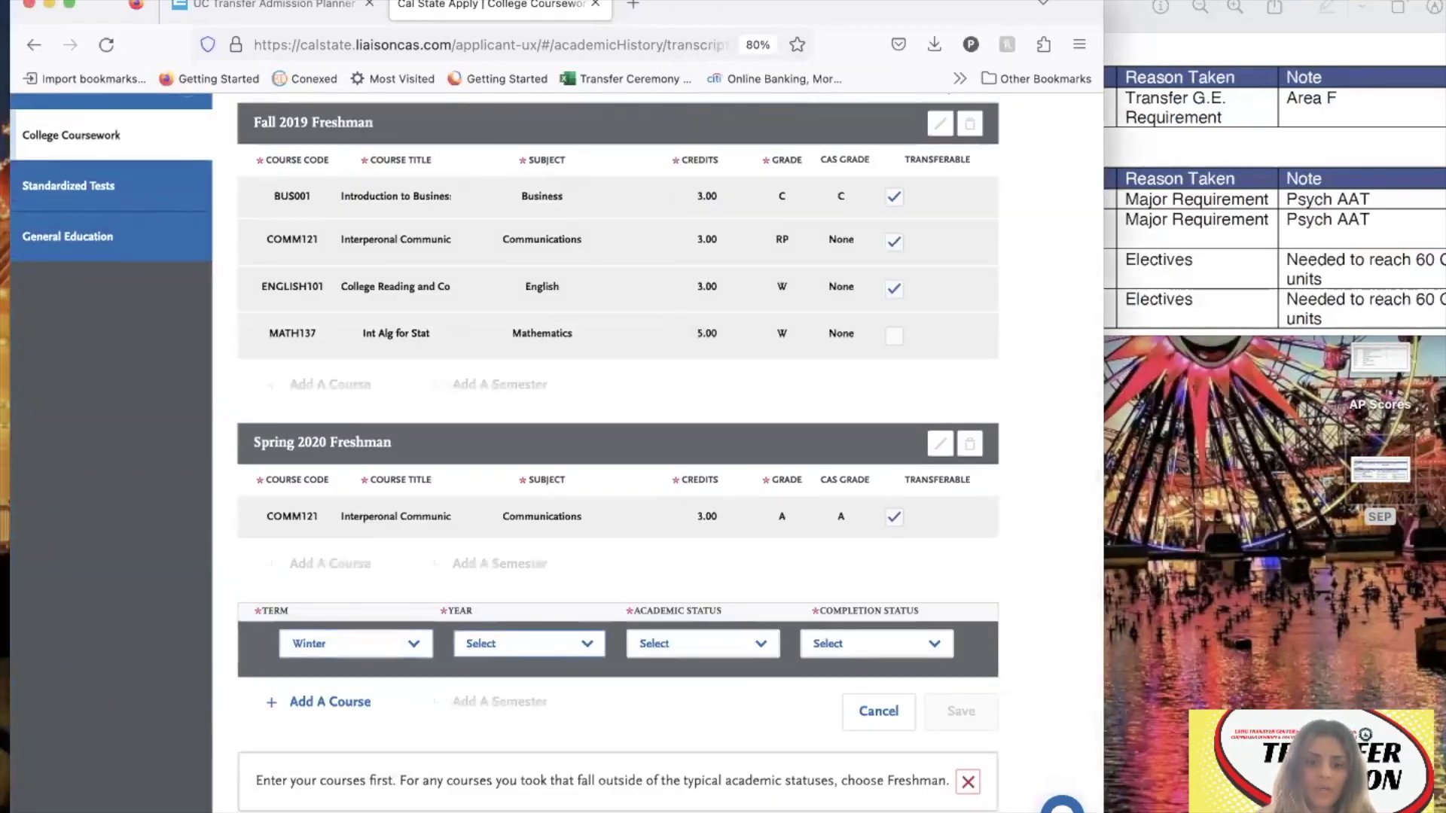
pyautogui.press('Down')
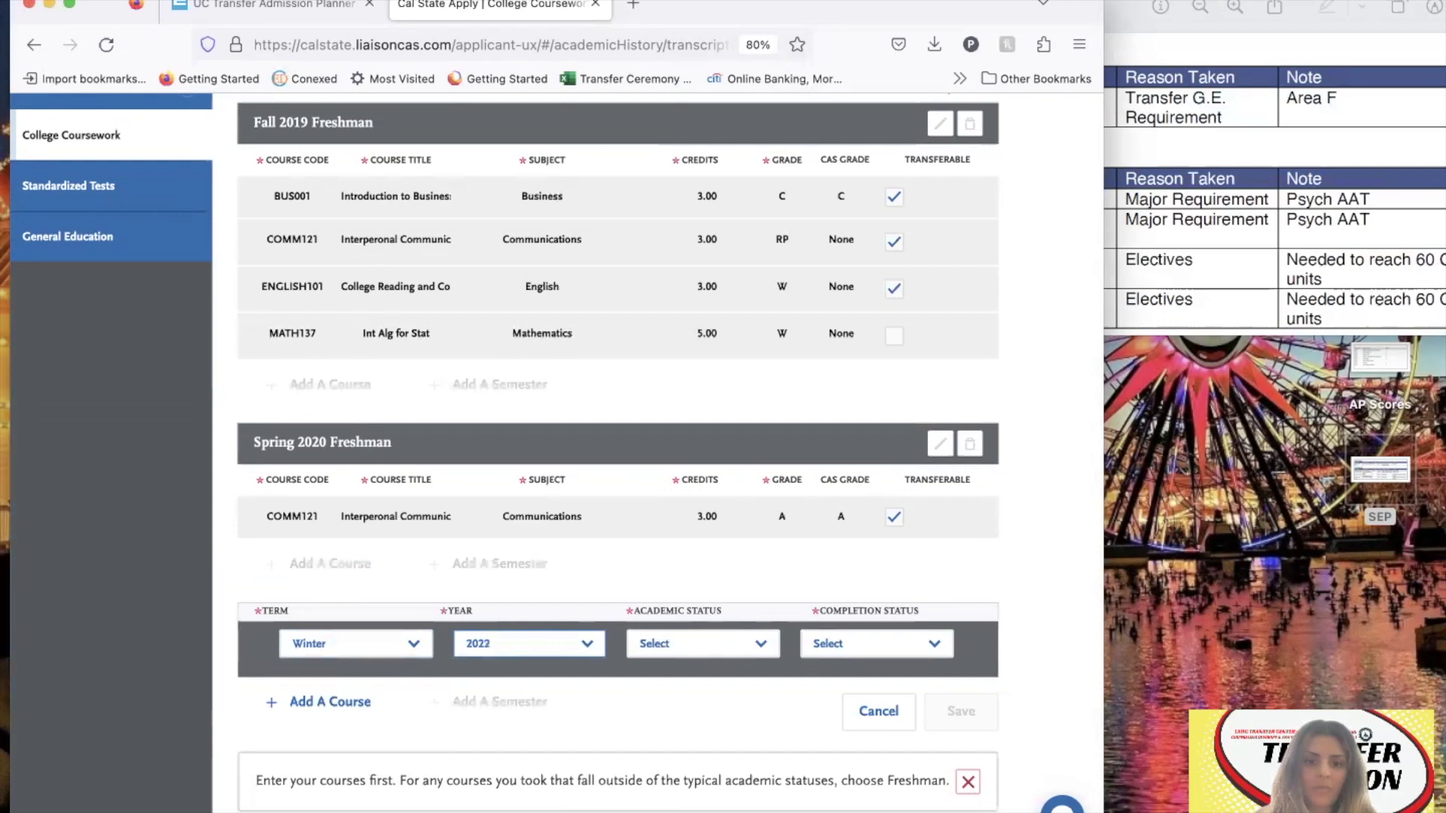
pyautogui.press('space')
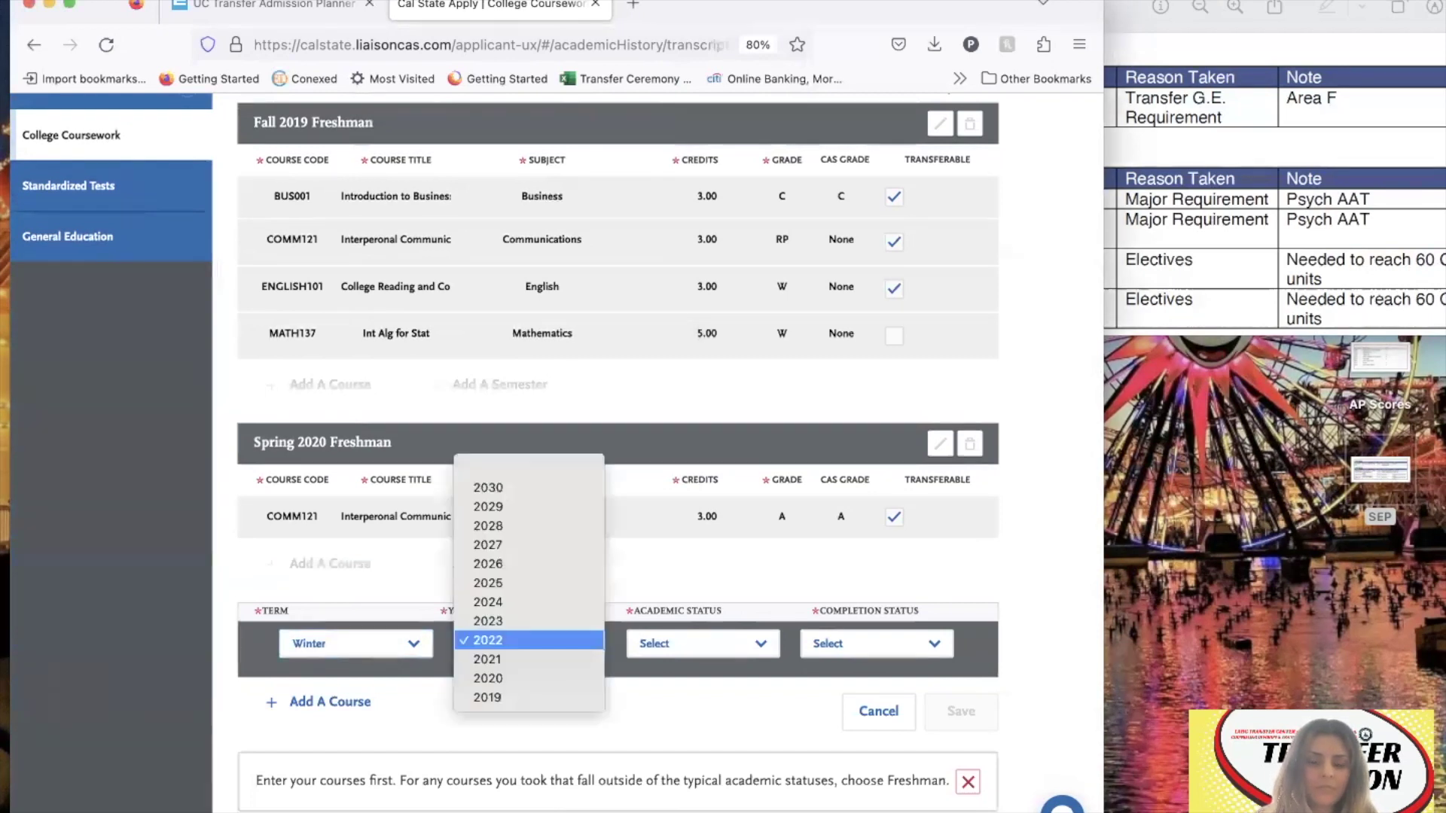
pyautogui.click(512, 603)
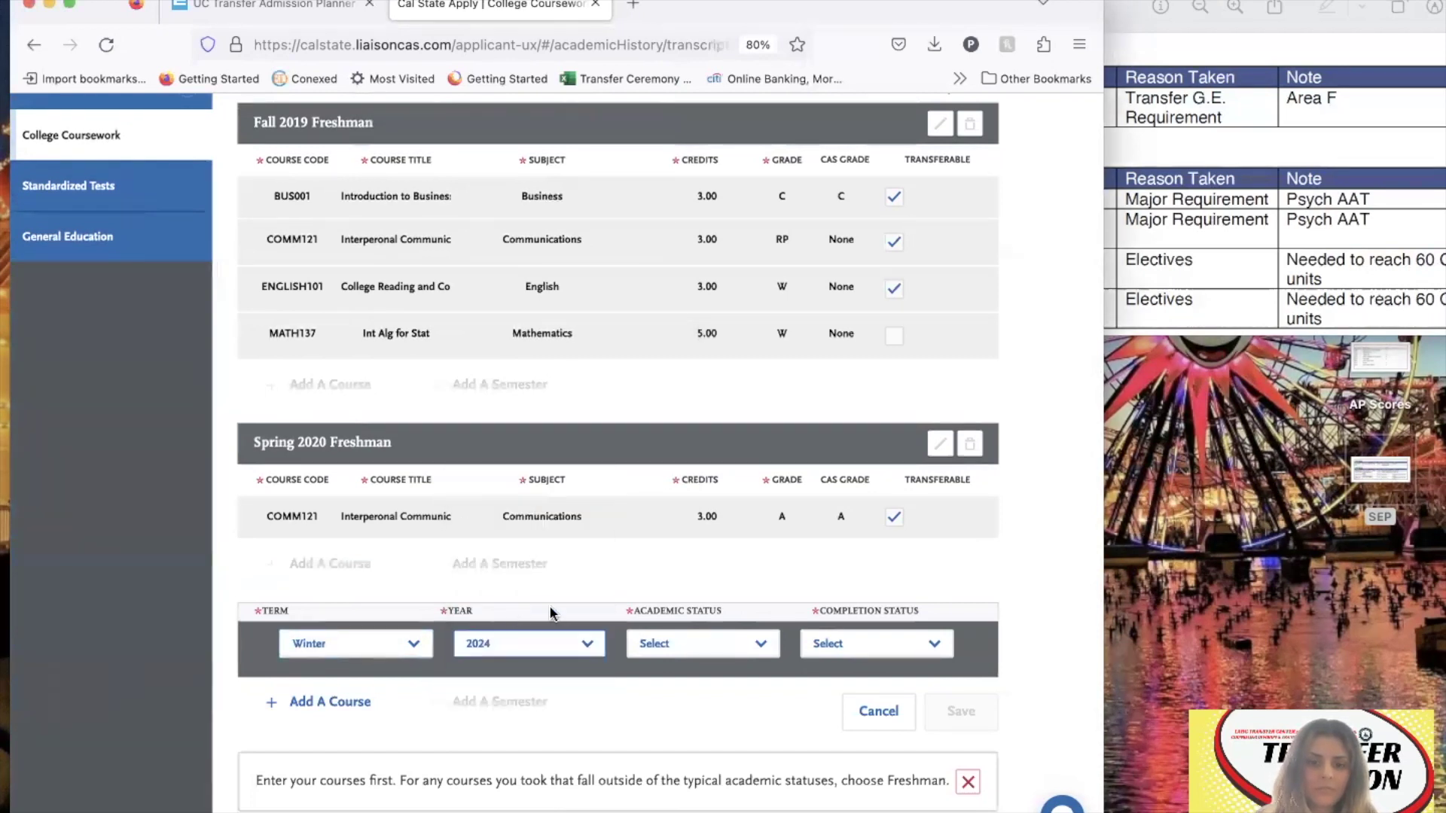
# Set the Winter 2024 semester's academic status to Sophomore and its completion status to In Progress/Planned.
pyautogui.click(660, 640)
pyautogui.click(671, 678)
pyautogui.click(871, 640)
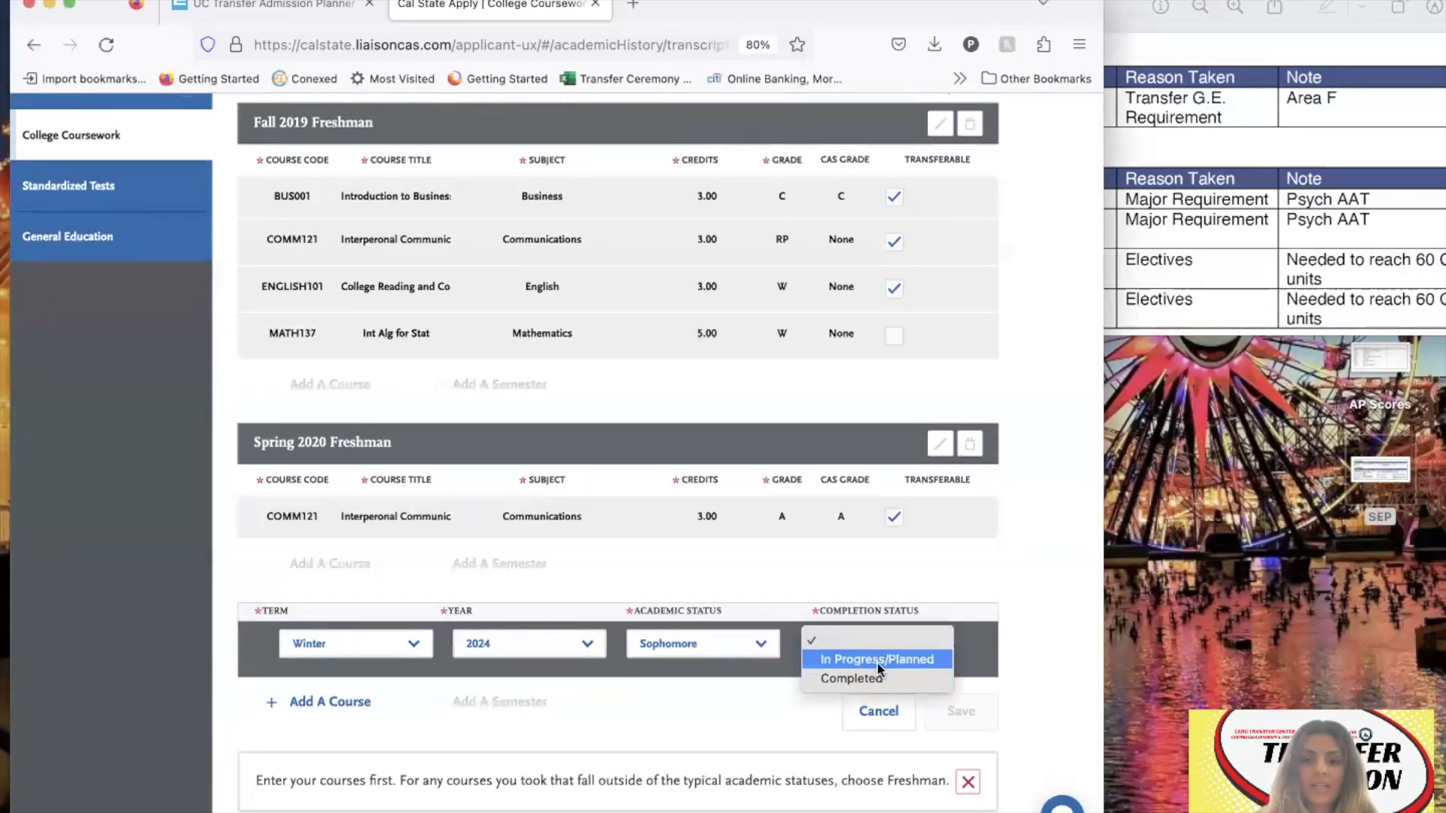
pyautogui.click(877, 659)
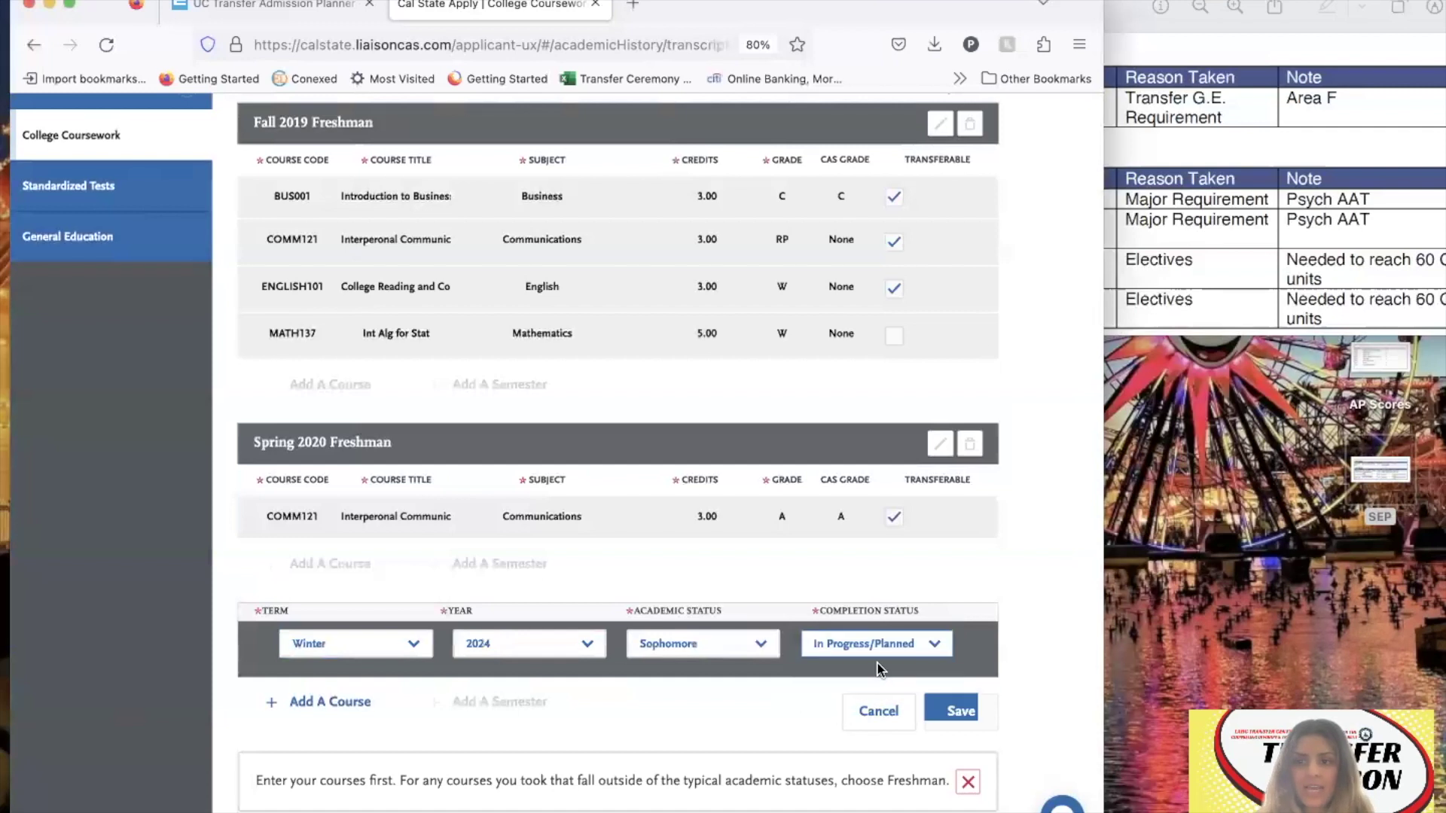
# Add a course to the Winter 2024 semester, looking up "history" and choosing the suggested code HISTORY042.
pyautogui.click(340, 700)
pyautogui.write('history')
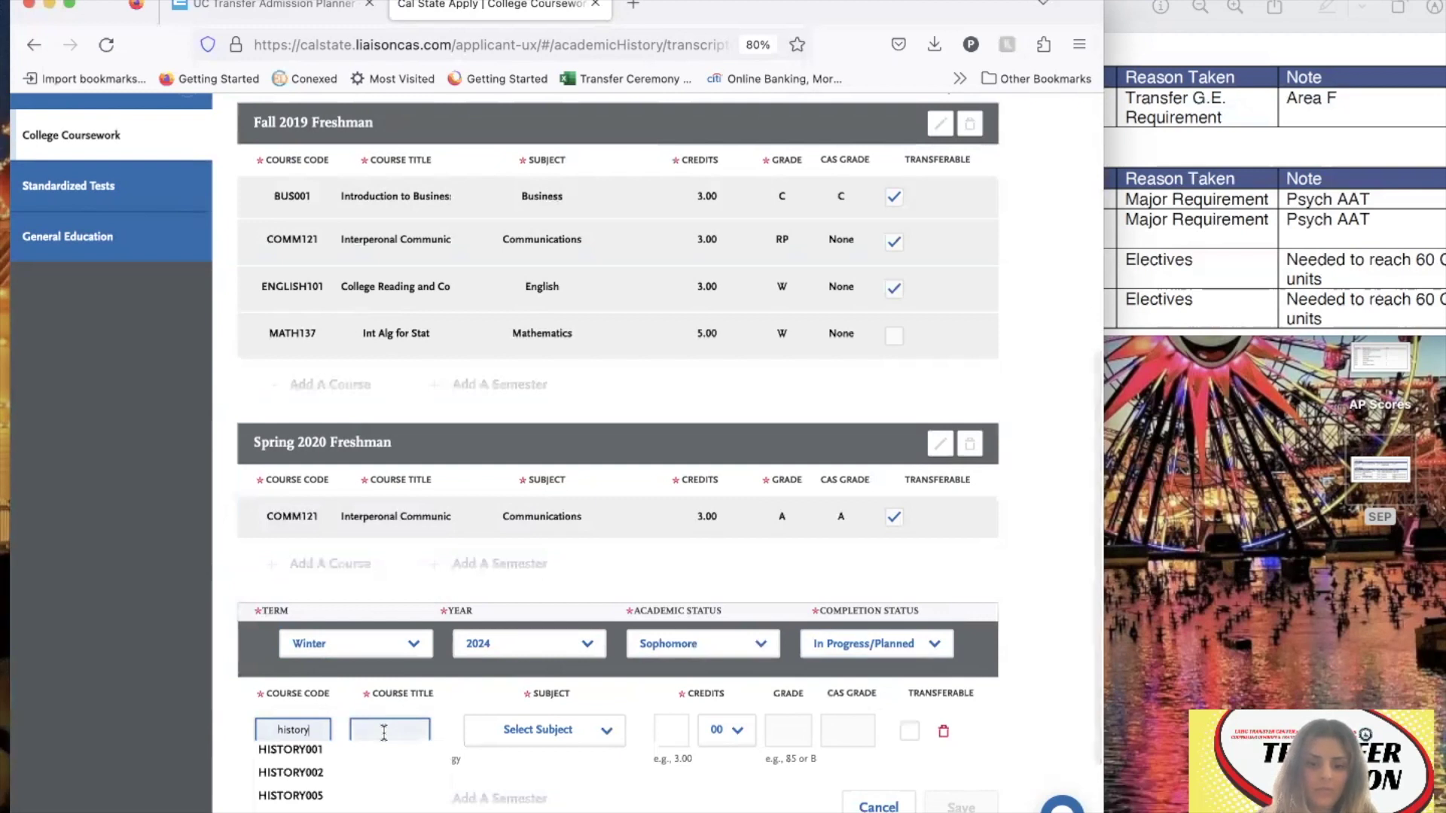
pyautogui.scroll(-3, 409, 671)
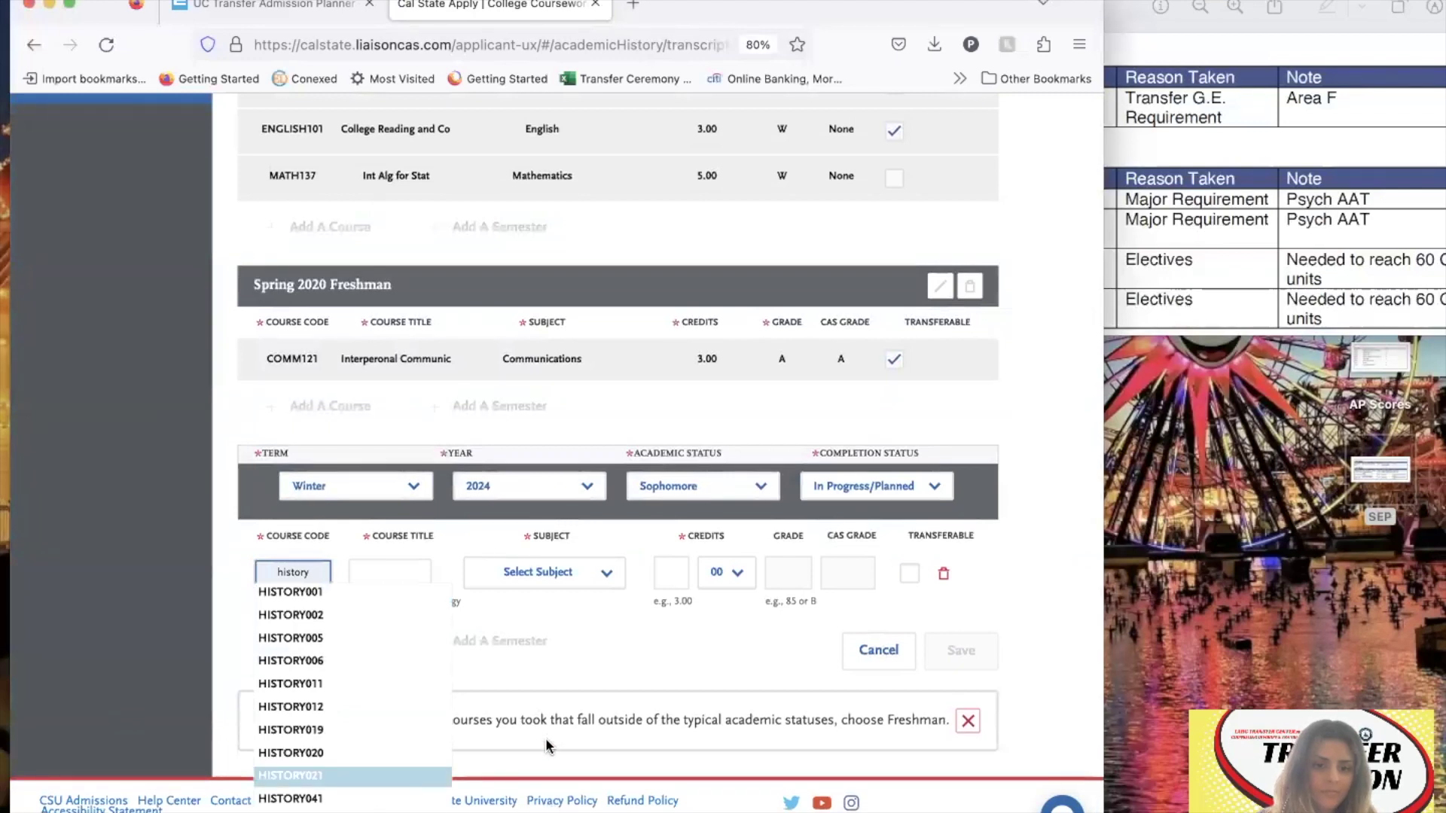
pyautogui.click(354, 787)
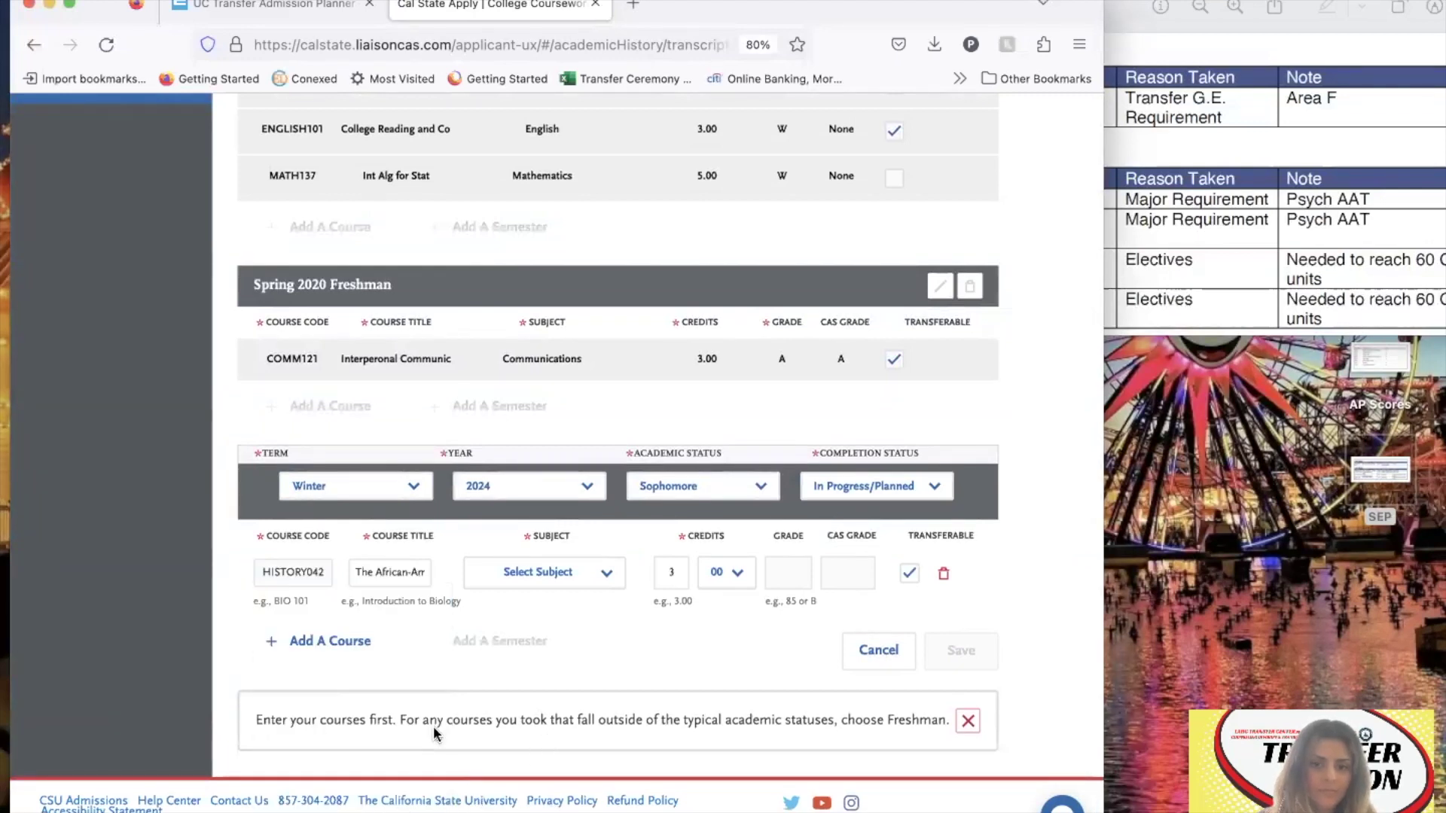
# Set the HISTORY042 course's subject to History.
pyautogui.click(552, 573)
pyautogui.write('his')
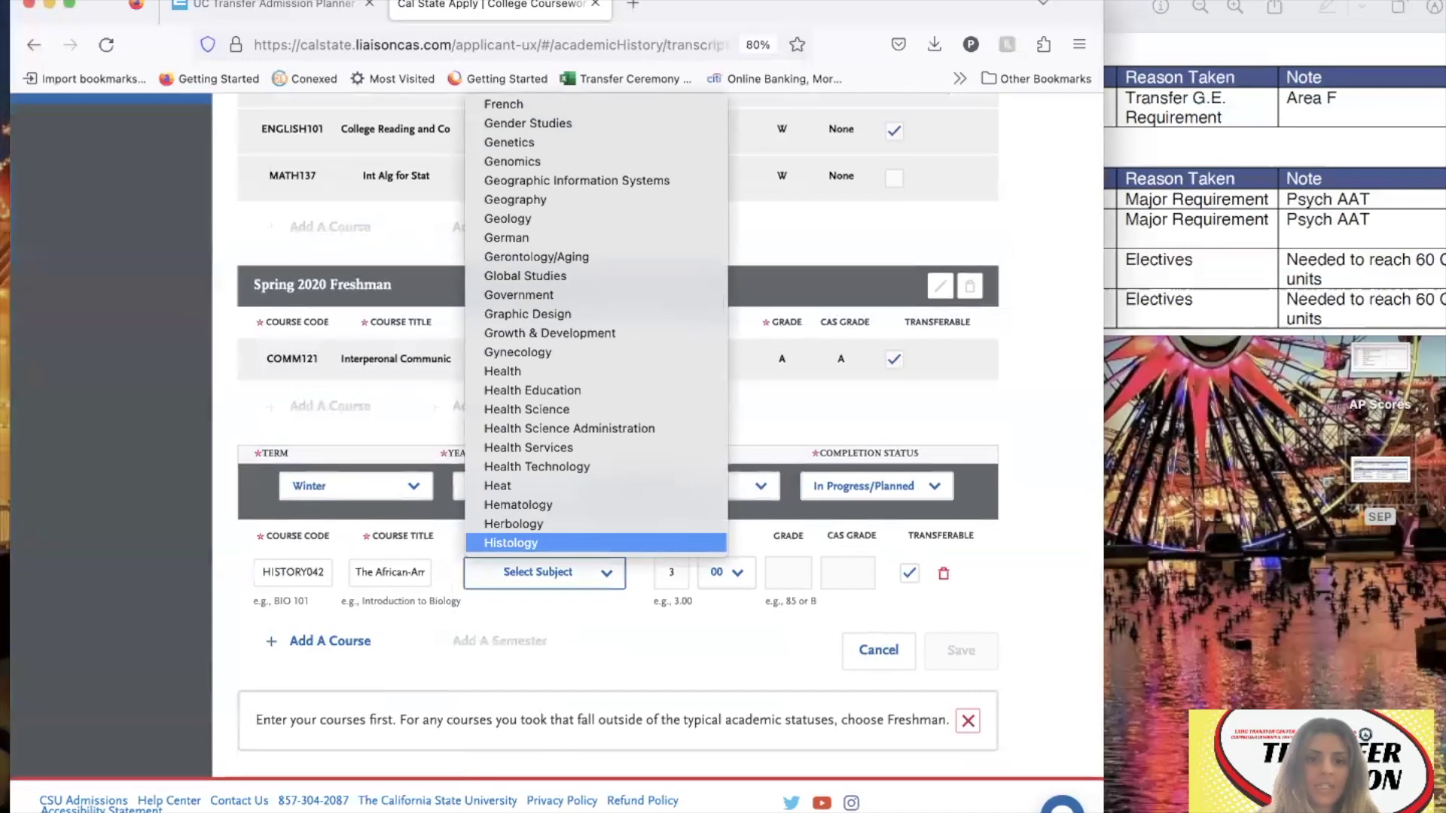
pyautogui.press('Down')
pyautogui.press('Down')
pyautogui.press('Up')
pyautogui.press('Return')
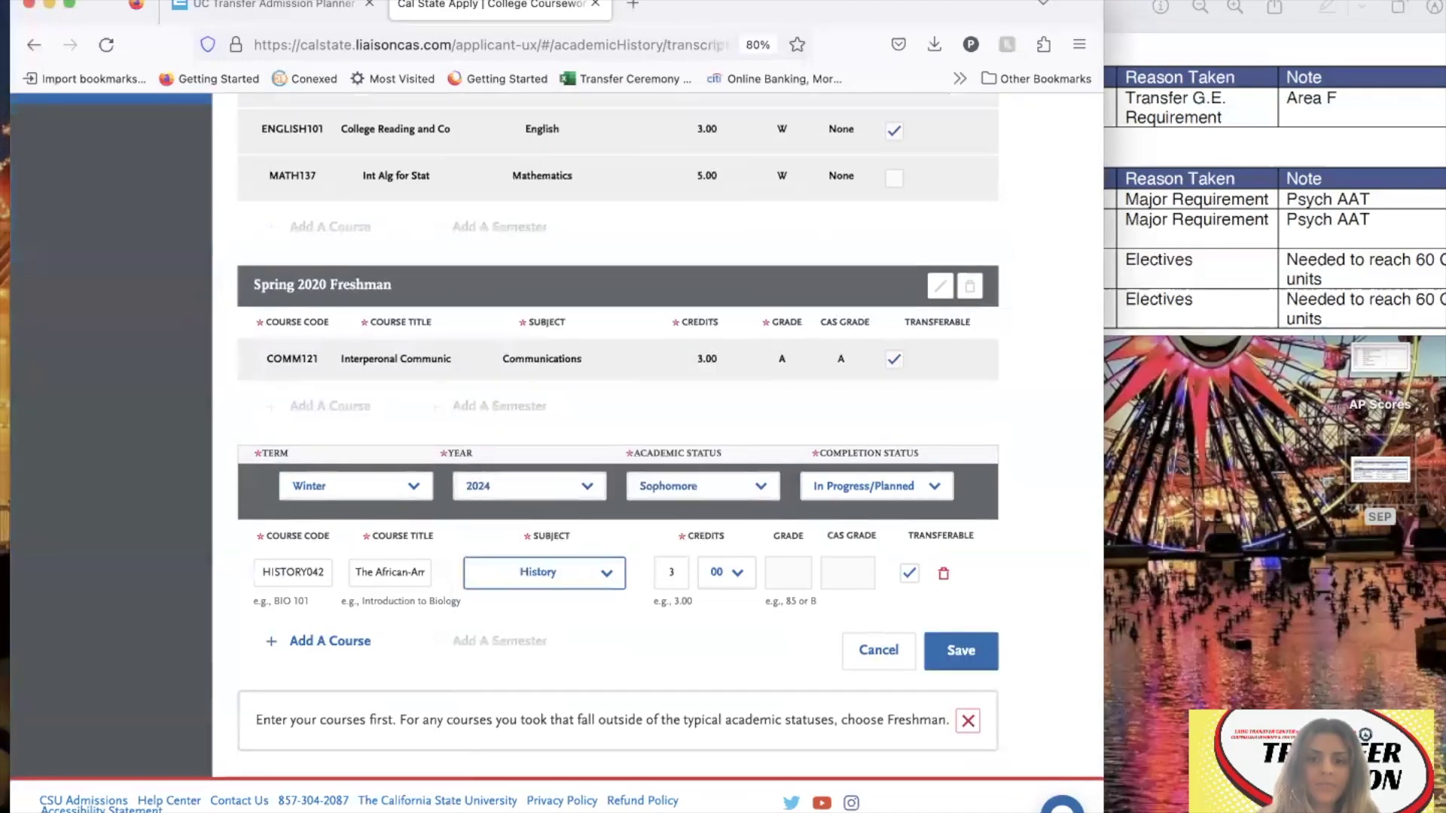
pyautogui.click(783, 588)
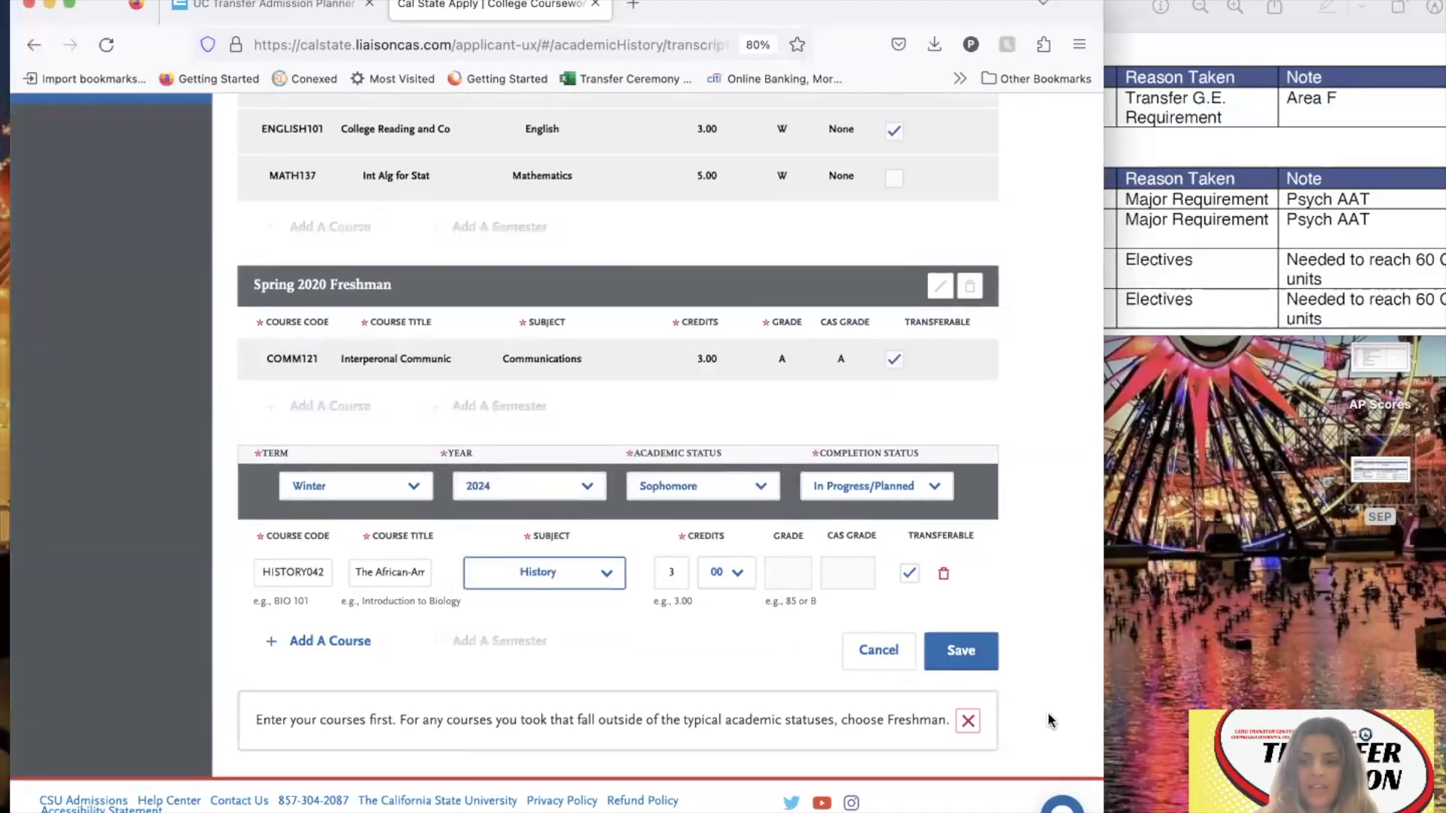
# Save the Winter 2024 semester and add another semester below it on the Los Angeles Harbor College transcript.
pyautogui.click(958, 651)
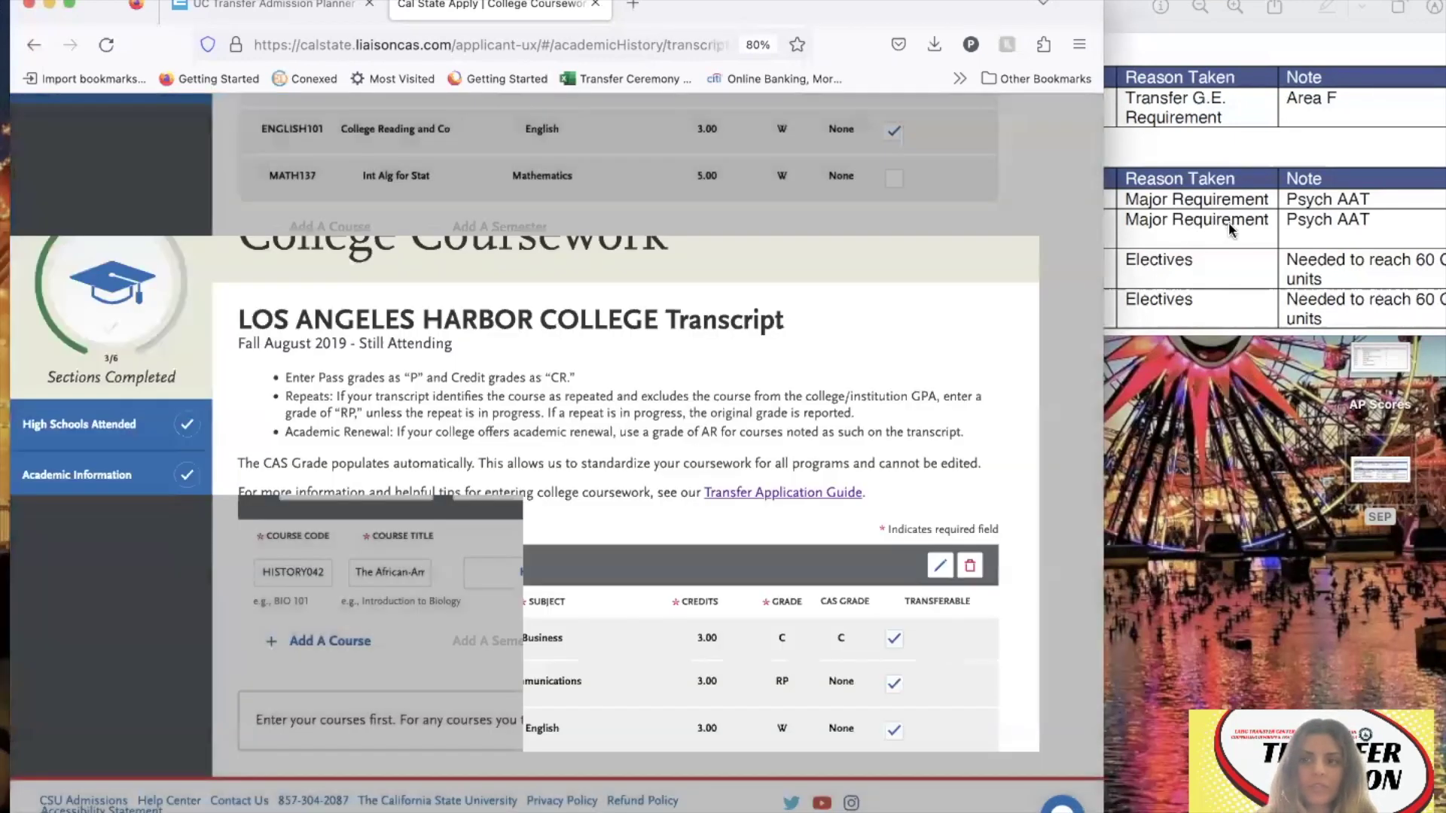
pyautogui.click(1235, 228)
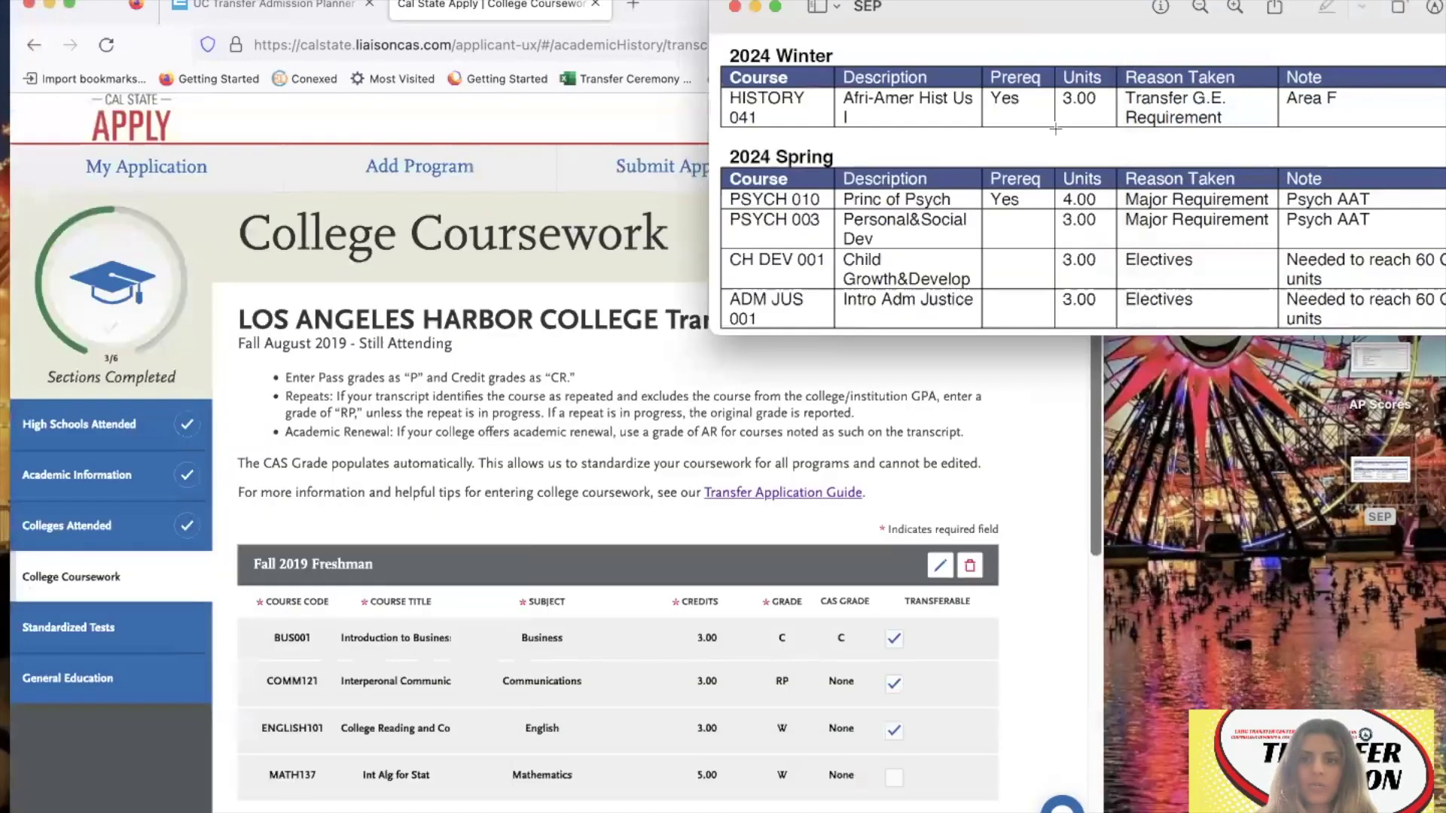
pyautogui.scroll(-8, 930, 450)
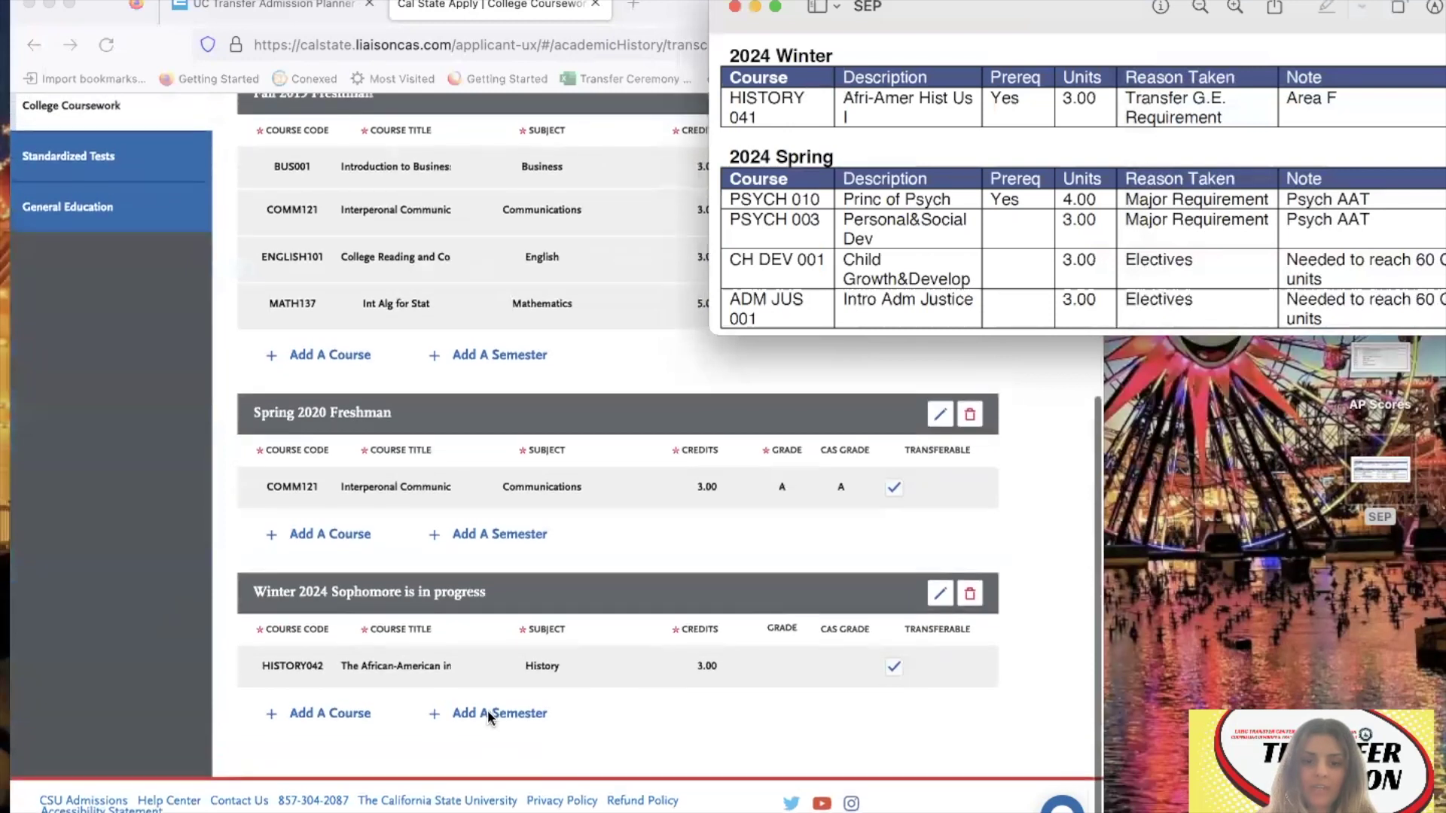
pyautogui.click(497, 715)
pyautogui.click(500, 716)
pyautogui.click(1184, 231)
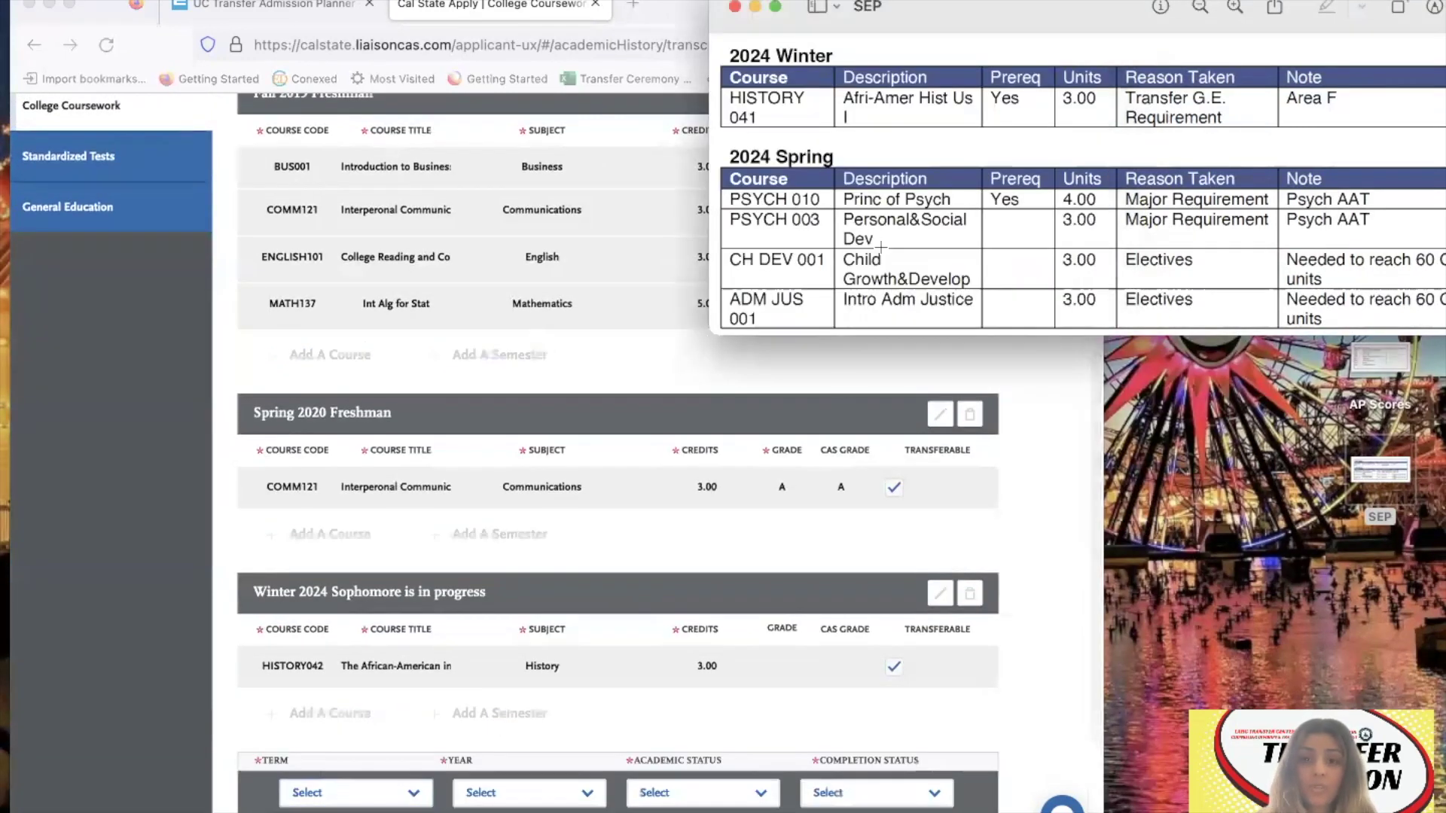
# Set the new semester's term to Spring and its year to 2024.
pyautogui.scroll(-2, 750, 570)
pyautogui.scroll(-3, 749, 570)
pyautogui.click(532, 613)
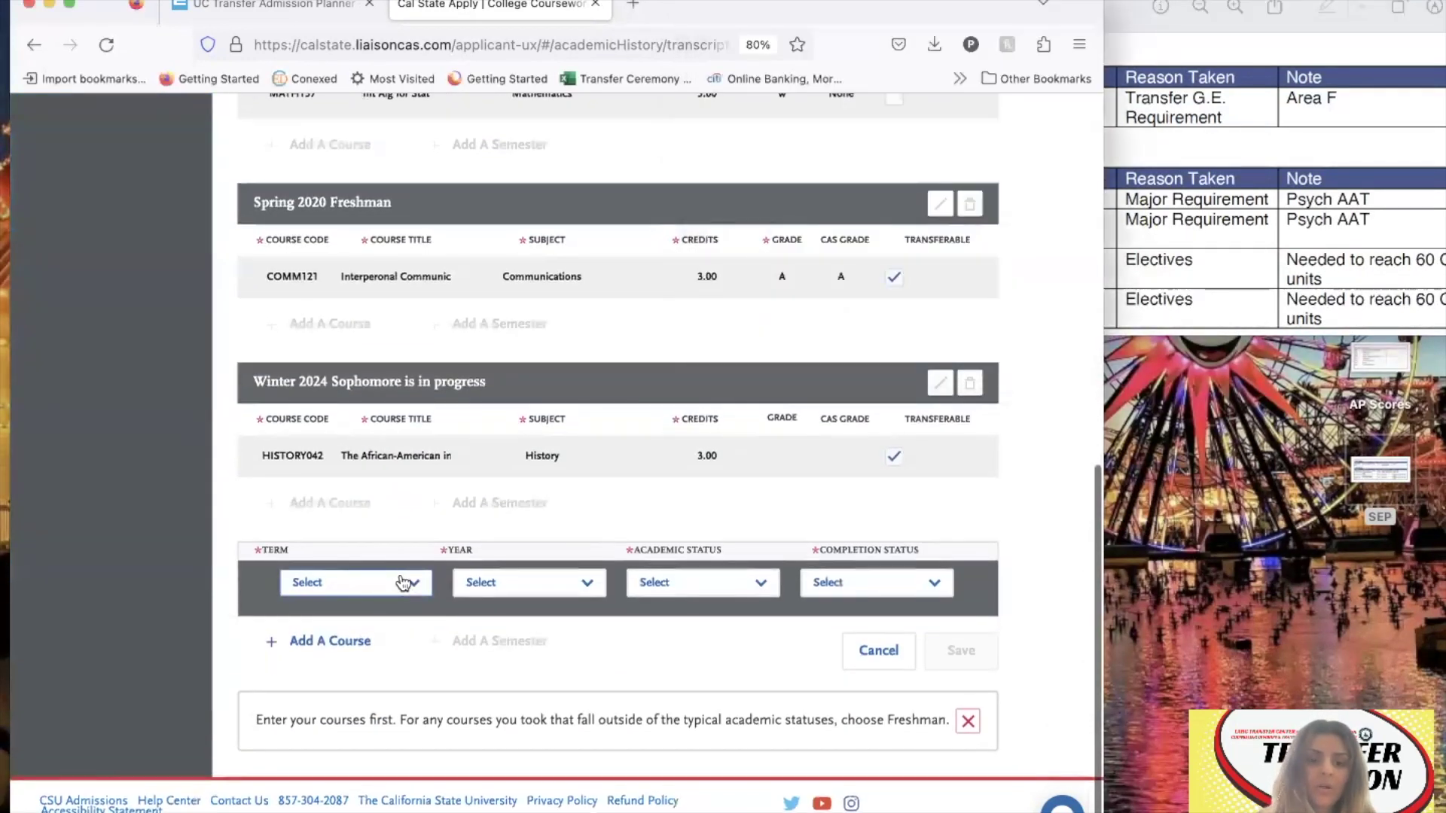
pyautogui.click(399, 583)
pyautogui.click(324, 618)
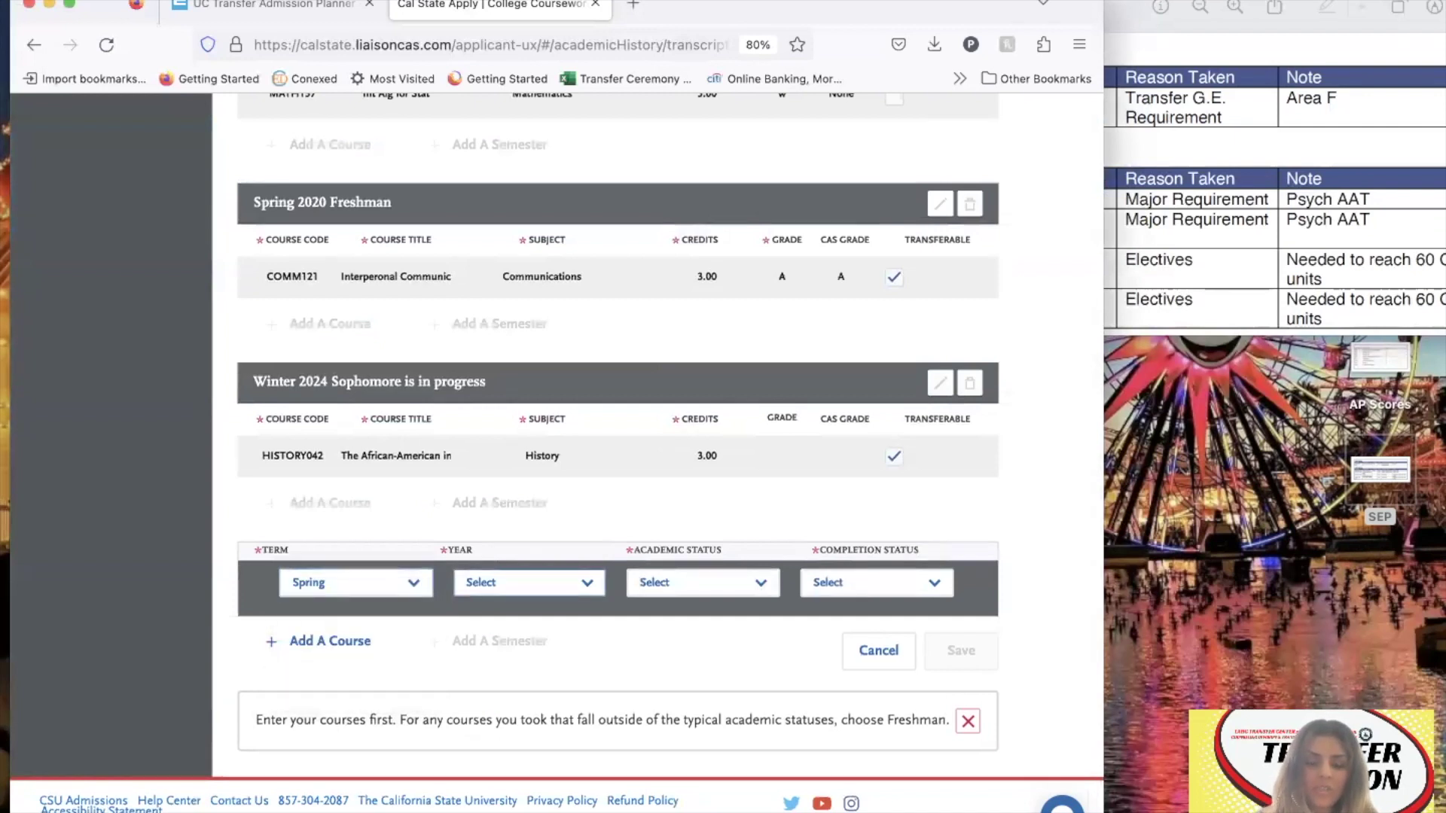
pyautogui.click(549, 585)
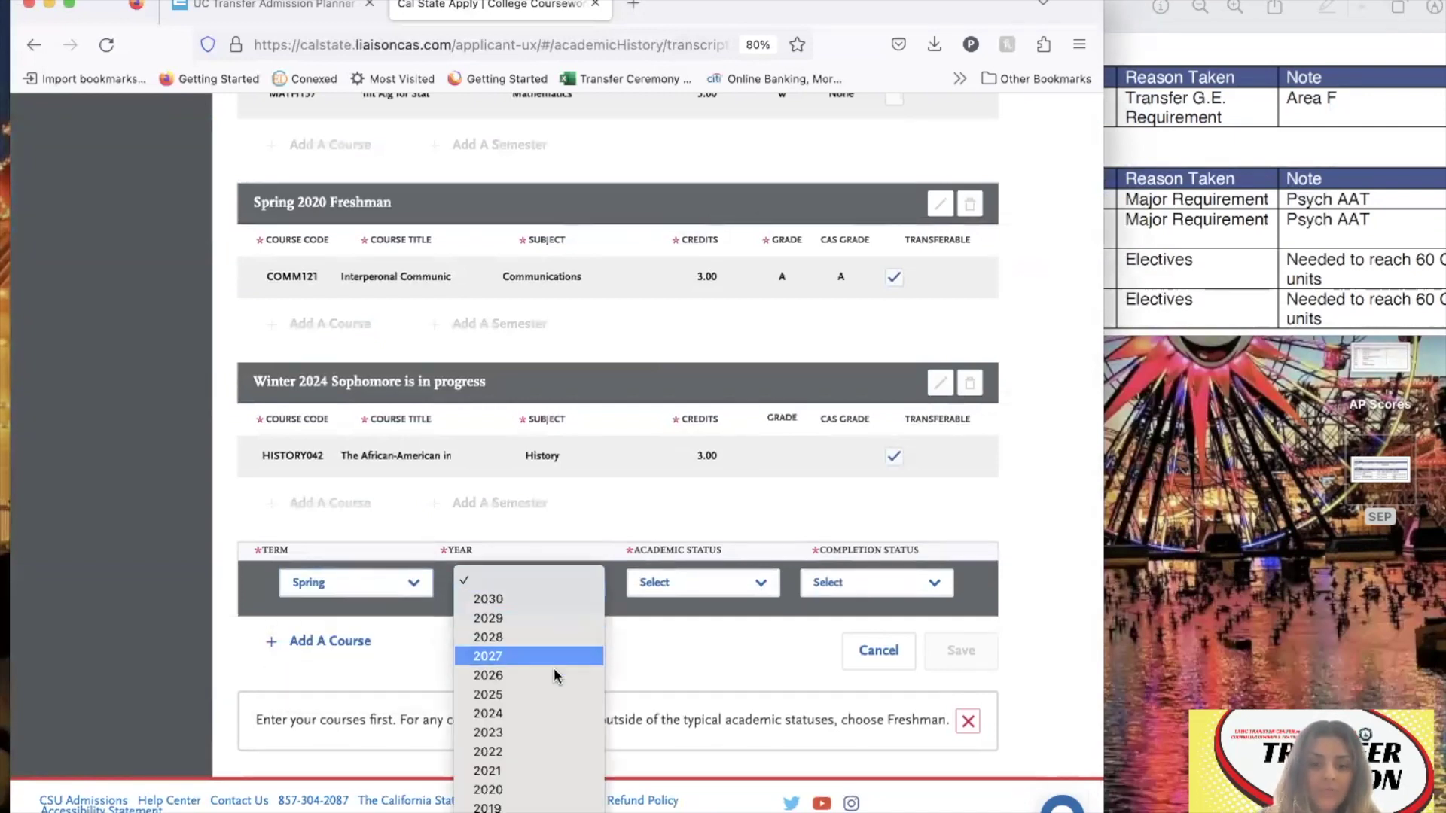
pyautogui.click(553, 712)
# Set the Spring 2024 semester's academic status to Sophomore and its completion status to In Progress/Planned.
pyautogui.click(694, 580)
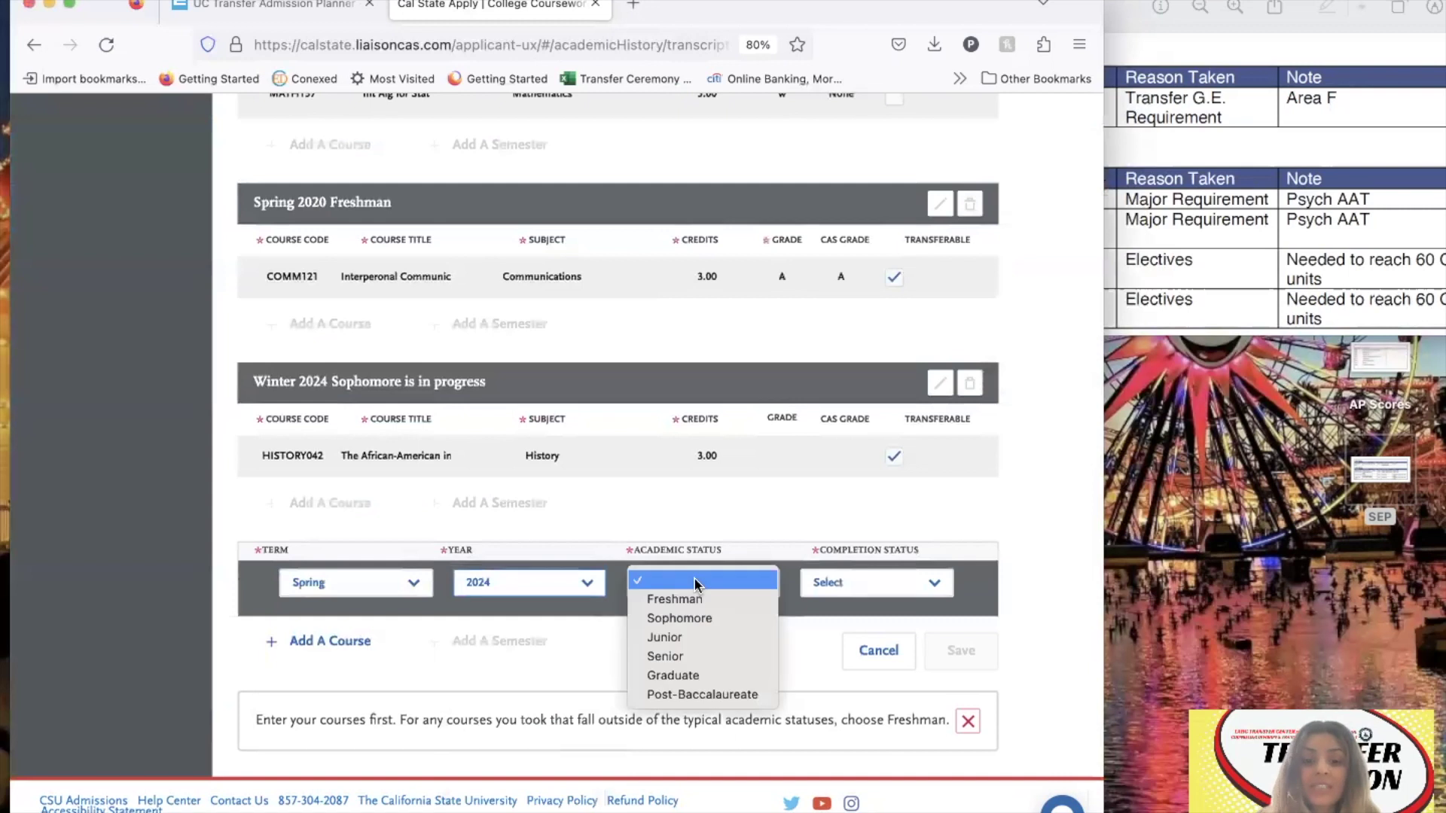
pyautogui.click(701, 618)
pyautogui.click(895, 582)
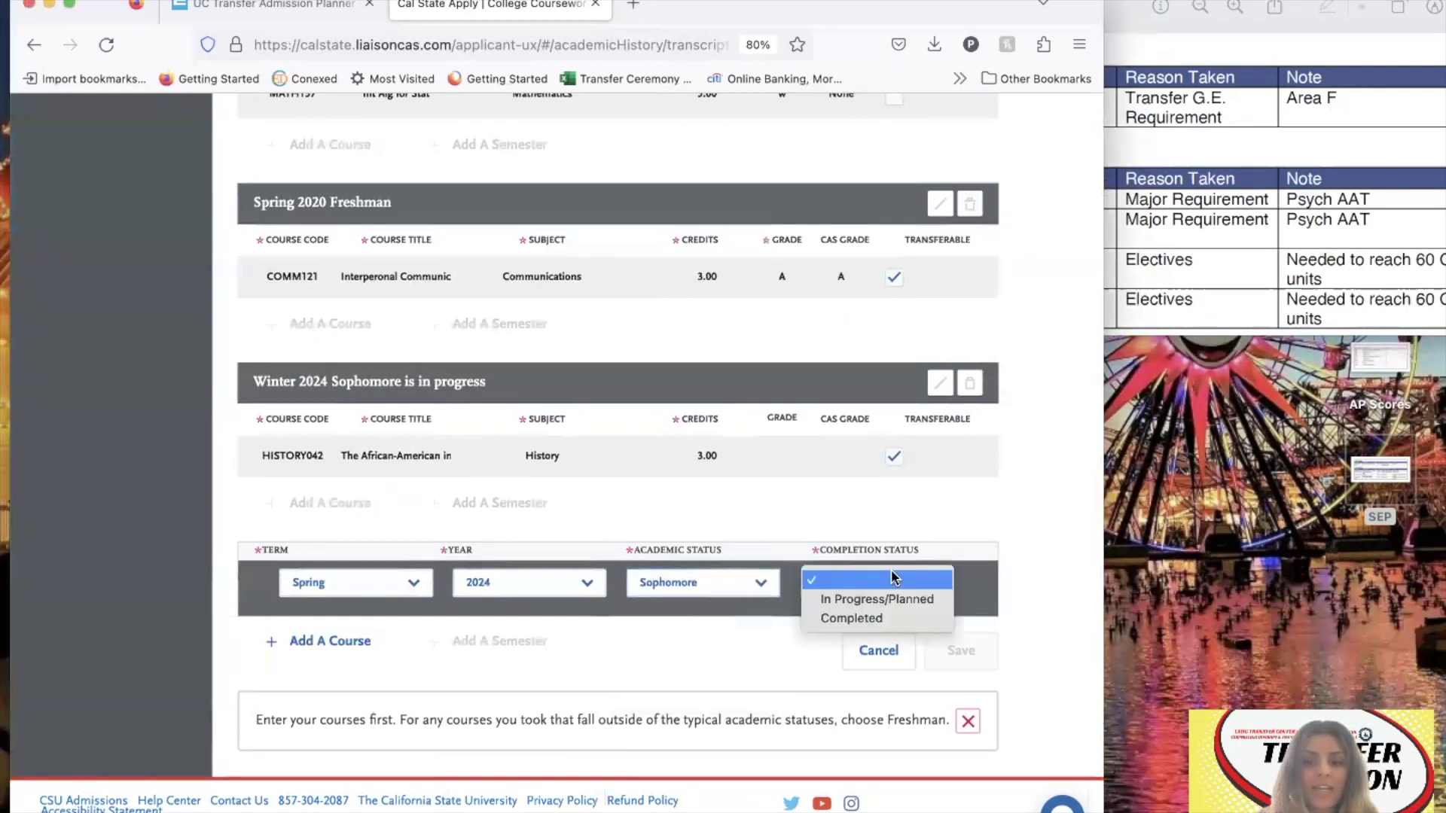
pyautogui.click(900, 600)
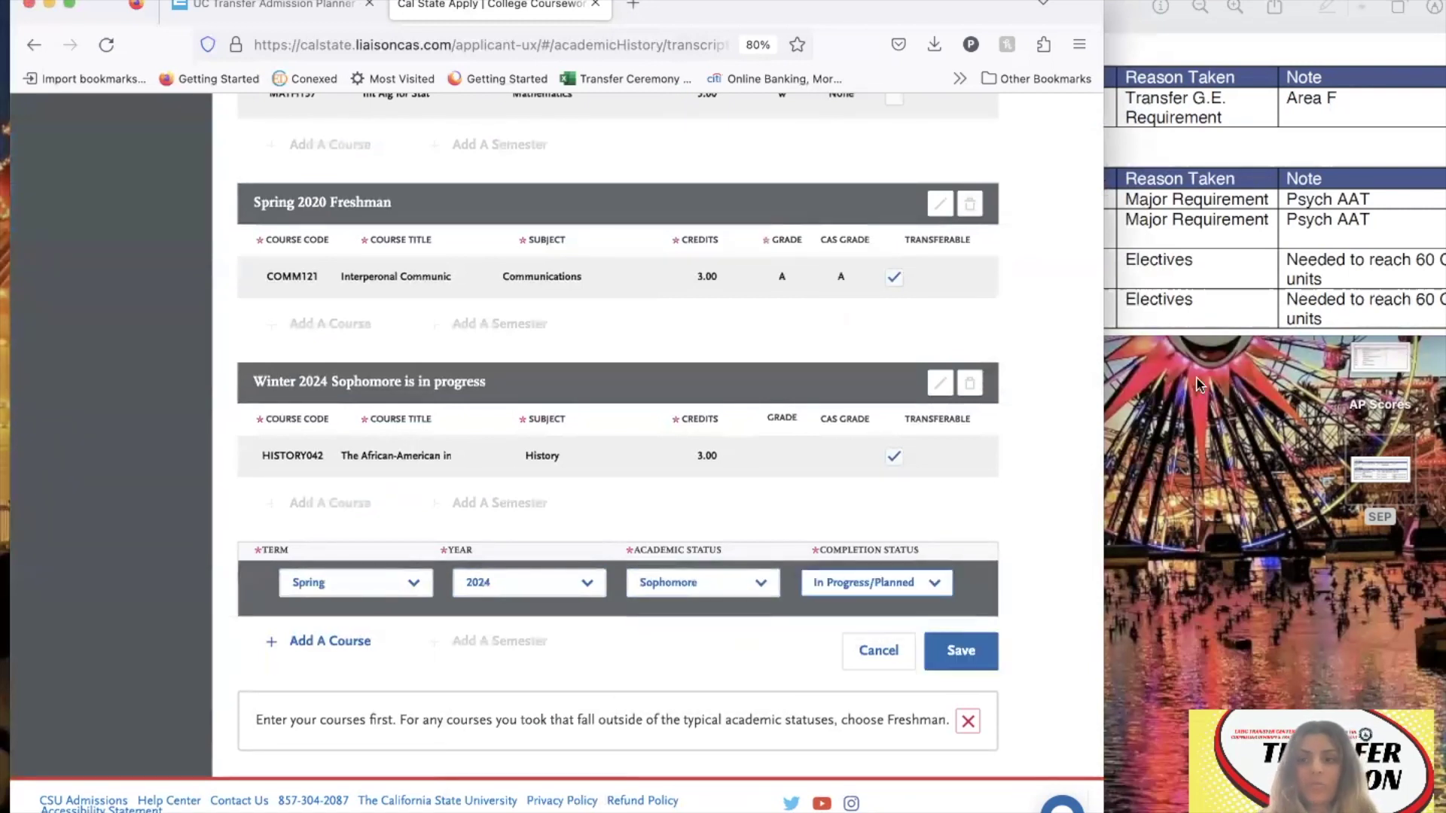
pyautogui.click(1231, 307)
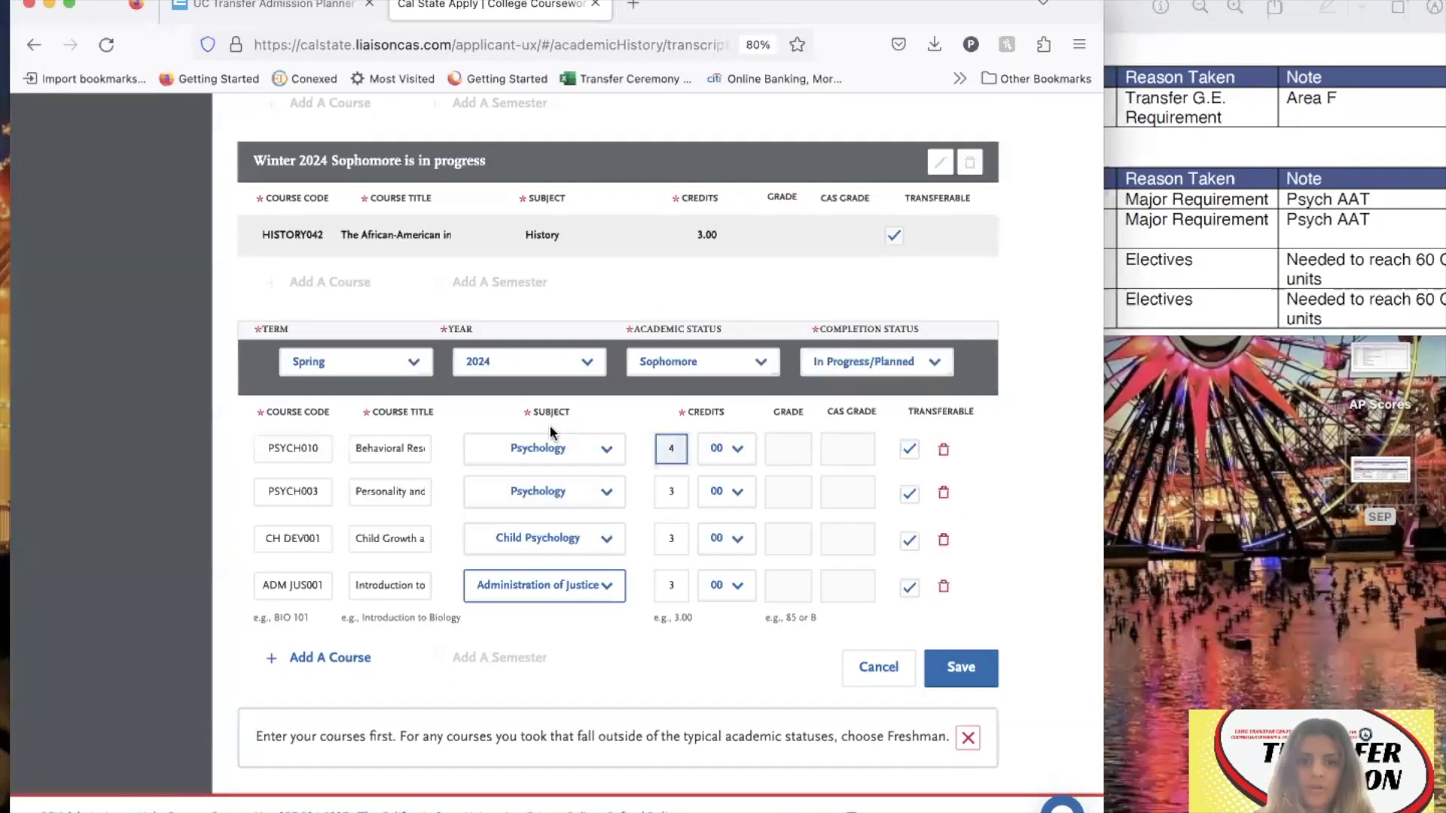
# Check the subject choices for CH DEV001, keep Child Psychology, and save the Spring 2024 semester.
pyautogui.click(551, 431)
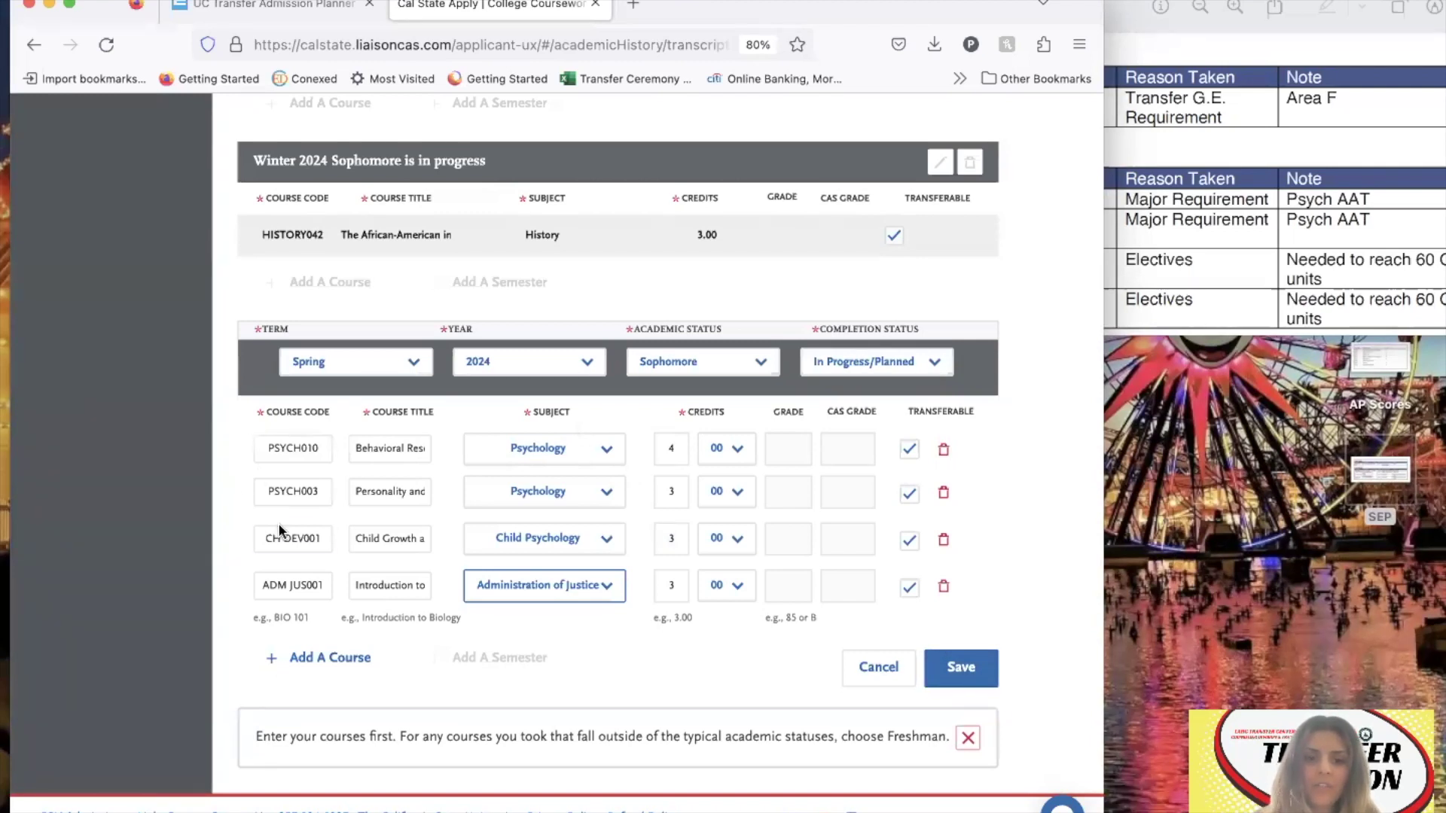
pyautogui.click(518, 533)
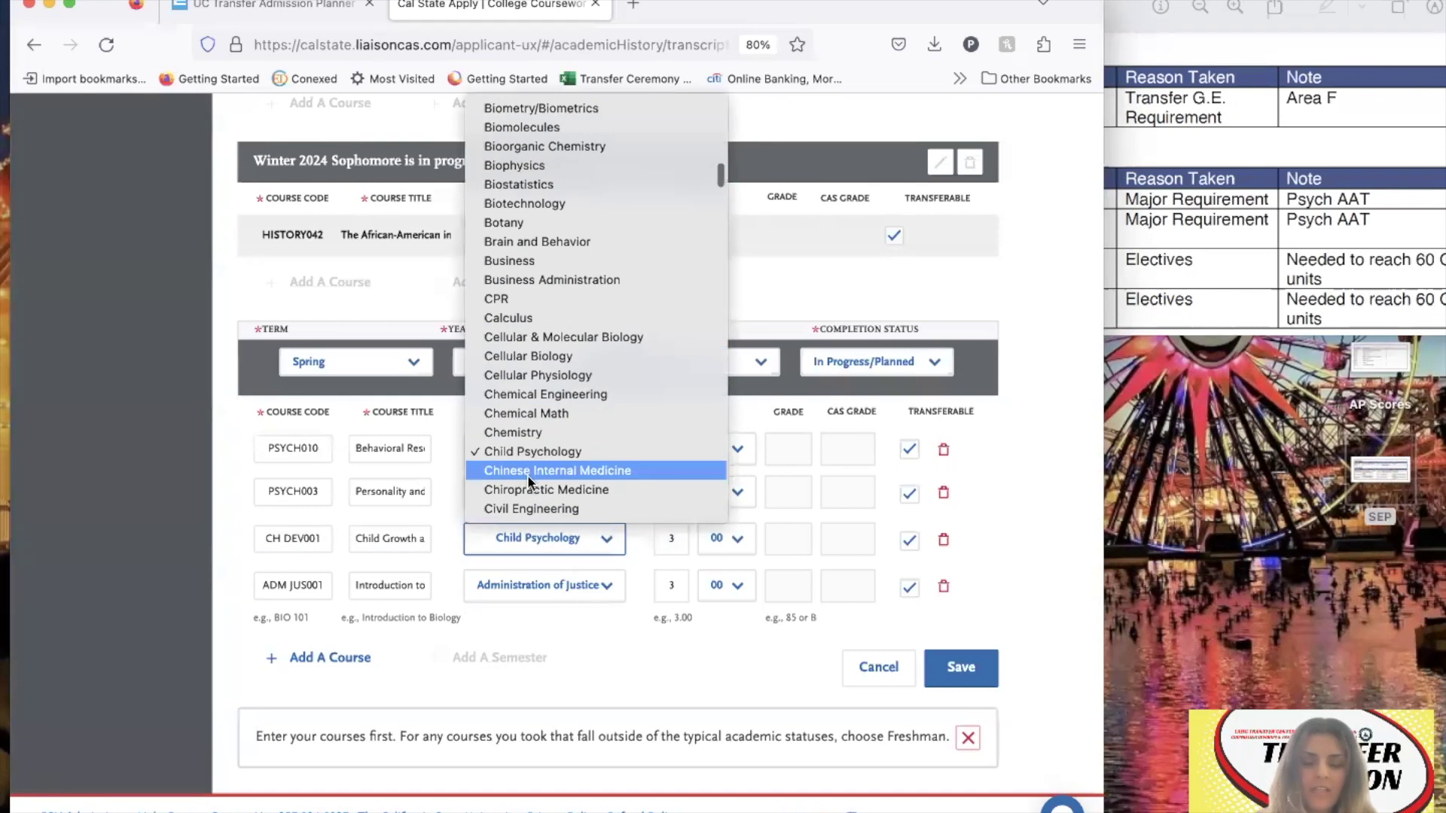
pyautogui.click(509, 533)
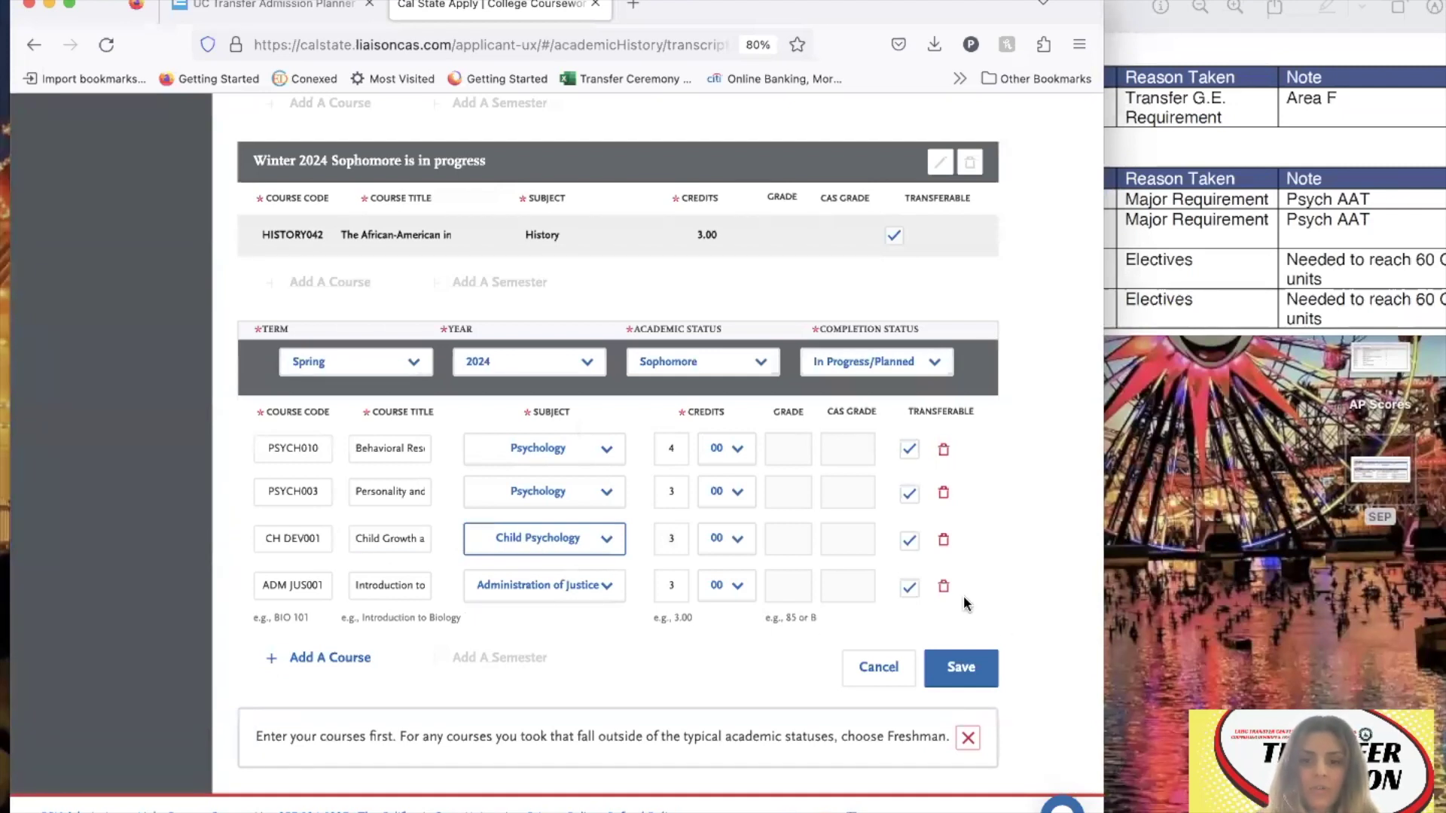
pyautogui.click(961, 672)
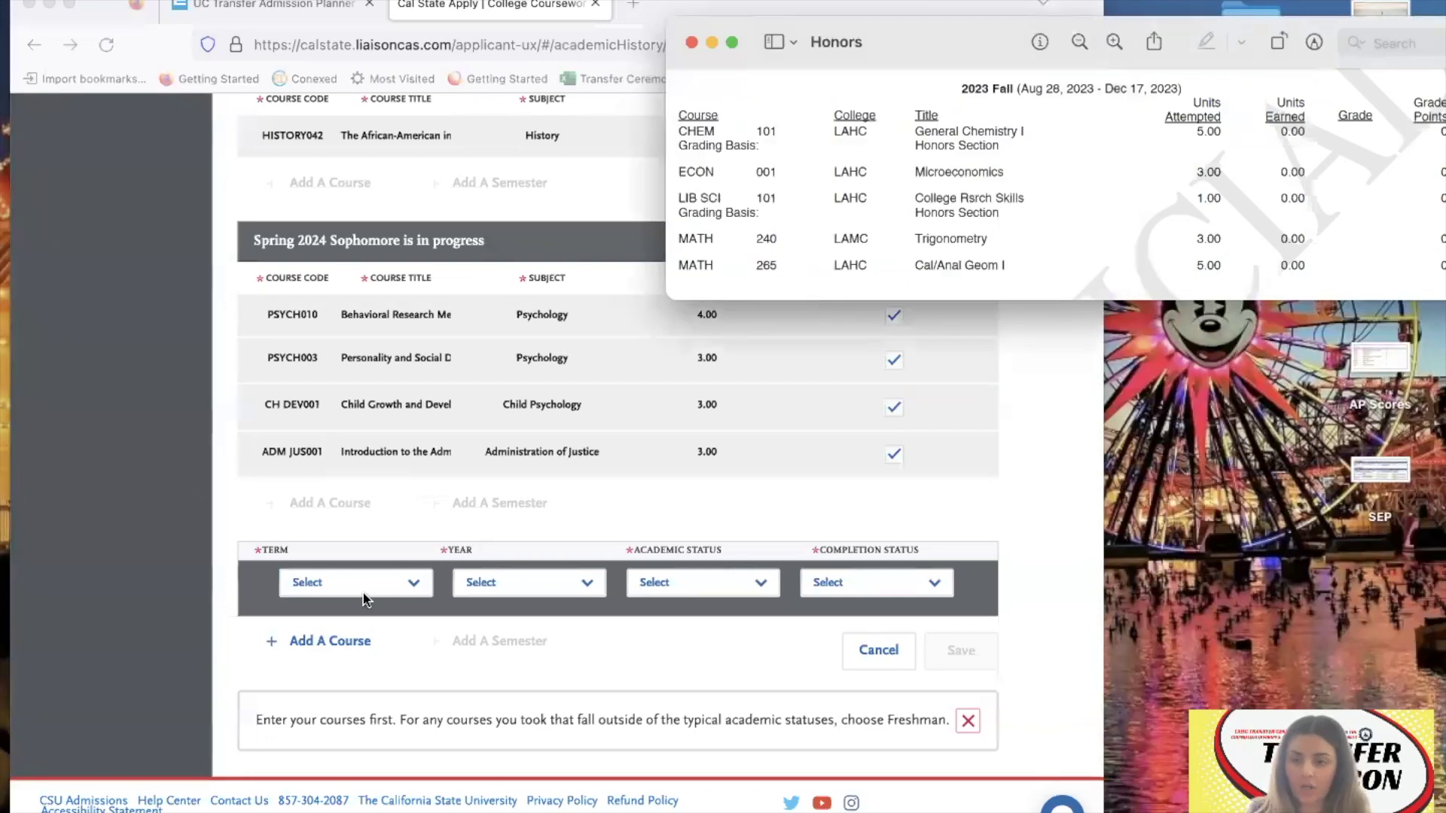
# Set the term of the blank semester below Spring 2024 to Fall and its year to 2023.
pyautogui.click(363, 599)
pyautogui.click(364, 599)
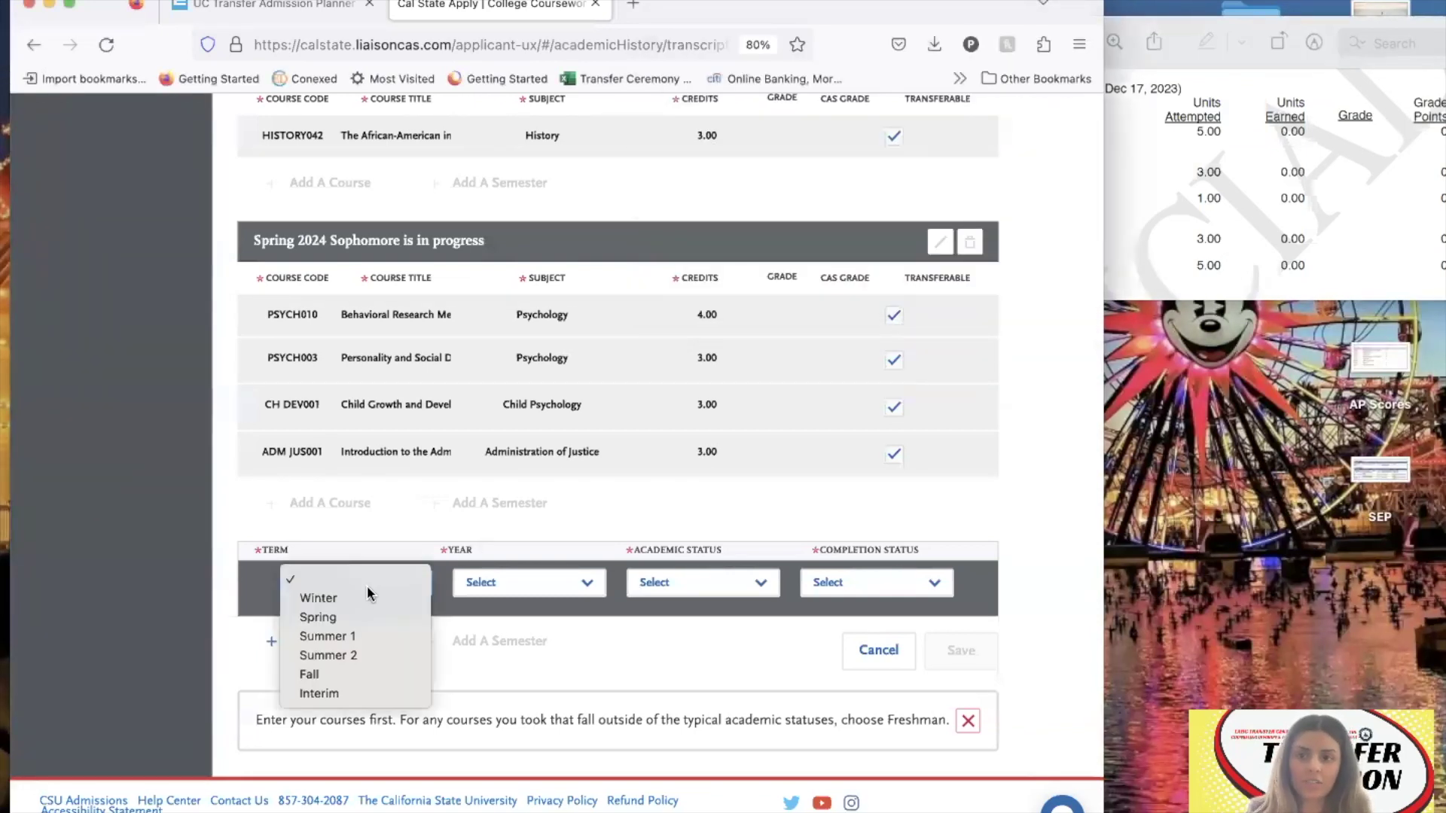
pyautogui.click(414, 674)
pyautogui.click(523, 583)
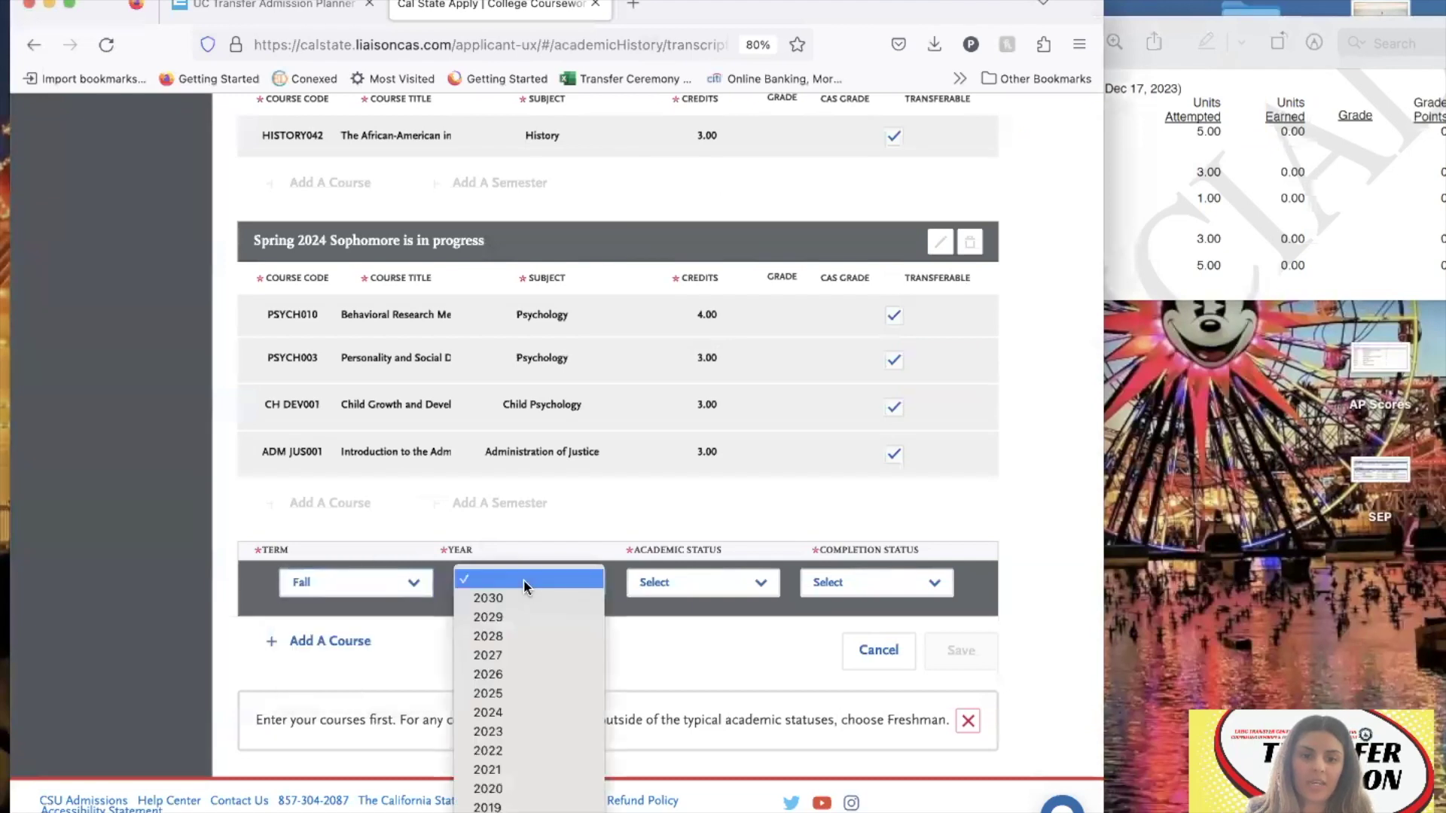
pyautogui.click(535, 729)
# Set the Fall 2023 semester's academic status to Sophomore and its completion status to In Progress/Planned.
pyautogui.click(717, 583)
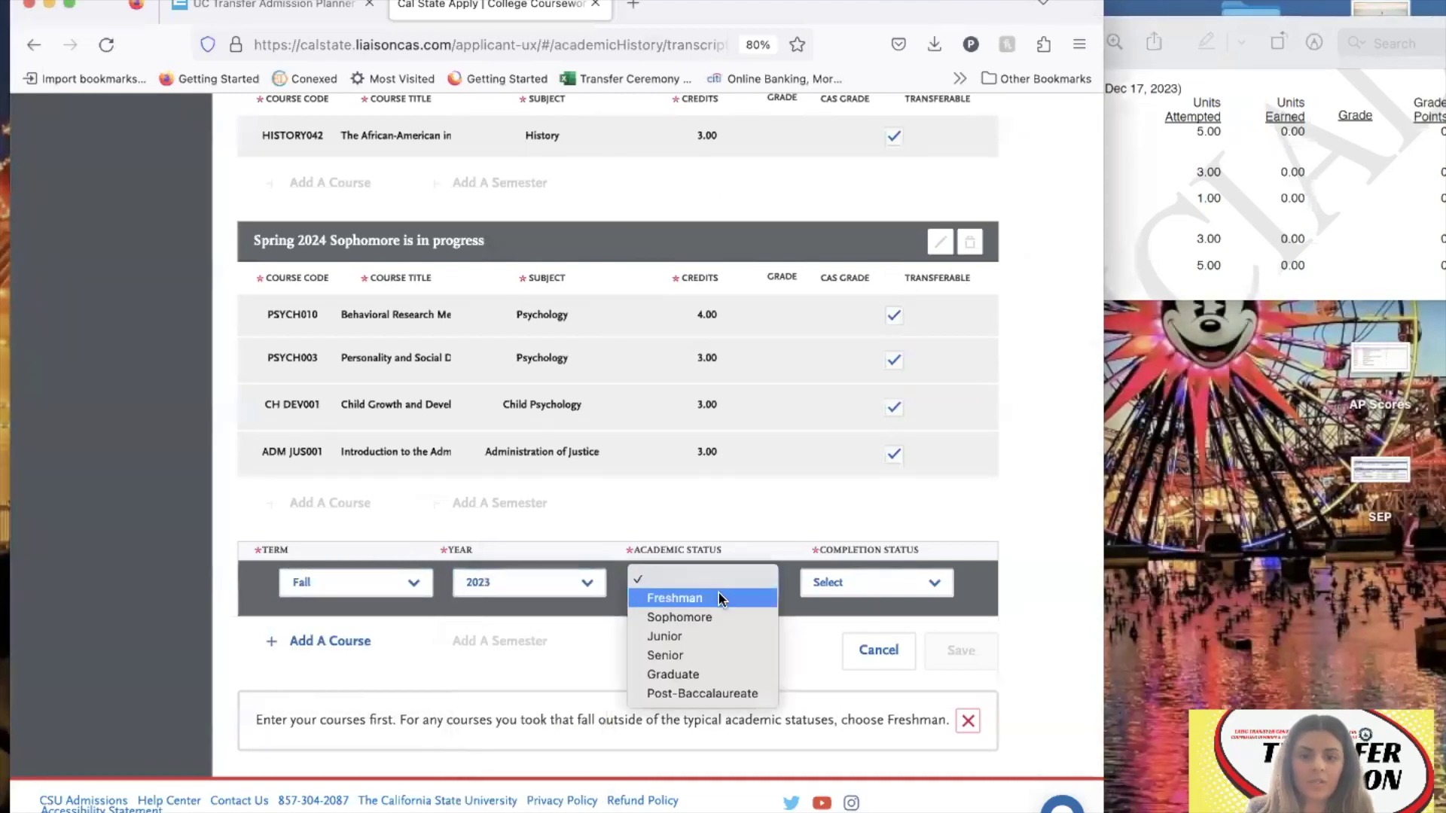
pyautogui.click(725, 616)
pyautogui.click(840, 597)
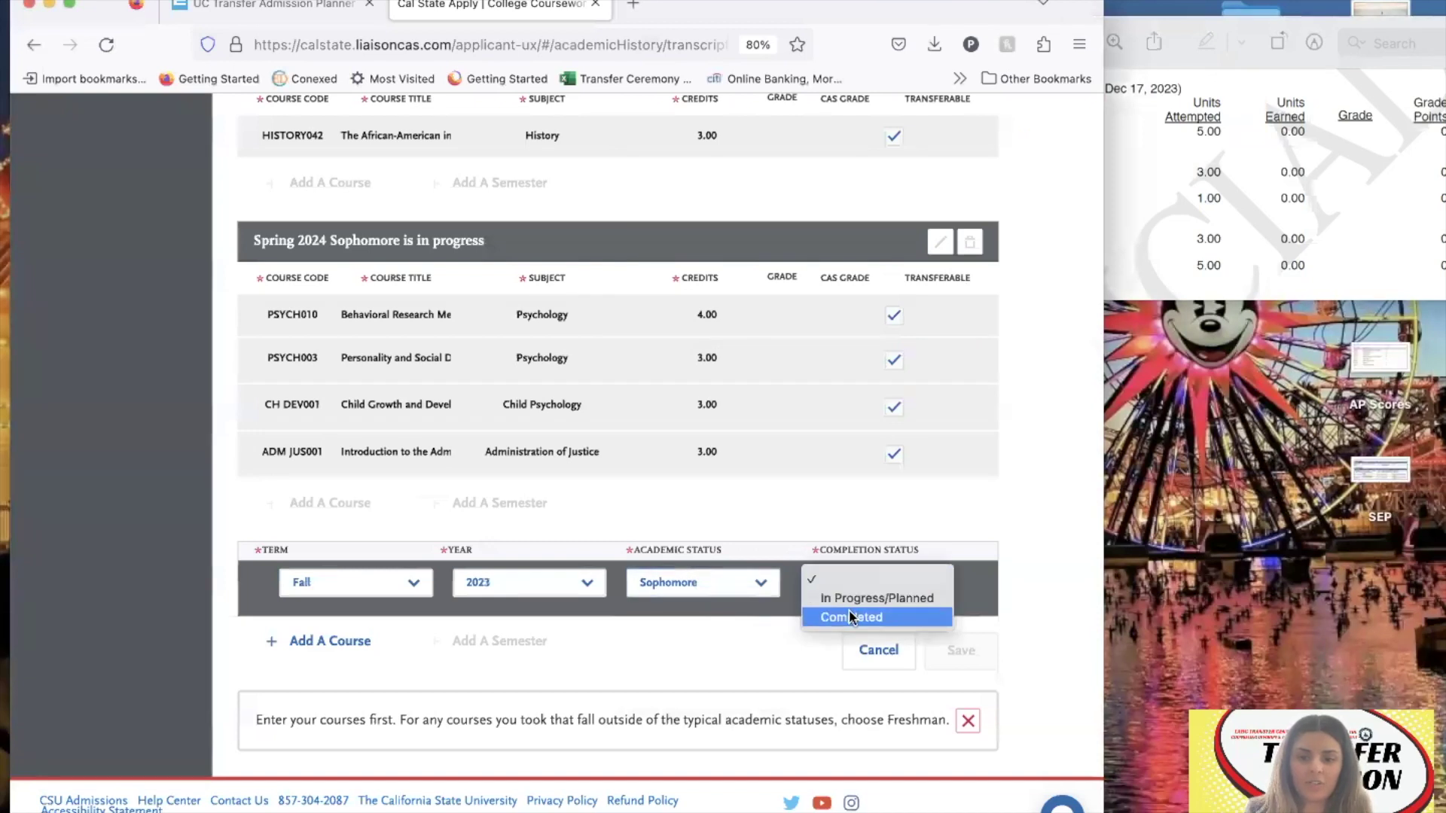
pyautogui.click(855, 600)
# Add the first course from the Honors transcript to Fall 2023, choosing the suggested code CHEM101.
pyautogui.click(1222, 90)
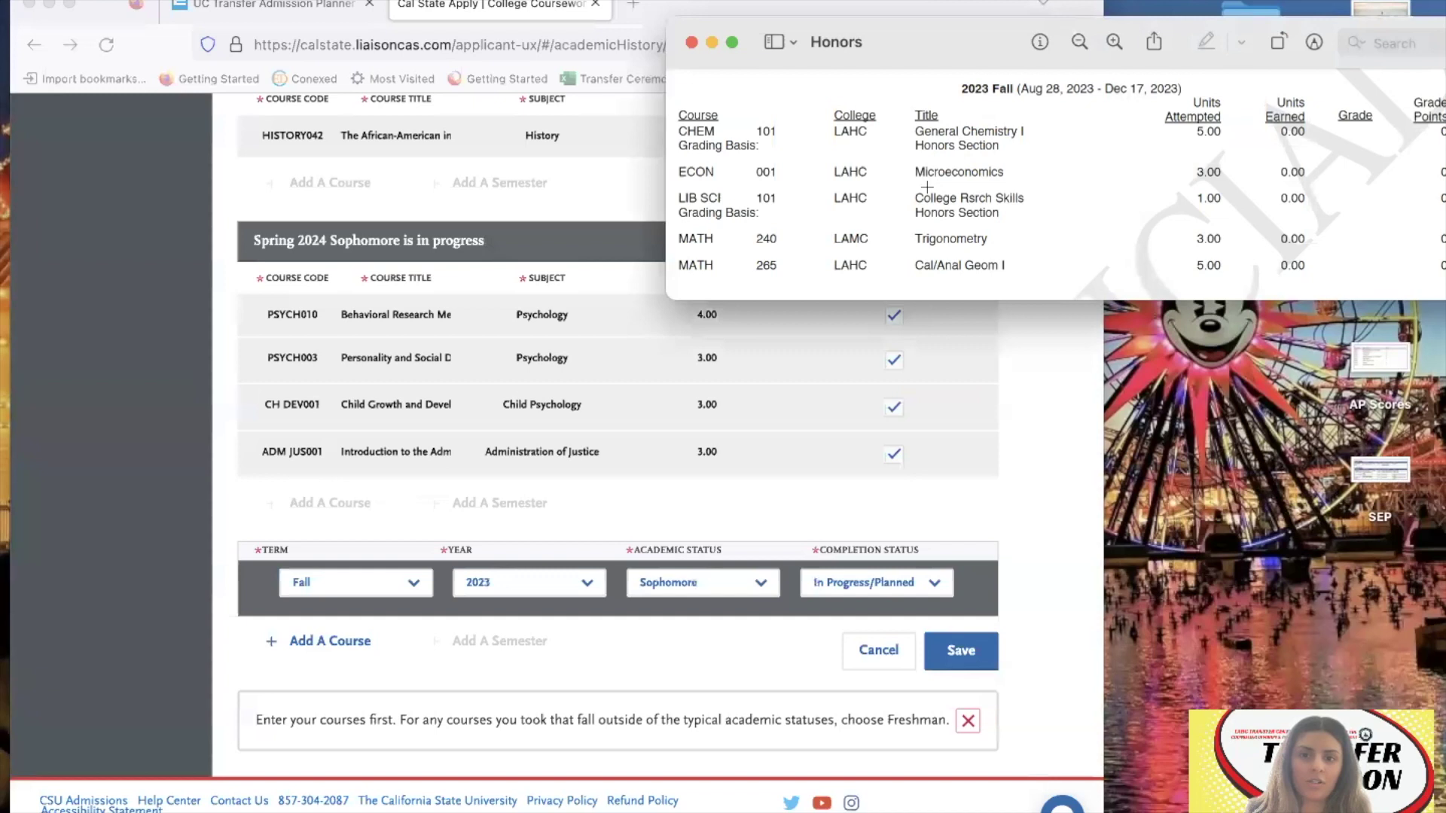
pyautogui.click(353, 644)
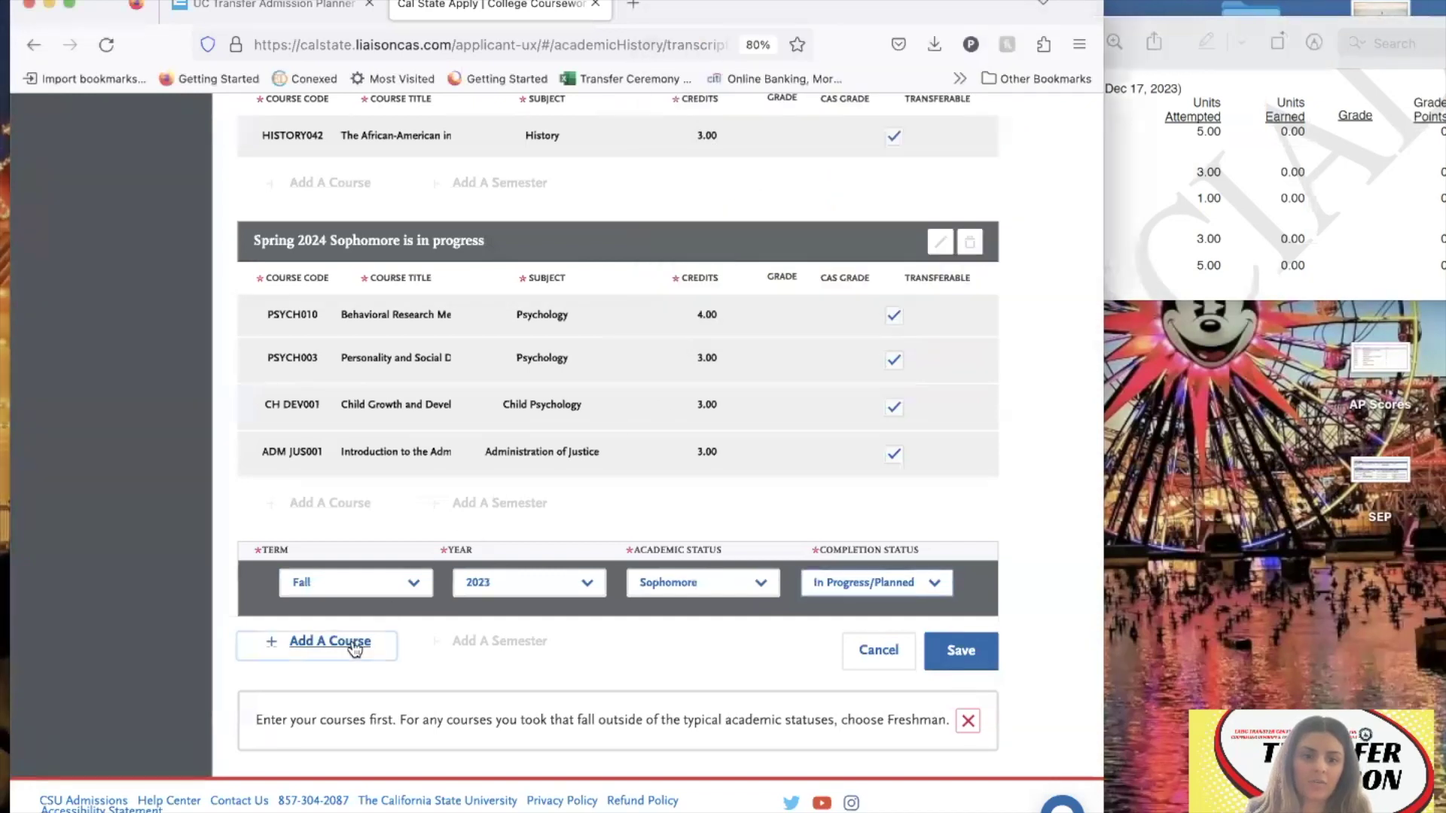
pyautogui.click(352, 644)
pyautogui.write('C')
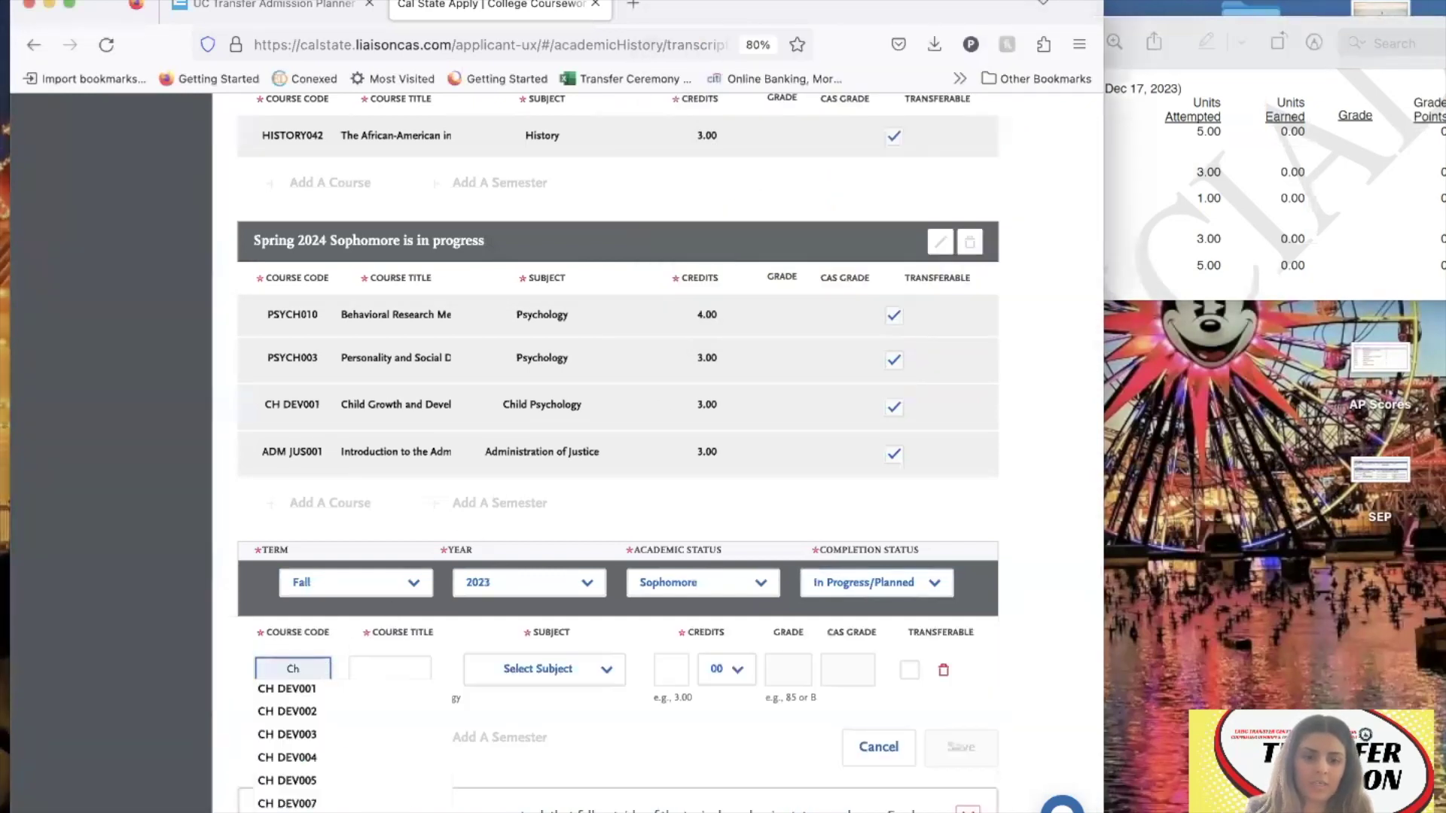
pyautogui.write('h')
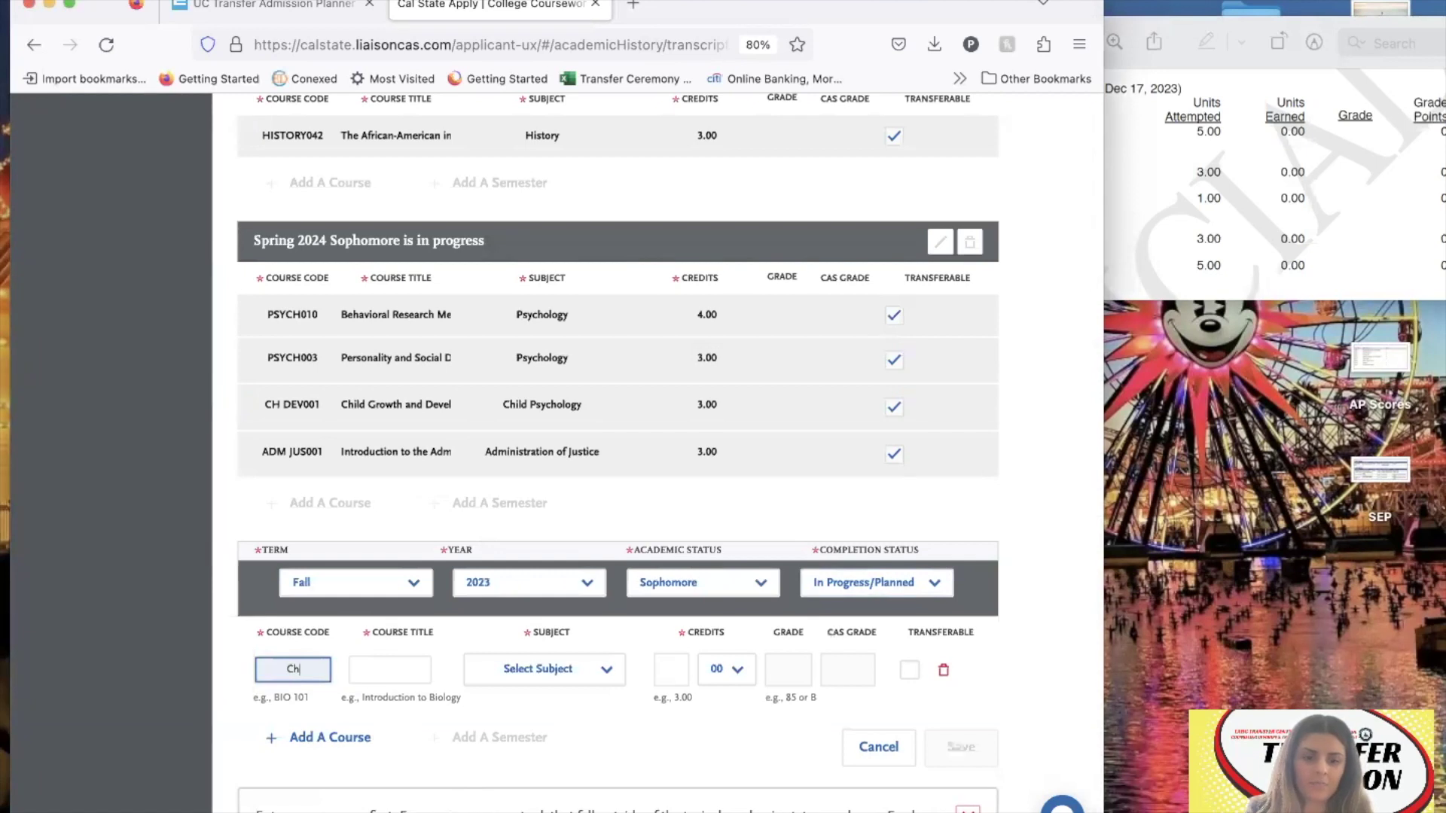
pyautogui.write('em101')
pyautogui.click(320, 688)
# Set the CHEM101 course's subject to Chemistry.
pyautogui.click(557, 669)
pyautogui.write('chem')
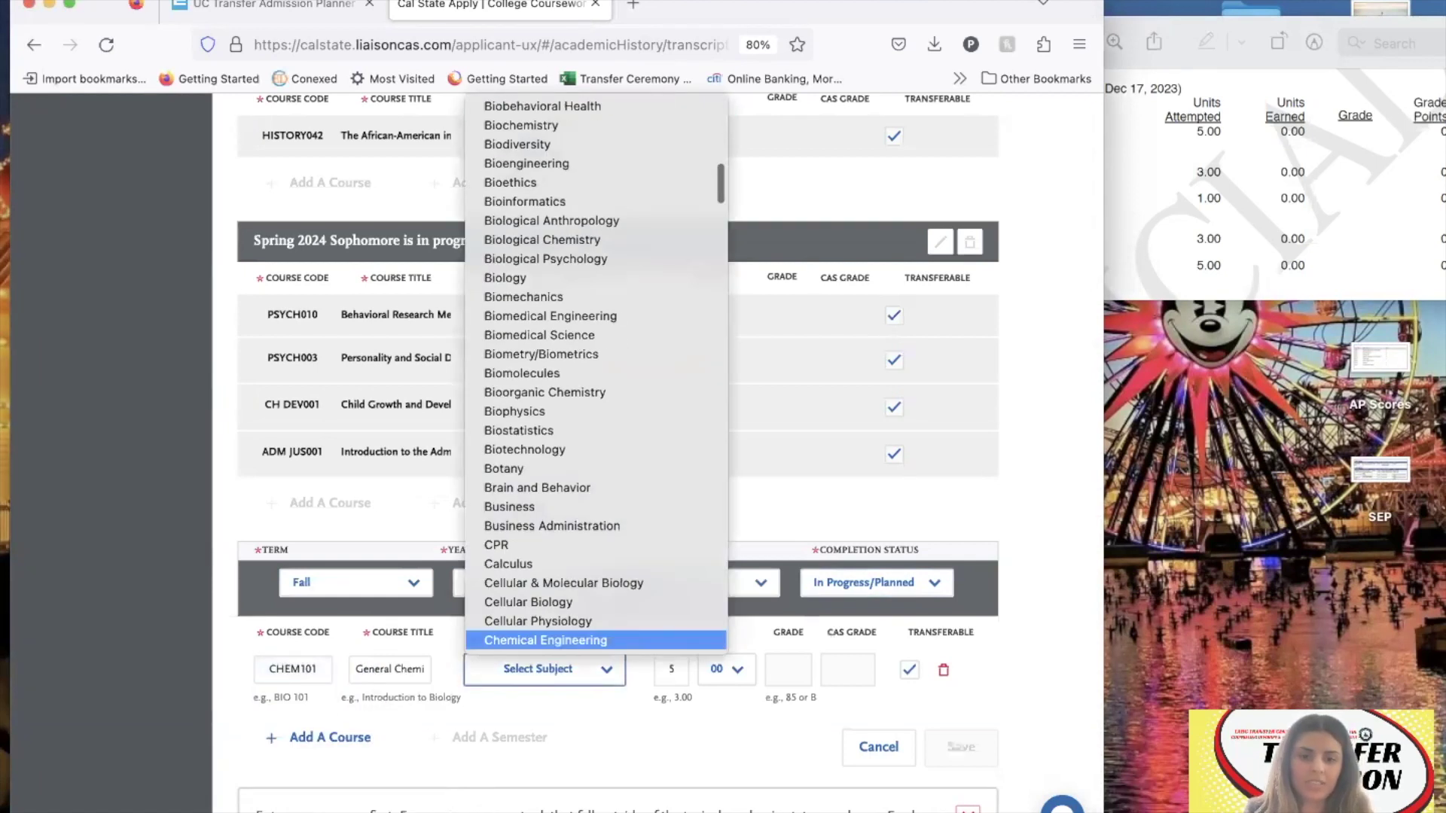
pyautogui.write('m')
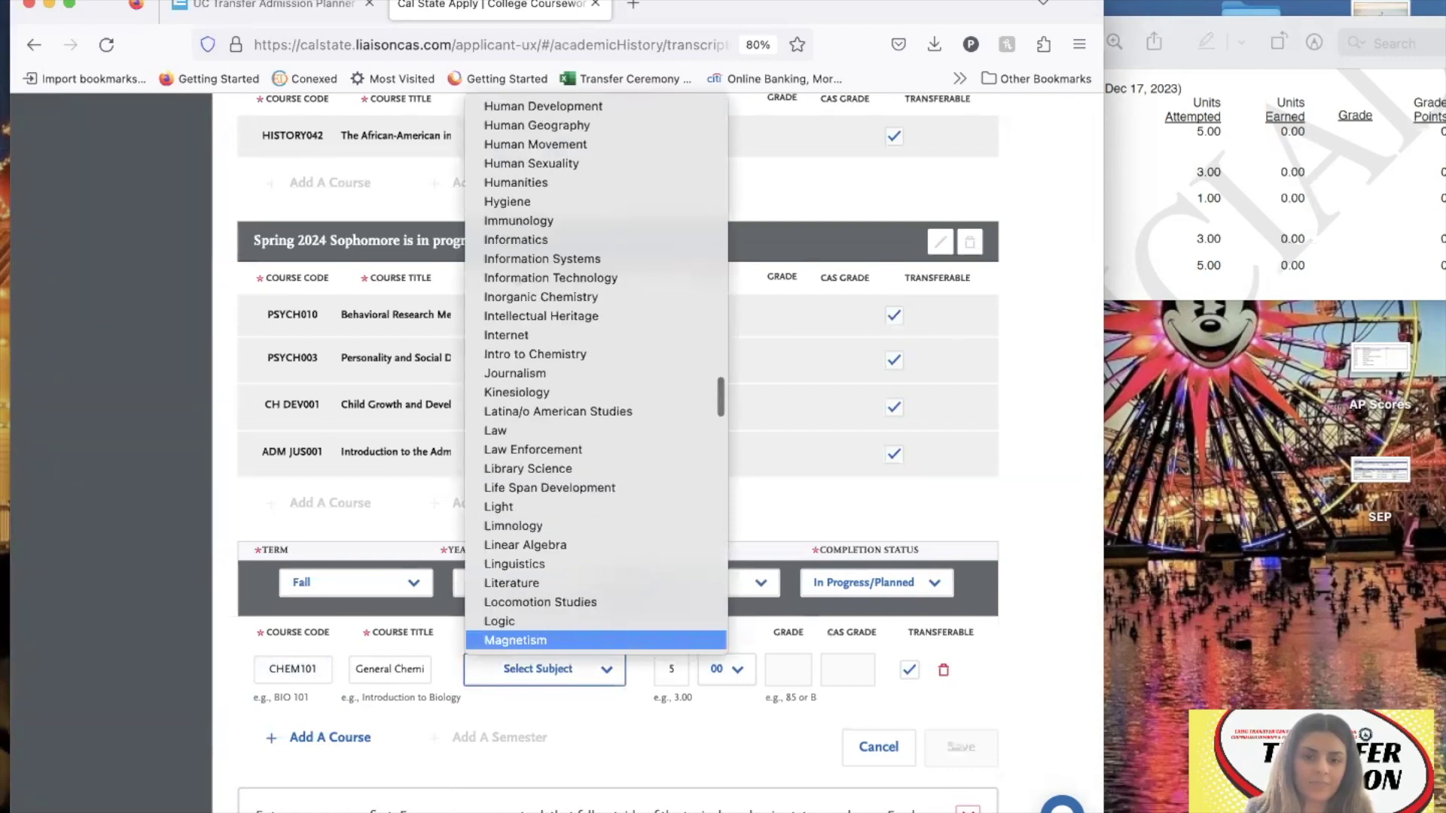
pyautogui.write('chem')
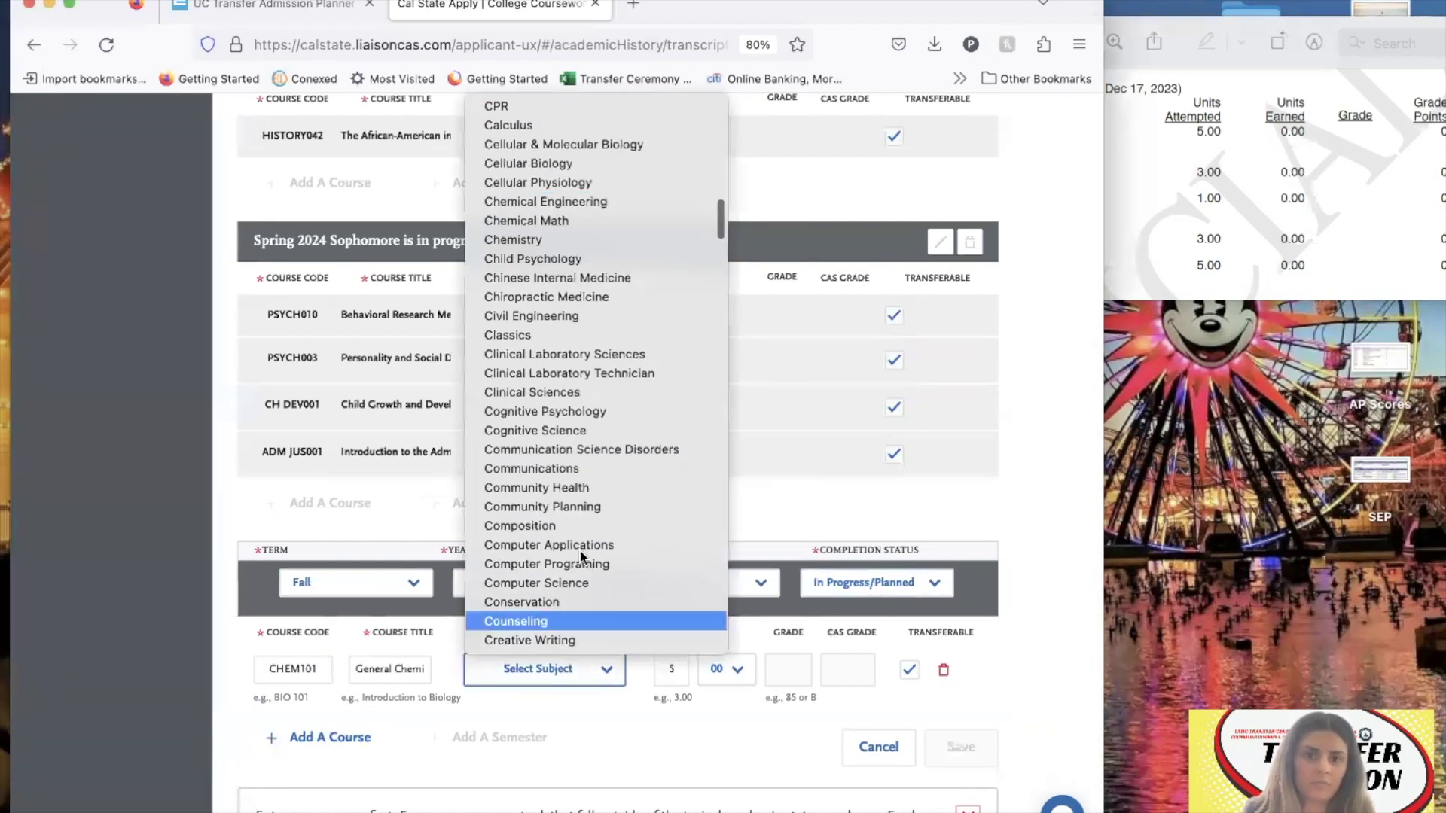
pyautogui.scroll(-1, 622, 245)
pyautogui.click(622, 243)
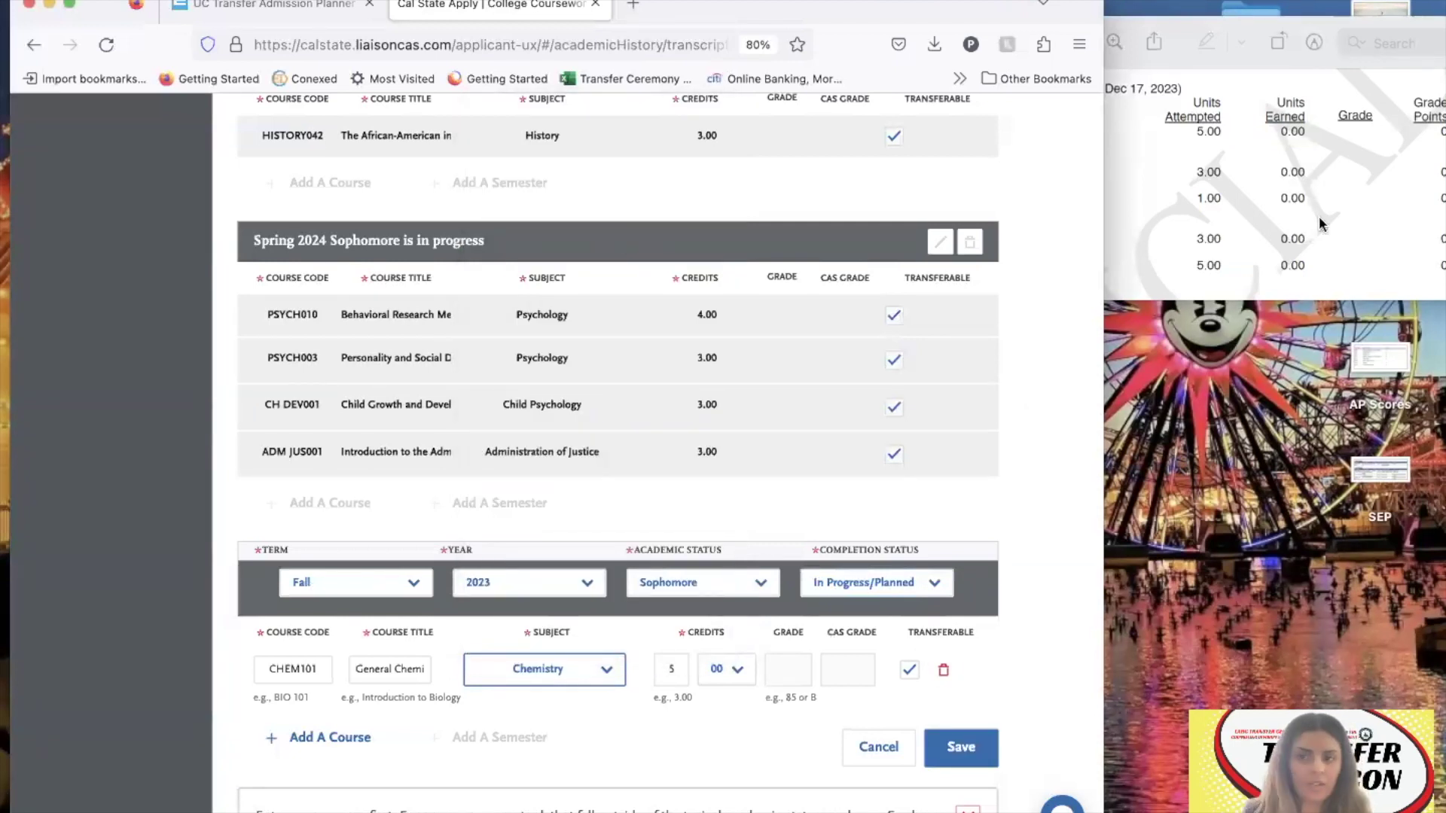
# Extend the CHEM101 course title with "(Honors Section)" and compare the course code with the Honors transcript.
pyautogui.click(1338, 184)
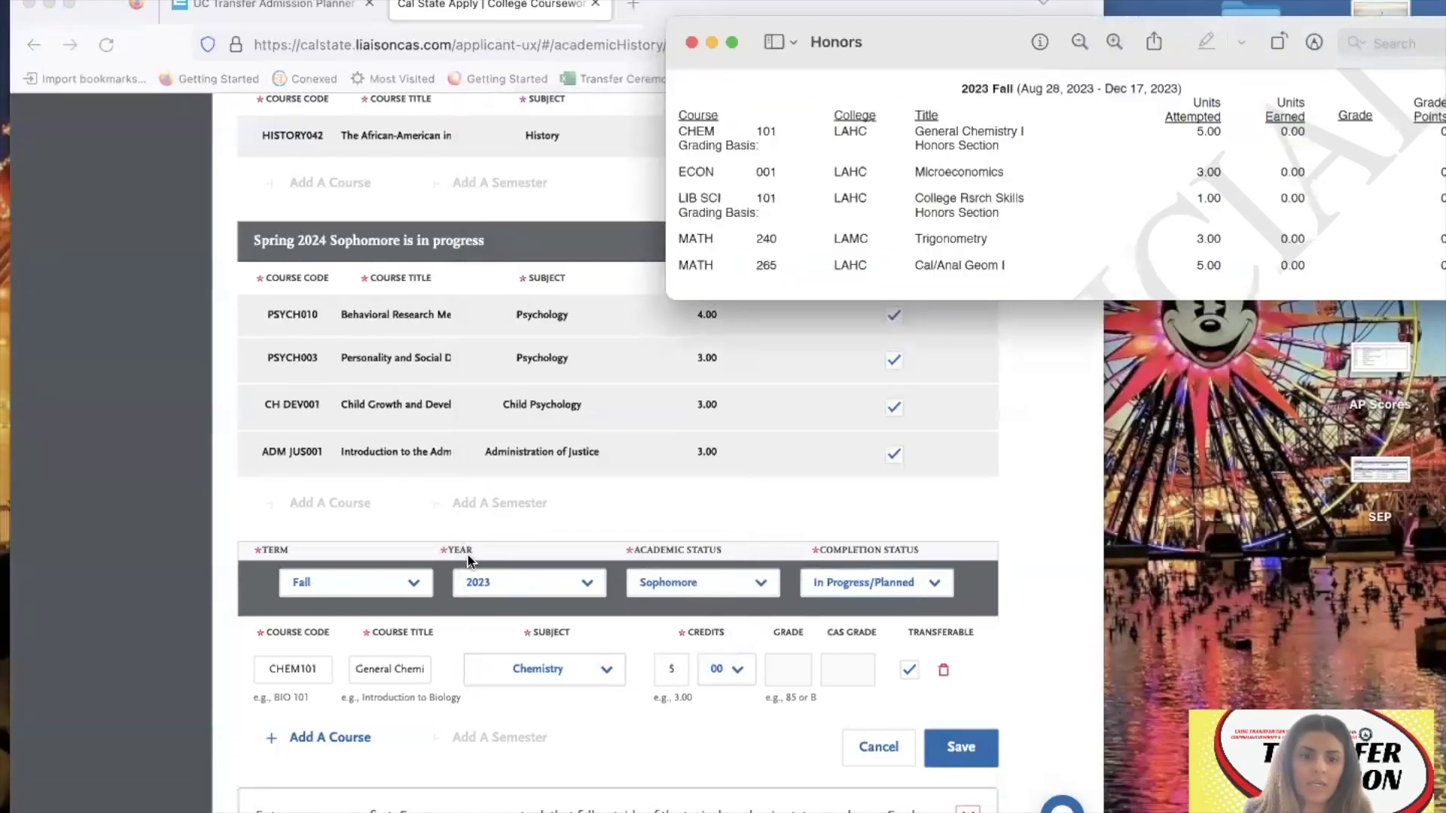
pyautogui.click(415, 669)
pyautogui.click(317, 674)
pyautogui.click(303, 674)
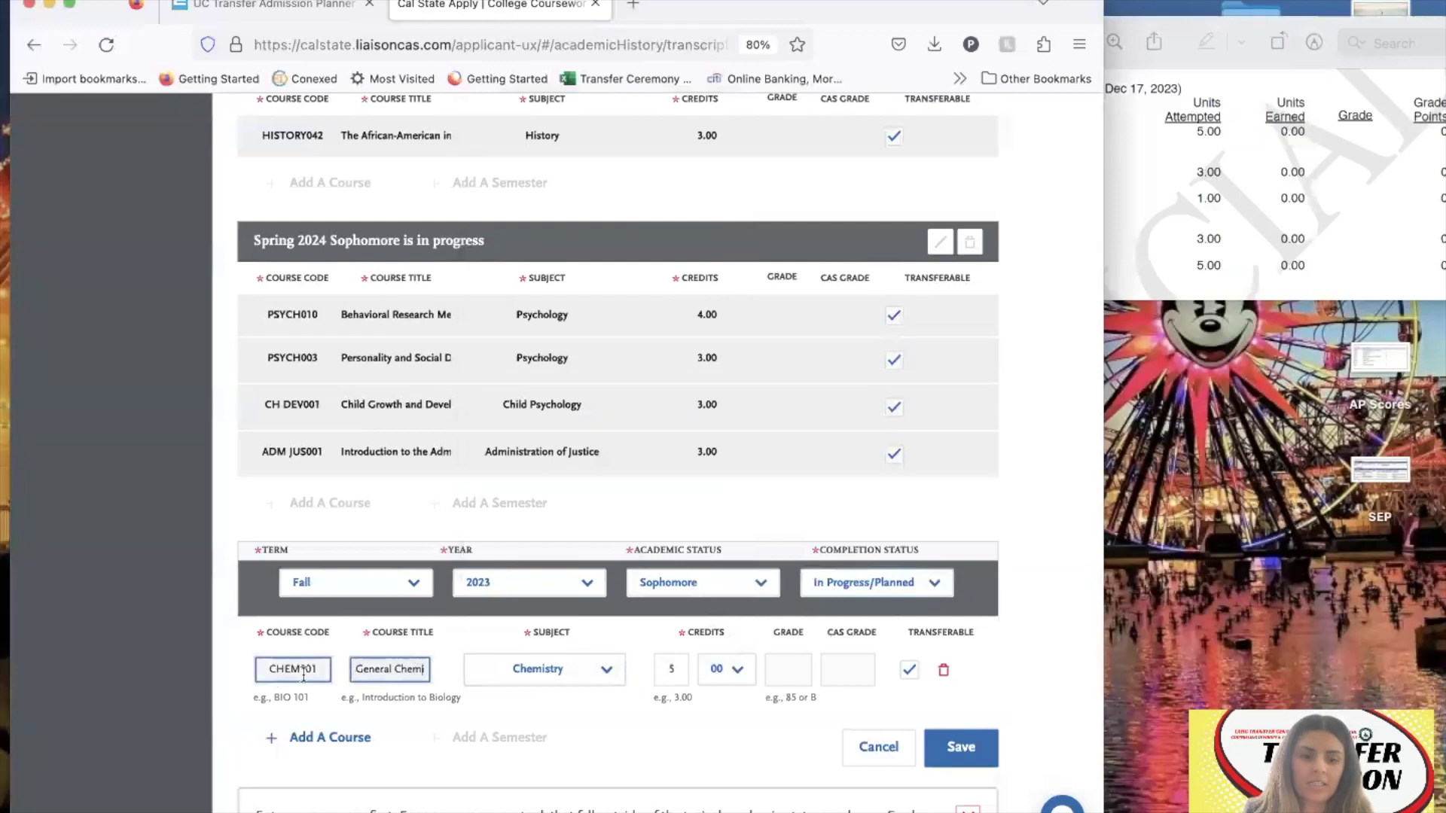
pyautogui.click(363, 669)
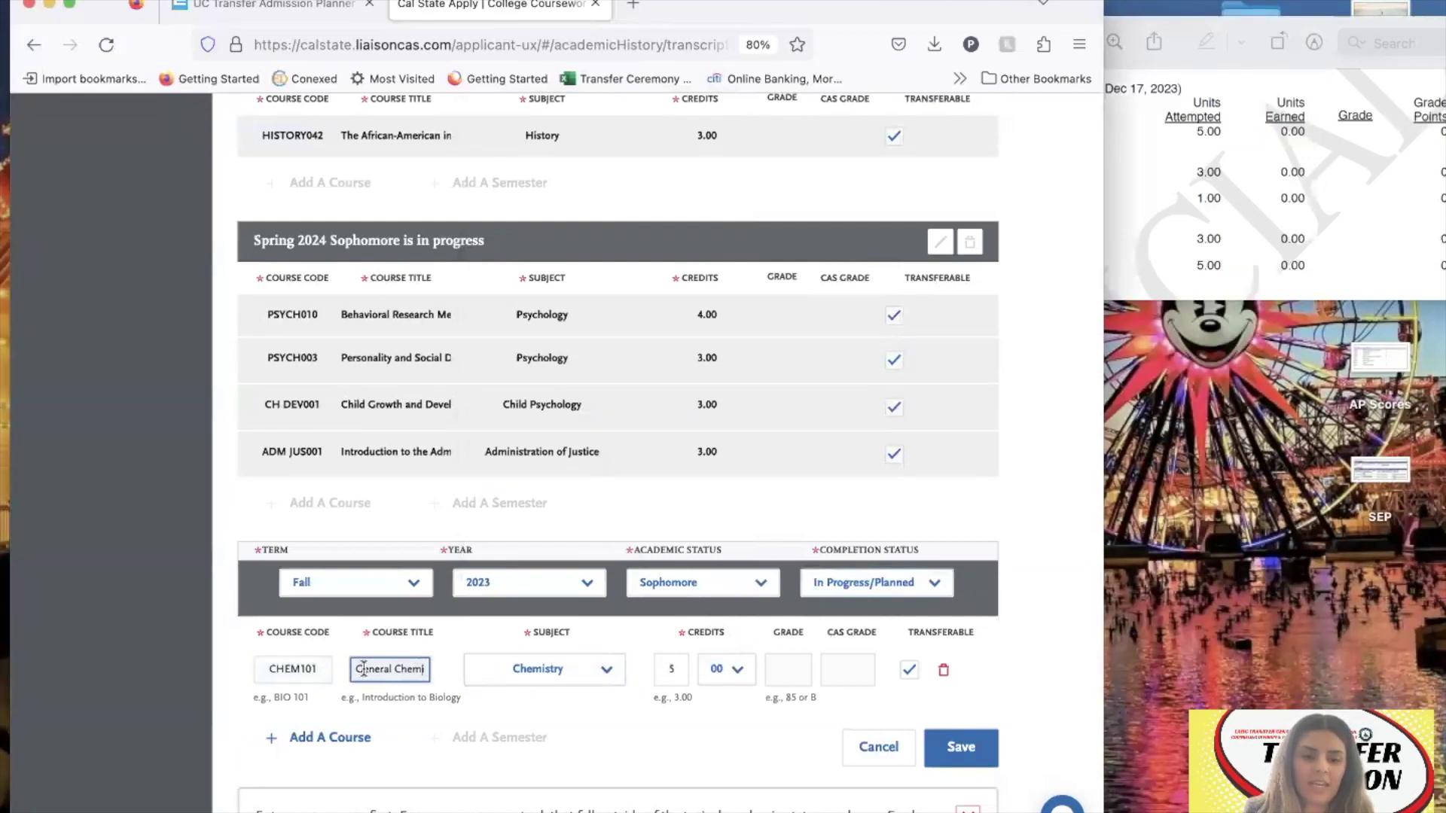
pyautogui.write('stry I')
pyautogui.write(' (Hon')
pyautogui.write('ors Se')
pyautogui.write('ction)')
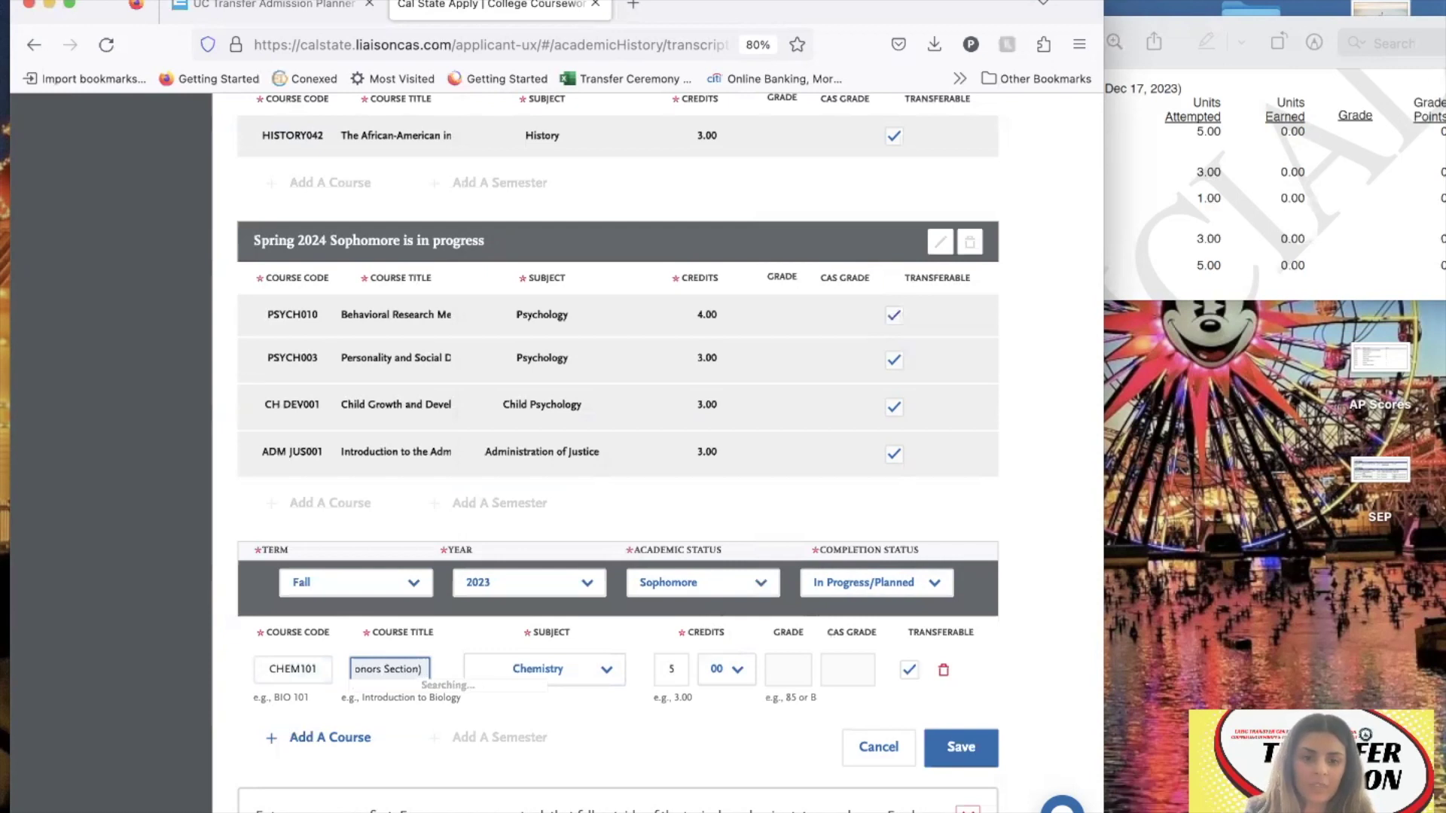
pyautogui.click(622, 720)
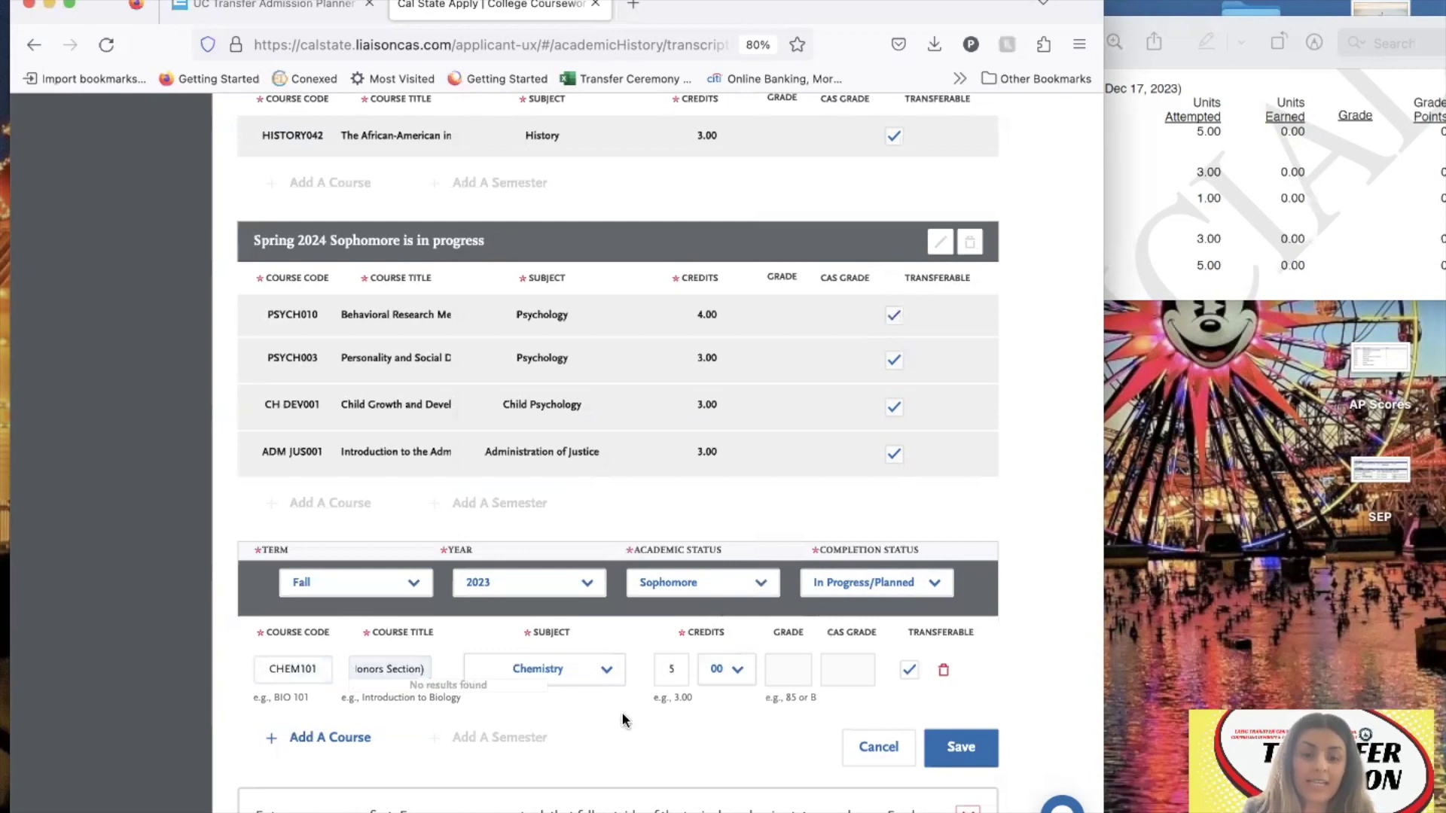
pyautogui.click(324, 668)
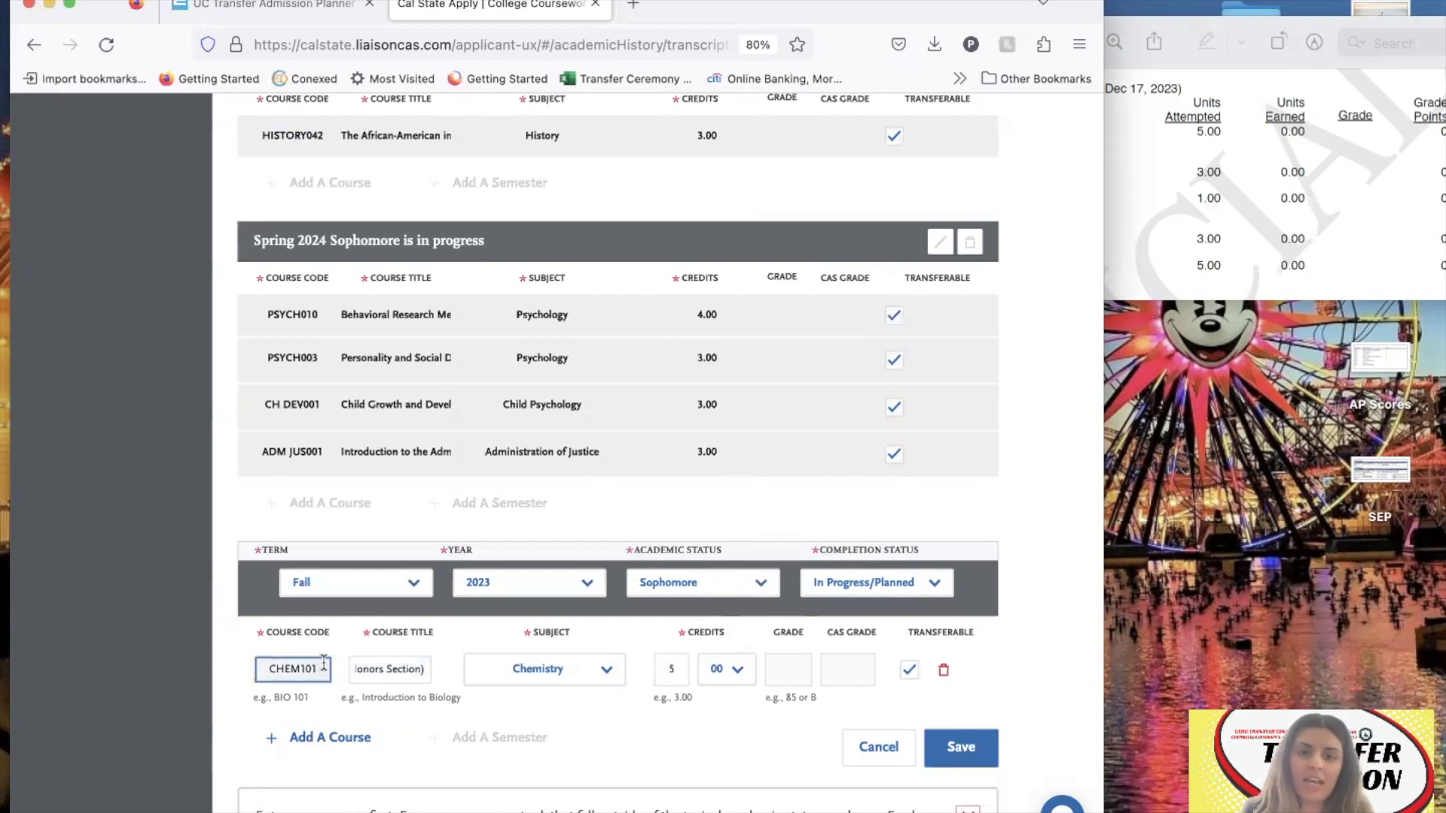
pyautogui.click(1139, 153)
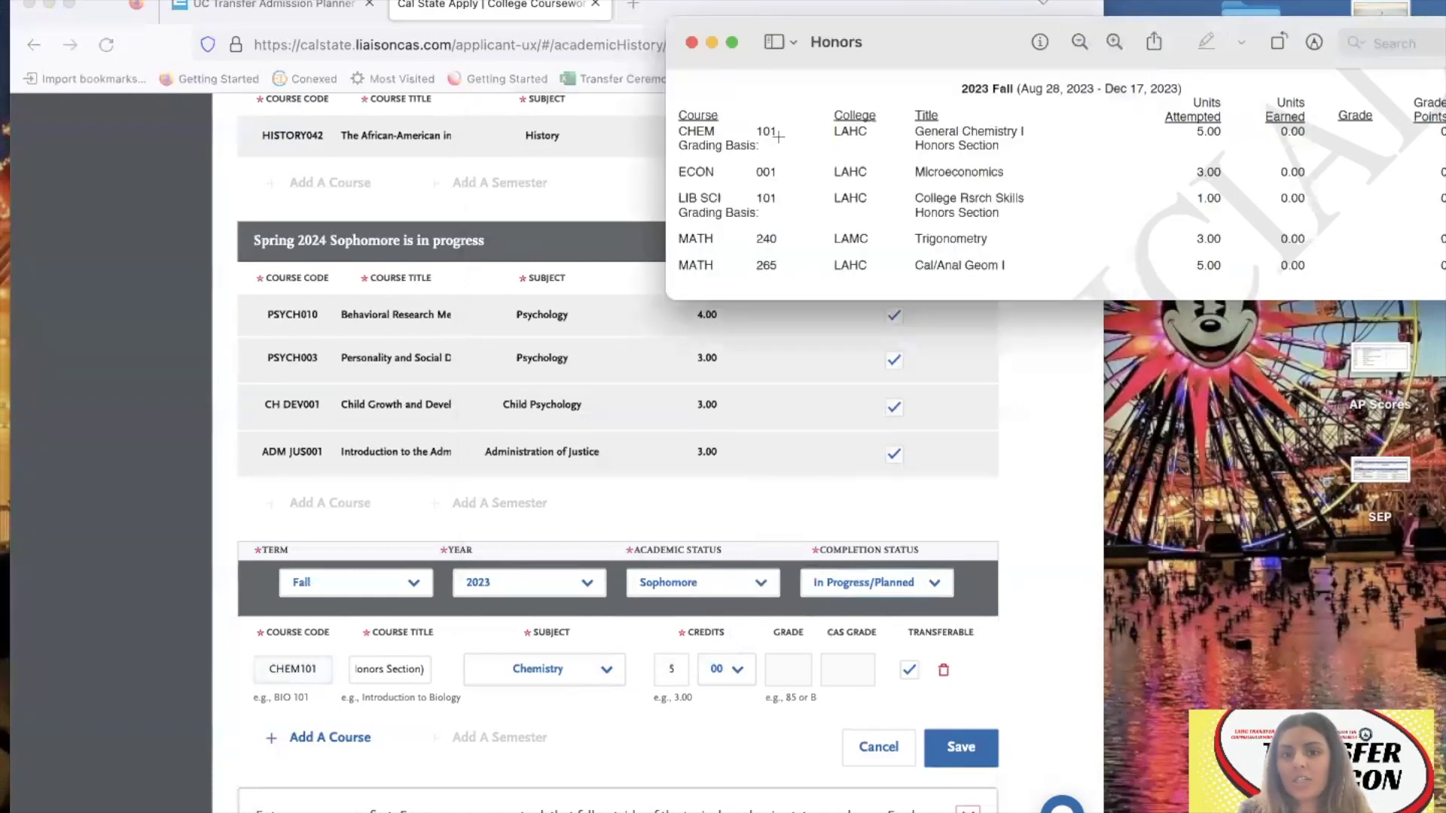
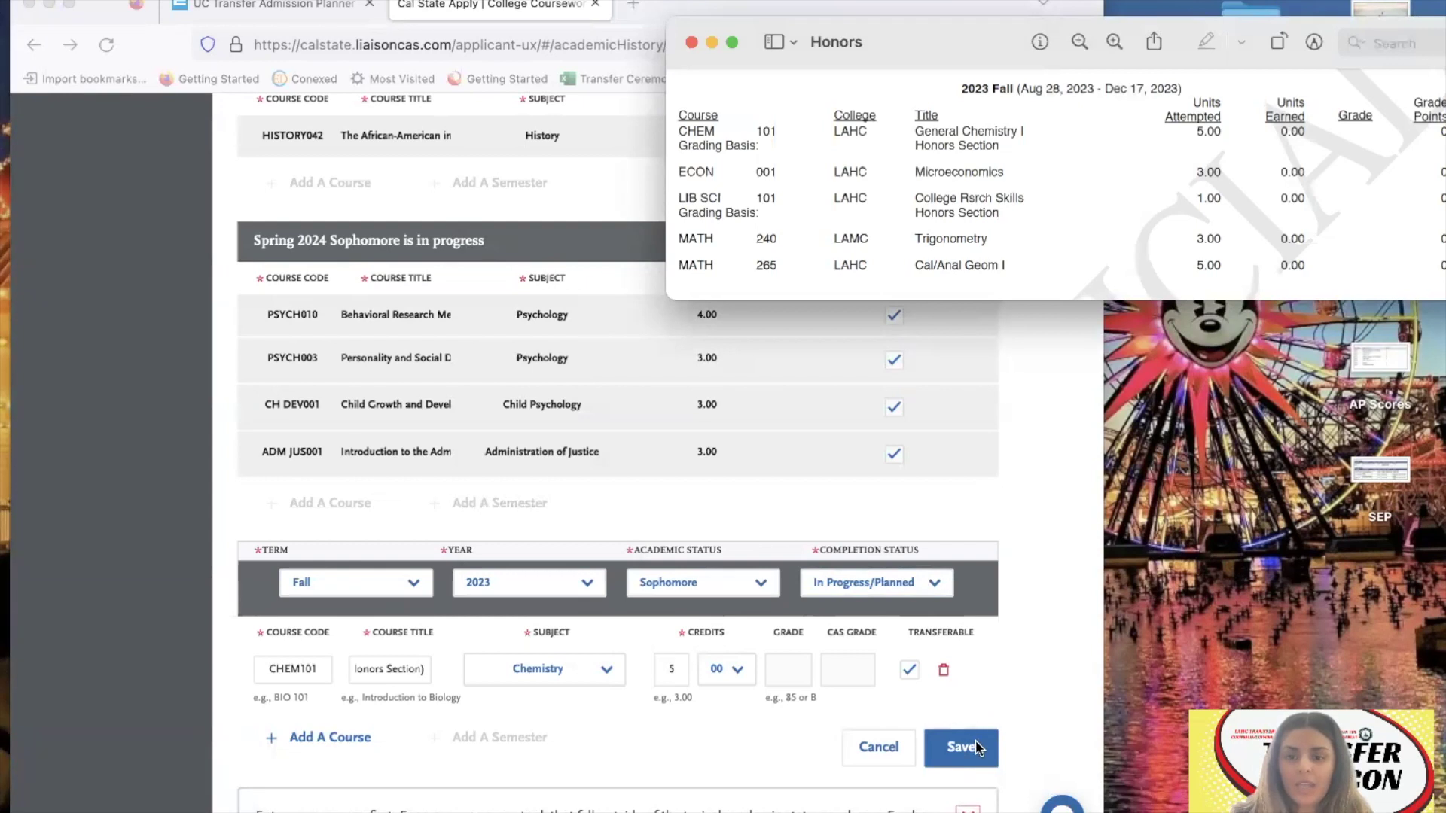
# Save the Fall 2023 semester, enlarge the browser window and review the semesters entered on the Los Angeles Harbor College transcript.
pyautogui.click(977, 749)
pyautogui.click(979, 750)
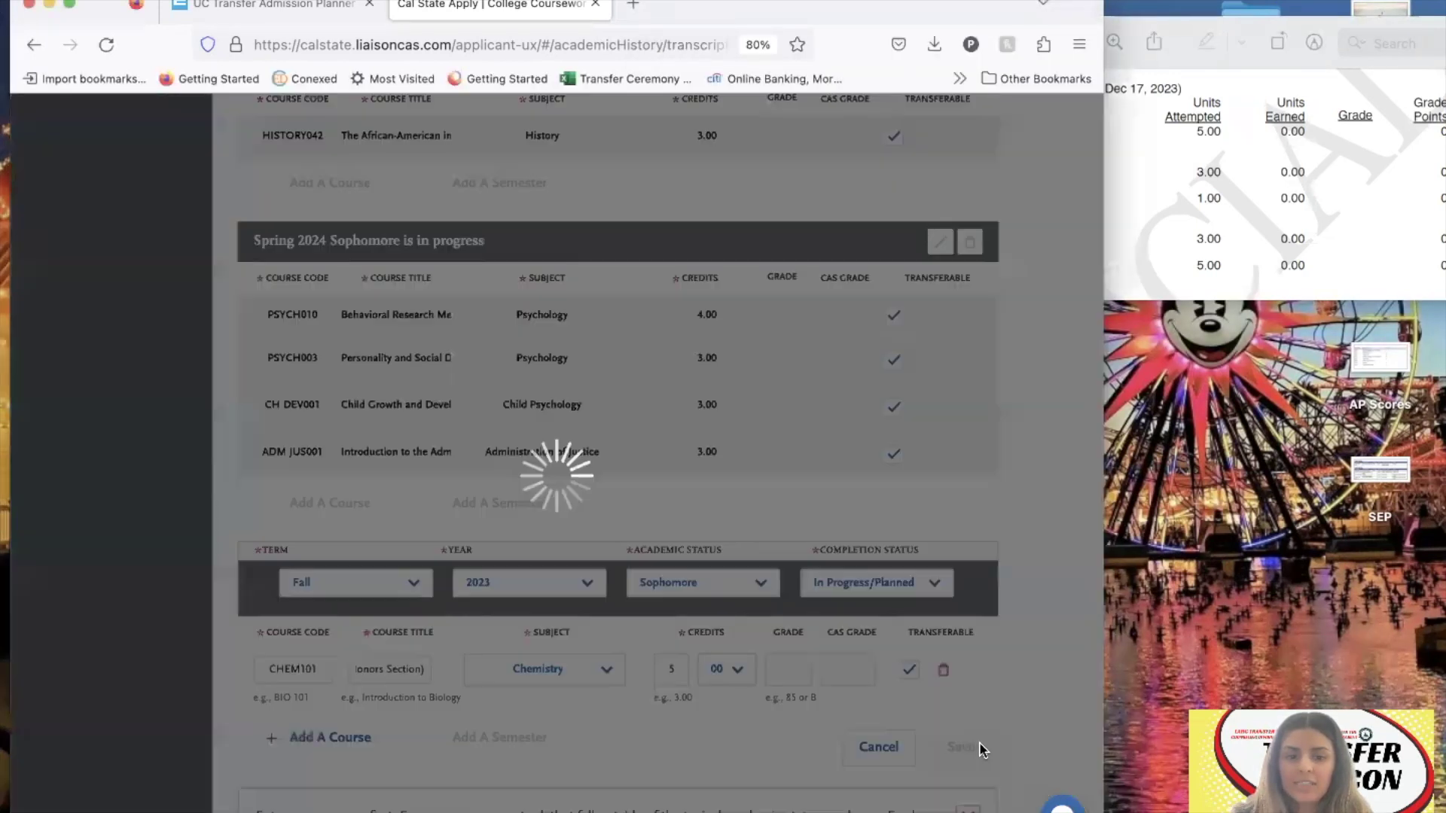
pyautogui.scroll(-8, 939, 686)
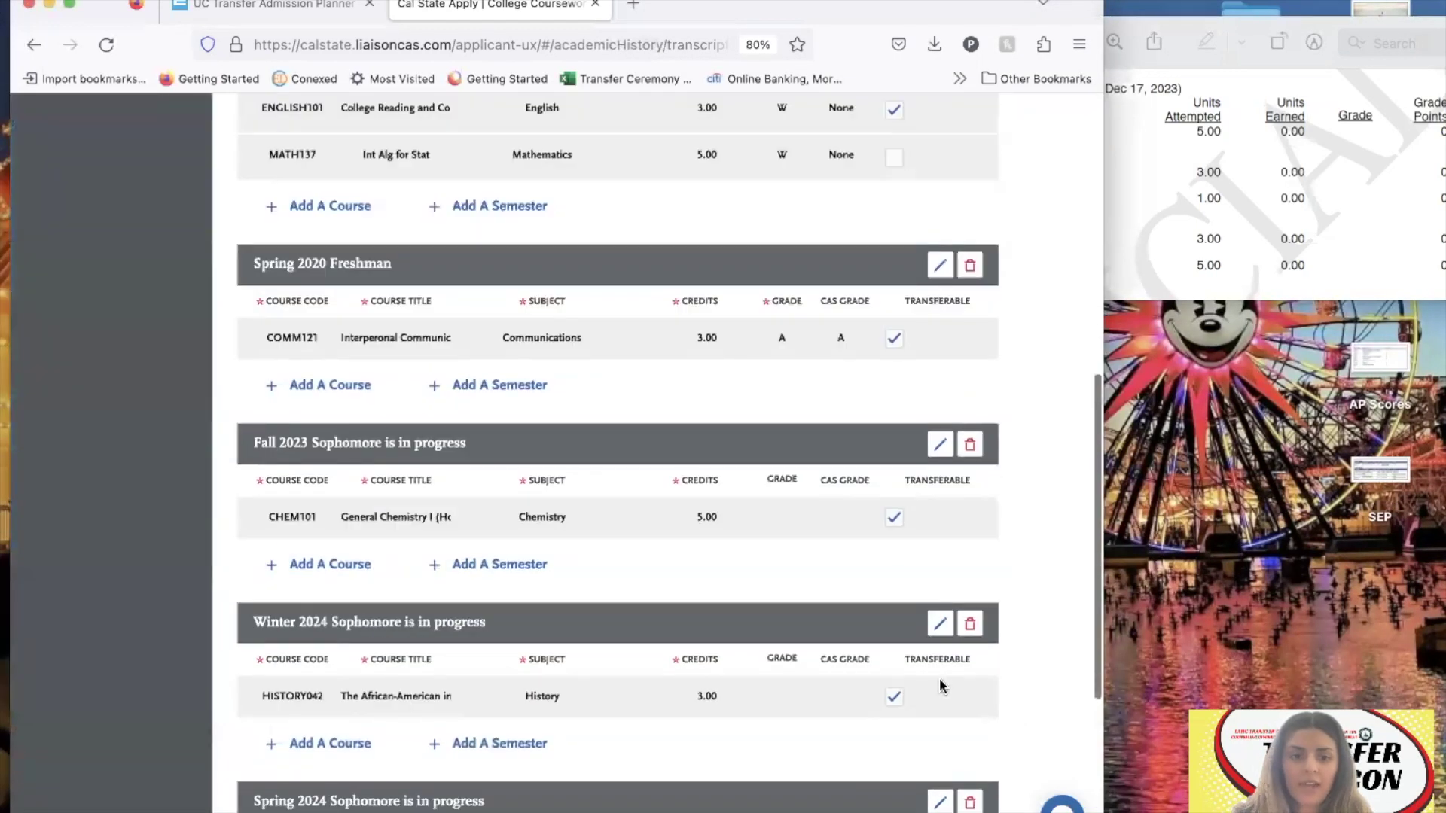
pyautogui.scroll(-2, 939, 686)
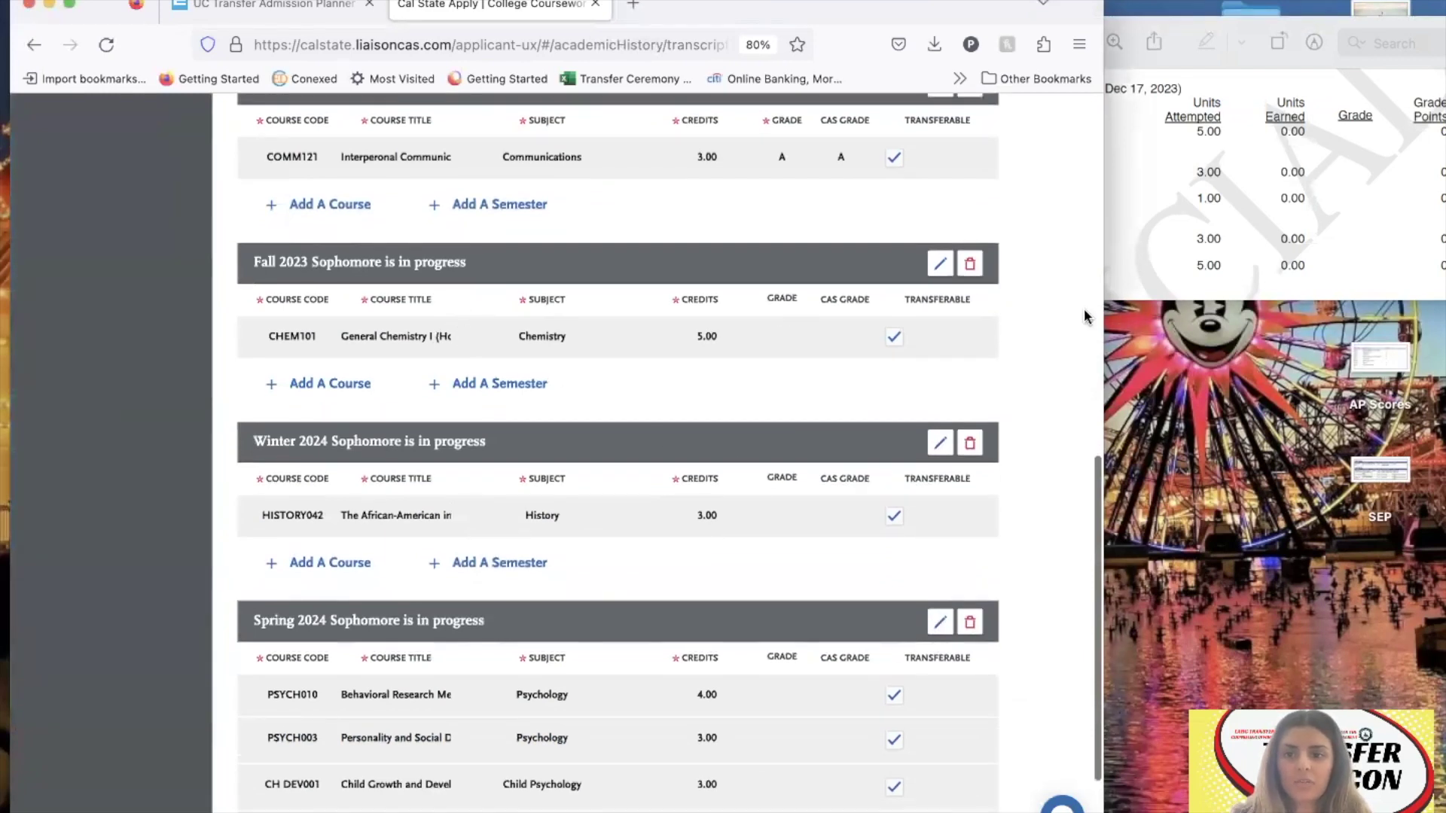
pyautogui.moveTo(1106, 332); pyautogui.dragTo(1434, 270)
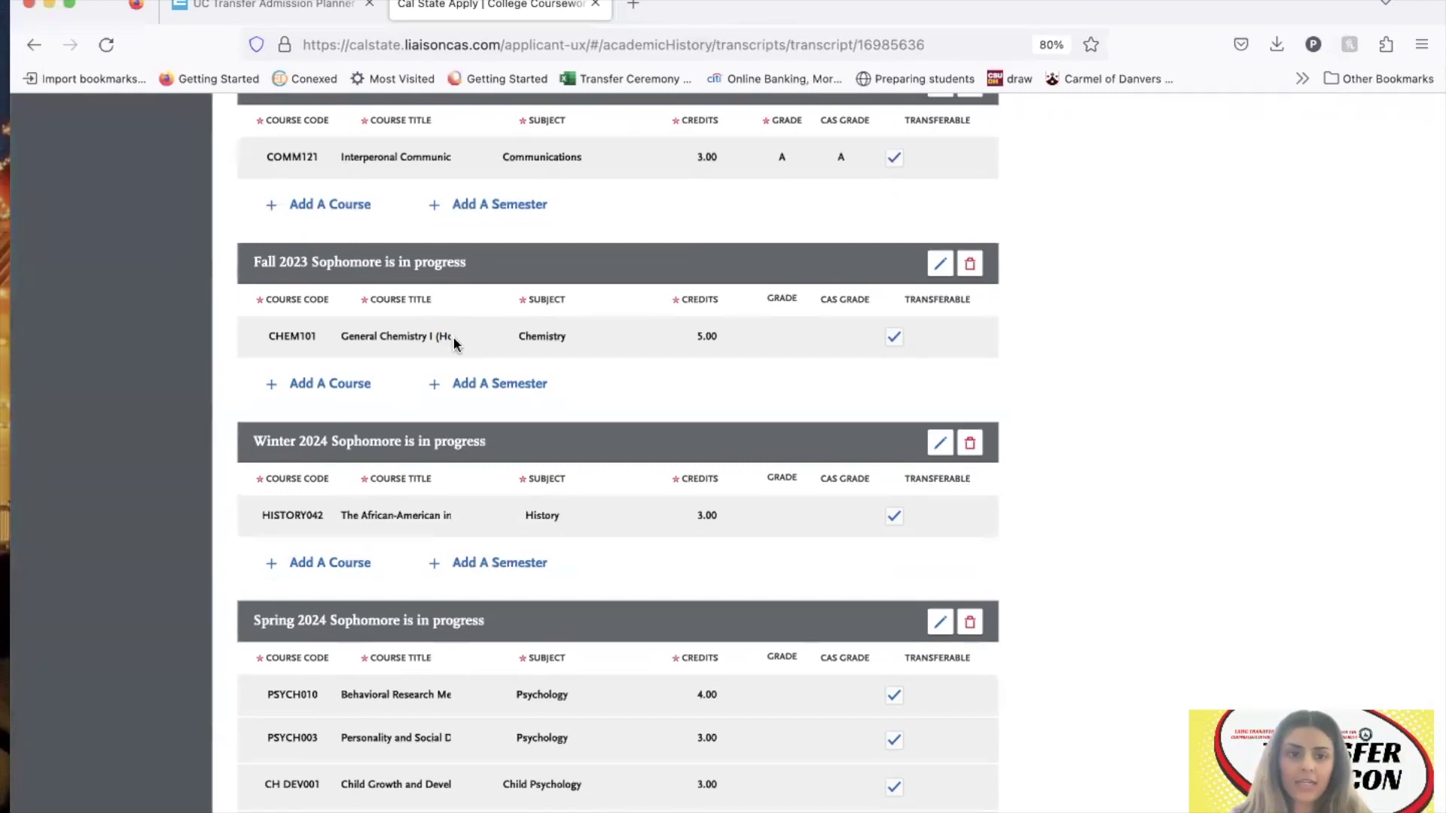
pyautogui.scroll(-3, 1103, 491)
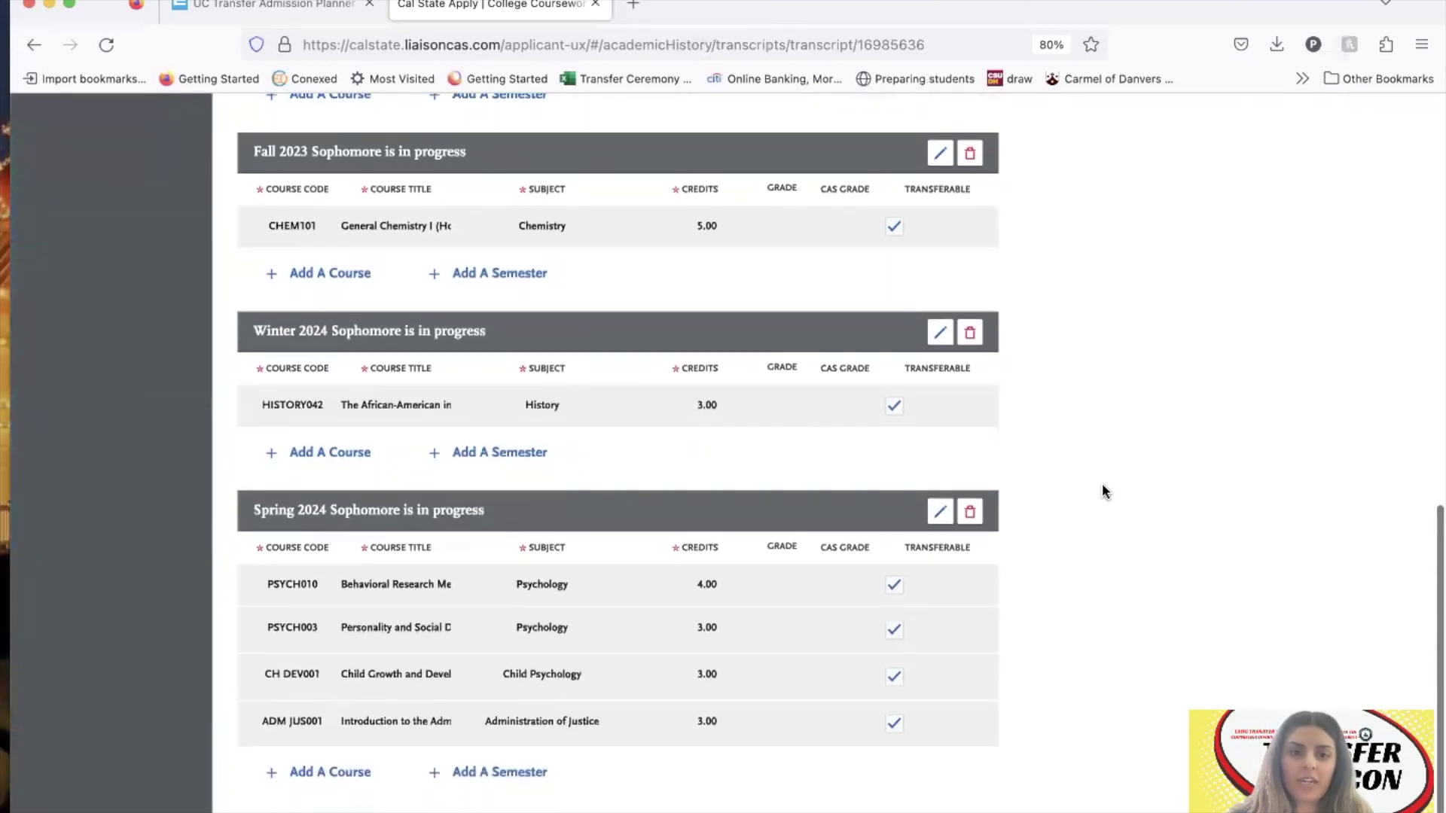
pyautogui.scroll(10, 443, 286)
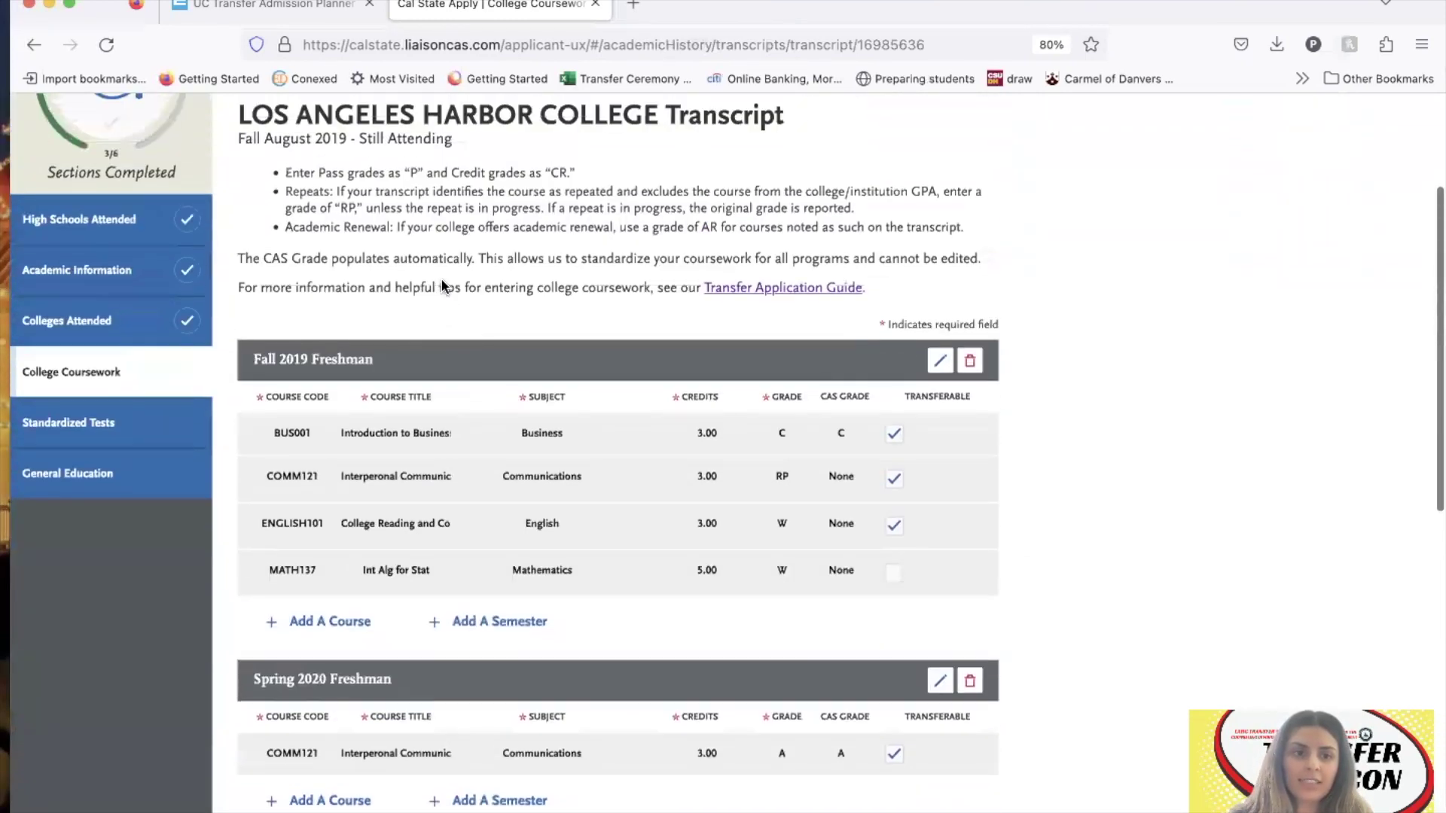
# Go to the Standardized Tests section and start adding an AP (Advanced Placement) test score.
pyautogui.click(166, 437)
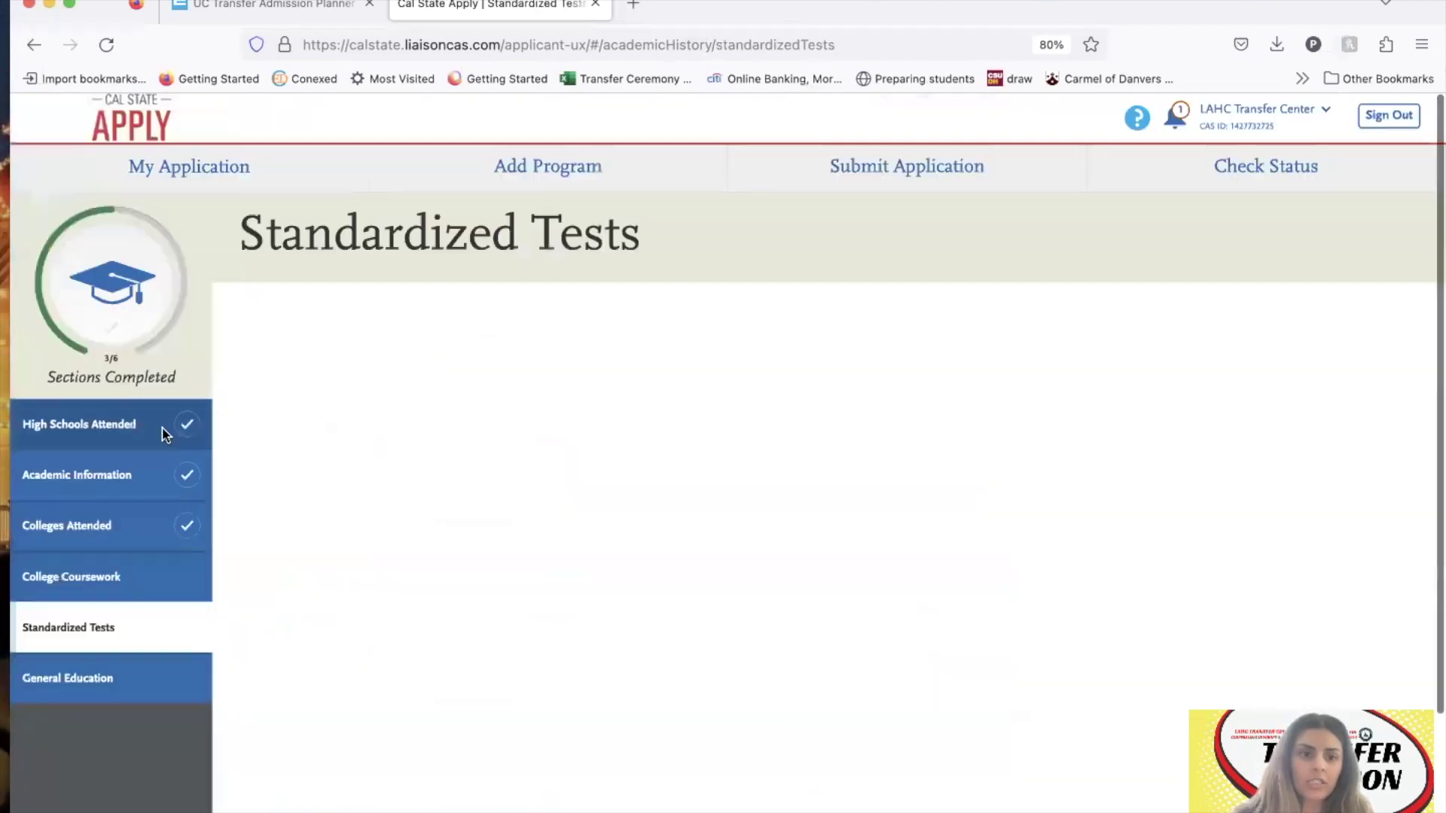
pyautogui.scroll(-4, 220, 315)
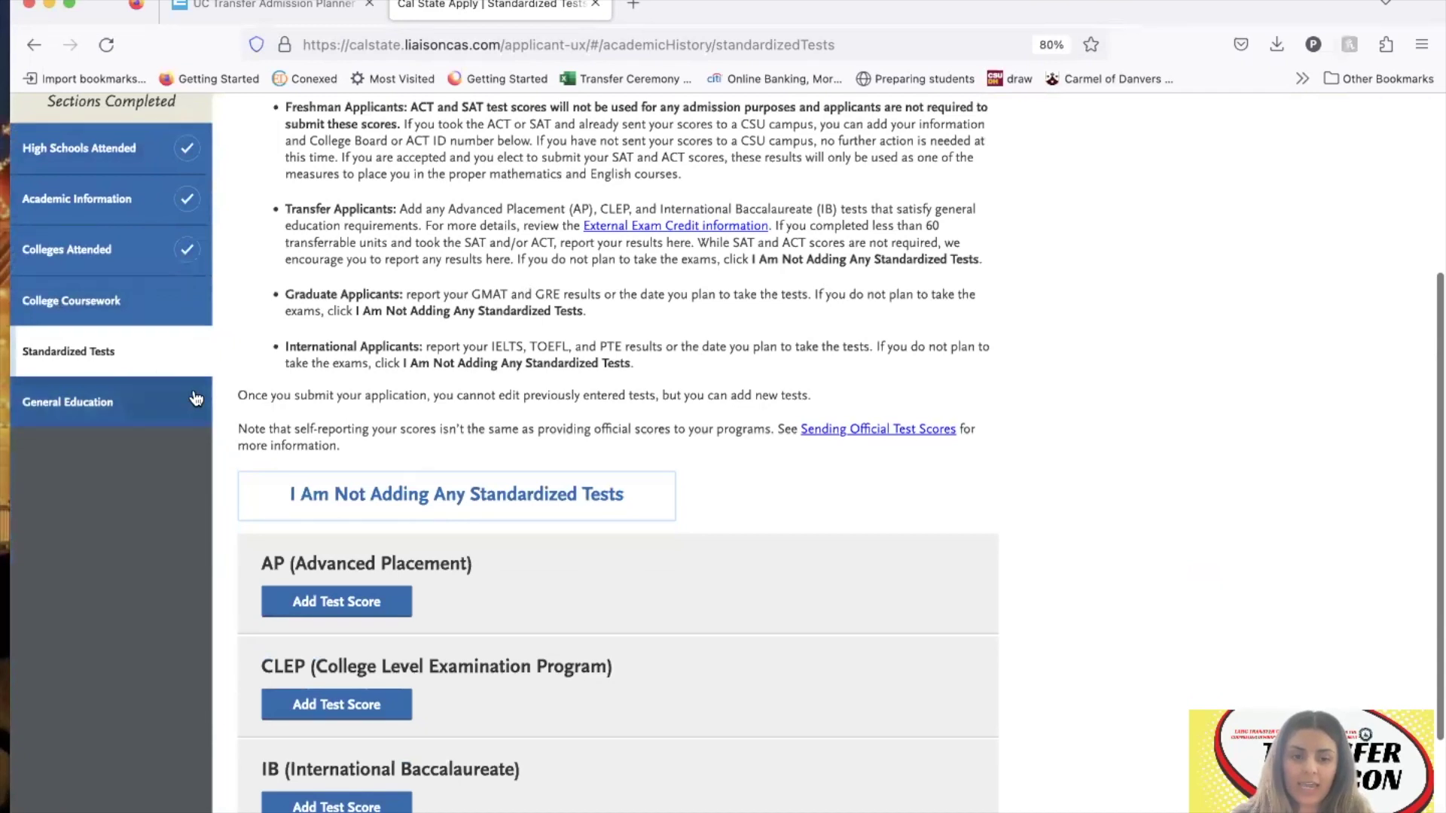
pyautogui.scroll(-1, 490, 590)
pyautogui.scroll(-1, 488, 589)
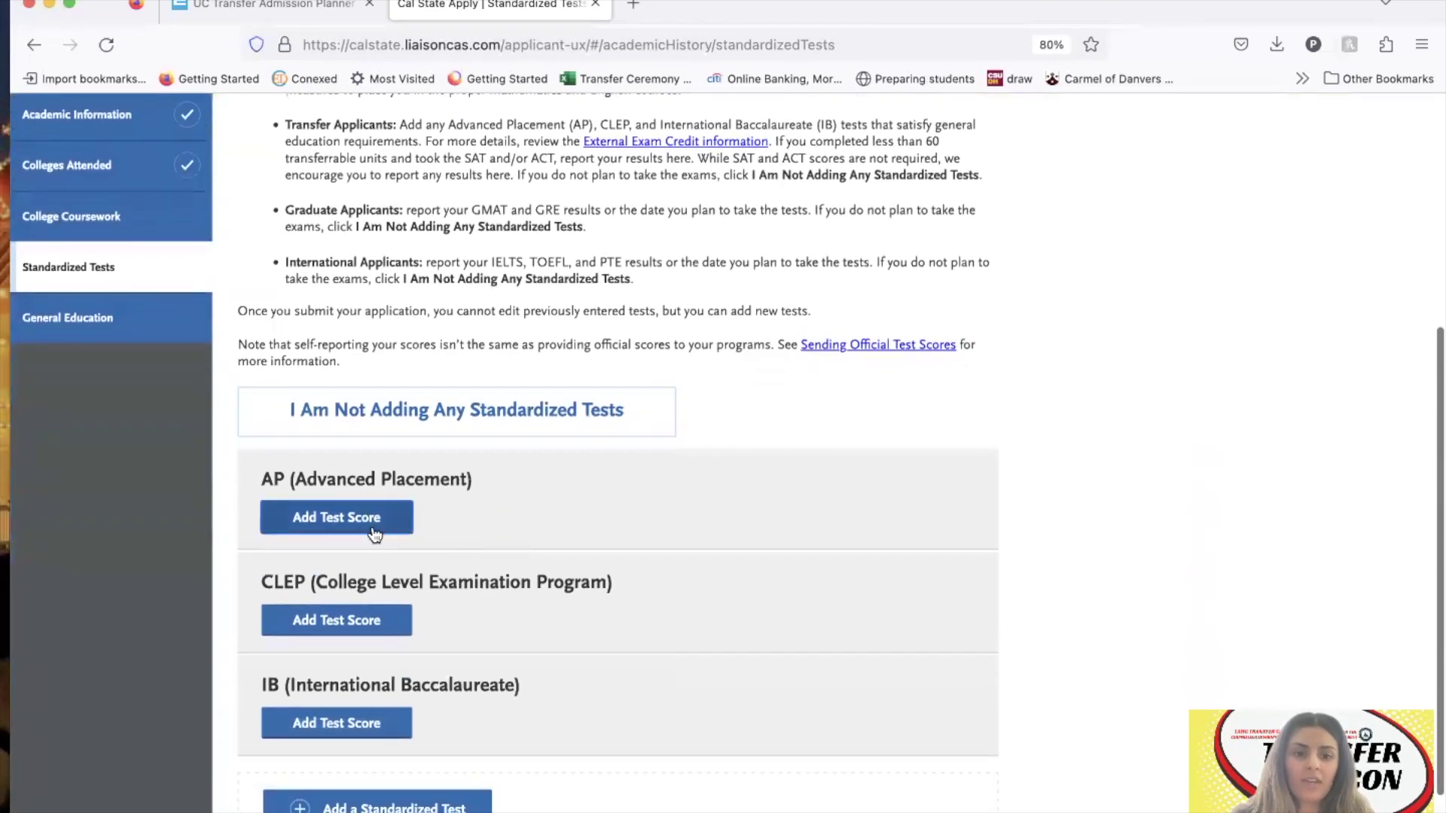
pyautogui.click(332, 527)
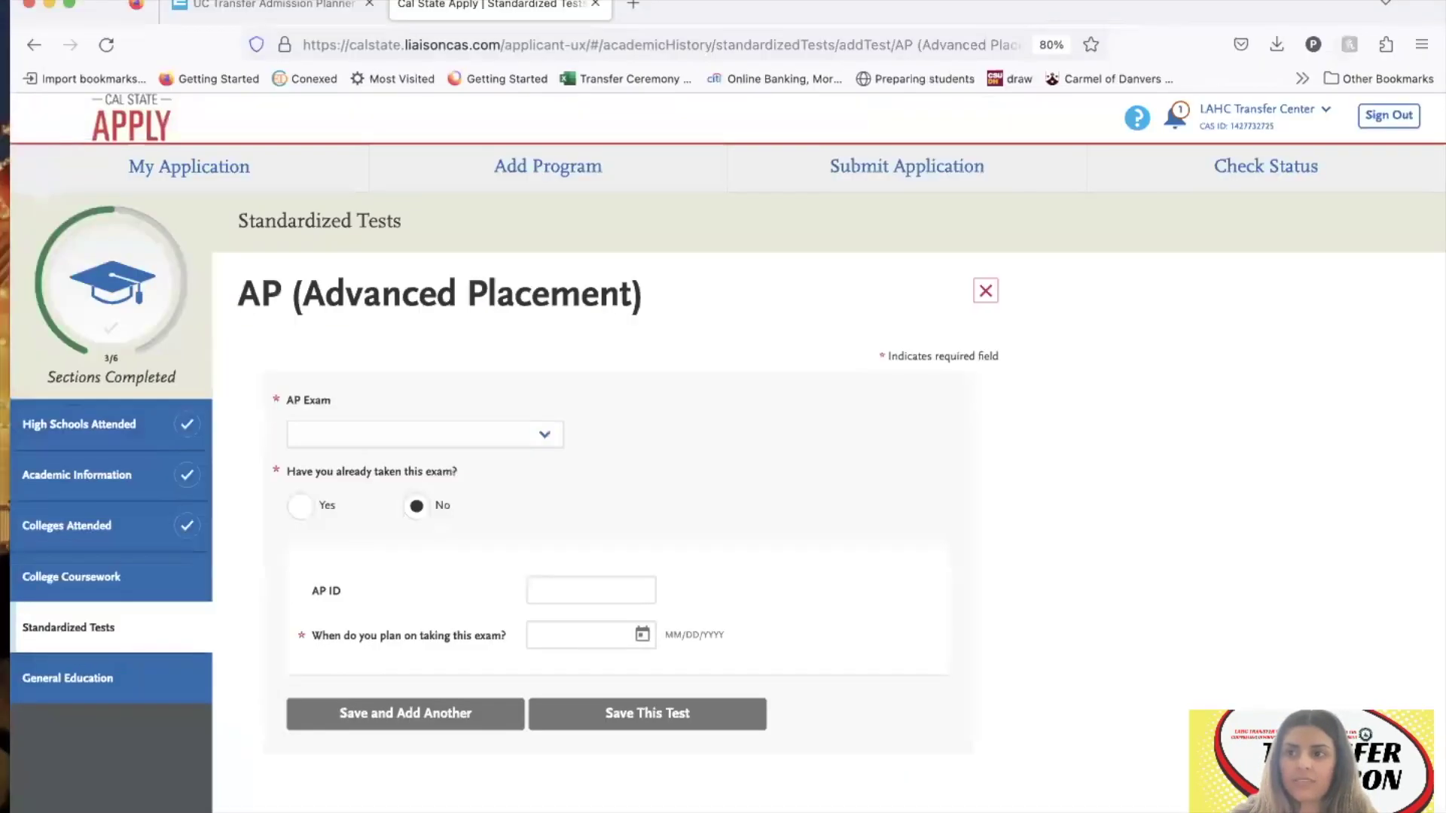
# Narrow the browser window, close the Honors transcript and place the AP Scores document beside the AP form.
pyautogui.moveTo(1443, 407); pyautogui.dragTo(979, 407)
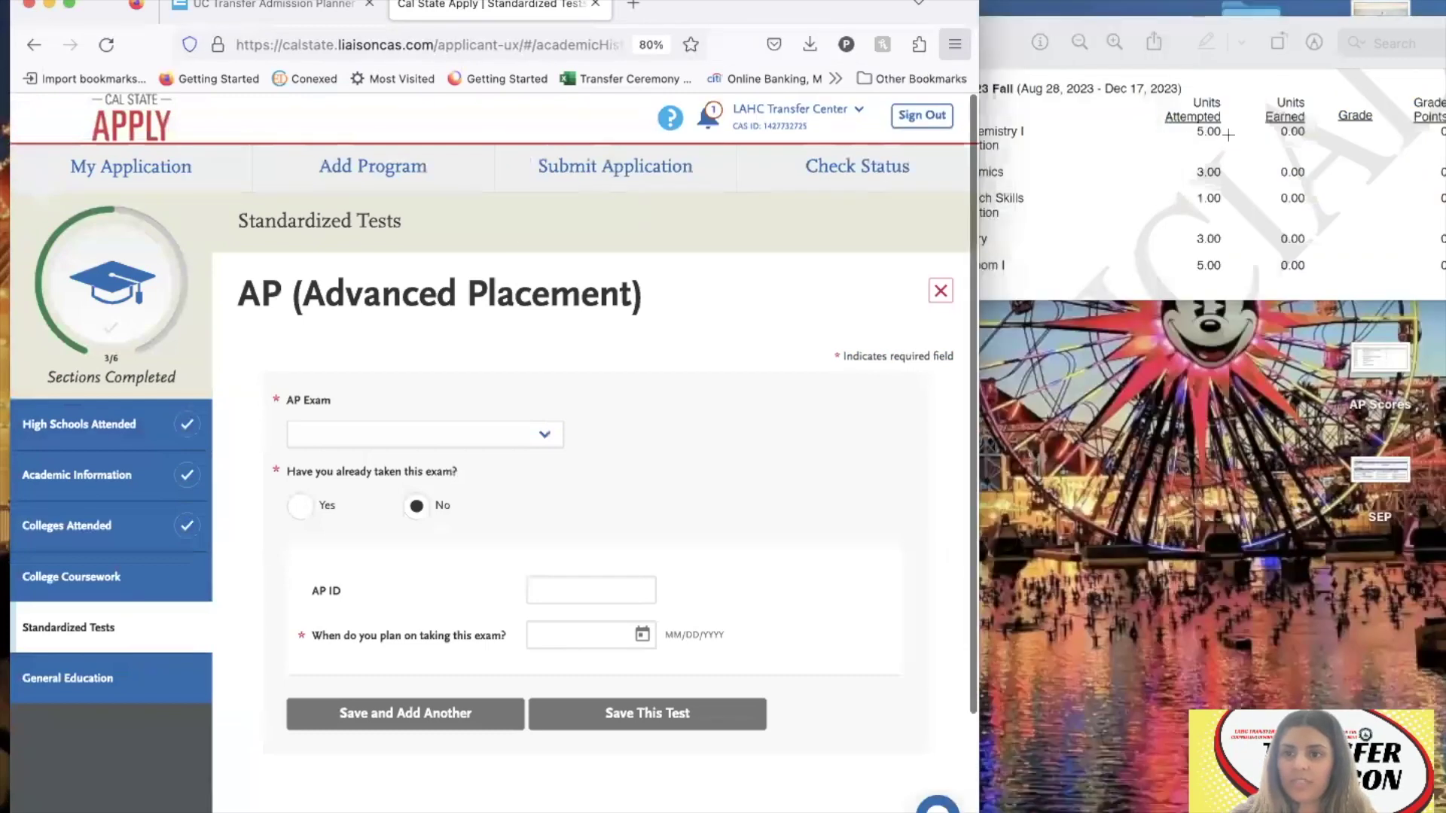
pyautogui.click(686, 66)
pyautogui.click(691, 43)
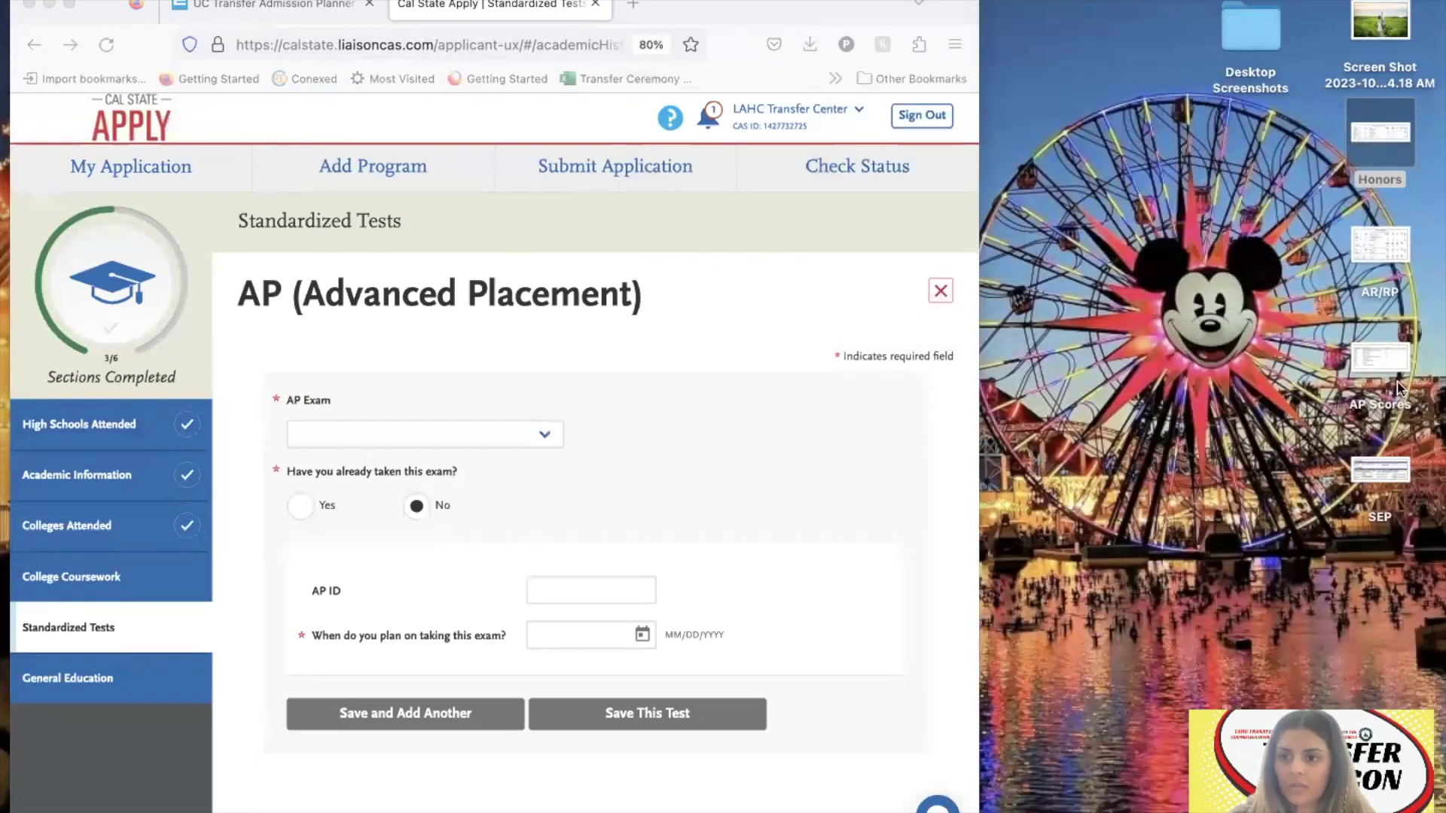
pyautogui.doubleClick(1384, 354)
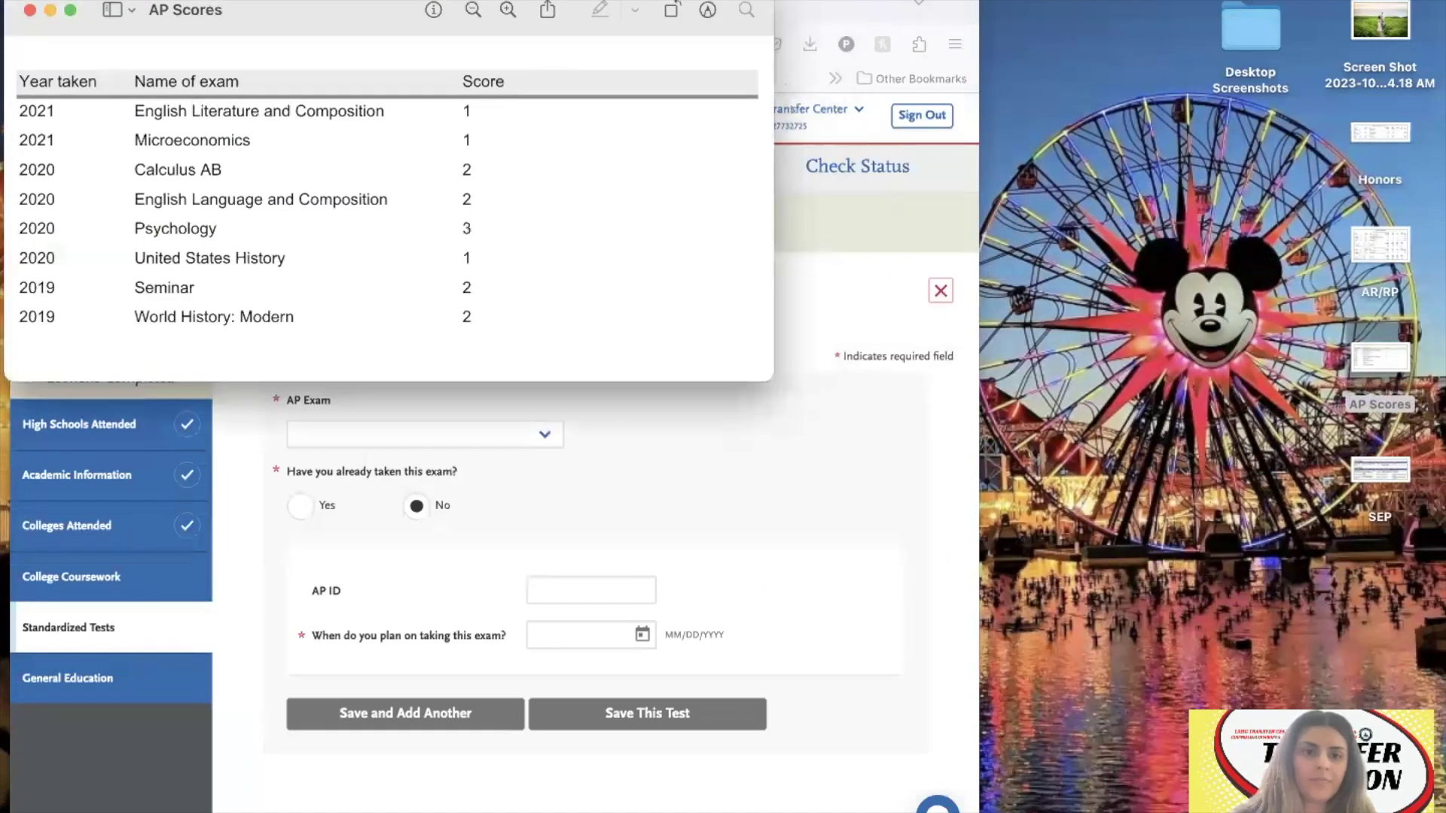
pyautogui.moveTo(381, 11); pyautogui.dragTo(1105, 7)
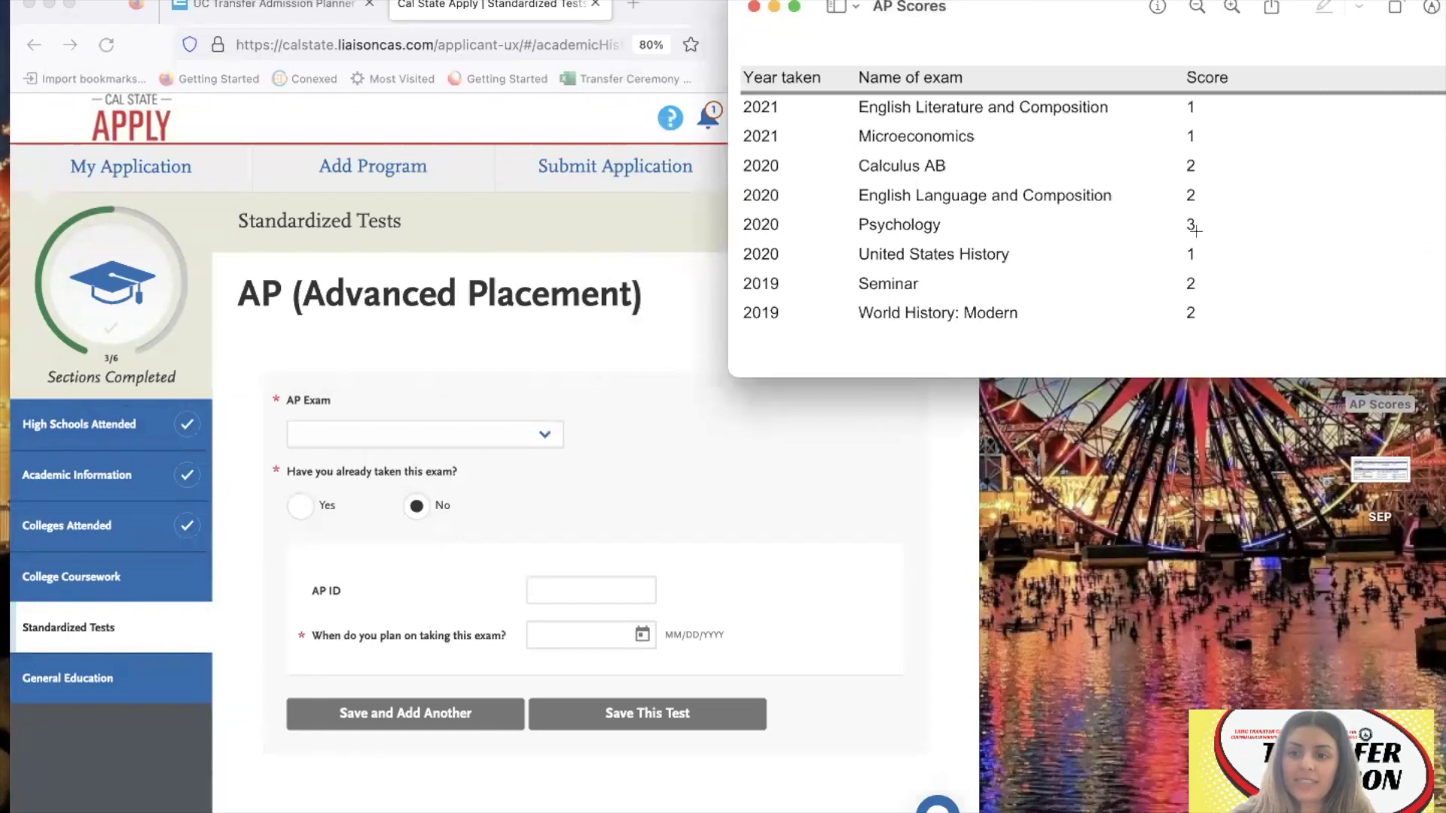
# Examine the Psychology exam and its score in the AP Scores document.
pyautogui.click(416, 431)
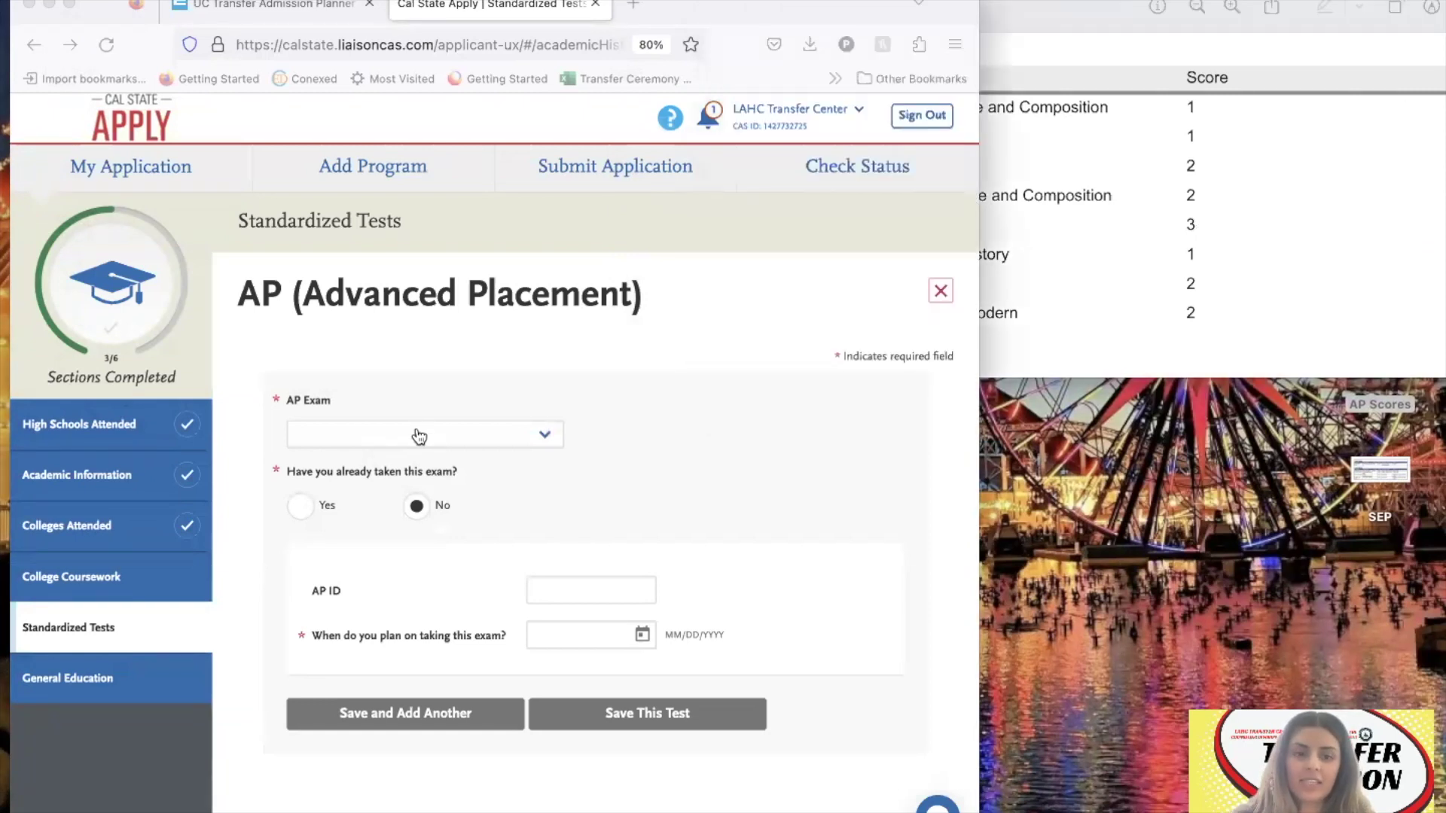
pyautogui.click(417, 429)
pyautogui.click(1243, 314)
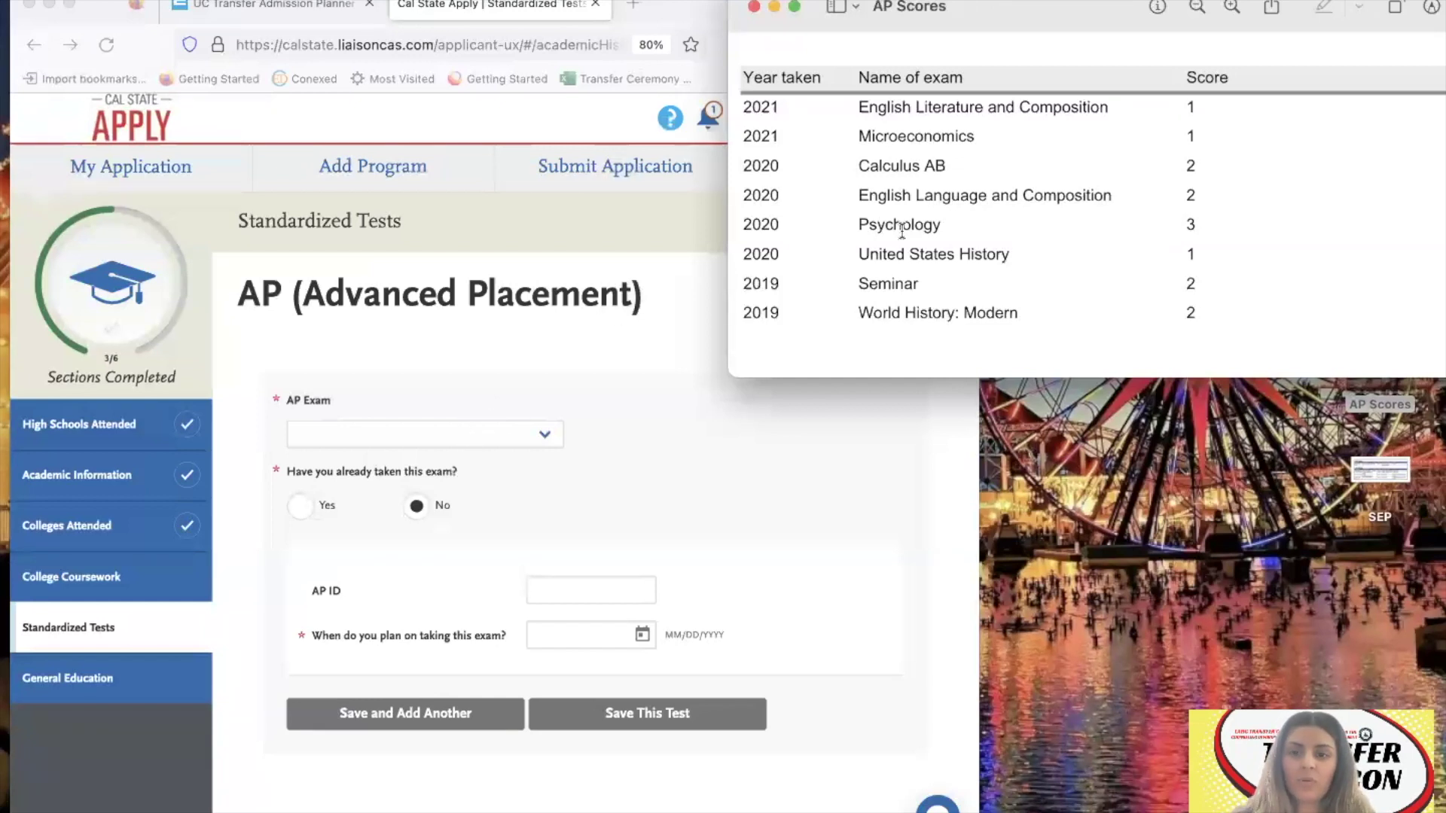
pyautogui.moveTo(881, 224); pyautogui.dragTo(1193, 219)
pyautogui.click(1191, 226)
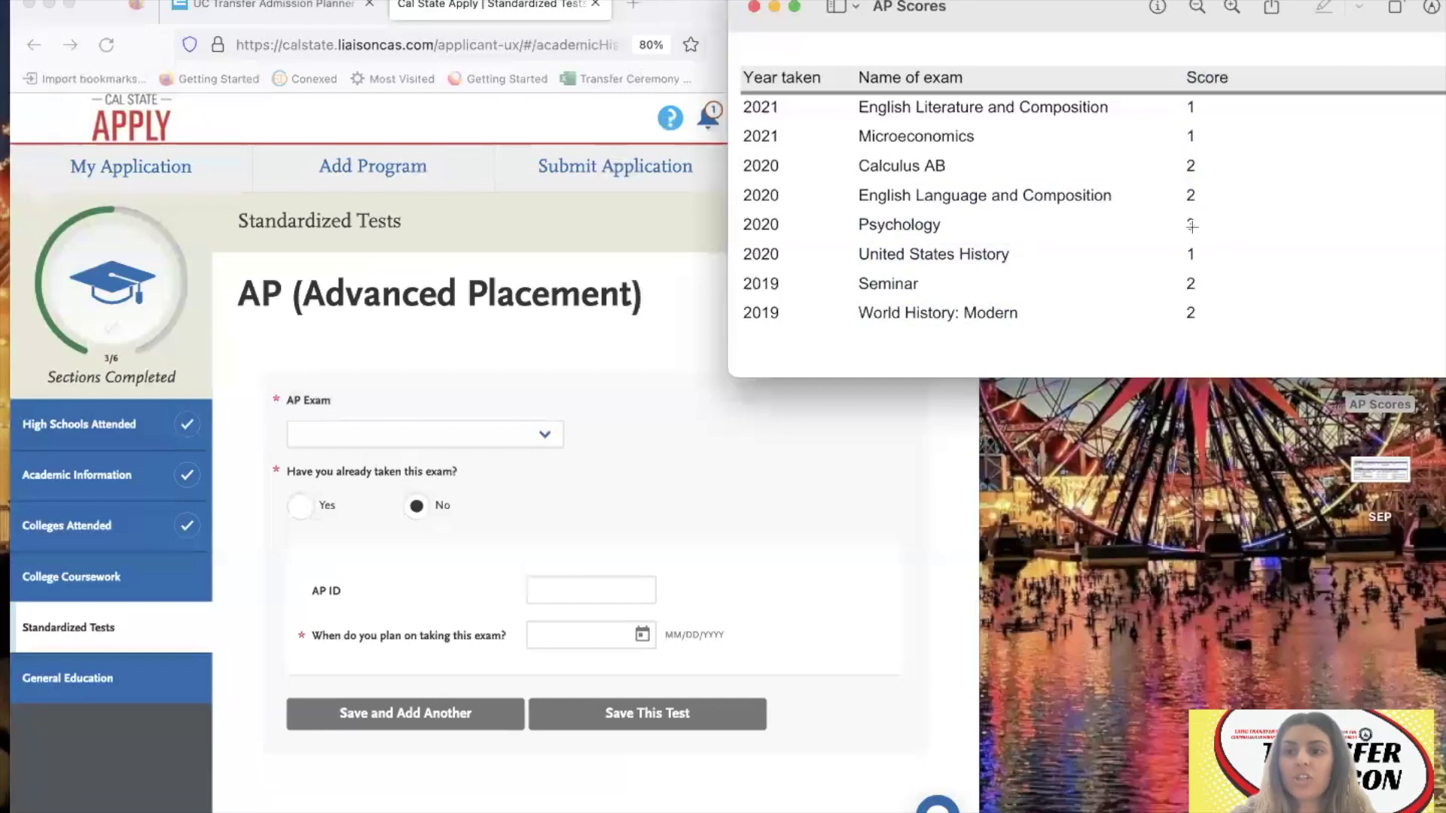
# Choose AP Psychology as the AP exam and indicate that it has already been taken.
pyautogui.click(520, 412)
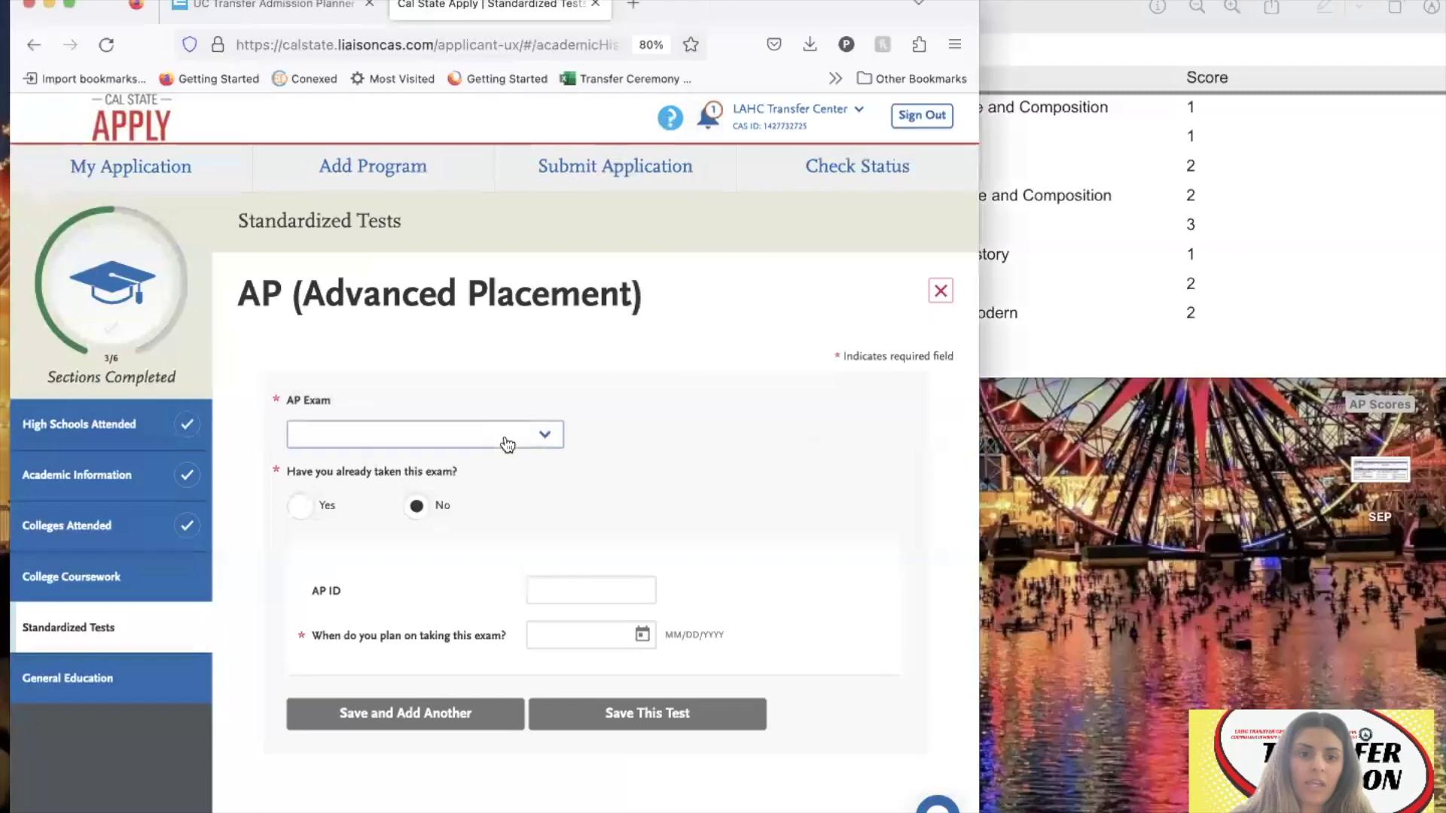
pyautogui.click(505, 435)
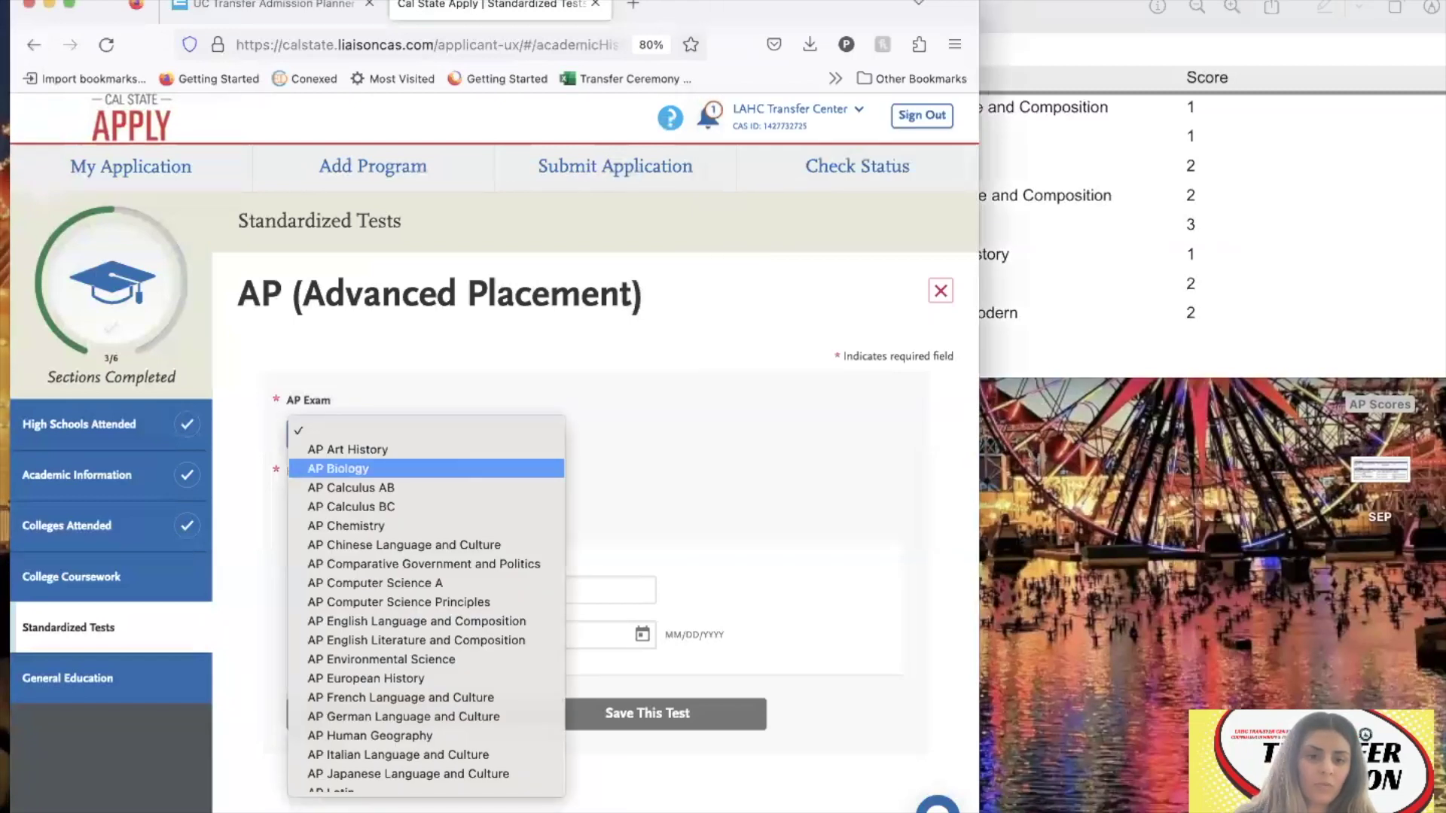
pyautogui.scroll(-10, 458, 557)
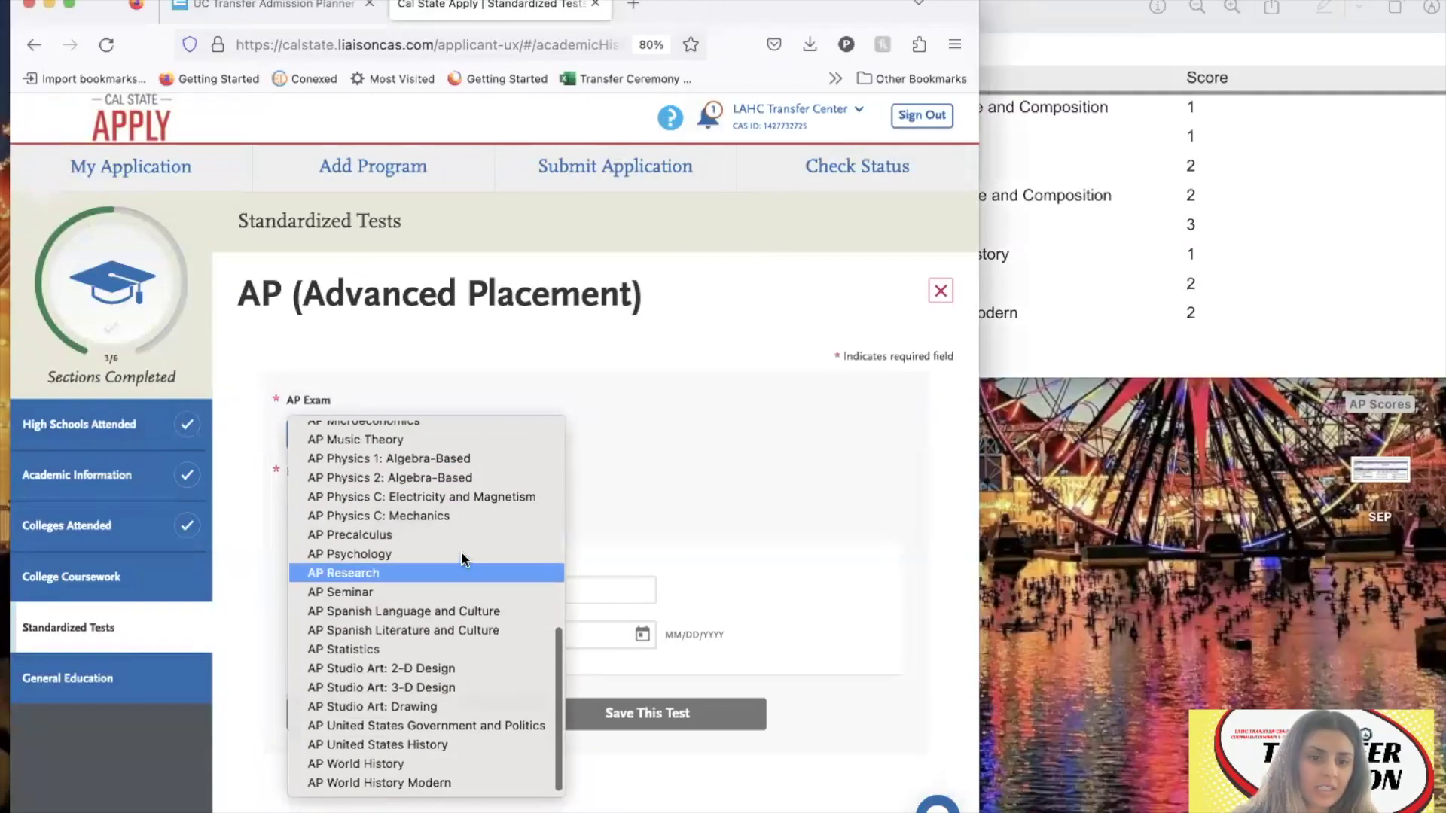
pyautogui.click(482, 554)
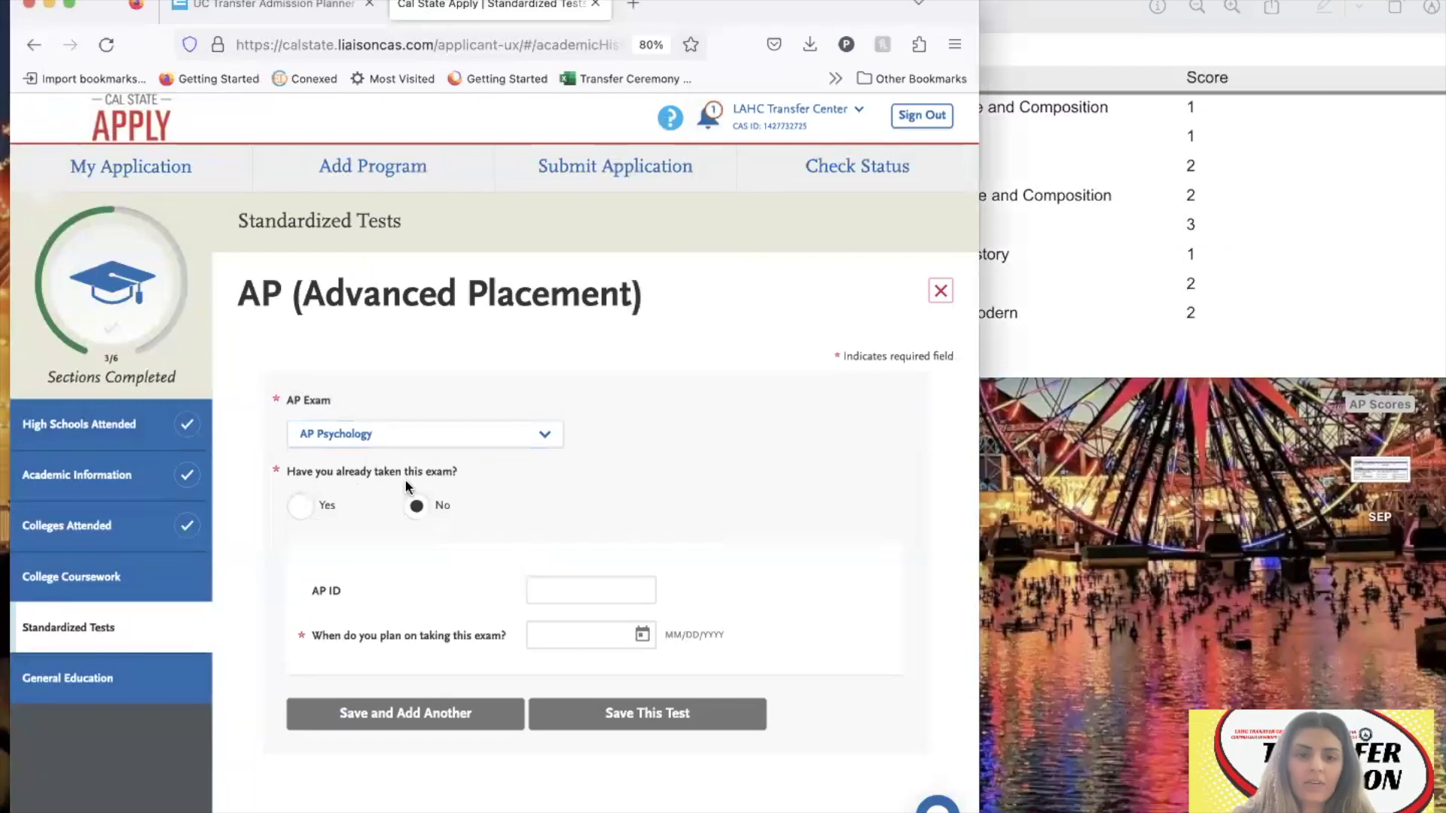
pyautogui.click(301, 505)
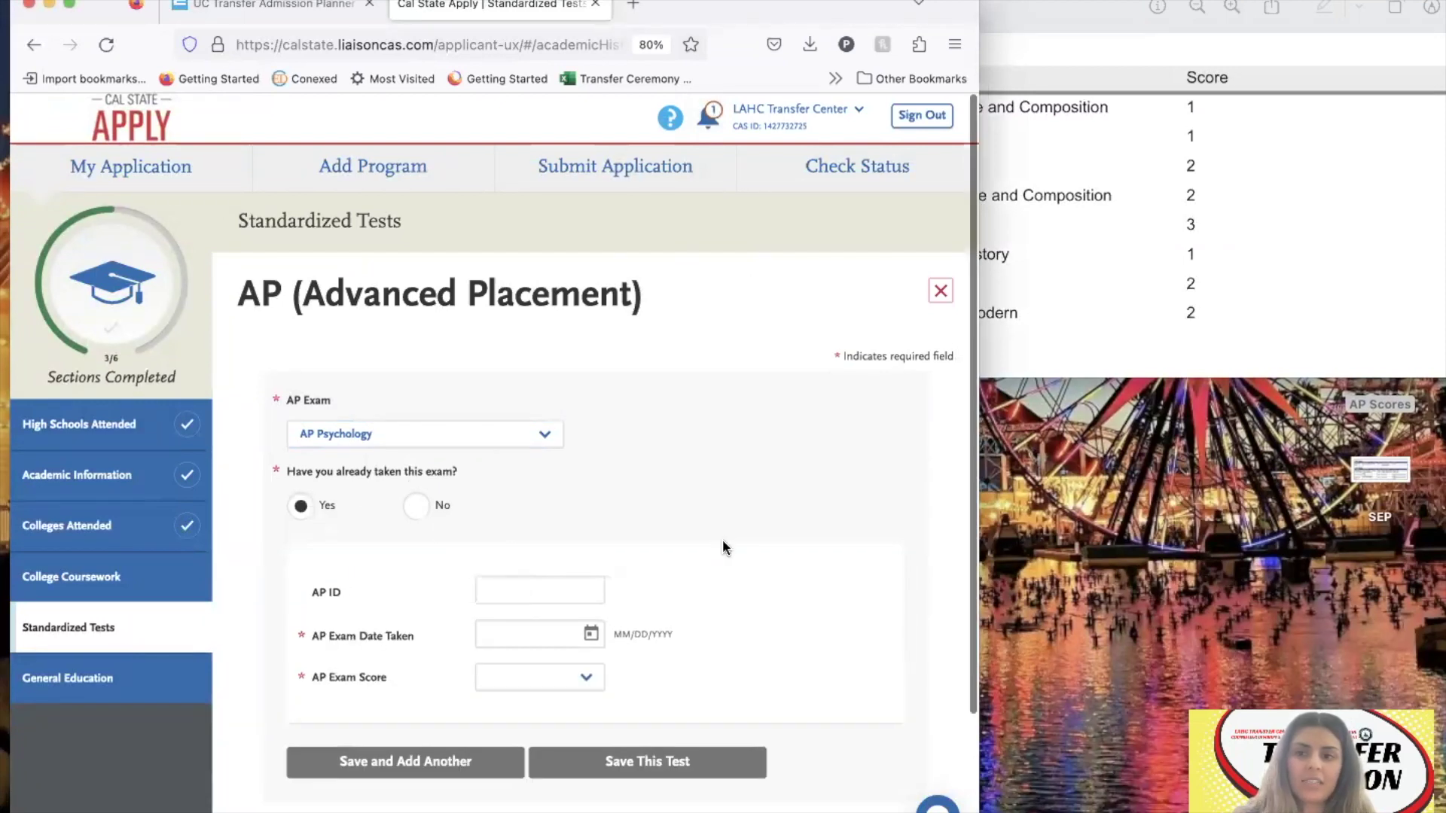
# Check the Psychology exam's year in AP Scores and set the AP exam date taken to 05/15/2020.
pyautogui.scroll(-3, 648, 471)
pyautogui.click(529, 462)
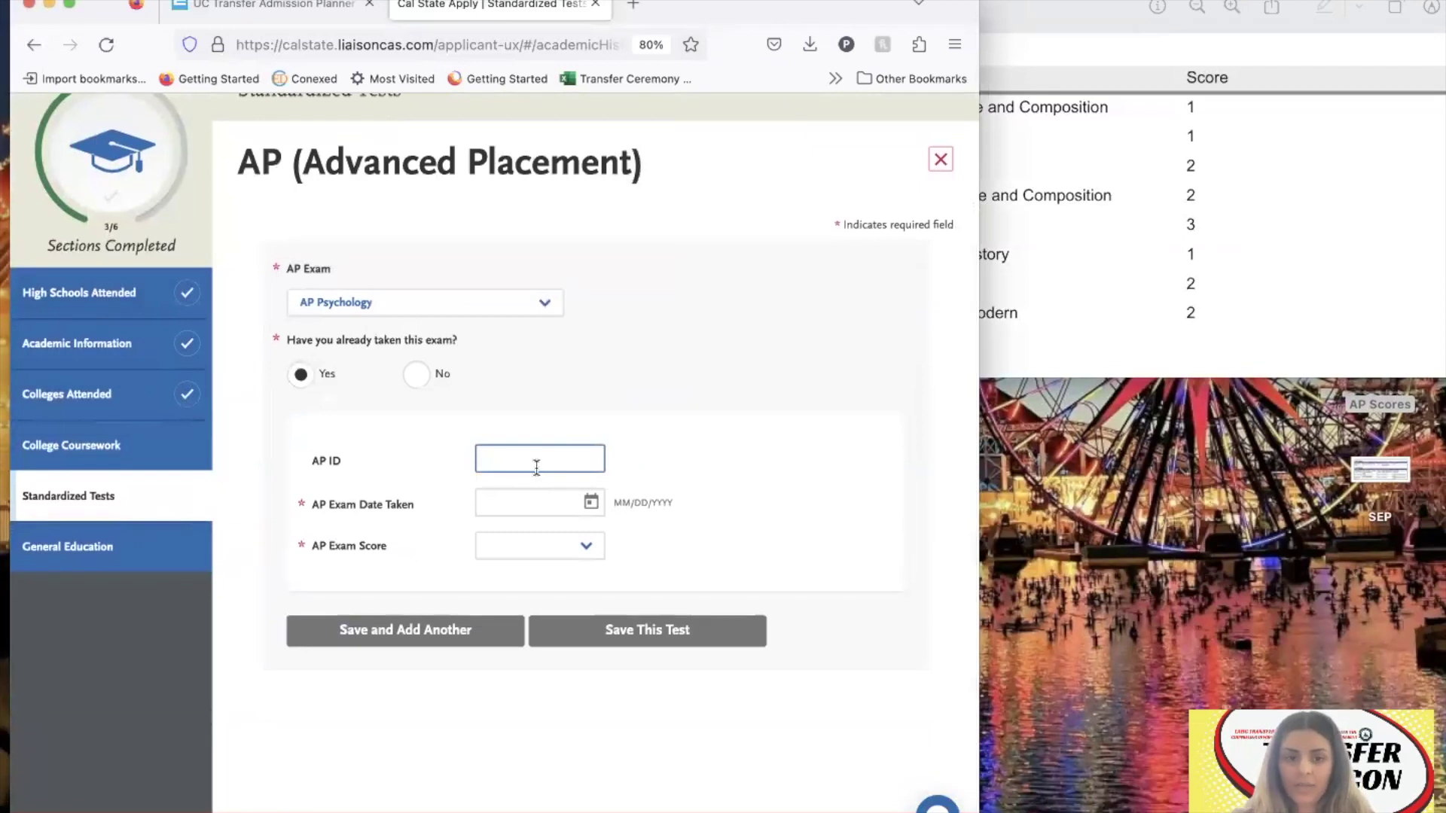
pyautogui.click(1063, 335)
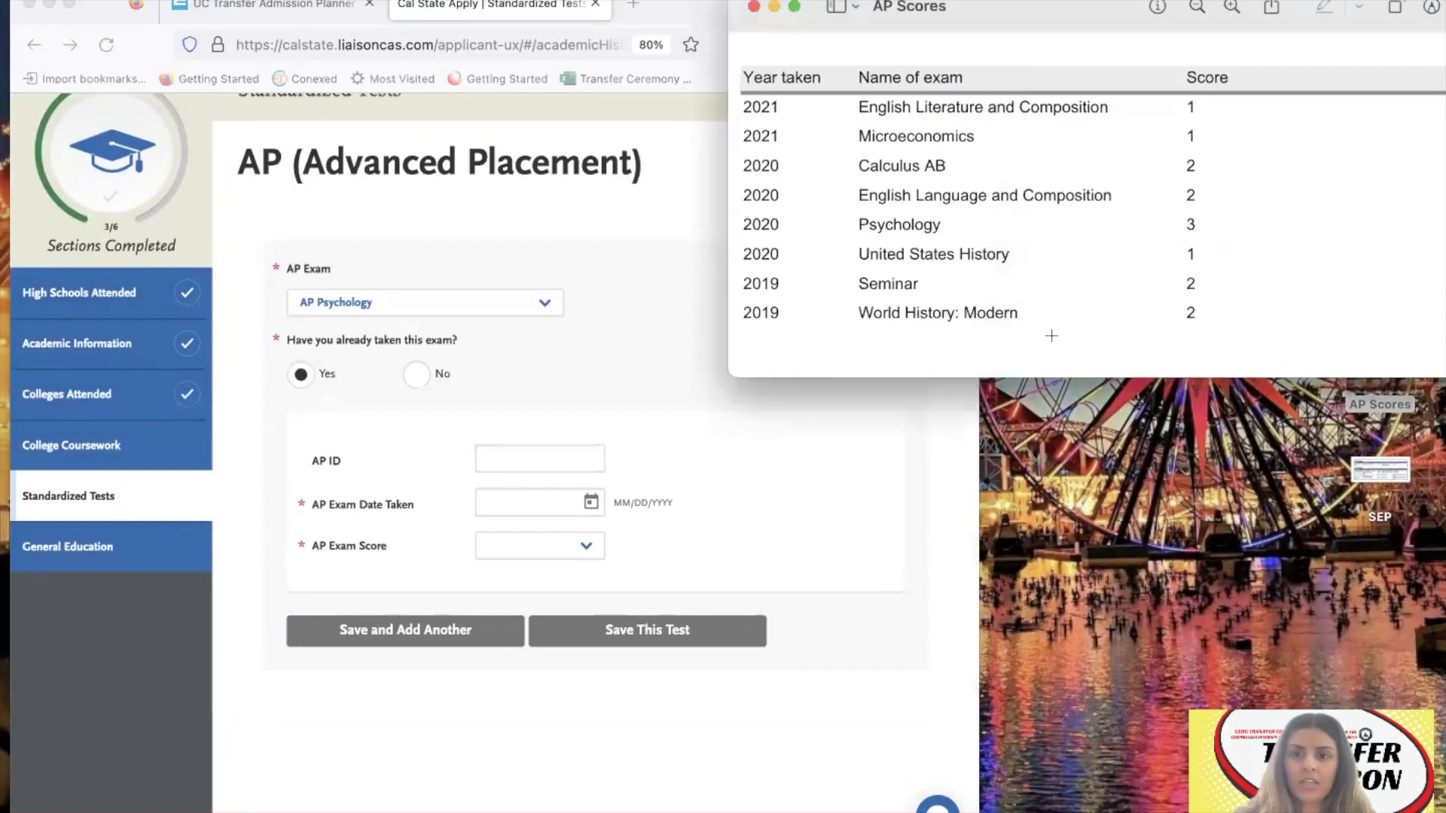
pyautogui.moveTo(747, 228)
pyautogui.mouseDown()
pyautogui.moveTo(775, 248)
pyautogui.moveTo(798, 234)
pyautogui.moveTo(739, 230)
pyautogui.mouseUp()
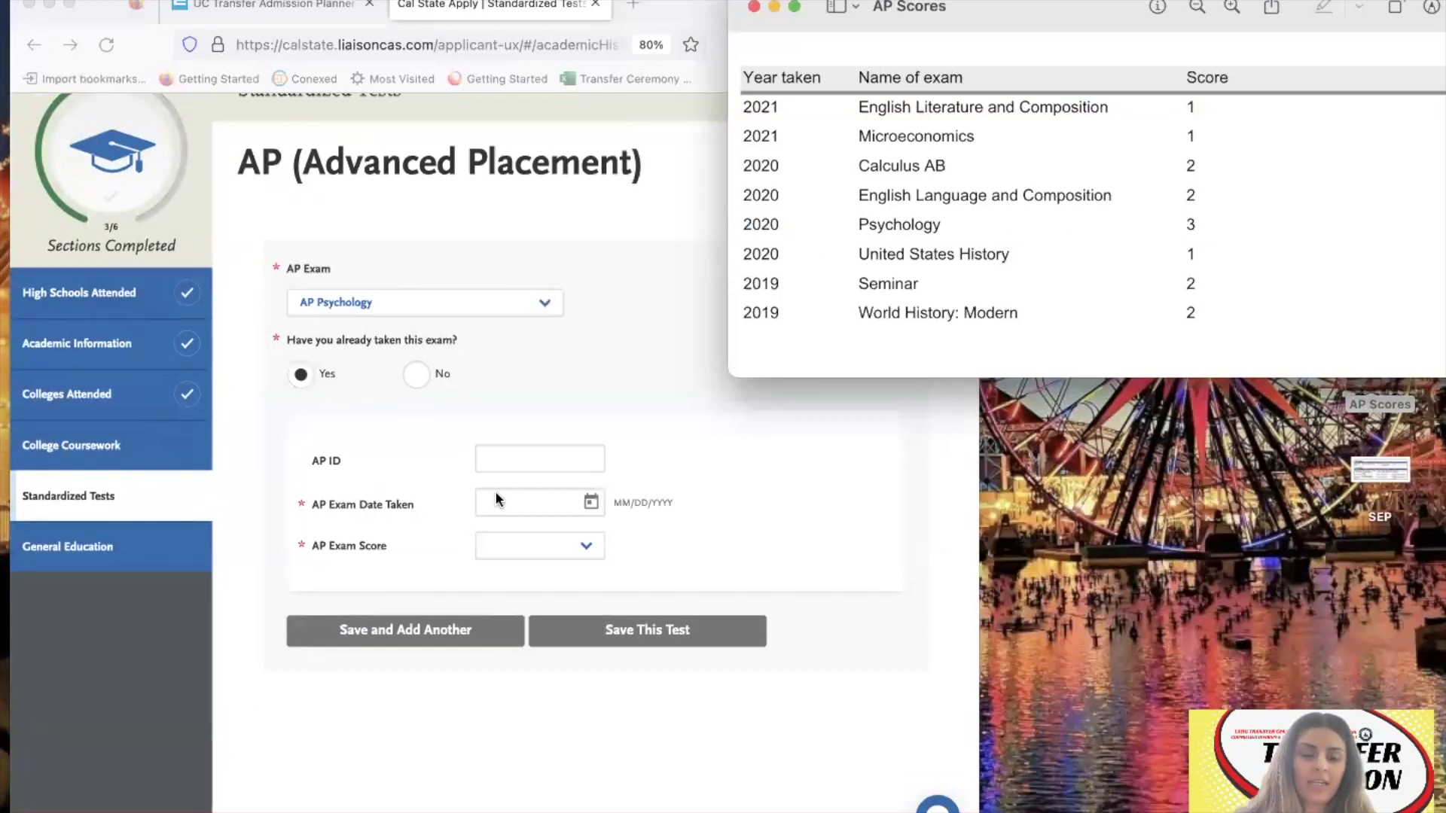
pyautogui.click(588, 483)
pyautogui.click(559, 497)
pyautogui.write('05')
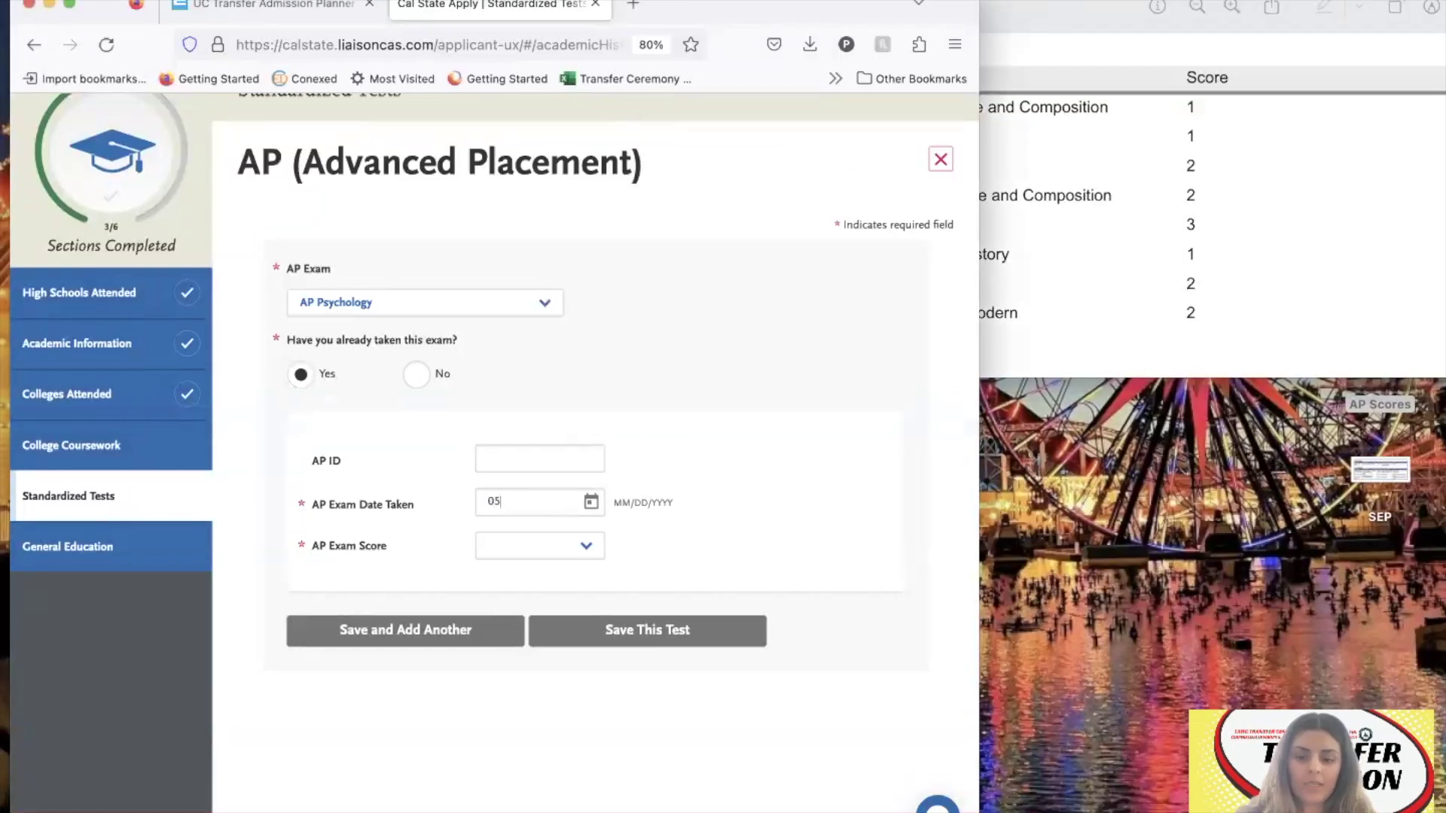
pyautogui.write('/15/2020')
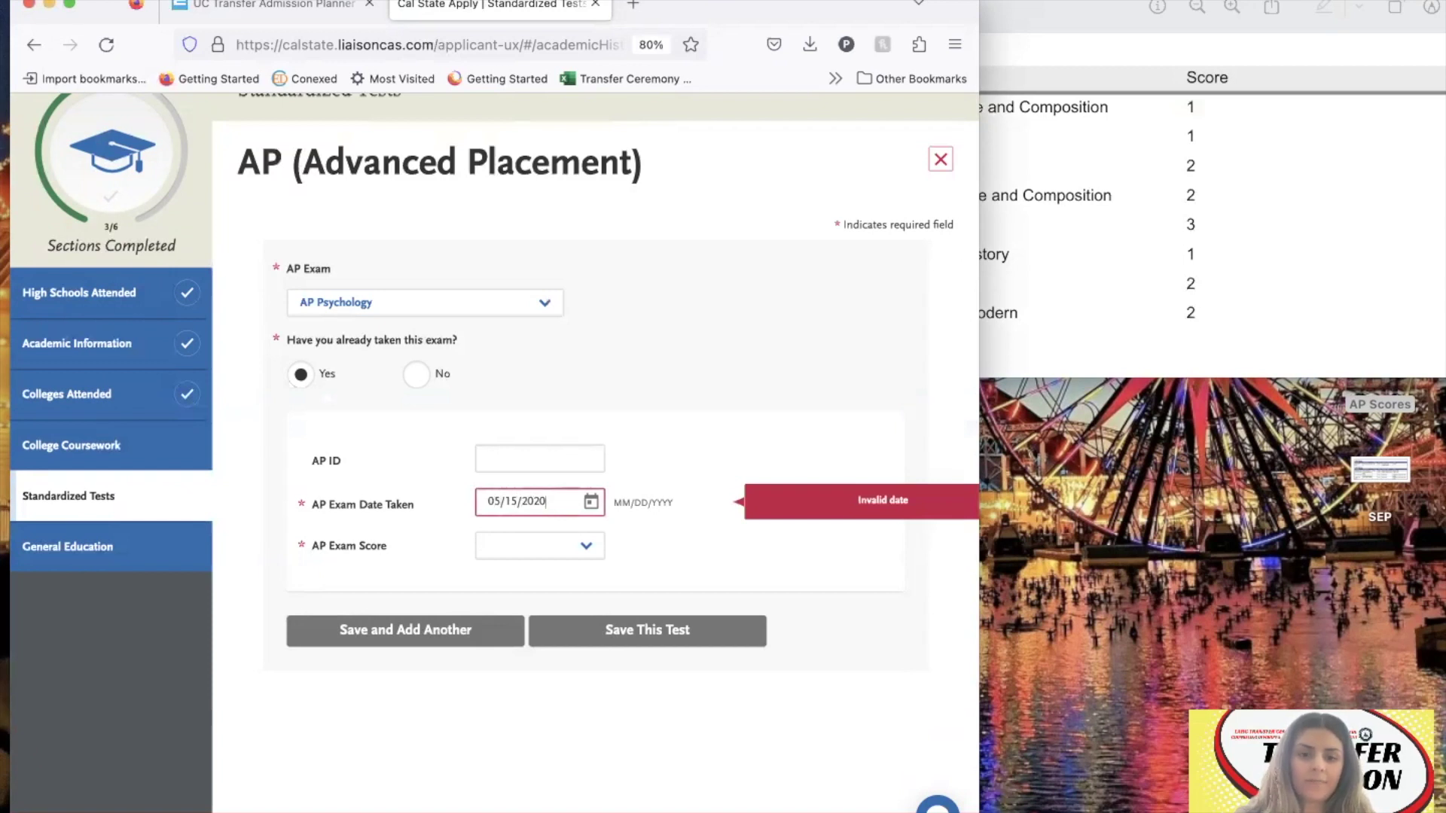
# Set the AP exam score to 3 and save the AP Psychology test.
pyautogui.click(599, 544)
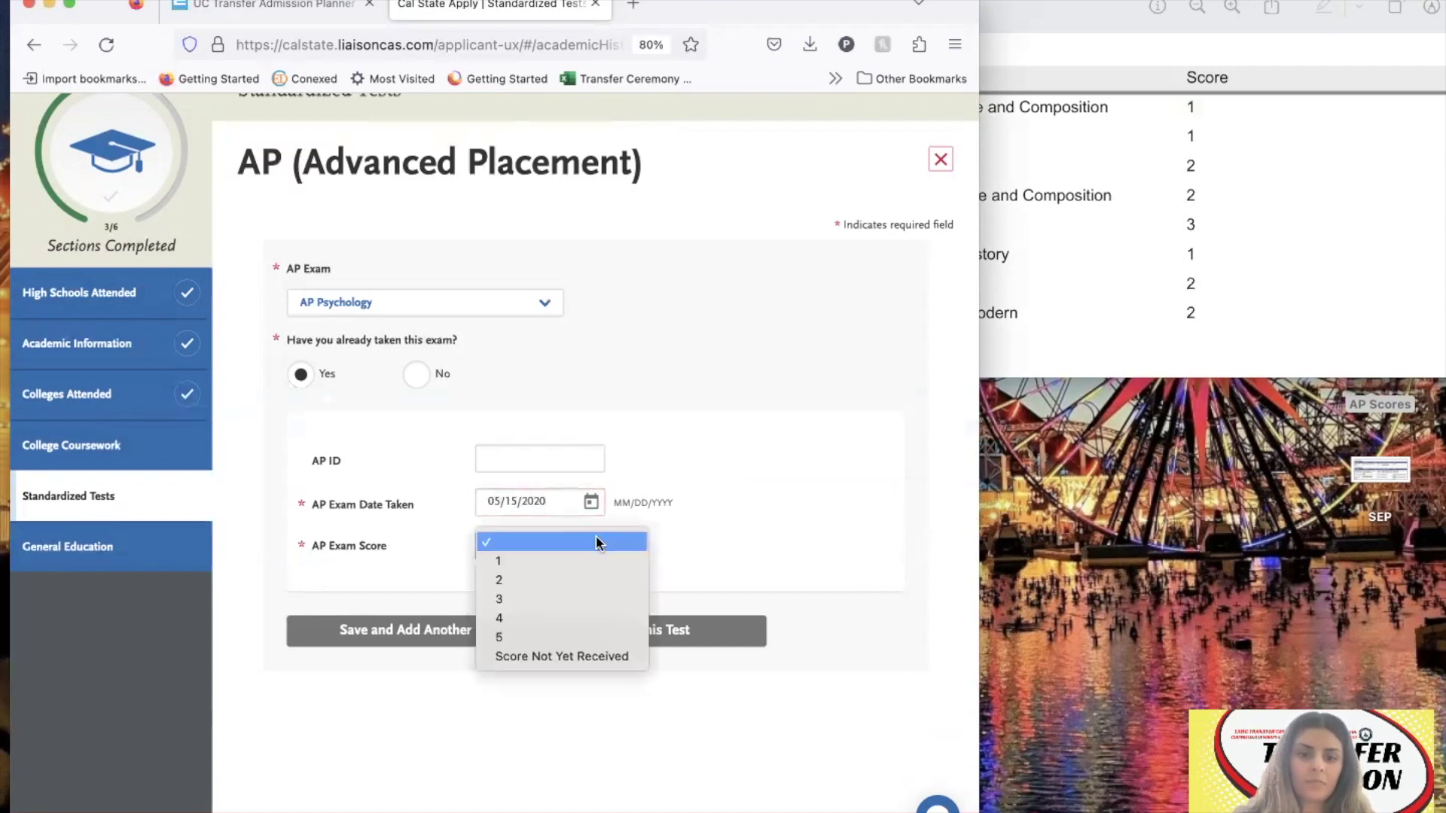
pyautogui.click(595, 598)
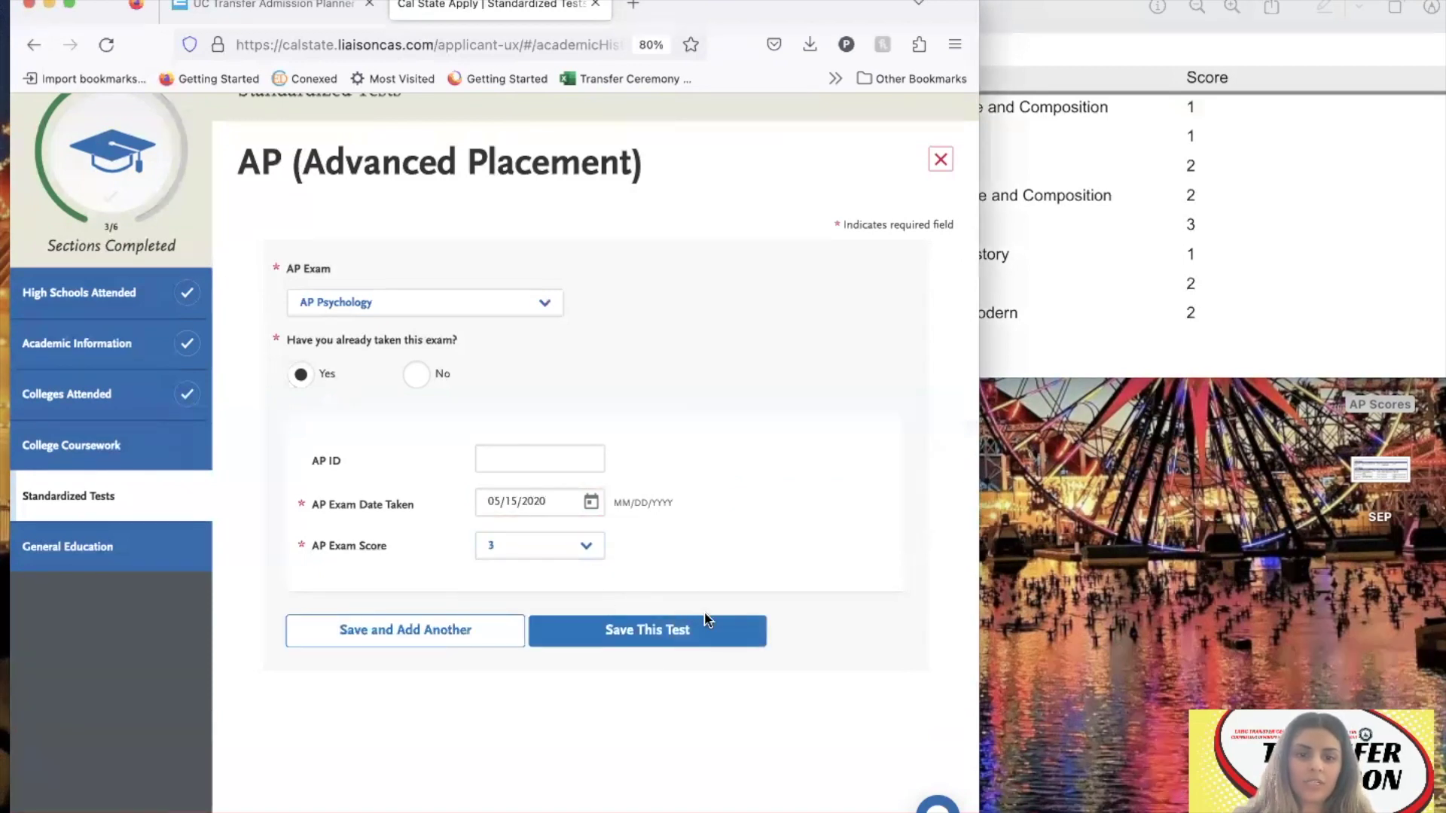
pyautogui.click(684, 645)
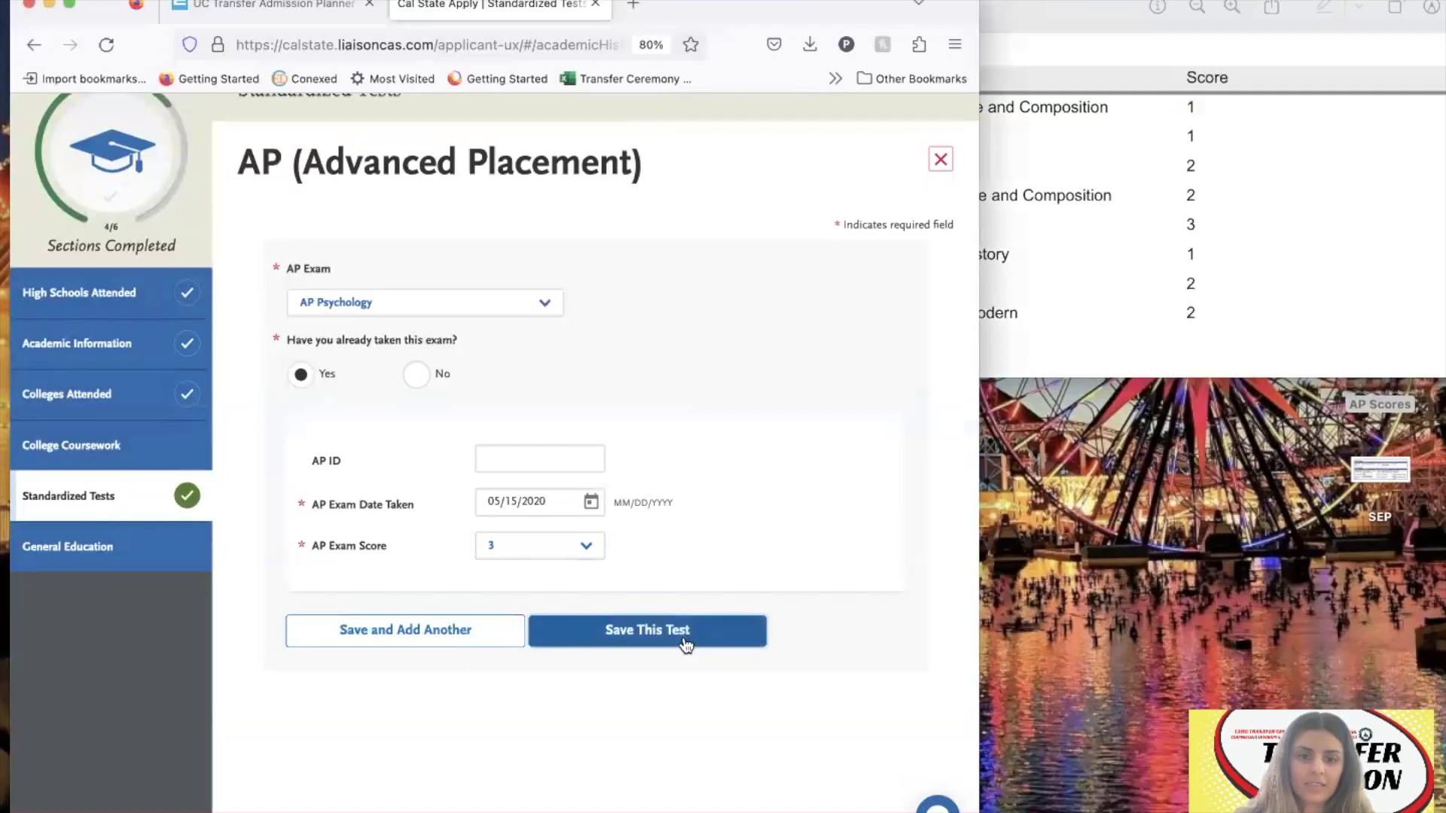
pyautogui.scroll(-5, 726, 613)
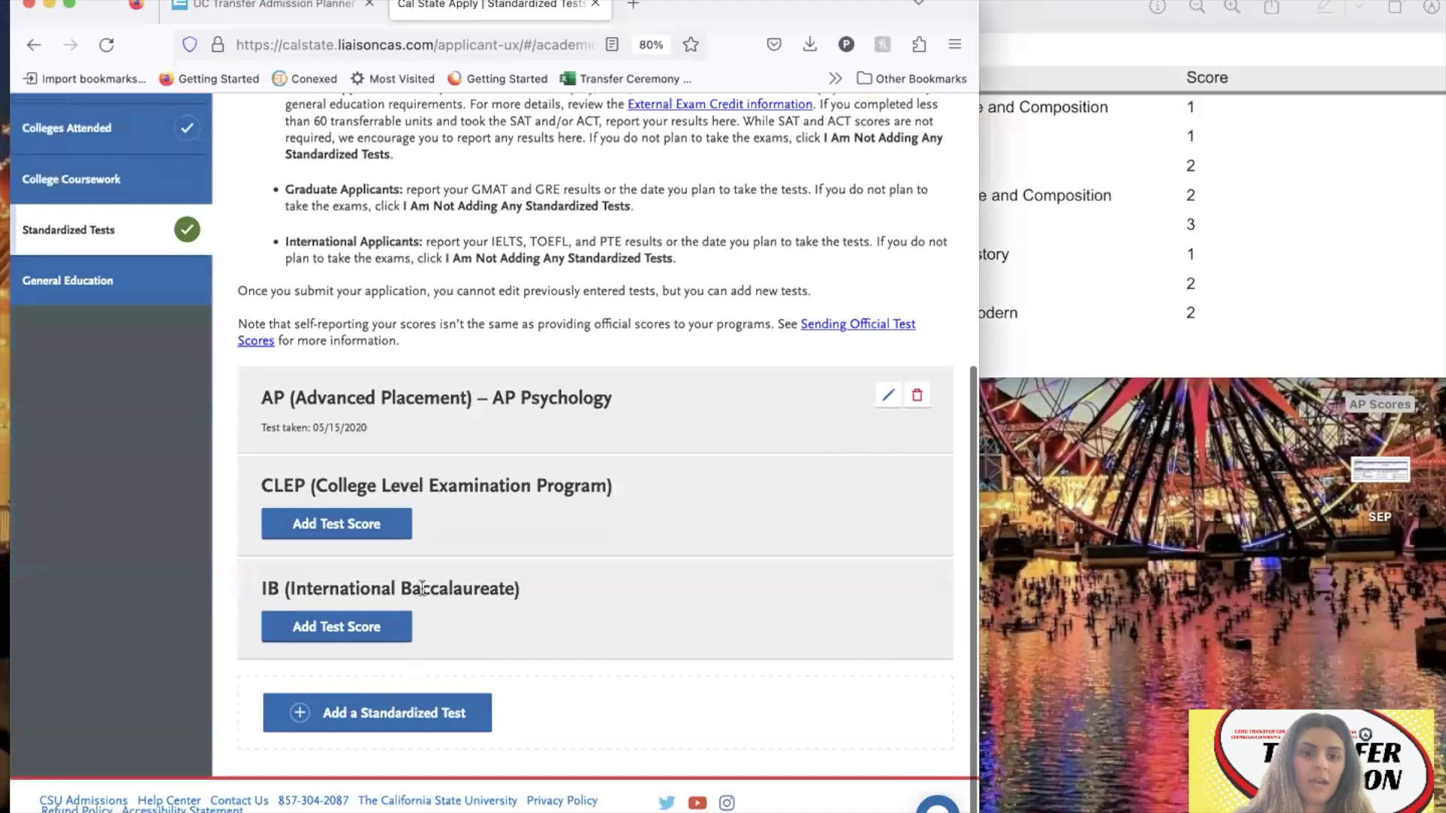
pyautogui.click(437, 719)
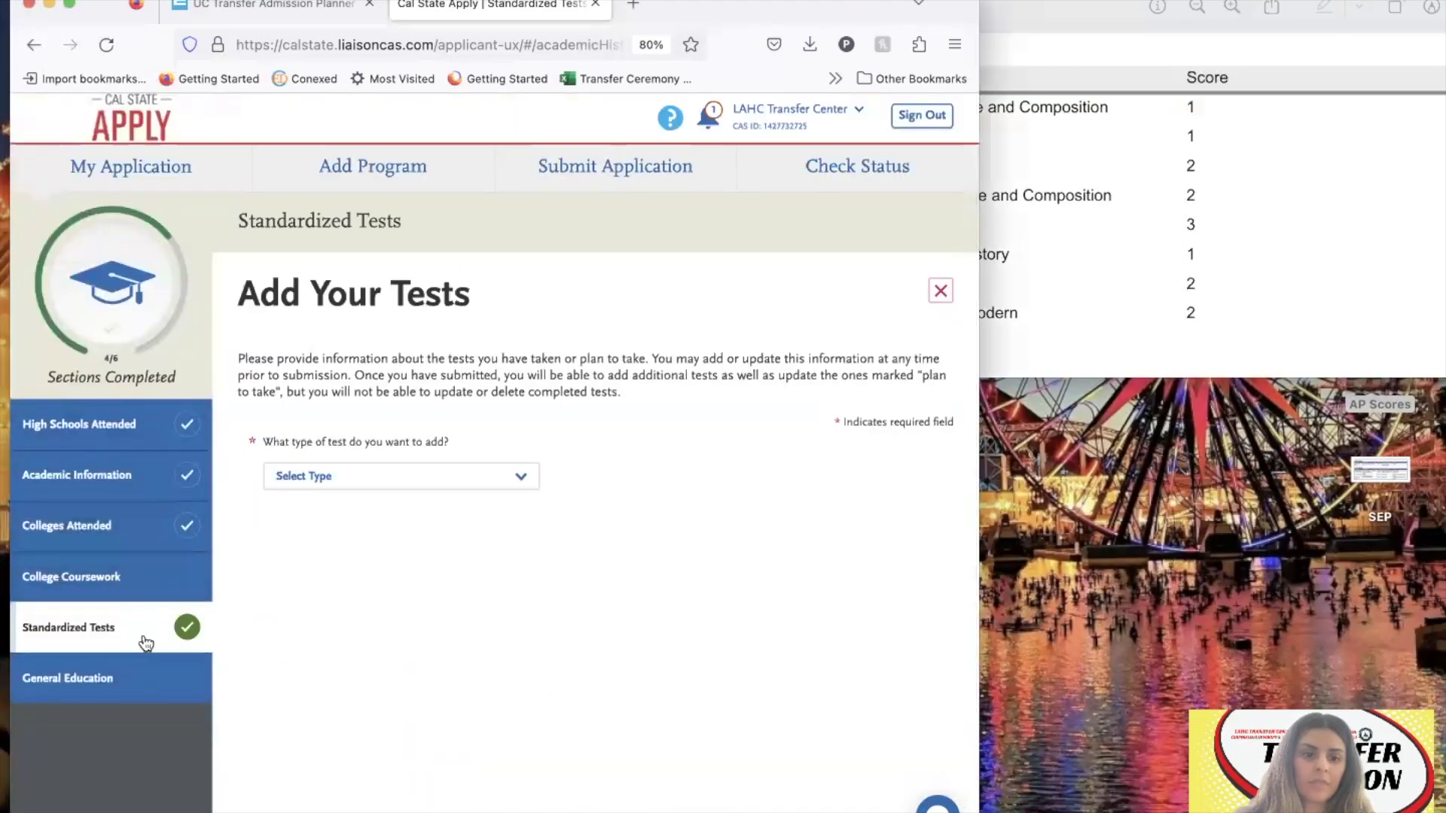
pyautogui.click(146, 644)
# Reopen the saved AP Psychology test and save it with the option to add another AP test.
pyautogui.scroll(-5, 697, 635)
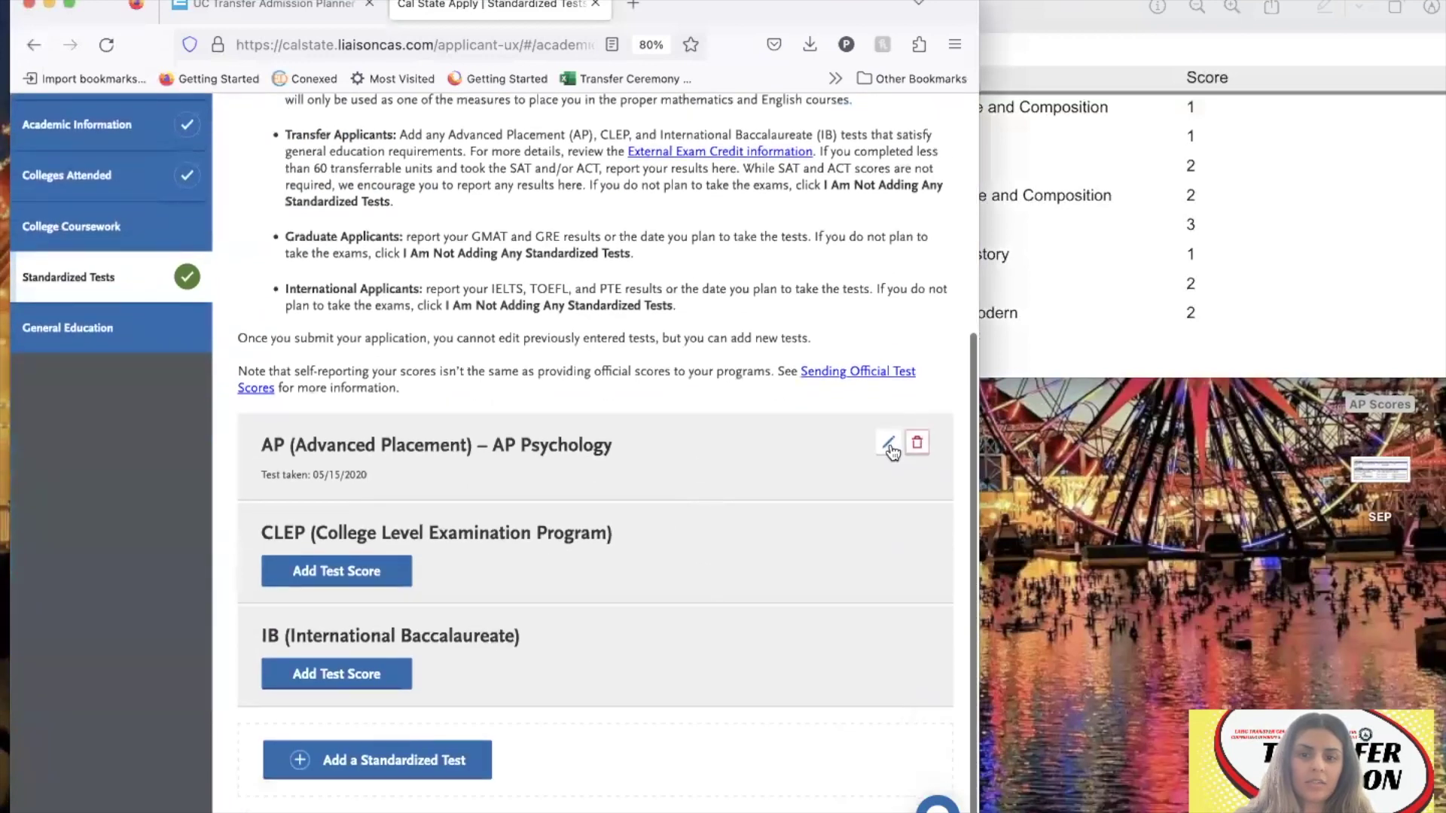
pyautogui.click(888, 445)
pyautogui.scroll(-2, 672, 573)
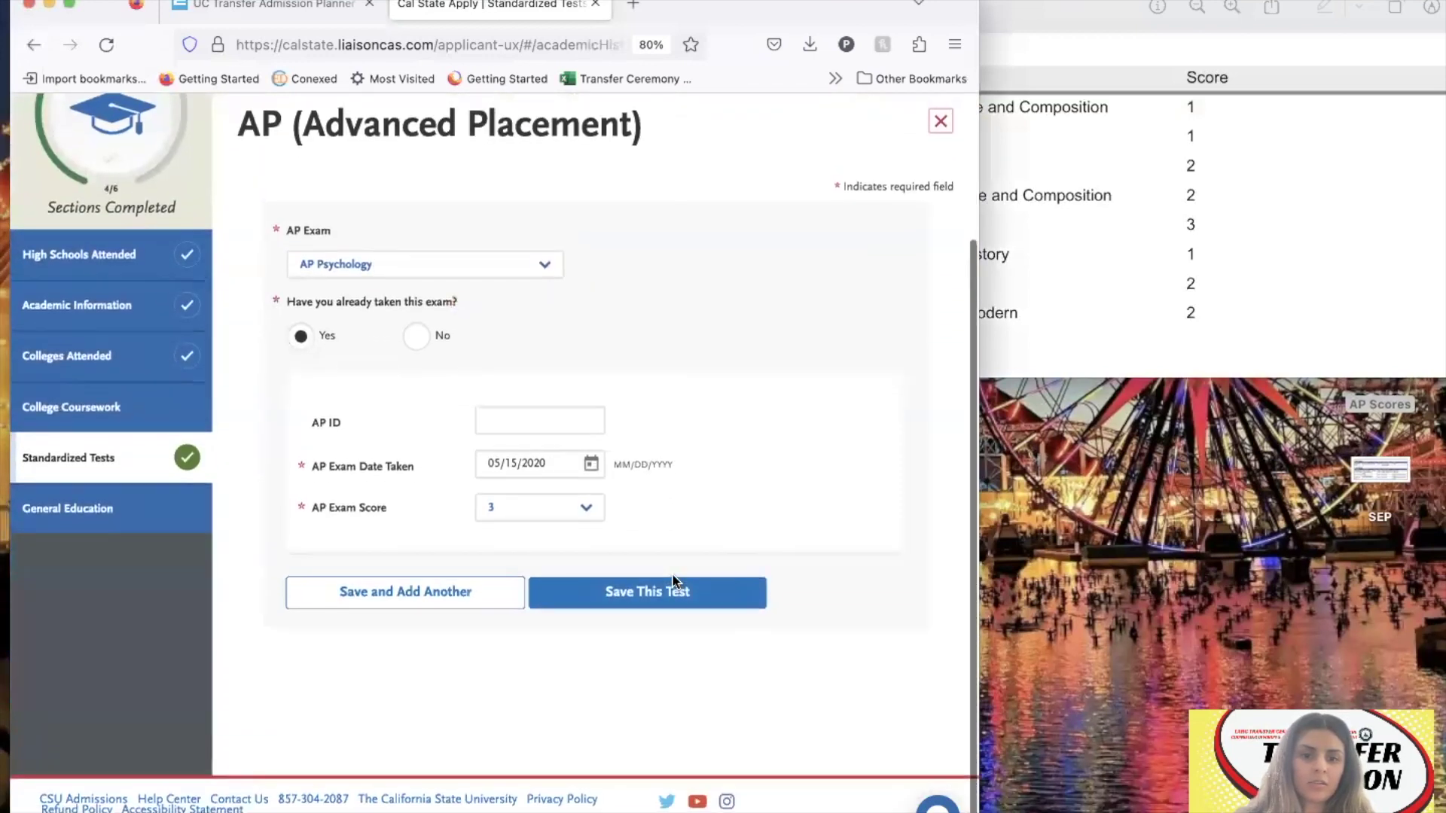
pyautogui.click(468, 602)
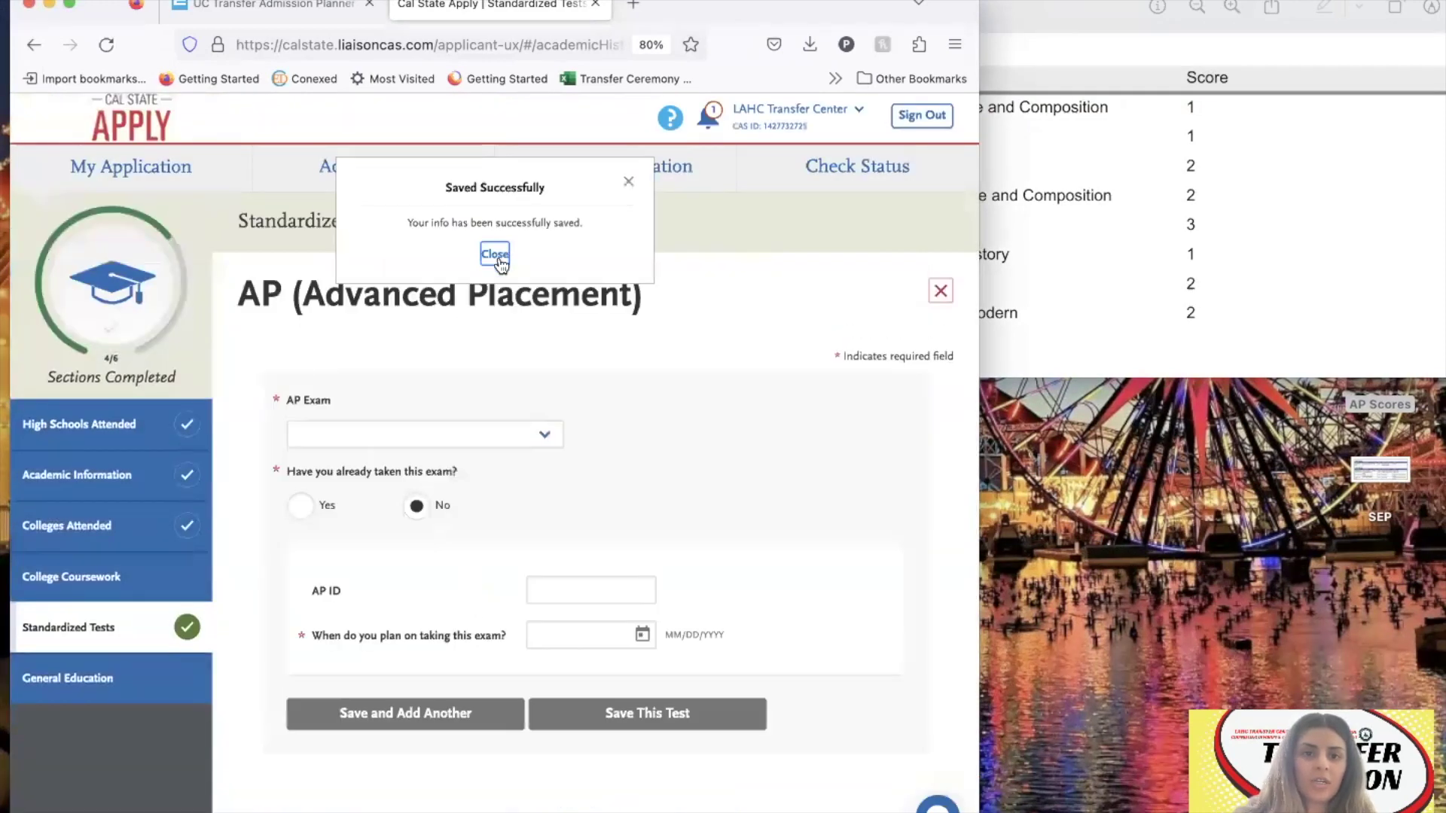
# Choose AP English Language and Composition as the next AP exam and indicate that it has already been taken.
pyautogui.click(628, 181)
pyautogui.click(496, 441)
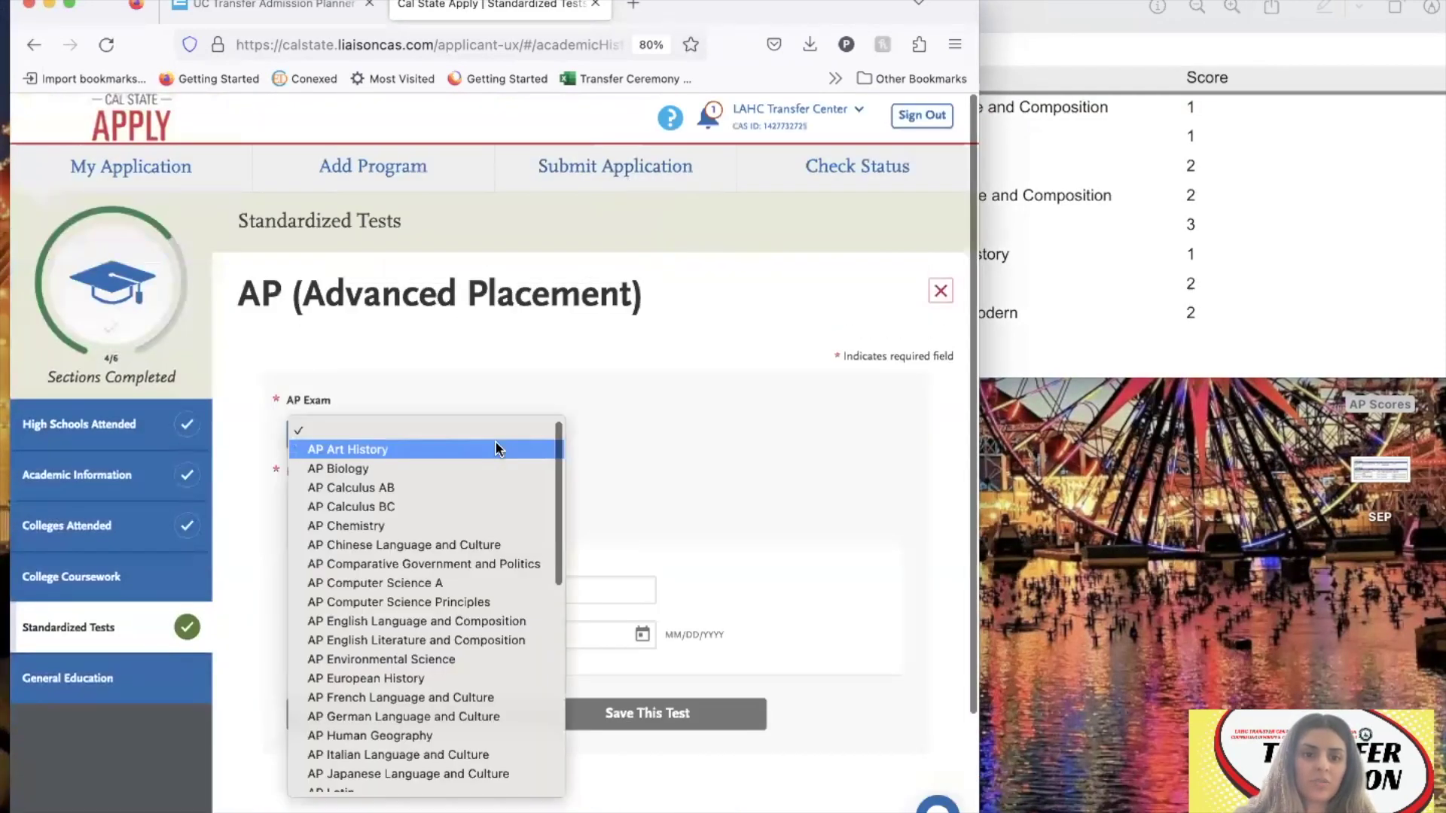
pyautogui.scroll(-5, 494, 647)
pyautogui.scroll(2, 494, 654)
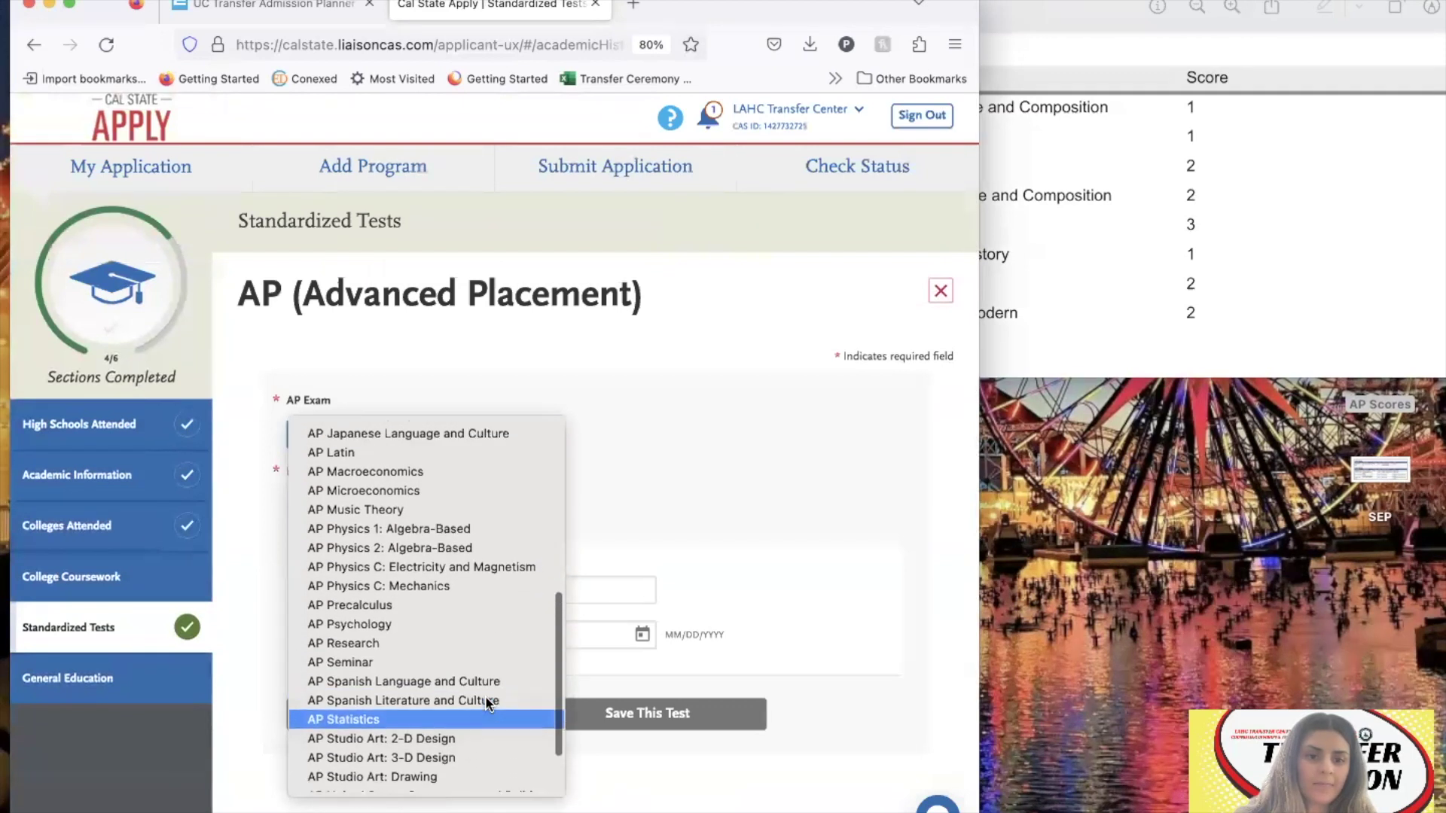
pyautogui.scroll(3, 485, 696)
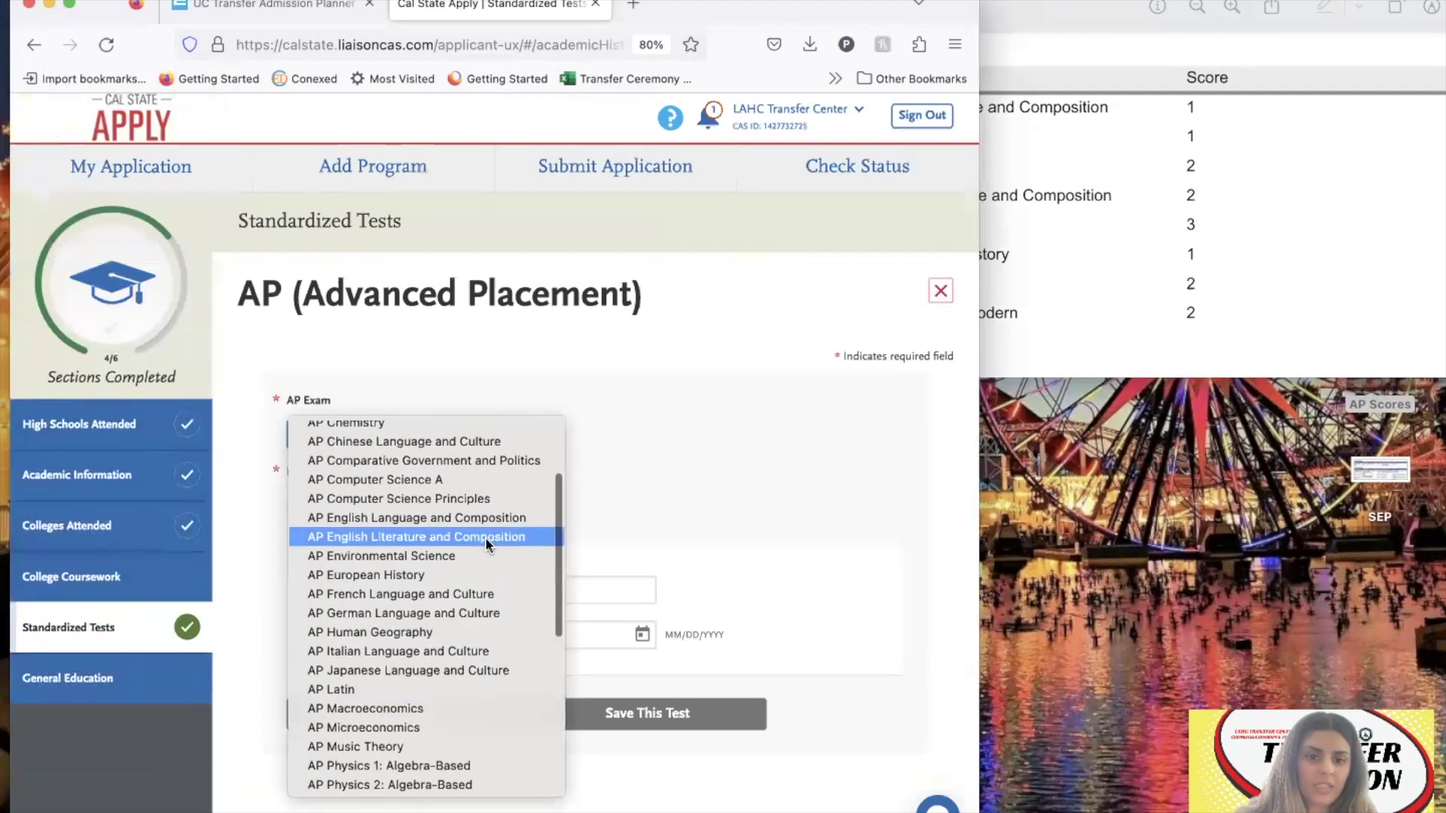
pyautogui.click(486, 517)
pyautogui.scroll(-1, 392, 478)
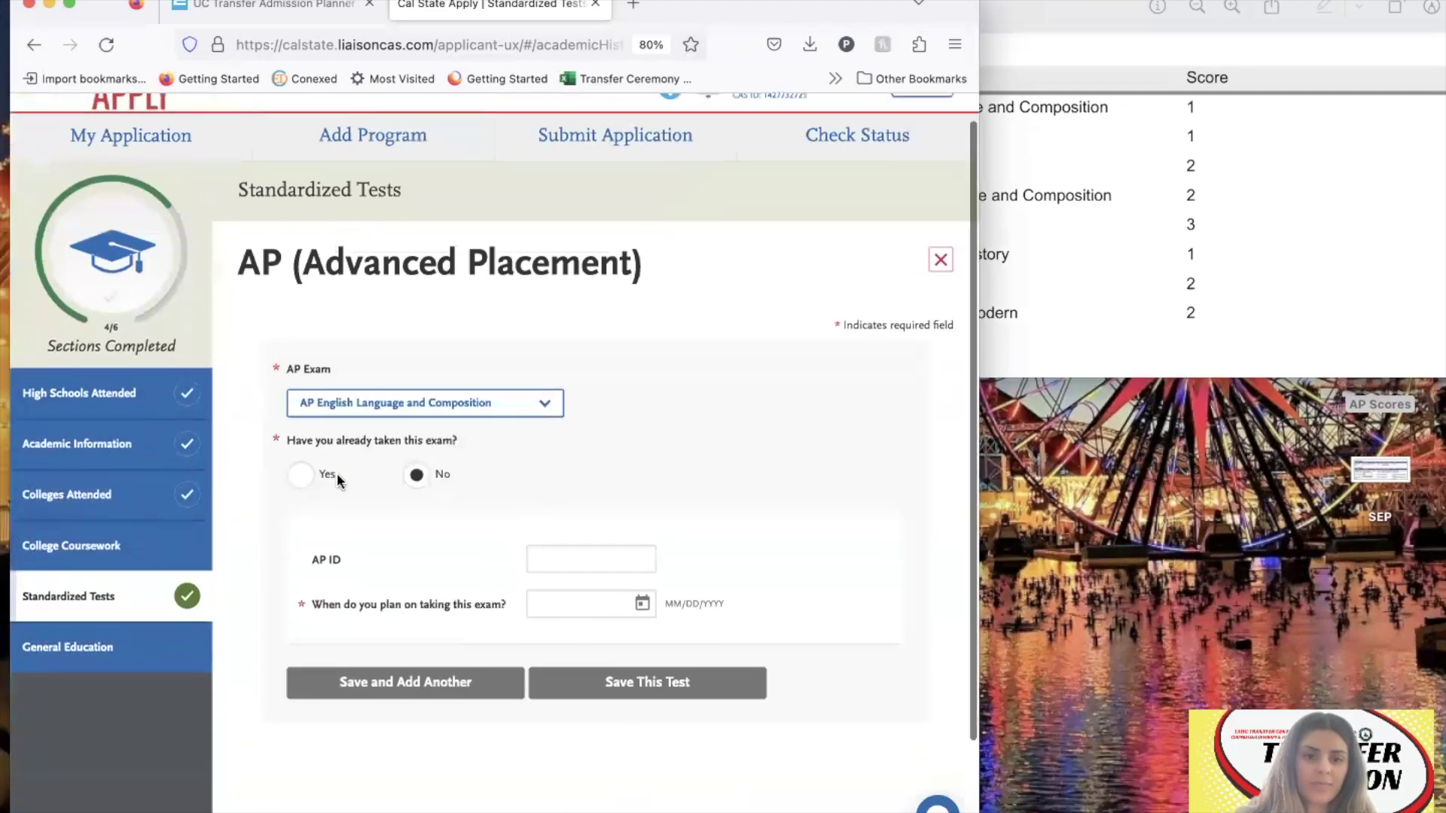
pyautogui.click(305, 475)
# Set the AP exam date taken to 05/15/2020 and the score to 5, and save the AP English Language and Composition test.
pyautogui.scroll(-1, 573, 640)
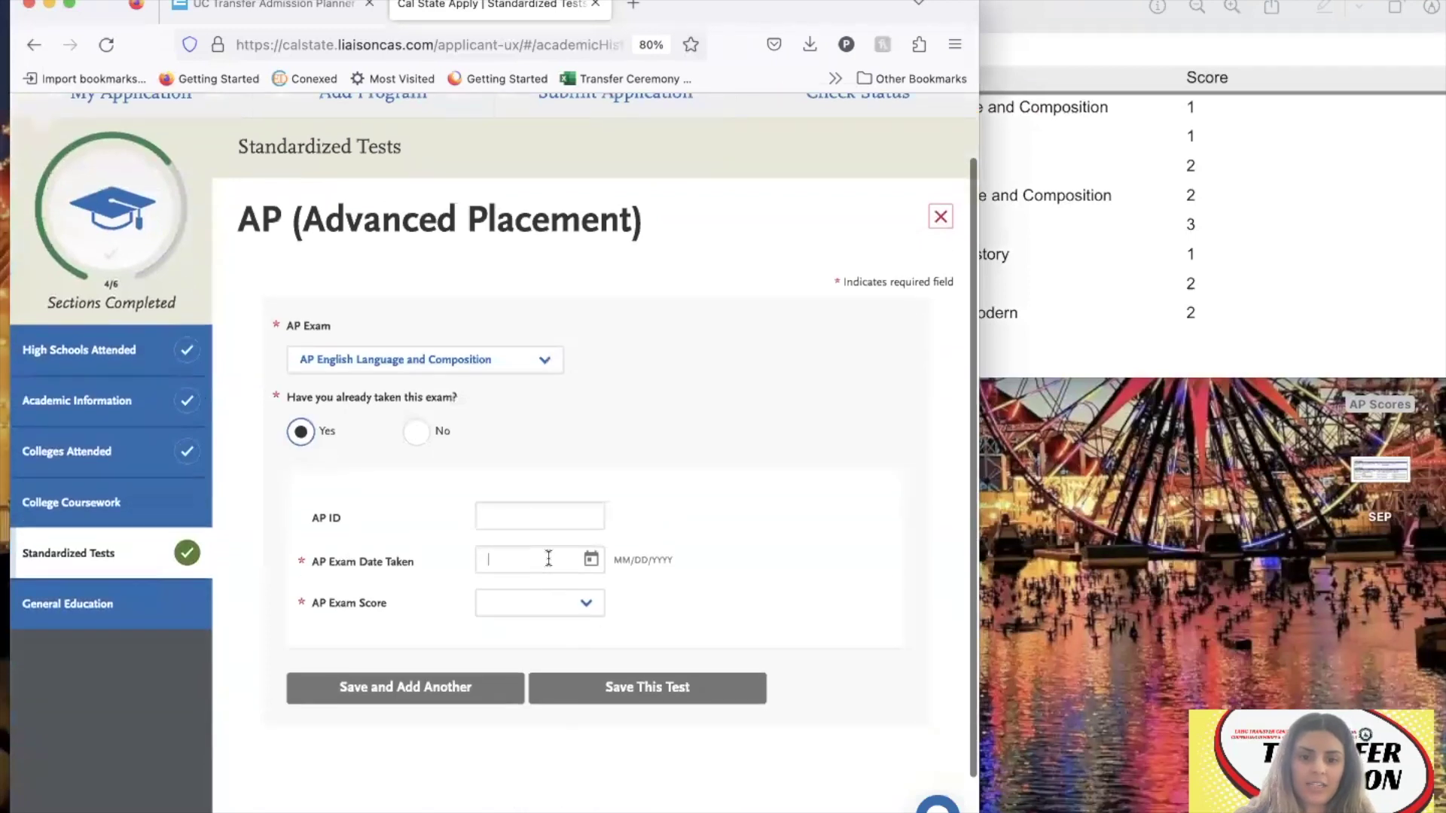
pyautogui.write('05/015/2020')
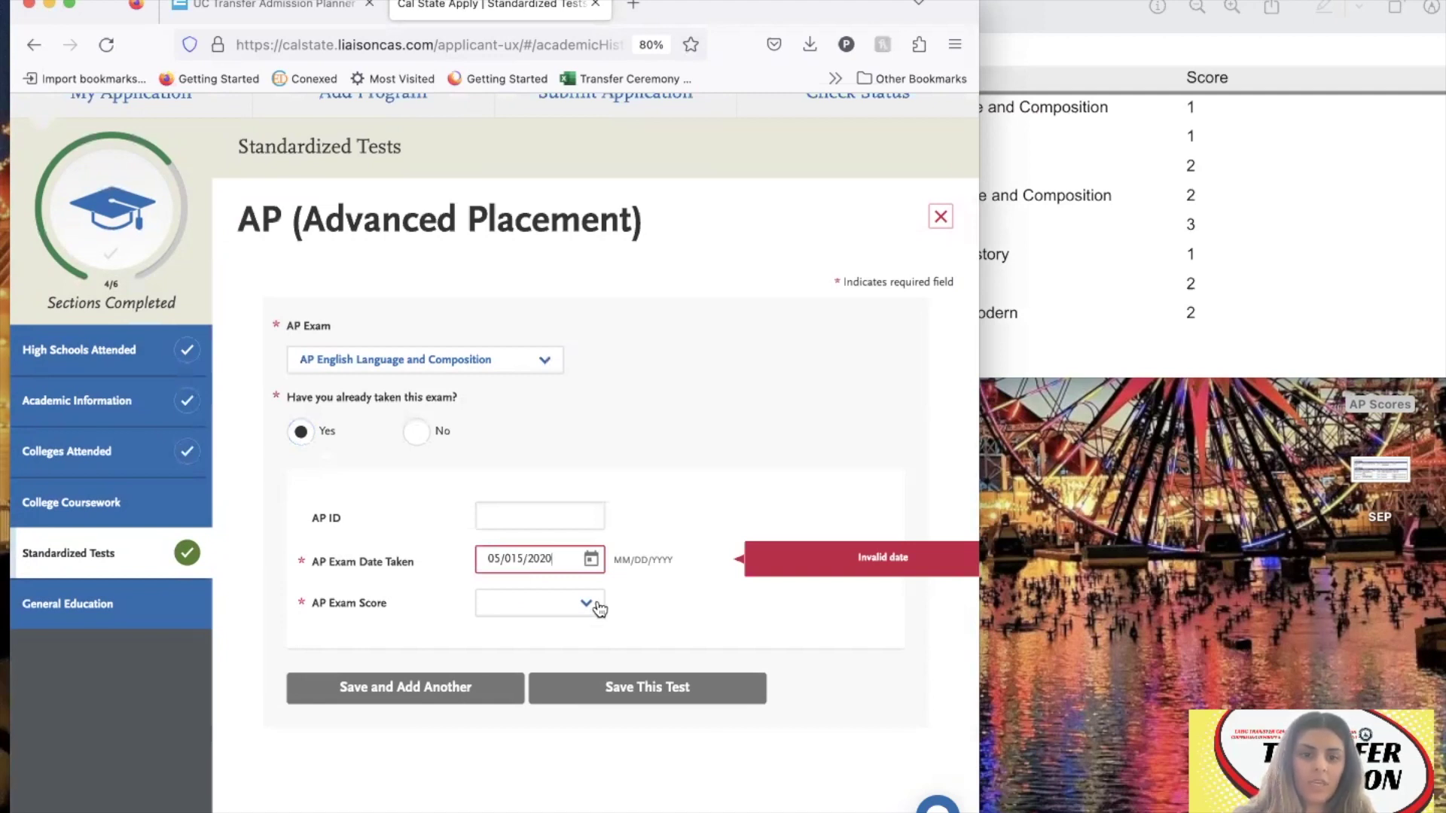
pyautogui.click(599, 607)
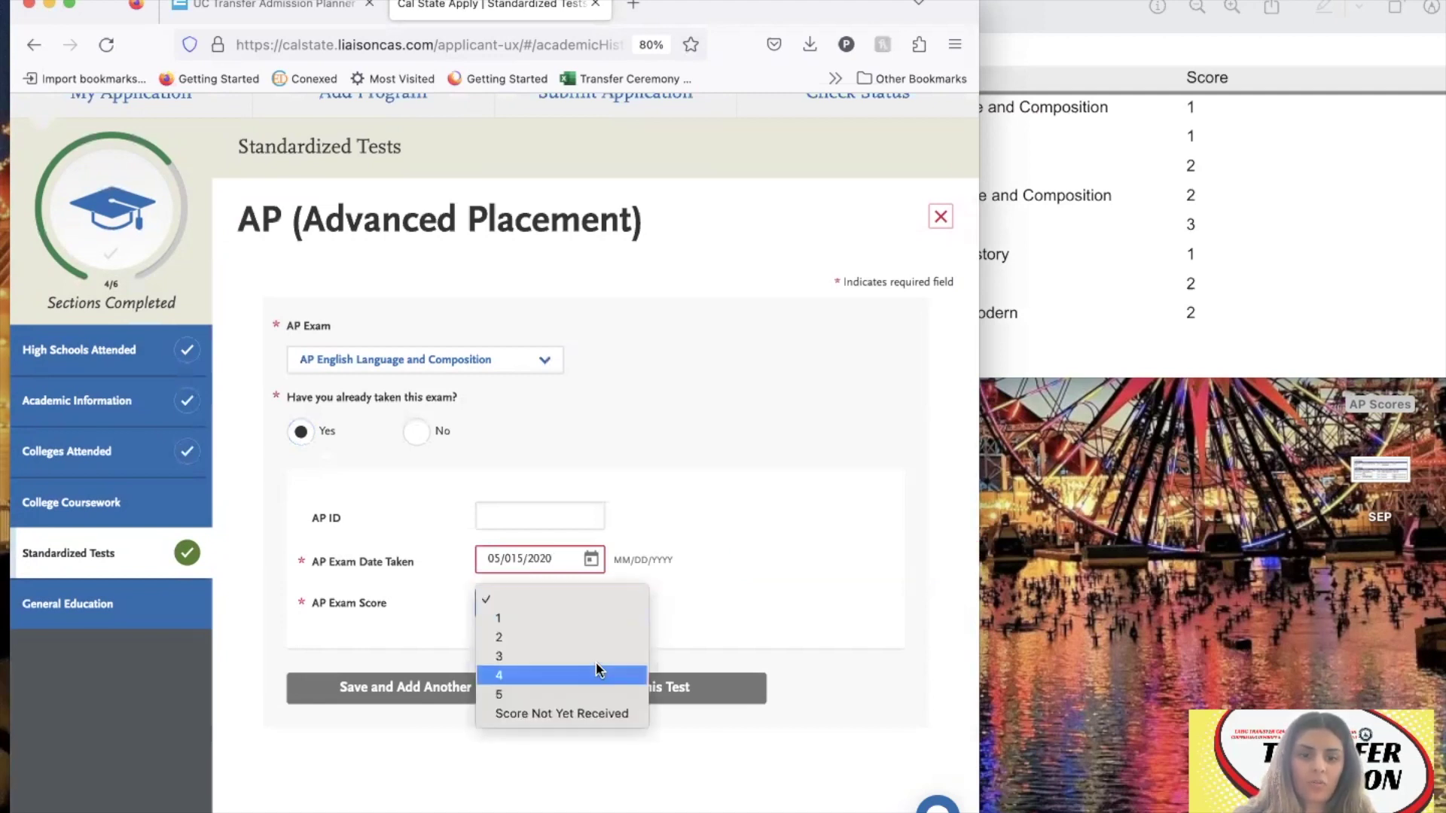
pyautogui.click(594, 694)
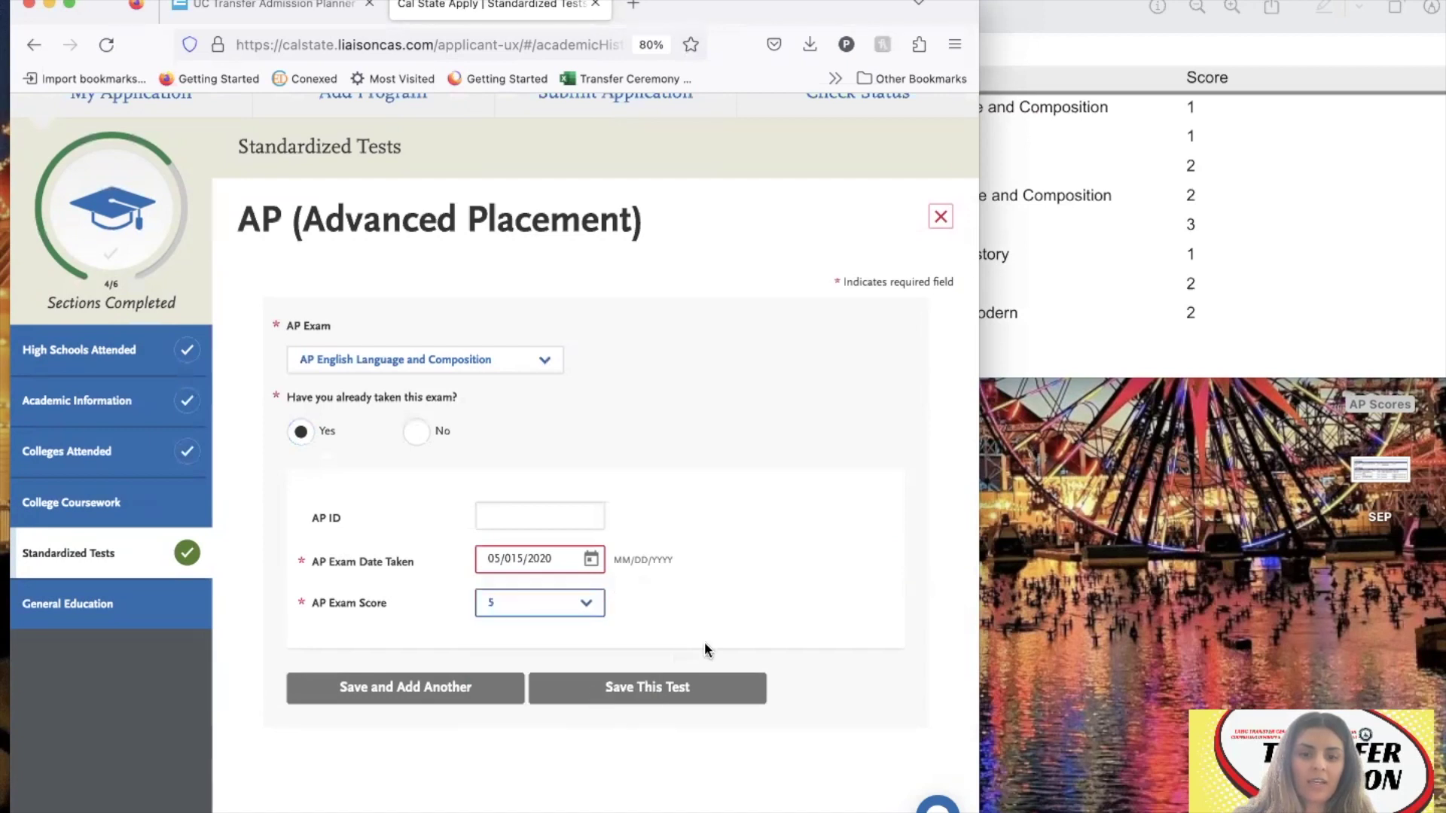
pyautogui.scroll(-1, 705, 645)
pyautogui.click(694, 630)
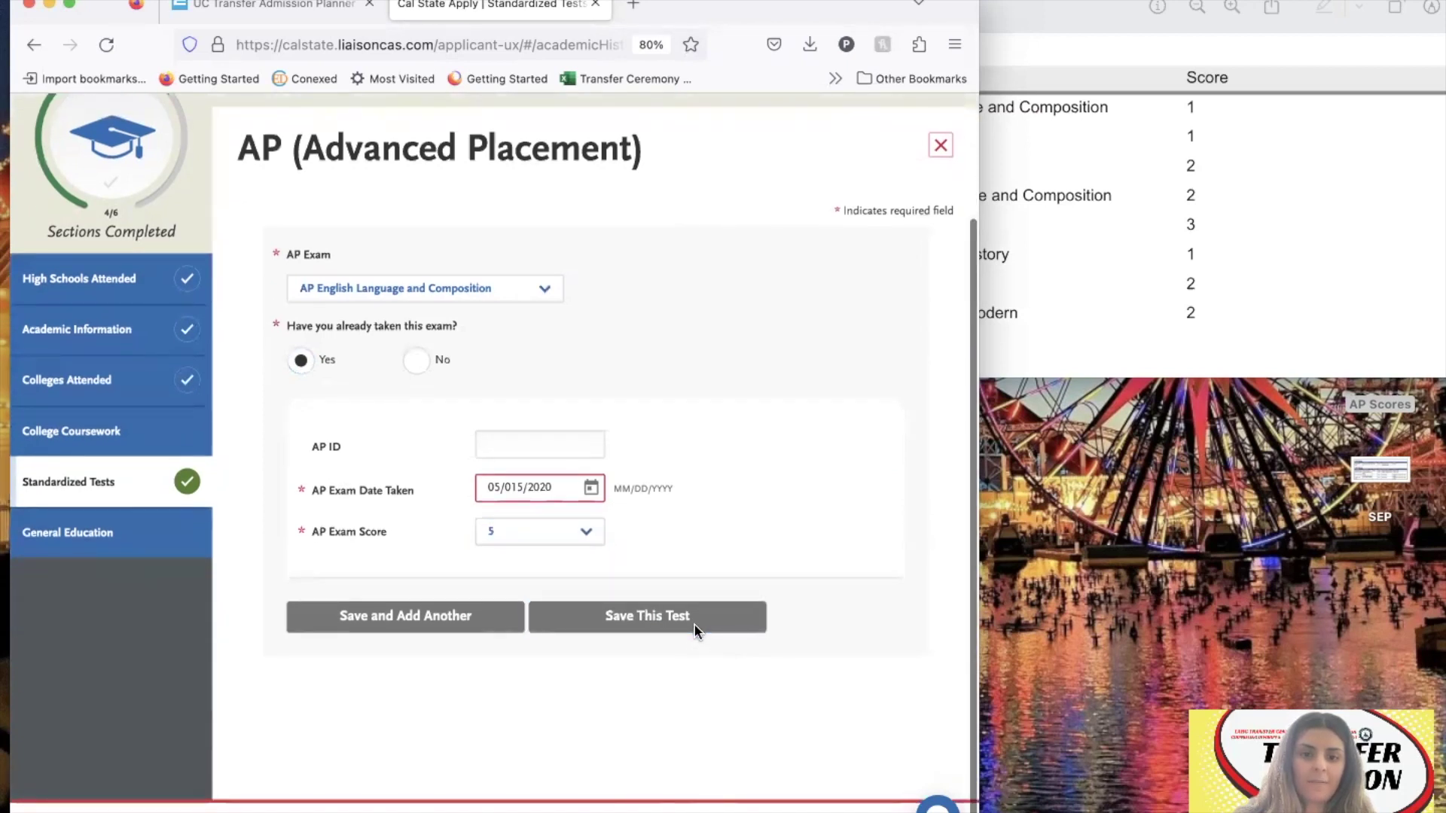
pyautogui.click(503, 487)
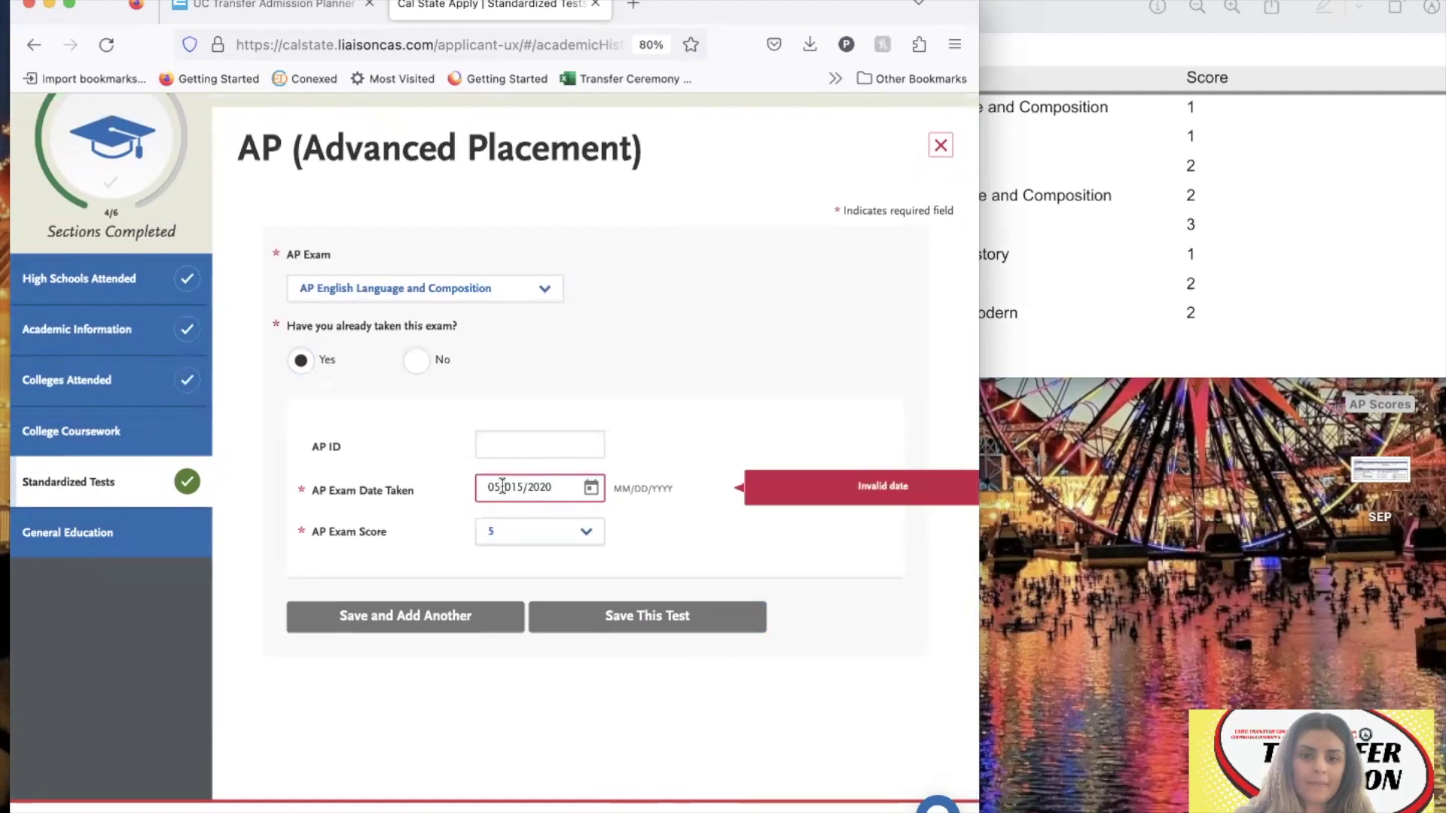
pyautogui.click(647, 630)
pyautogui.click(649, 638)
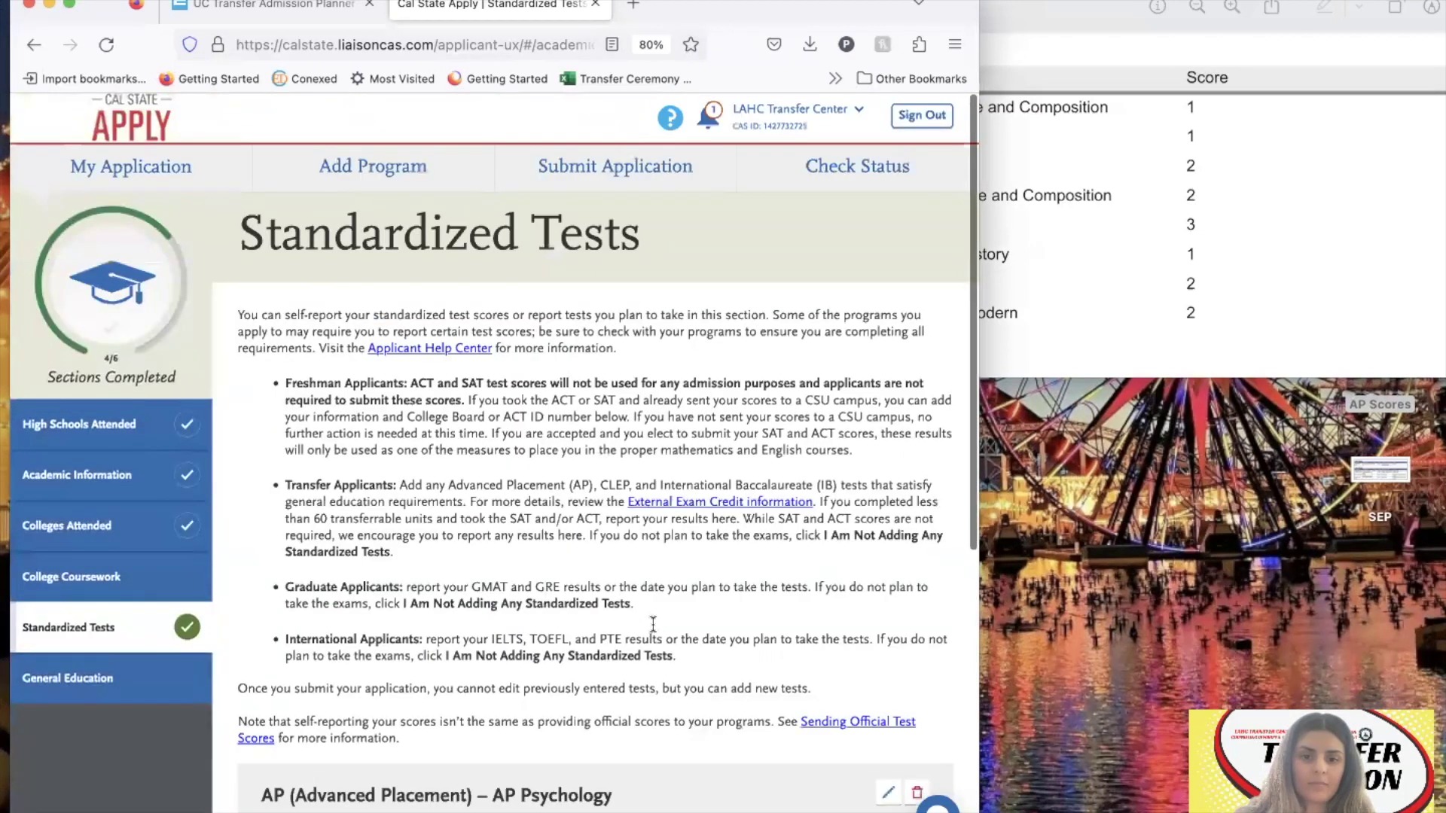
# Reopen the saved AP English Language and Composition test, save it with the option to add another, and close the blank AP form.
pyautogui.scroll(-5, 652, 621)
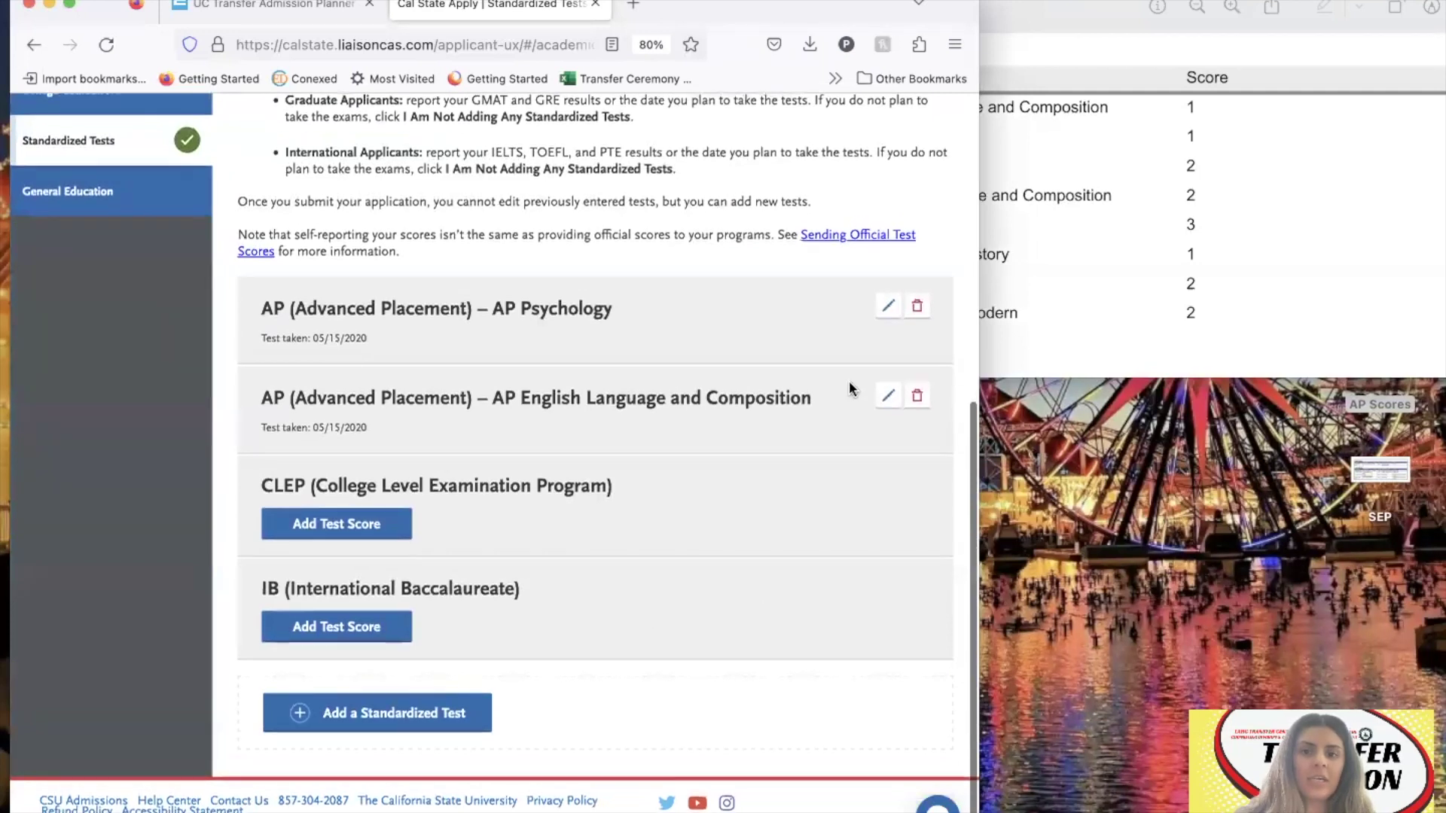
pyautogui.click(897, 392)
pyautogui.scroll(-3, 549, 572)
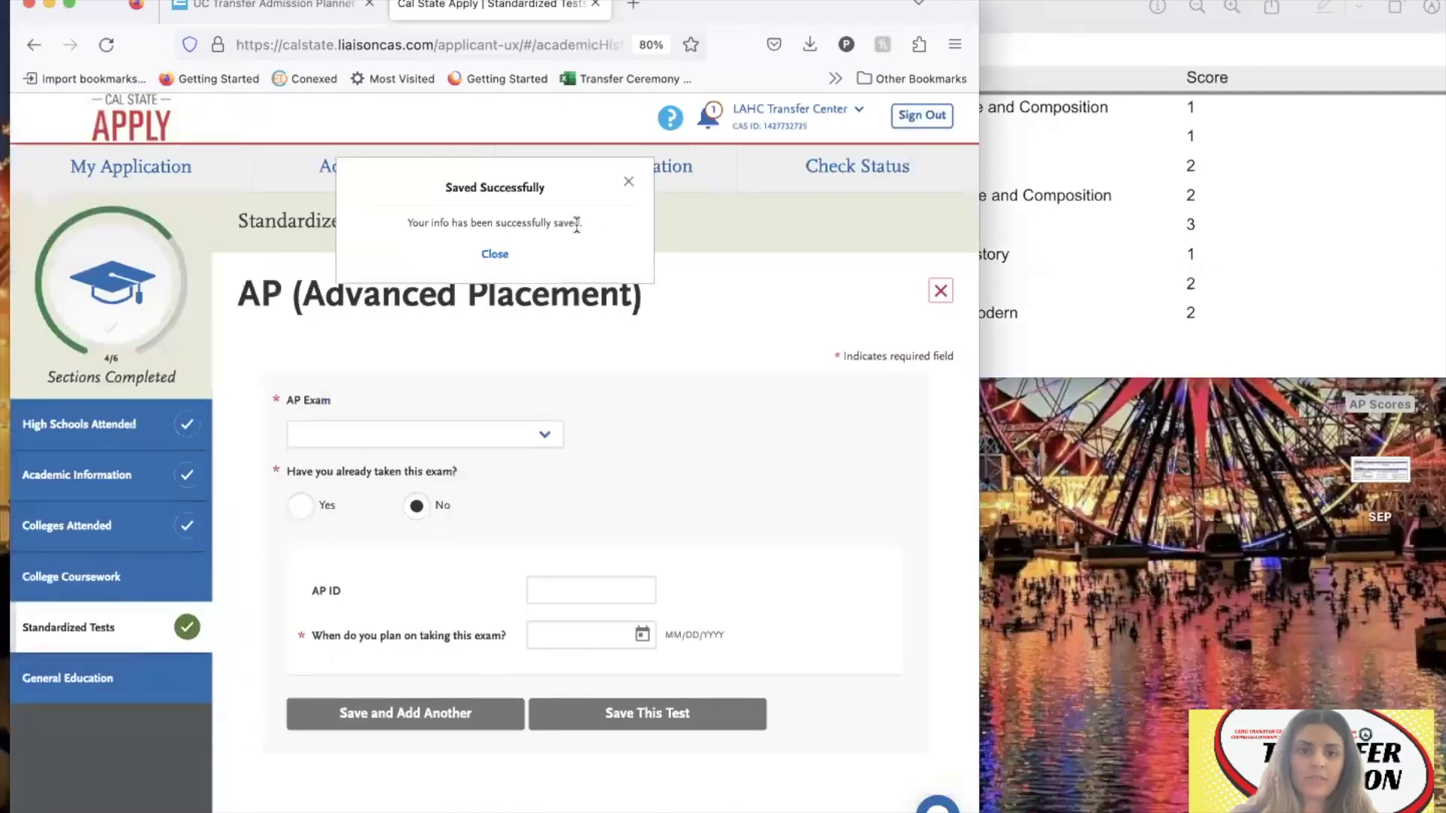
pyautogui.click(628, 181)
pyautogui.click(940, 291)
# In College Coursework, indicate that transcript entry has been completed and save the transcript.
pyautogui.scroll(-1, 729, 498)
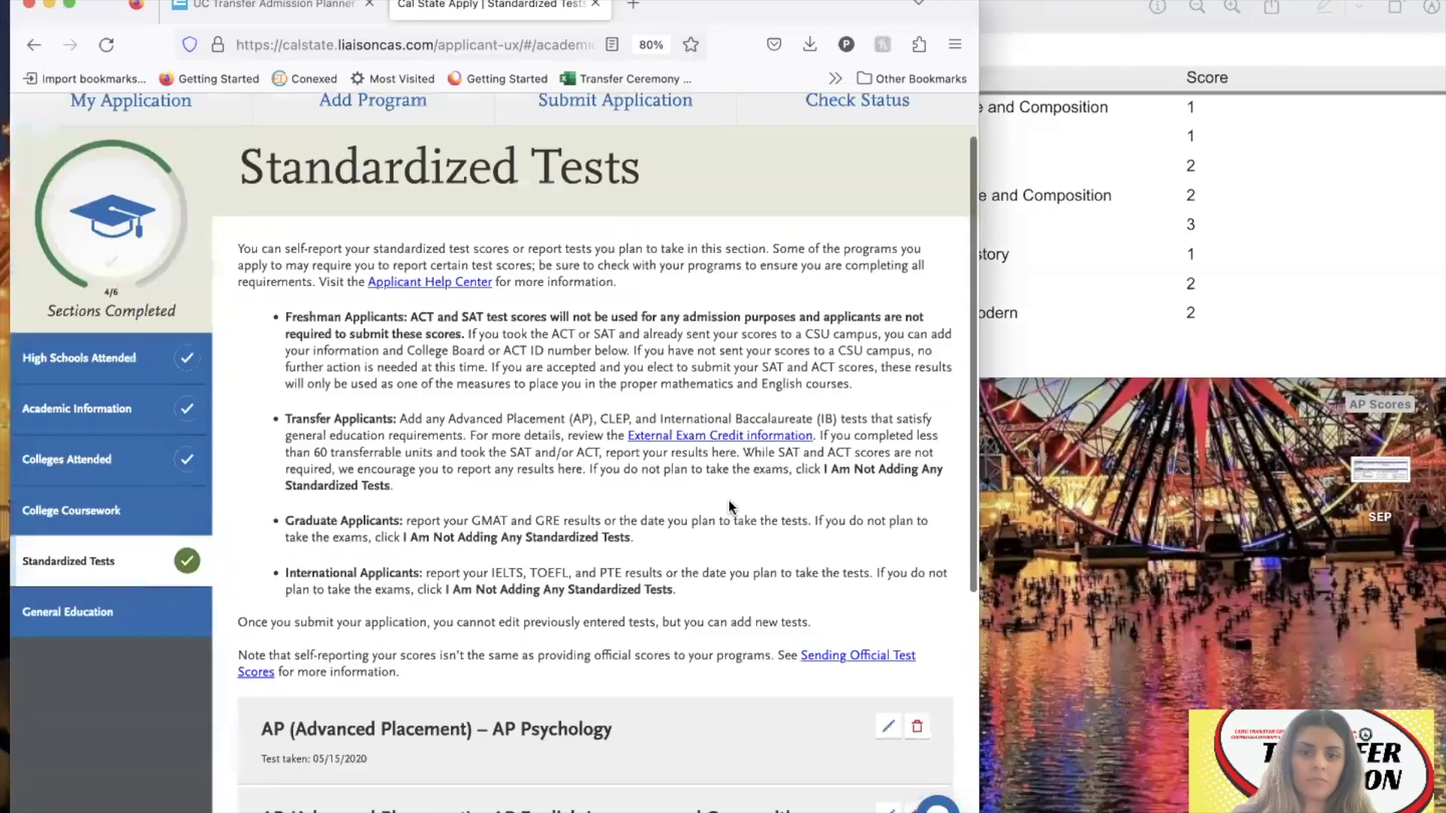
pyautogui.scroll(-5, 729, 501)
pyautogui.scroll(6, 256, 265)
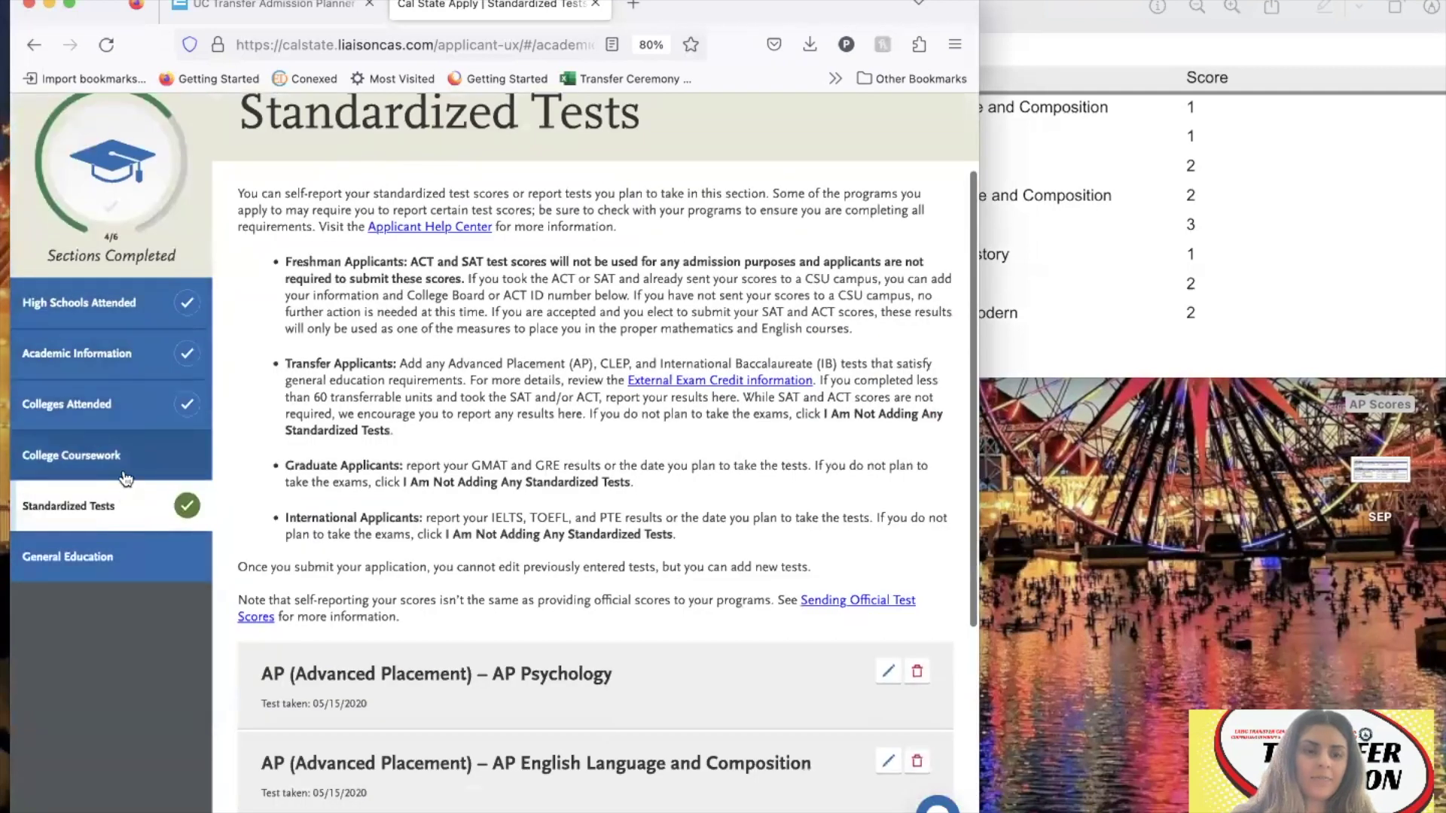
pyautogui.click(126, 479)
pyautogui.scroll(-10, 461, 600)
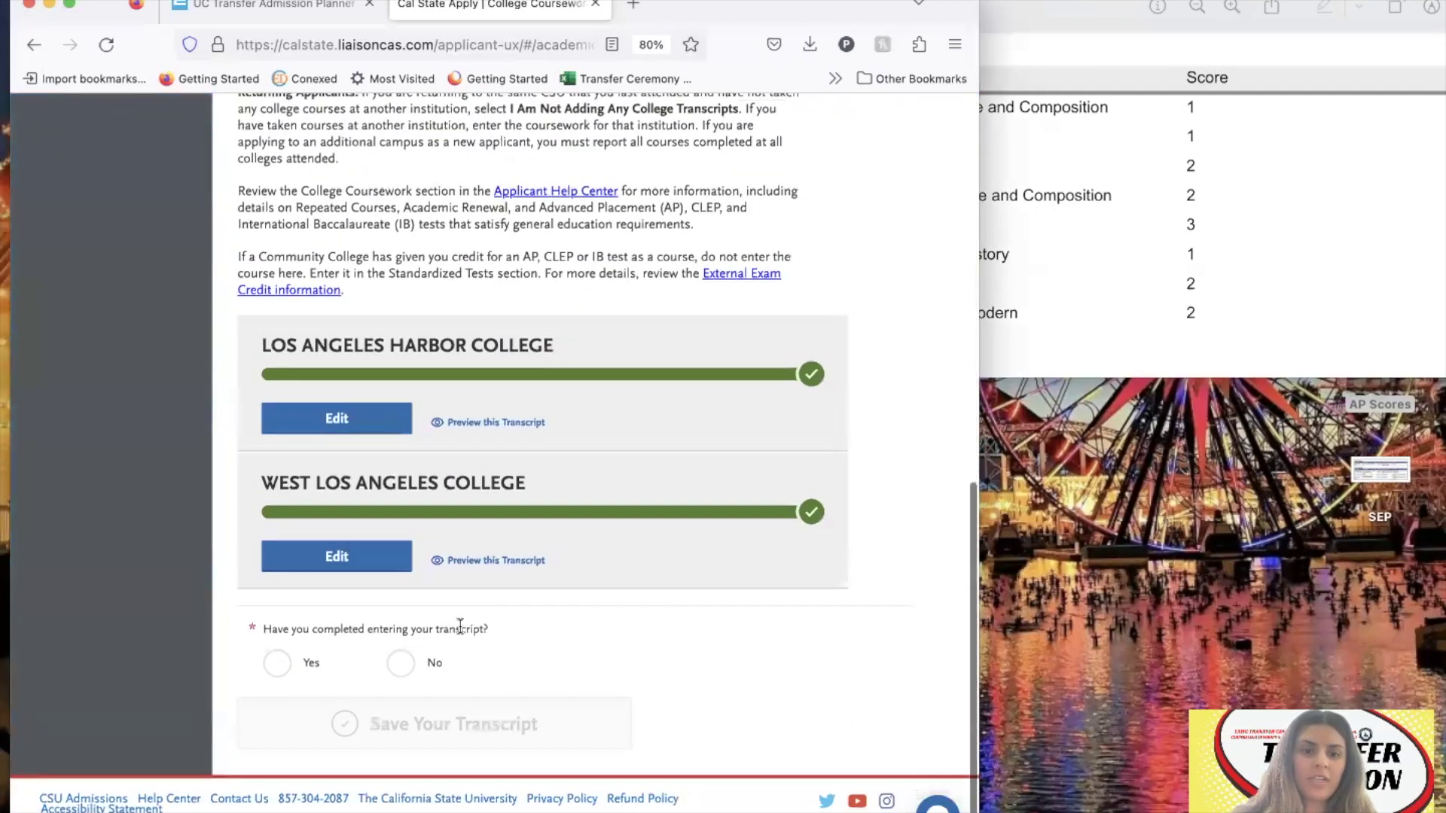
pyautogui.click(309, 664)
pyautogui.click(411, 719)
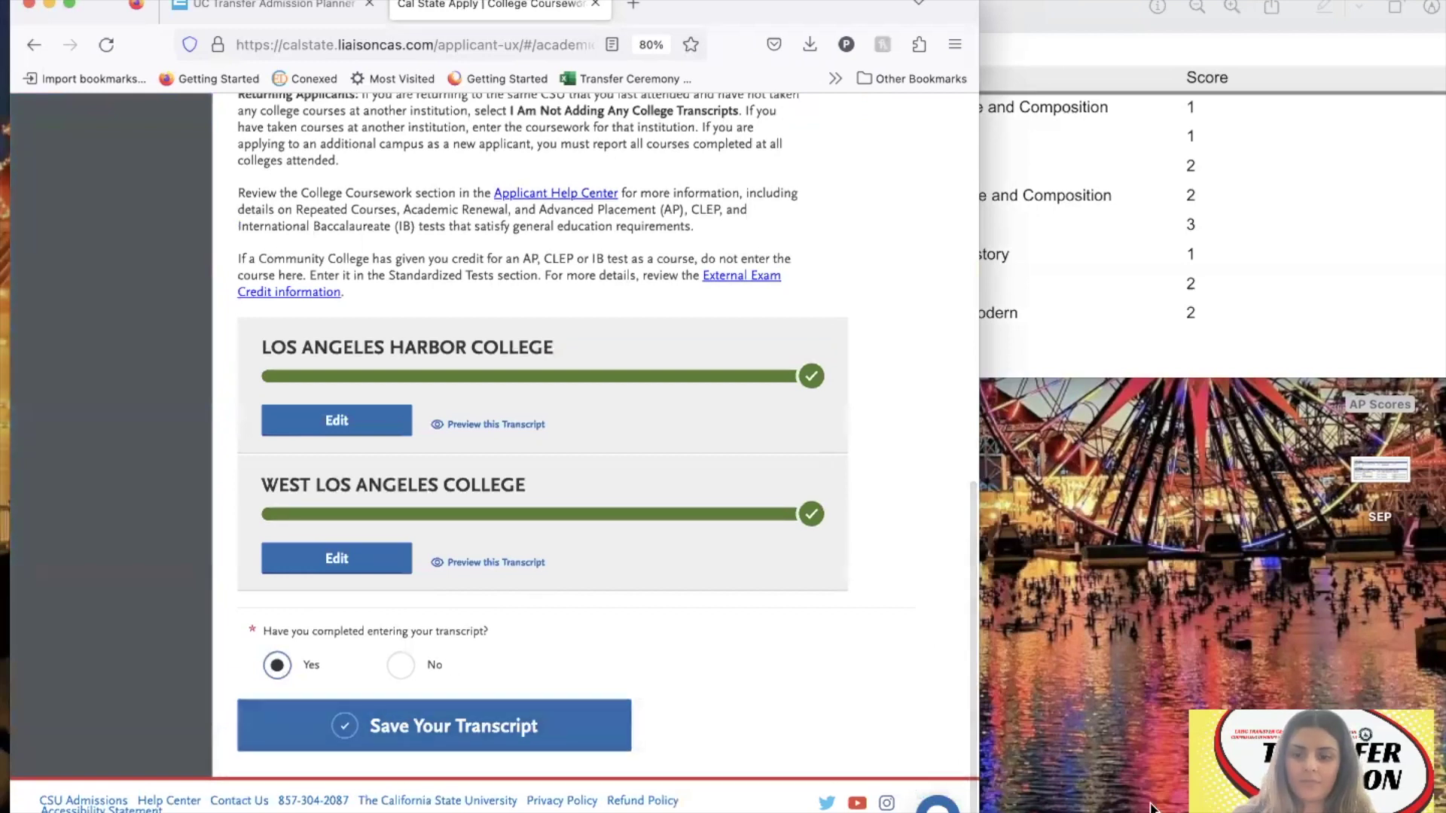
pyautogui.click(278, 666)
pyautogui.click(459, 728)
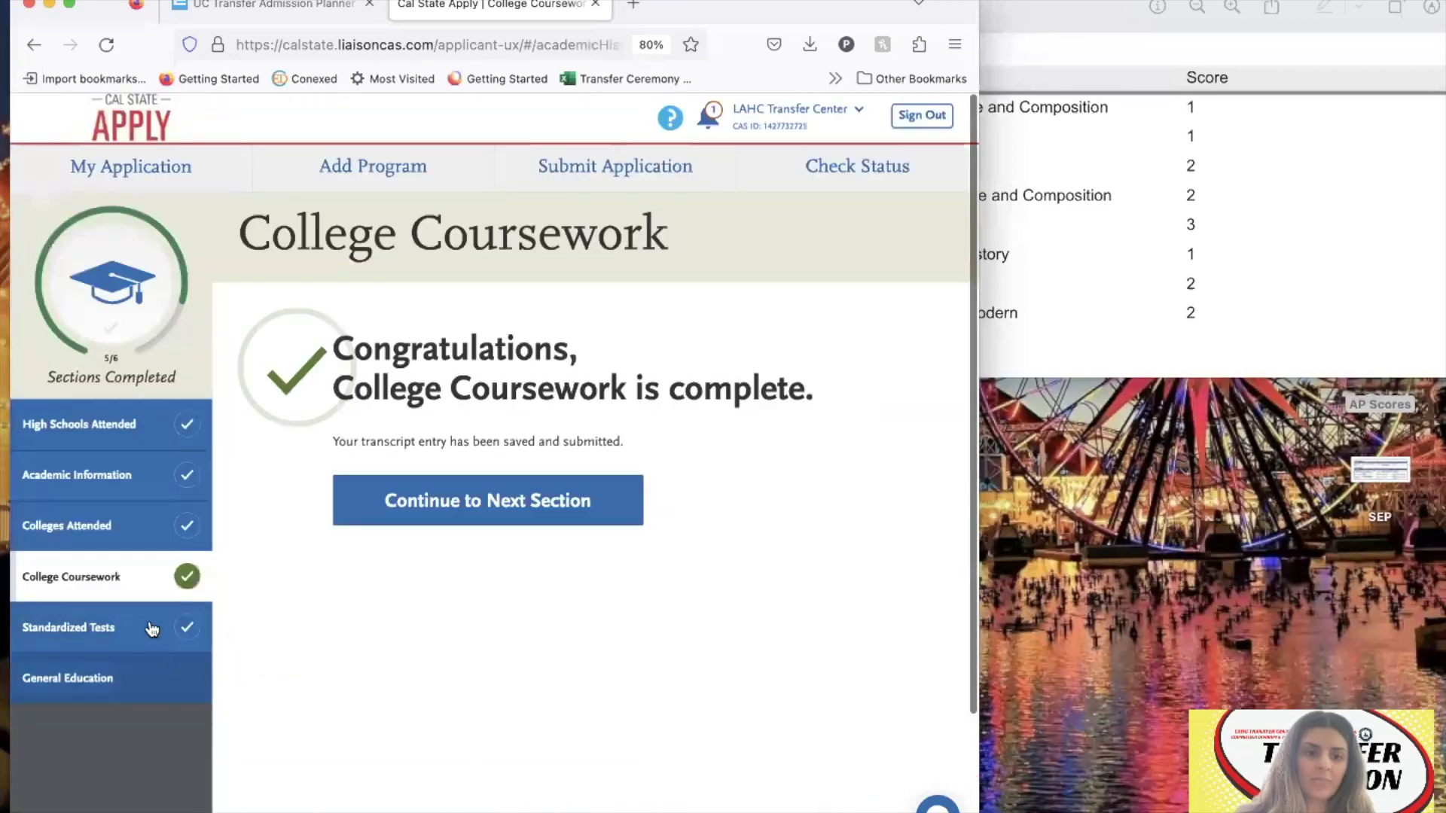
# Review the AP, CLEP and IB entries in the Standardized Tests section.
pyautogui.click(152, 630)
pyautogui.scroll(-10, 300, 662)
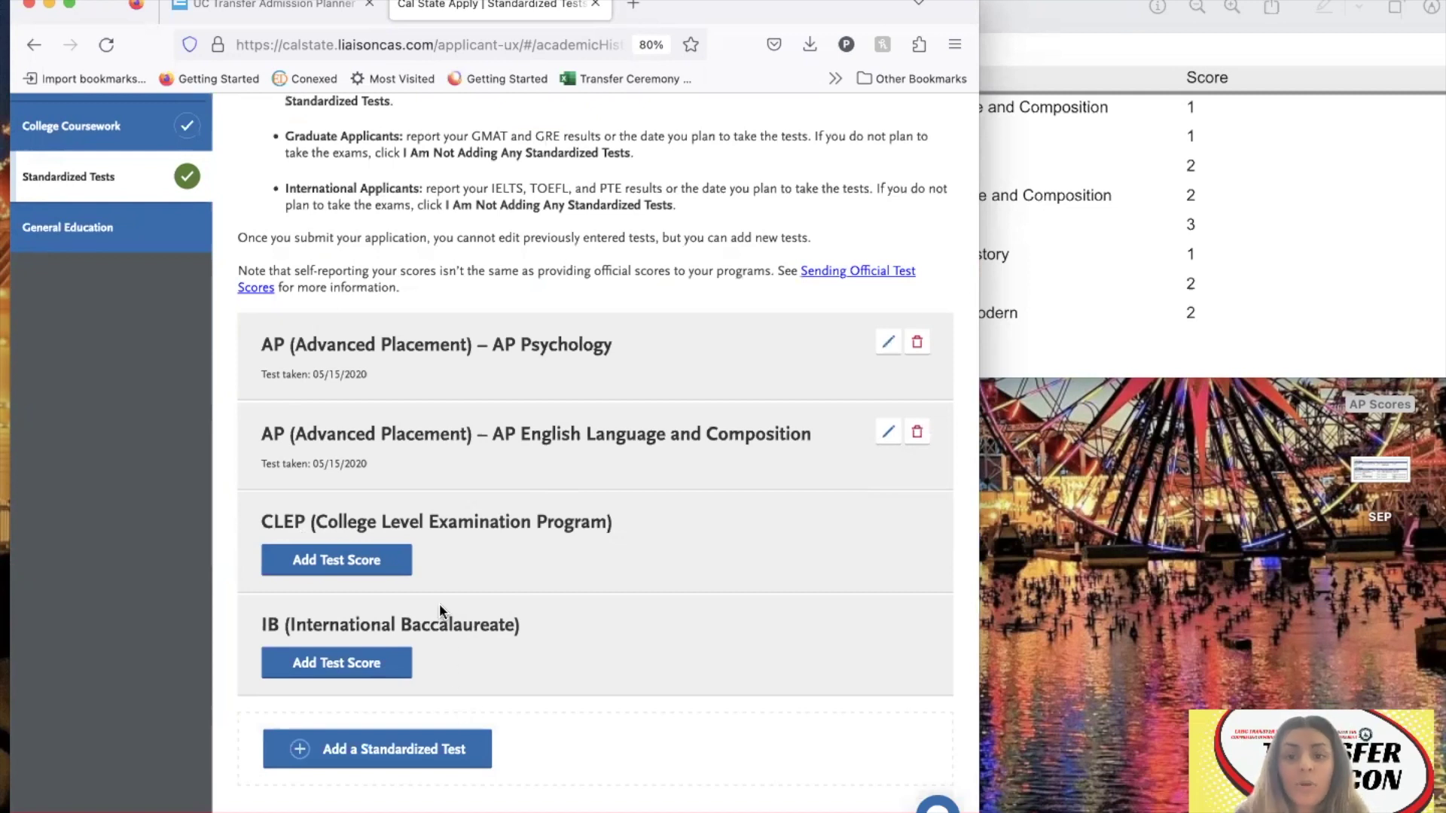
pyautogui.scroll(3, 423, 577)
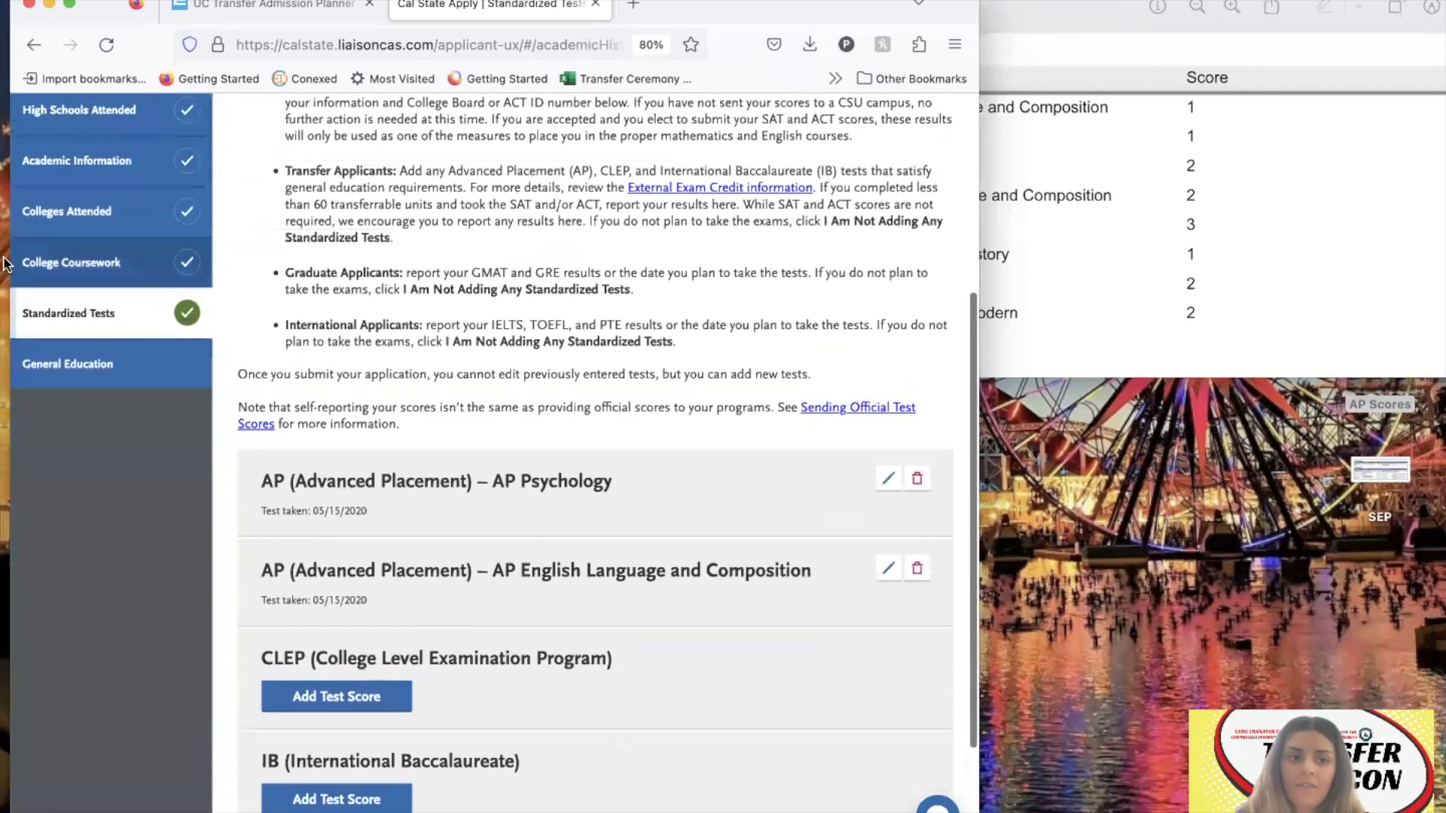
# In General Education, review the B4 course choices and match A3 Critical Thinking to ENGLISH102 - College Reading and Composition II.
pyautogui.click(108, 367)
pyautogui.scroll(-5, 678, 349)
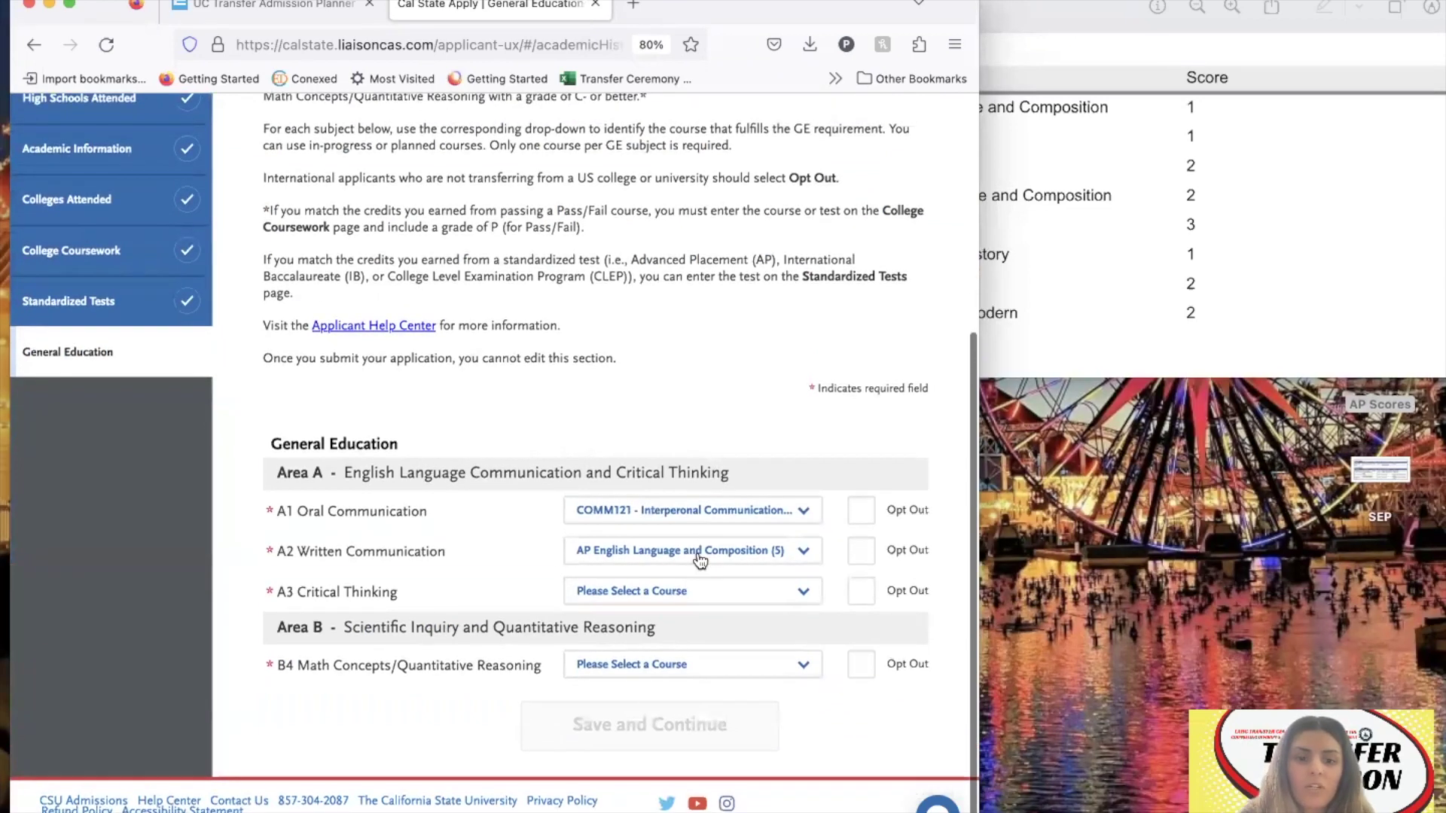
pyautogui.click(658, 666)
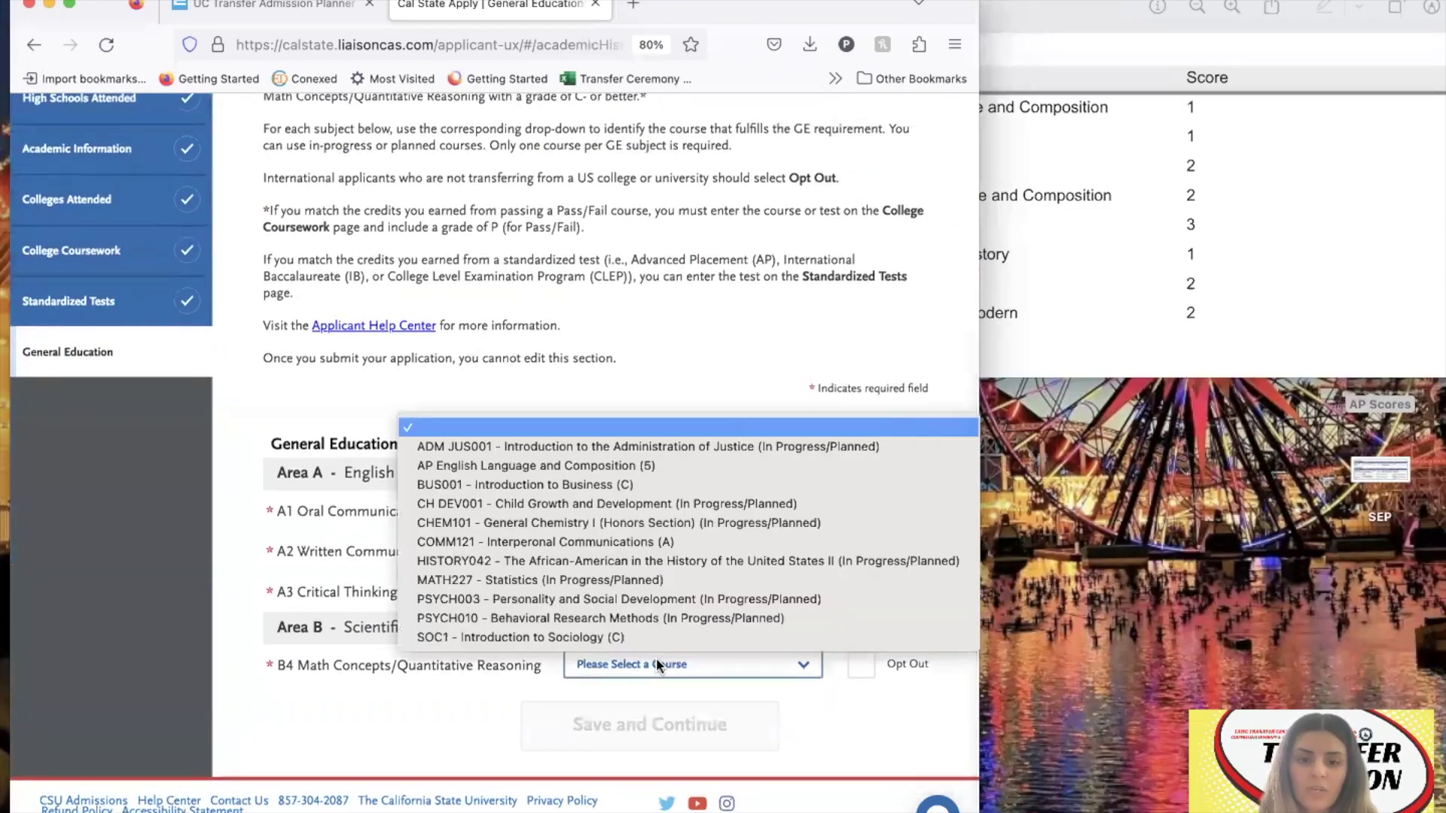
pyautogui.click(363, 676)
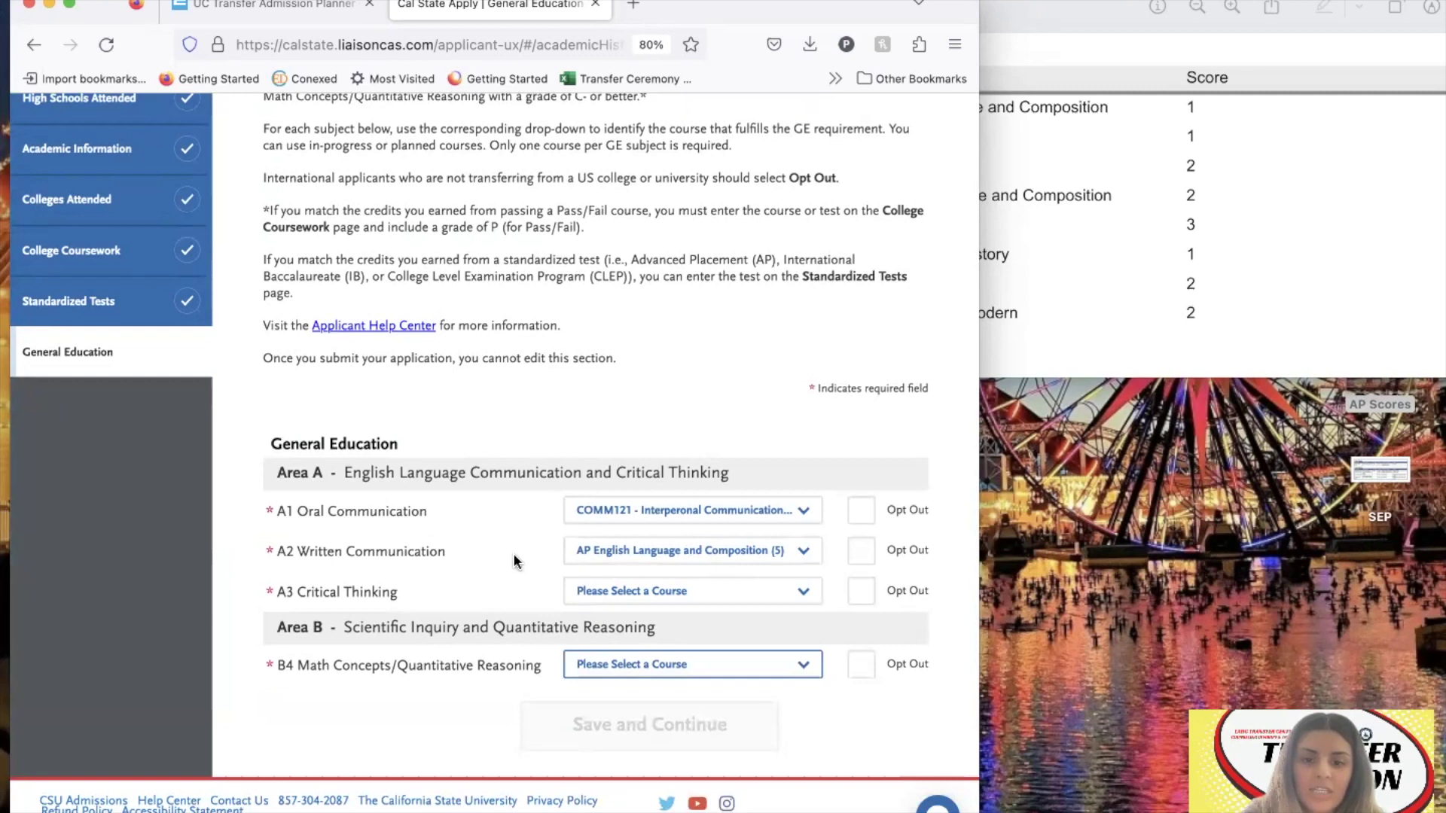
pyautogui.click(640, 664)
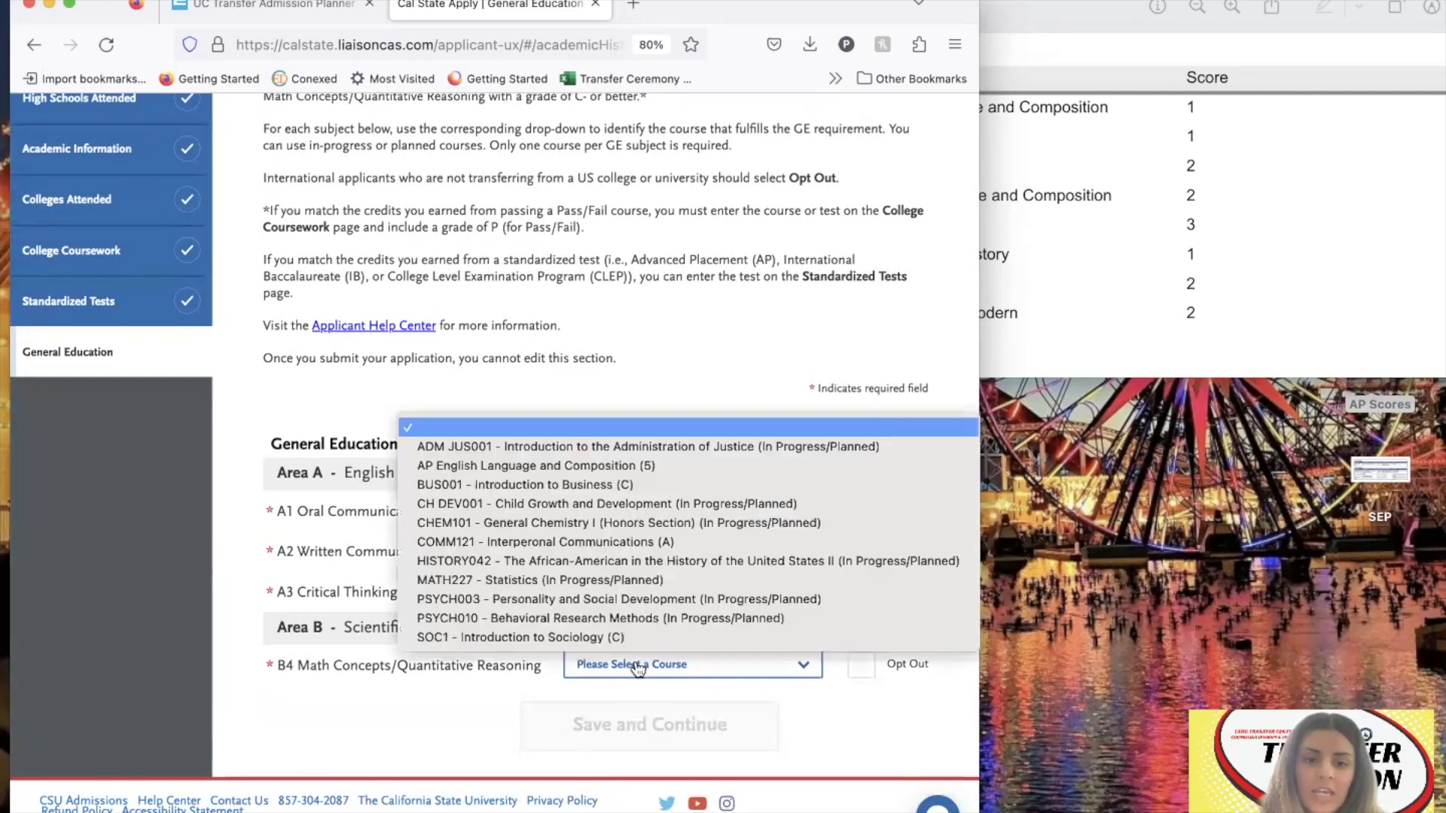
pyautogui.click(629, 584)
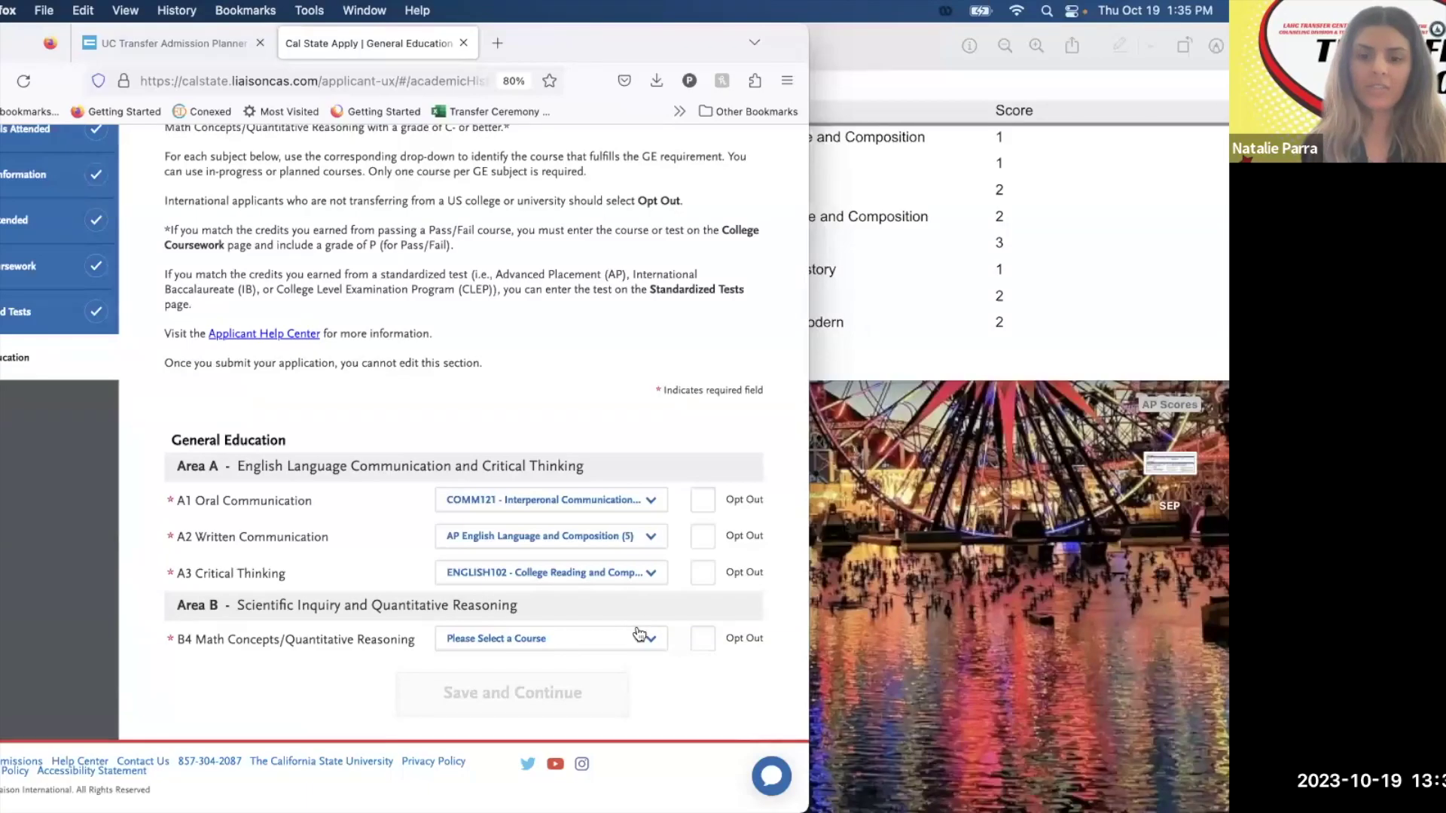
# Match B4 Math Concepts/Quantitative Reasoning to MATH227 - Statistics and save the General Education section.
pyautogui.click(599, 647)
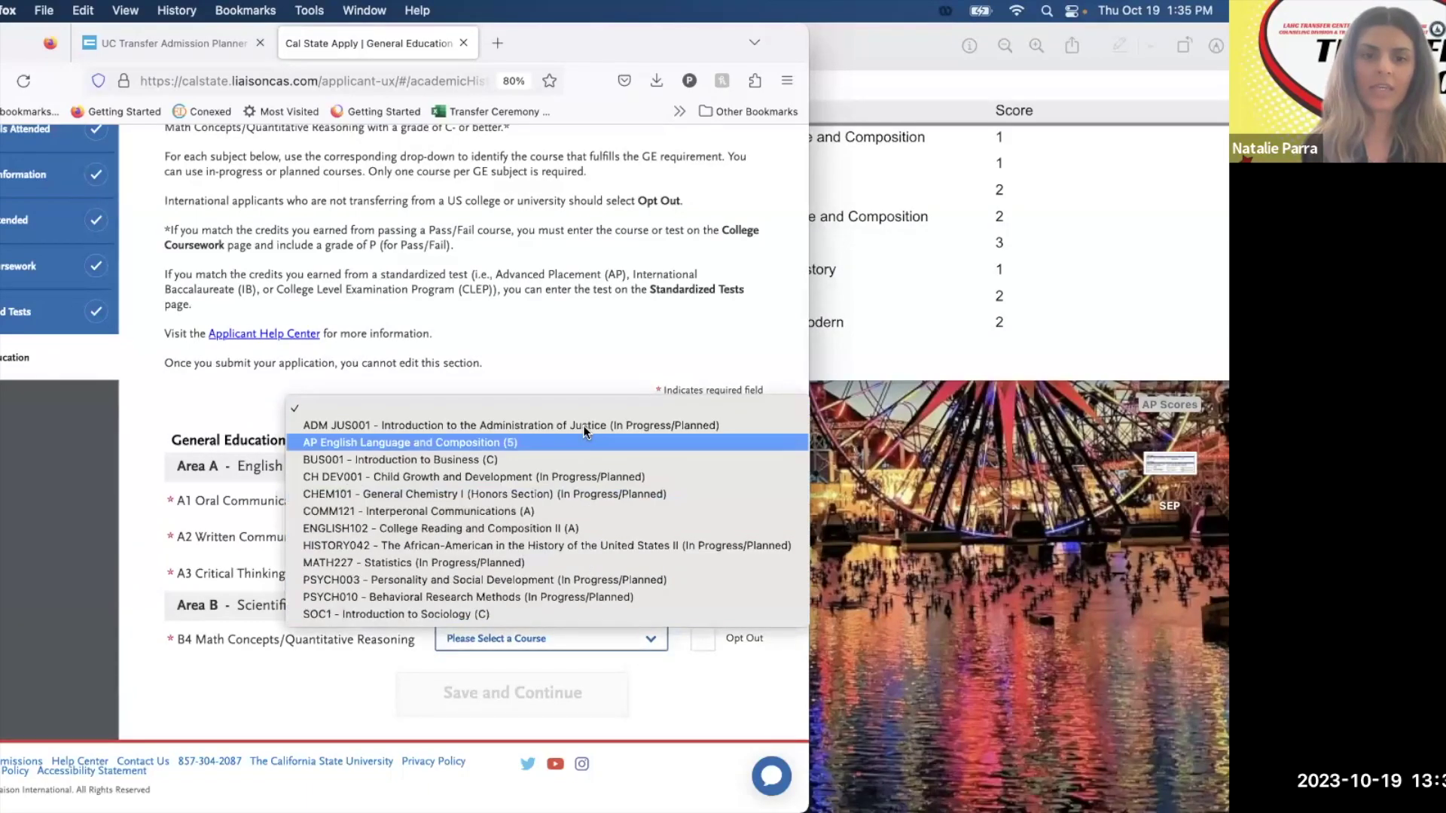
pyautogui.press('Down')
pyautogui.press('Down')
pyautogui.press('Down')
pyautogui.press('Down')
pyautogui.press('Down')
pyautogui.press('Down')
pyautogui.press('Down')
pyautogui.press('Down')
pyautogui.press('Down')
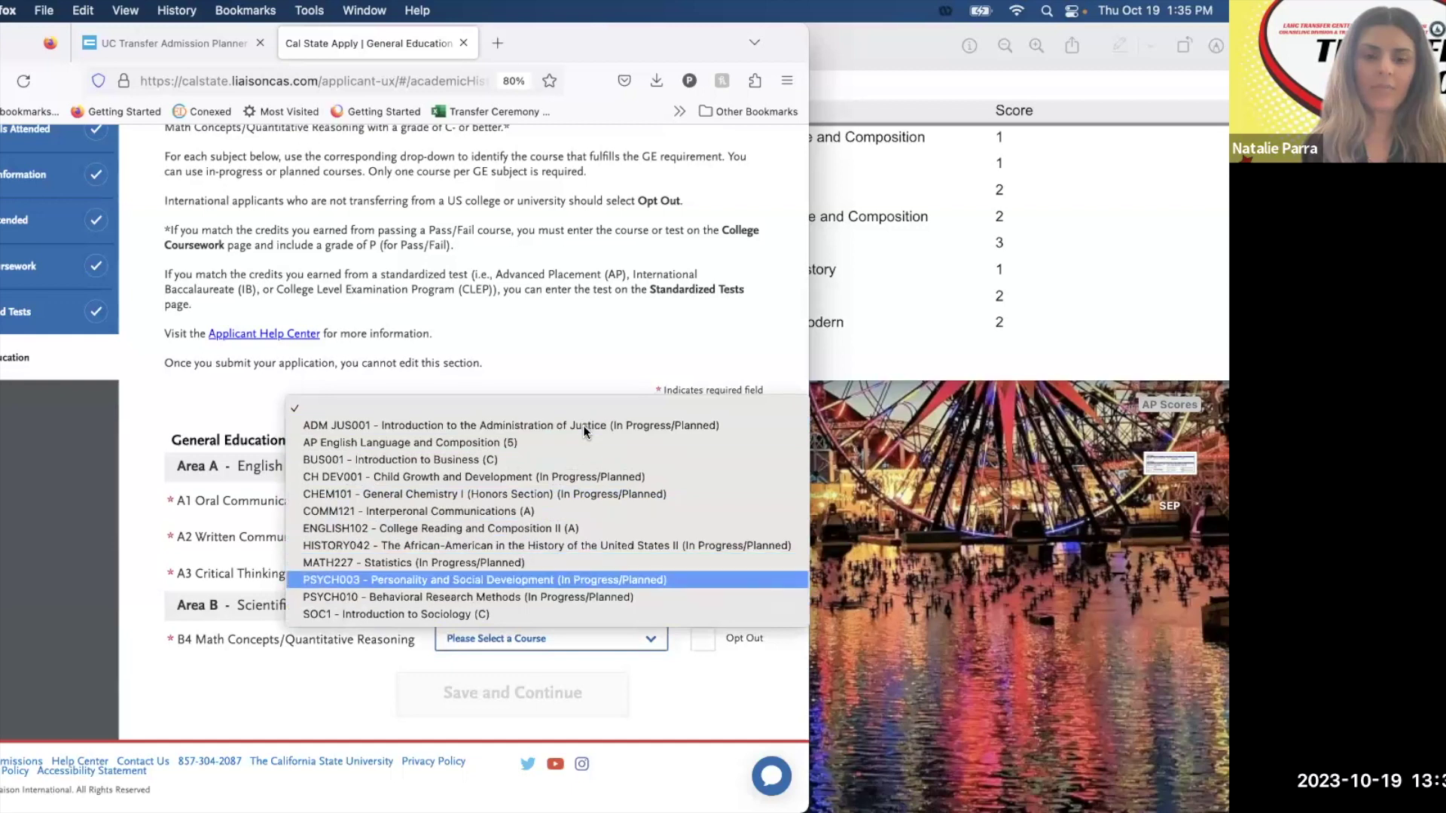
pyautogui.press('Up')
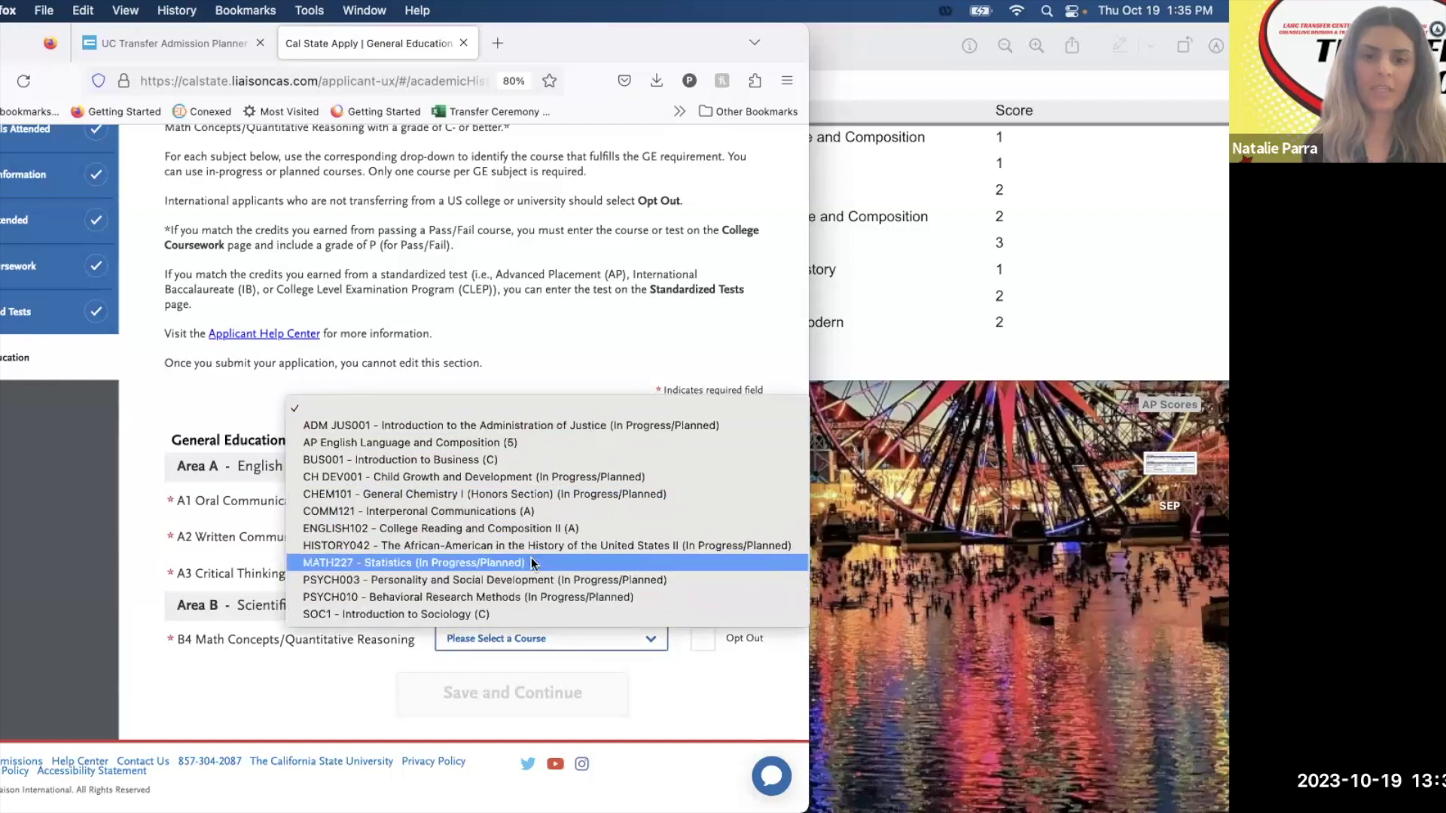
pyautogui.press('Return')
pyautogui.click(598, 706)
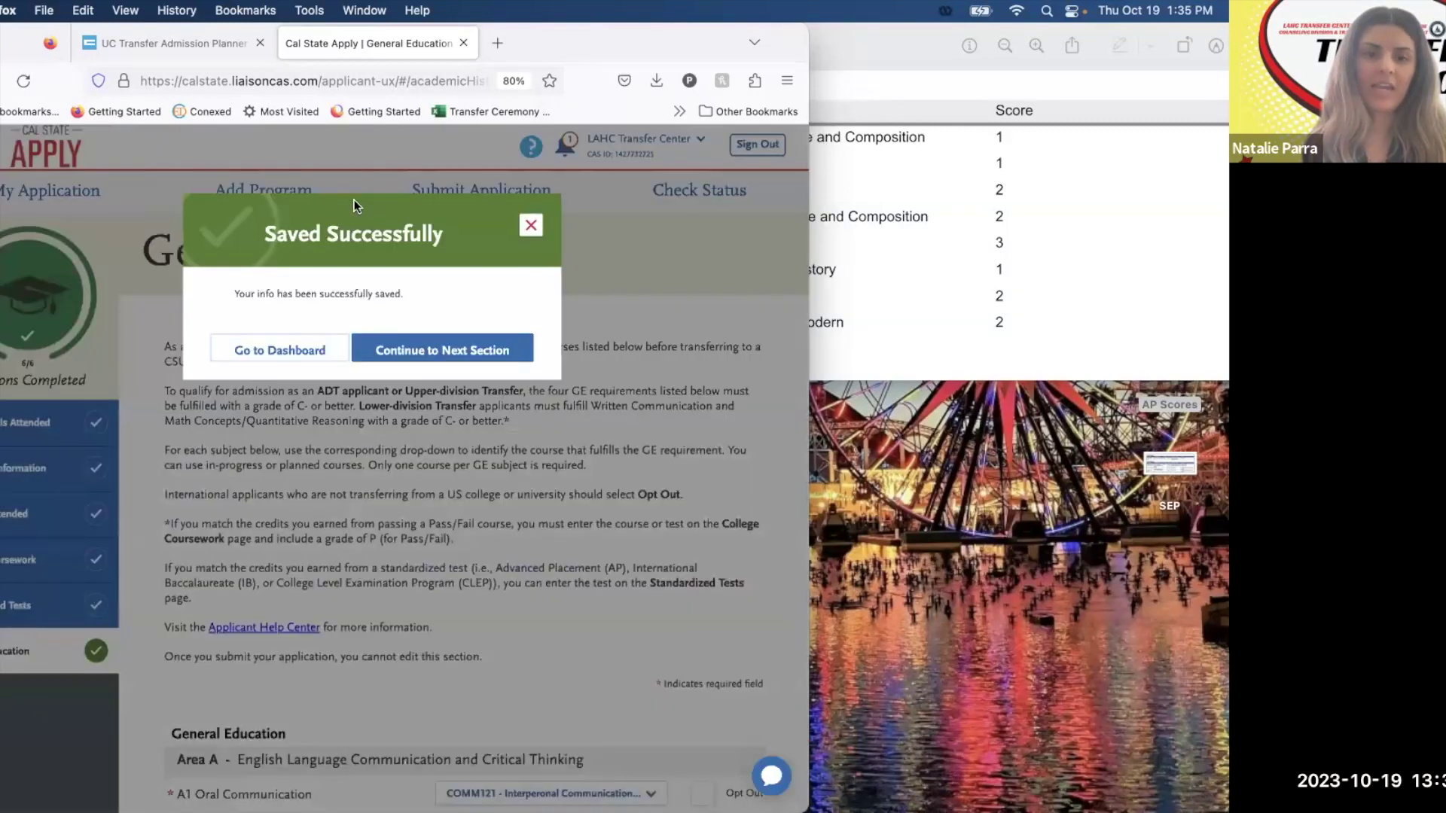
# Return to the dashboard and open the Associate Degree for Transfer (ADT) section under Supporting Information.
pyautogui.click(279, 351)
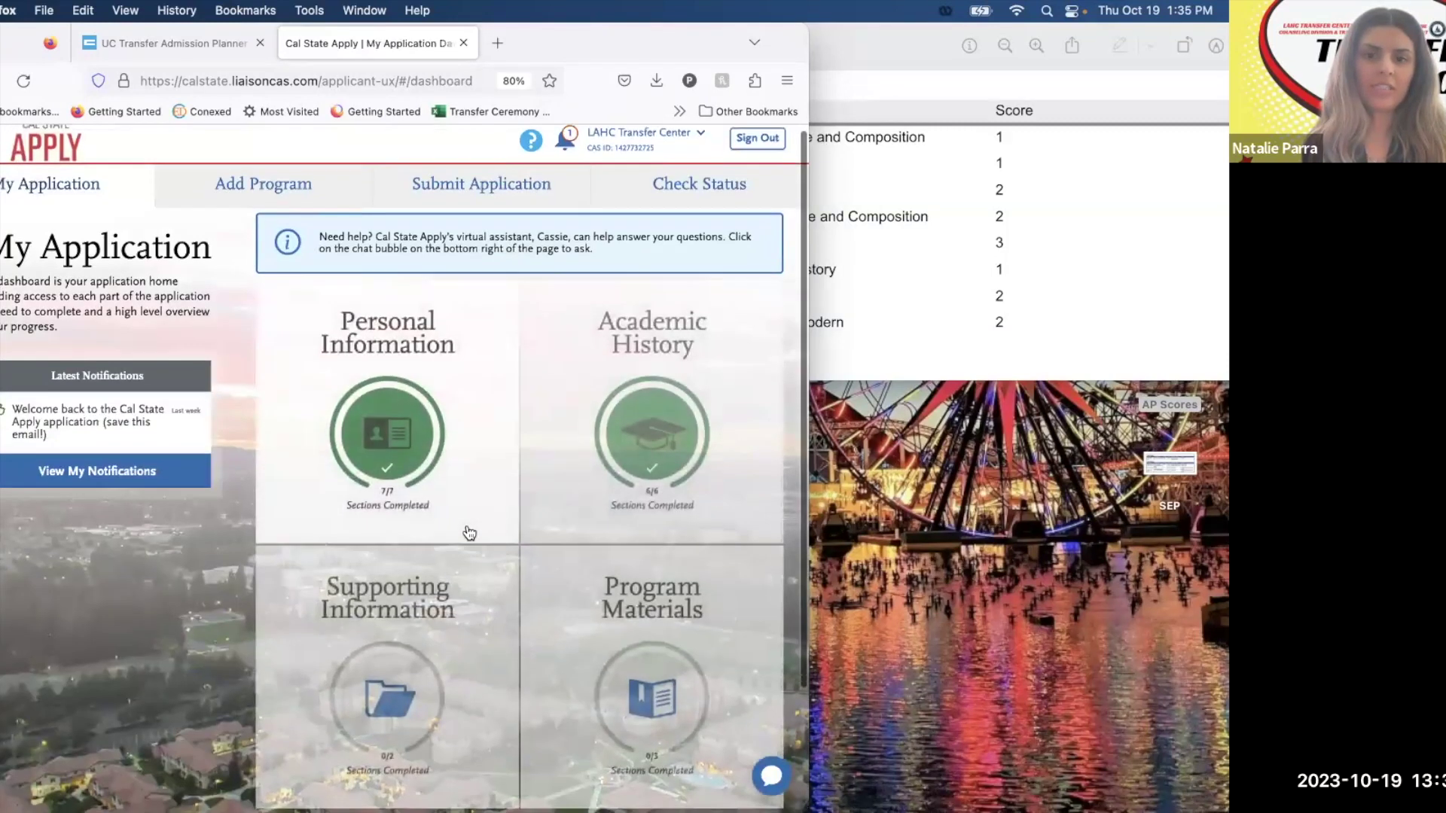
pyautogui.scroll(-3, 469, 533)
pyautogui.click(468, 525)
pyautogui.click(520, 326)
pyautogui.scroll(-5, 502, 644)
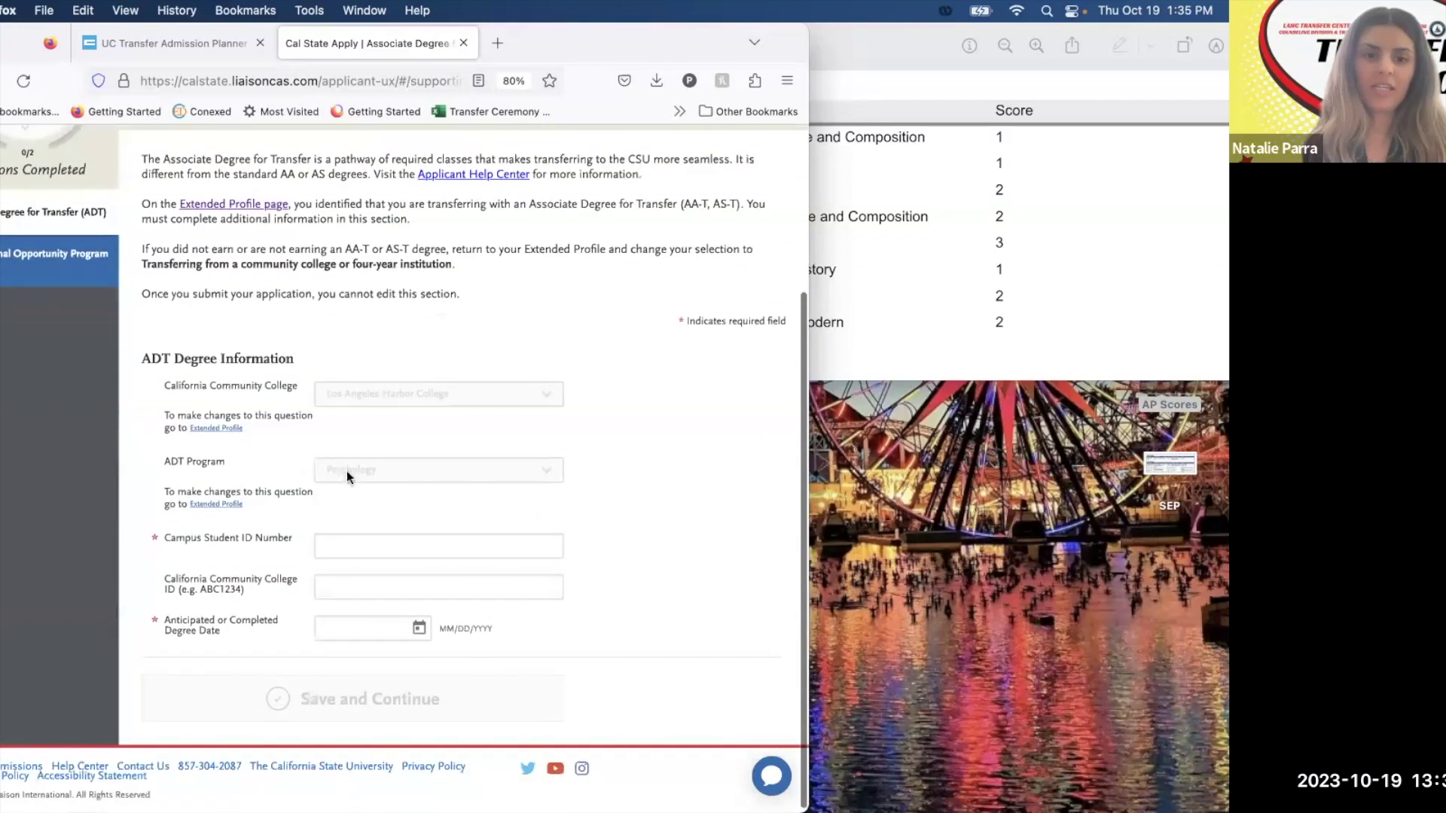
# Enter the campus student ID number in the ADT Degree Information.
pyautogui.click(410, 552)
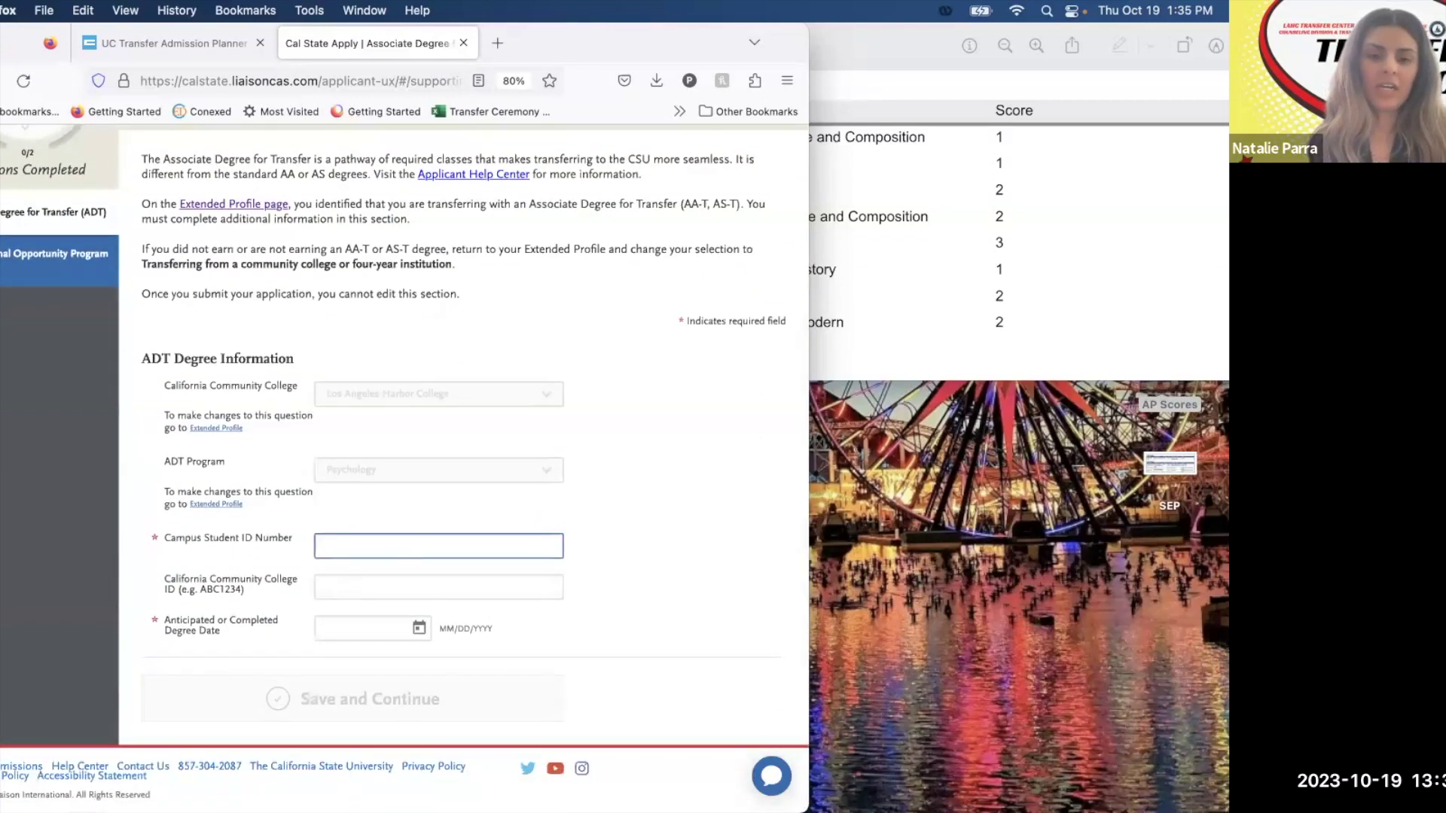
pyautogui.write('900000000')
pyautogui.click(637, 490)
pyautogui.scroll(-1, 619, 526)
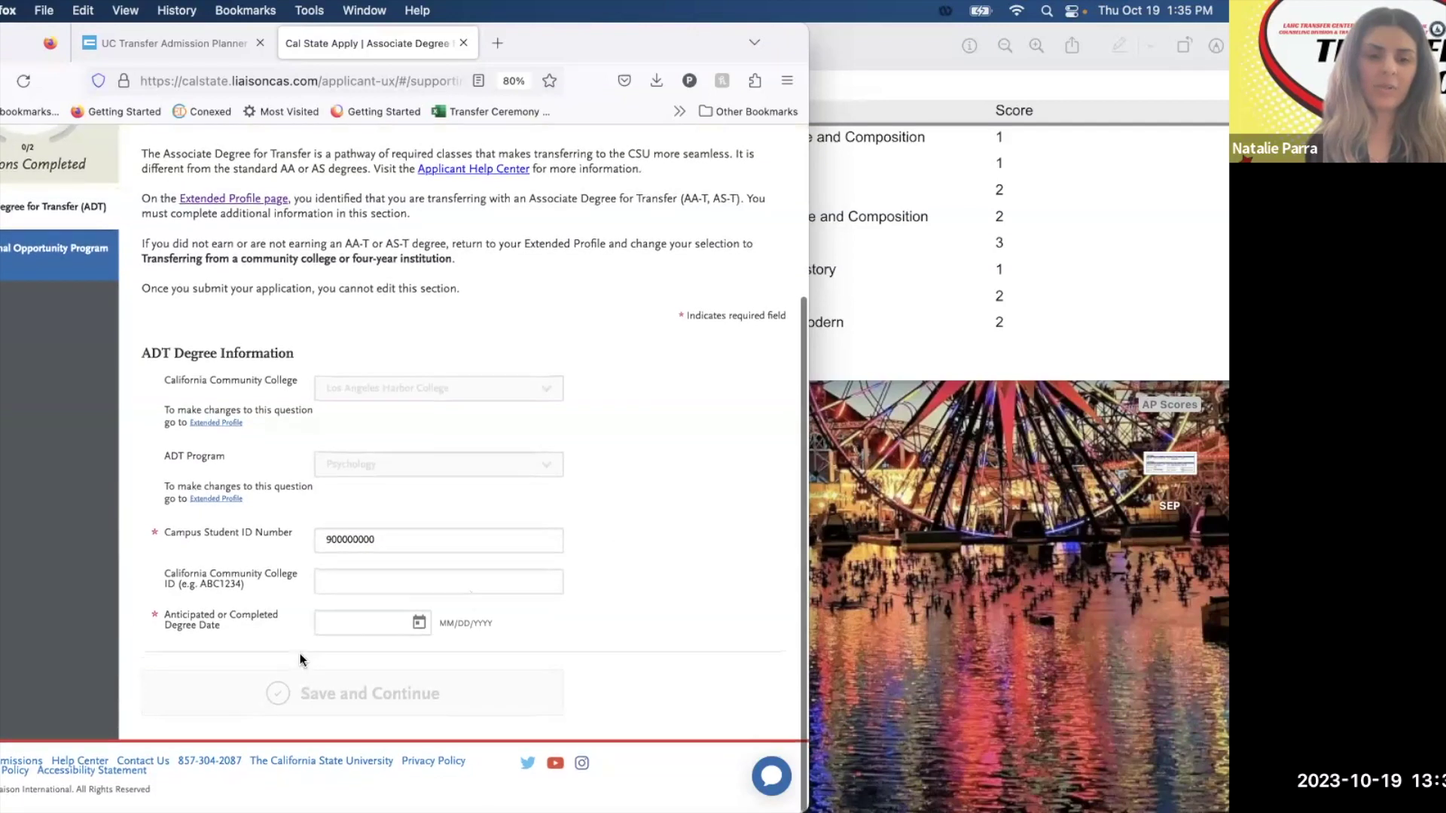
# Set the anticipated ADT degree date to 06/25/2024 and save the section.
pyautogui.click(419, 623)
pyautogui.scroll(-10, 417, 648)
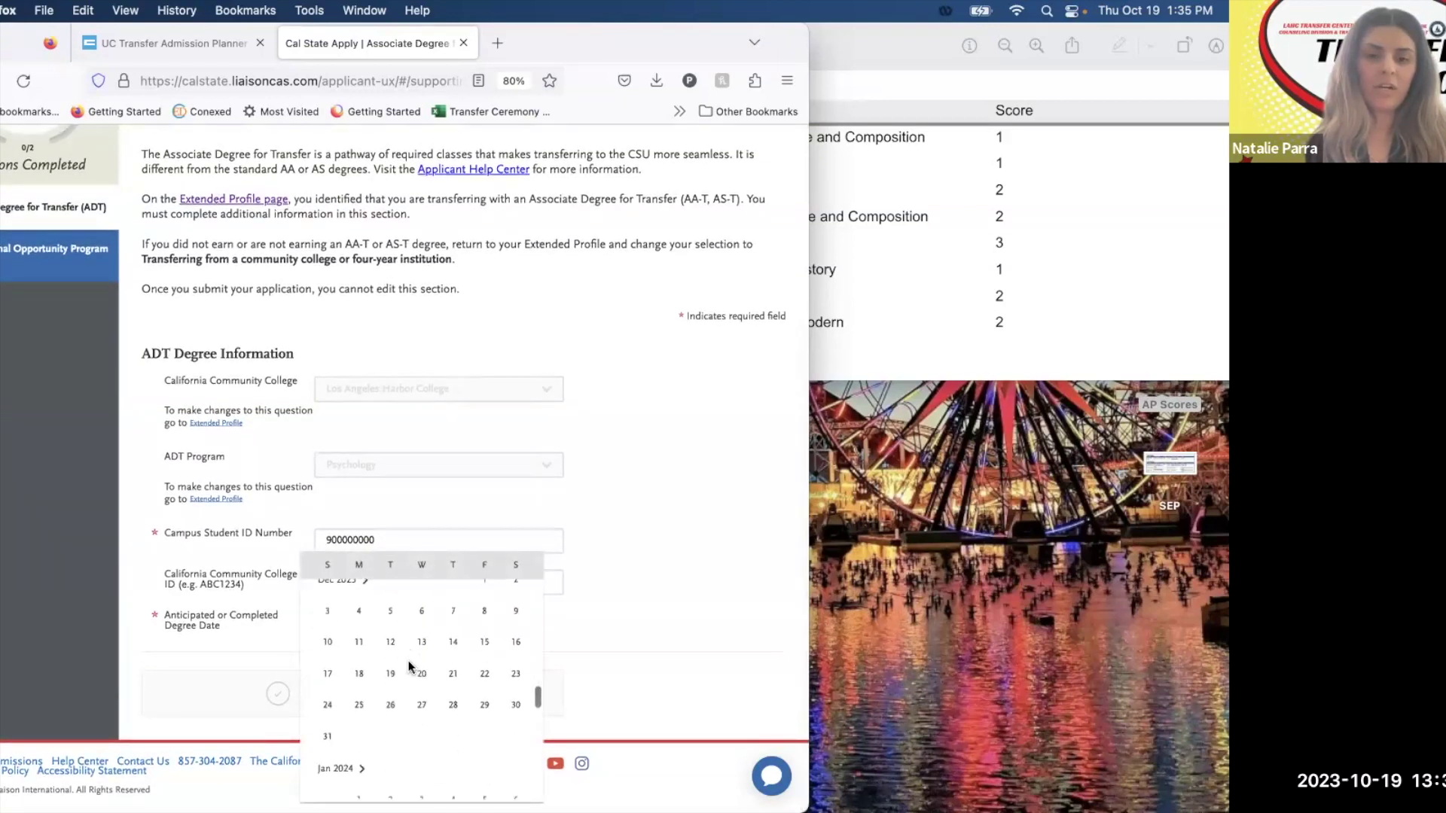
pyautogui.scroll(-6, 408, 667)
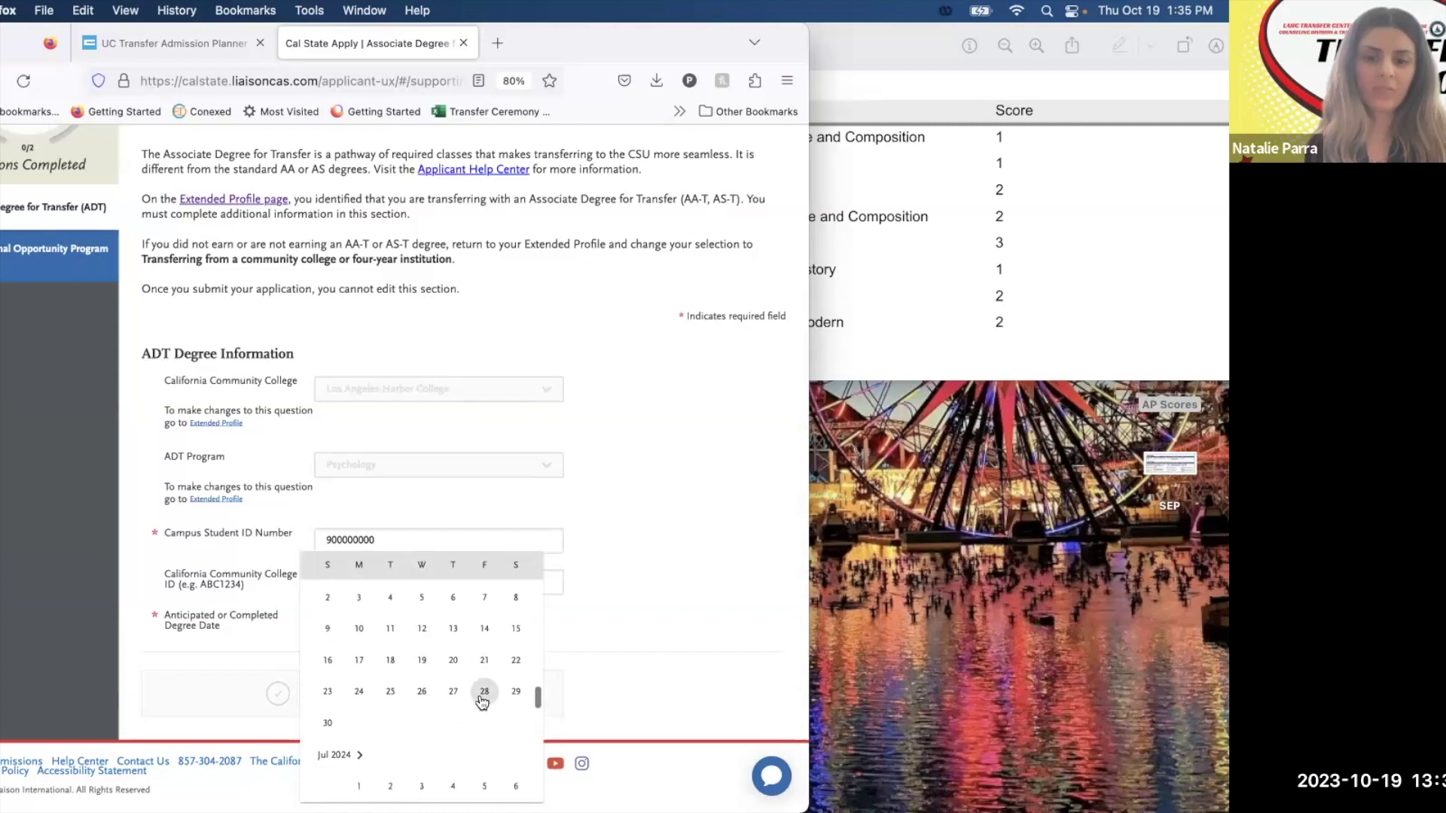
pyautogui.click(391, 692)
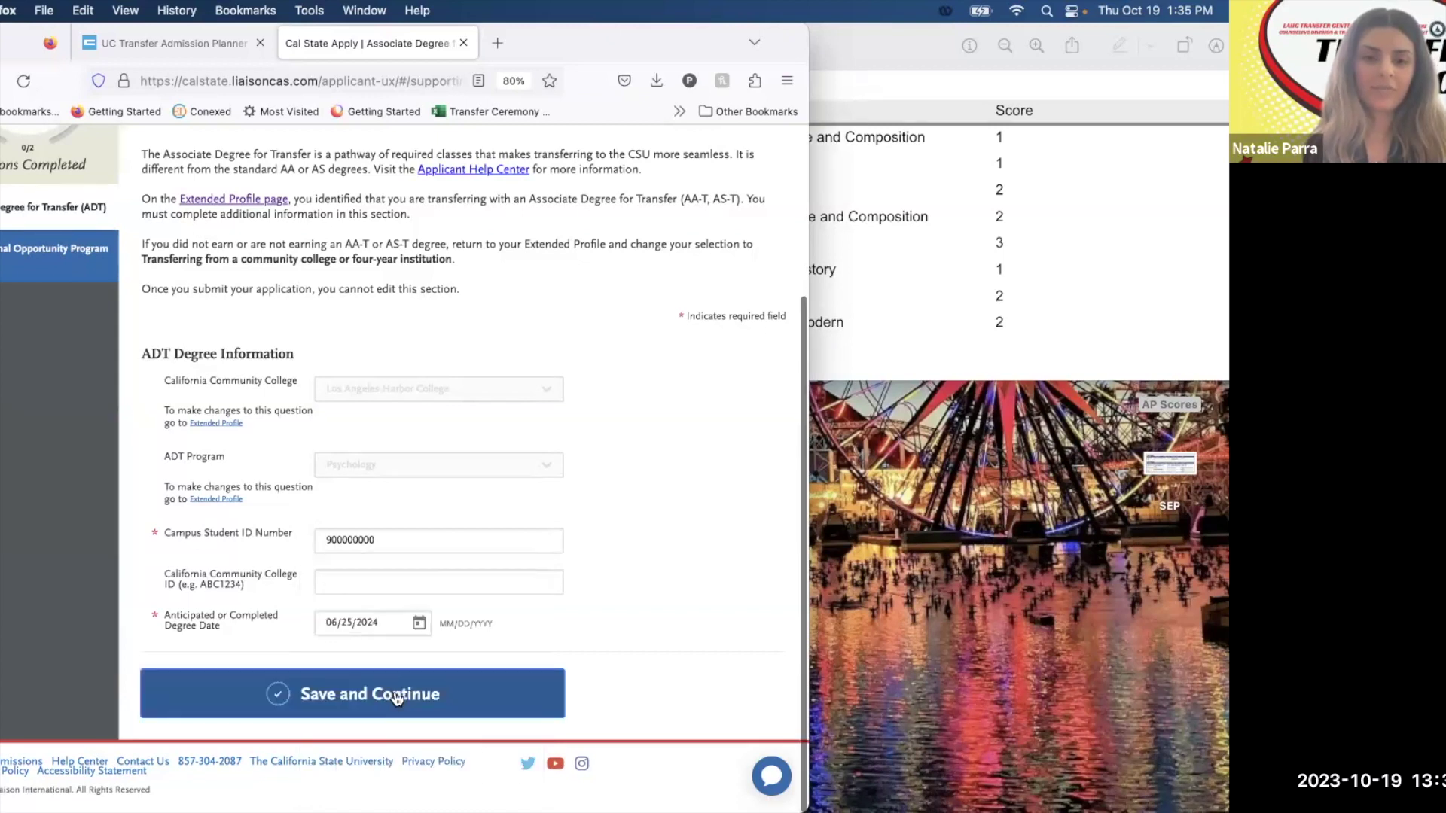
pyautogui.click(436, 706)
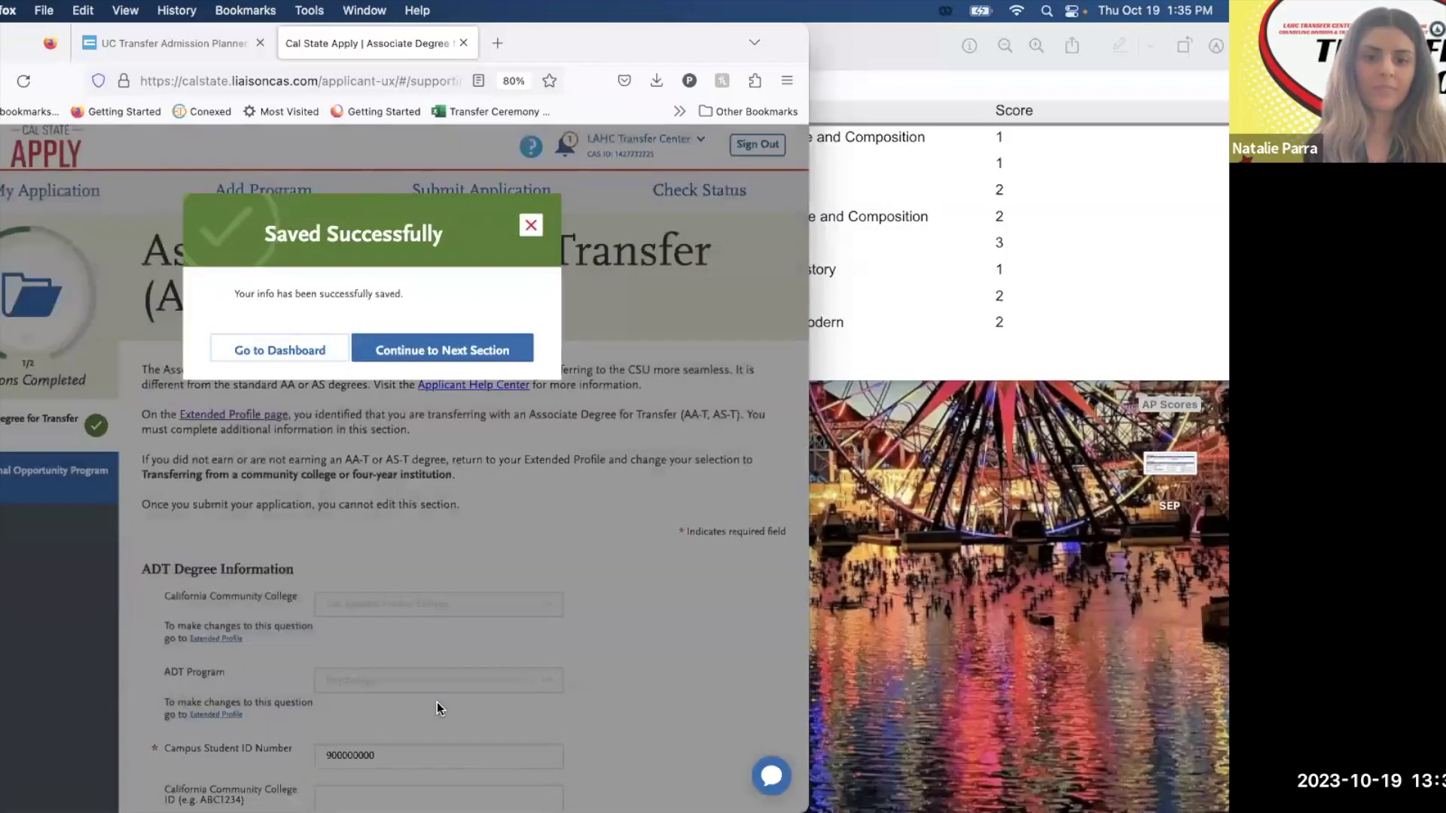
# Continue to the Educational Opportunity Program (EOP) section, put away the AP scores document, and widen the browser window.
pyautogui.click(490, 356)
pyautogui.scroll(-3, 511, 521)
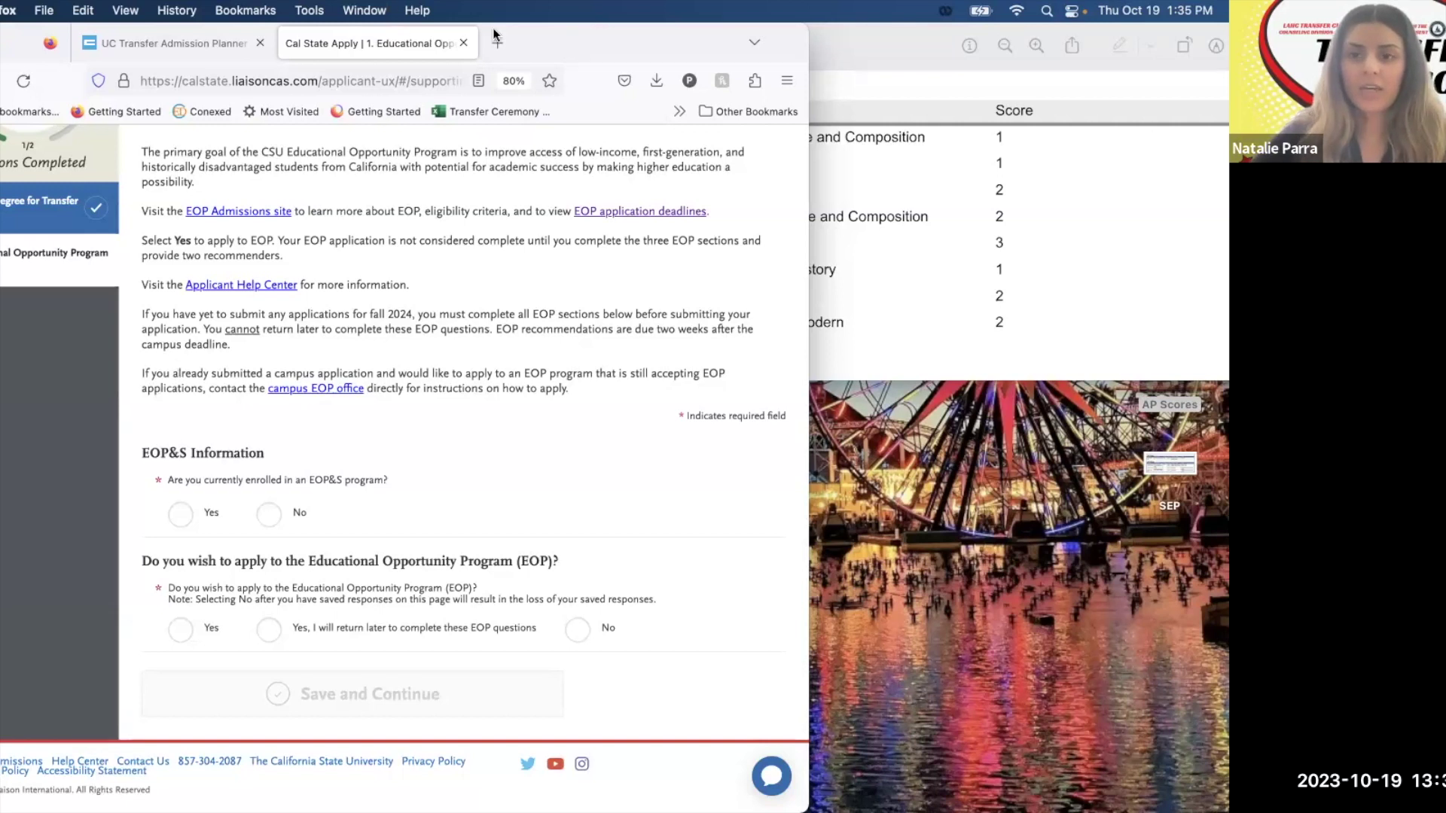
pyautogui.click(852, 233)
pyautogui.click(605, 45)
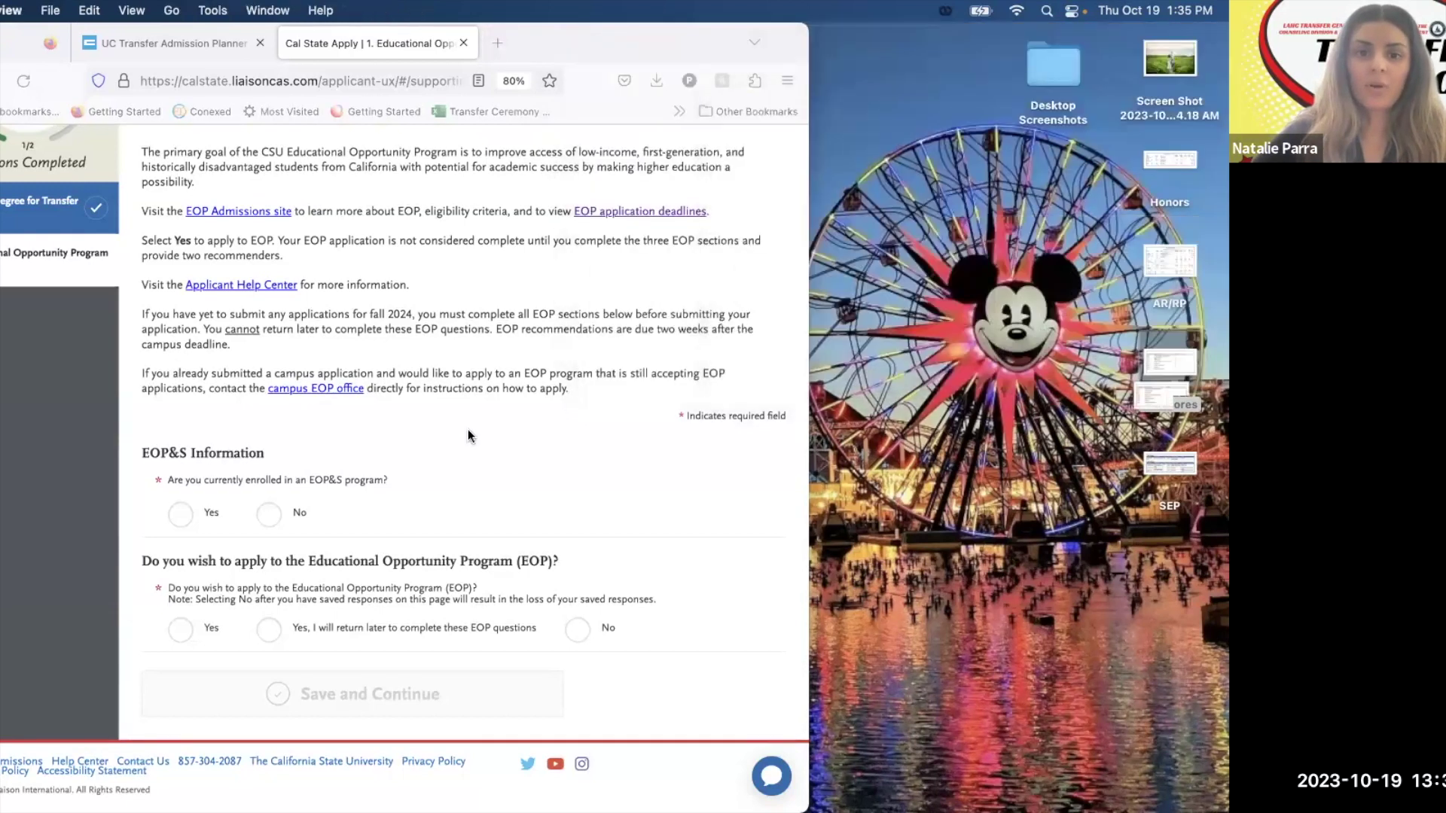
pyautogui.moveTo(810, 570); pyautogui.dragTo(1218, 548)
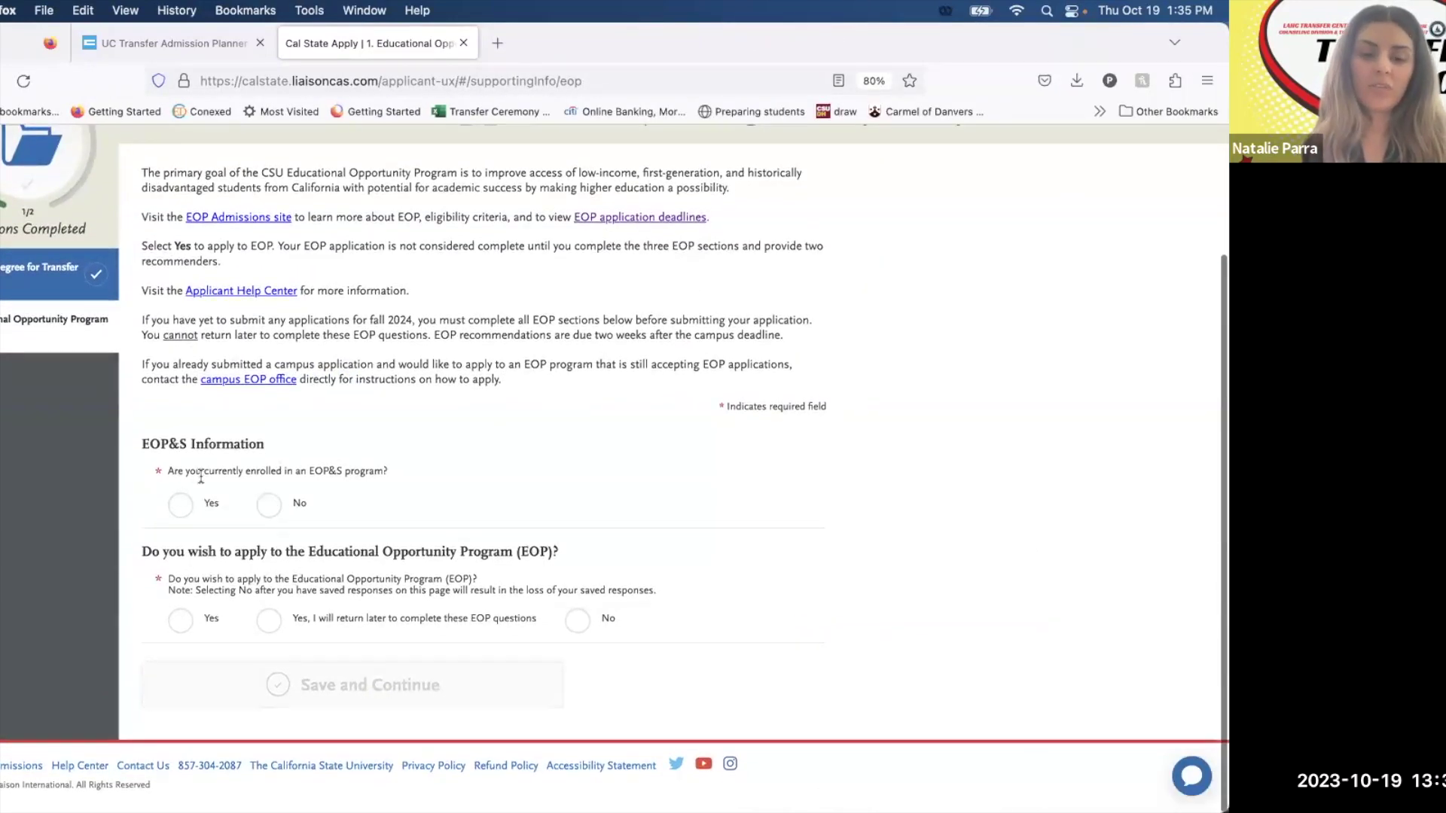
# Answer Yes to current EOP&S enrollment and choose Los Angeles Harbor College as the campus.
pyautogui.click(180, 505)
pyautogui.scroll(-1, 364, 494)
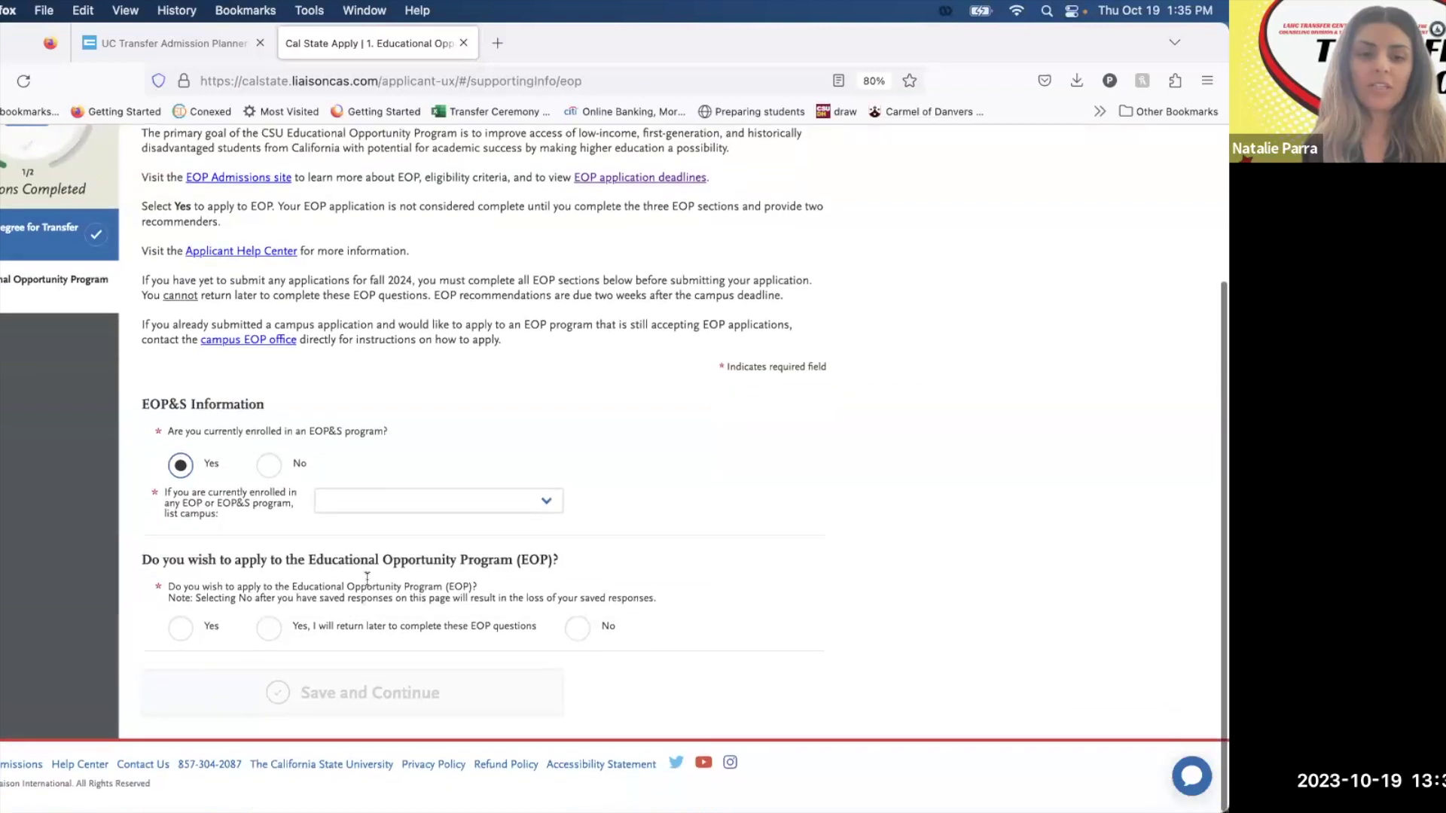
pyautogui.click(429, 503)
pyautogui.write('lo')
pyautogui.press('Down')
pyautogui.press('Down')
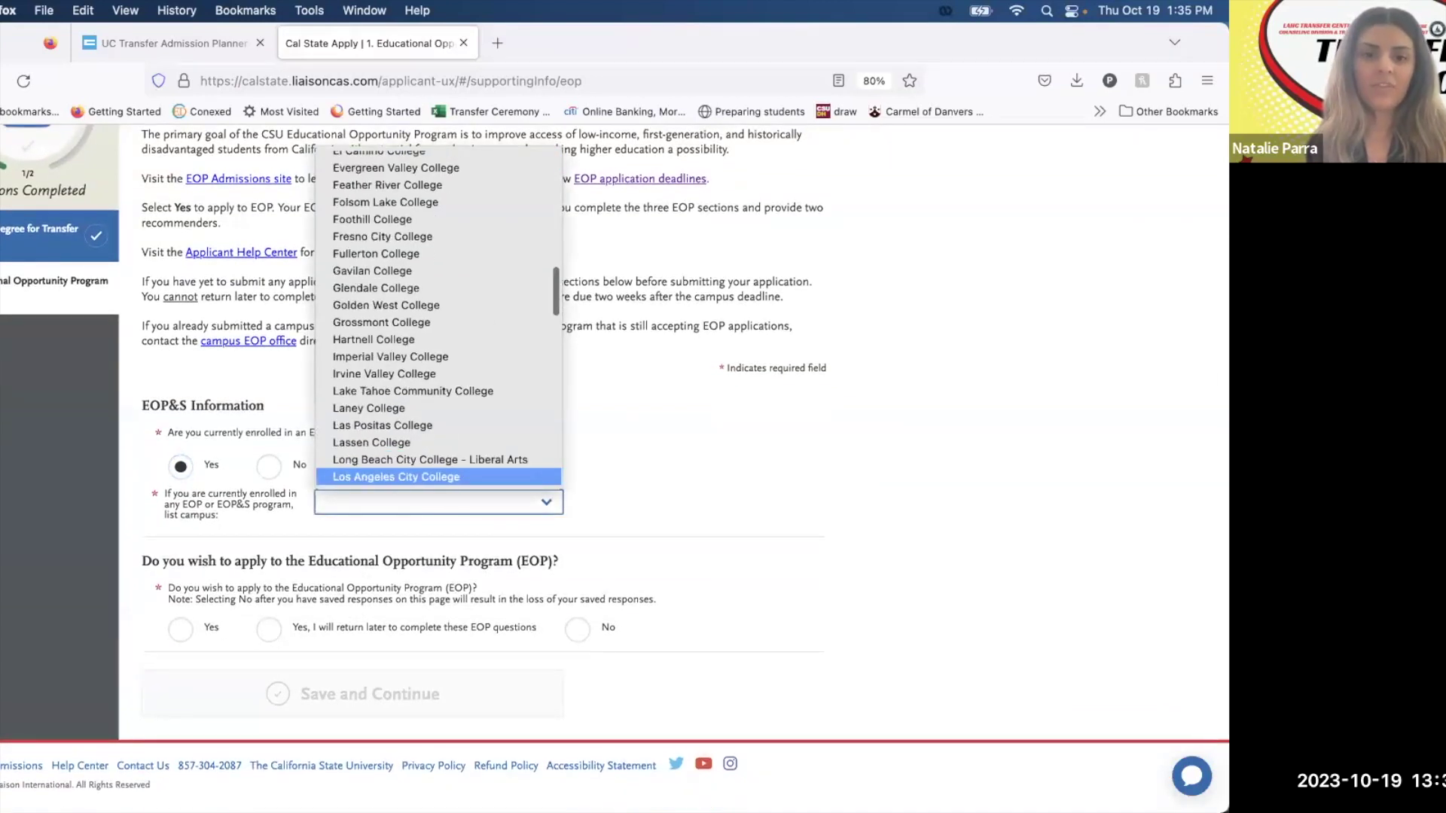
pyautogui.press('Down')
pyautogui.press('Down')
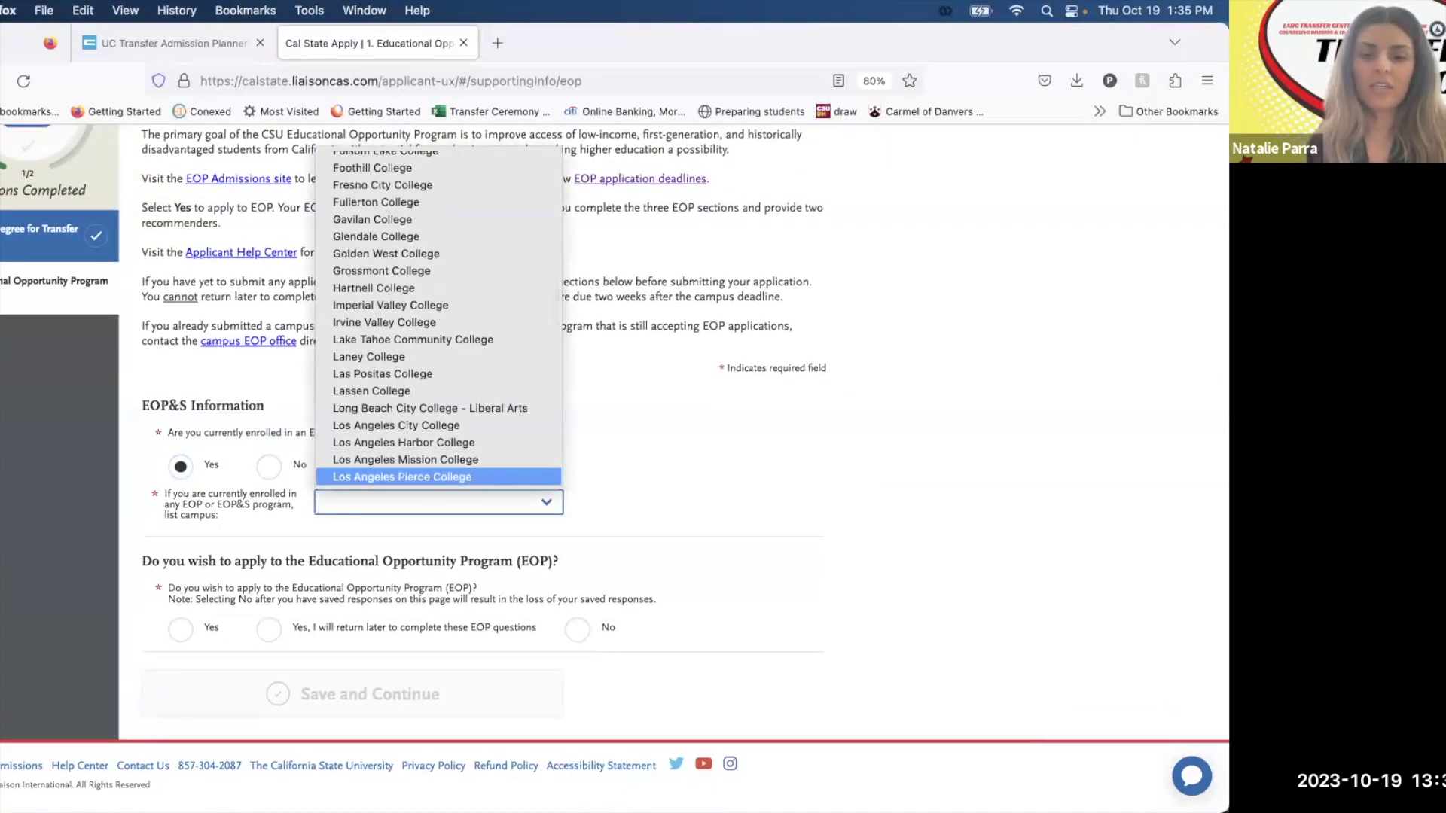
pyautogui.press('Up')
pyautogui.press('Up')
pyautogui.press('Return')
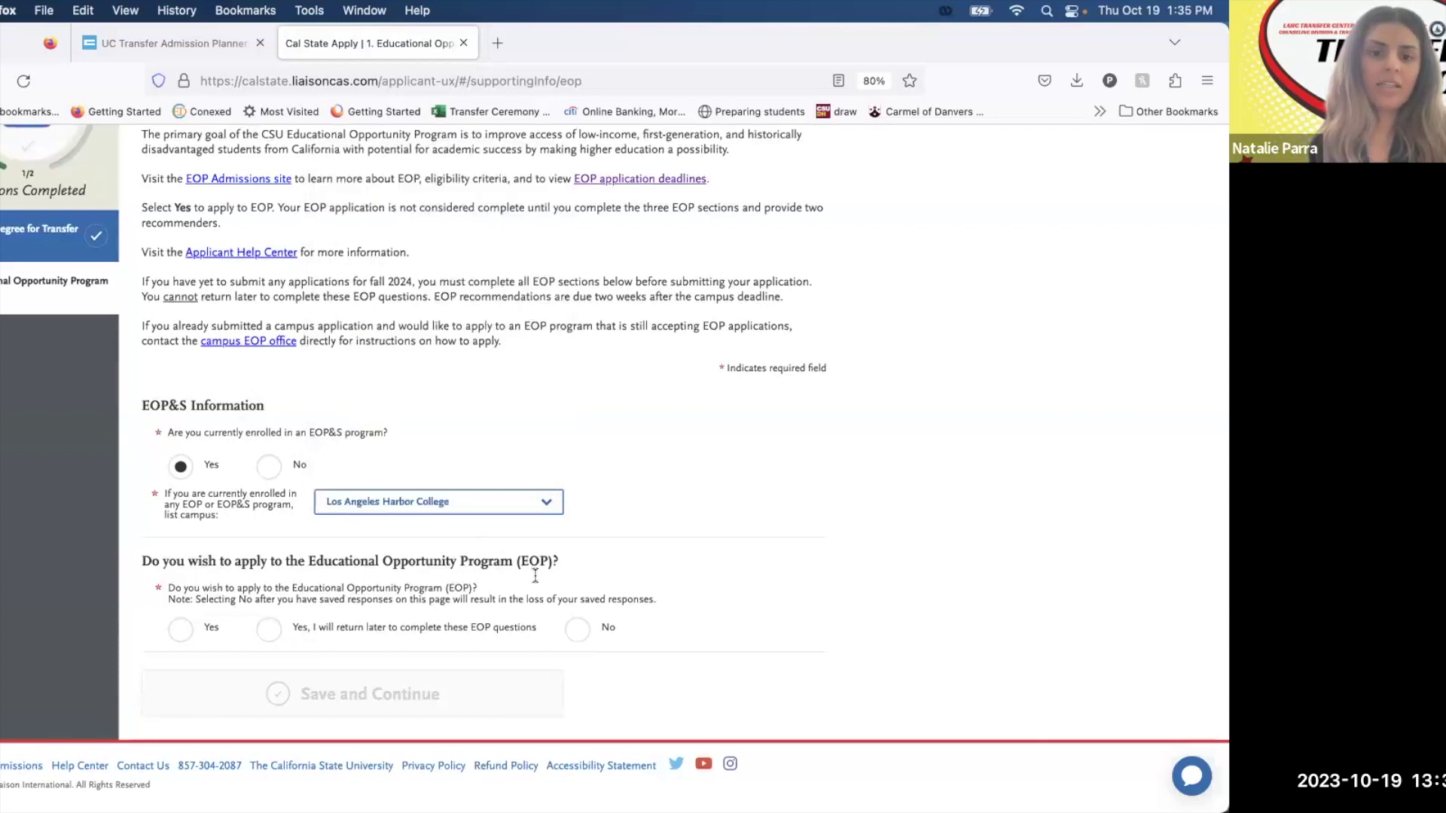
# Answer Yes to applying to EOP, review the extra questions, and switch the answer to "Yes, I will return later to complete these EOP questions".
pyautogui.click(181, 628)
pyautogui.scroll(-5, 251, 698)
pyautogui.scroll(-8, 253, 706)
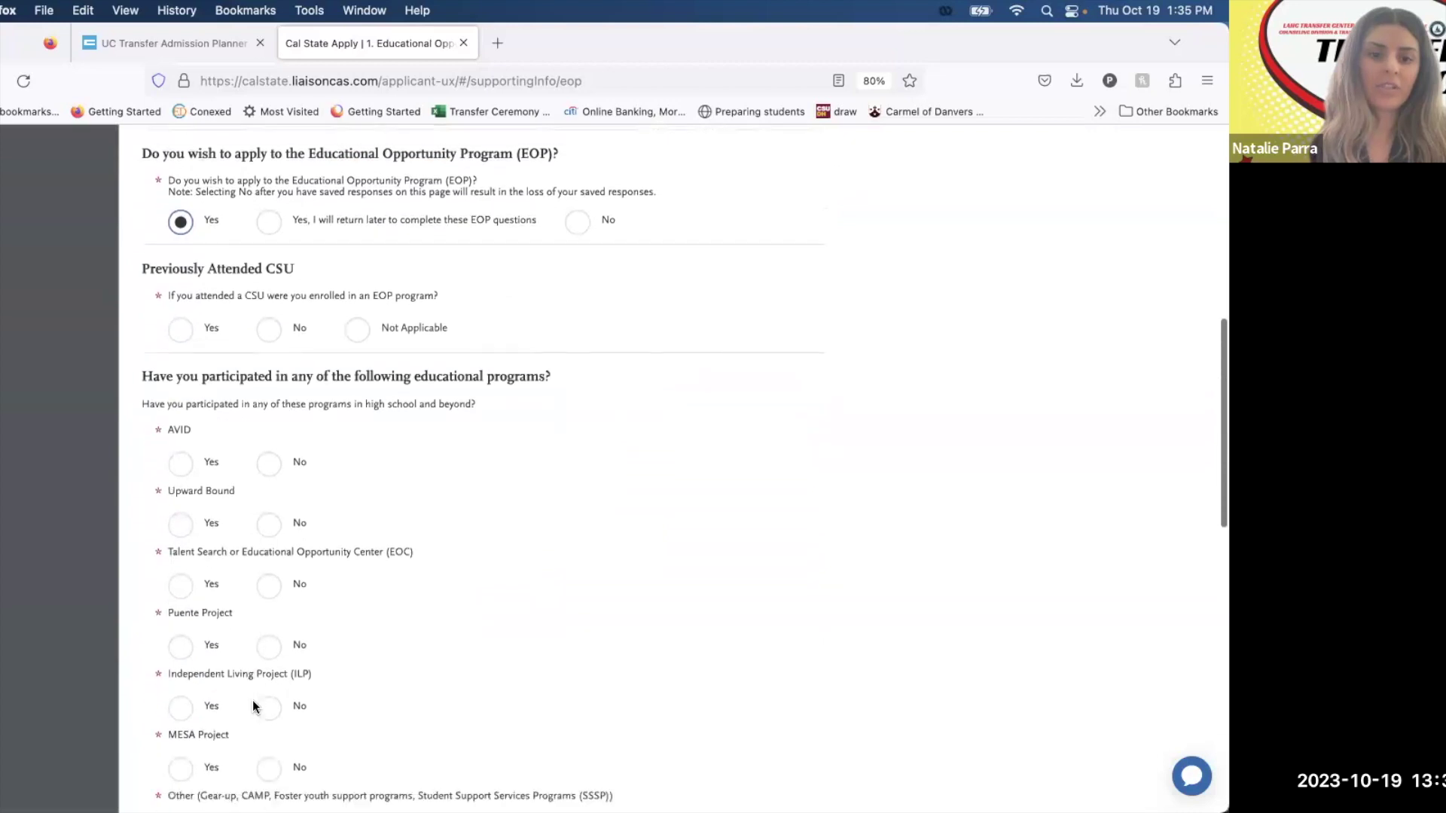
pyautogui.scroll(10, 253, 706)
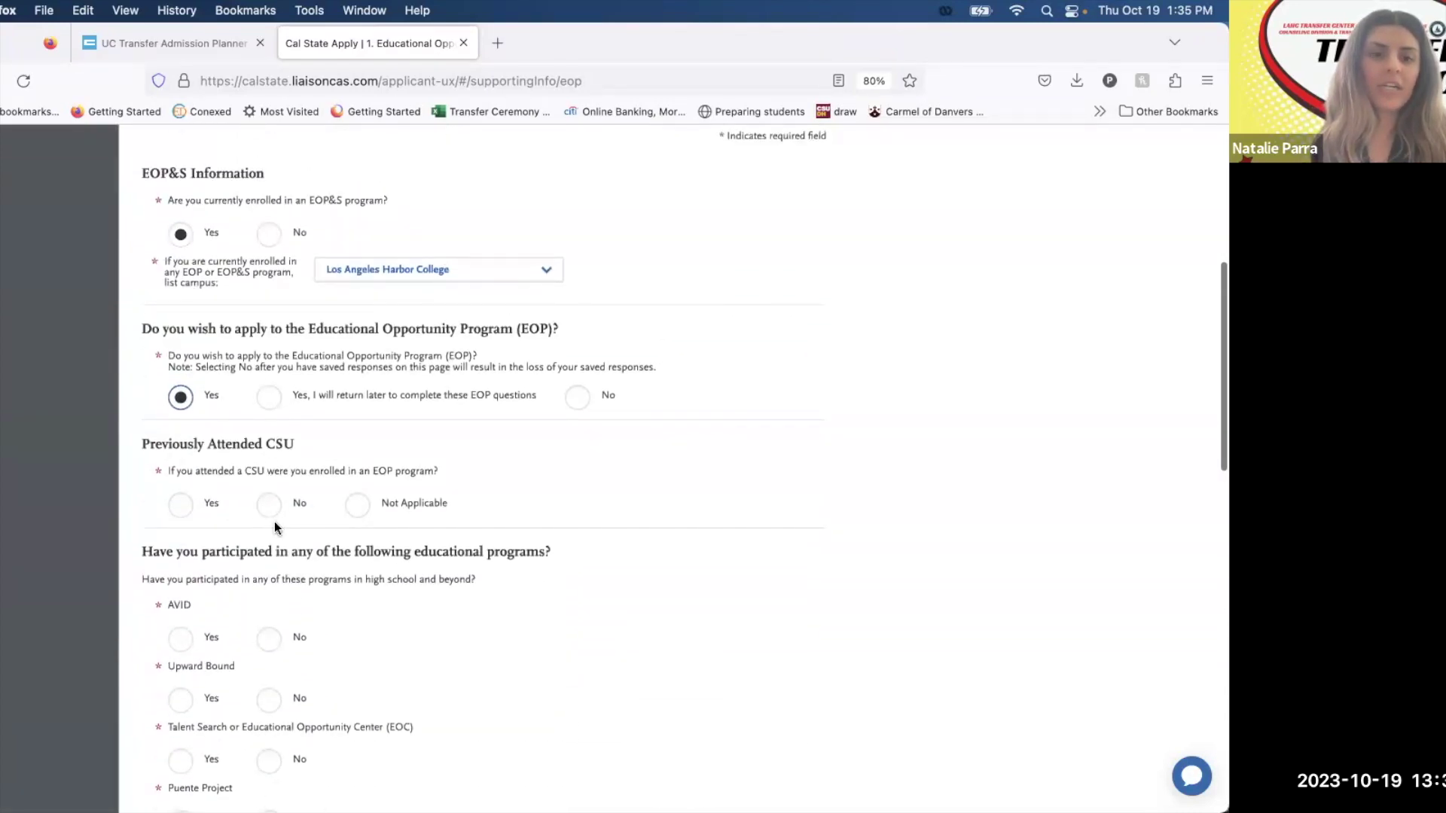
pyautogui.click(265, 411)
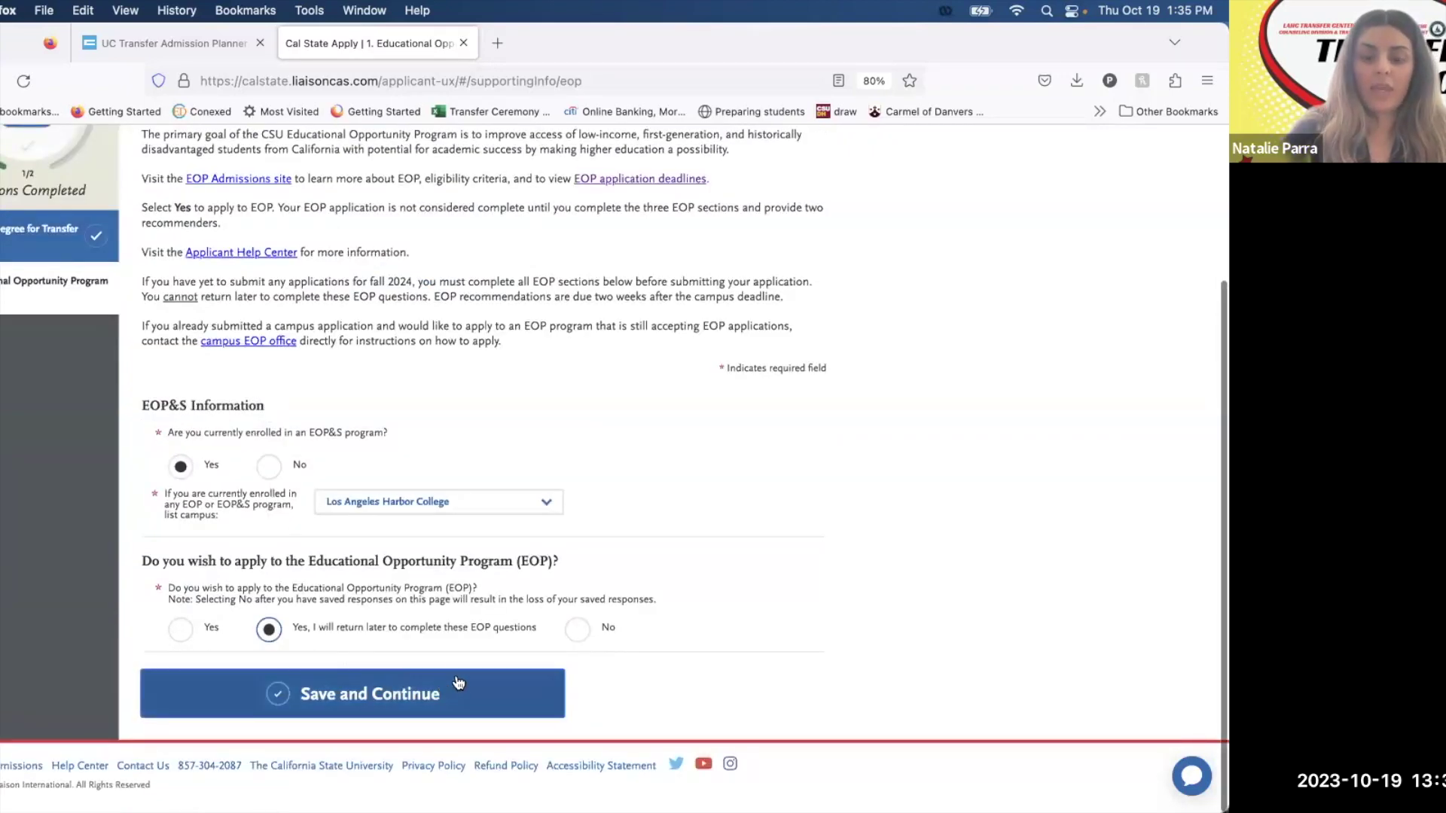
# Answer No to both applying to EOP and current EOP&S enrollment, and save the section.
pyautogui.click(579, 631)
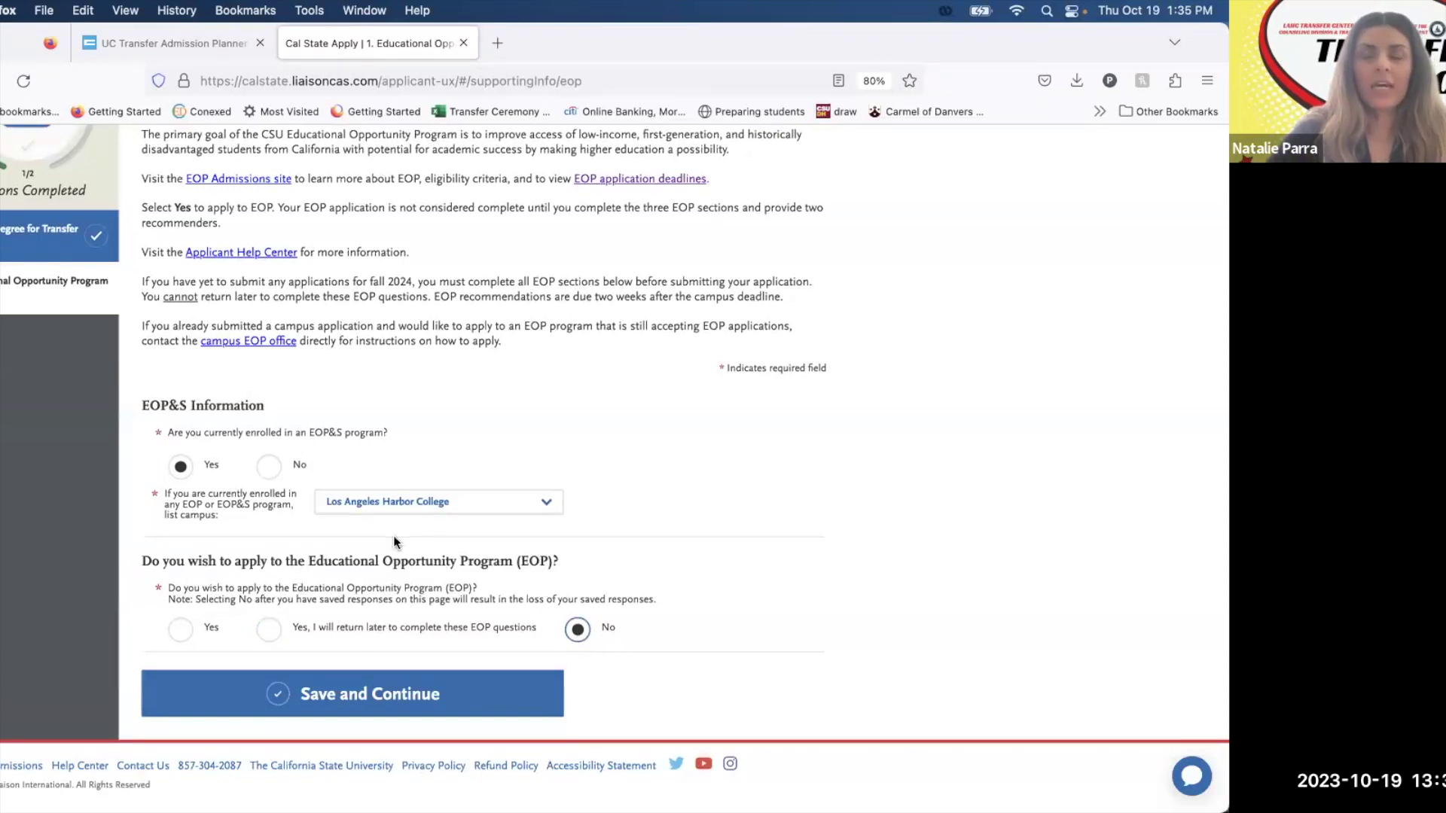
pyautogui.click(266, 467)
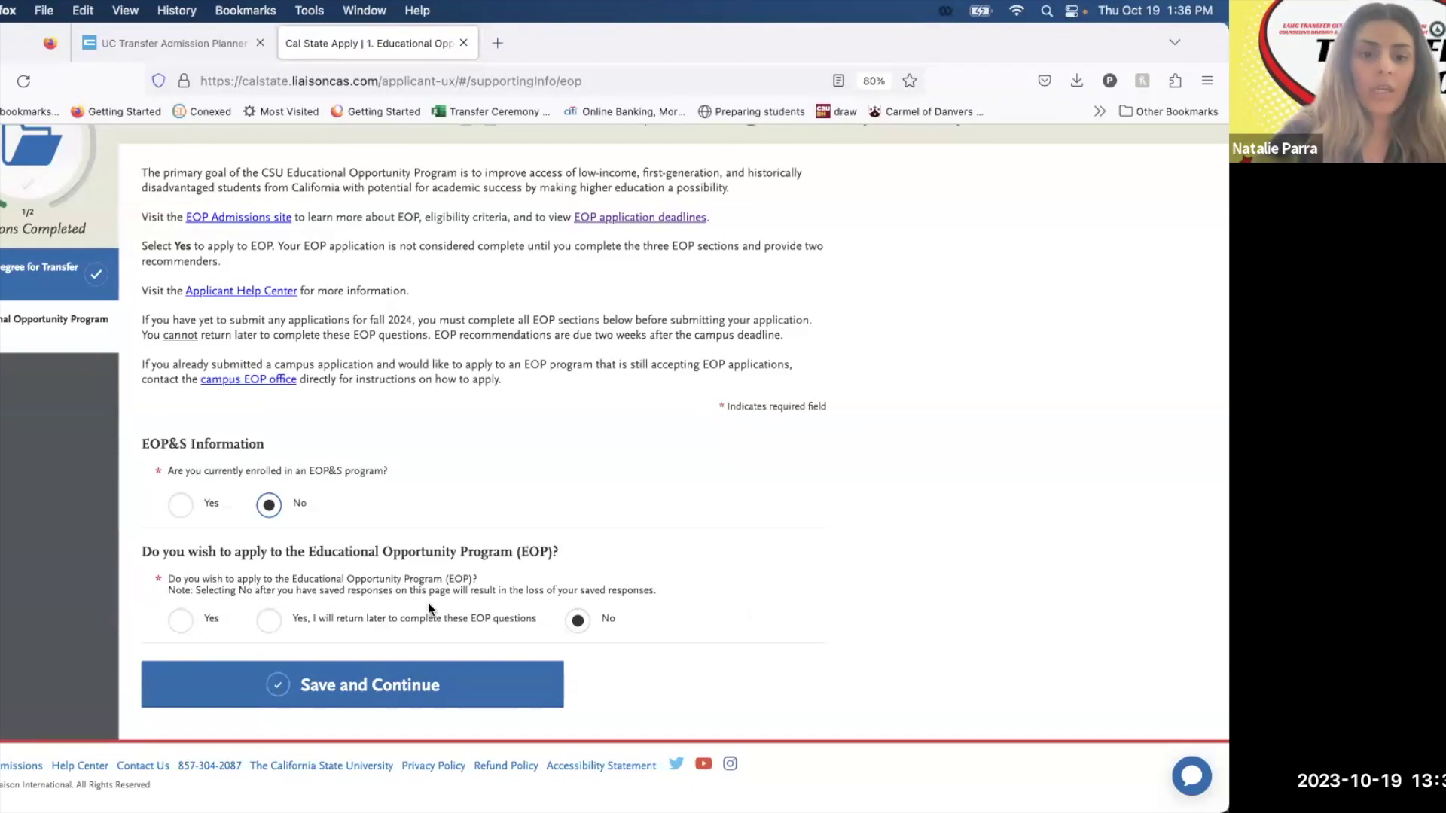
pyautogui.click(432, 683)
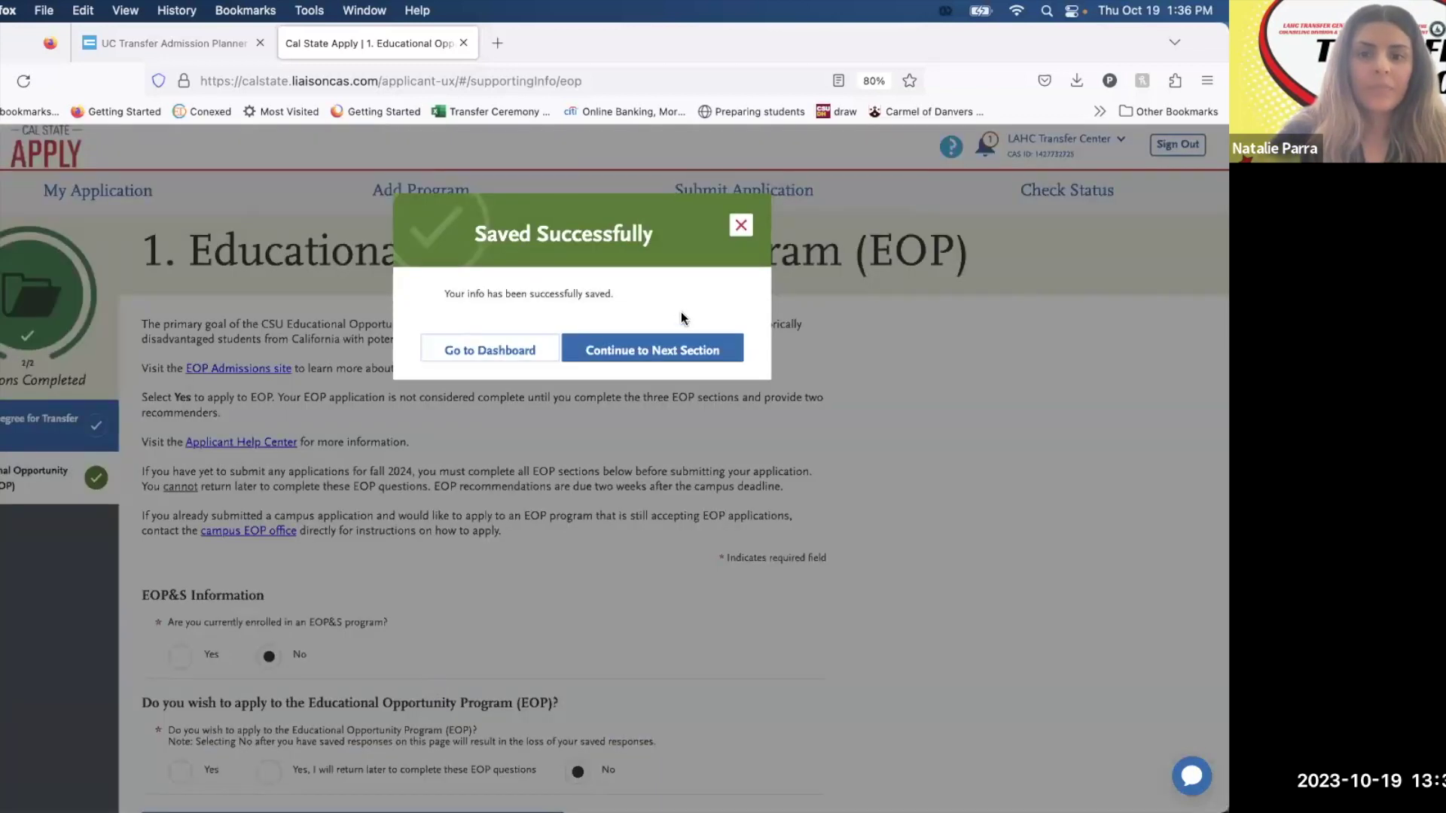
# Go to Program Materials by way of the dashboard and open the questions for the Dominguez Hills Psychology program.
pyautogui.click(683, 342)
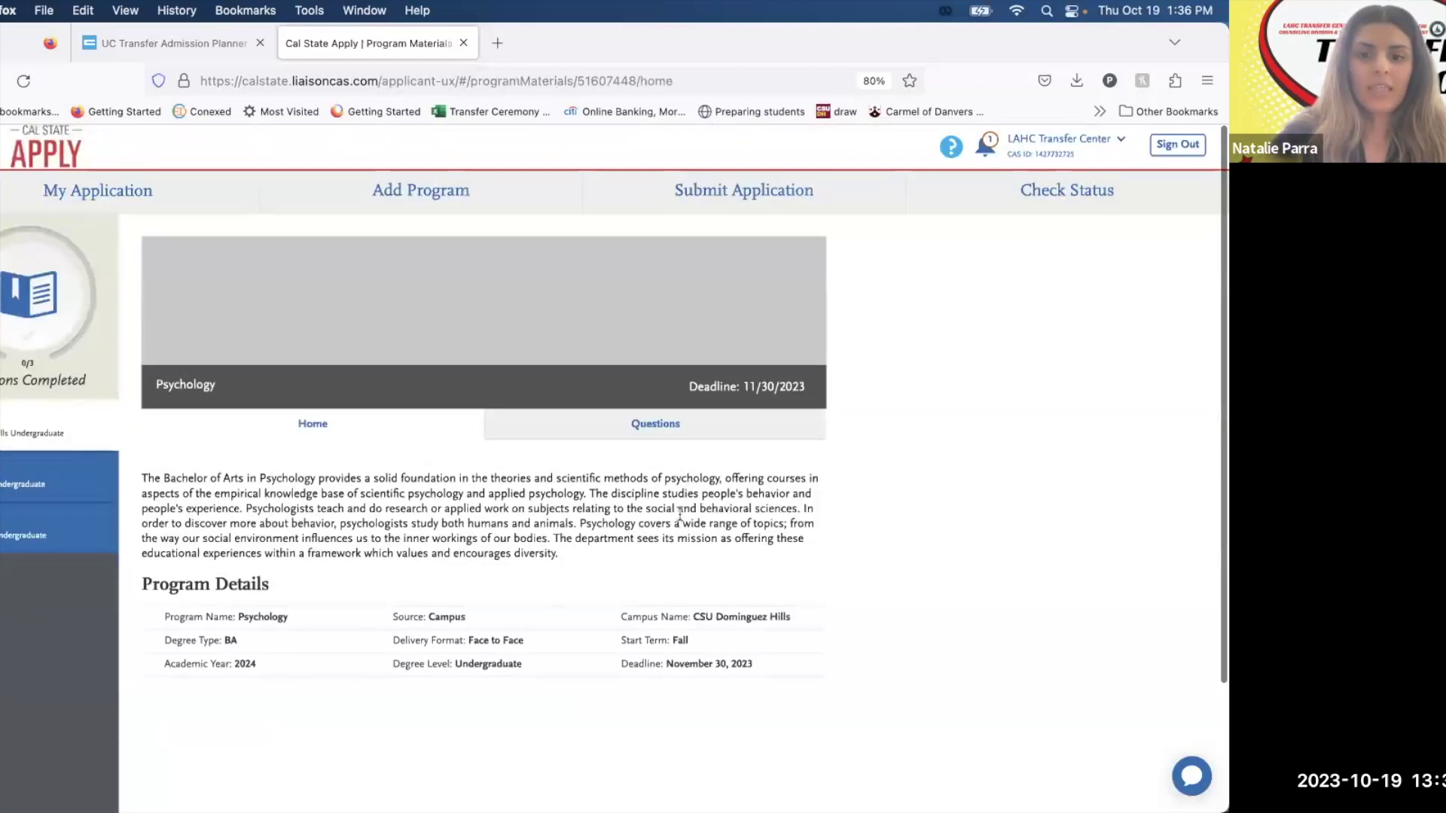
pyautogui.scroll(-4, 680, 519)
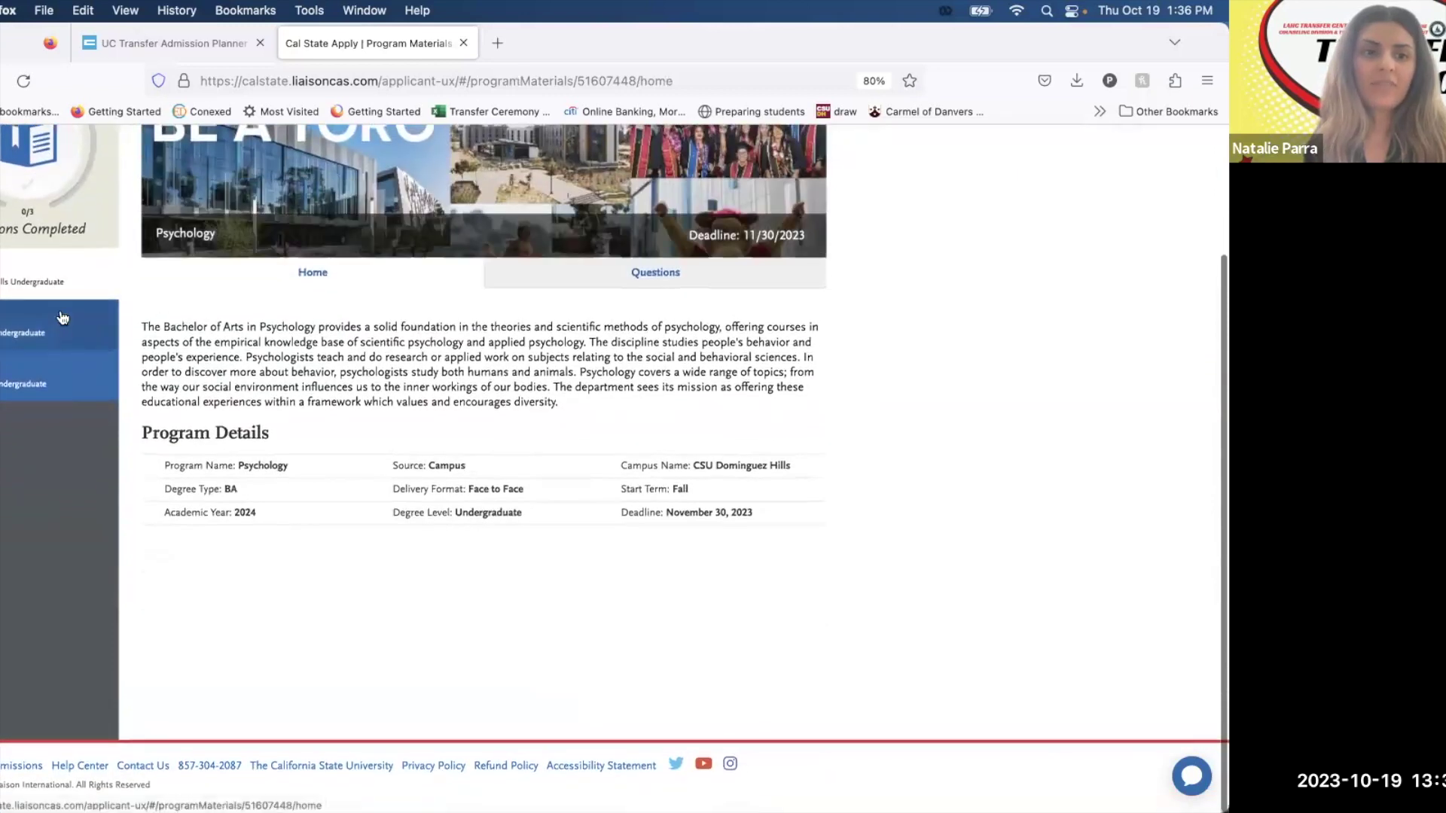
pyautogui.scroll(3, 87, 293)
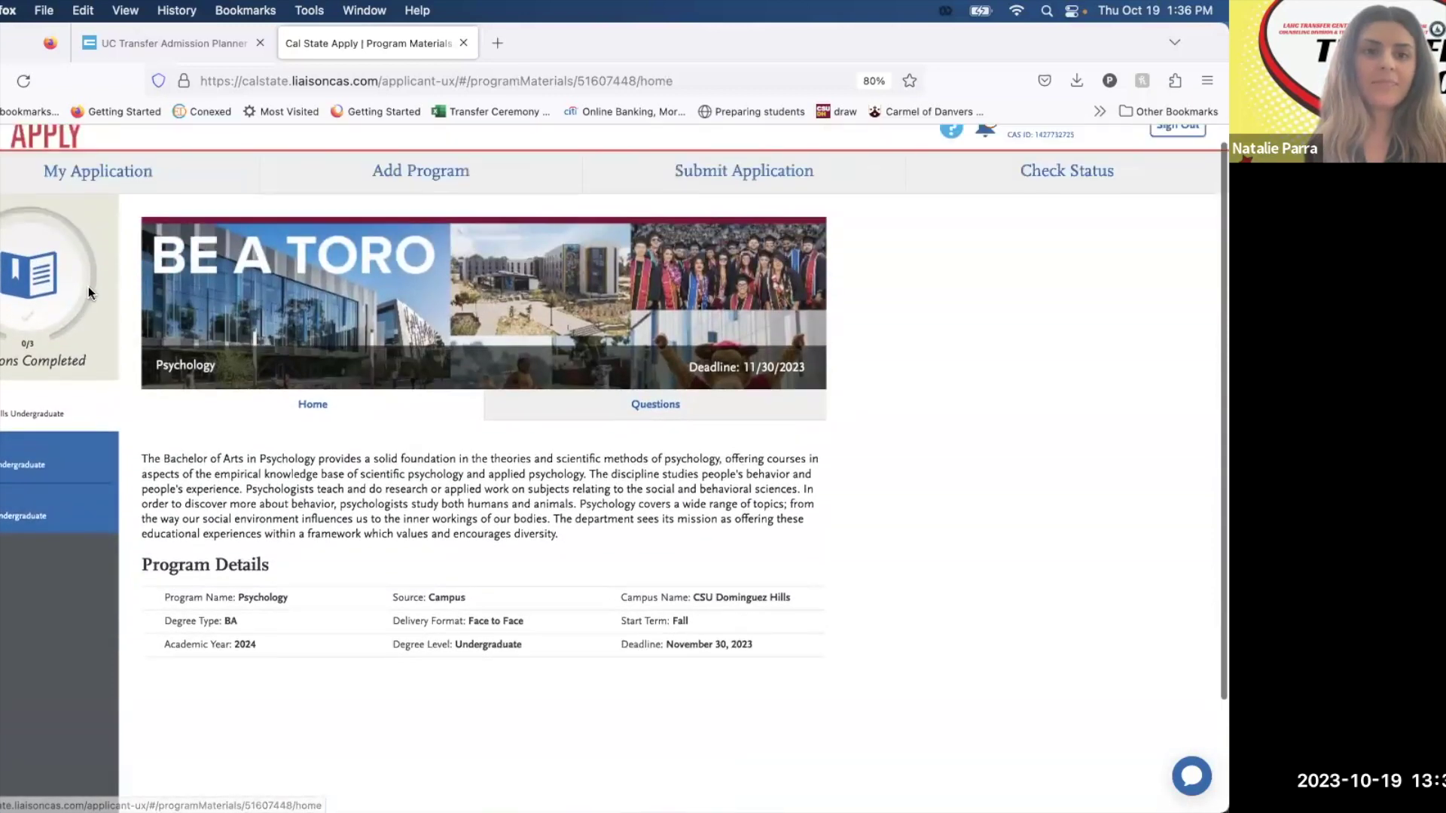
pyautogui.click(153, 173)
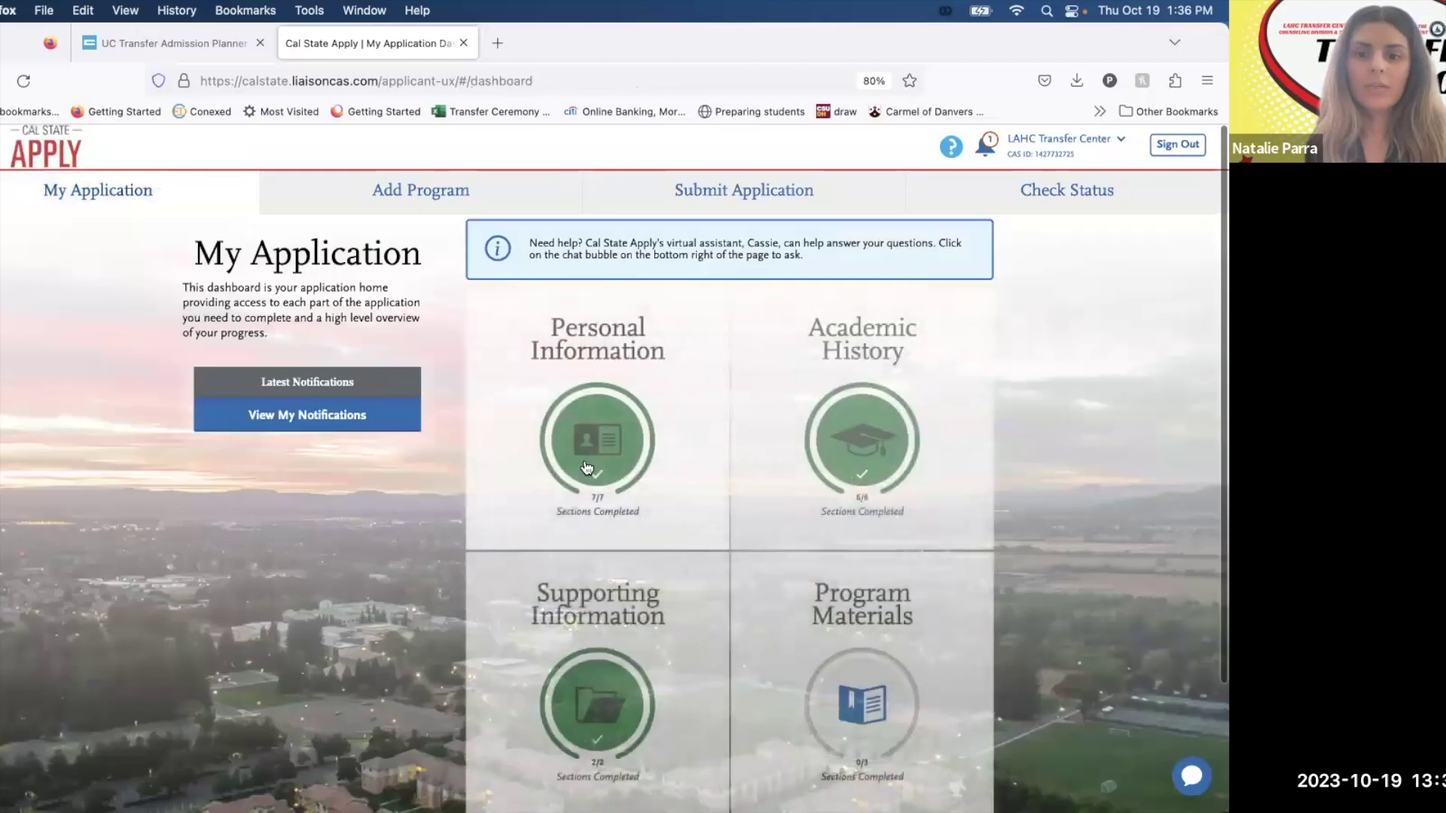
pyautogui.scroll(-3, 895, 614)
pyautogui.click(895, 613)
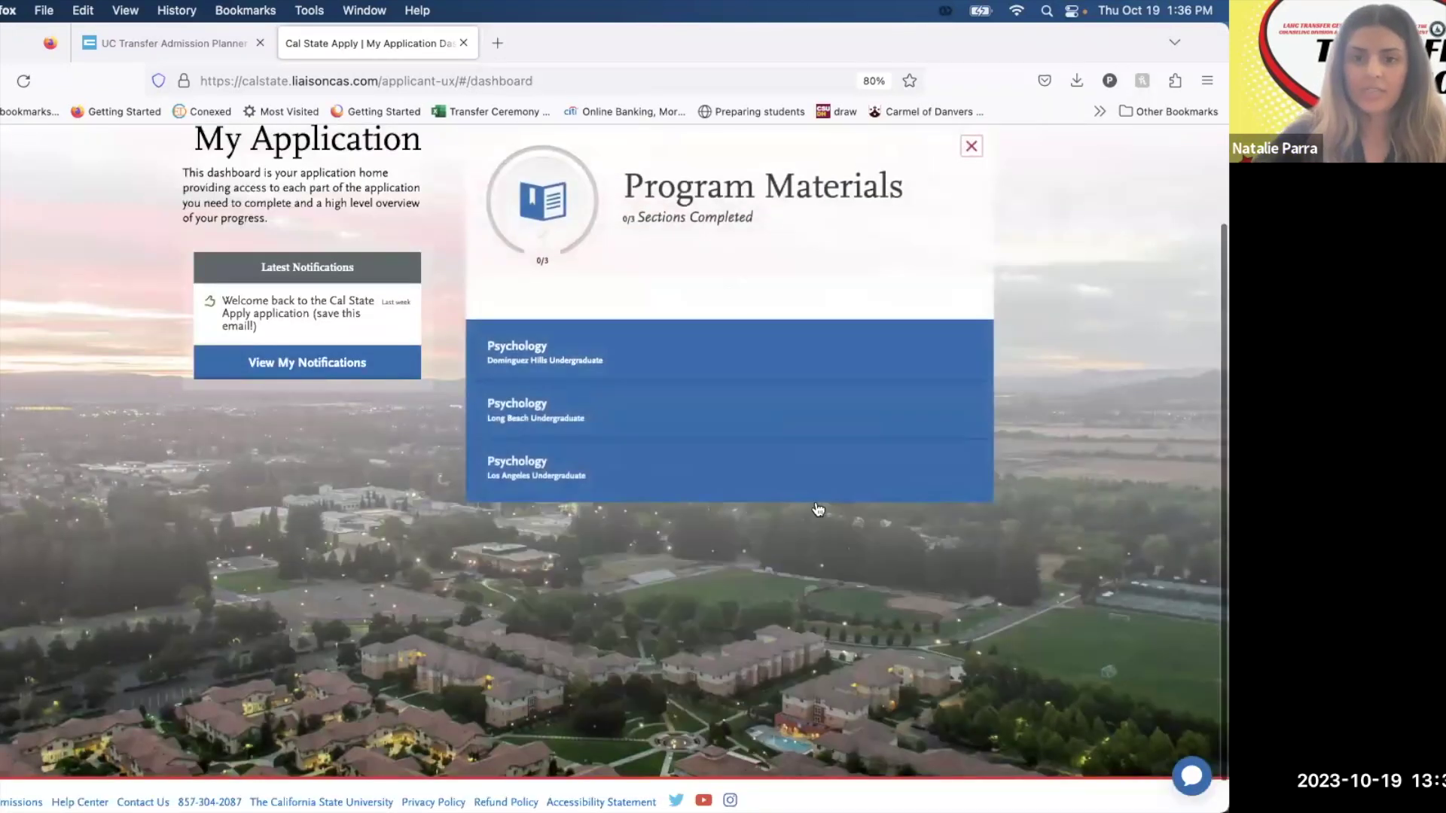
pyautogui.click(832, 349)
pyautogui.scroll(-2, 700, 381)
pyautogui.click(701, 332)
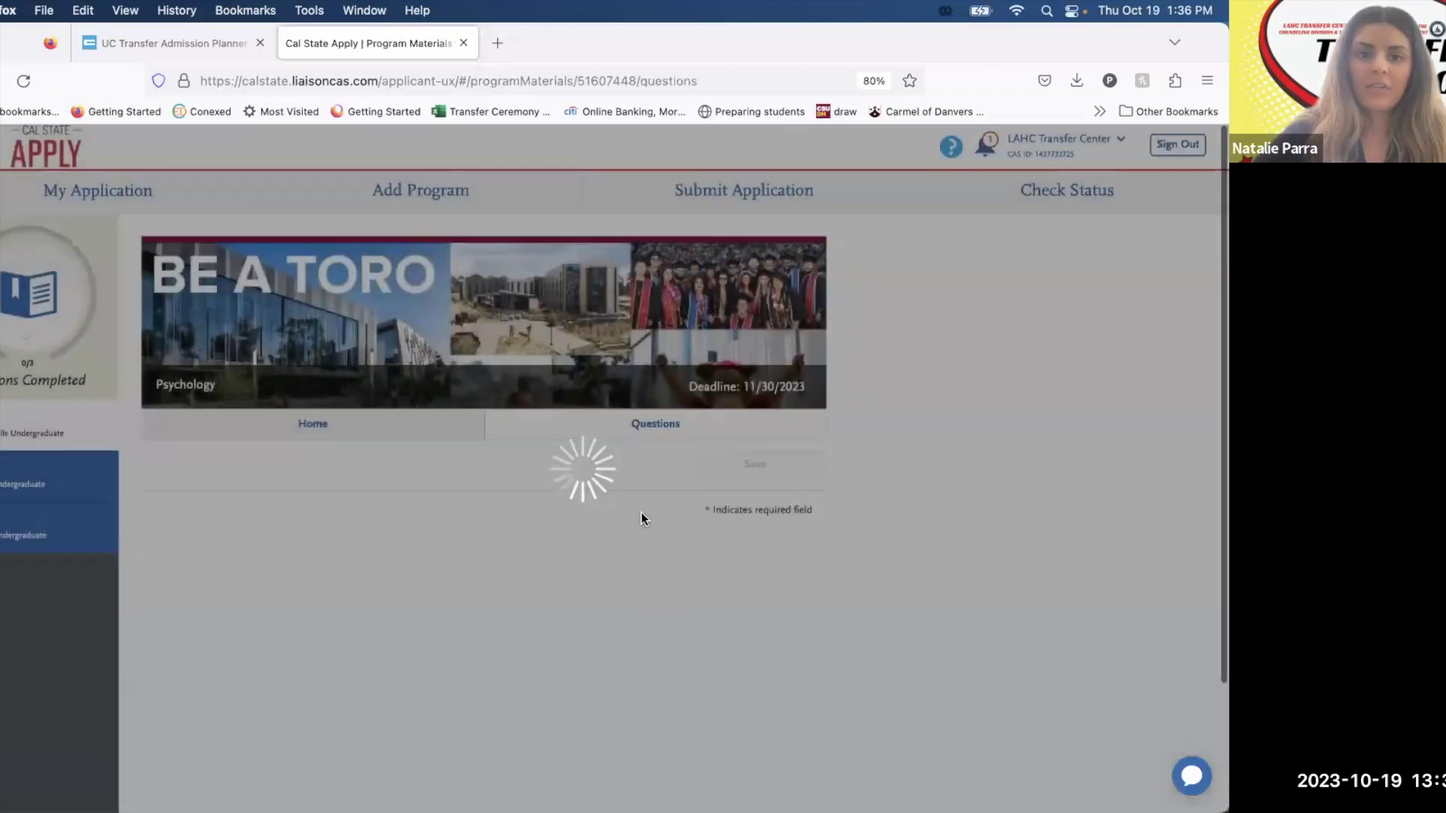
# Decline Pre-Health advisor contact, choose On campus for 2024/2025 housing, and save the Dominguez Hills answers for all of its programs.
pyautogui.scroll(-3, 452, 420)
pyautogui.scroll(-1, 298, 468)
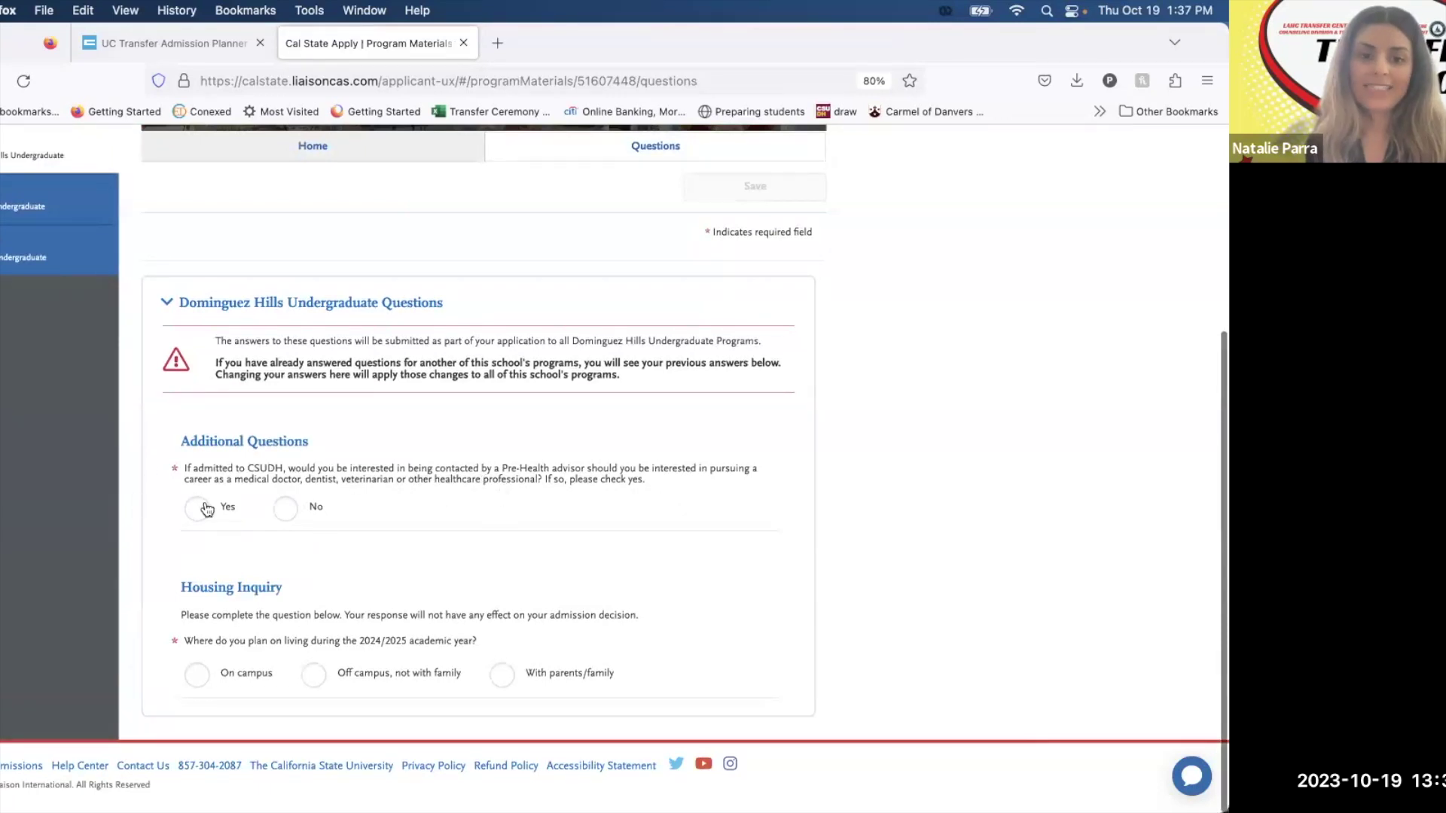
pyautogui.click(305, 518)
pyautogui.scroll(-1, 311, 638)
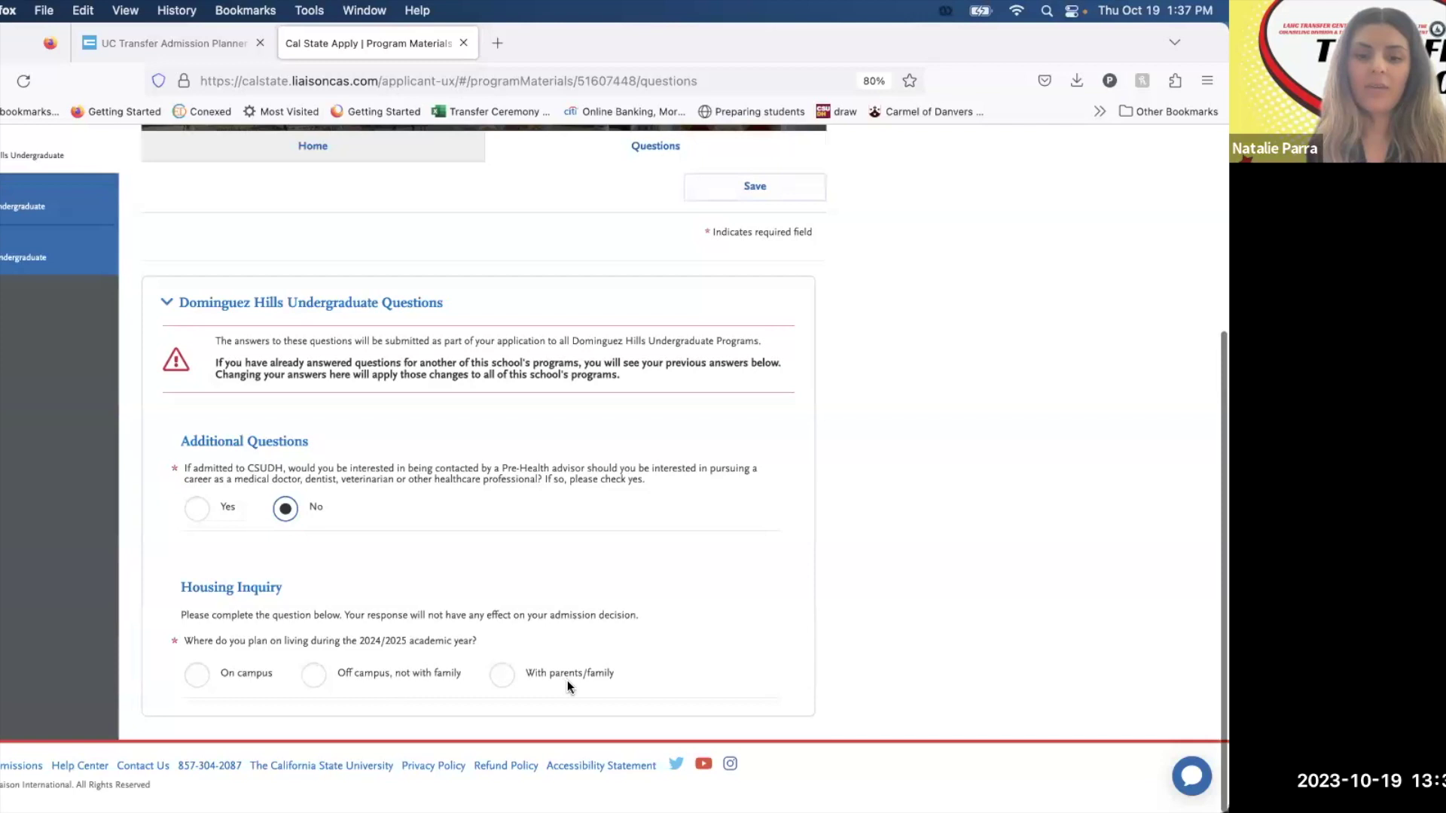
pyautogui.click(230, 673)
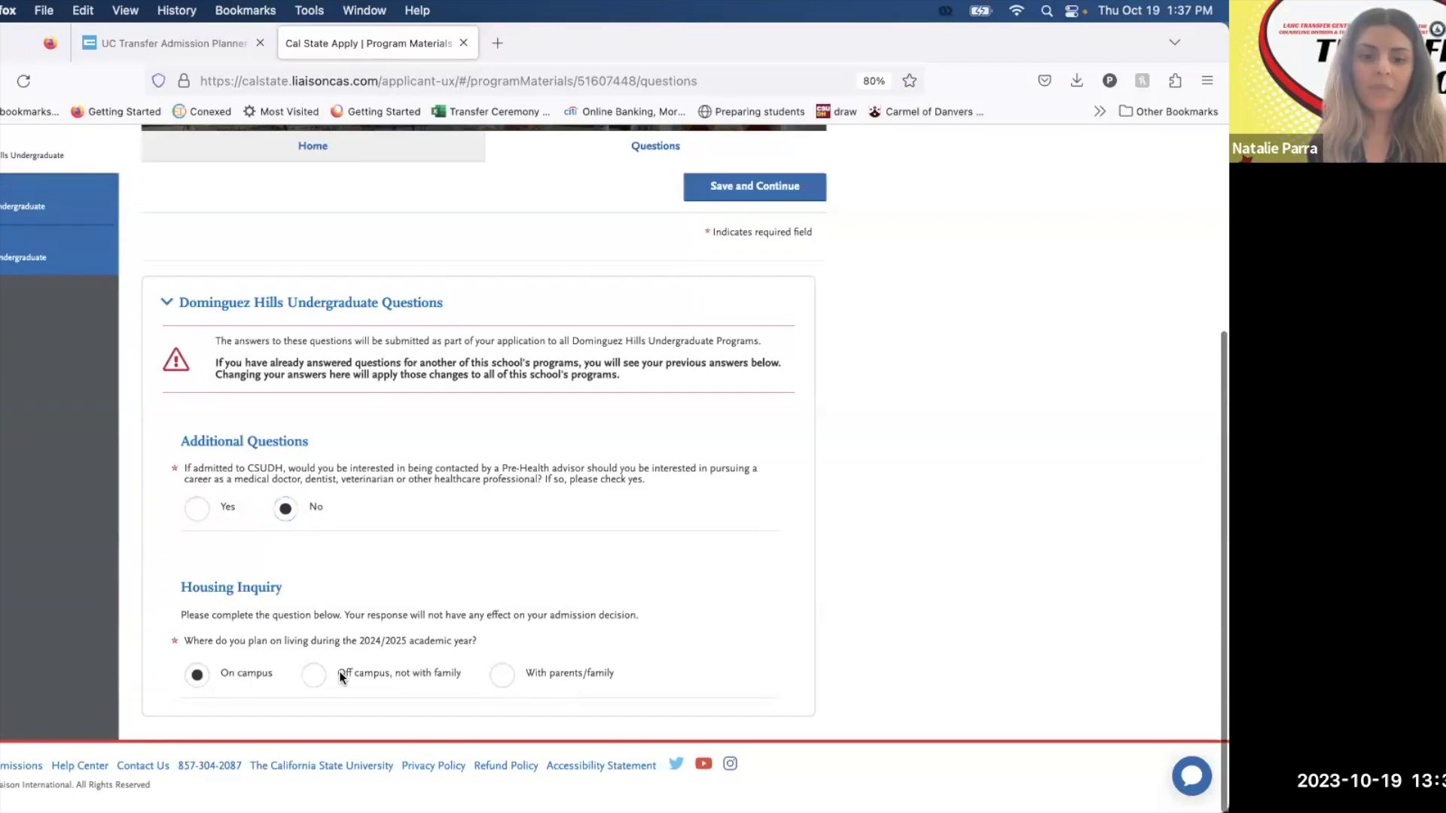
pyautogui.click(775, 186)
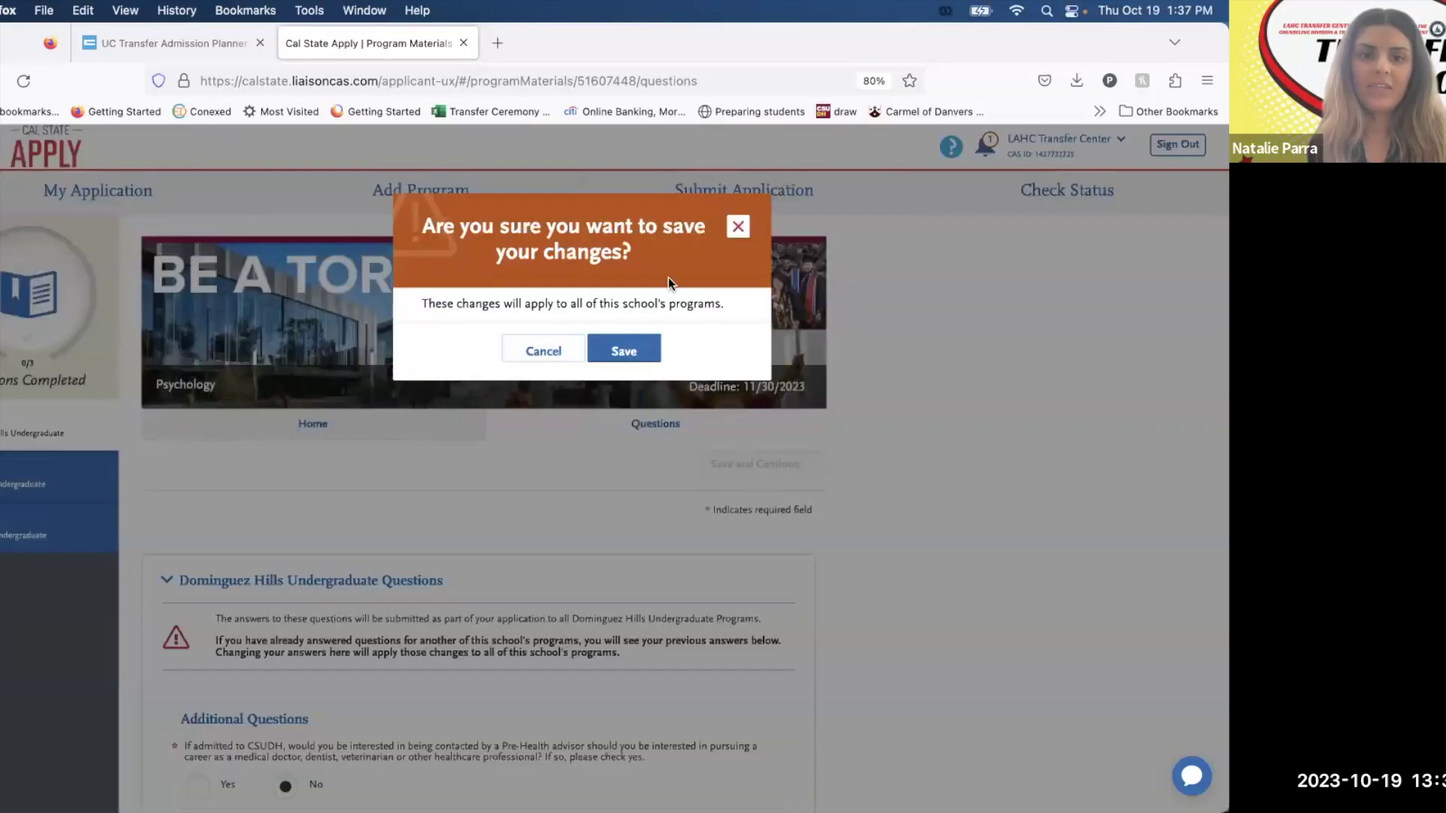
pyautogui.click(610, 348)
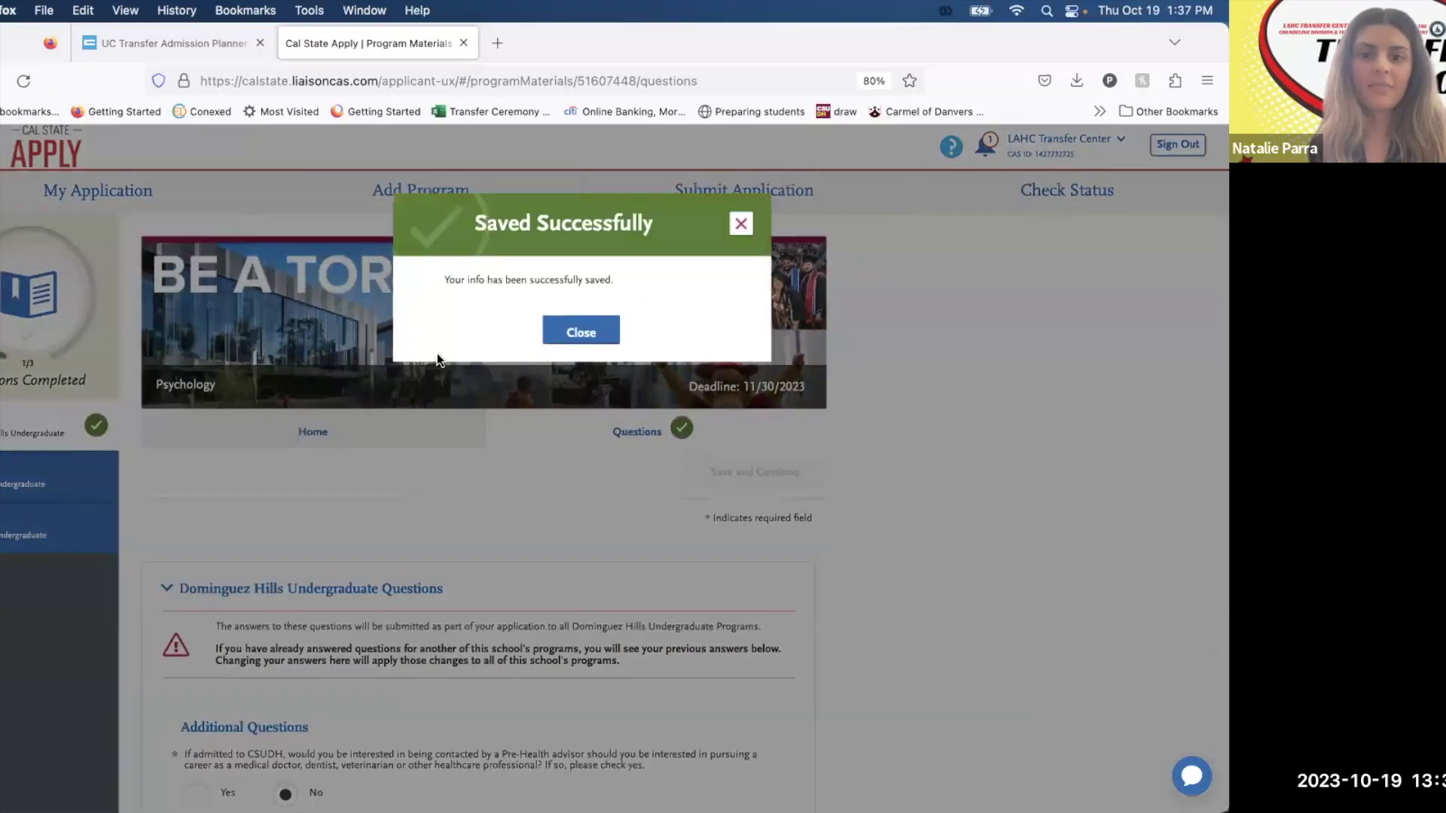
pyautogui.click(580, 330)
# In the Long Beach Psychology questions, choose On campus for 2024/2025 housing and save the answer for all of its programs.
pyautogui.click(75, 467)
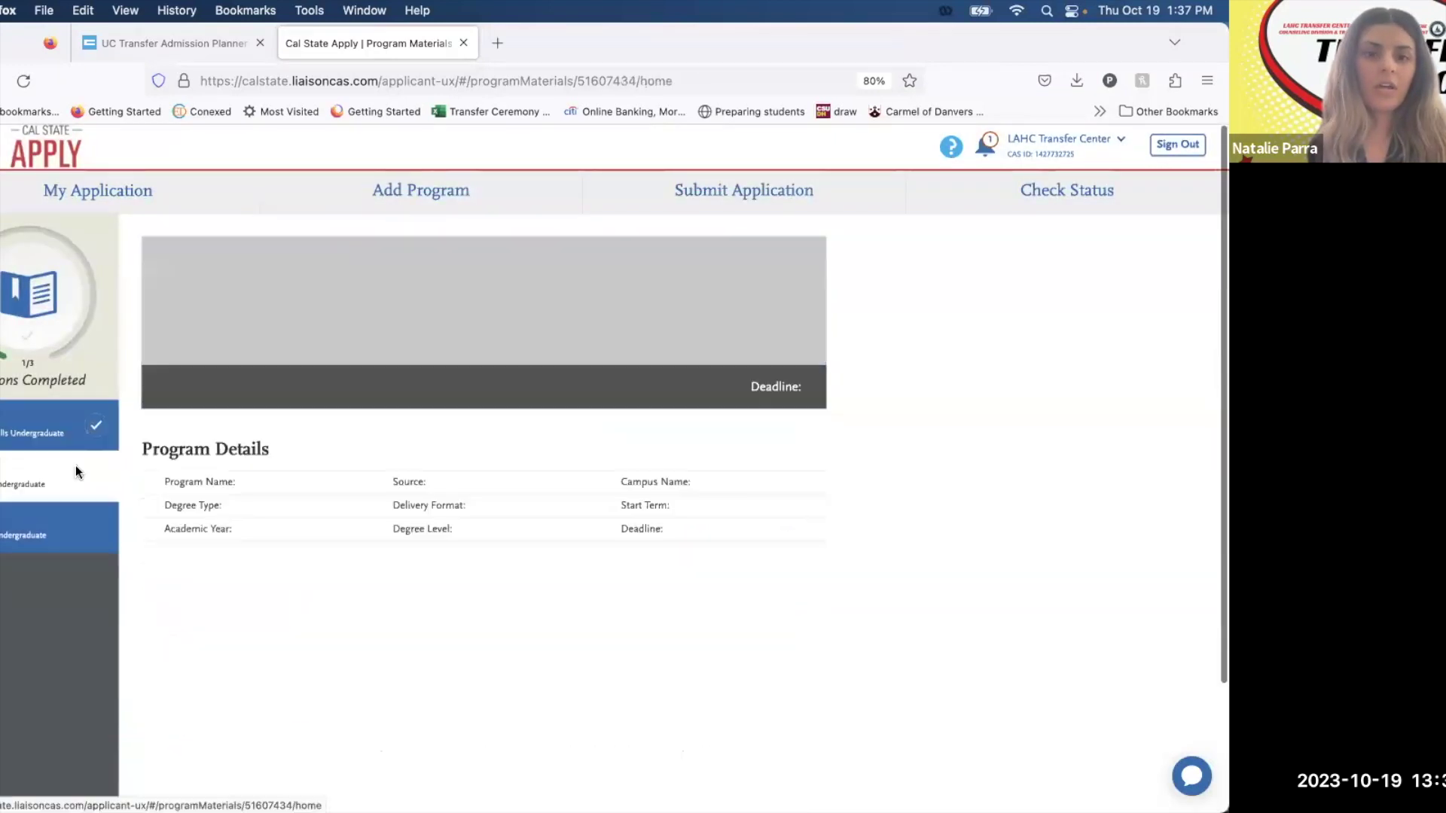
pyautogui.scroll(-1, 527, 377)
pyautogui.click(648, 348)
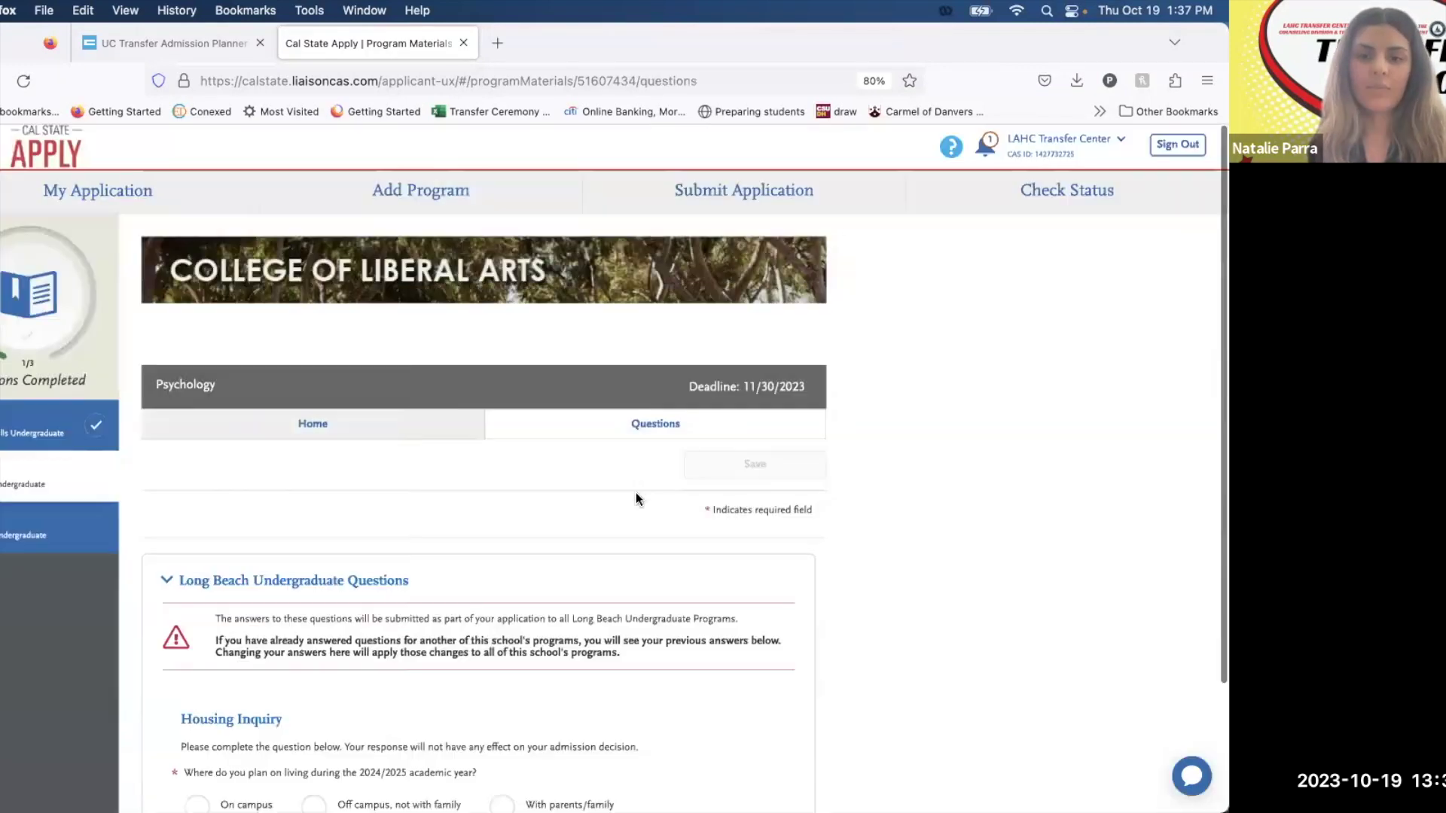
pyautogui.scroll(-1, 636, 492)
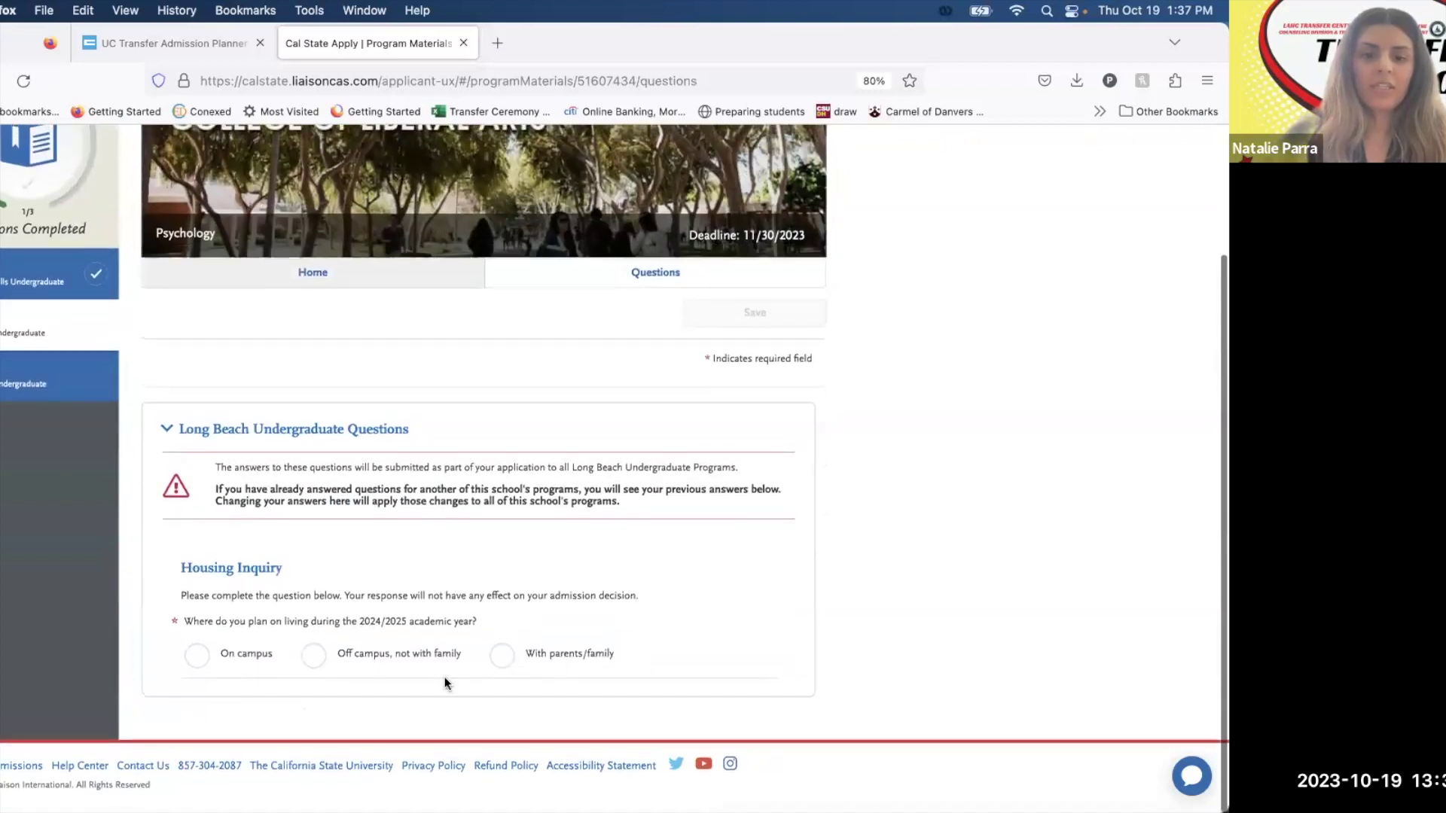
pyautogui.click(258, 655)
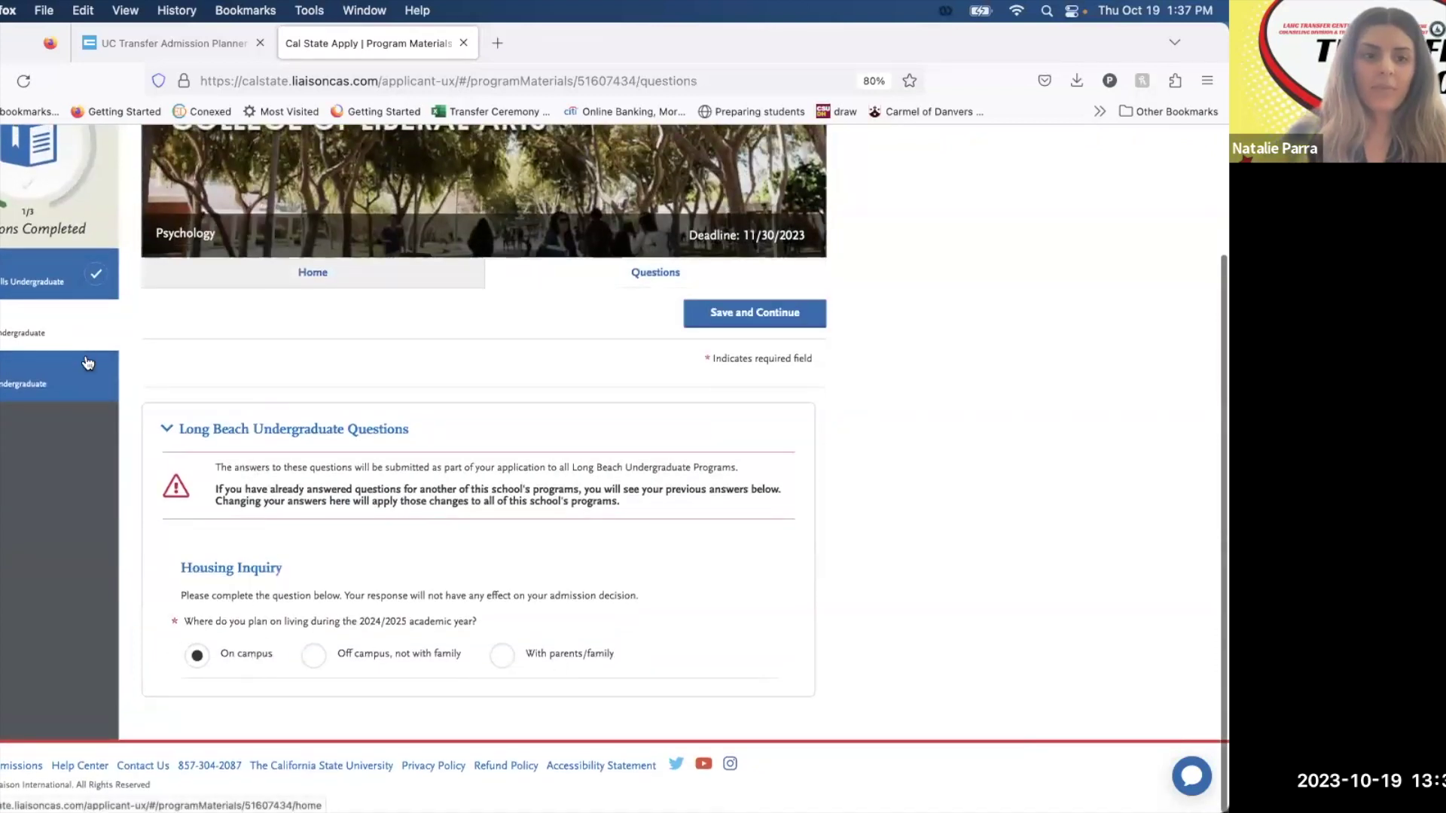
pyautogui.click(702, 316)
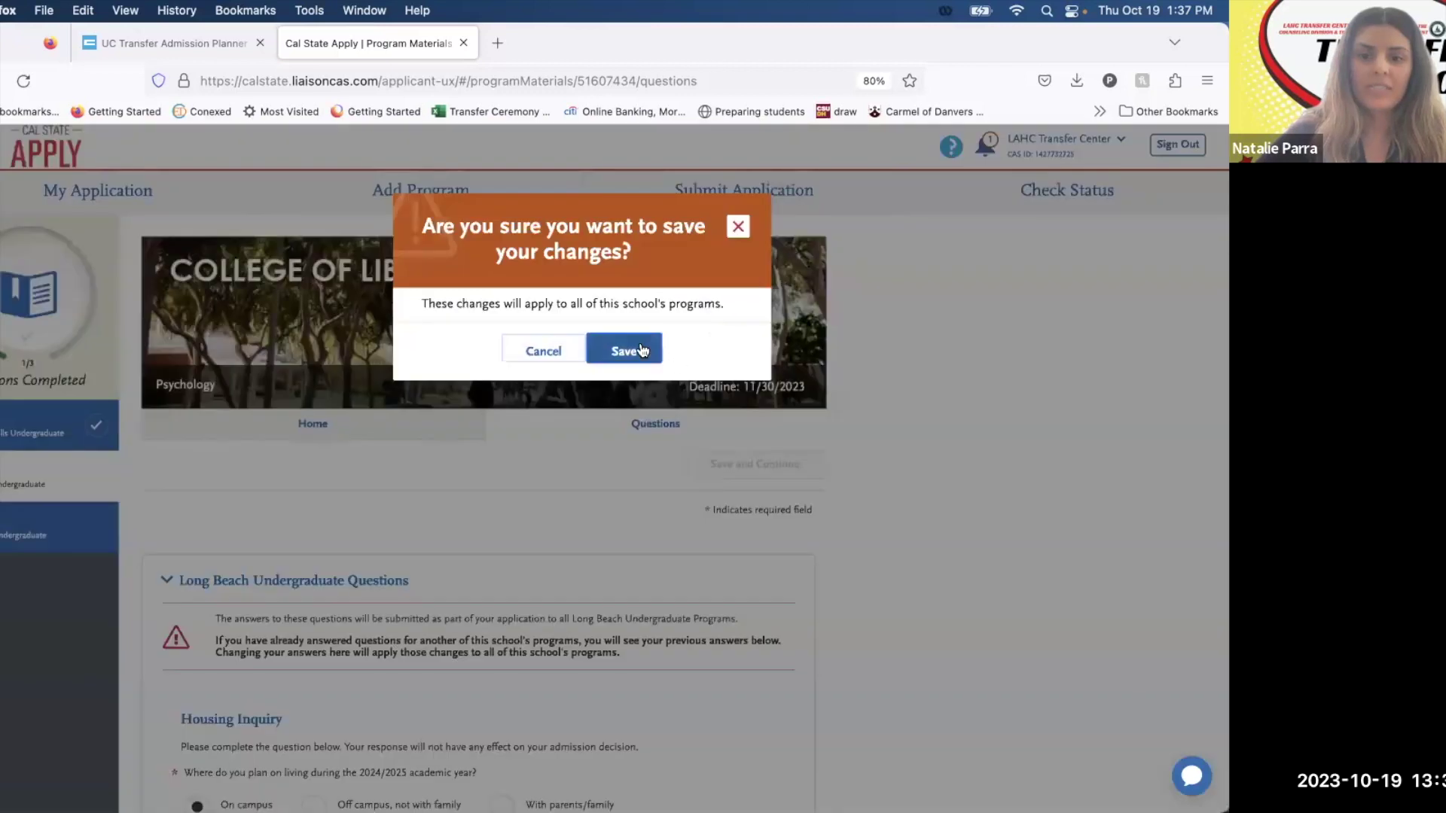
pyautogui.click(629, 347)
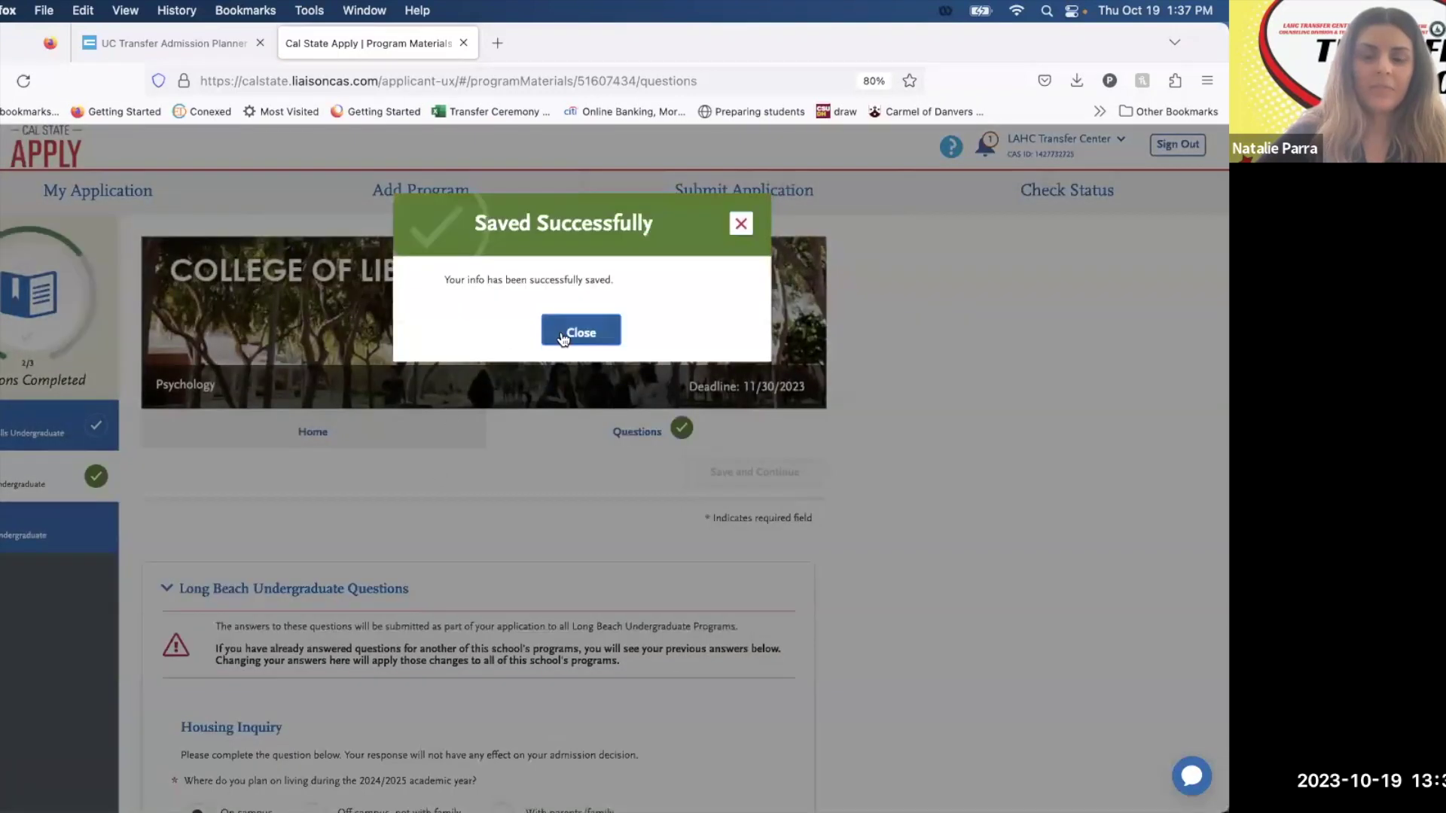
pyautogui.click(581, 329)
# Open the Los Angeles Psychology program's questions and review the housing, AA-T and certification items.
pyautogui.click(73, 542)
pyautogui.scroll(-5, 654, 340)
pyautogui.scroll(2, 655, 340)
pyautogui.click(655, 281)
pyautogui.scroll(-4, 646, 517)
pyautogui.scroll(1, 646, 518)
pyautogui.scroll(-3, 646, 520)
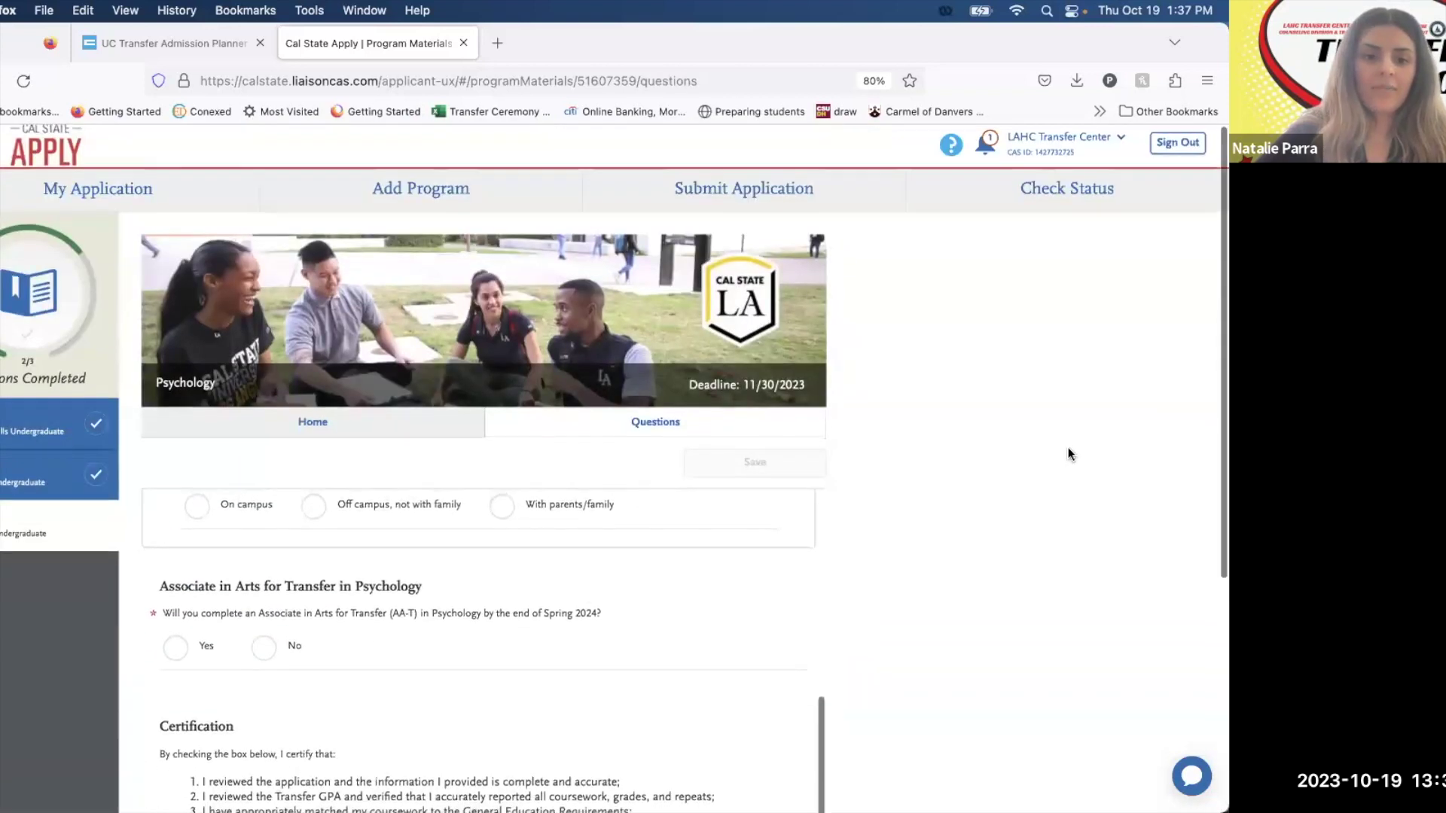
# For Los Angeles Psychology, choose On campus for 2024/2025 housing, answer Yes to completing the AA-T by Spring 2024, and accept the certification.
pyautogui.scroll(-3, 1067, 448)
pyautogui.scroll(-2, 540, 647)
pyautogui.scroll(4, 540, 647)
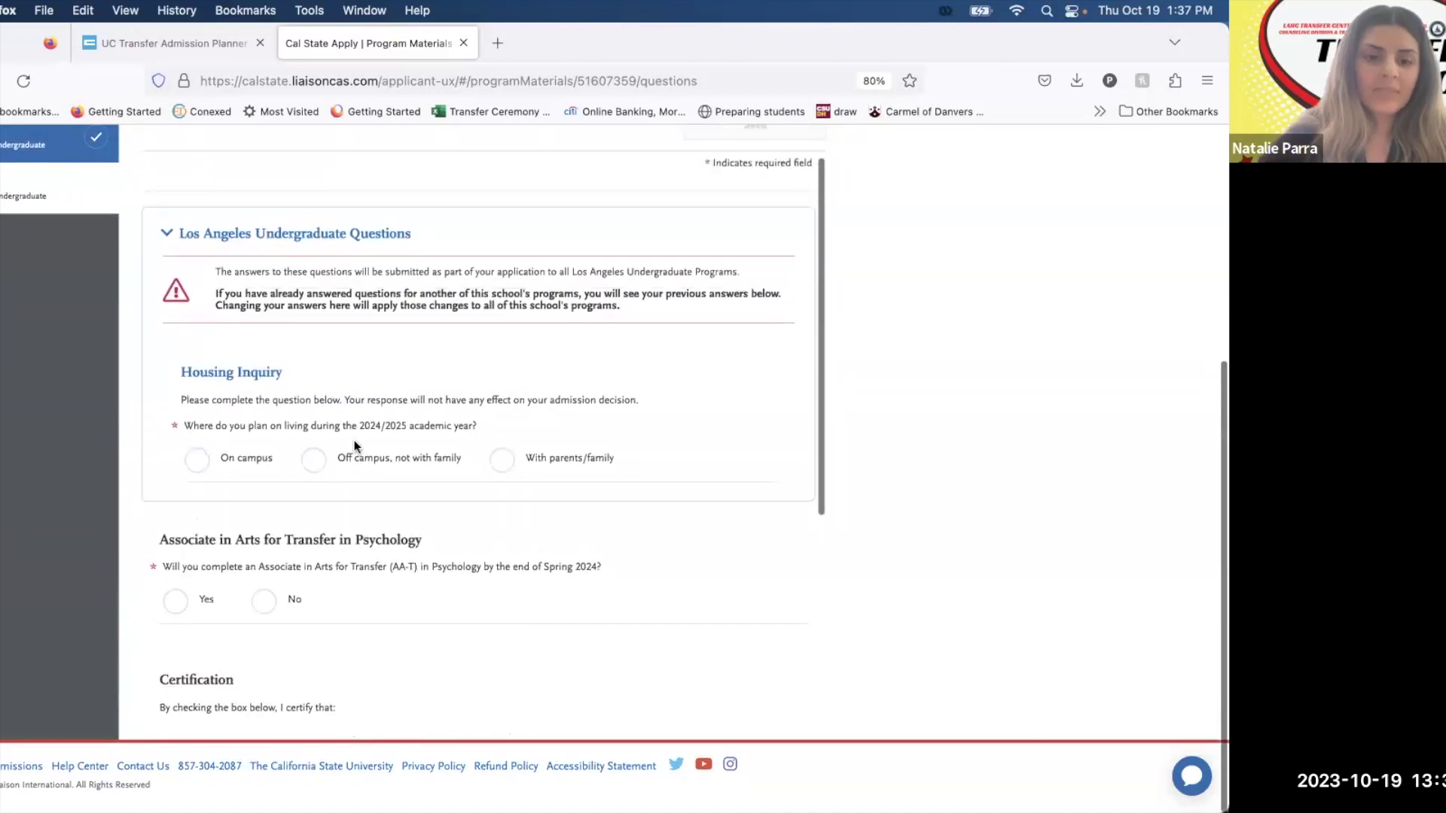
pyautogui.click(238, 466)
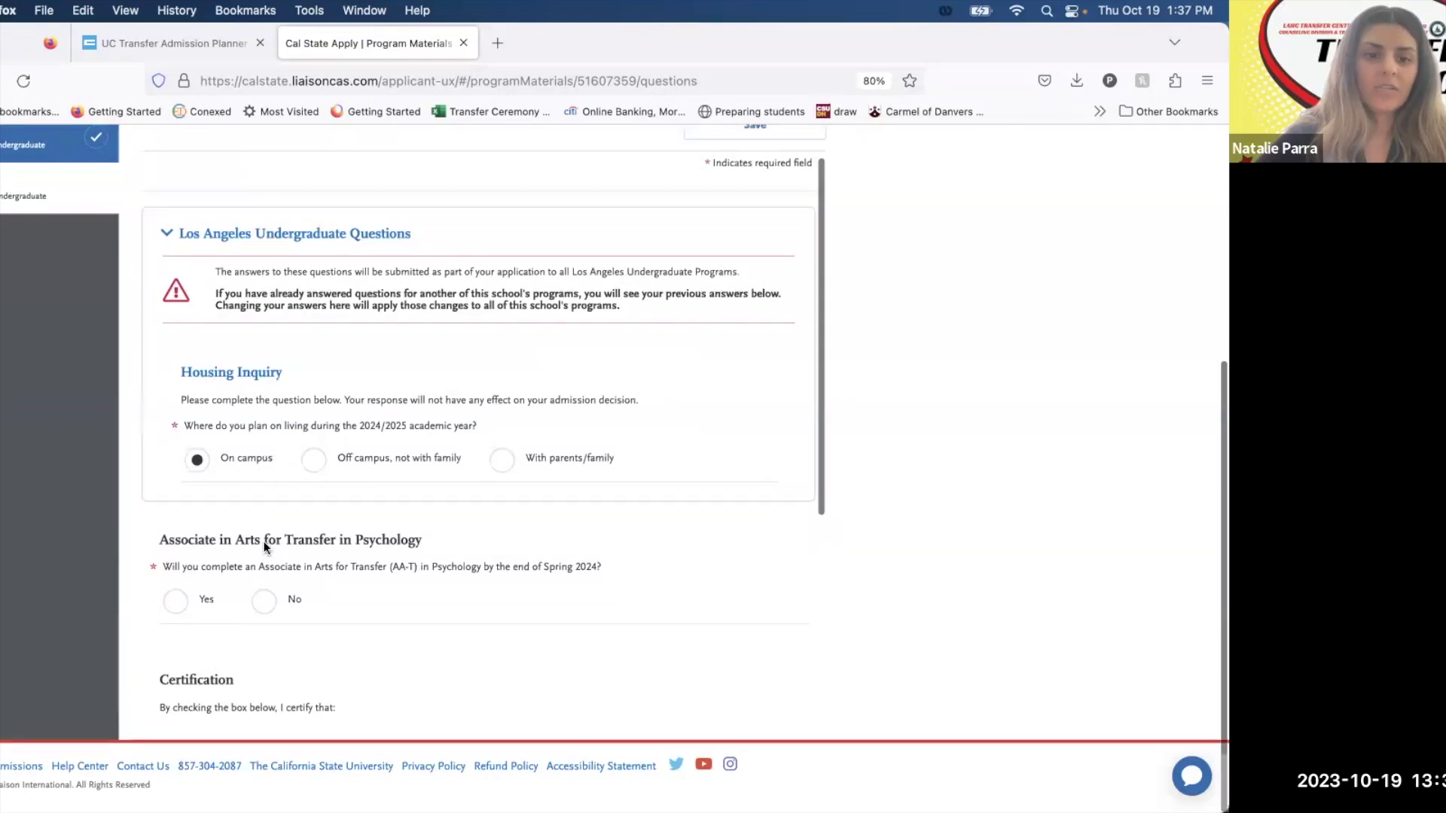
pyautogui.scroll(-2, 224, 521)
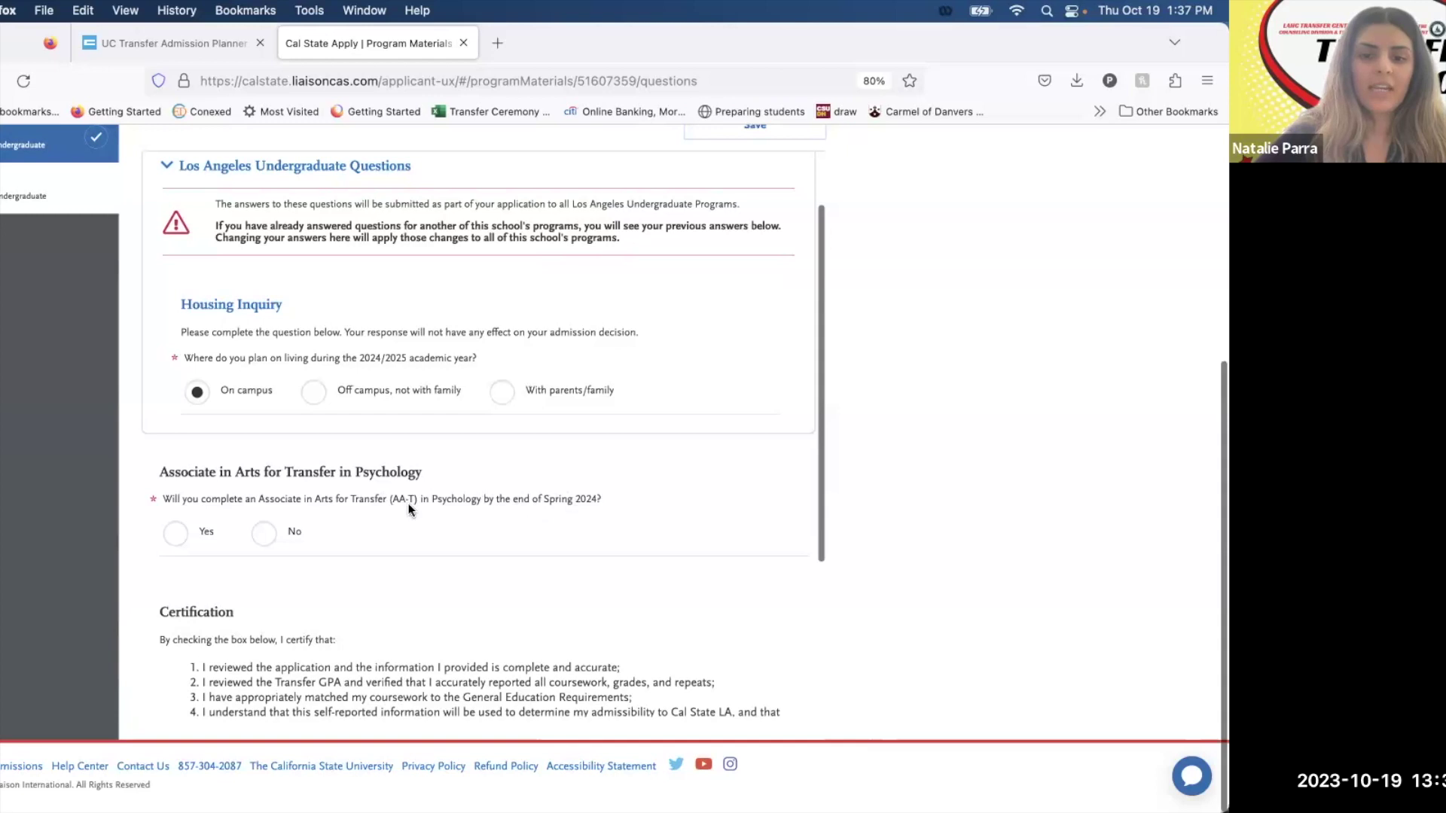
pyautogui.click(175, 532)
pyautogui.scroll(-3, 260, 589)
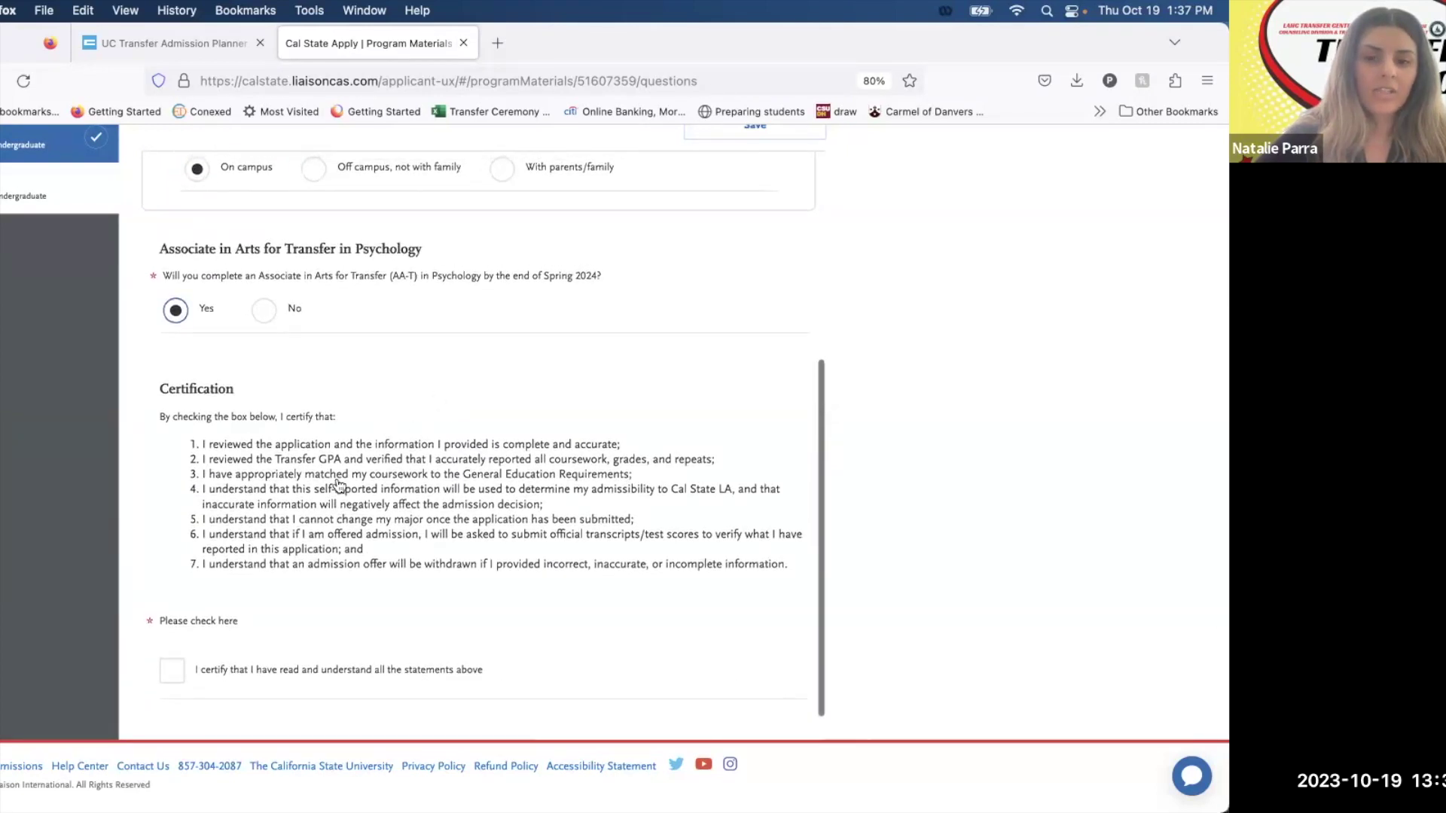
pyautogui.click(172, 670)
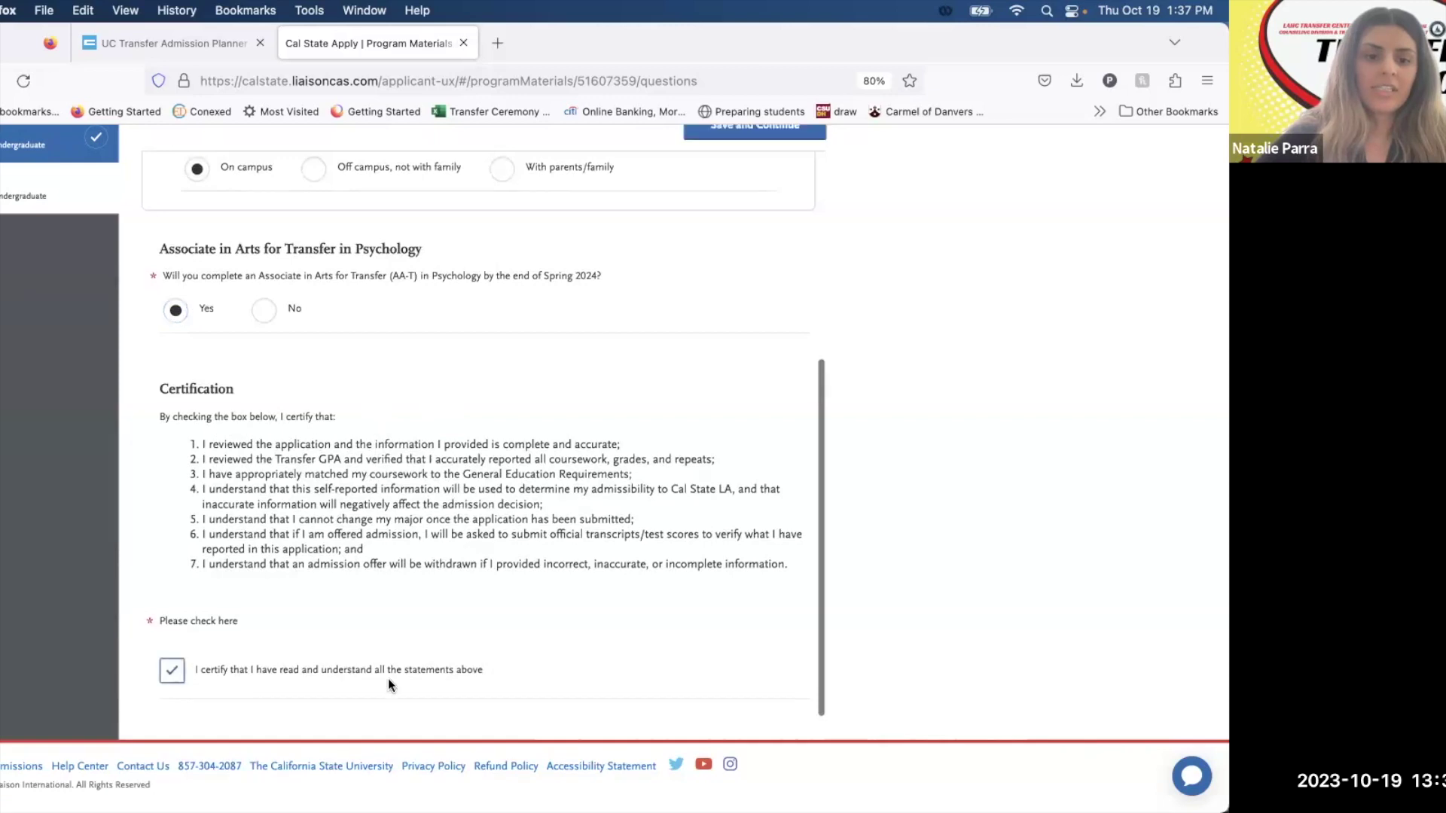
# Save the Los Angeles answers for all of the school's programs and dismiss the confirmation.
pyautogui.scroll(3, 697, 284)
pyautogui.click(779, 142)
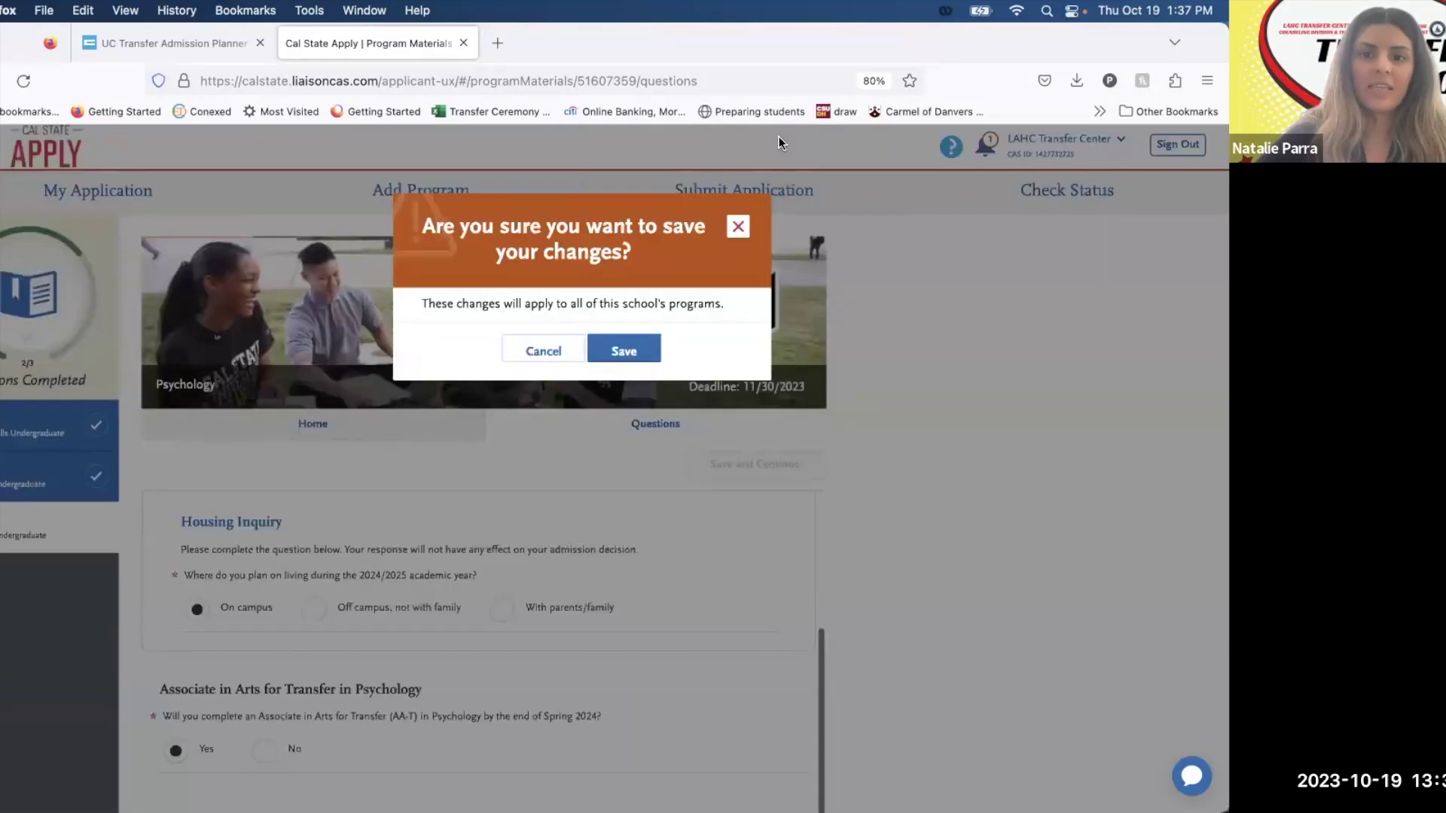
pyautogui.click(623, 347)
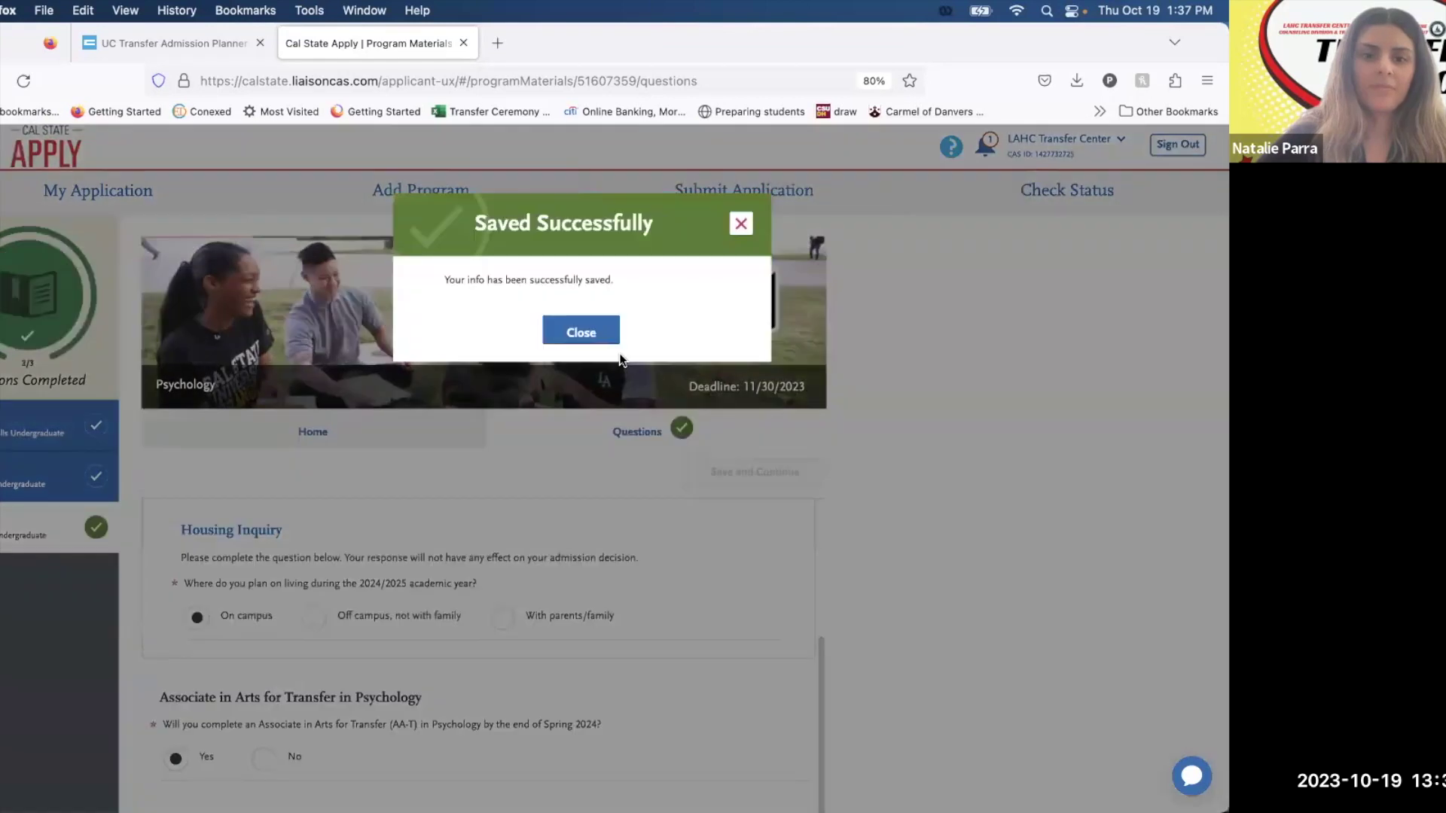
pyautogui.click(606, 335)
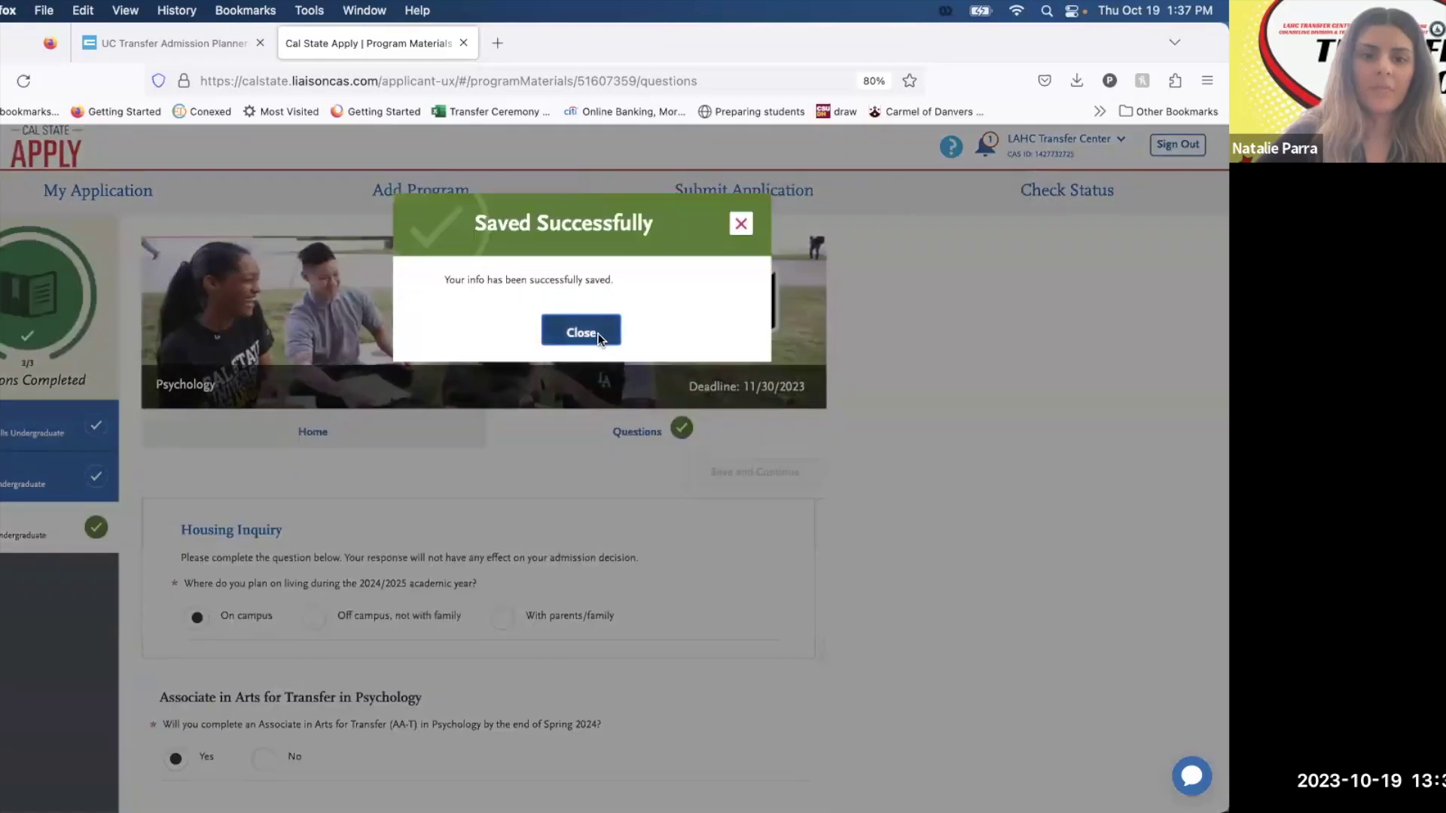
# Return to the dashboard, go to Submit Application, and check the fee waiver status and the programs ready for submission.
pyautogui.click(210, 187)
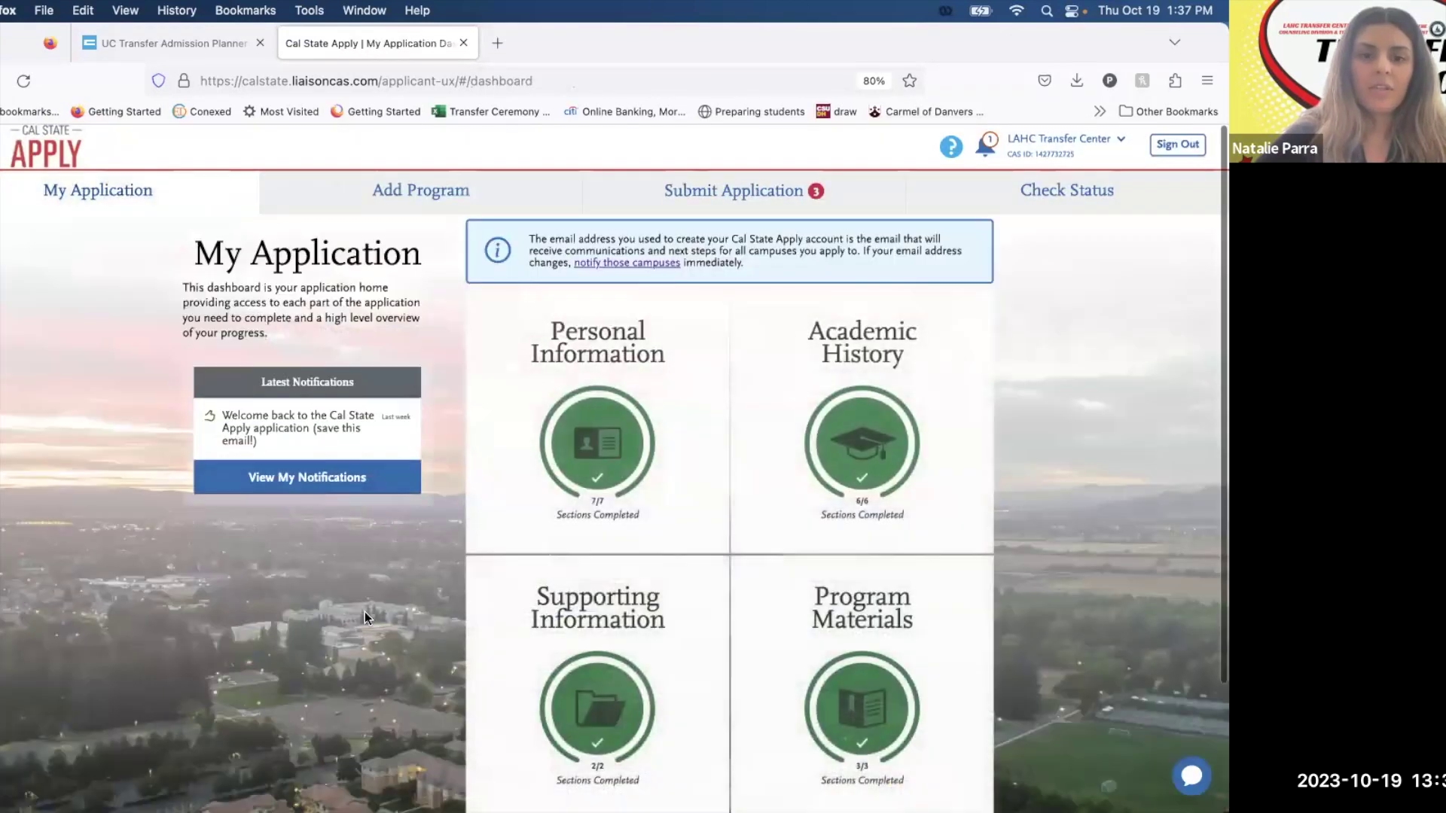
pyautogui.click(724, 182)
pyautogui.scroll(-4, 734, 527)
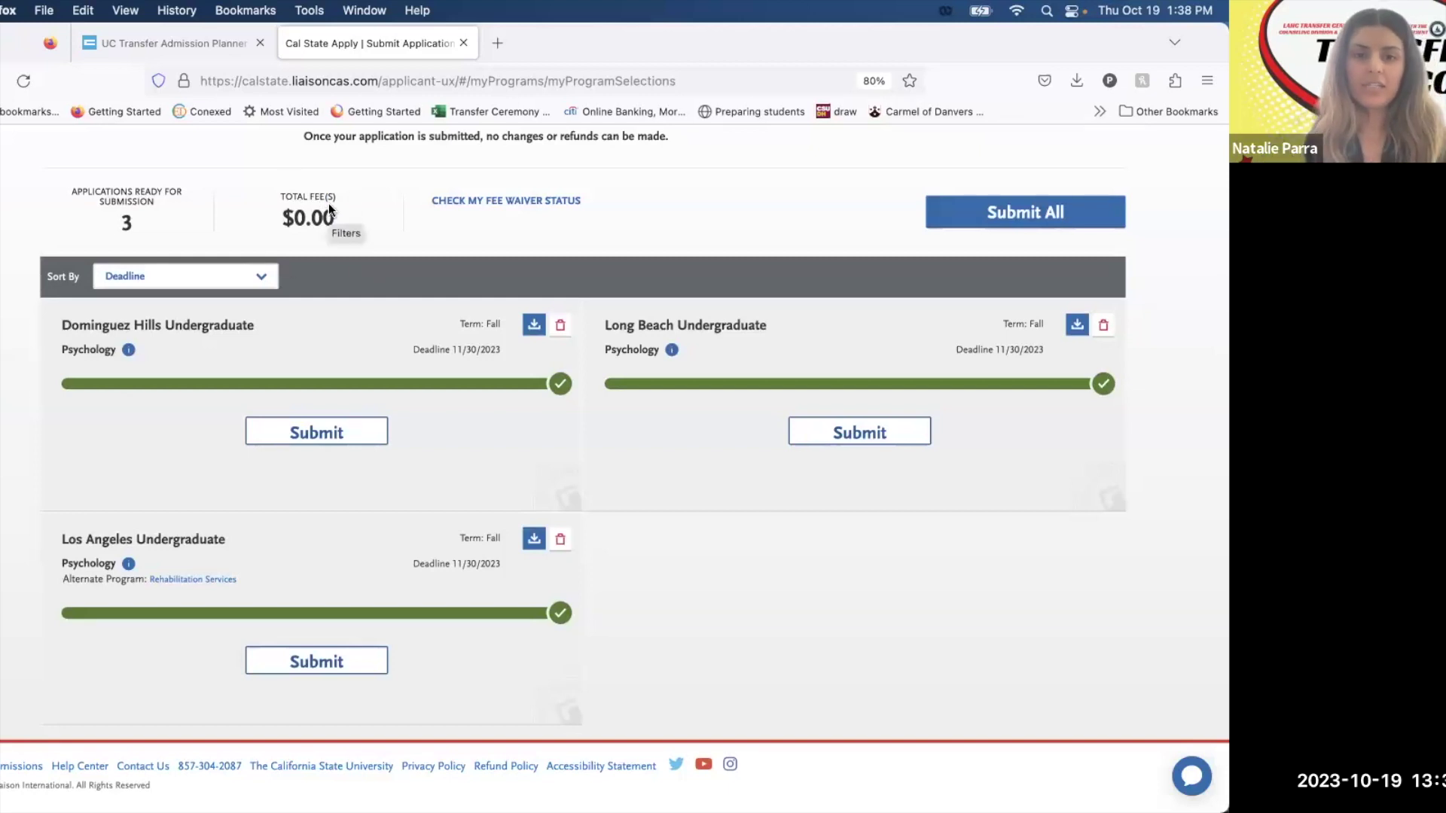
pyautogui.click(484, 202)
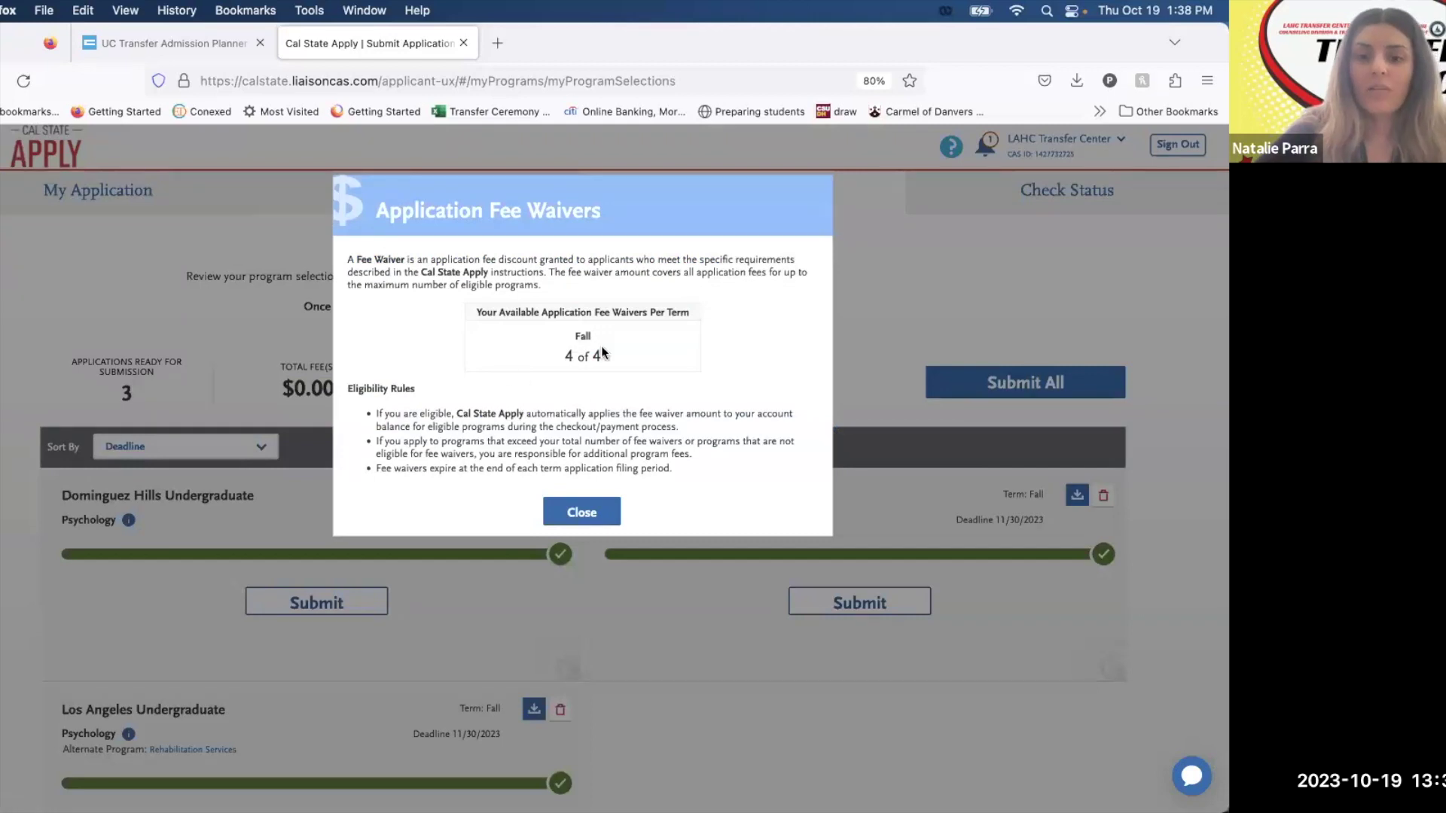
pyautogui.click(581, 513)
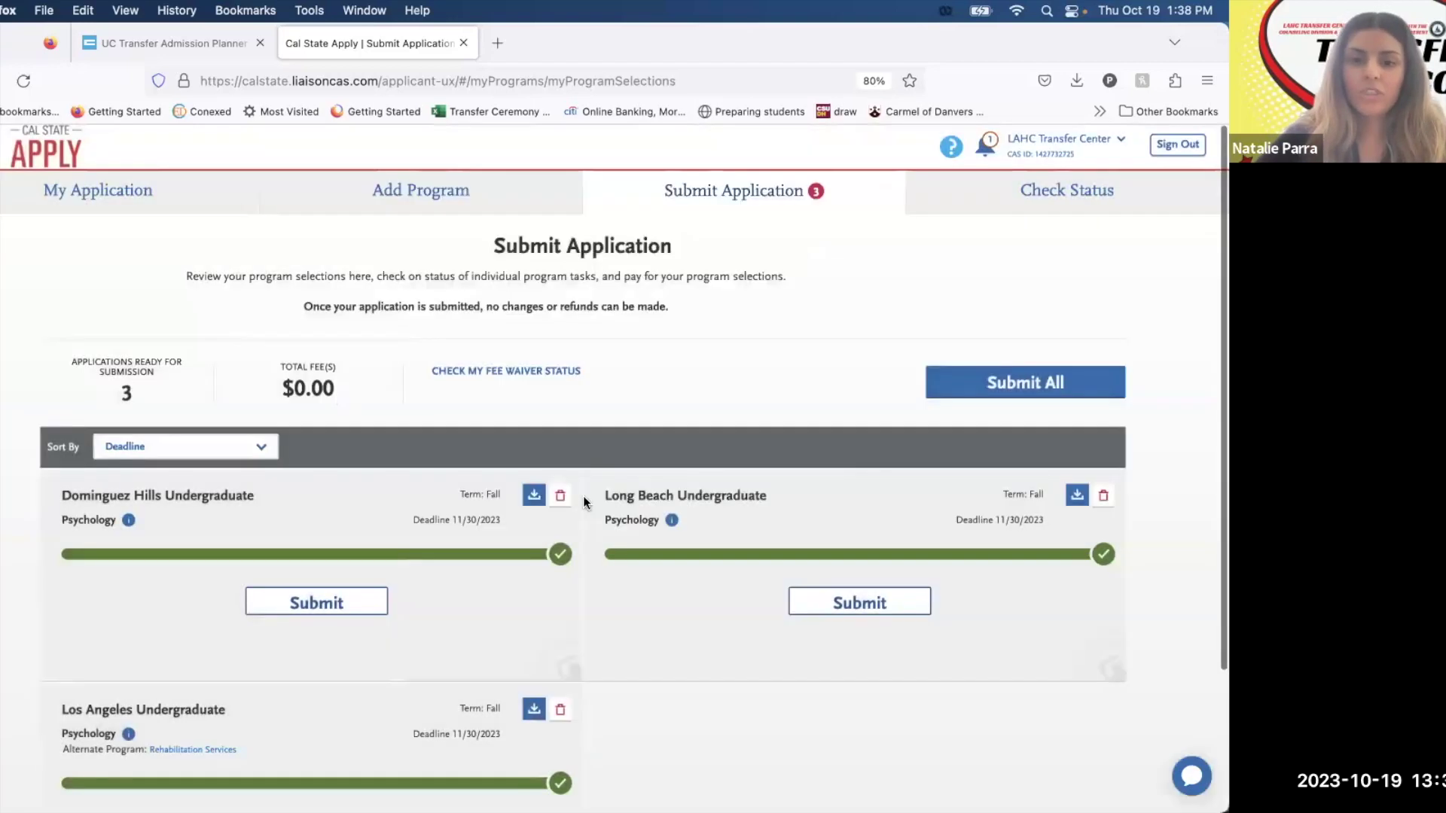
pyautogui.scroll(-4, 589, 585)
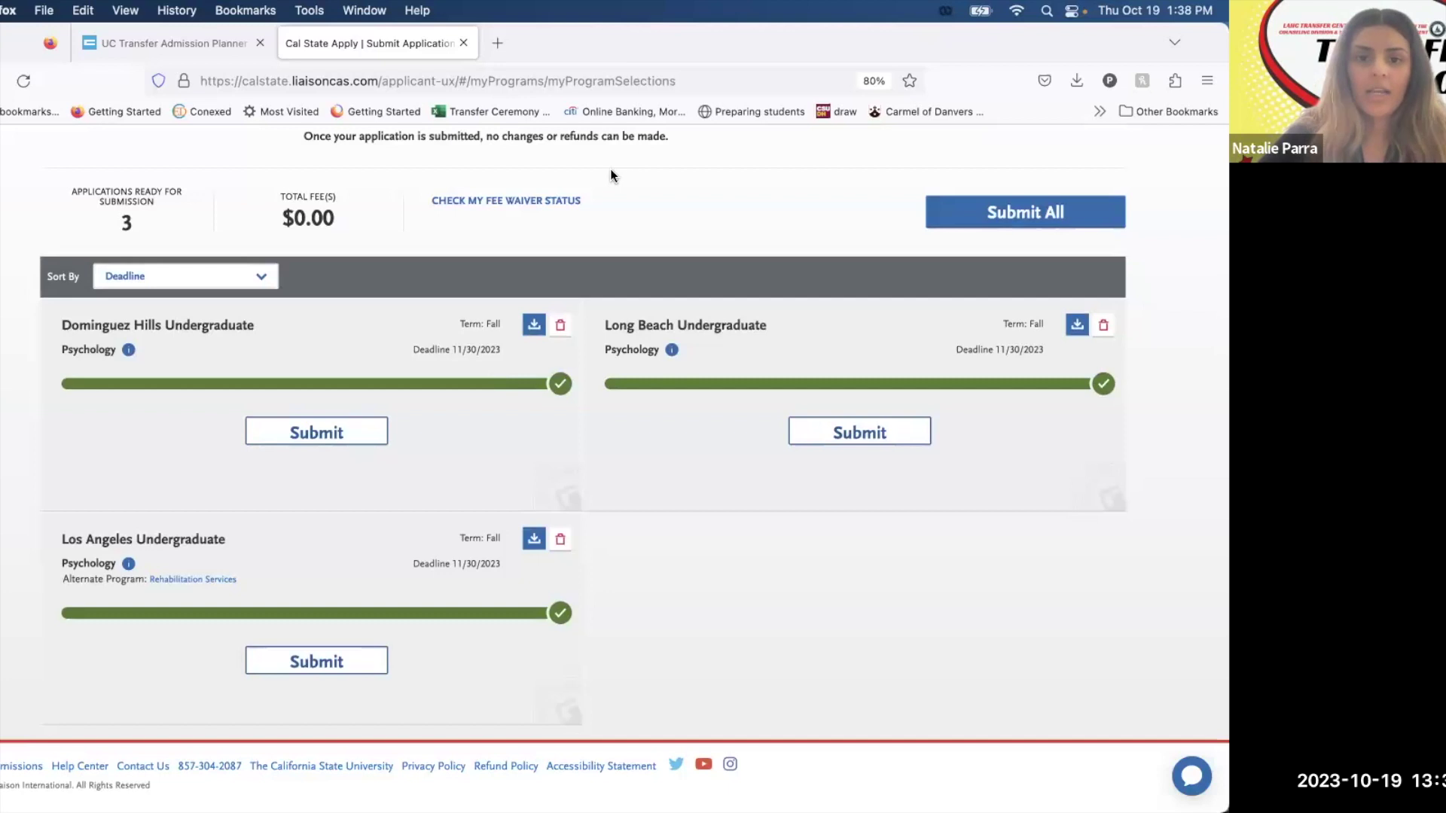
pyautogui.scroll(4, 482, 470)
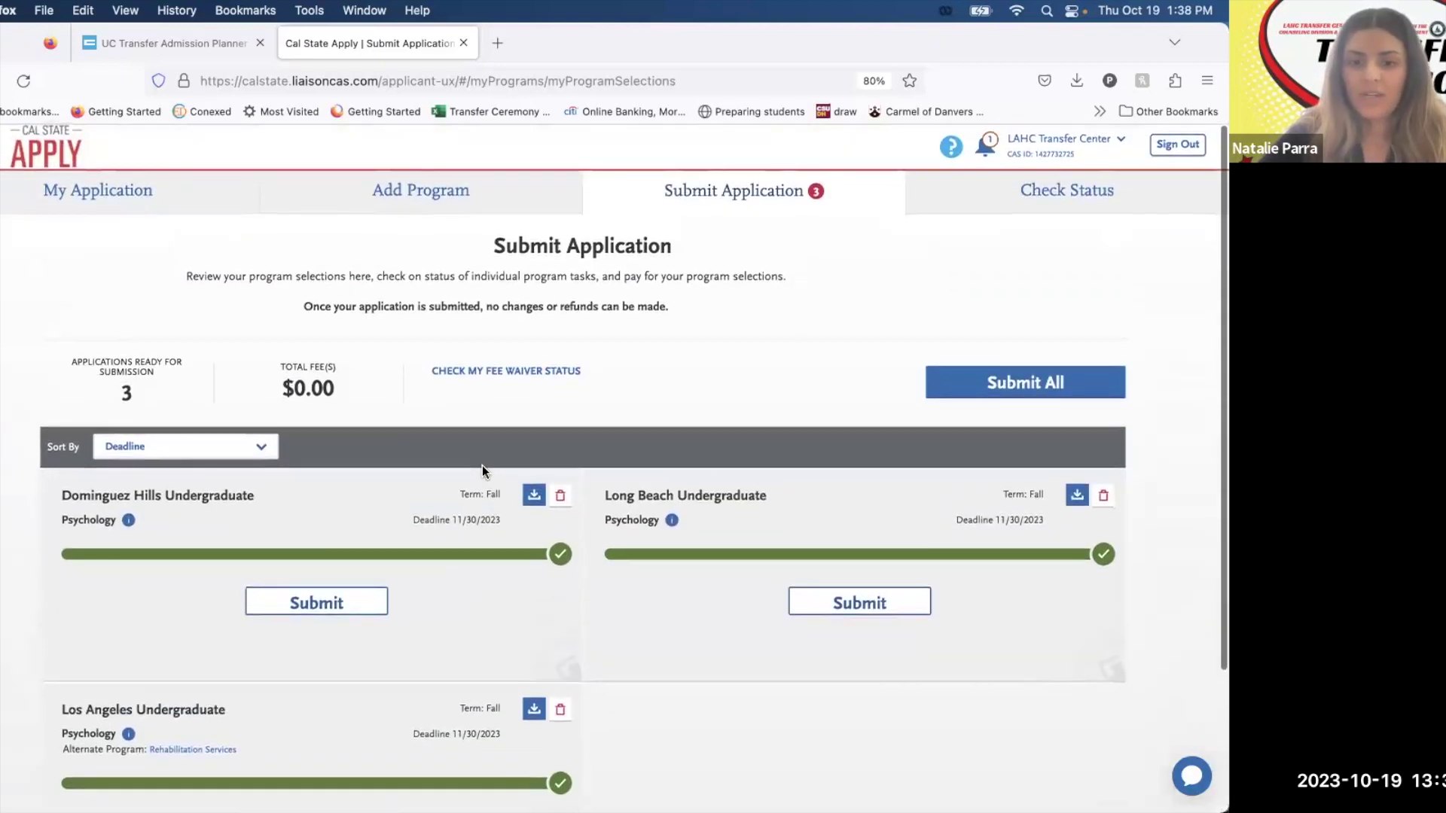
# Browse the available programs under Add Program, and return to Submit Application by way of the dashboard.
pyautogui.click(435, 193)
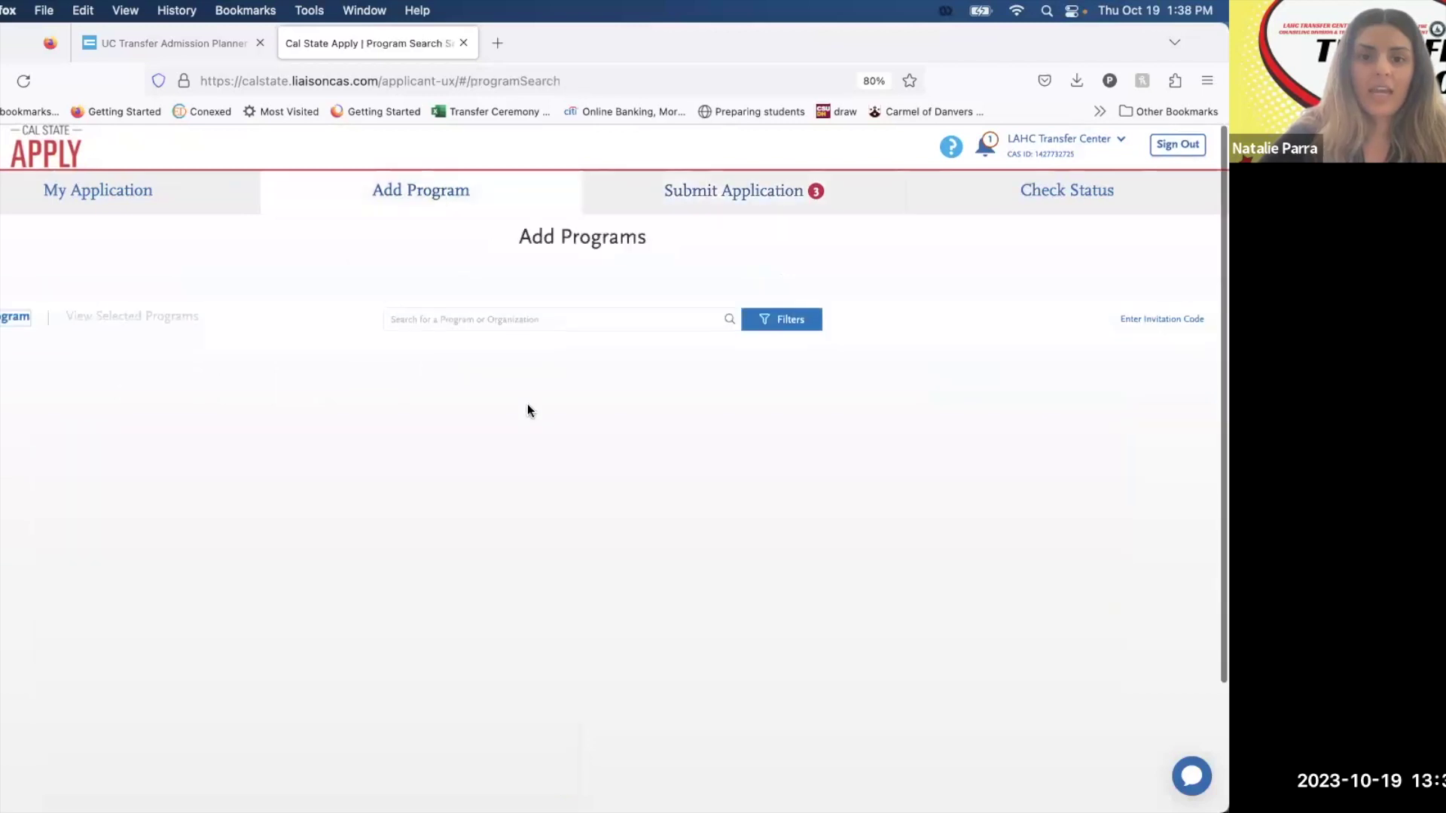
pyautogui.click(533, 320)
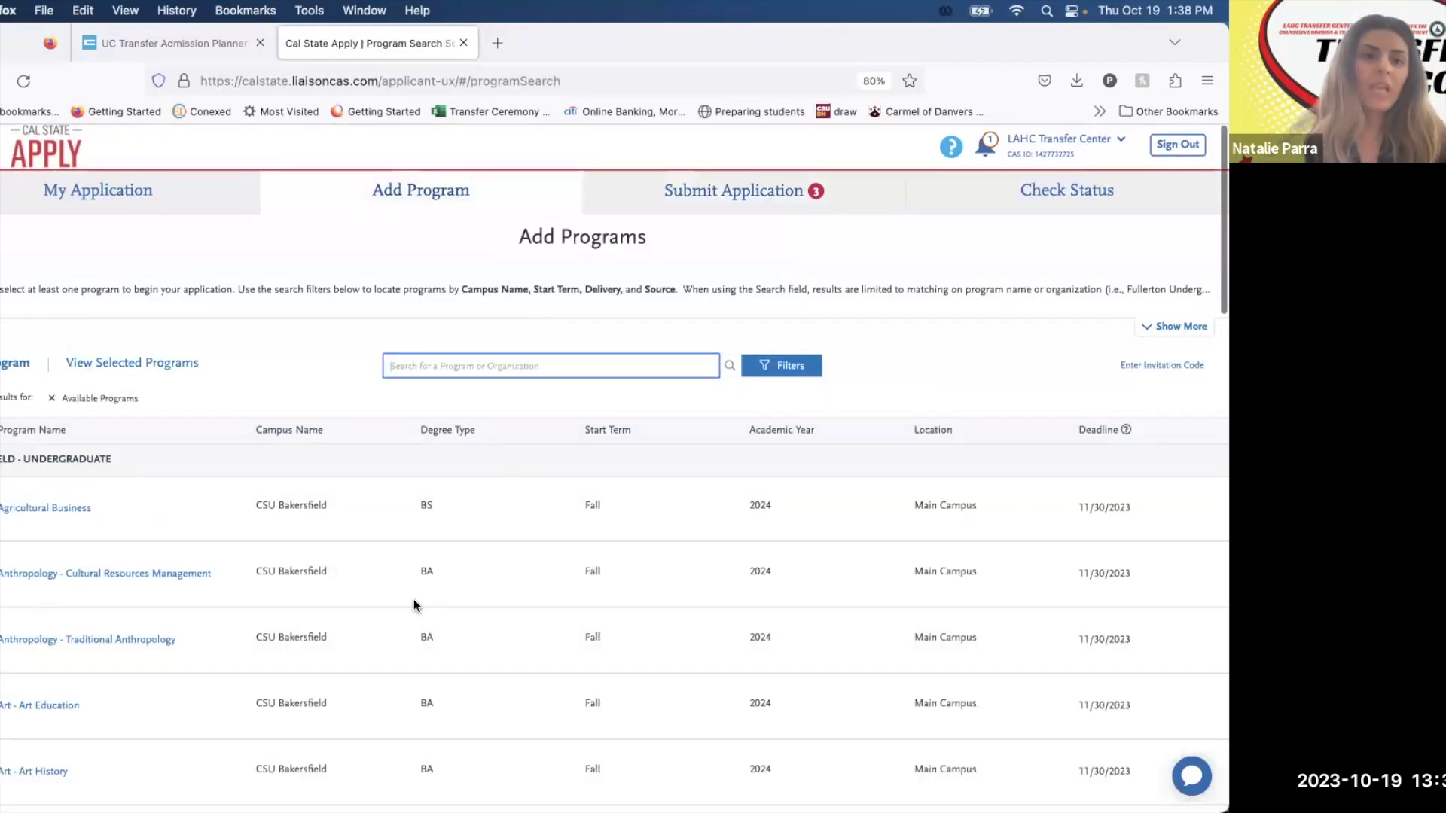
pyautogui.scroll(-10, 413, 605)
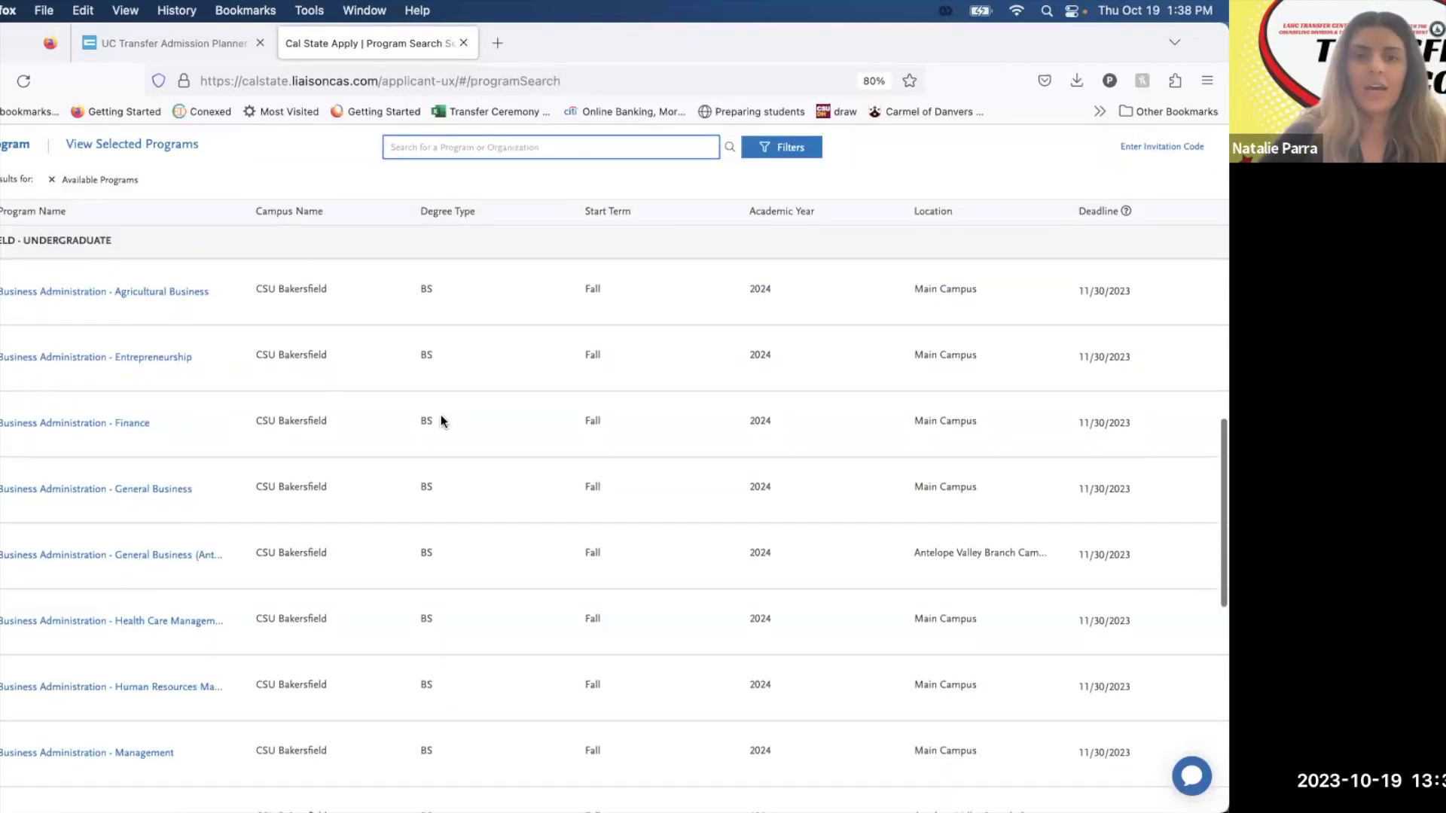
pyautogui.scroll(10, 482, 236)
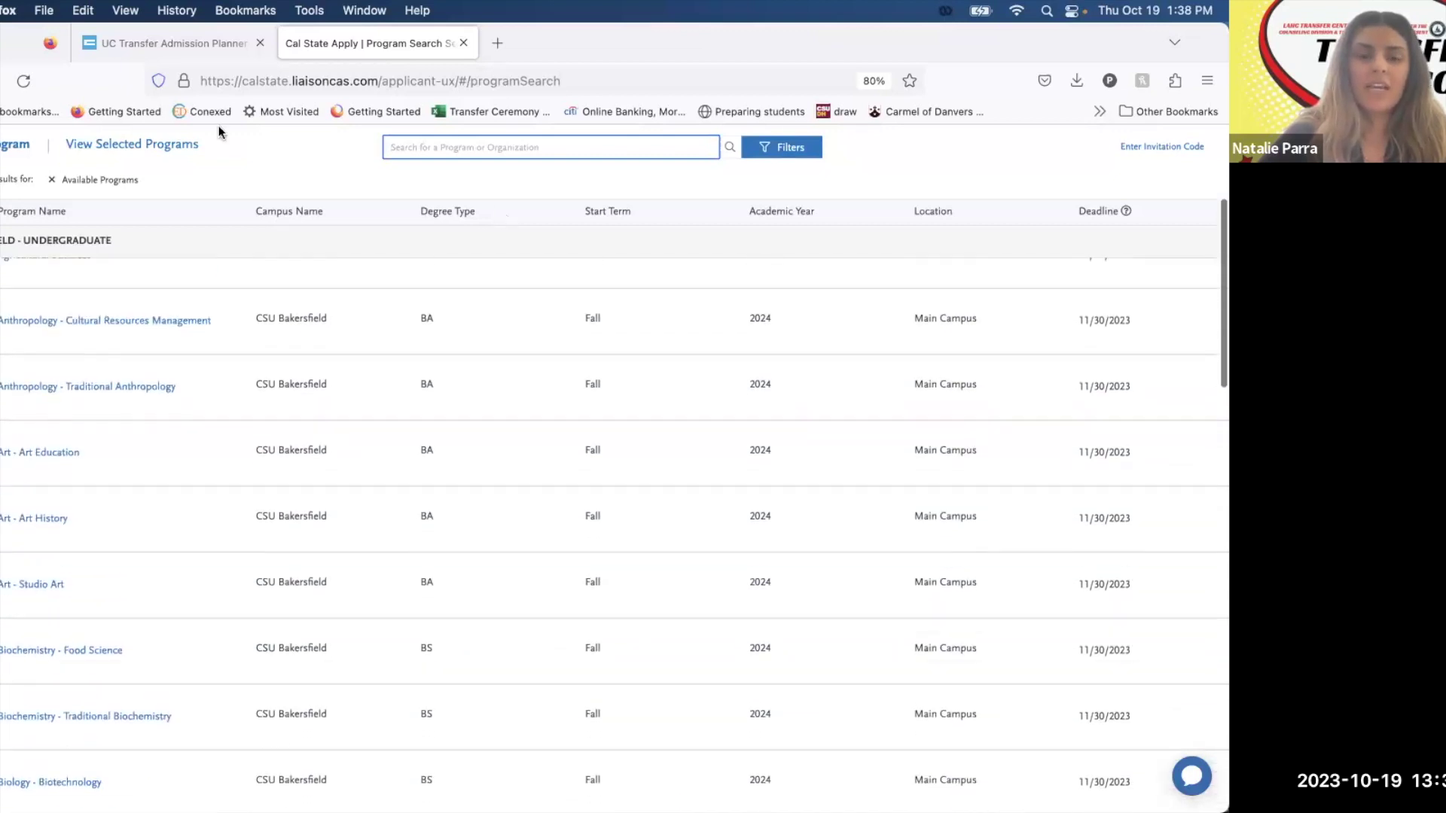
pyautogui.scroll(-1, 197, 226)
pyautogui.click(198, 197)
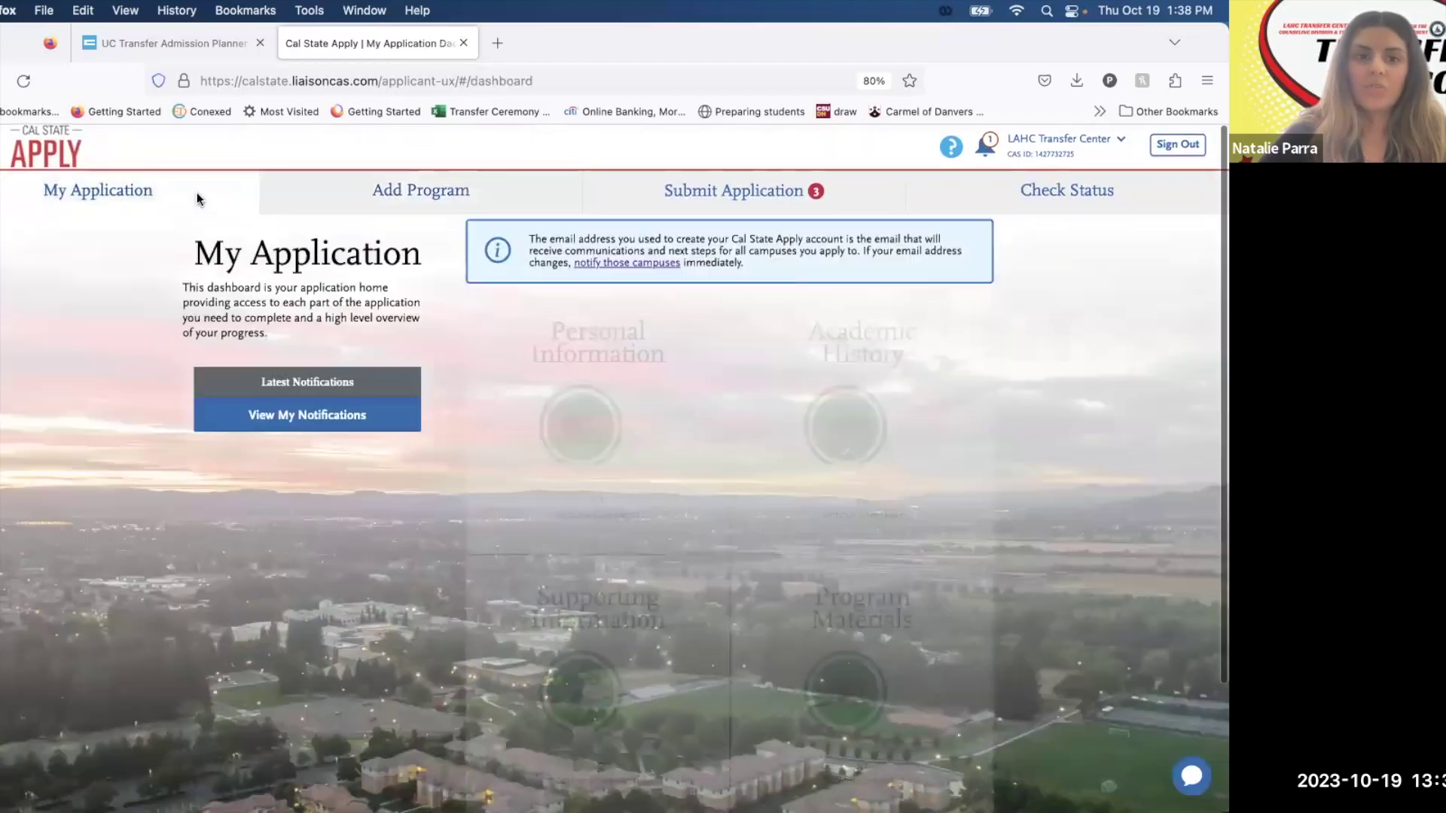
pyautogui.click(842, 199)
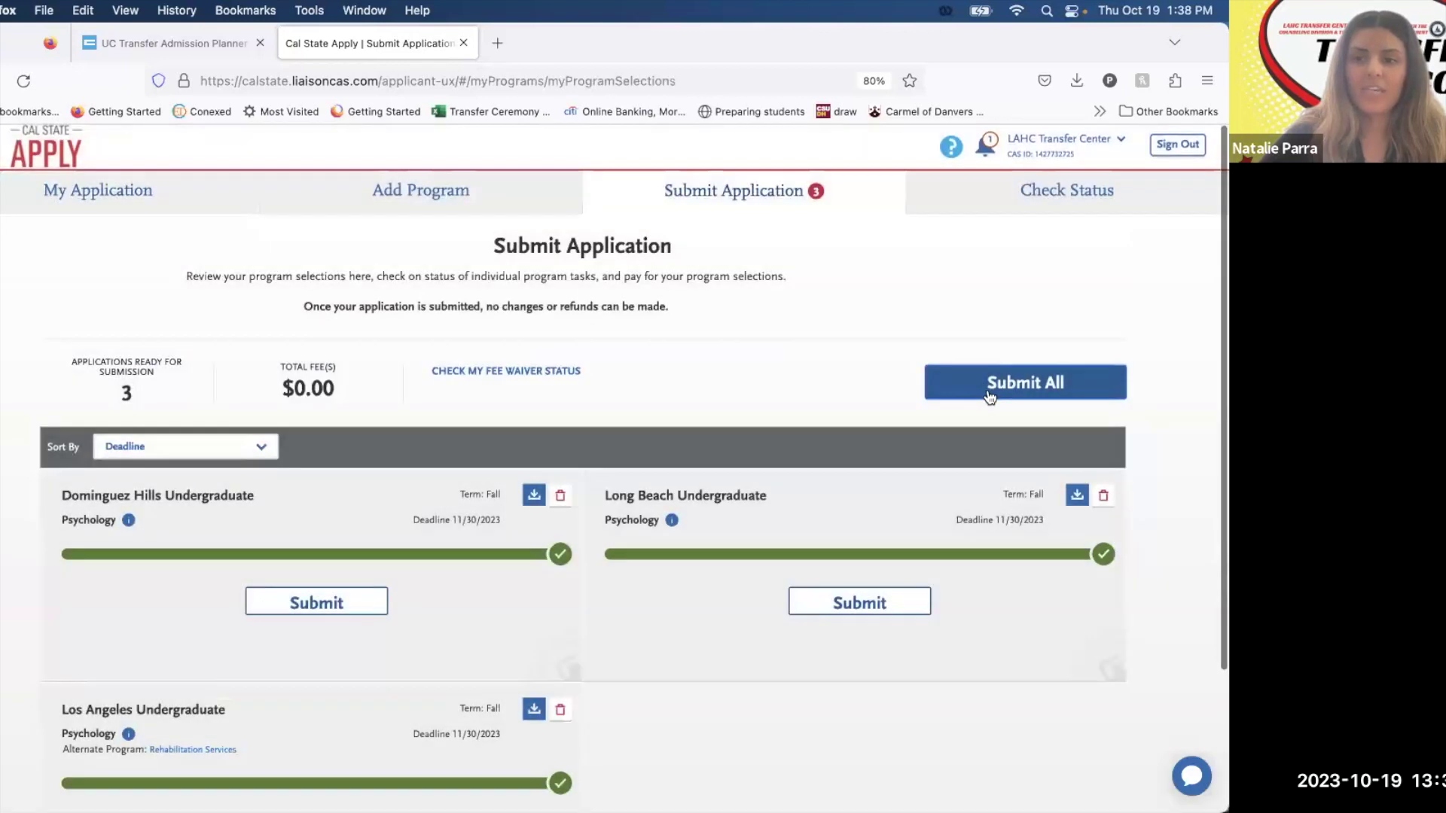